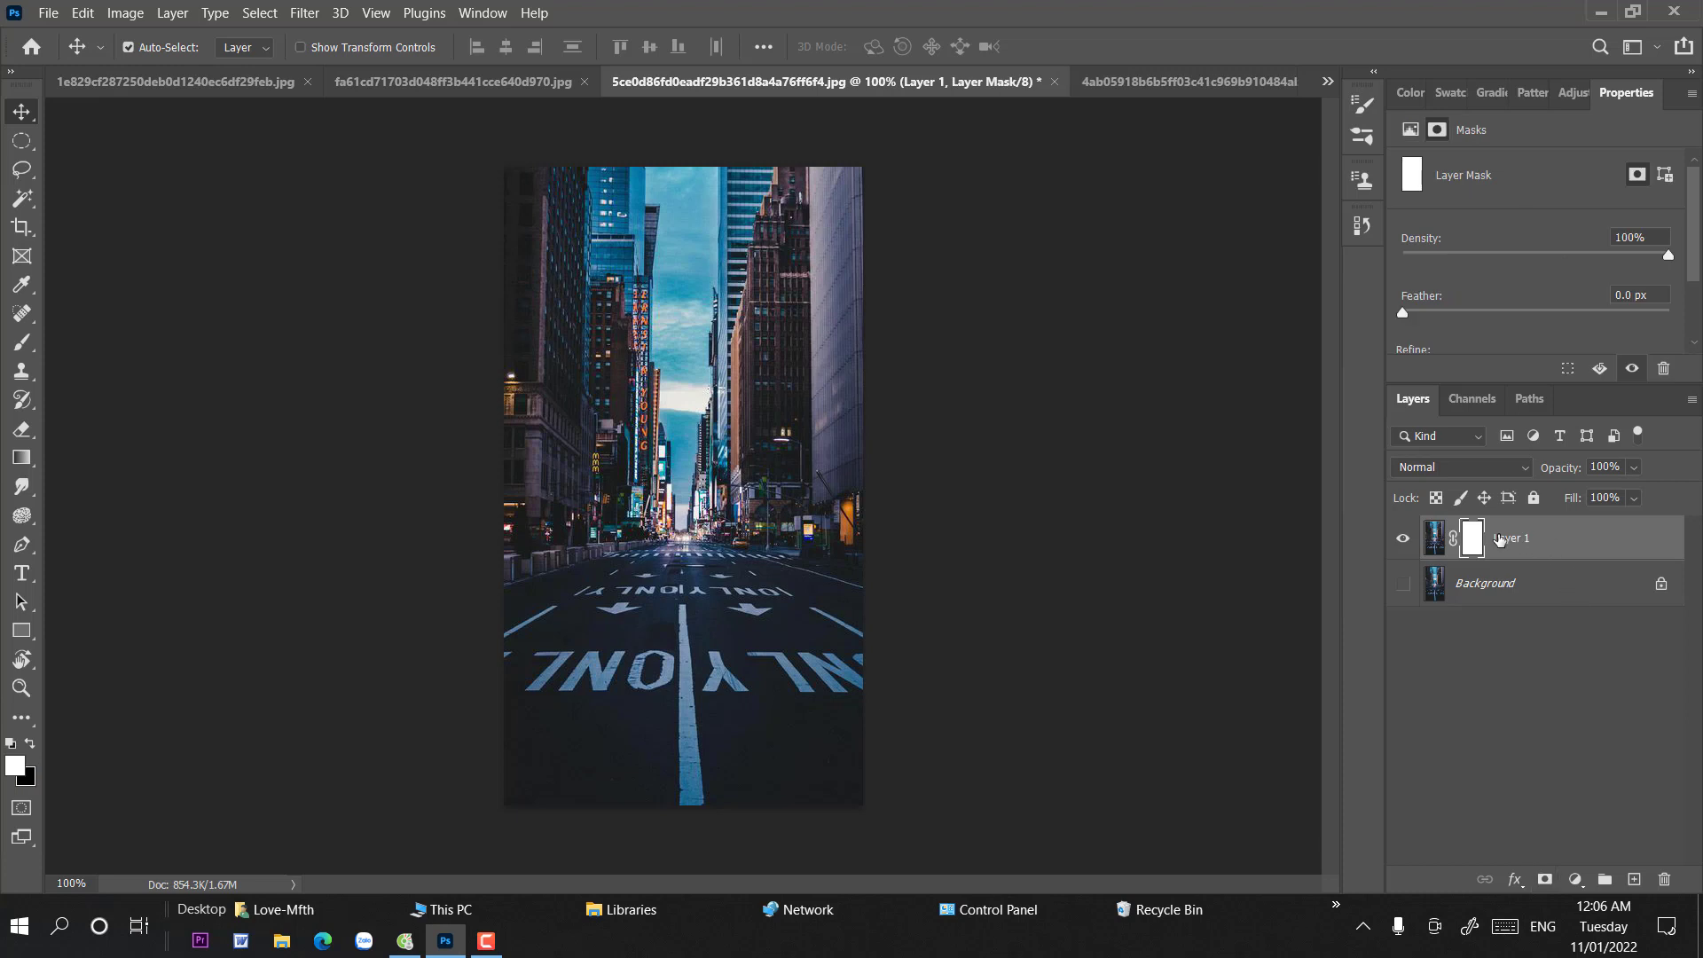
# - Outline the road area with a closed Pen path along both curbs and the horizon, and convert it to a selection
pyautogui.click(20, 545)
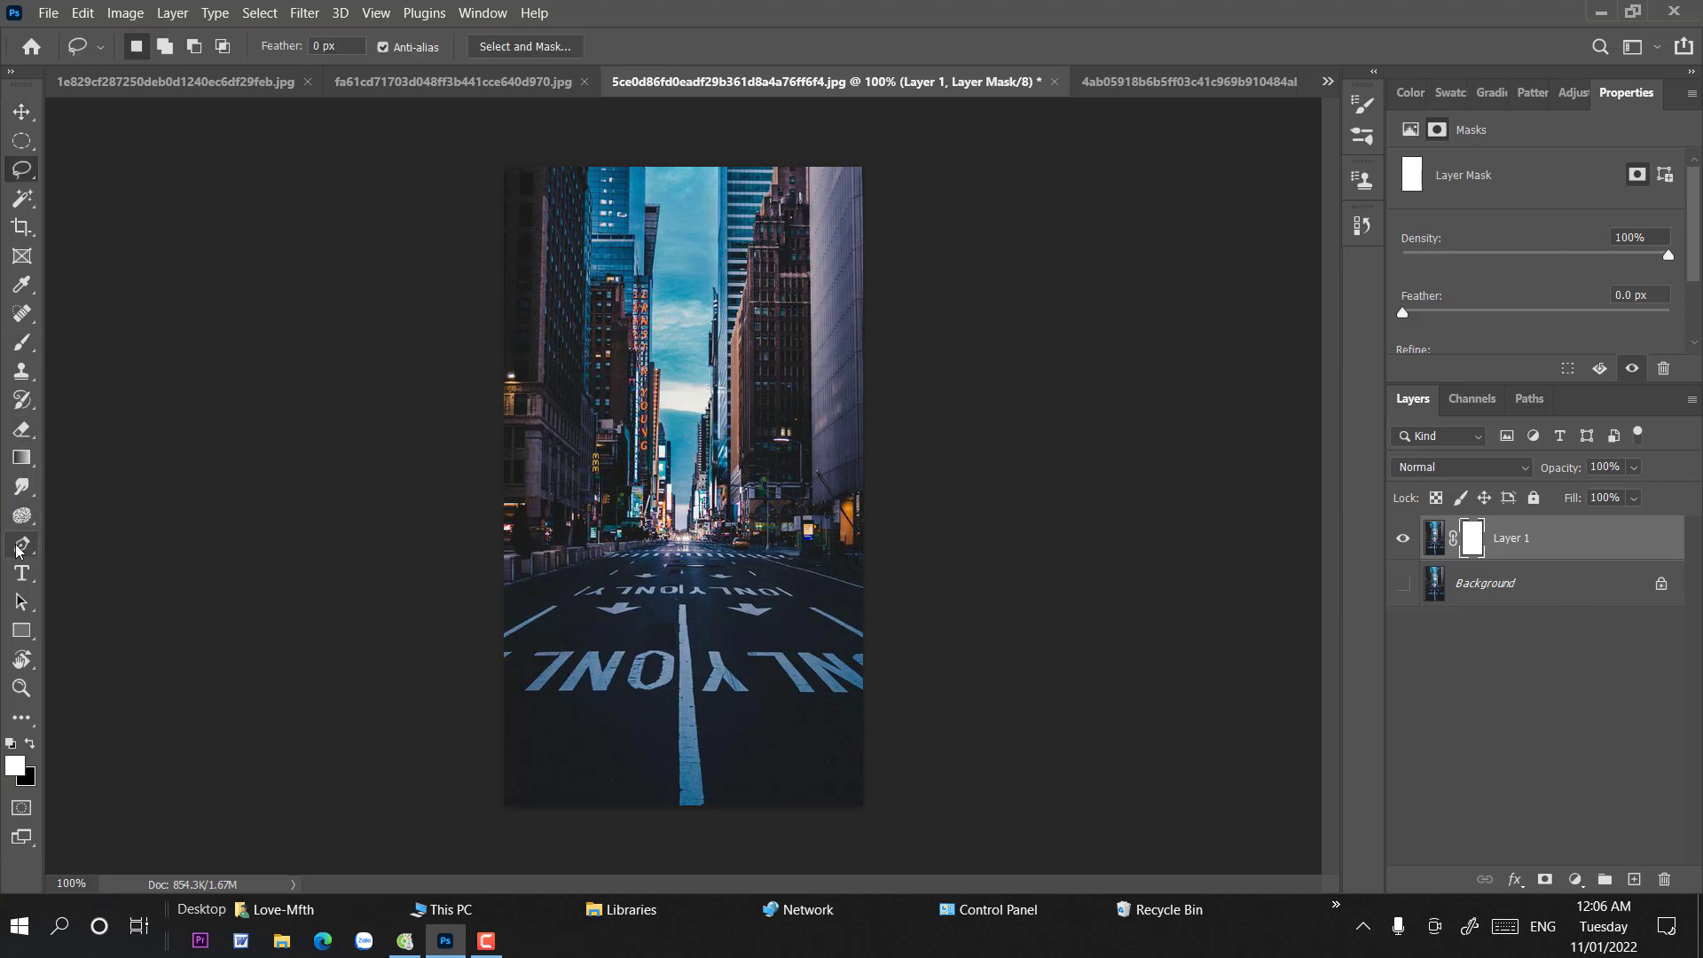
pyautogui.click(80, 545)
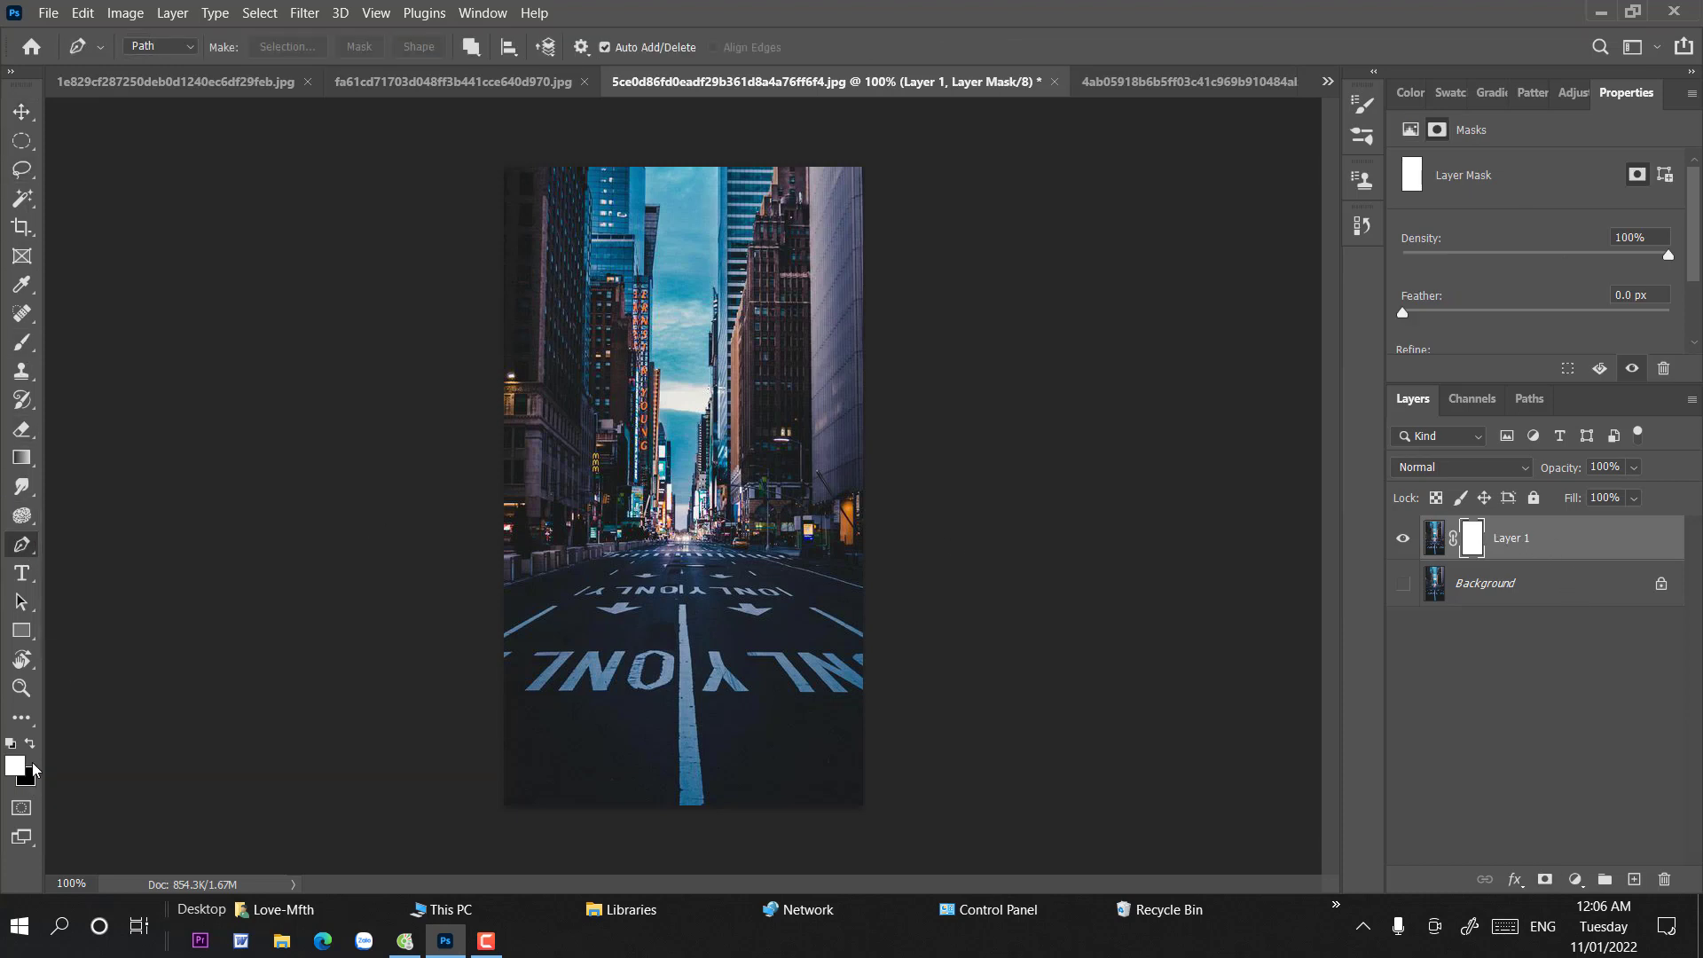
pyautogui.click(501, 591)
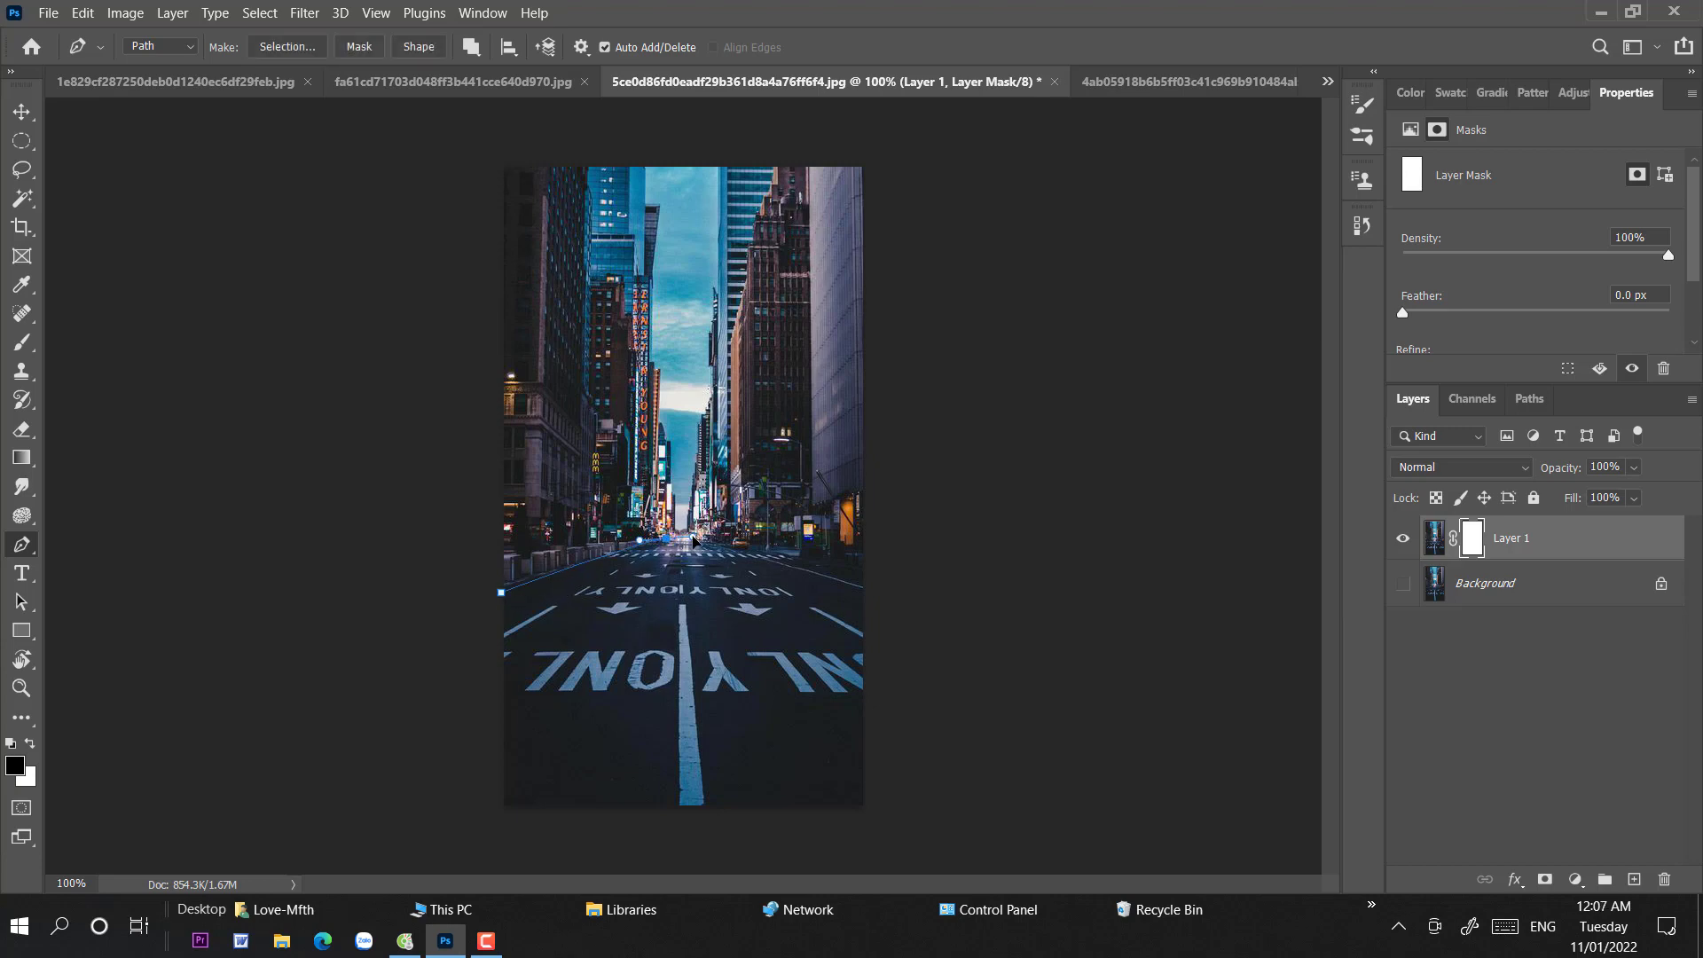
pyautogui.hotkey('ctrl', '+')
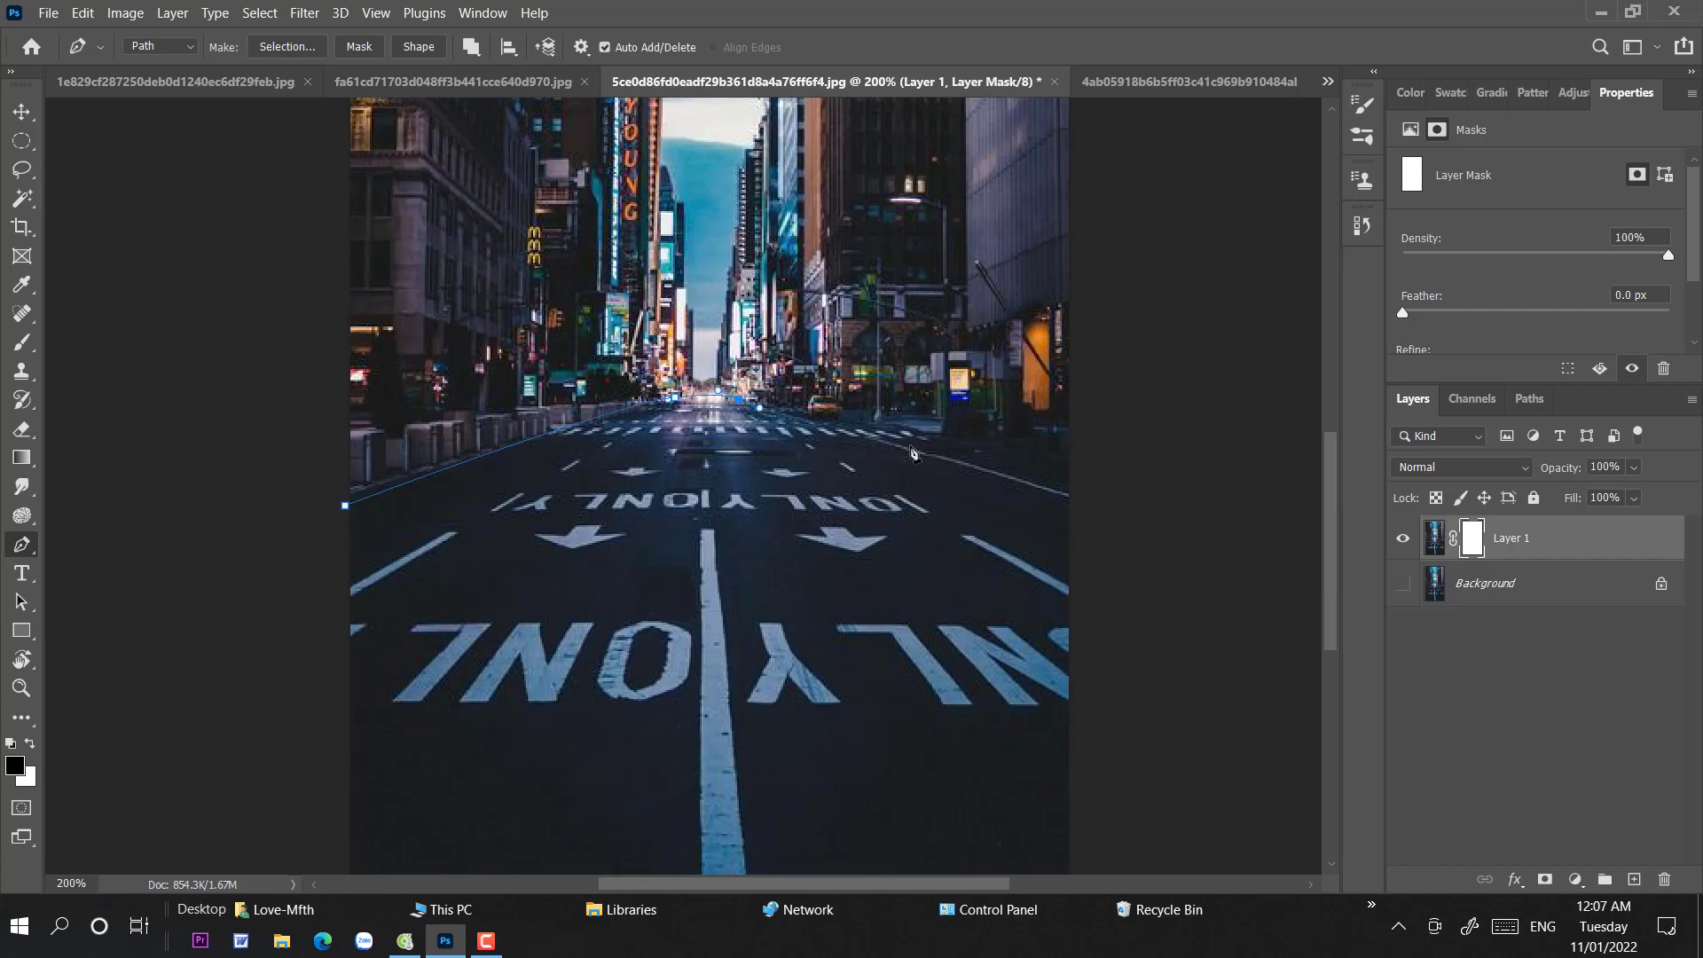
pyautogui.moveTo(1073, 469); pyautogui.dragTo(1133, 383)
pyautogui.click(1093, 745)
pyautogui.click(299, 738)
pyautogui.click(332, 292)
pyautogui.hotkey('ctrl', 'Return')
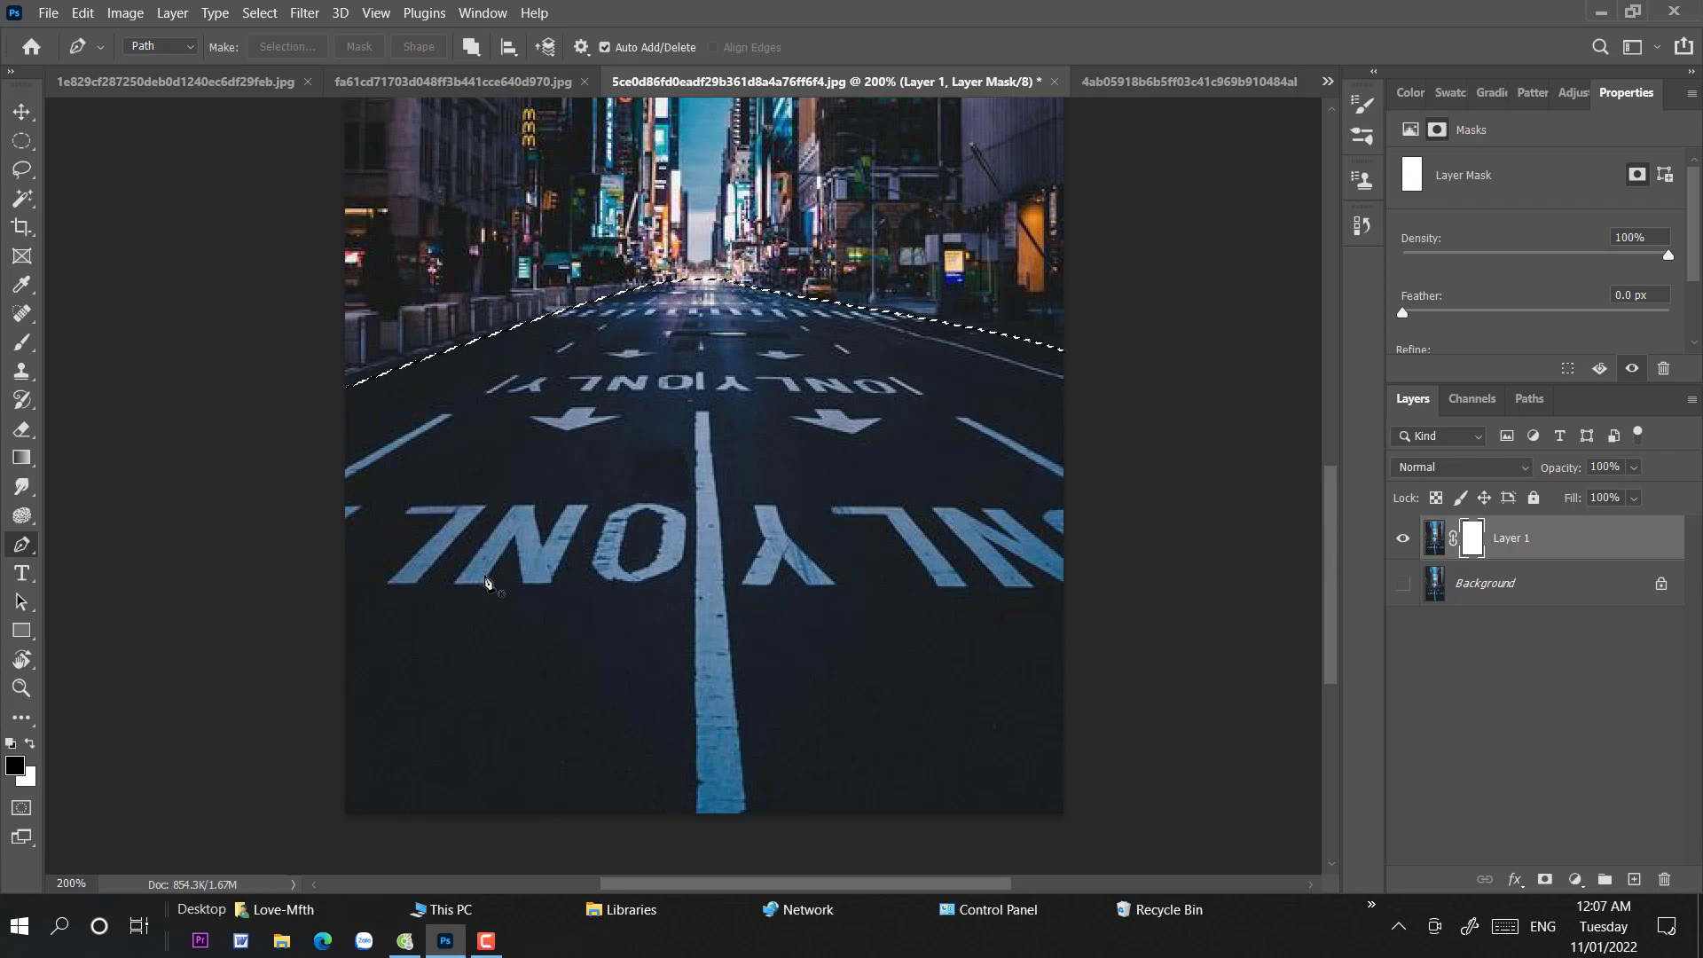
# - Fill the selected road area with black on Layer 1's mask to hide it, and clear the selection
pyautogui.hotkey('alt', 'BackSpace')
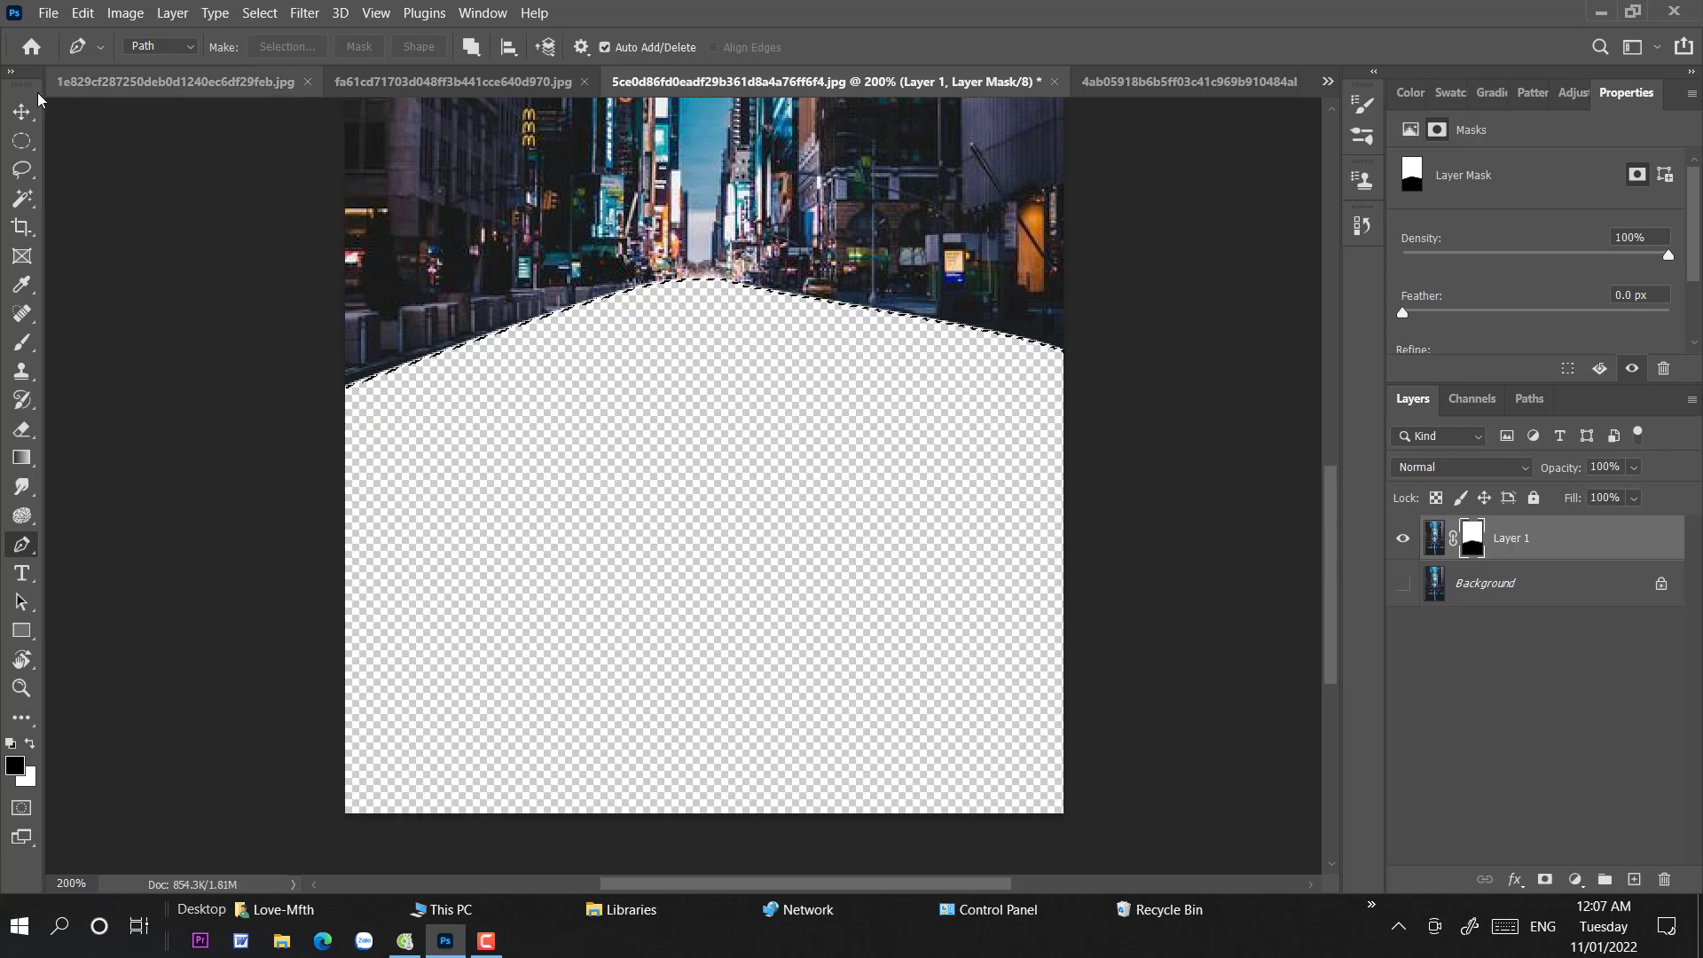
pyautogui.click(22, 111)
pyautogui.hotkey('ctrl', 'd')
pyautogui.hotkey('ctrl', '0')
pyautogui.click(128, 47)
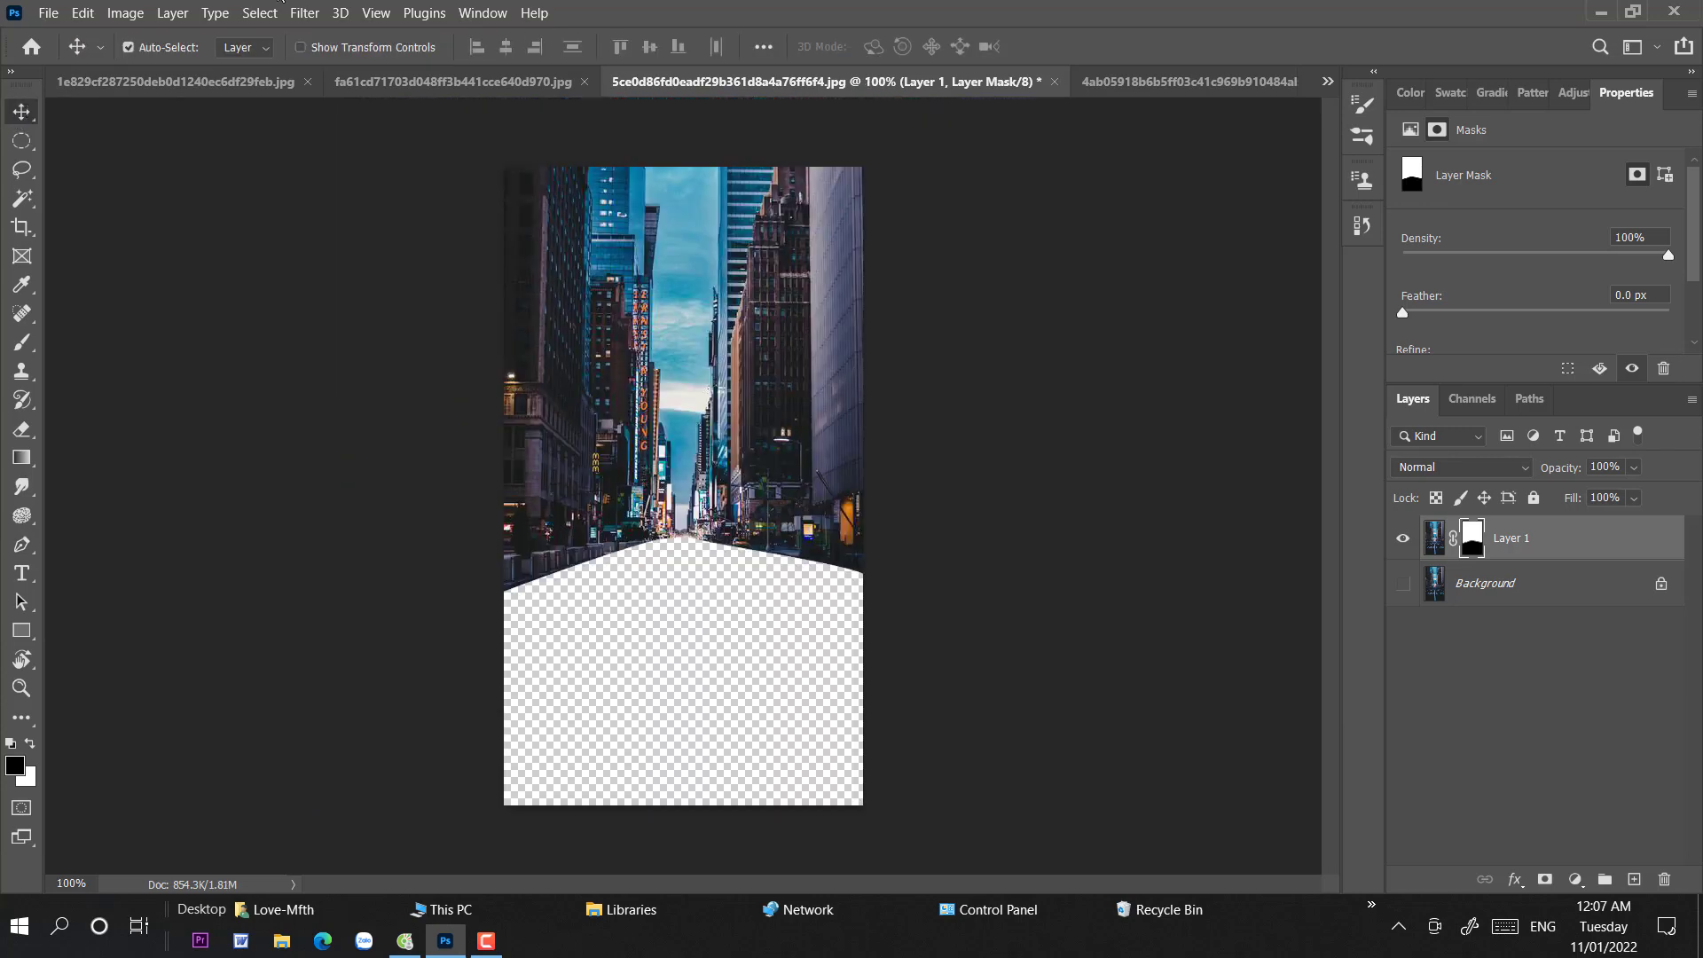
# - Convert a duplicate of the ocean photo's layer to a smart object and bring it into the street document
pyautogui.click(1080, 82)
pyautogui.hotkey('ctrl', 'j')
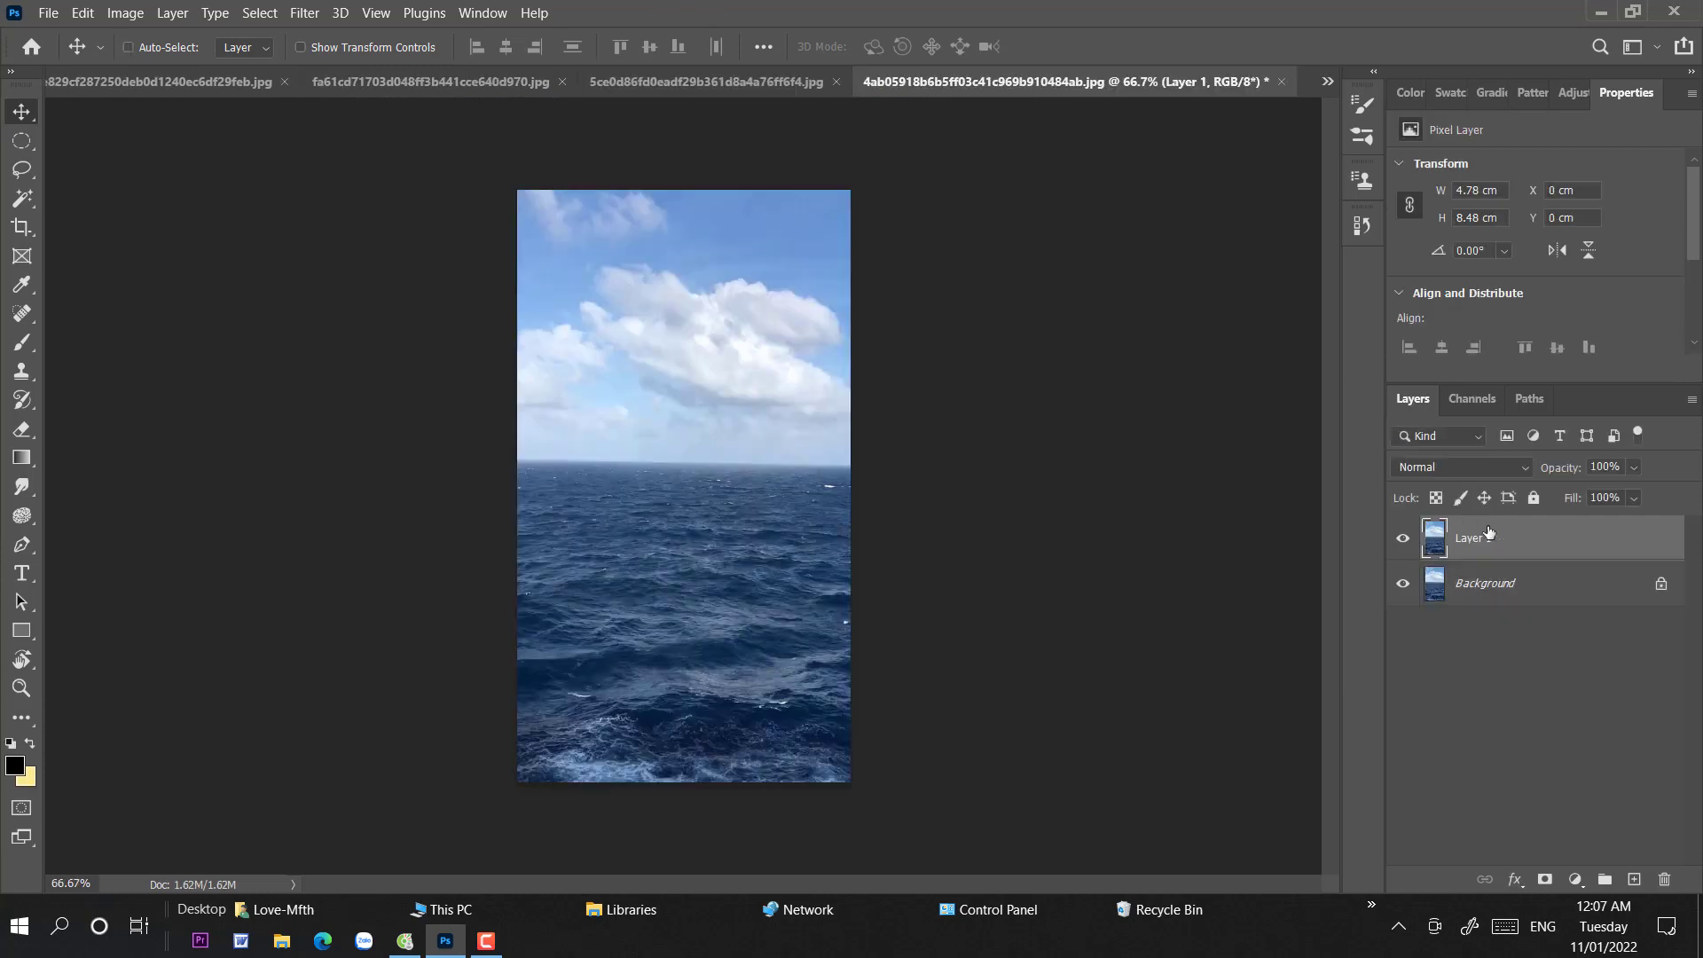
pyautogui.rightClick(1575, 530)
pyautogui.click(1419, 279)
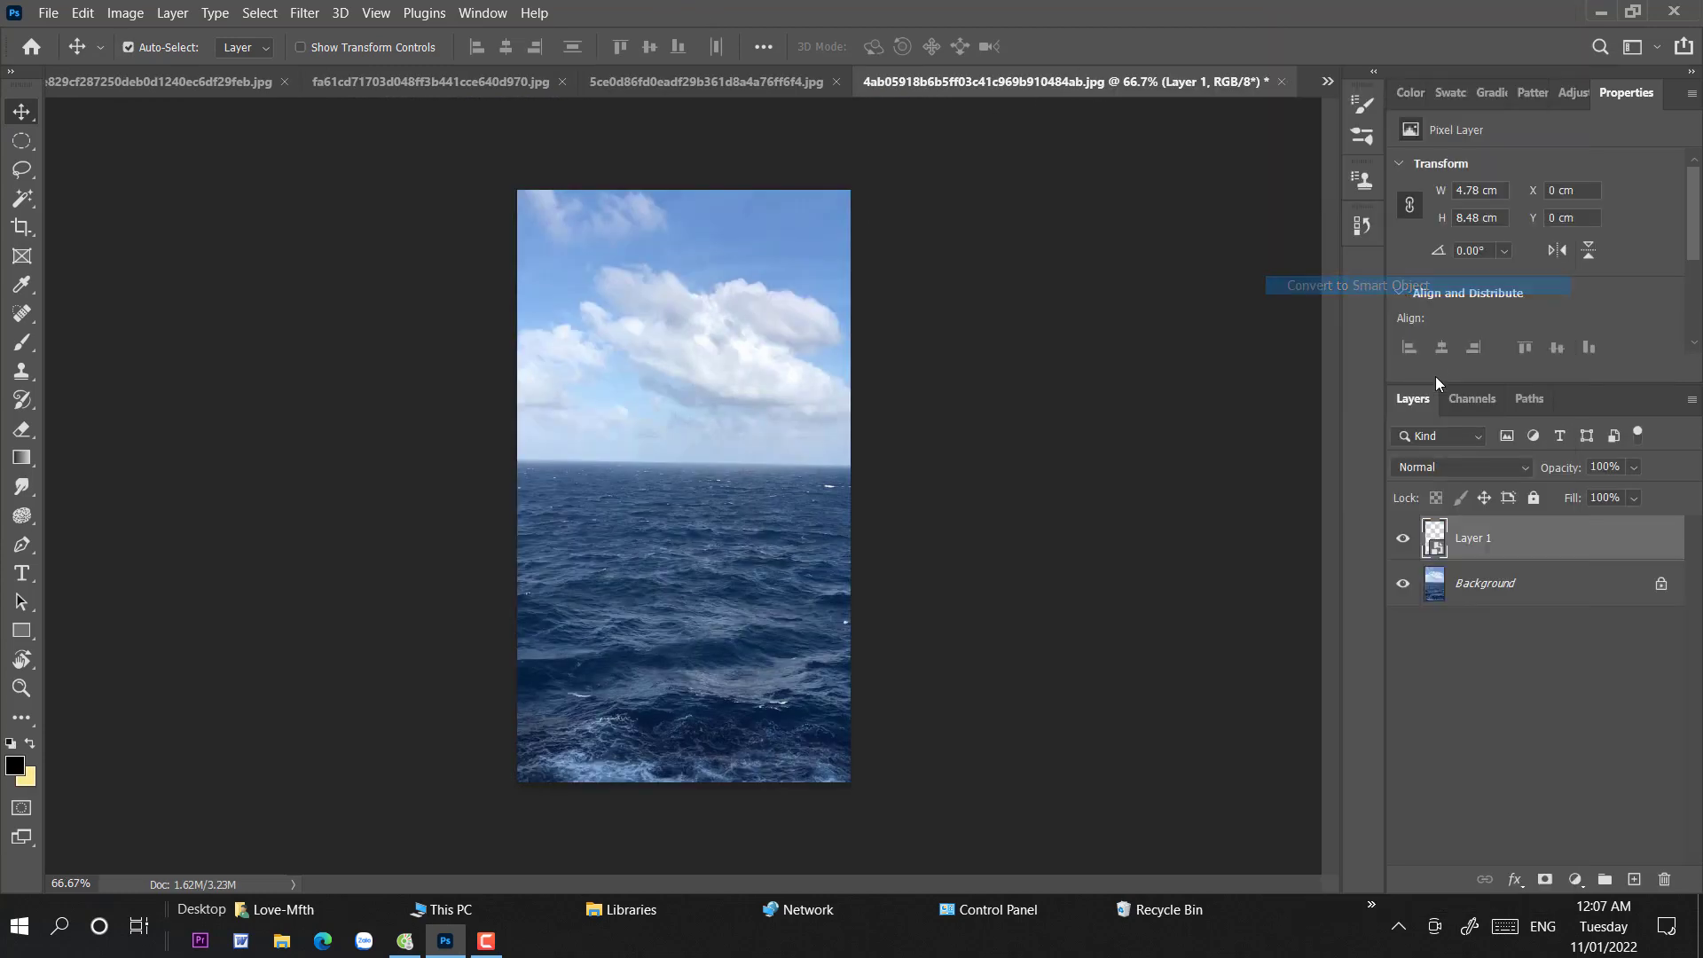
pyautogui.moveTo(1492, 516); pyautogui.dragTo(682, 588)
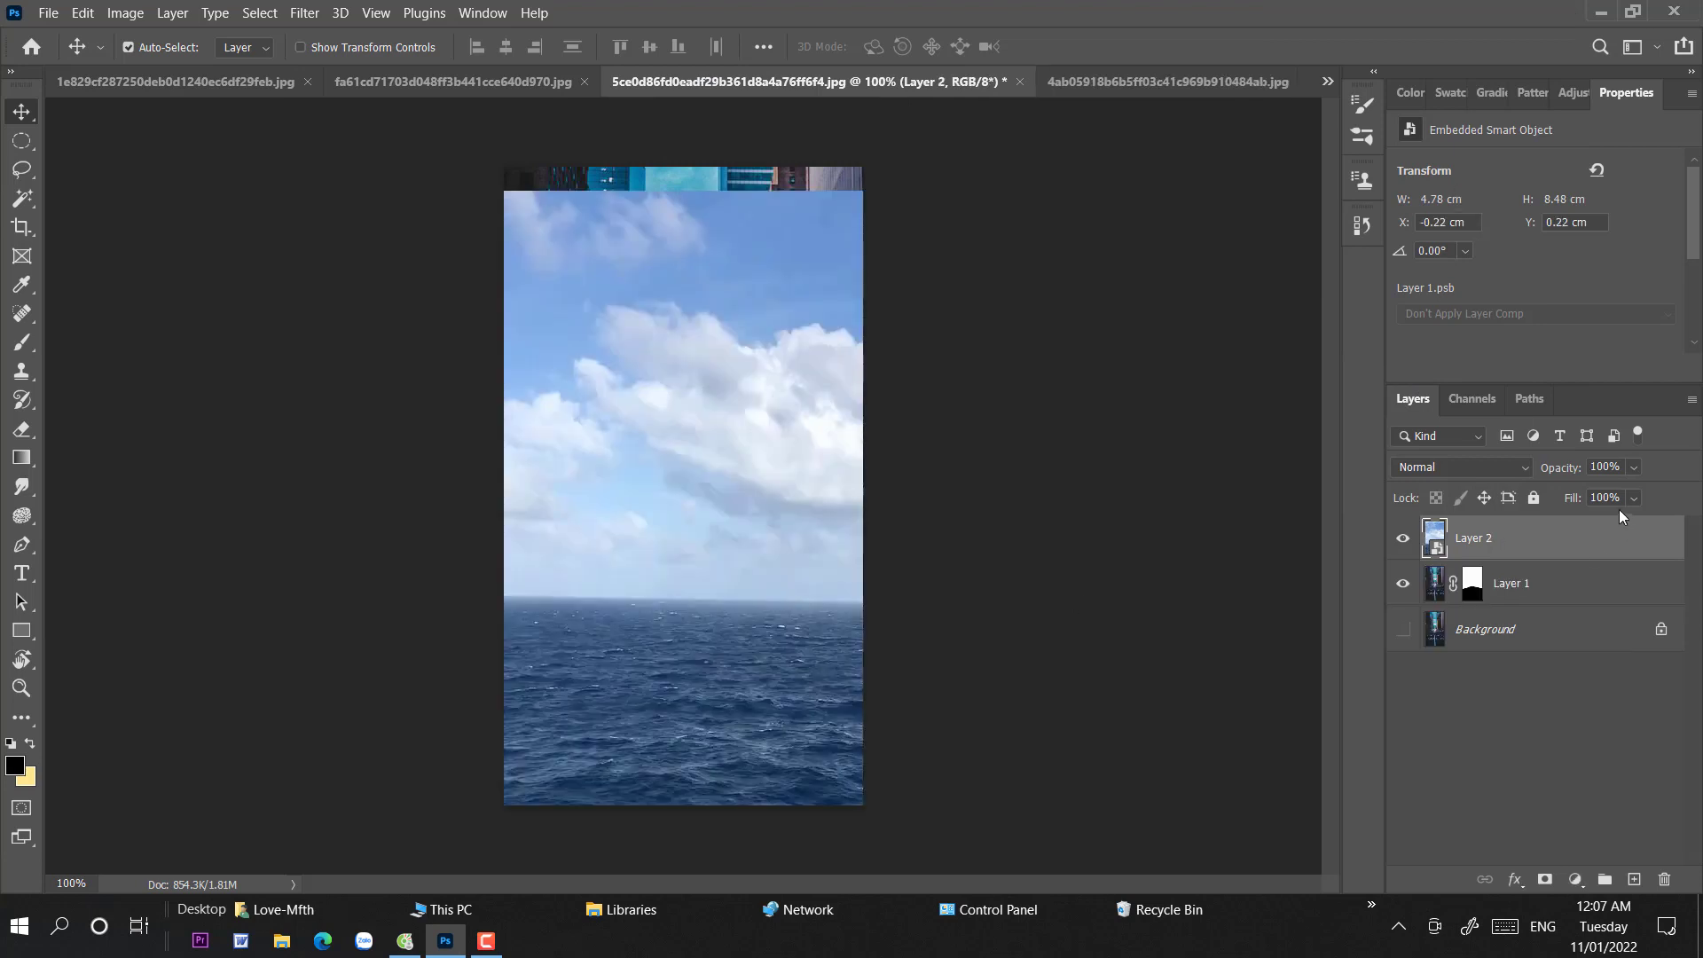
# - Place the ocean layer beneath the masked street layer and scale it to about 75% so the water covers the road area
pyautogui.moveTo(1621, 520); pyautogui.dragTo(1499, 643)
pyautogui.moveTo(680, 690); pyautogui.dragTo(678, 616)
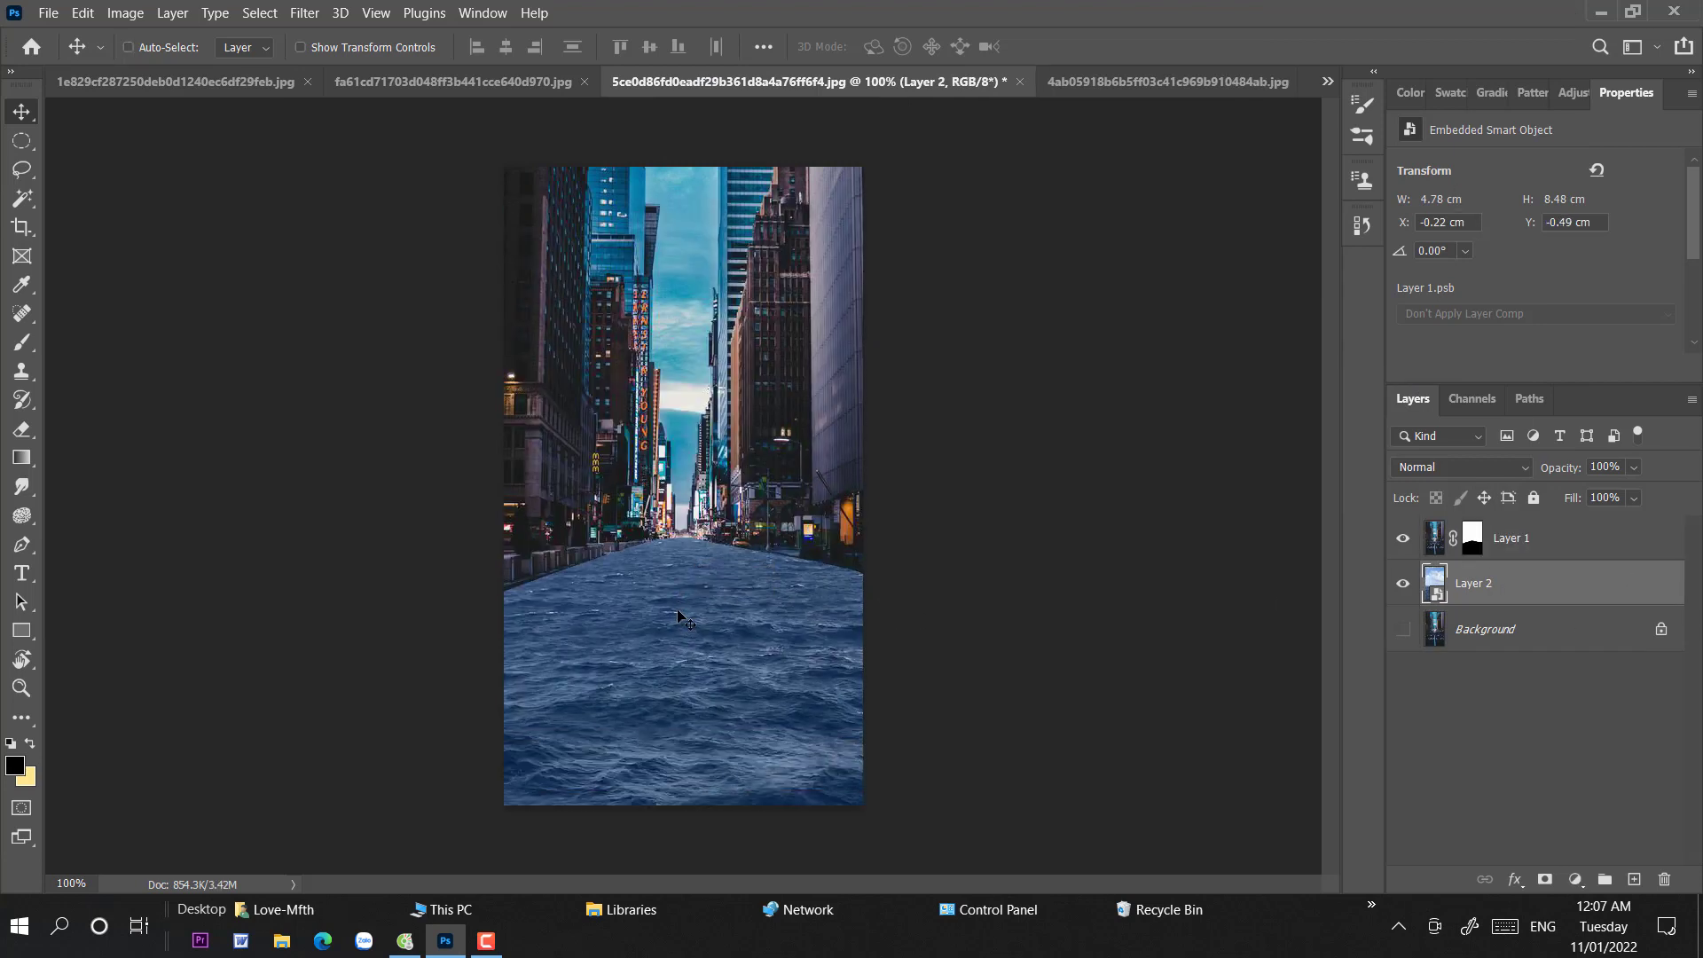
pyautogui.hotkey('ctrl', 't')
pyautogui.hotkey('ctrl', '-')
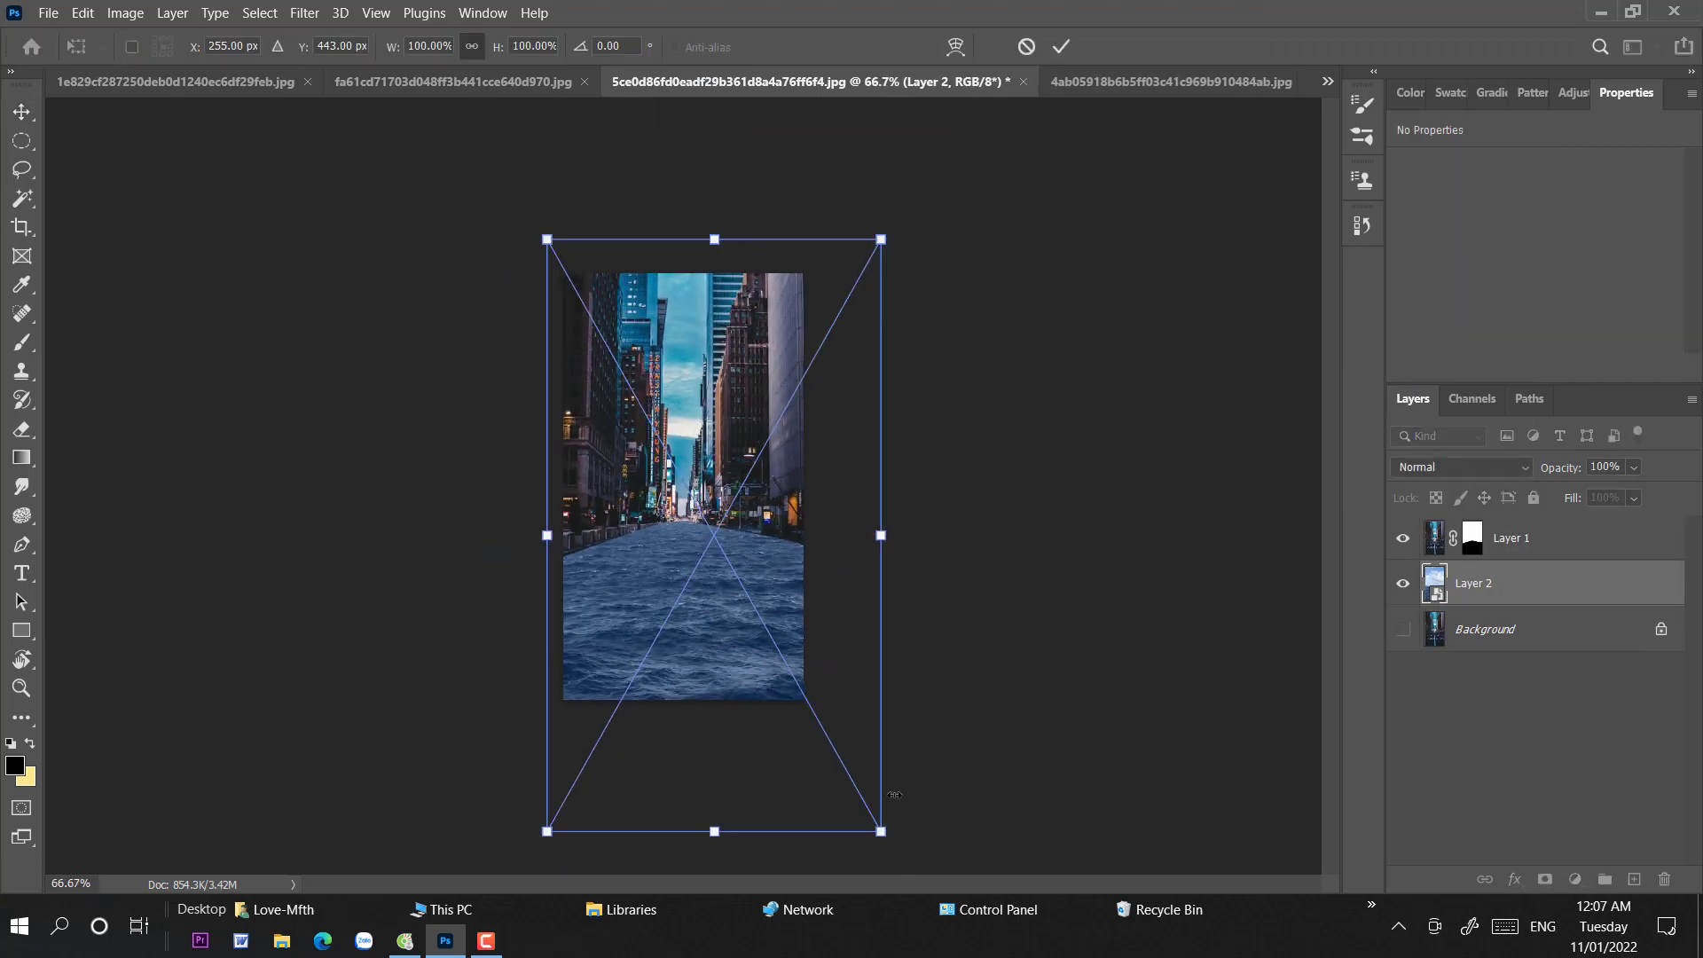
pyautogui.moveTo(880, 831); pyautogui.dragTo(789, 720)
pyautogui.moveTo(546, 472); pyautogui.dragTo(559, 473)
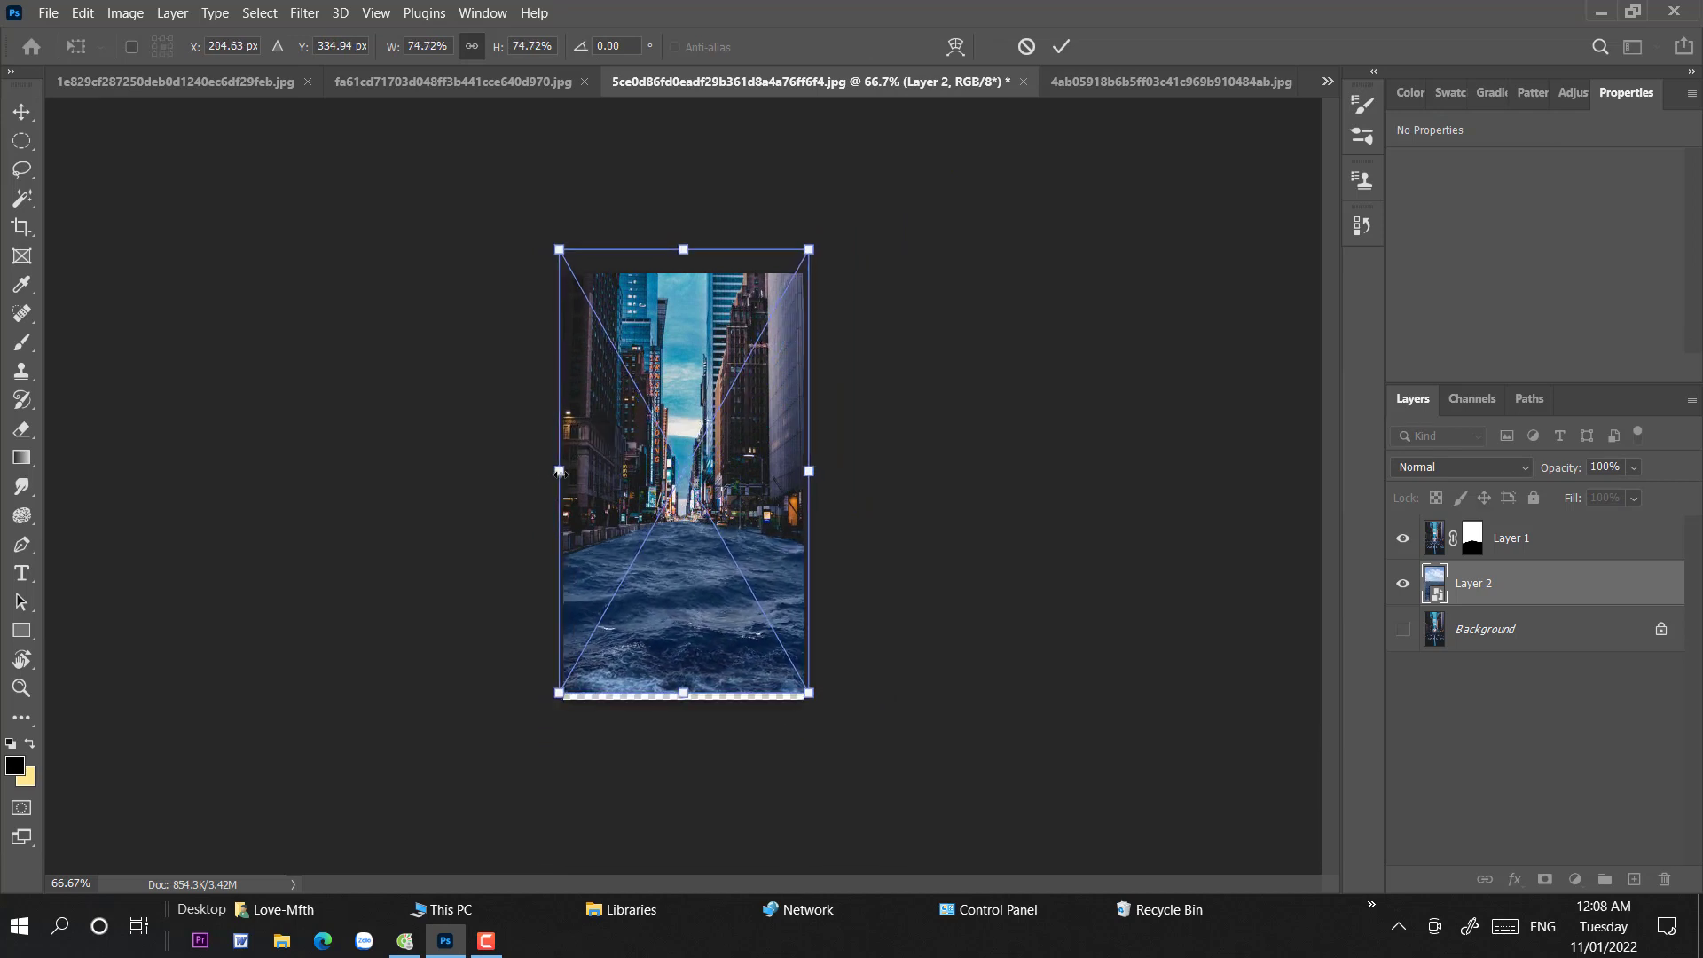
pyautogui.moveTo(689, 580); pyautogui.dragTo(688, 563)
# - Warp the ocean layer by pulling its two lower corners outward past the canvas edges, and apply the transformation
pyautogui.click(956, 46)
pyautogui.hotkey('ctrl', '+')
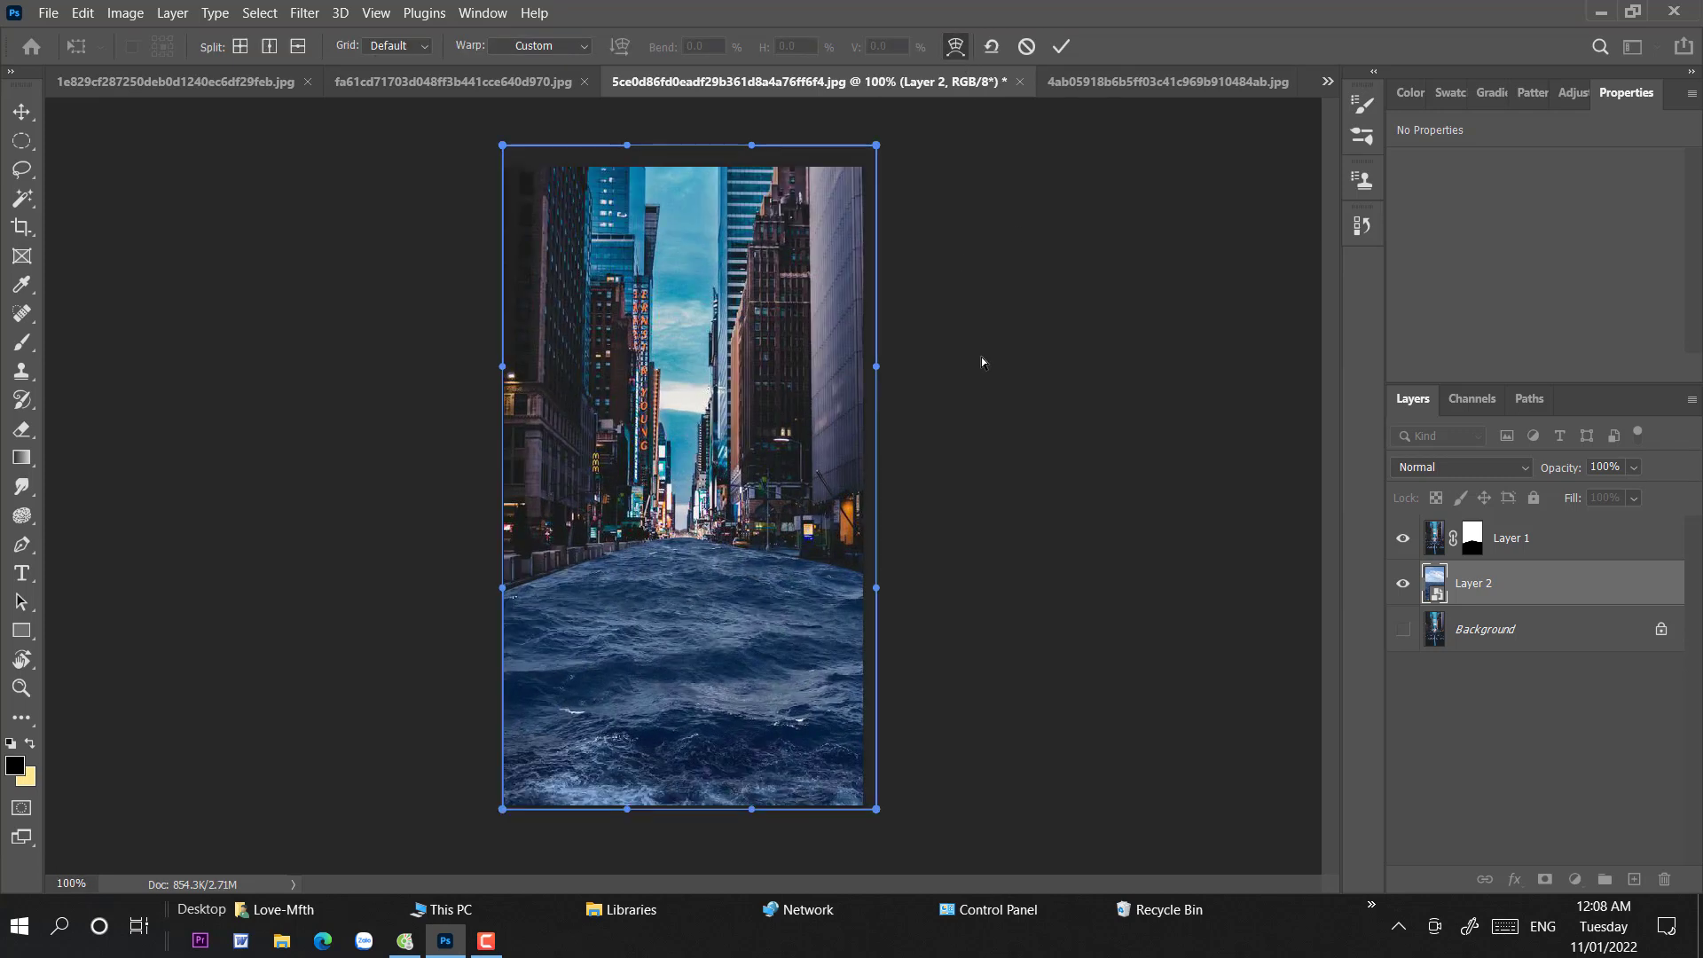
pyautogui.moveTo(878, 589); pyautogui.dragTo(867, 590)
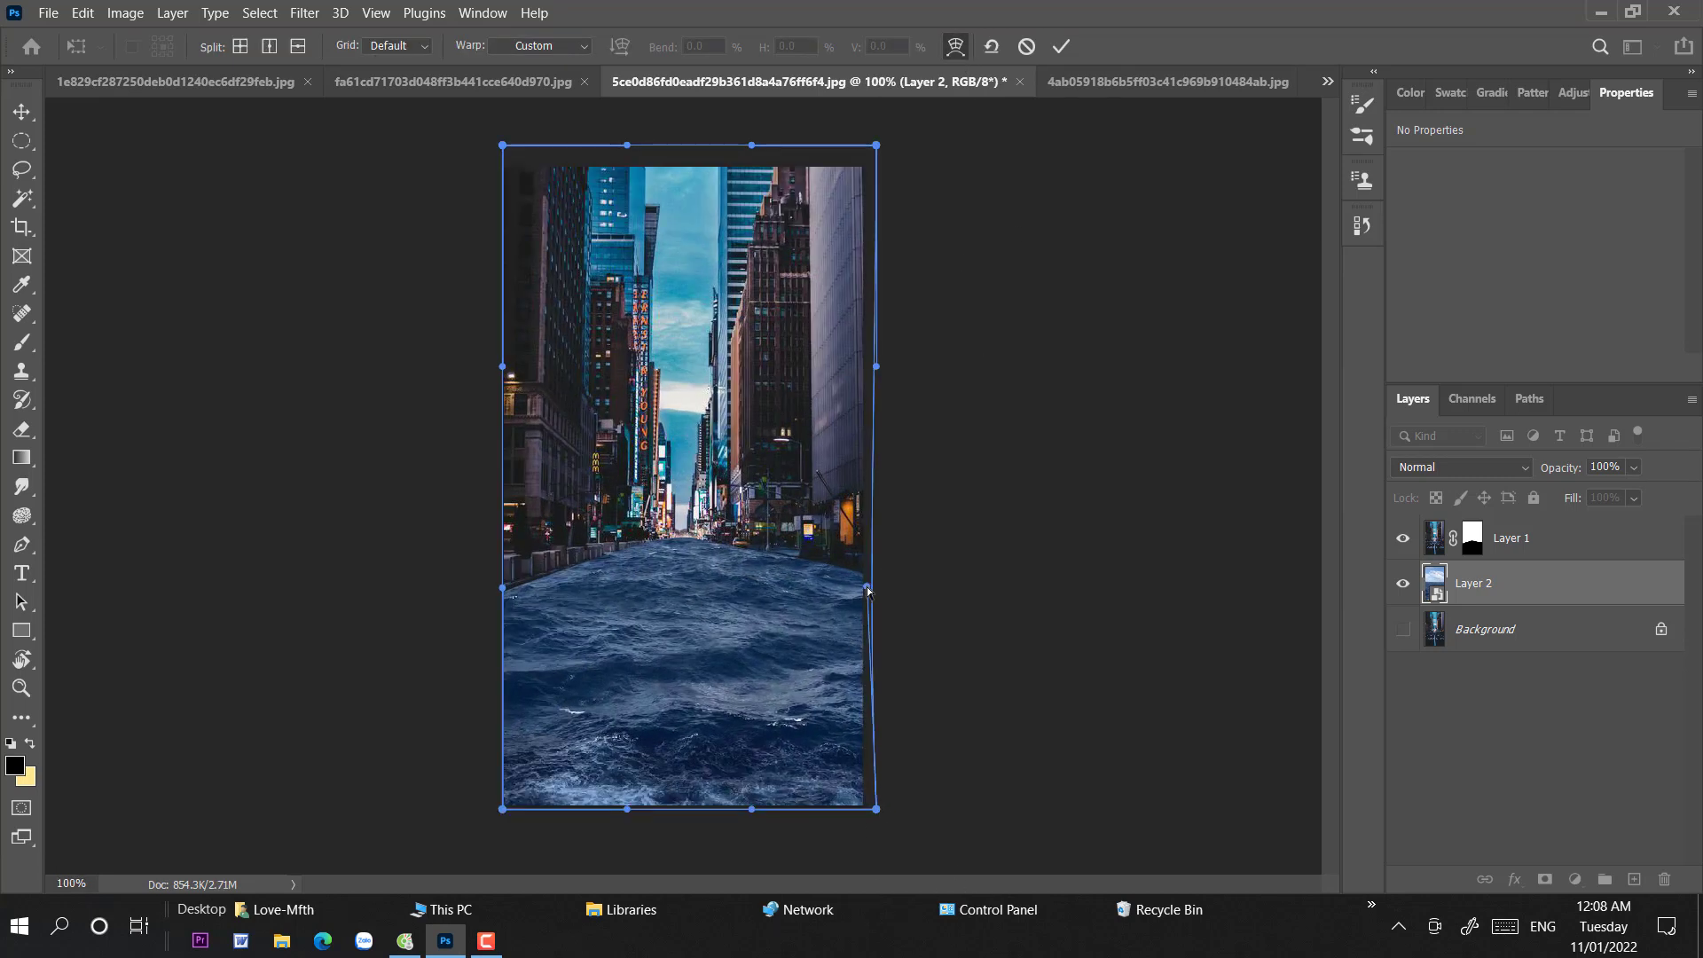
pyautogui.moveTo(880, 812); pyautogui.dragTo(942, 819)
pyautogui.moveTo(503, 808); pyautogui.dragTo(417, 822)
pyautogui.press('Return')
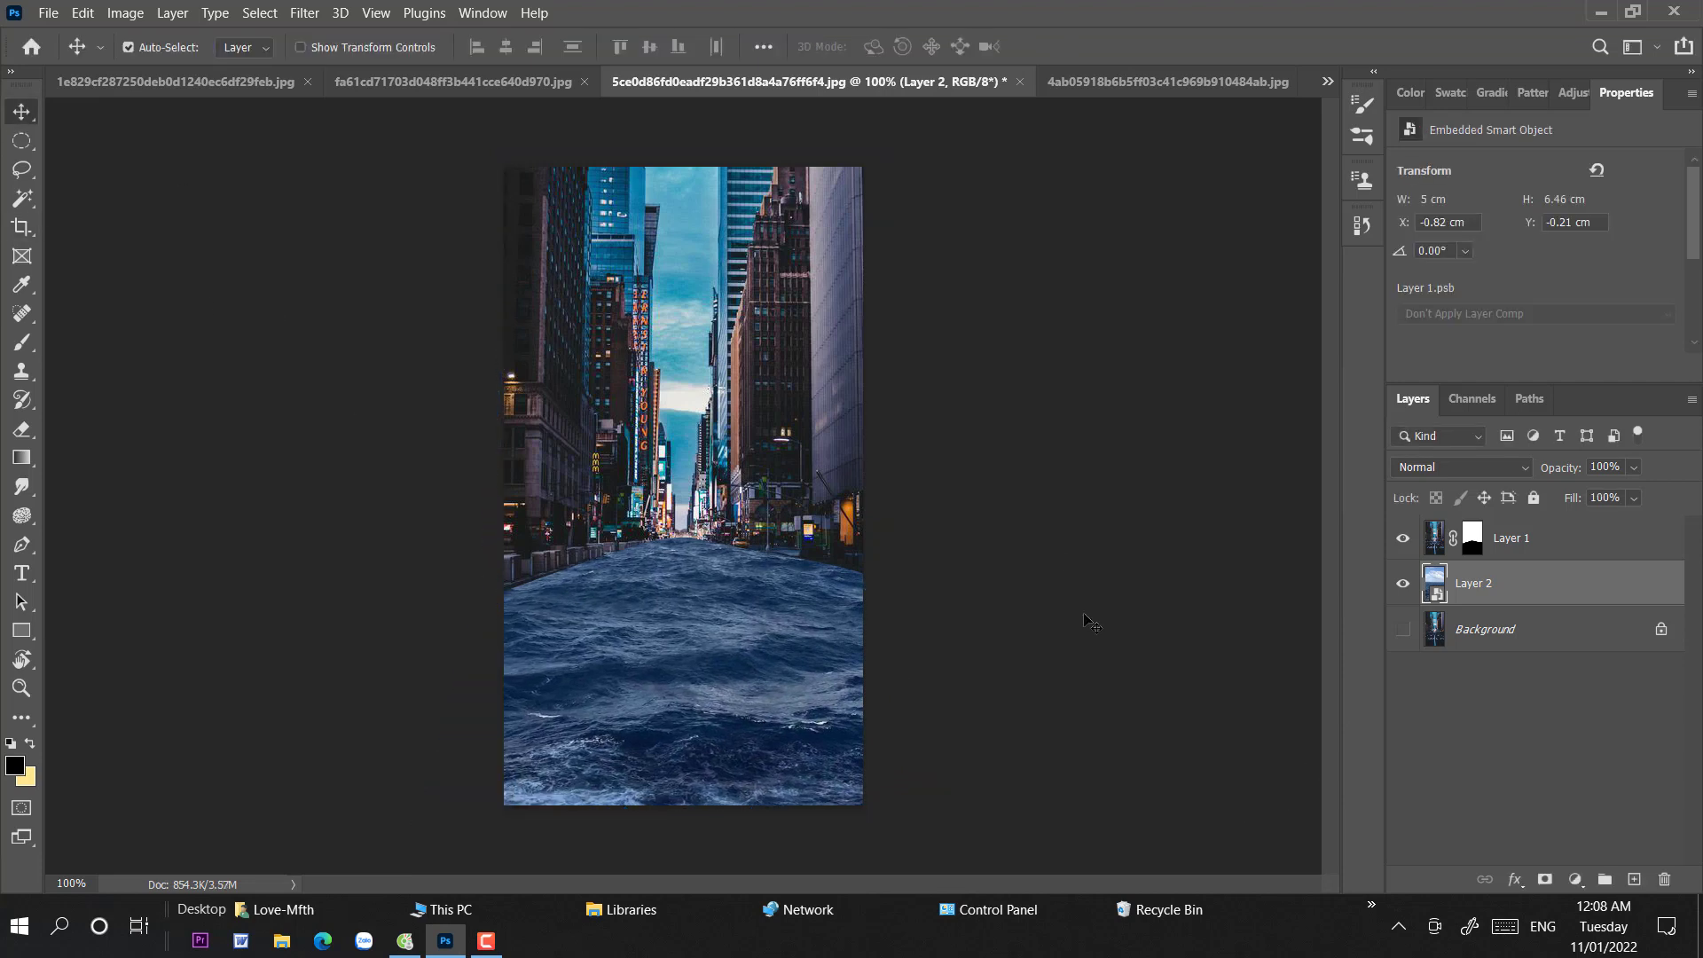
# - Add a Brightness/Contrast adjustment clipped to the ocean layer with Brightness -40 and Contrast 39
pyautogui.click(1575, 879)
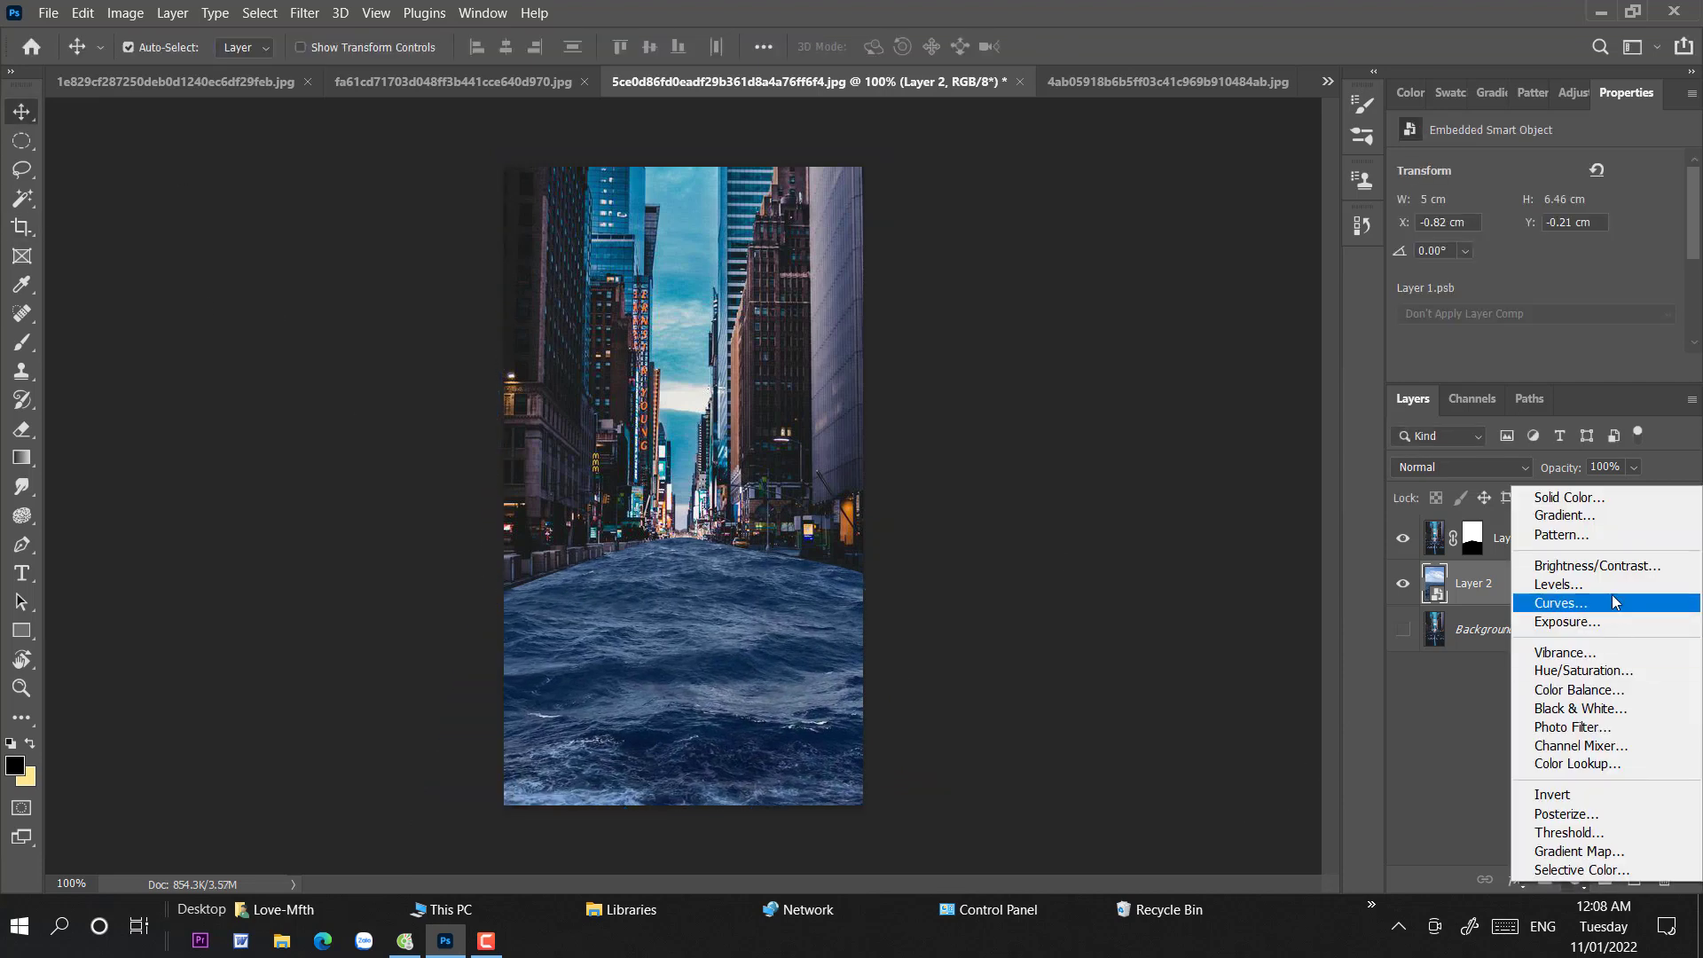
pyautogui.click(1561, 562)
pyautogui.moveTo(1540, 223); pyautogui.dragTo(1500, 230)
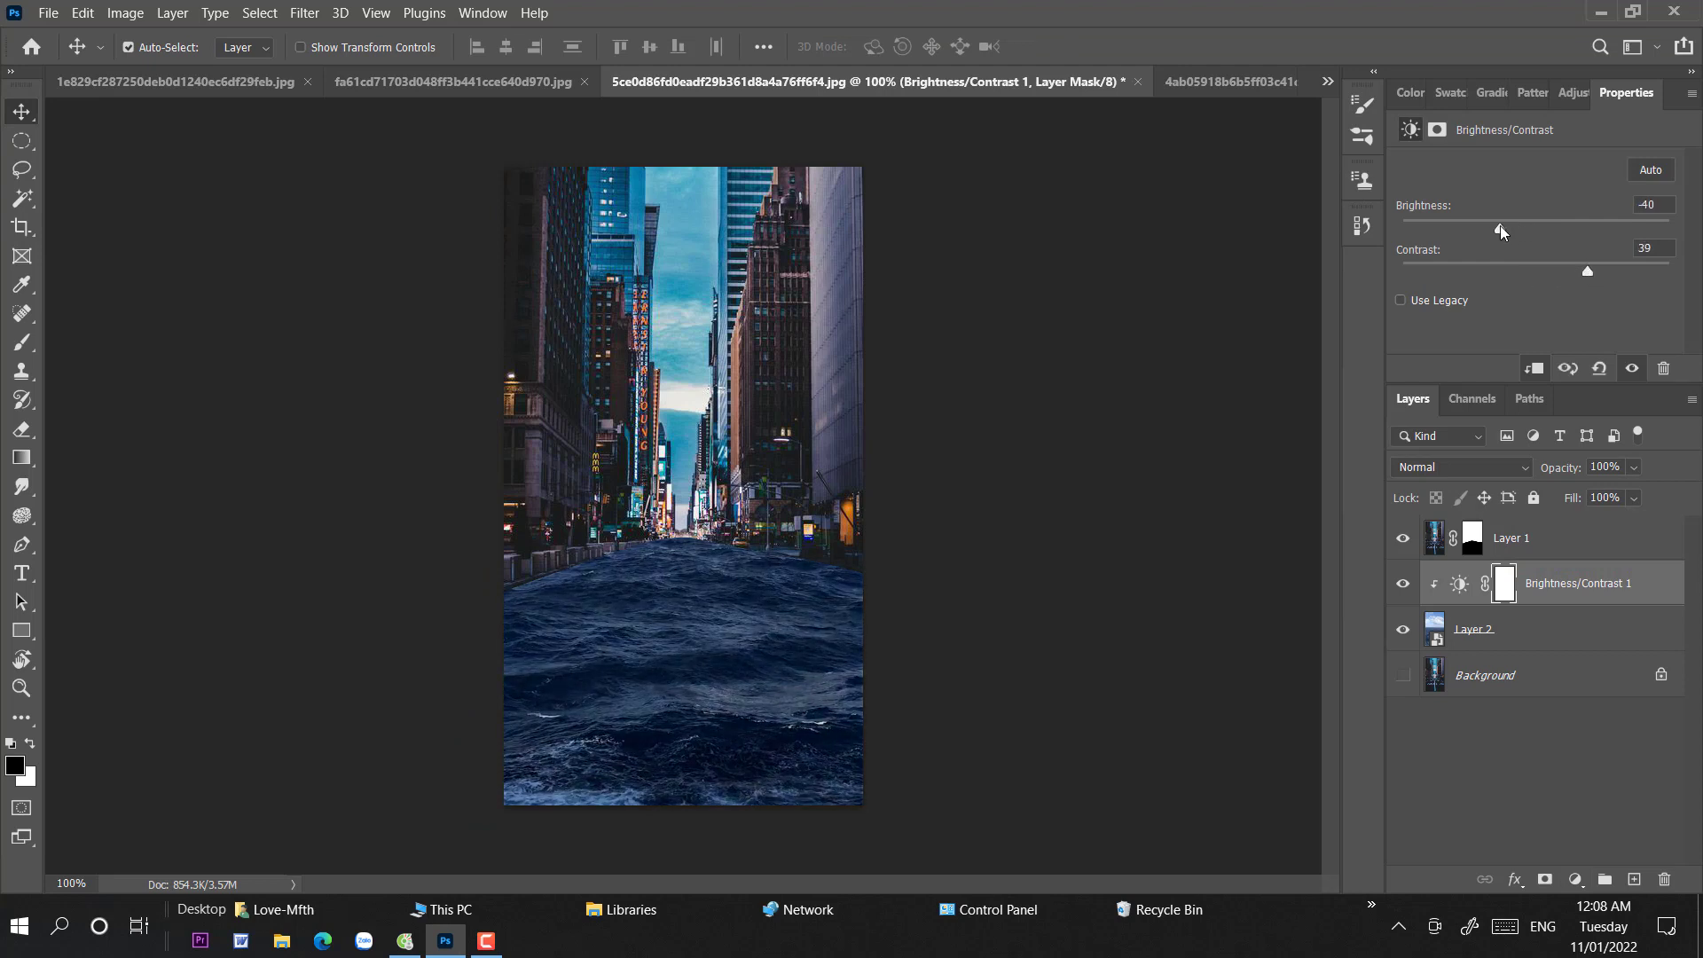
# - Add a Levels adjustment clipped to the ocean layer and lower its white output level to 224
pyautogui.click(1575, 878)
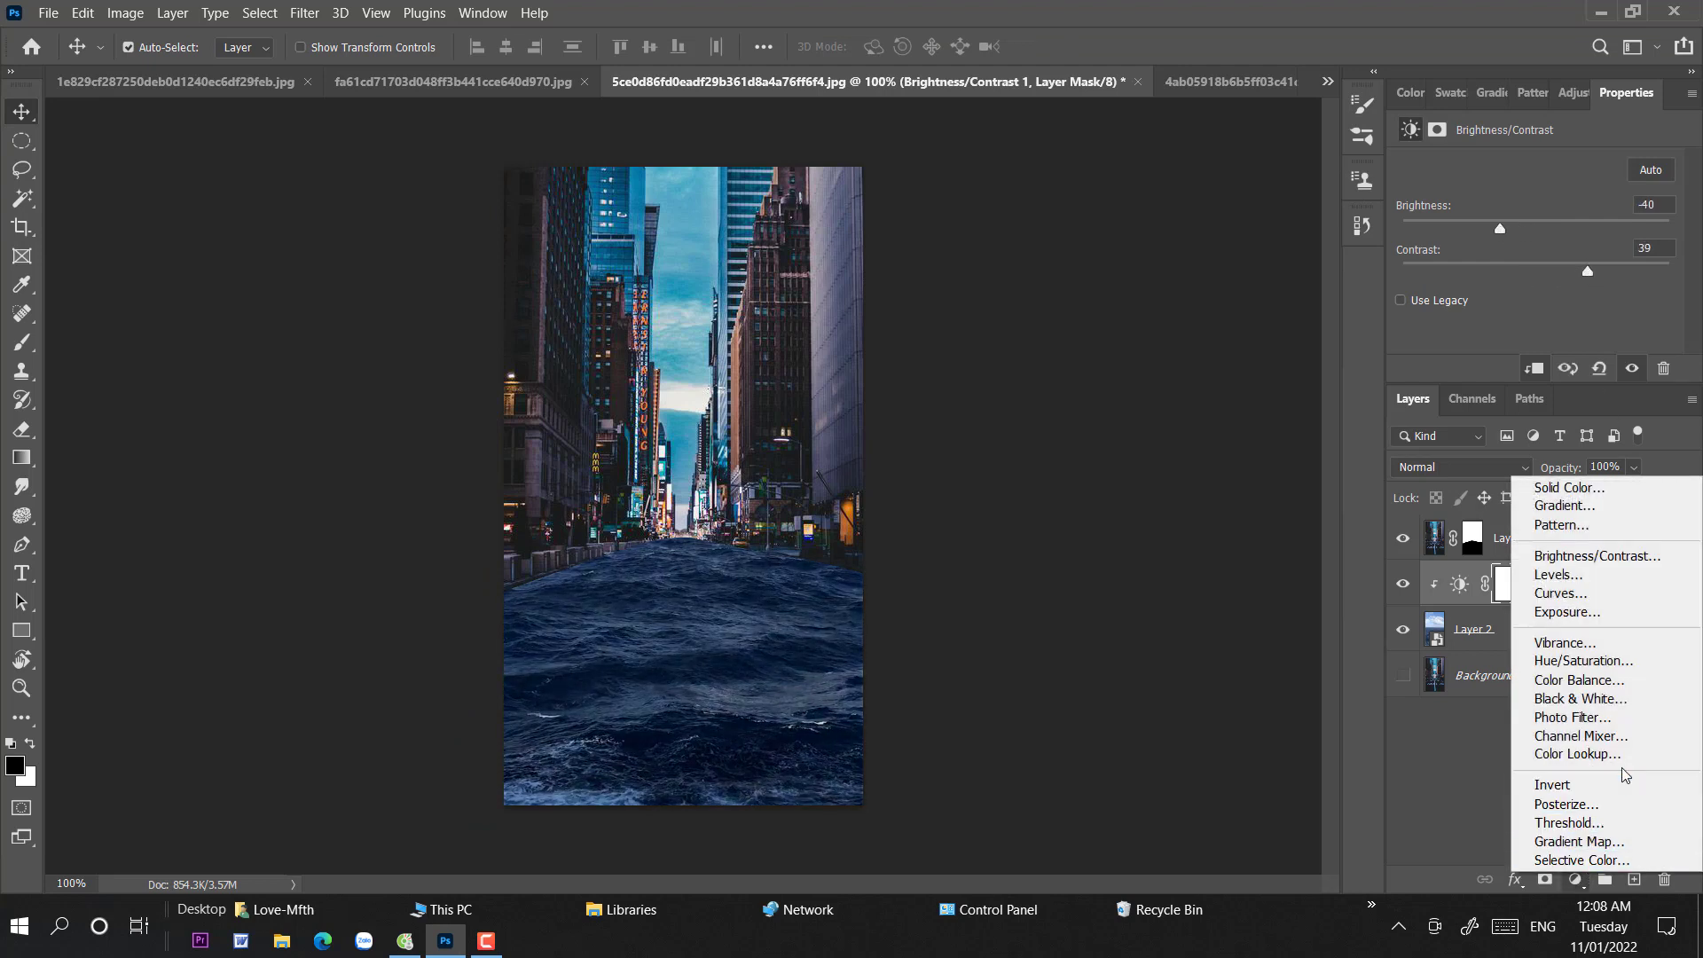
pyautogui.click(1588, 575)
pyautogui.scroll(-3, 1671, 288)
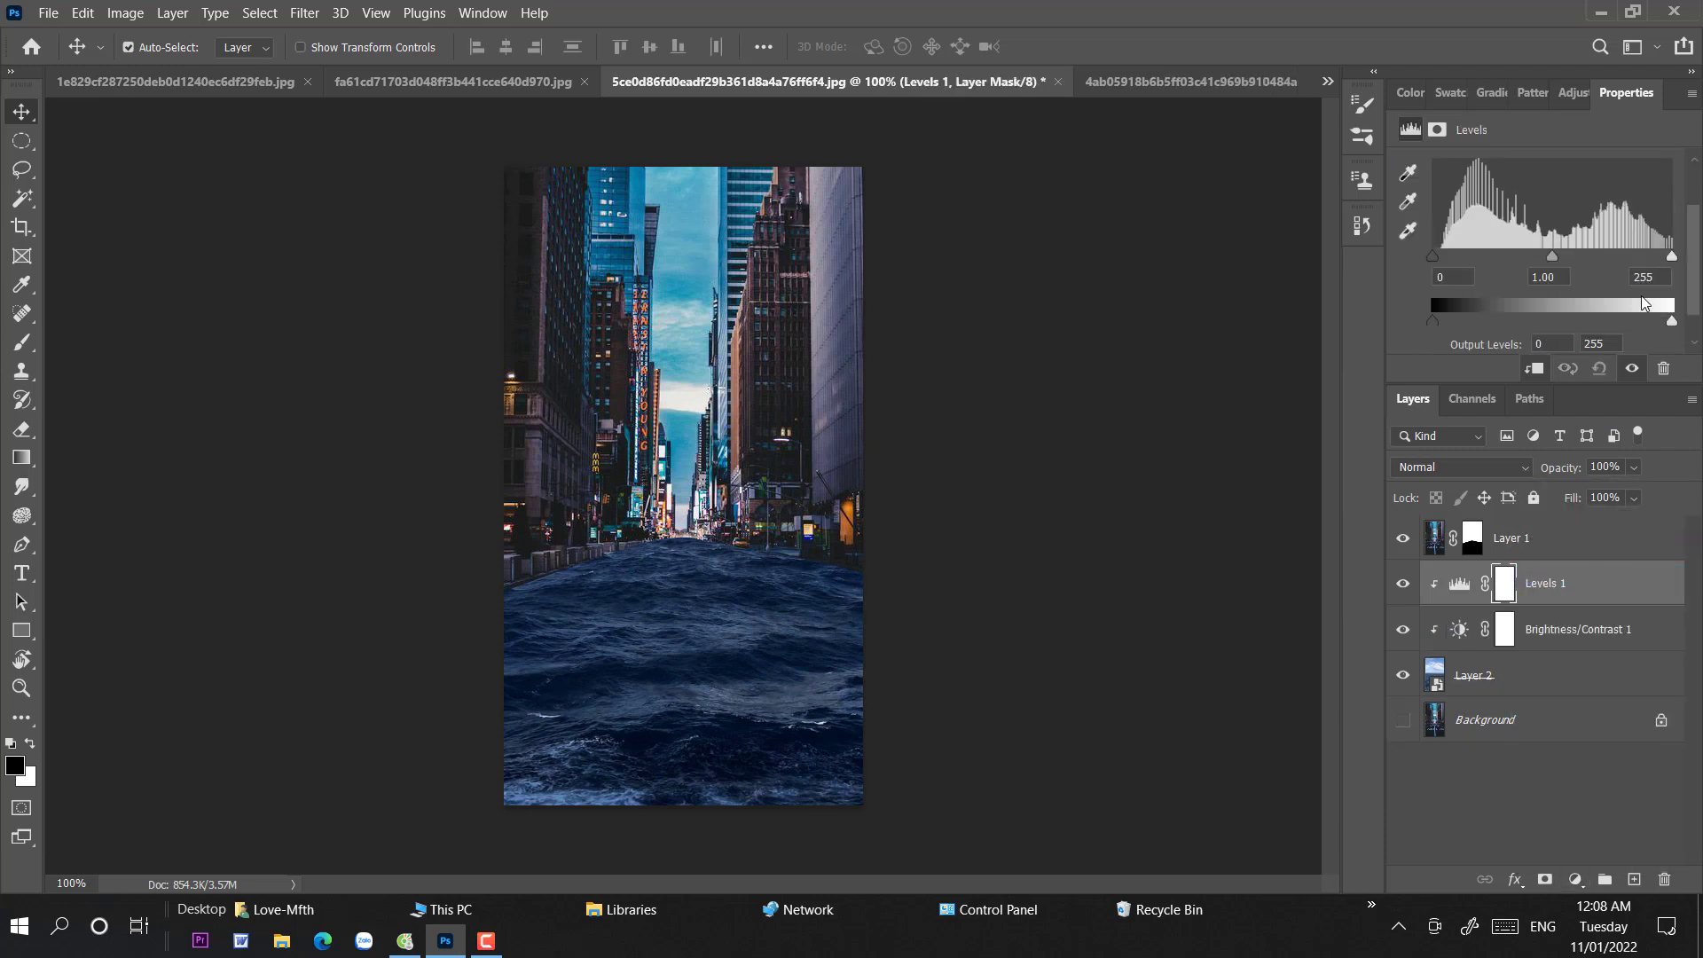
pyautogui.moveTo(1671, 284); pyautogui.dragTo(1643, 285)
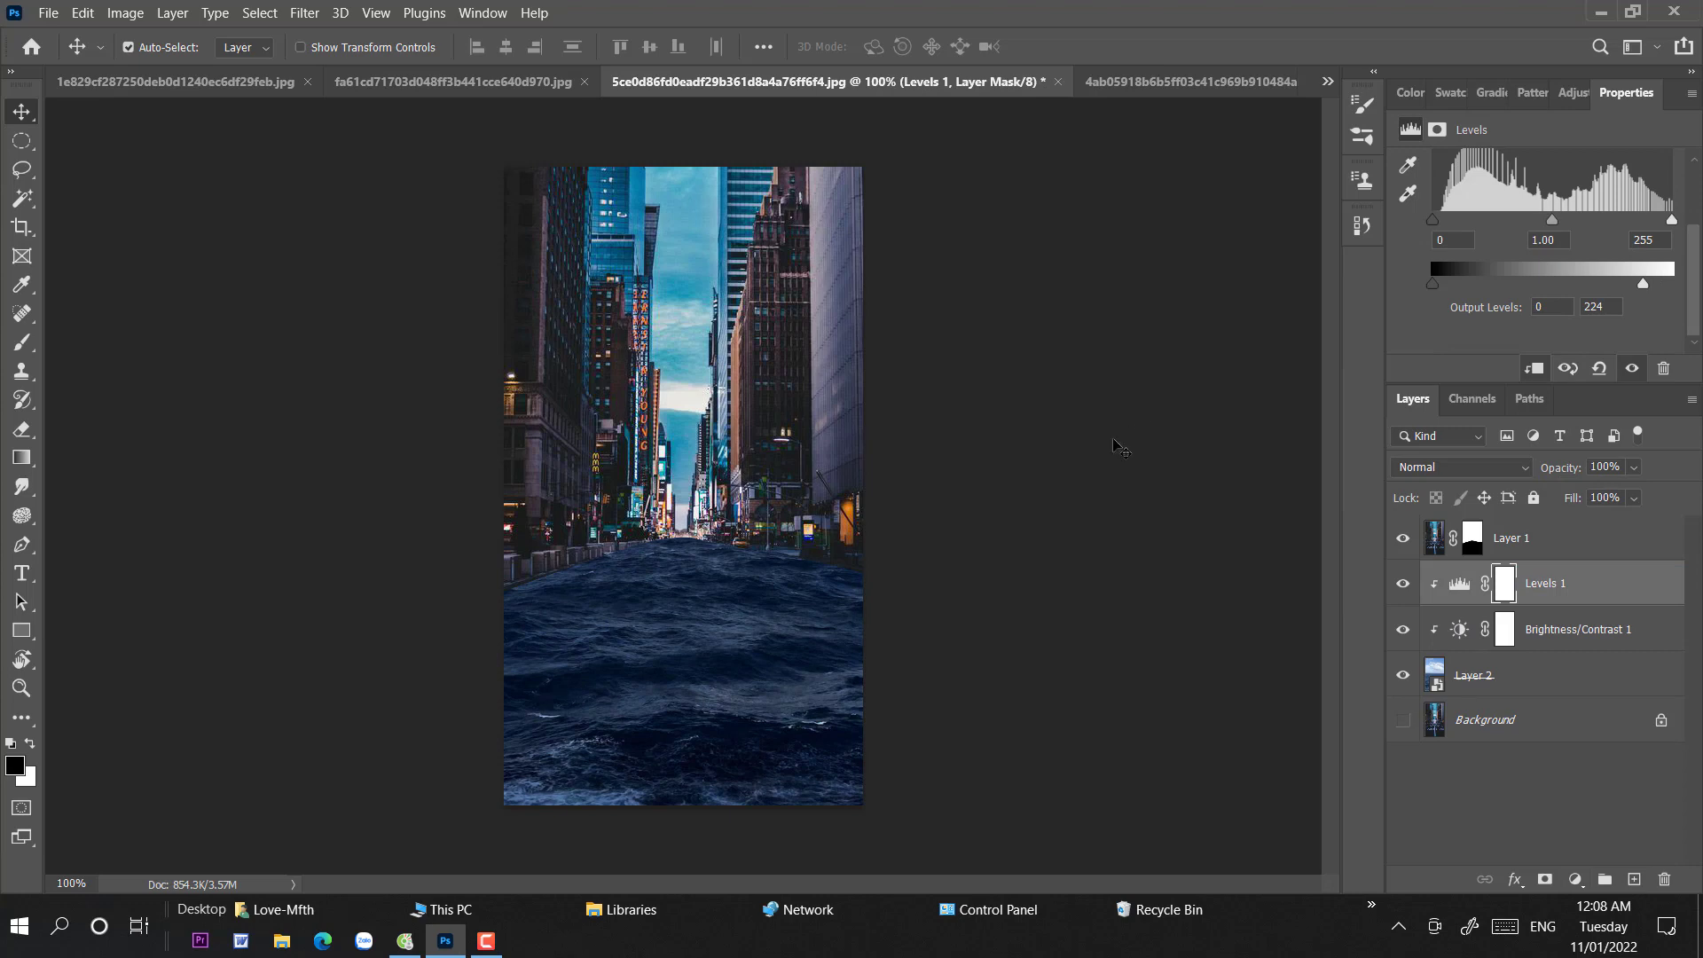
# - Create a new layer above the Levels adjustment and paint a soft black shadow along the left curb at 23% brush opacity
pyautogui.hotkey('ctrl', '+')
pyautogui.scroll(-5, 1036, 461)
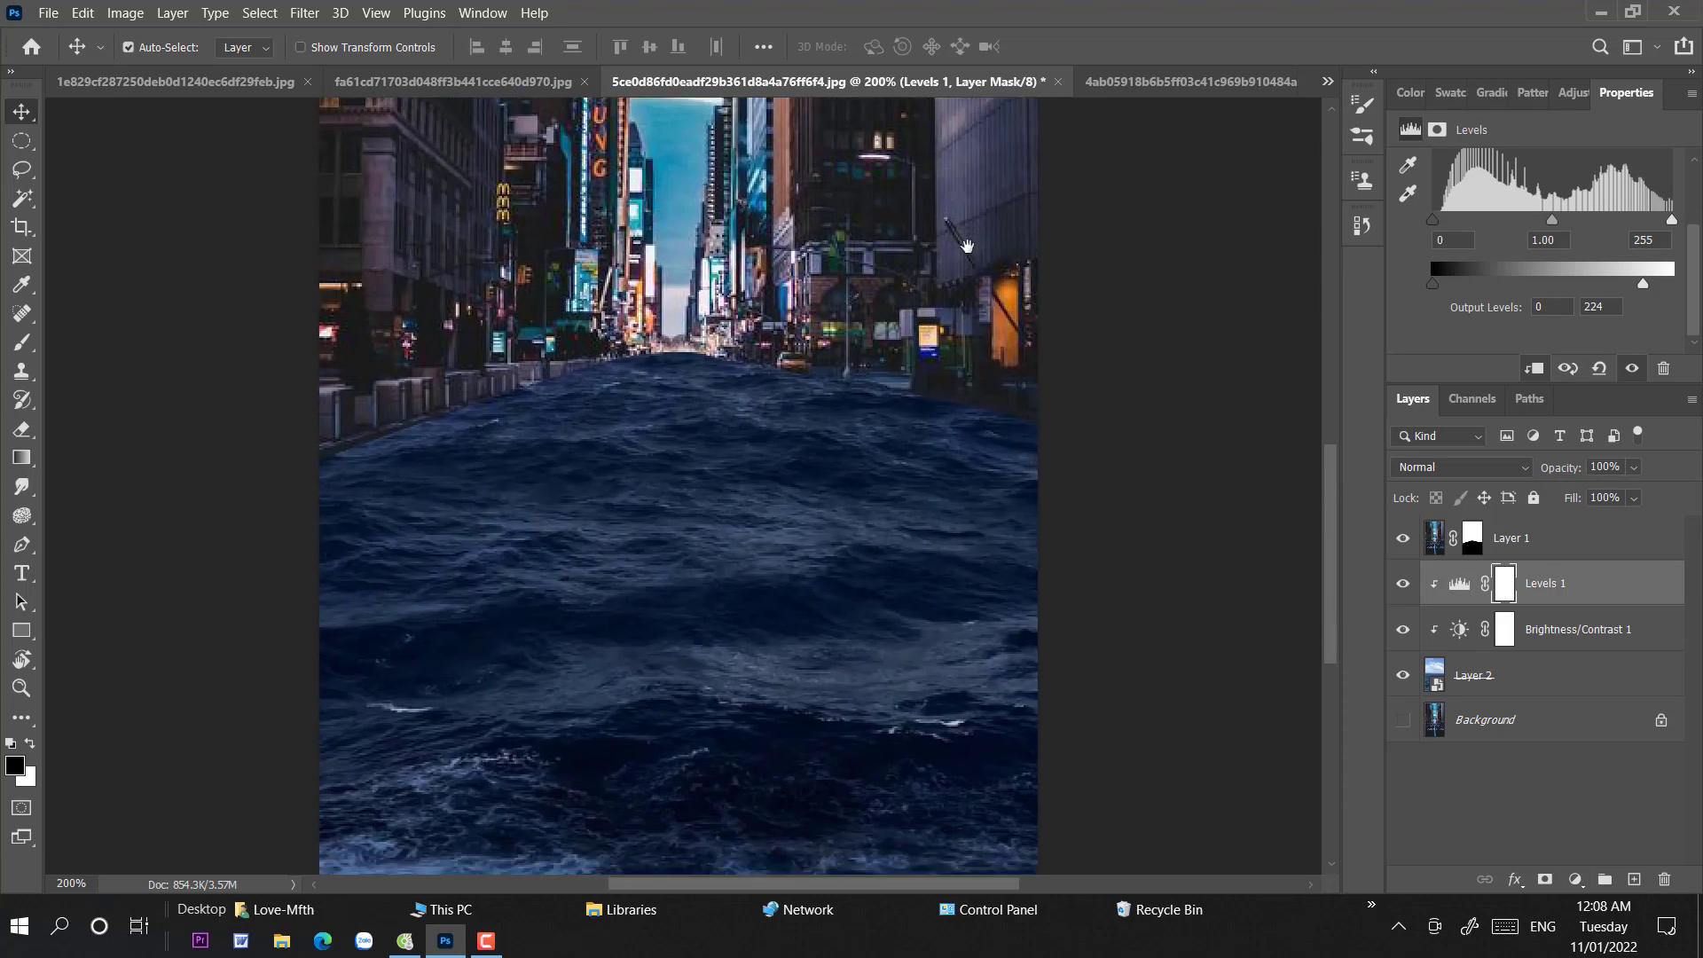
pyautogui.click(1634, 878)
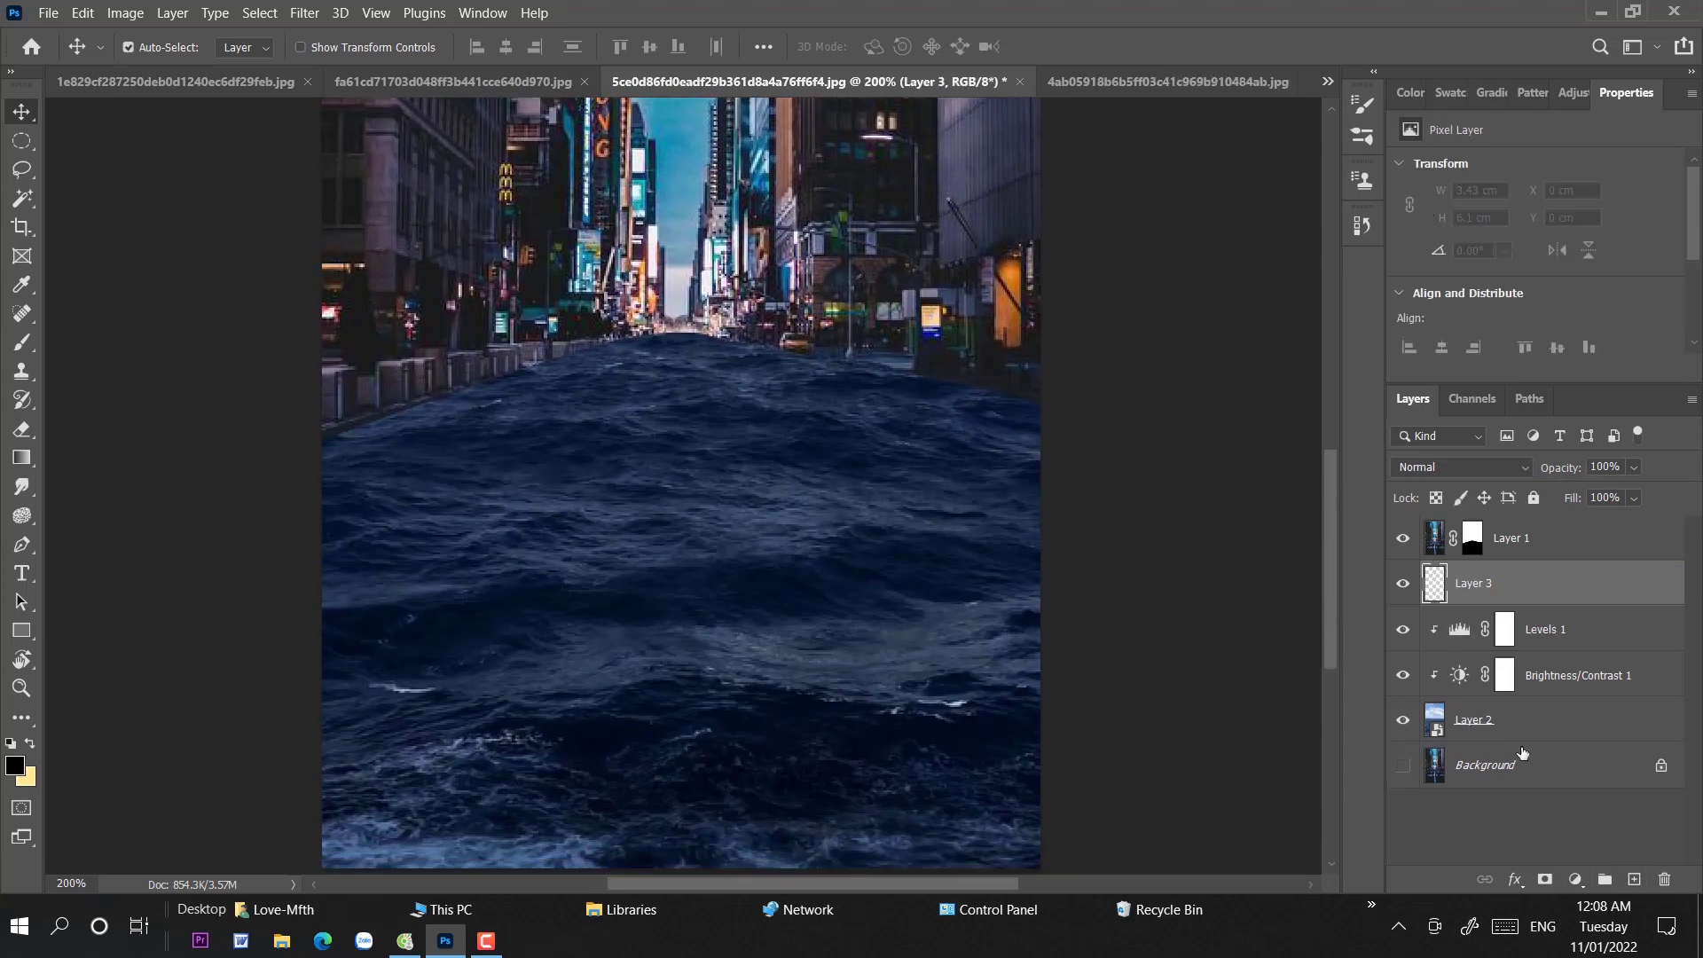
pyautogui.click(22, 342)
pyautogui.rightClick(572, 409)
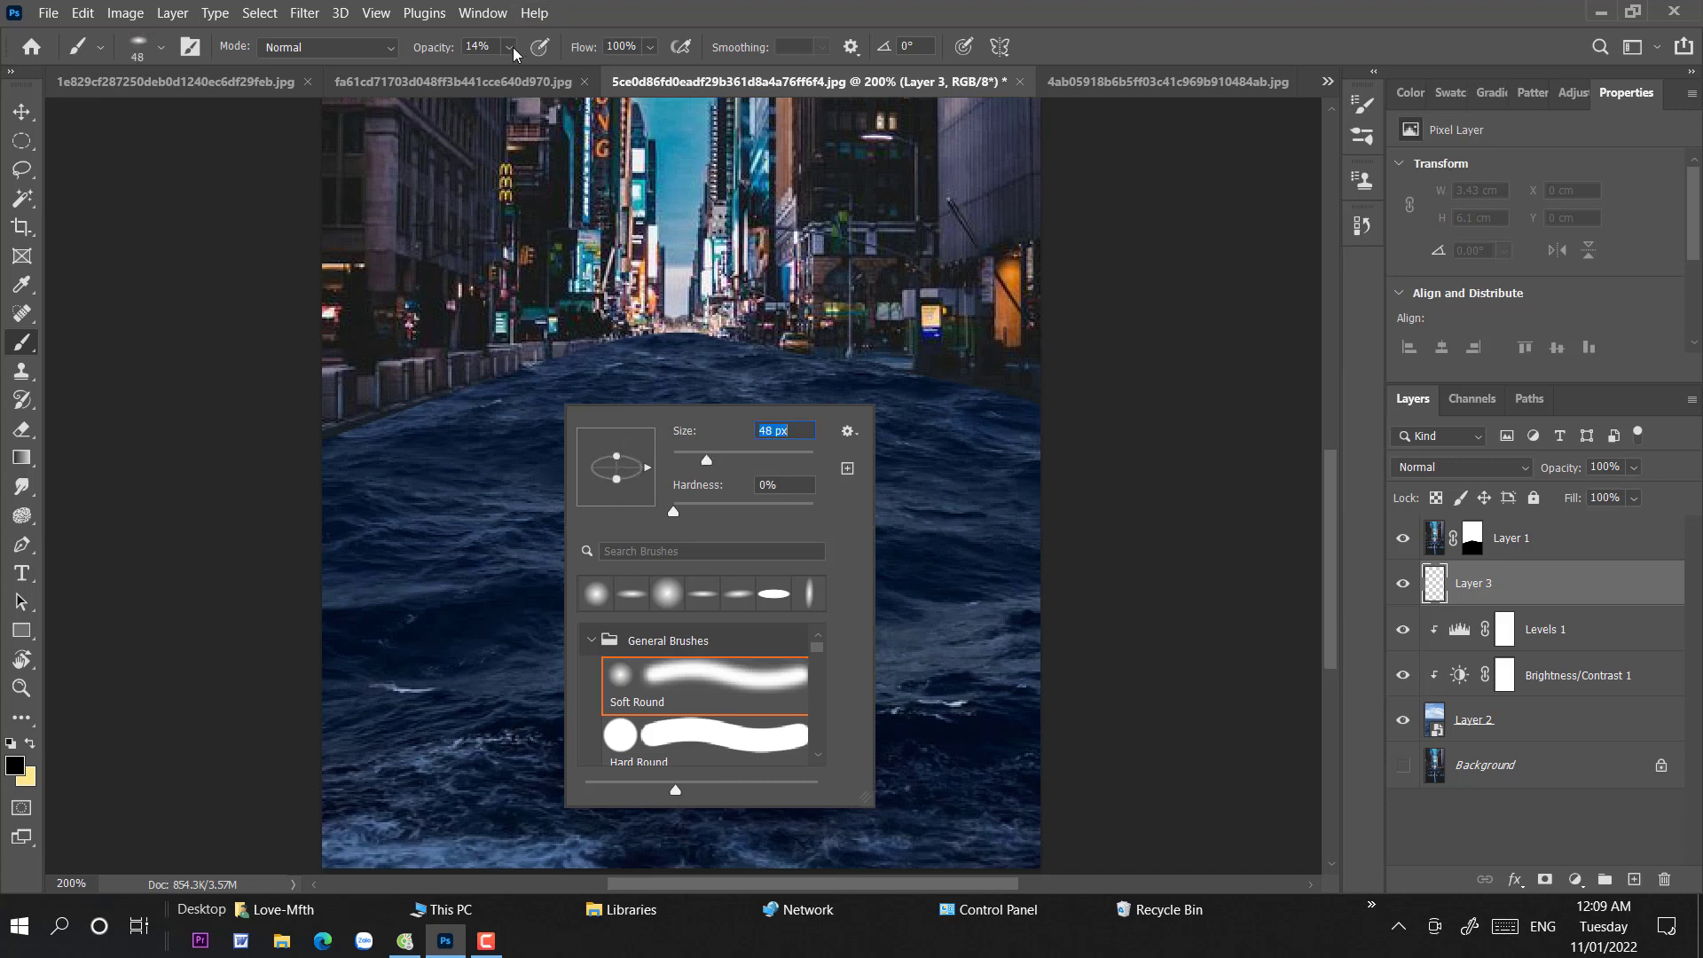
pyautogui.moveTo(513, 47); pyautogui.dragTo(523, 76)
pyautogui.click(535, 367)
pyautogui.moveTo(535, 367); pyautogui.dragTo(433, 384)
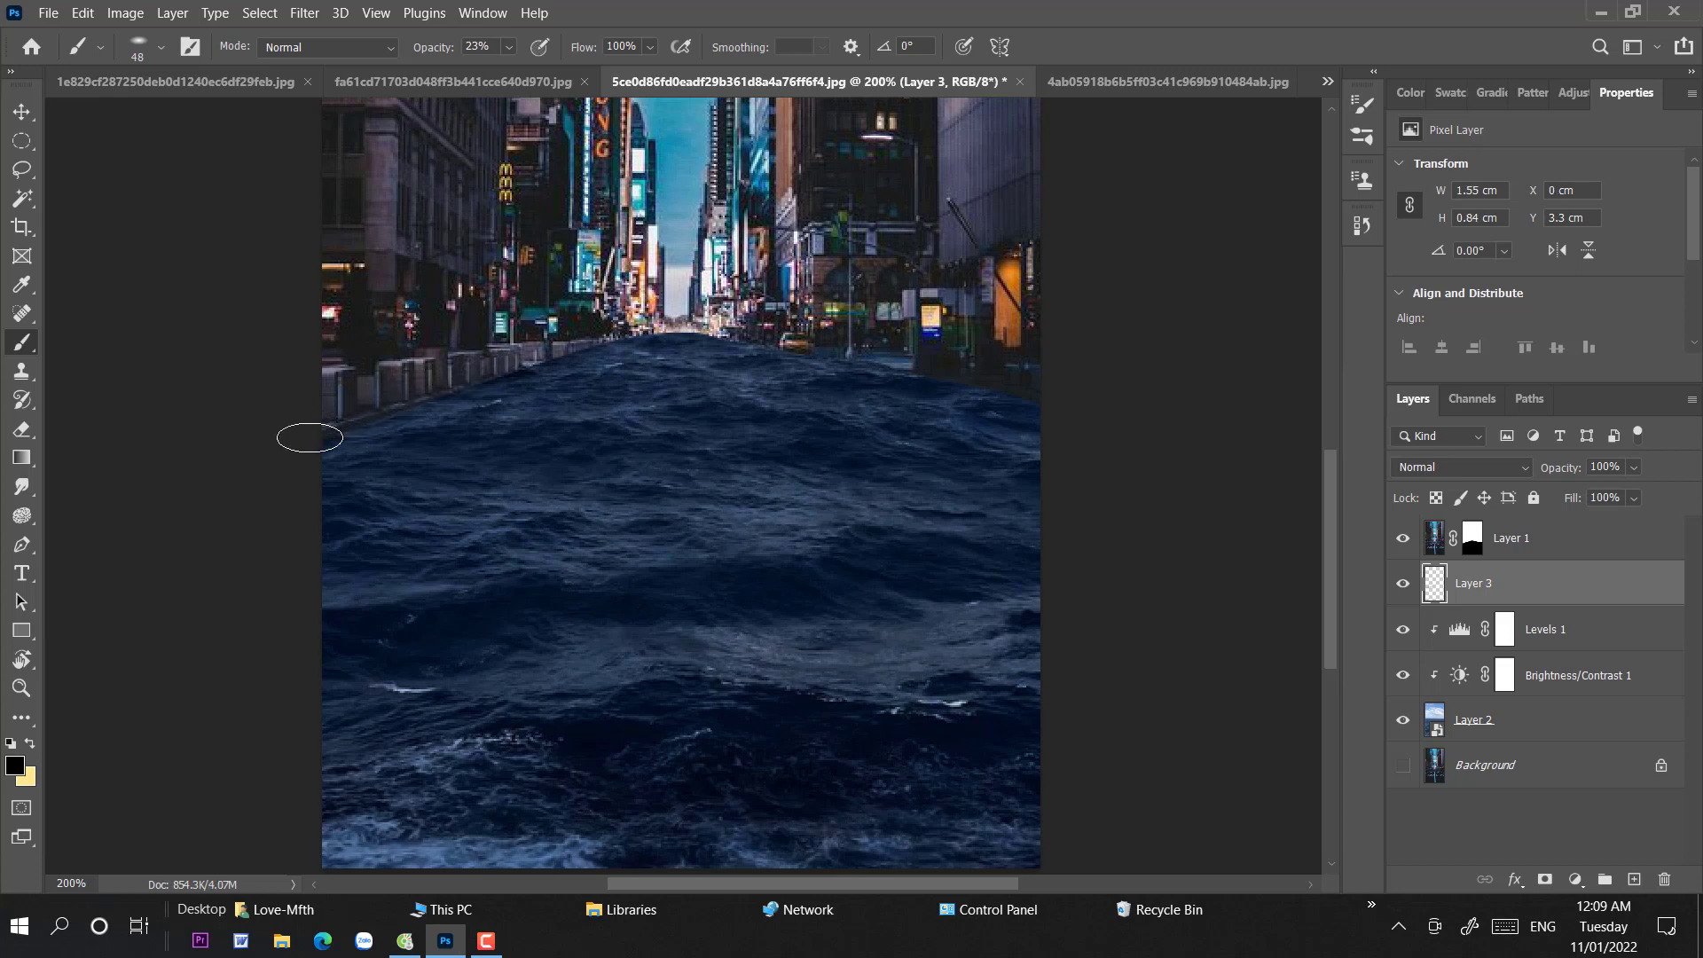
# - Set the brush opacity to 26% and darken the water's edge along the left curb, the right curb and the horizon
pyautogui.press('2')
pyautogui.press('6')
pyautogui.moveTo(532, 351); pyautogui.dragTo(379, 388)
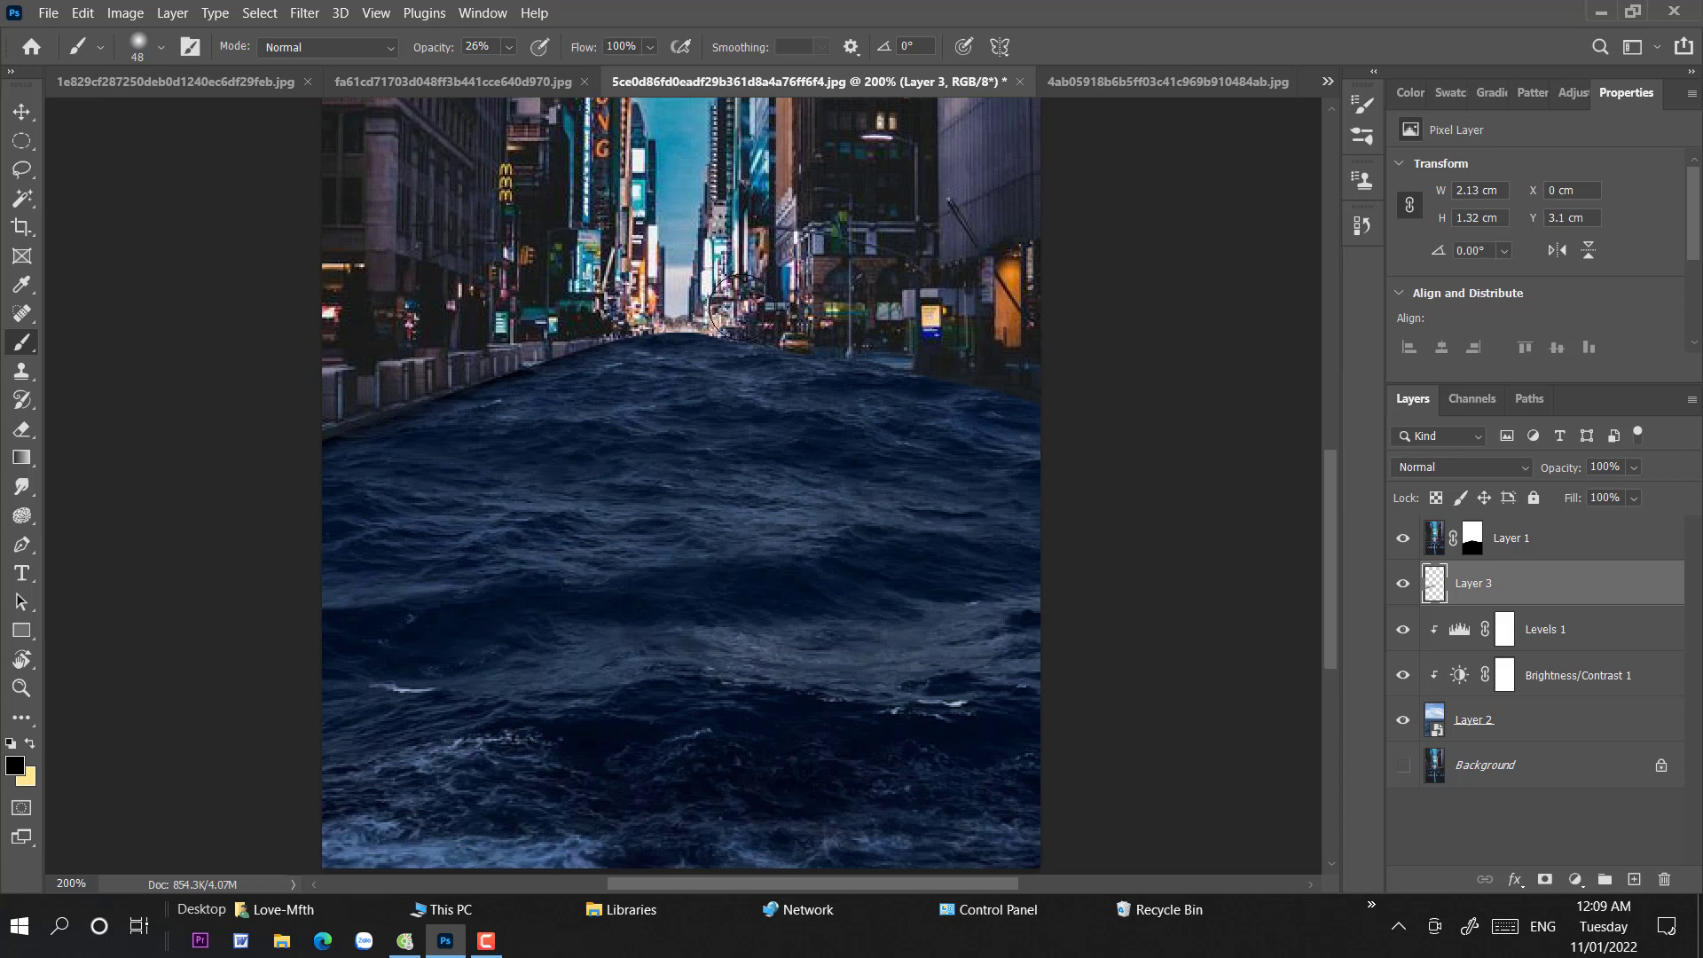
pyautogui.moveTo(848, 337)
pyautogui.mouseDown()
pyautogui.moveTo(1097, 391)
pyautogui.moveTo(874, 328)
pyautogui.mouseUp()
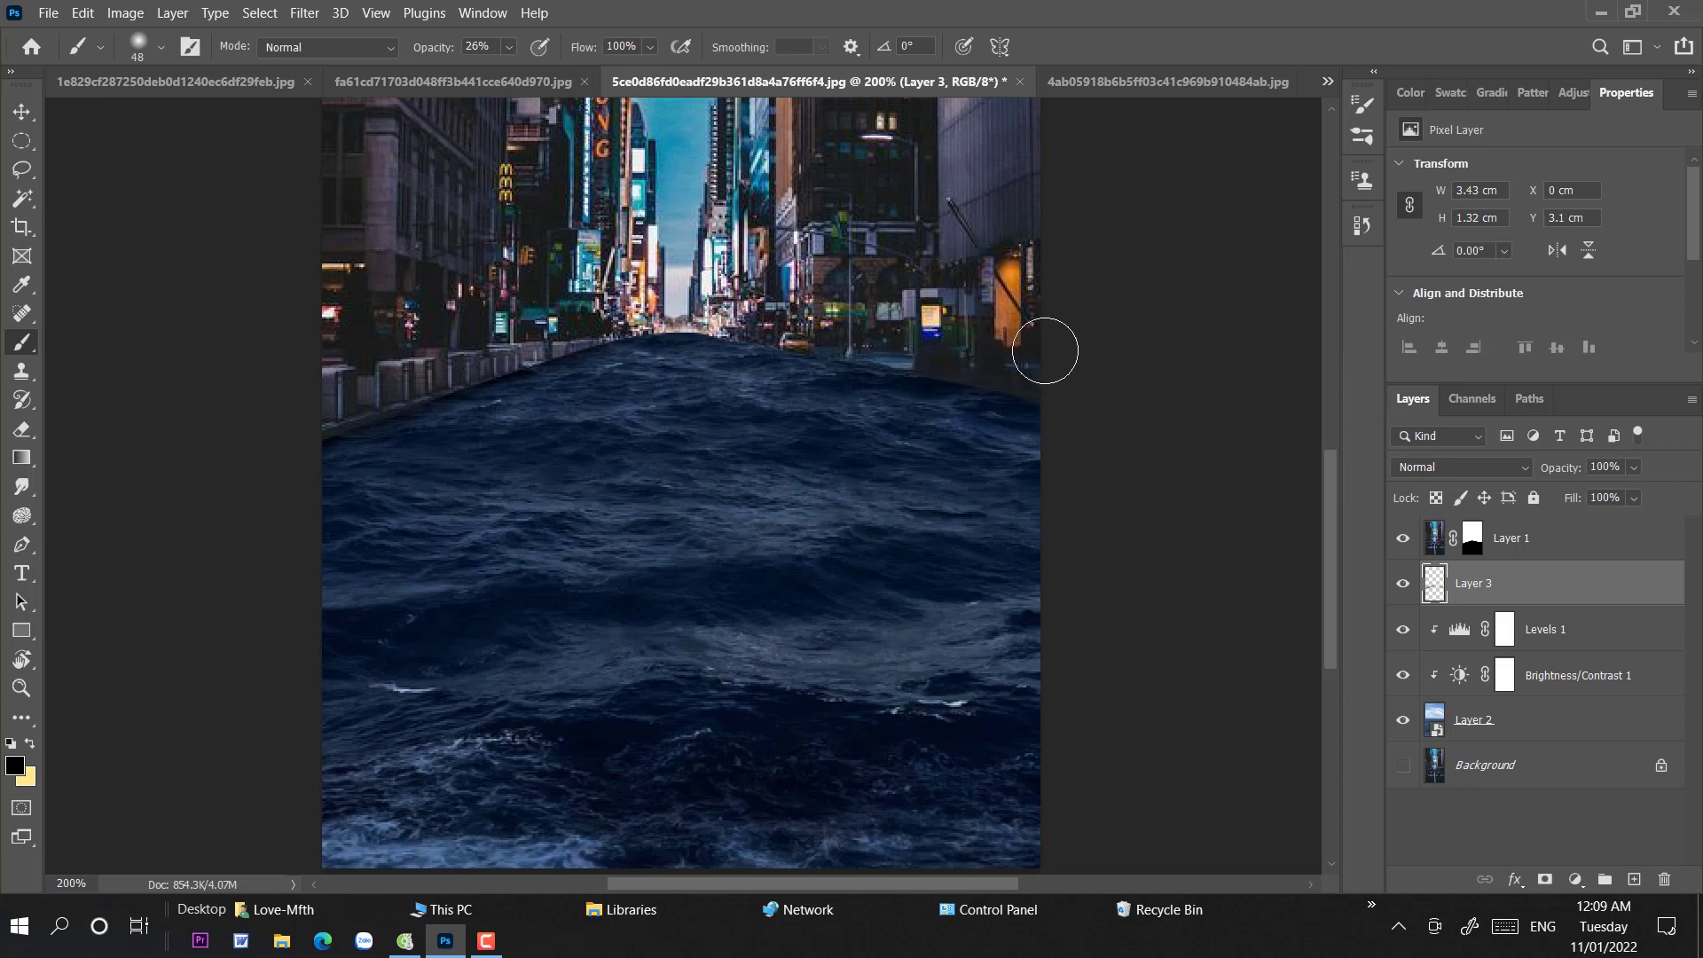
pyautogui.moveTo(730, 331)
pyautogui.mouseDown()
pyautogui.moveTo(703, 286)
pyautogui.moveTo(739, 319)
pyautogui.moveTo(568, 324)
pyautogui.mouseUp()
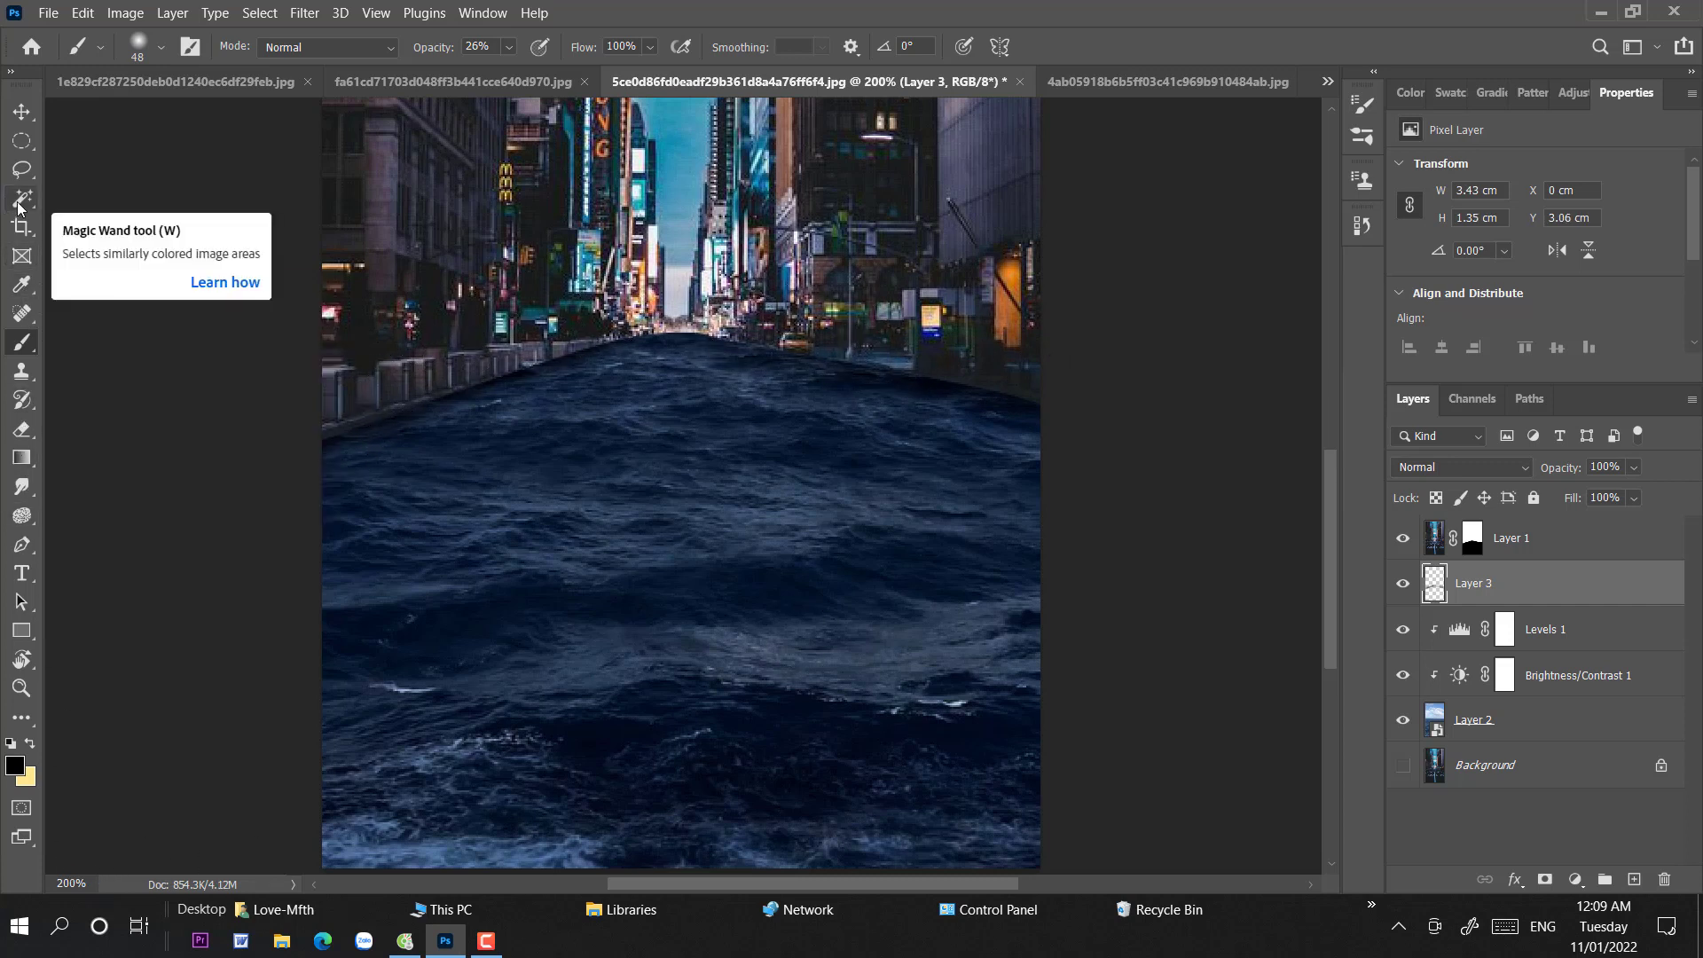
# - Set the Eraser to a soft round 55 px tip at 14% opacity
pyautogui.click(22, 429)
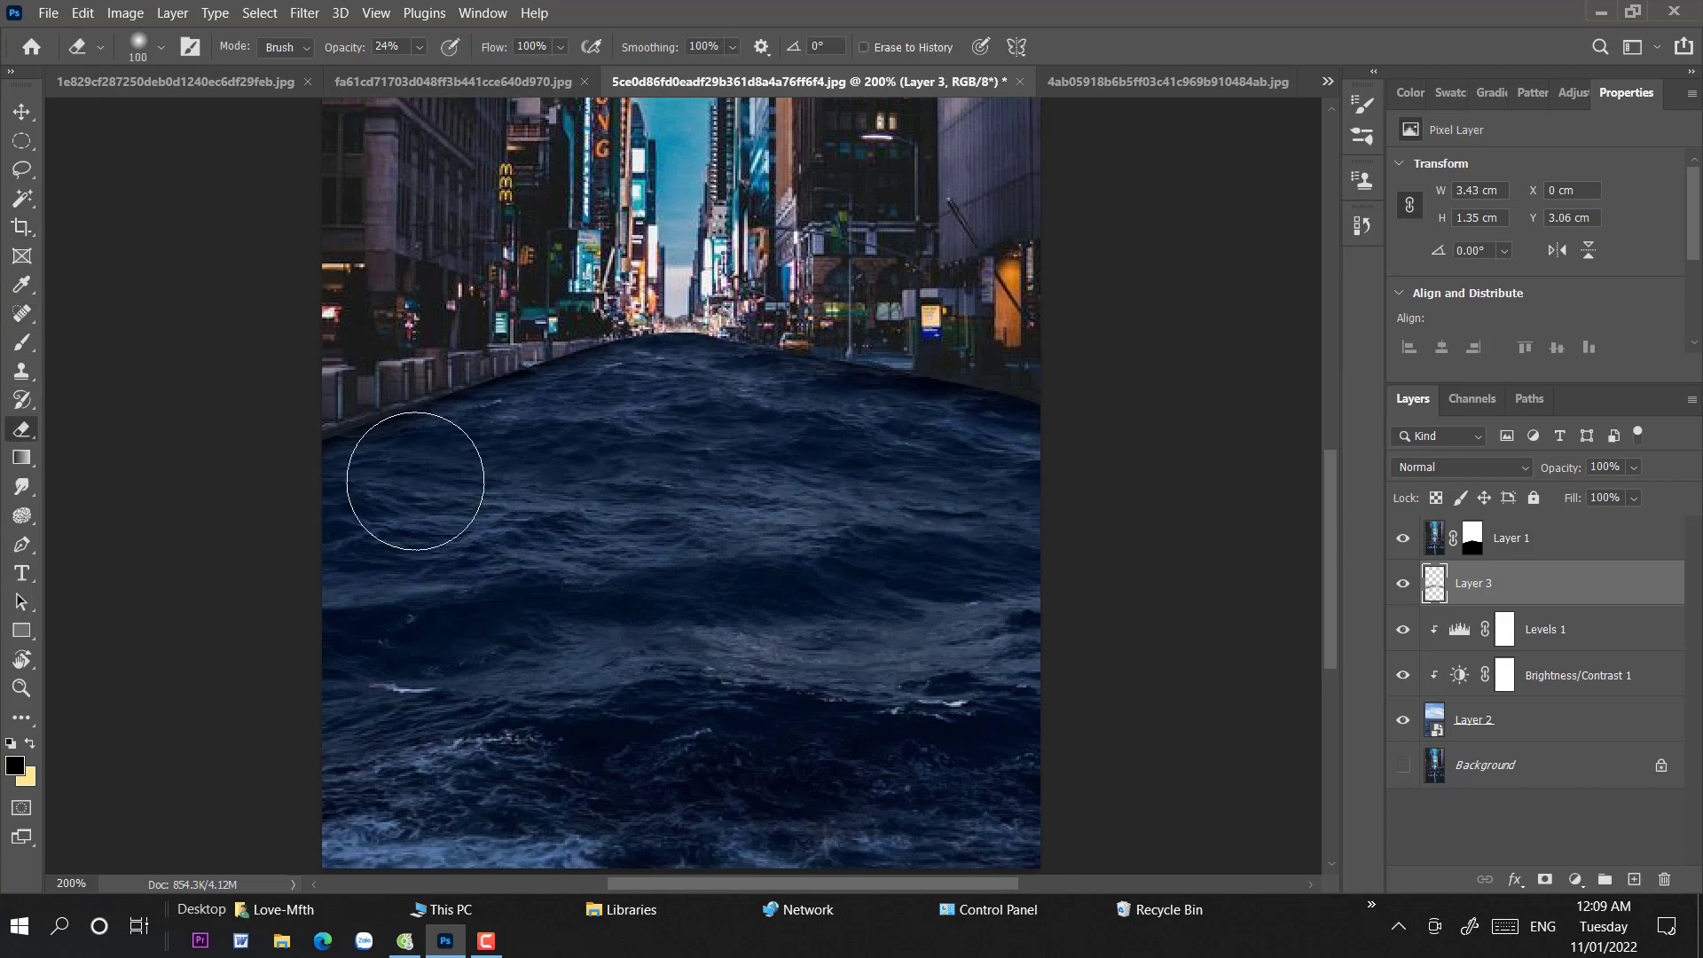
pyautogui.click(419, 47)
pyautogui.moveTo(426, 71); pyautogui.dragTo(417, 71)
pyautogui.rightClick(612, 426)
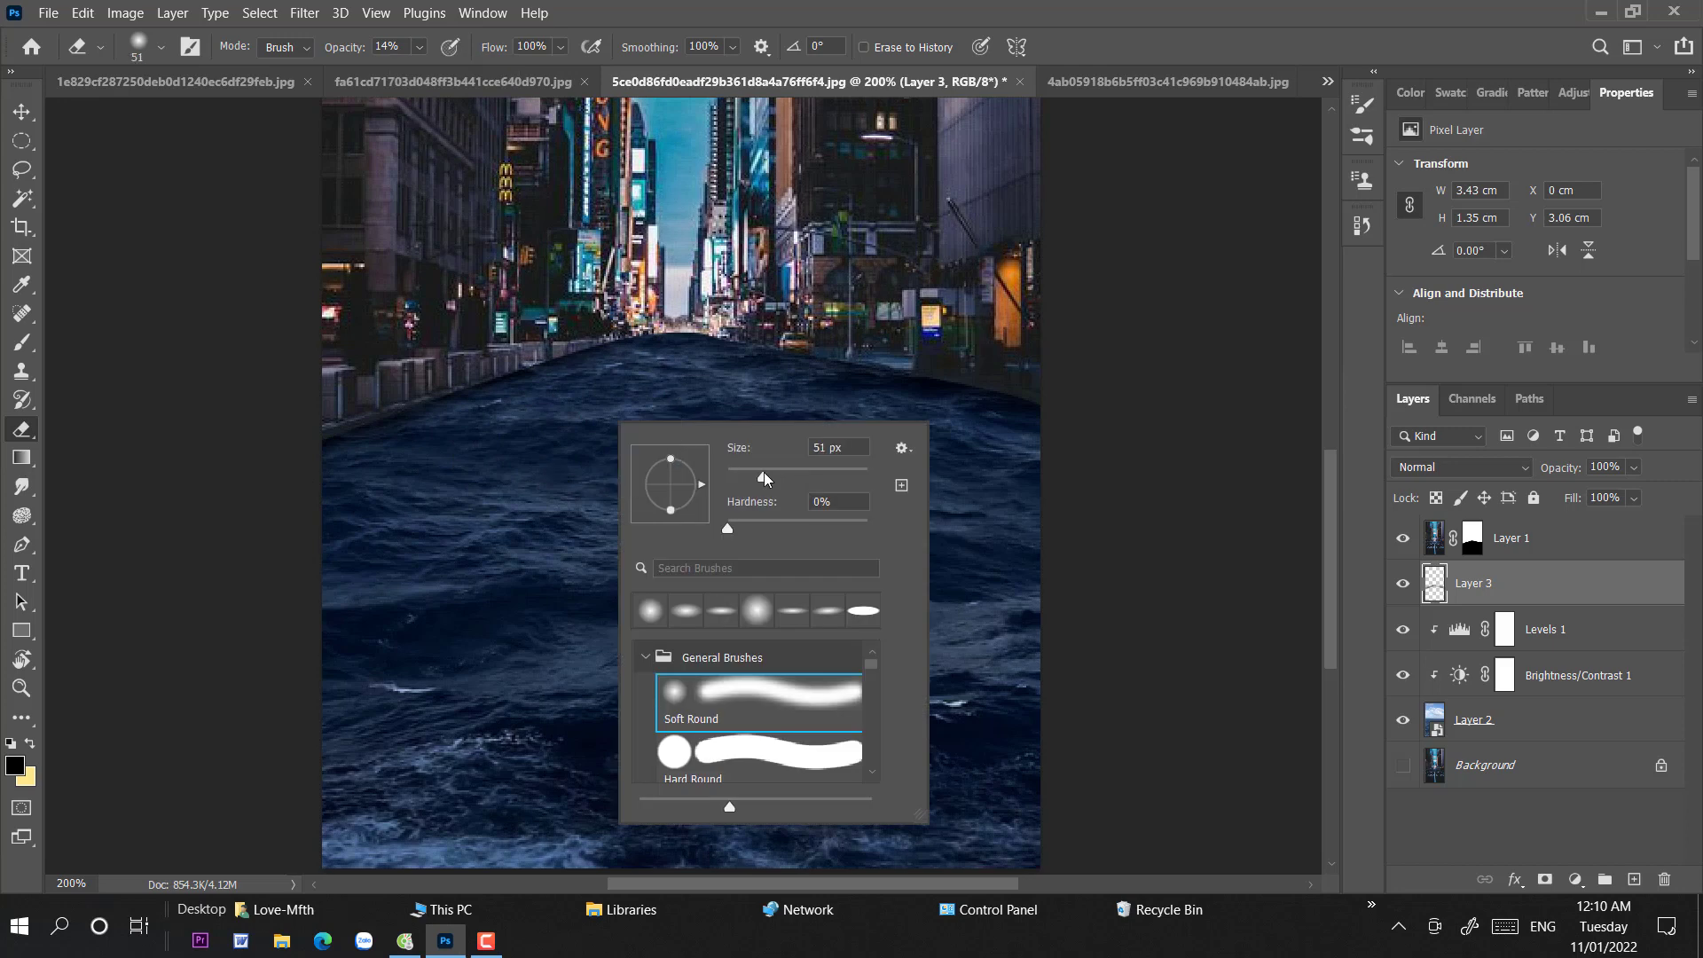
pyautogui.write('55')
pyautogui.press('Return')
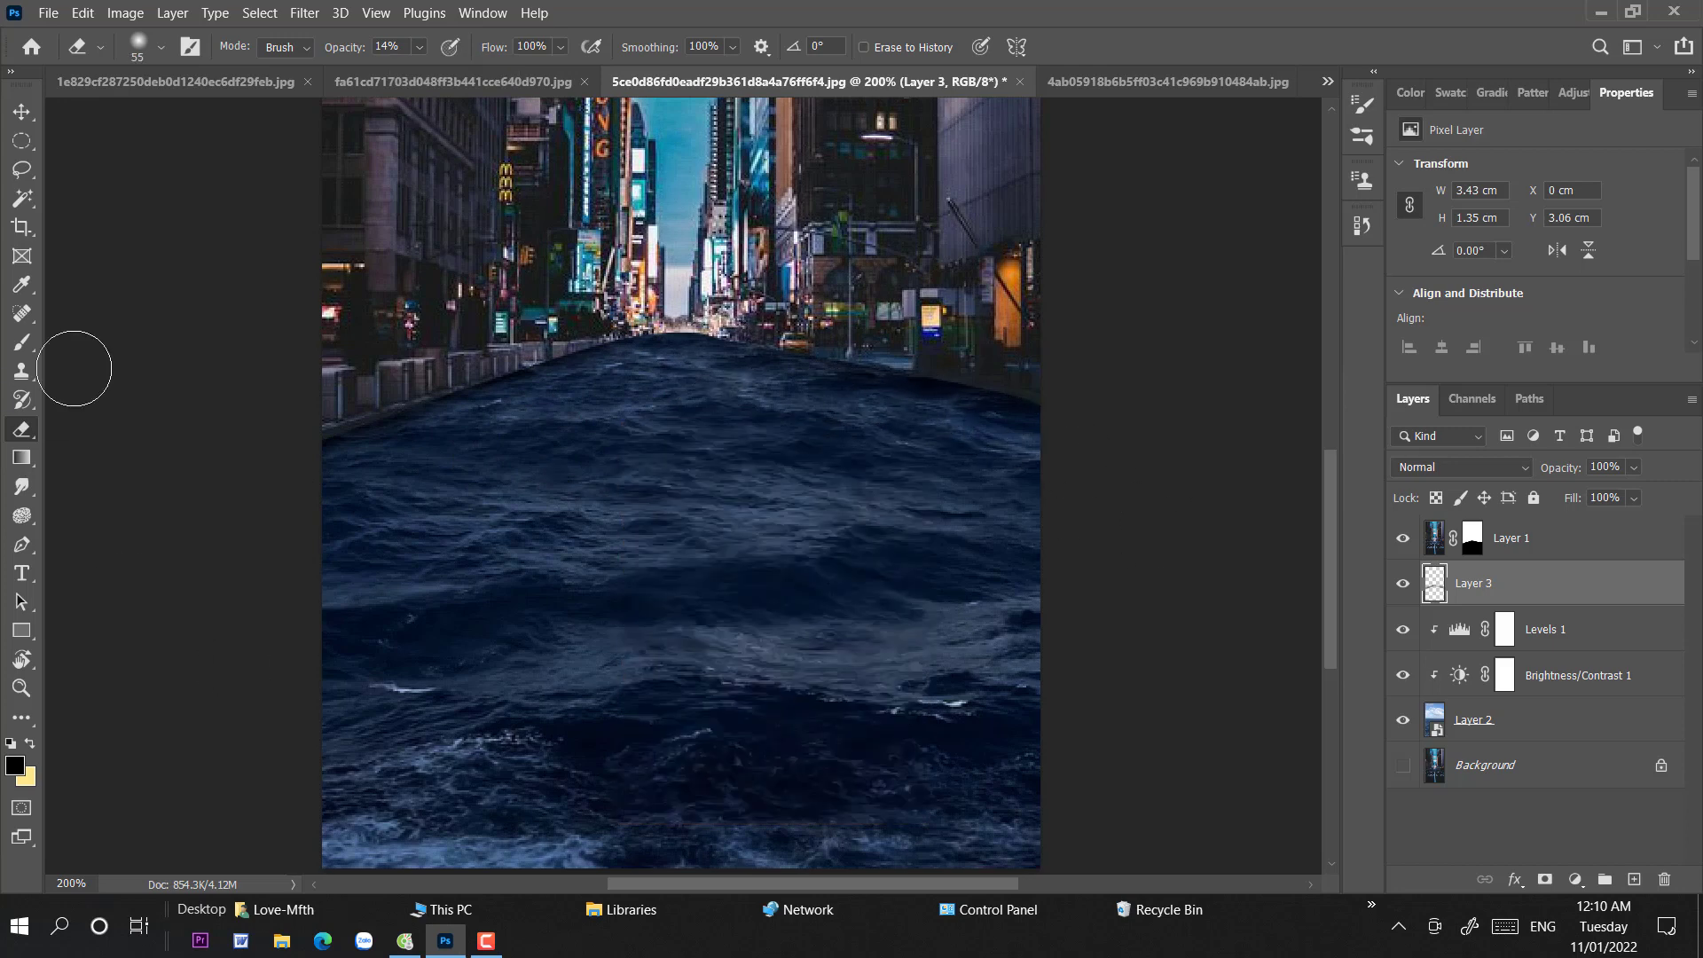
# - Compare the image with and without the shadow layer and reduce that layer's opacity to 77%
pyautogui.click(22, 111)
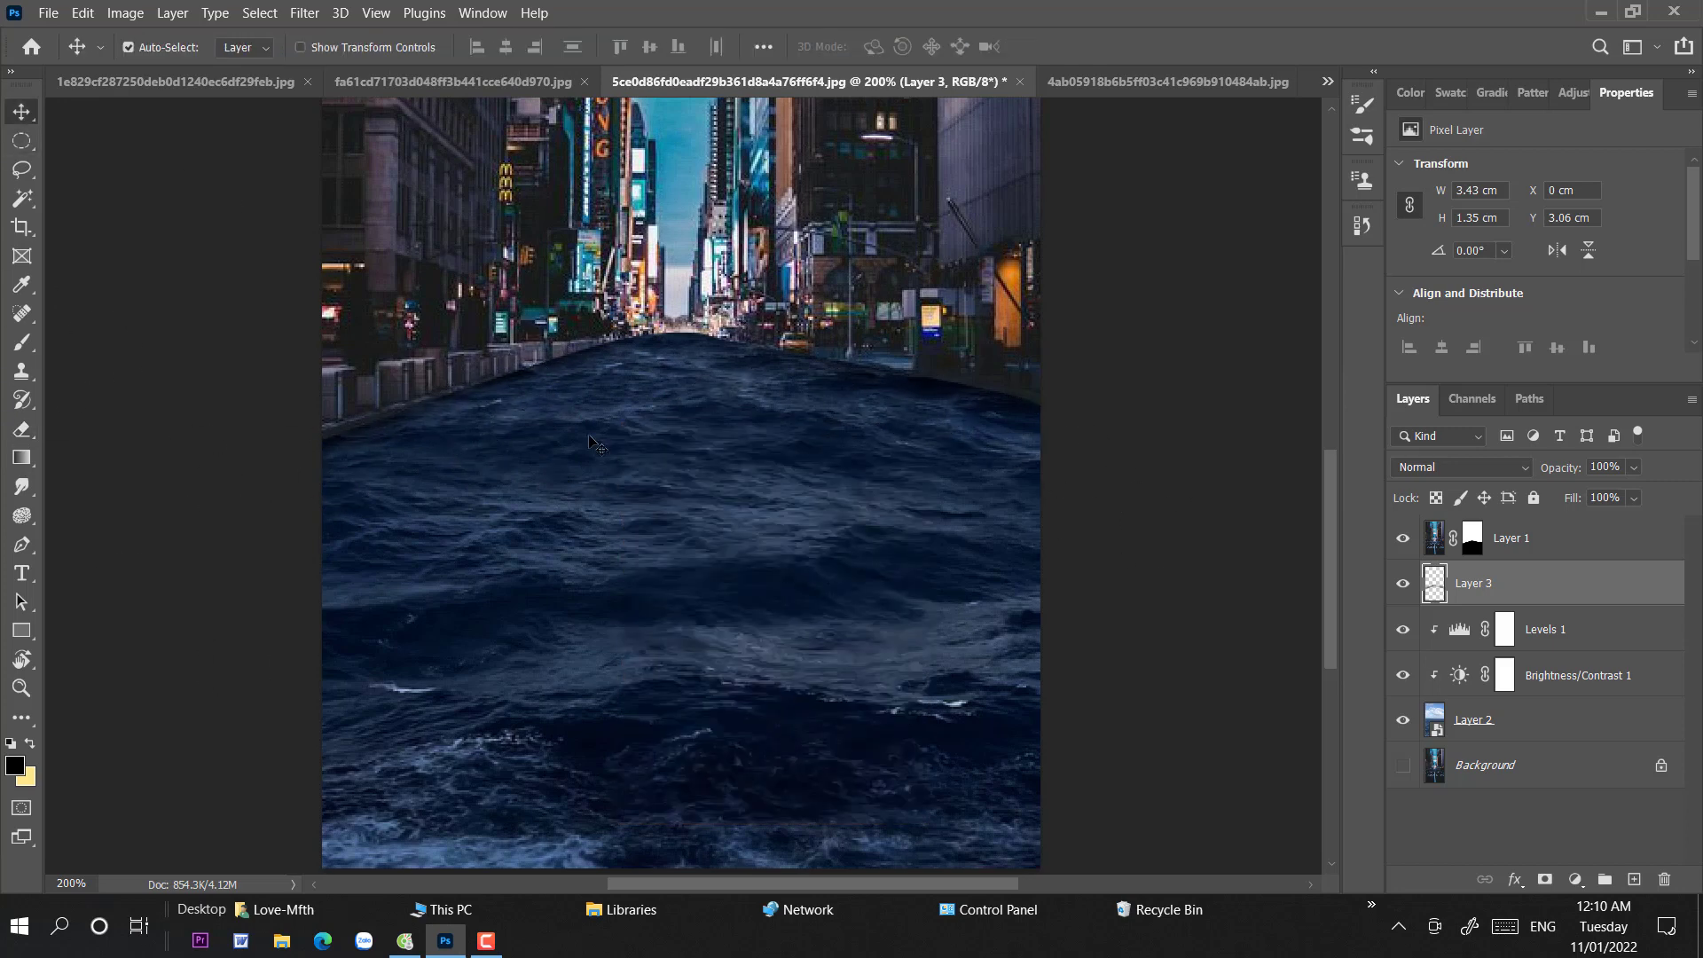
pyautogui.click(1403, 584)
pyautogui.click(1403, 585)
pyautogui.click(1635, 467)
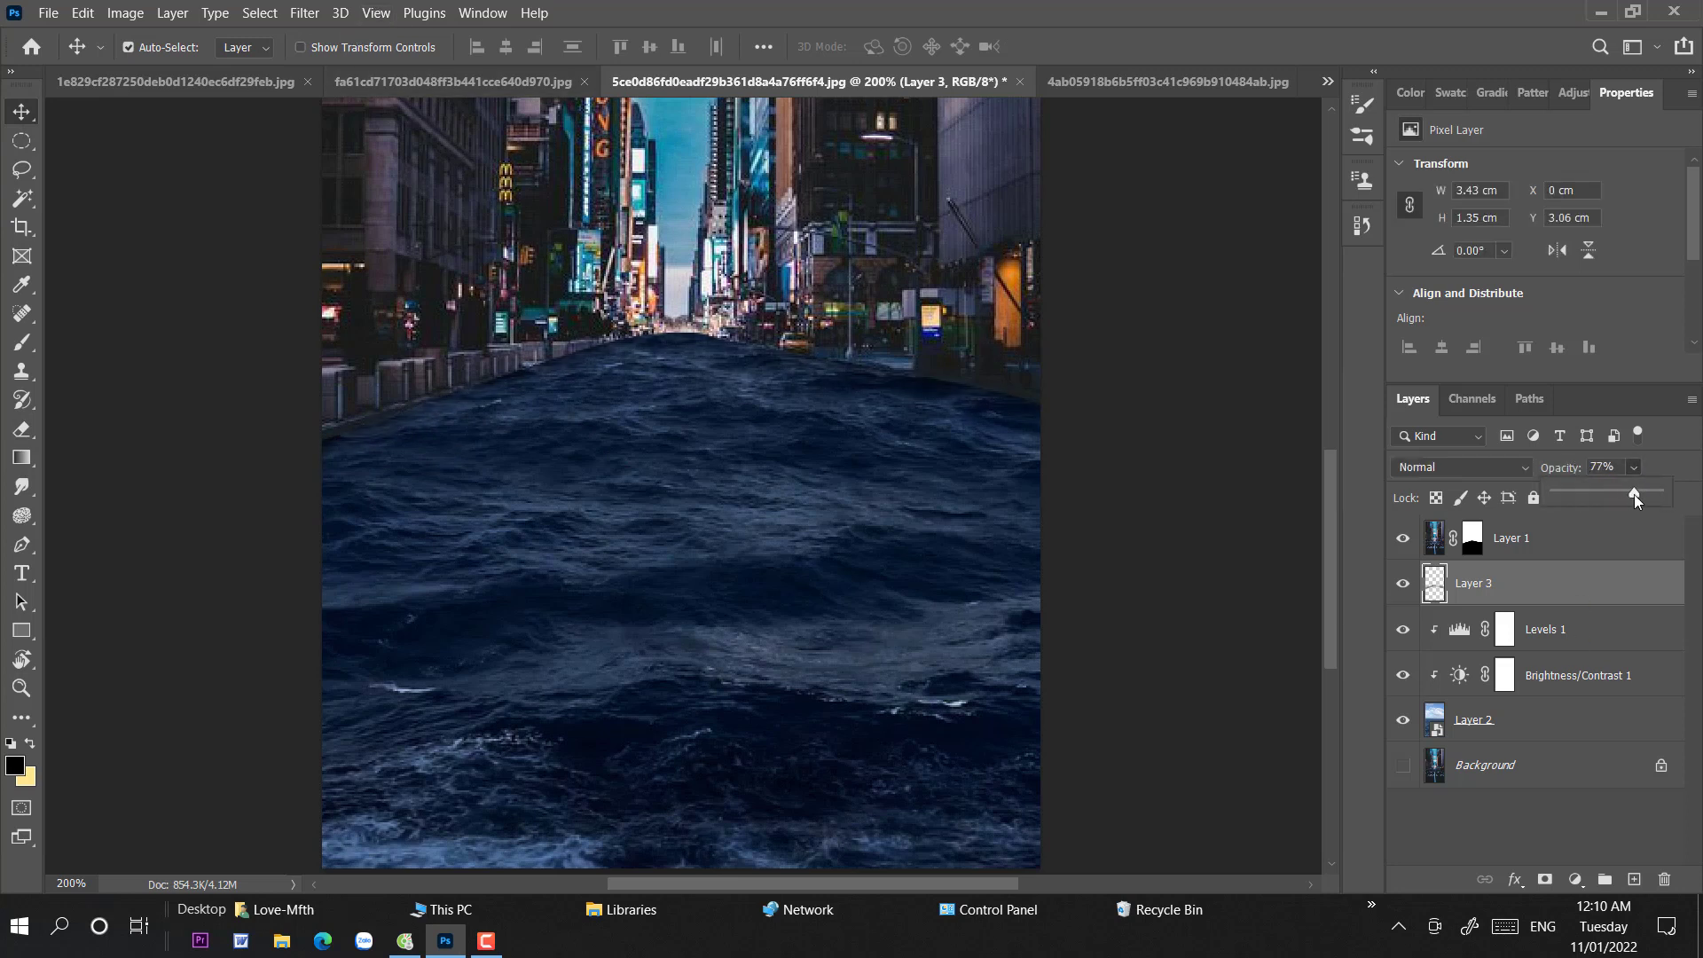
pyautogui.hotkey('ctrl', '-')
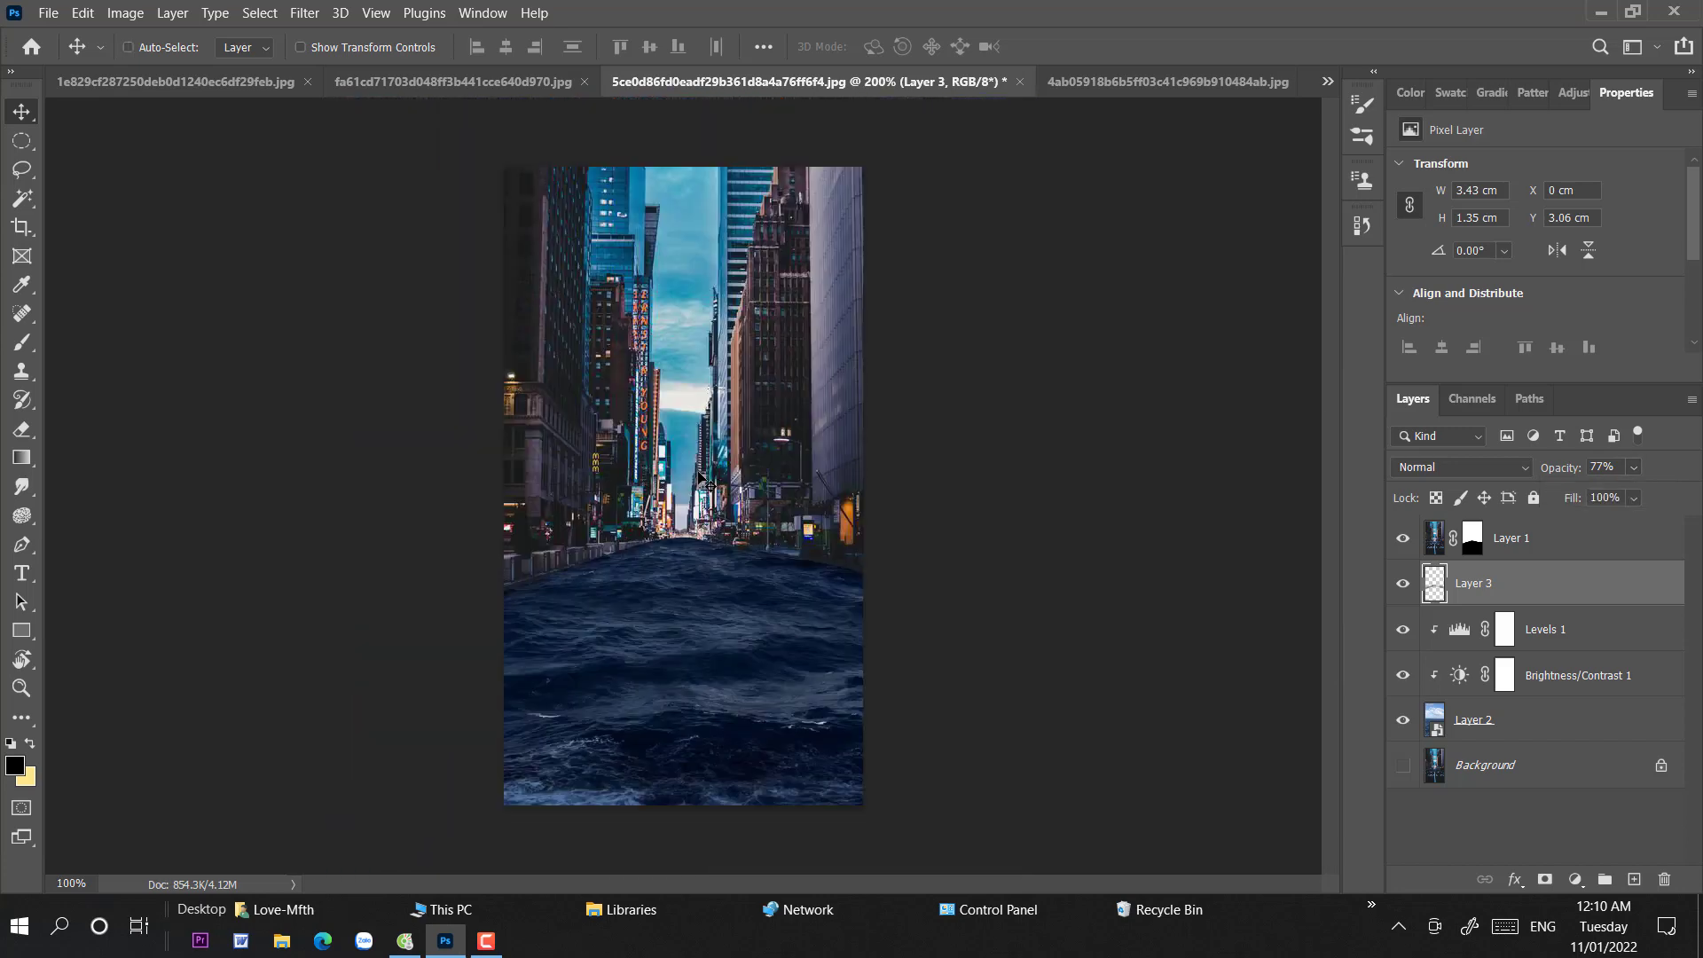
pyautogui.scroll(4, 698, 476)
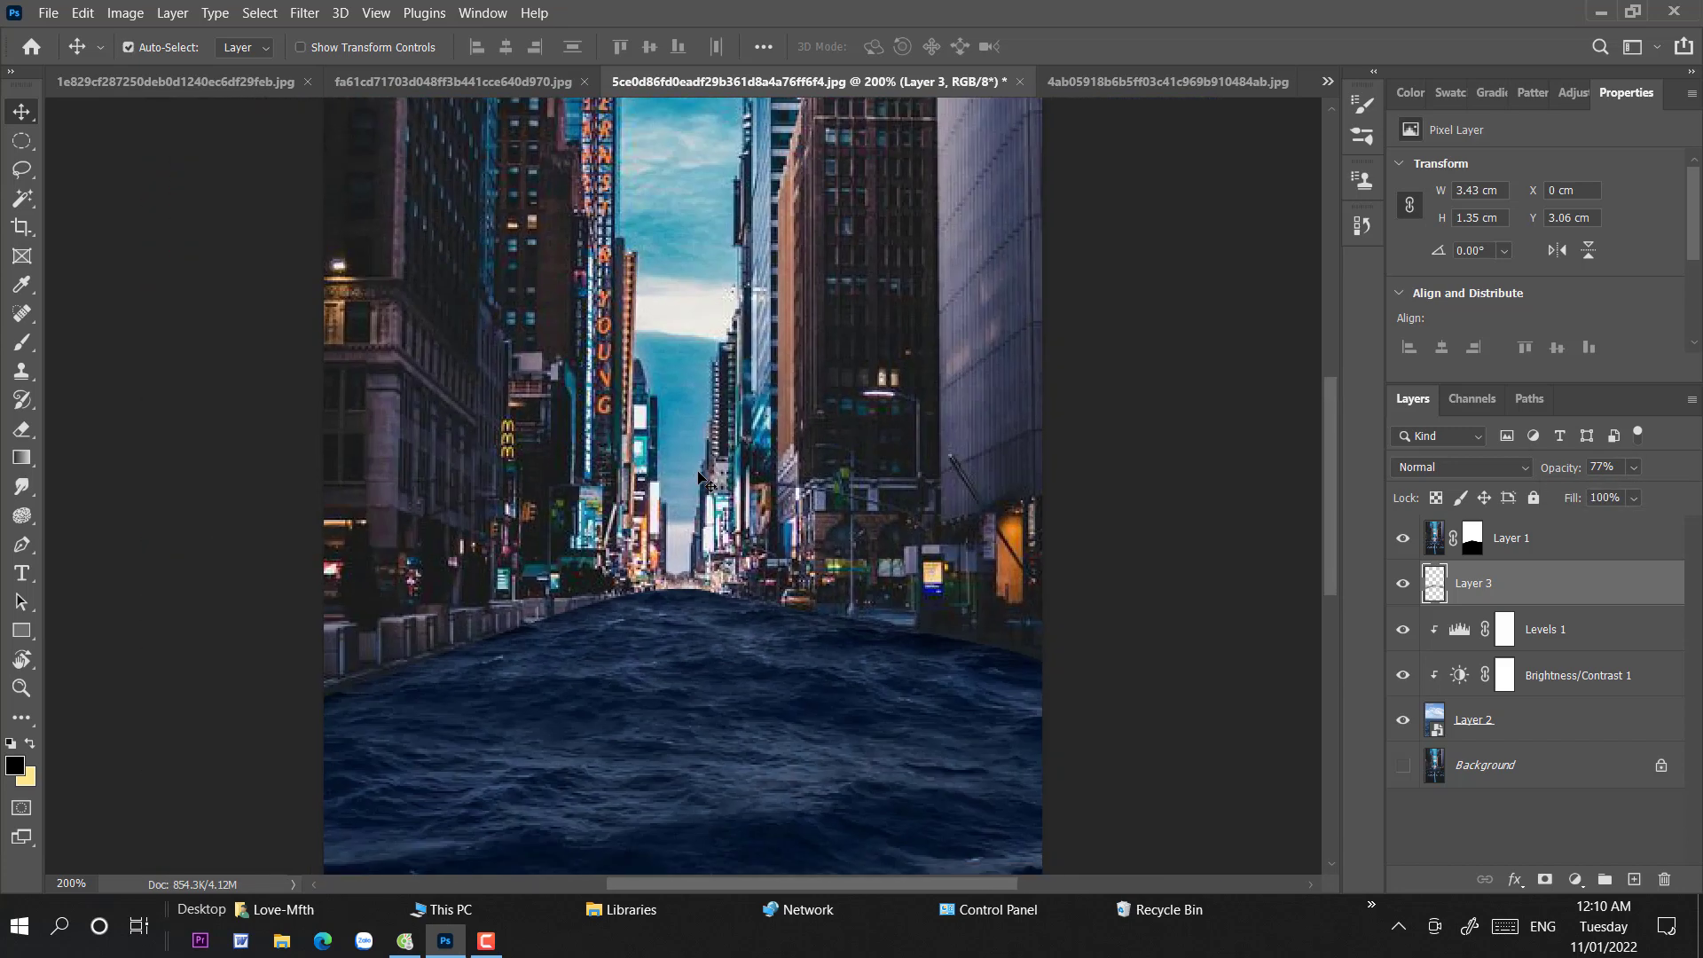
# - Add a clipped Brightness/Contrast adjustment above the city layer with brightness -59, and invert its mask to hide the effect
pyautogui.click(1525, 537)
pyautogui.click(1575, 879)
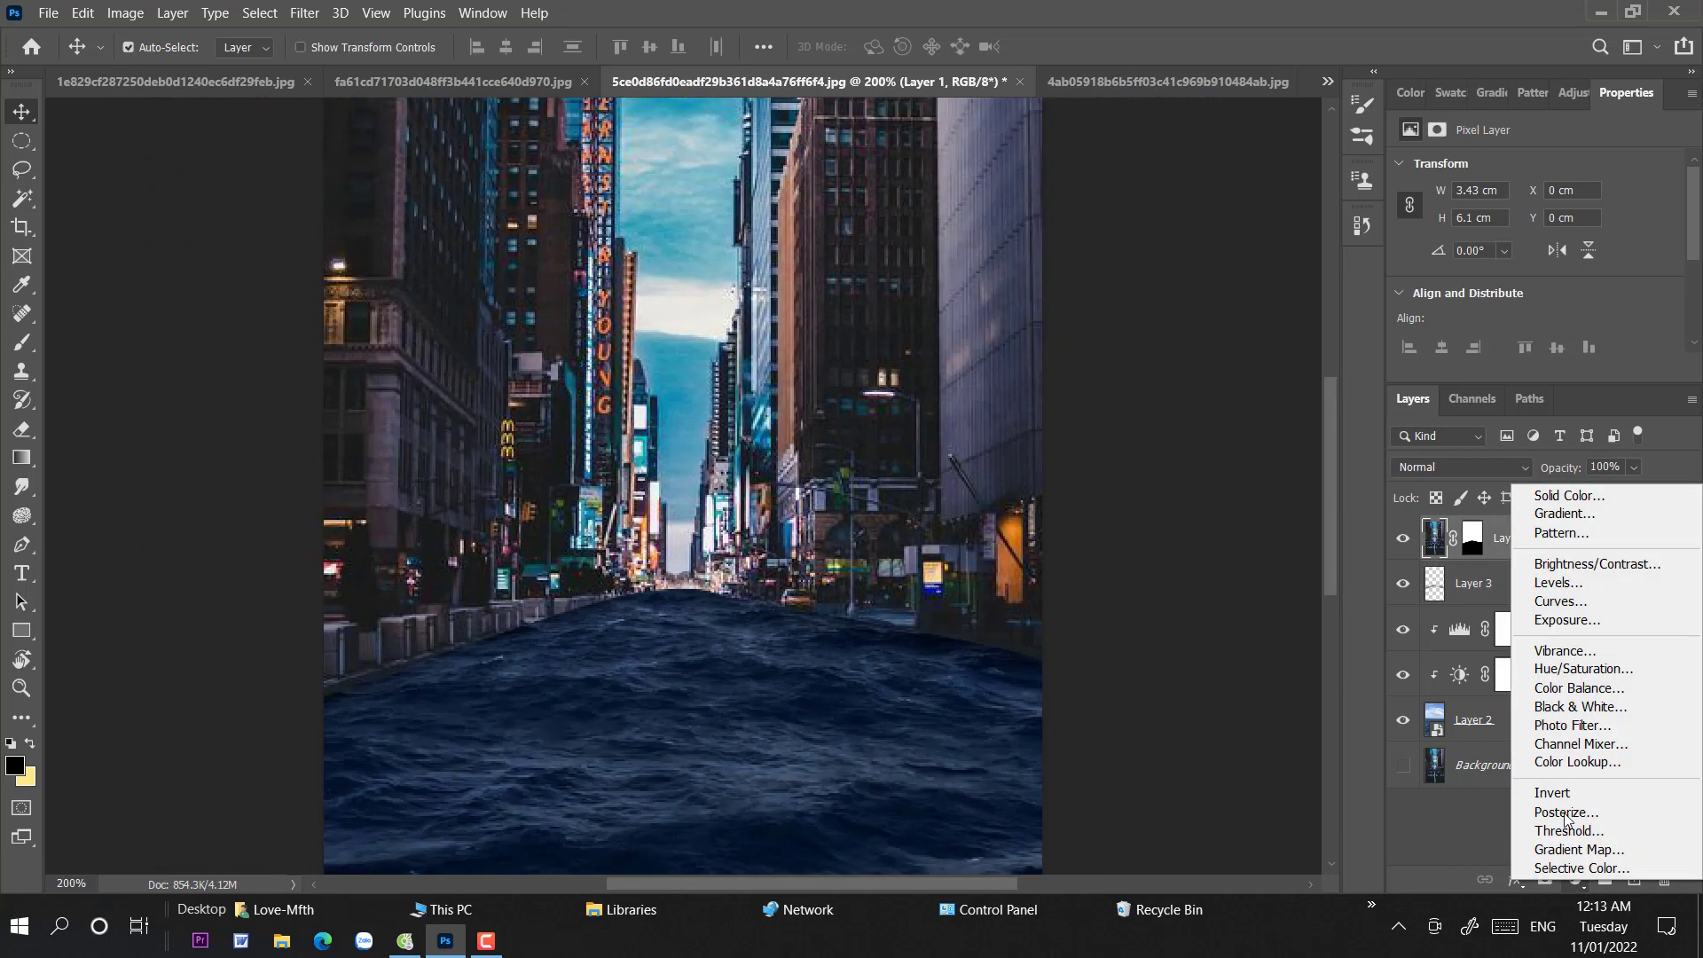
pyautogui.click(1560, 568)
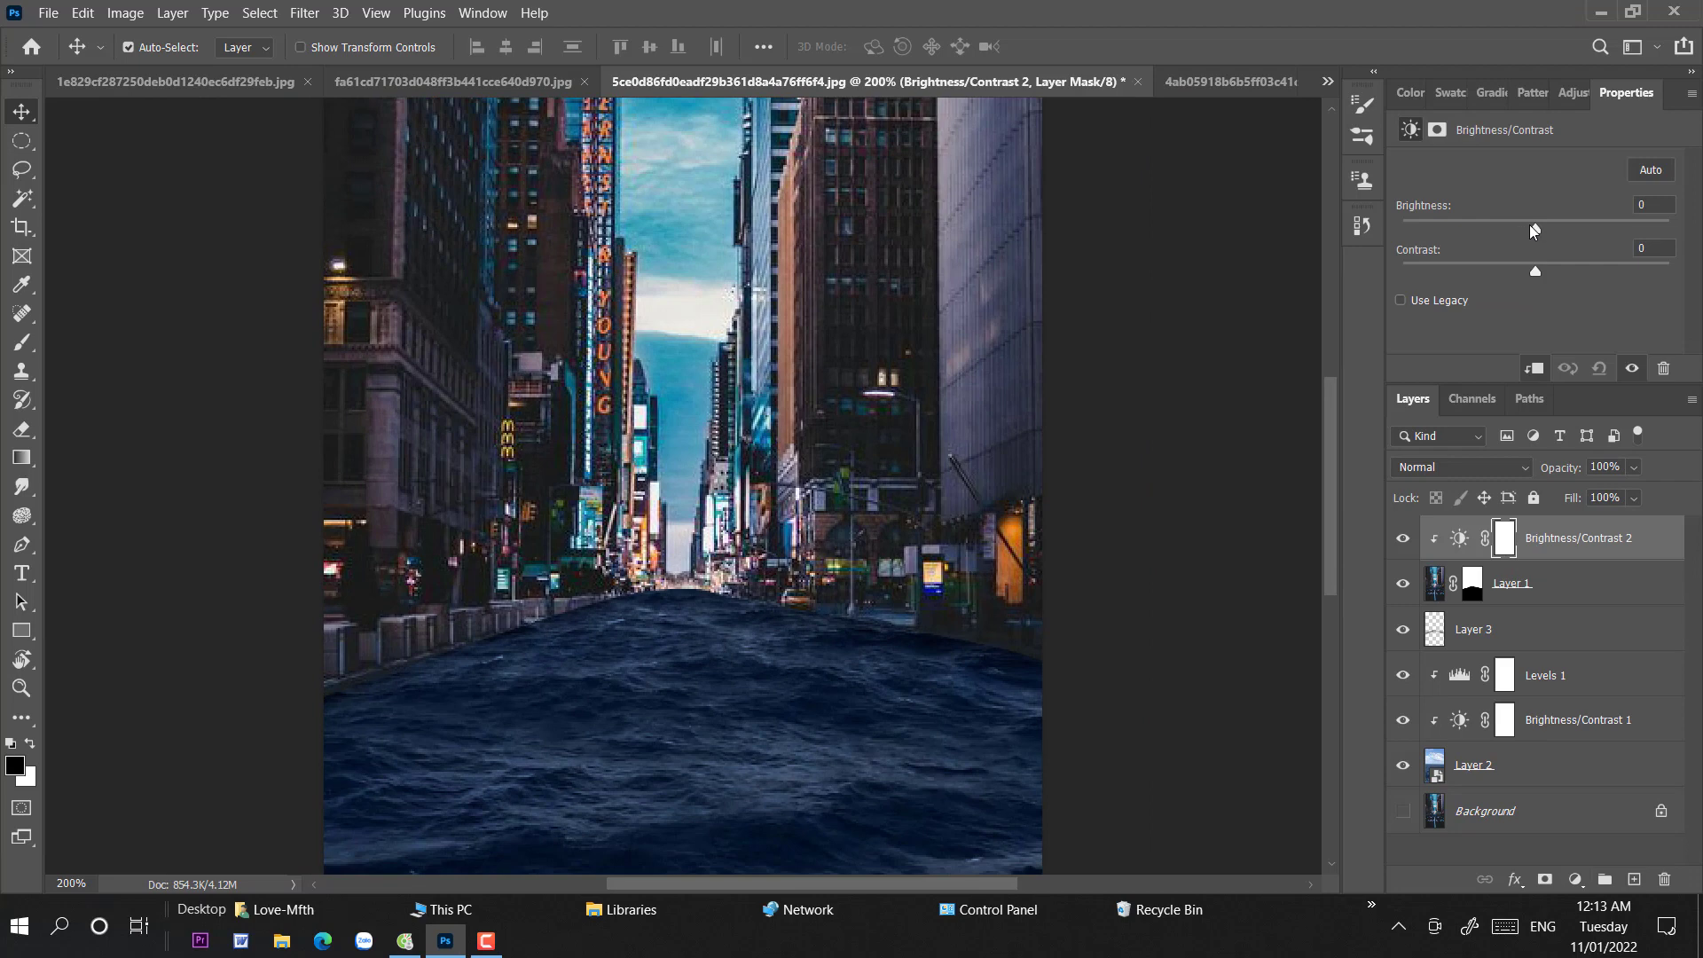
pyautogui.moveTo(1529, 225); pyautogui.dragTo(1488, 231)
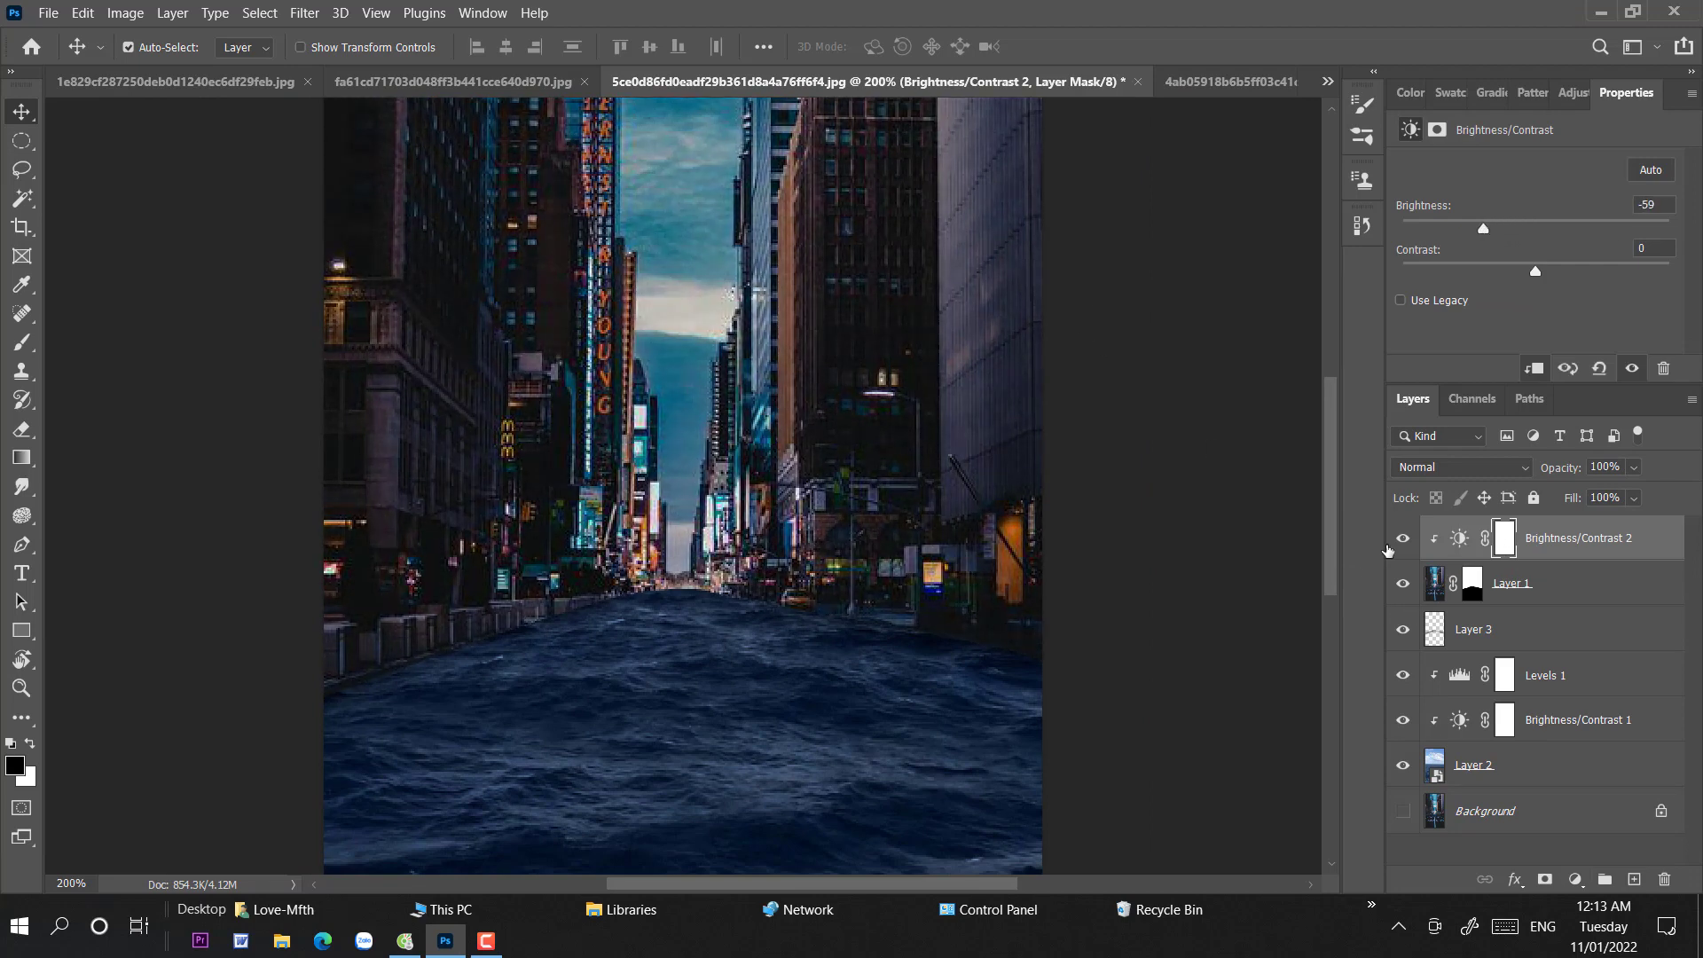
pyautogui.hotkey('ctrl', 'i')
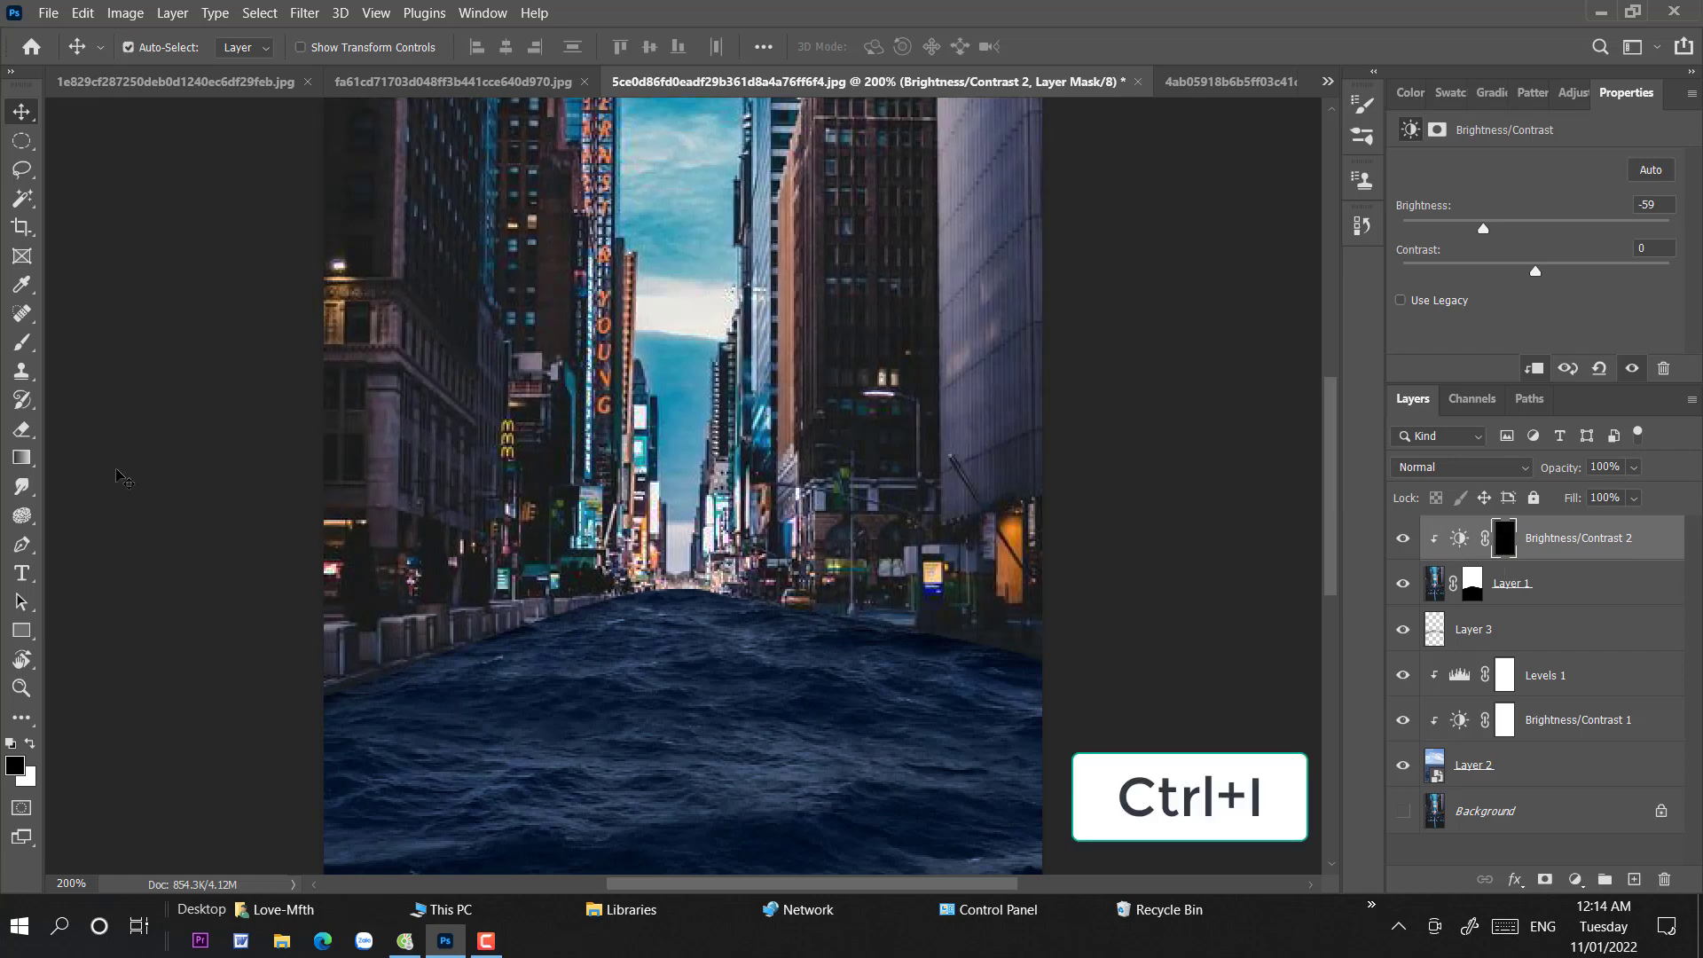
# - Paint white on the adjustment mask with the 48 px brush at 68% opacity to darken the left and right curbs above the water
pyautogui.click(22, 342)
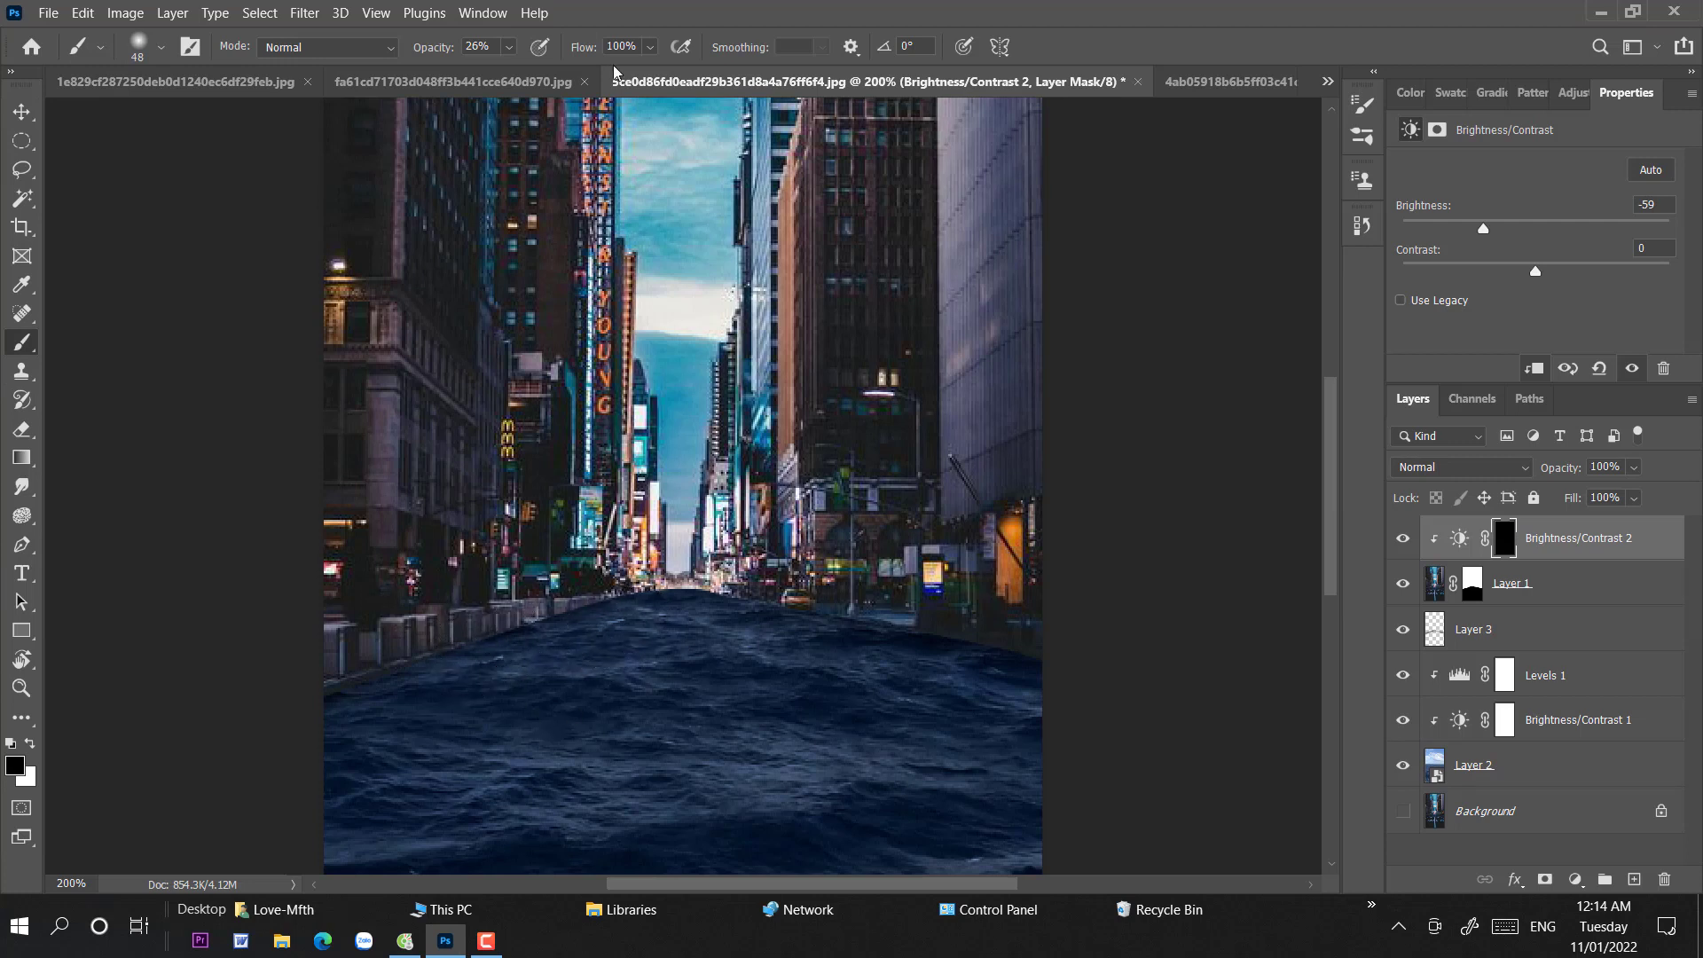
pyautogui.moveTo(508, 52); pyautogui.dragTo(558, 77)
pyautogui.click(644, 600)
pyautogui.hotkey('ctrl', '+')
pyautogui.moveTo(351, 537); pyautogui.dragTo(509, 418)
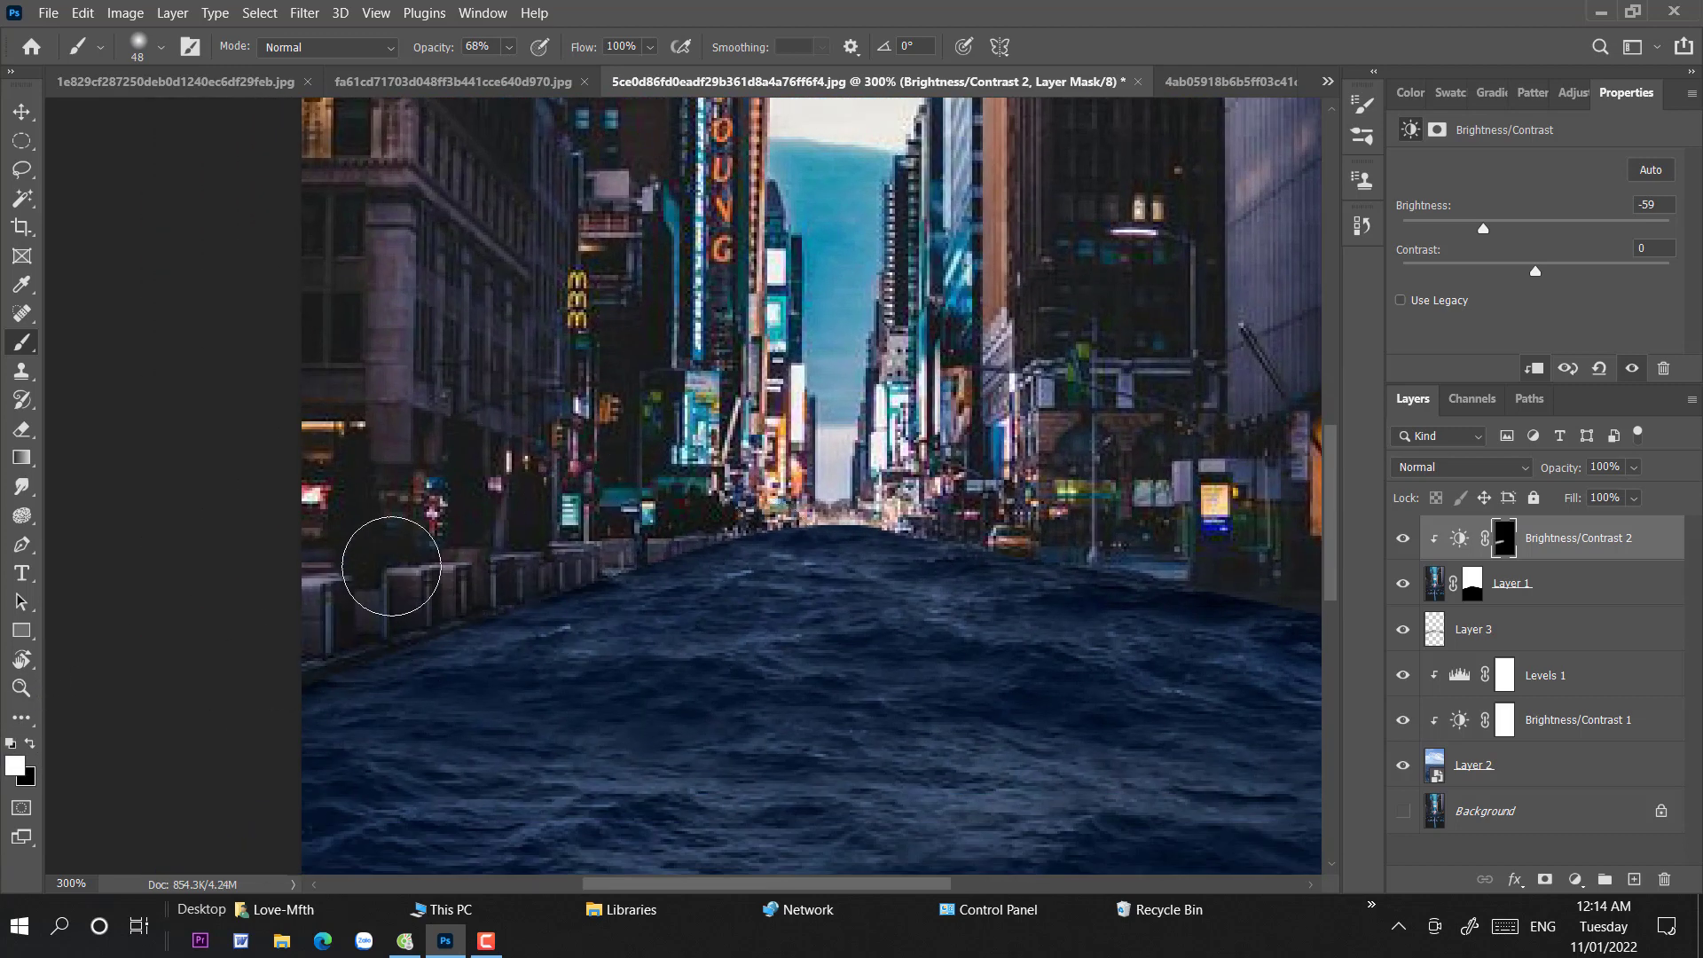
pyautogui.click(734, 512)
pyautogui.moveTo(817, 516)
pyautogui.mouseDown()
pyautogui.moveTo(787, 474)
pyautogui.moveTo(809, 468)
pyautogui.moveTo(802, 284)
pyautogui.moveTo(773, 499)
pyautogui.moveTo(759, 355)
pyautogui.moveTo(793, 323)
pyautogui.mouseUp()
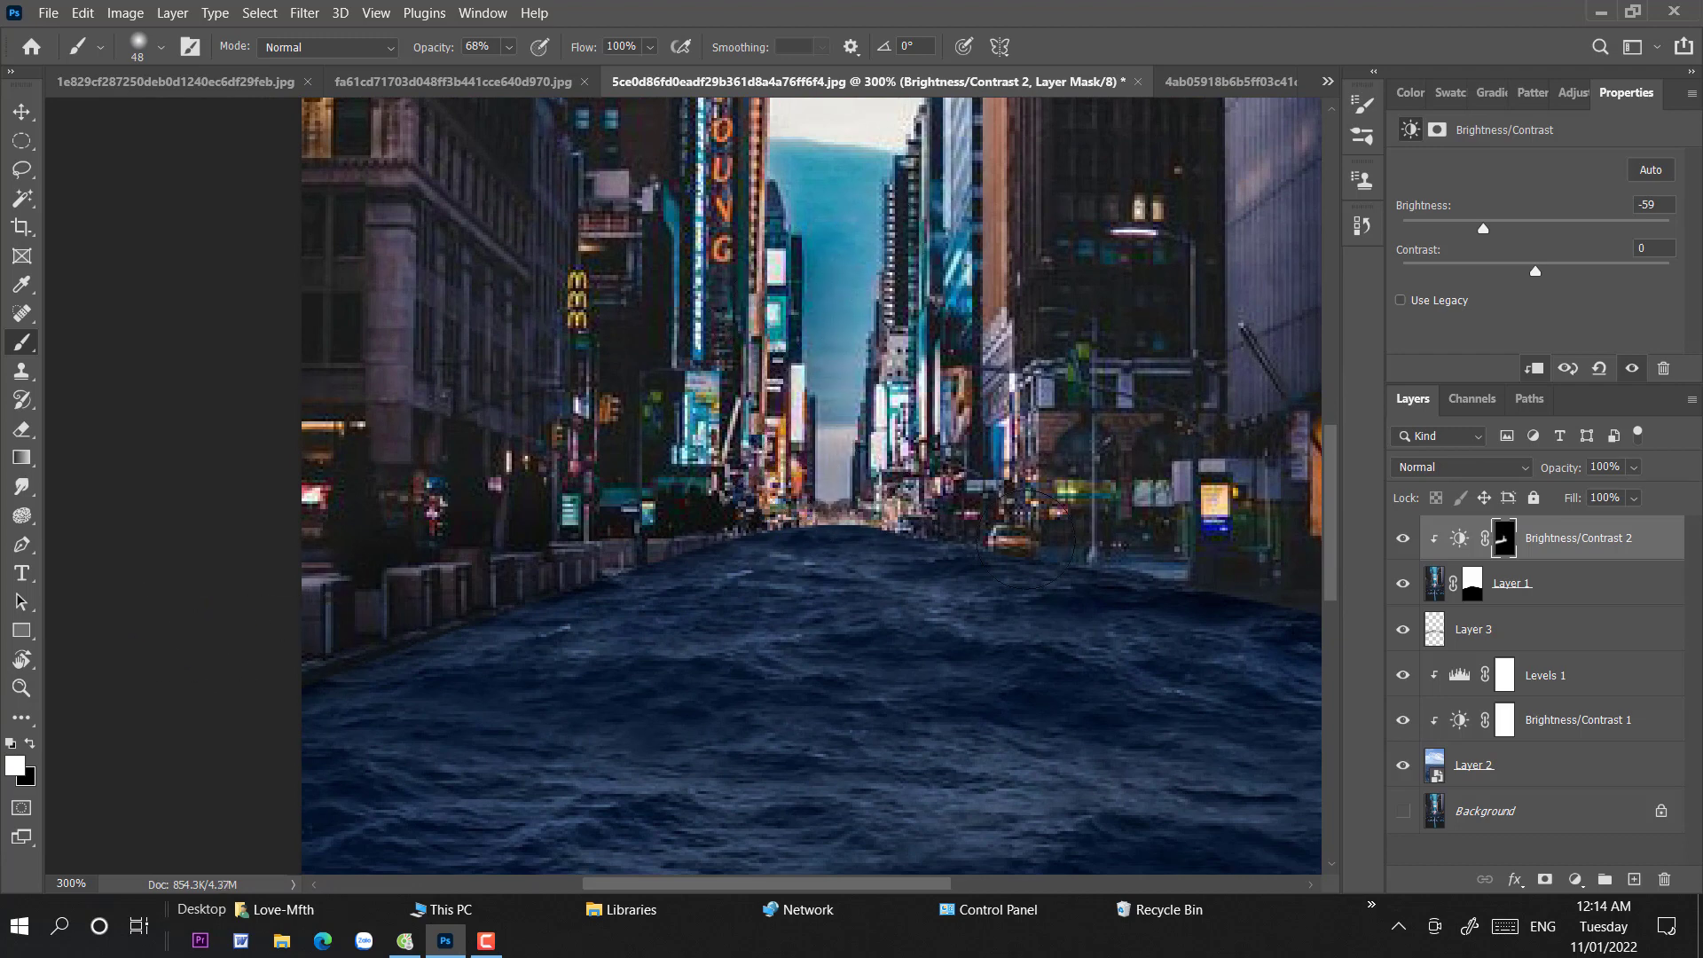
pyautogui.hotkey('ctrl', 'z')
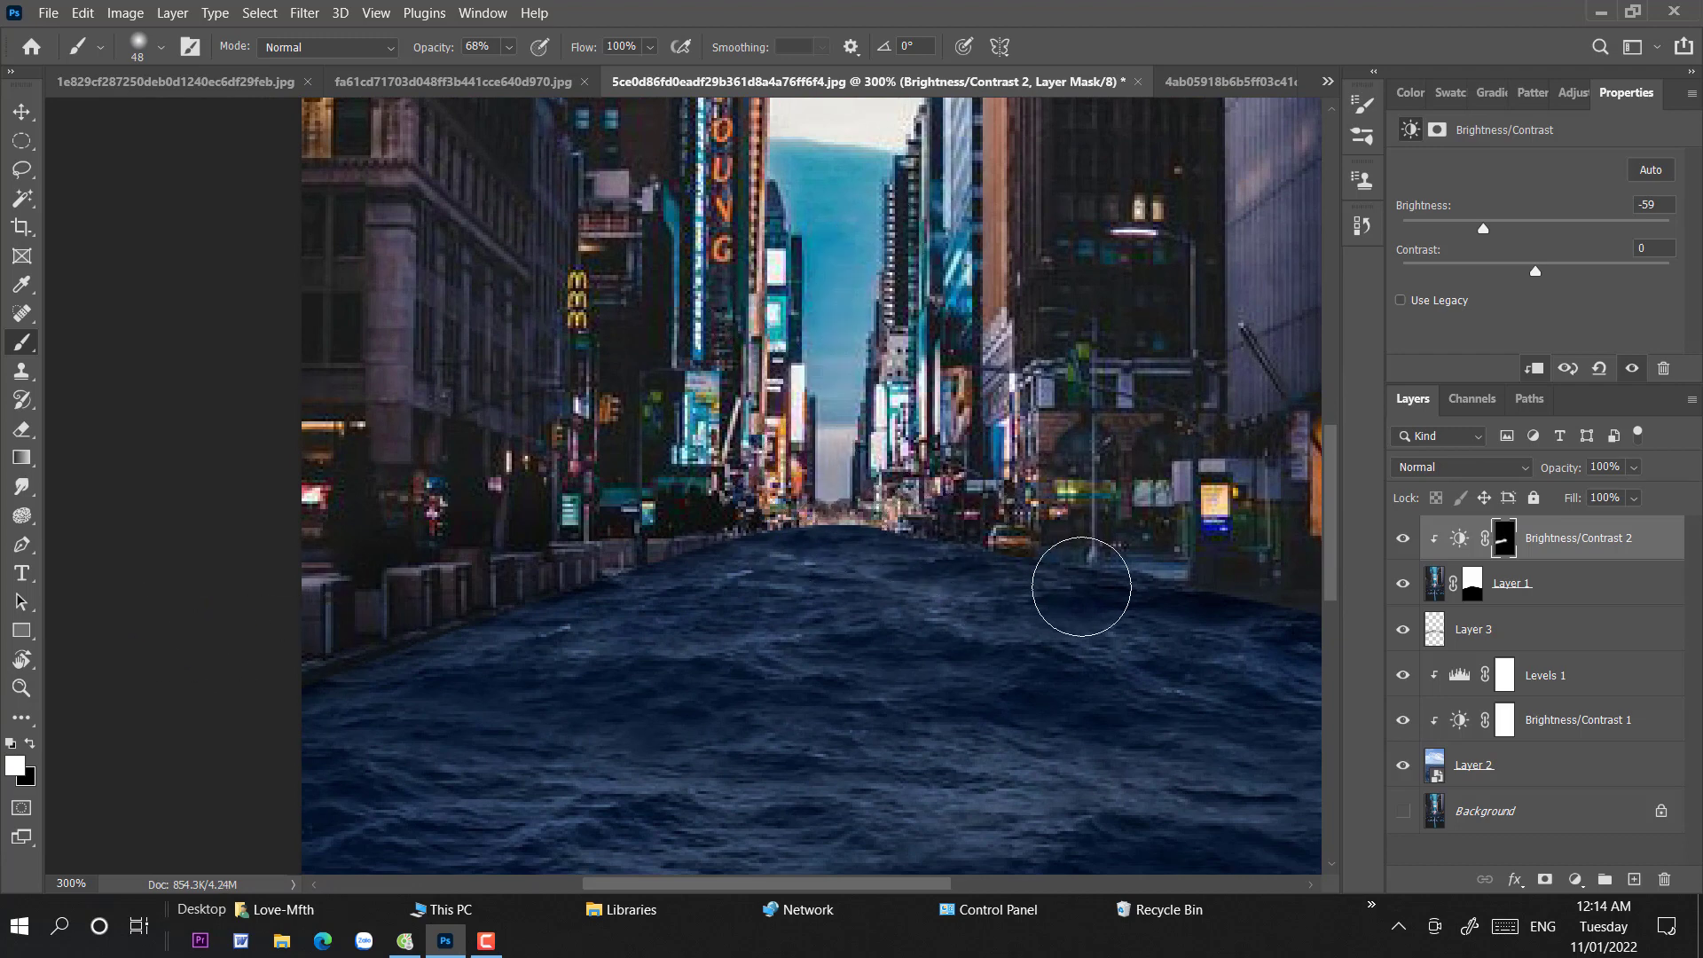
pyautogui.moveTo(1153, 543); pyautogui.dragTo(1147, 611)
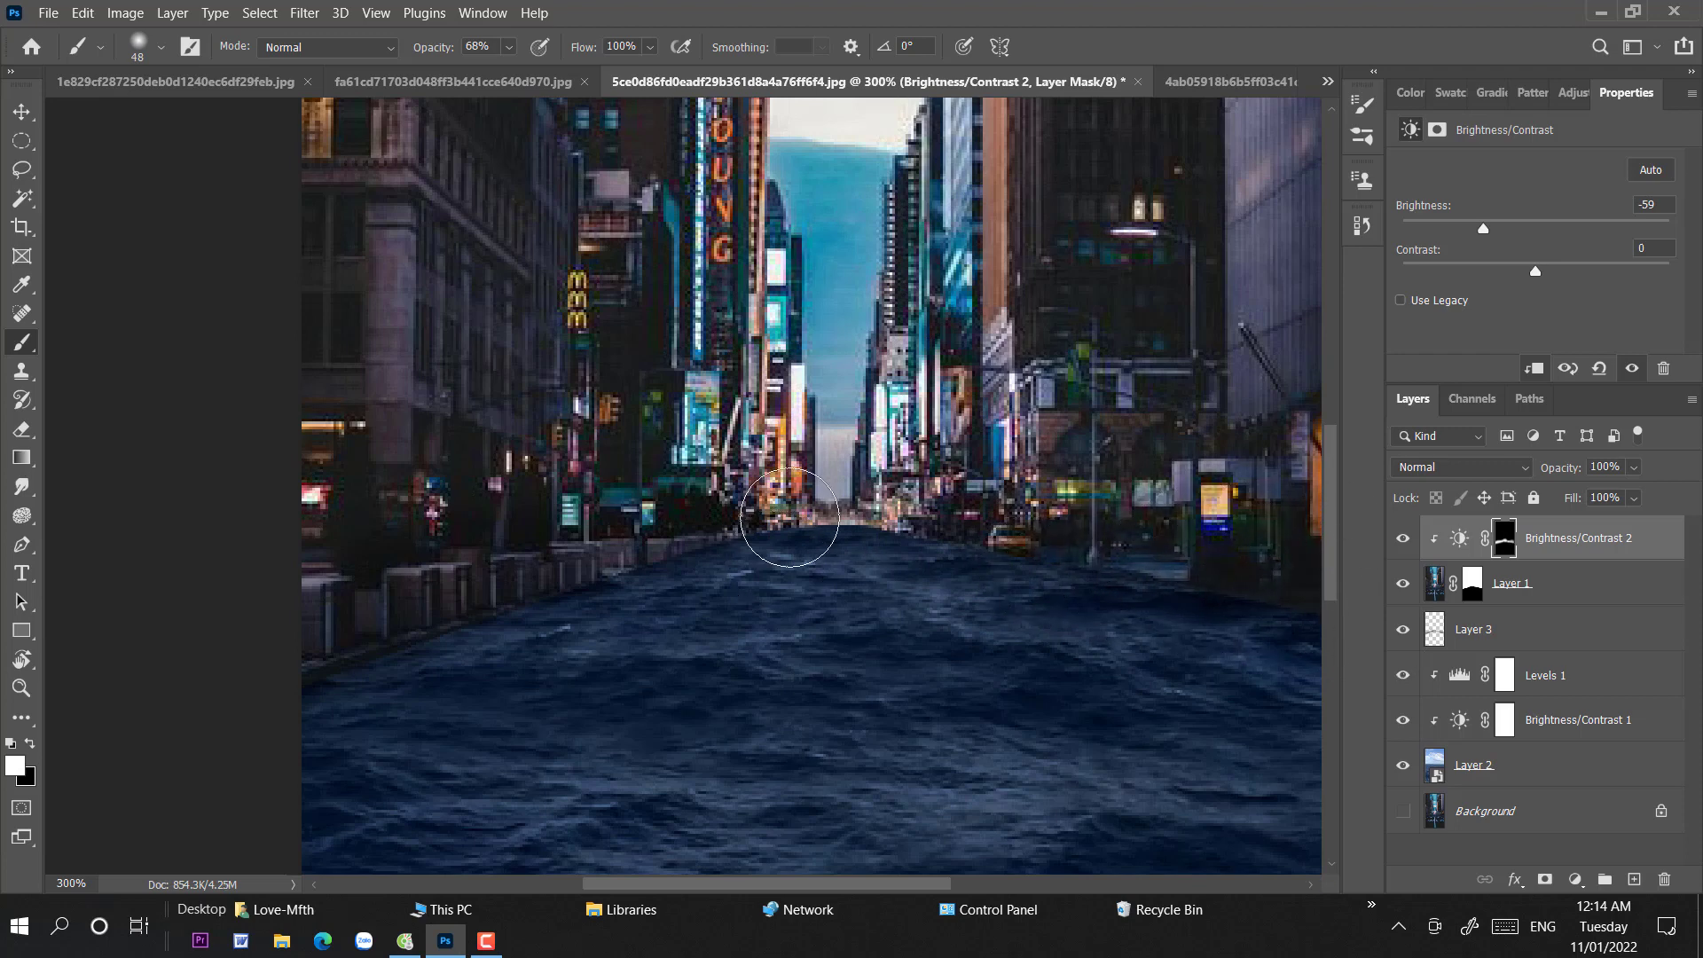
# - Reduce the brush to 37 px and darken the street-level building bases near the horizon and the right curb on the mask
pyautogui.rightClick(980, 377)
pyautogui.moveTo(1123, 465); pyautogui.dragTo(1114, 465)
pyautogui.click(761, 286)
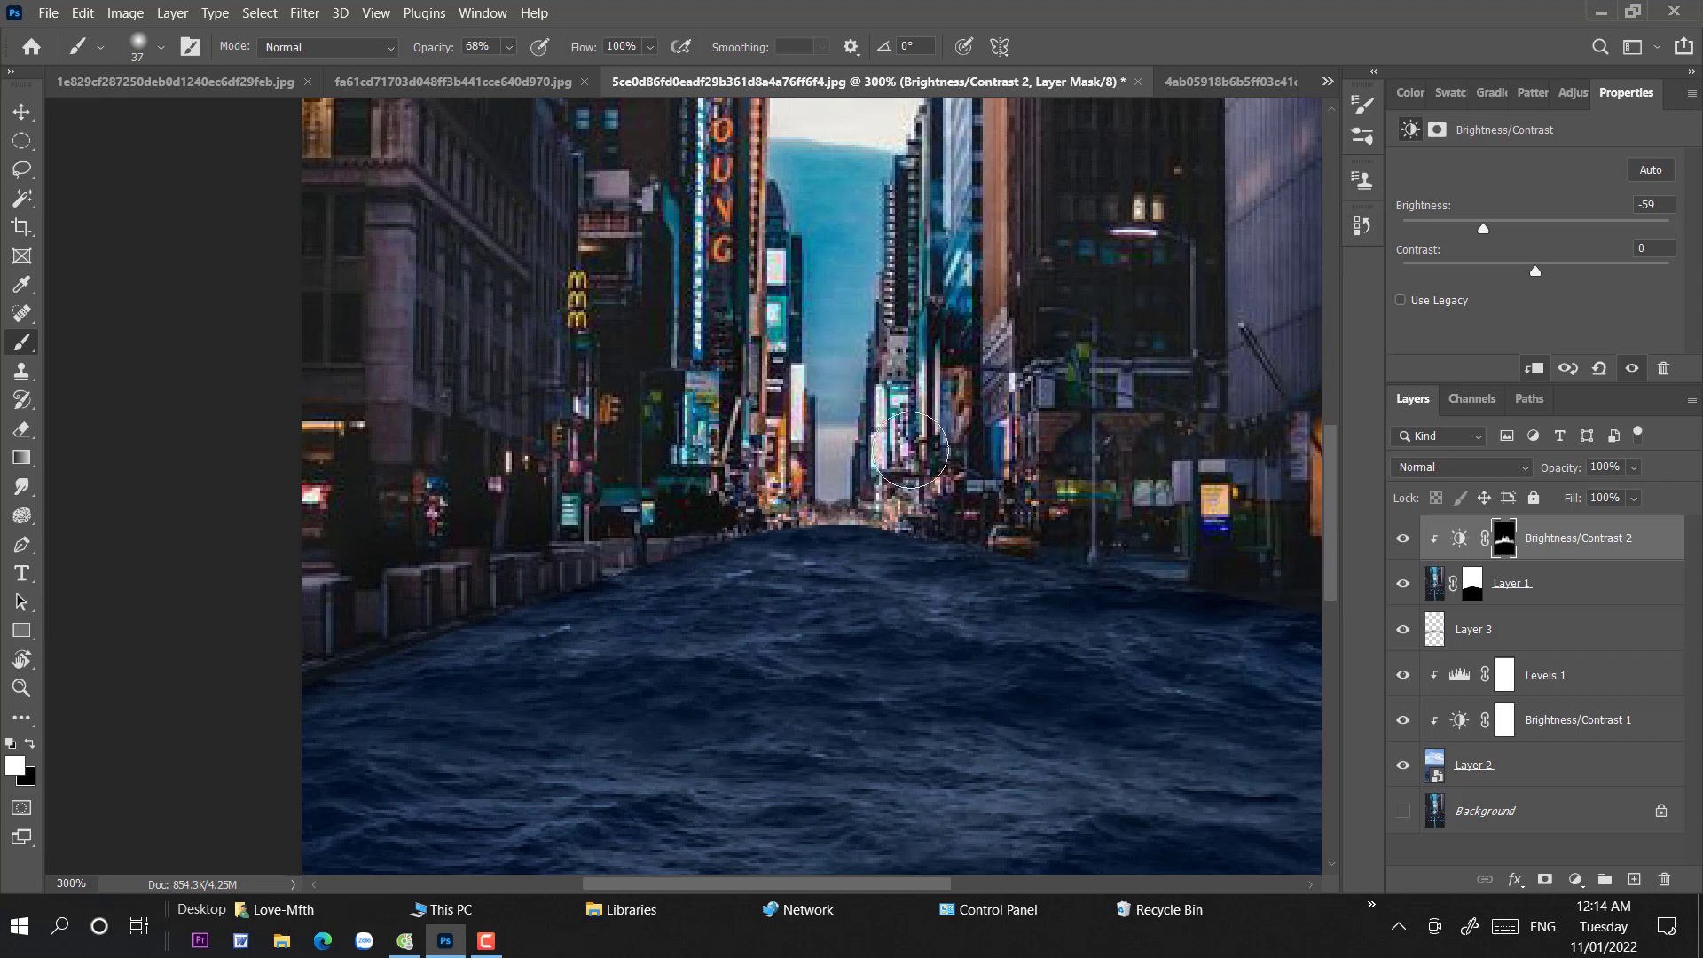
pyautogui.moveTo(1171, 489)
pyautogui.mouseDown()
pyautogui.moveTo(1213, 530)
pyautogui.moveTo(1226, 497)
pyautogui.mouseUp()
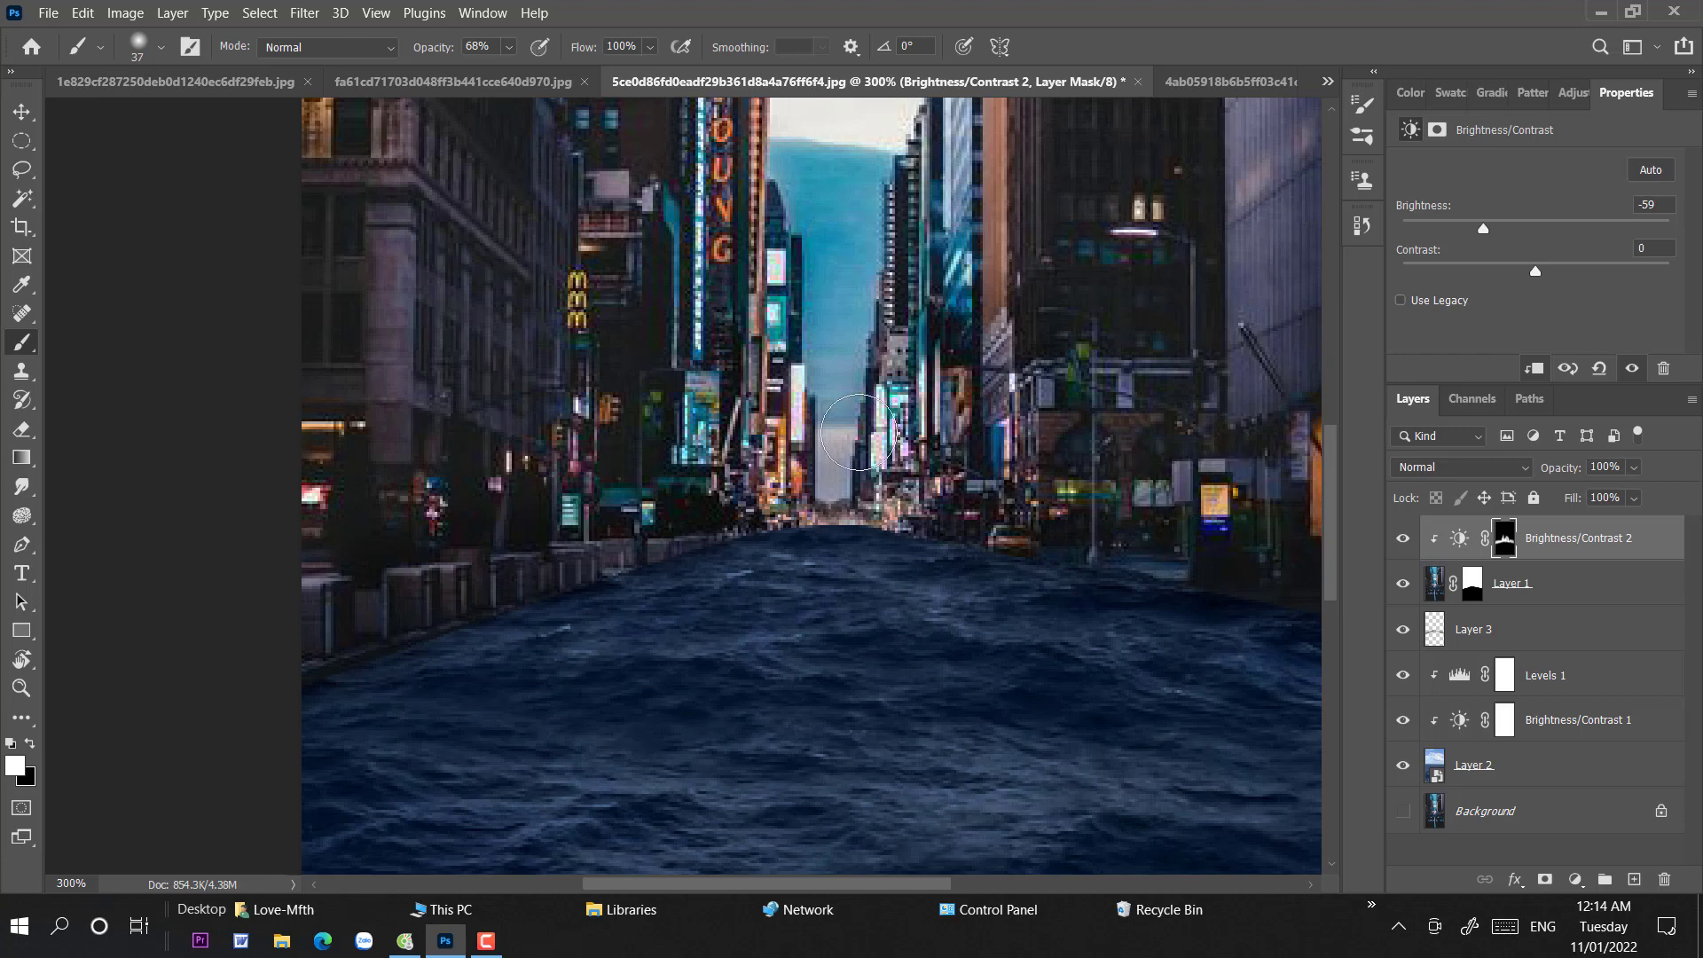
pyautogui.hotkey('ctrl', '-')
pyautogui.hotkey('ctrl', '-')
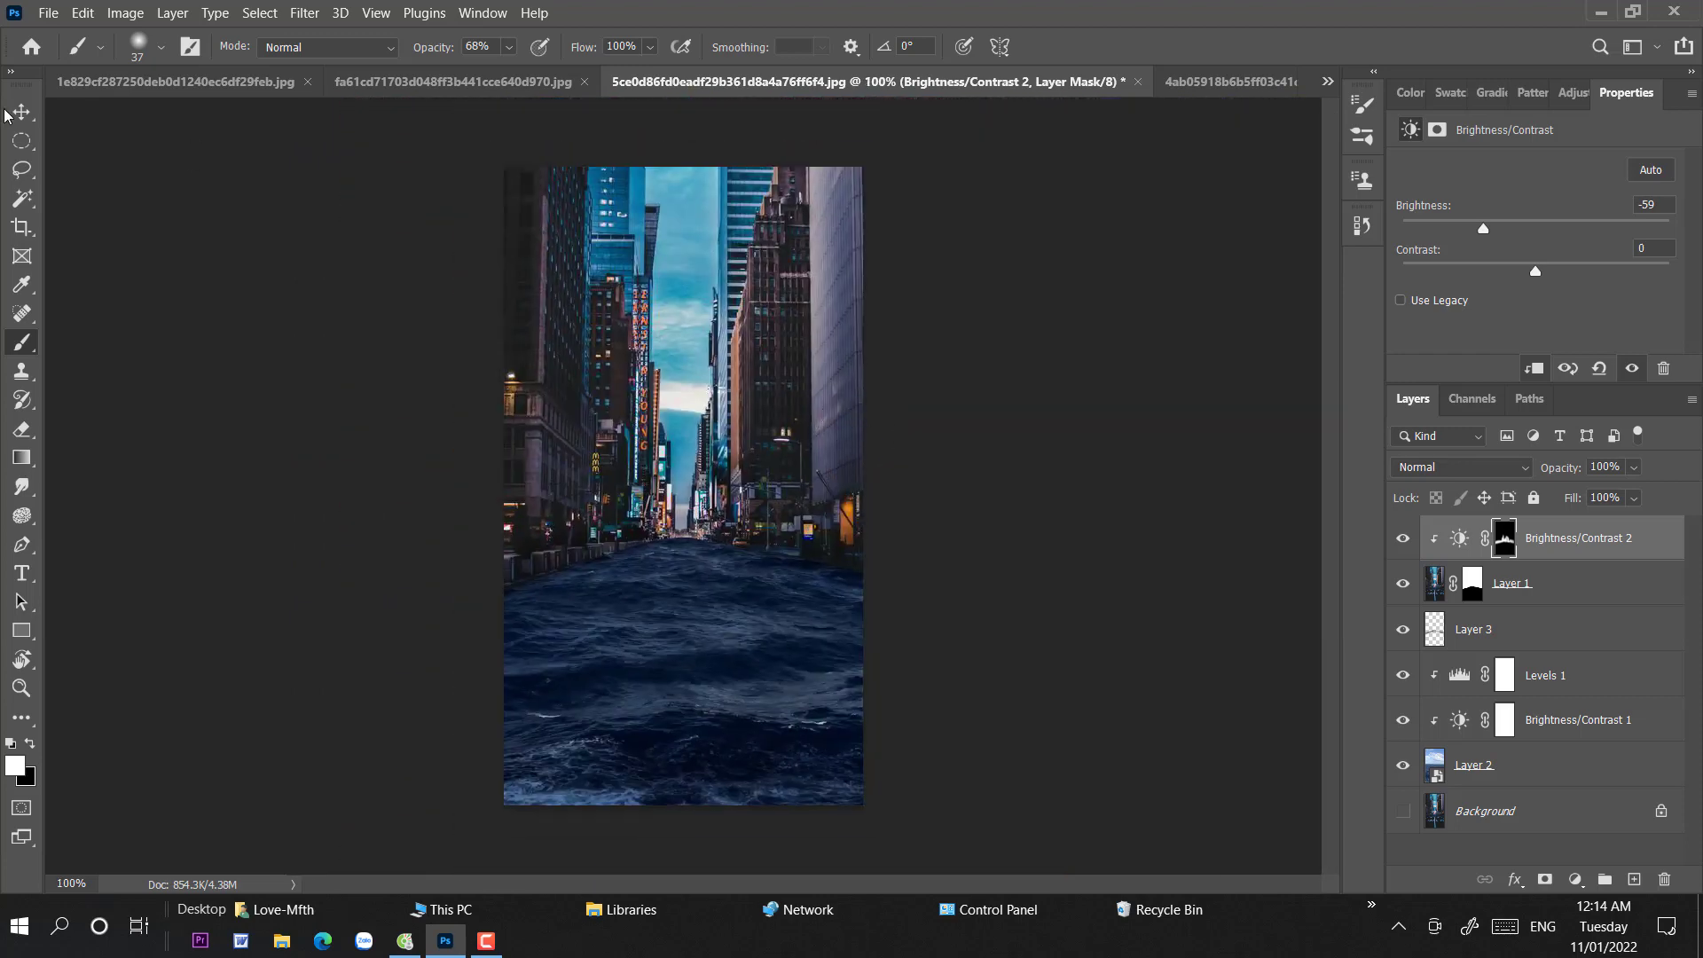
# - In the whale photo, select the whale and surrounding water with the Quick Selection tool and copy them to a new layer
pyautogui.click(19, 112)
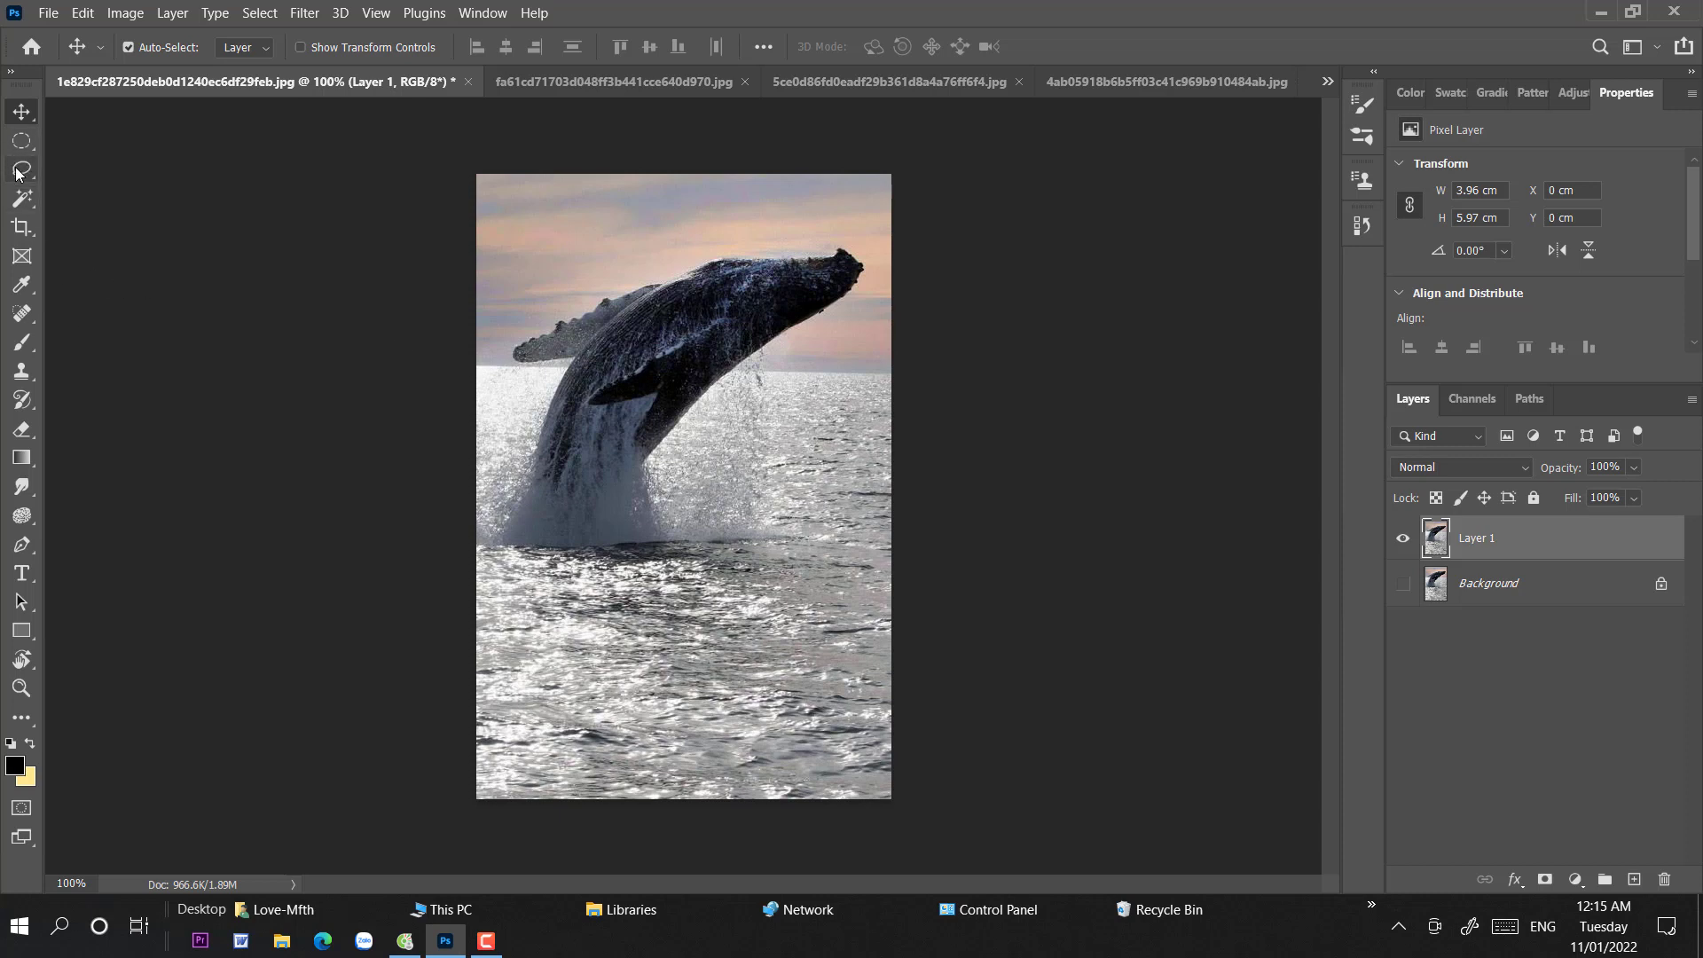
pyautogui.click(22, 199)
pyautogui.click(137, 215)
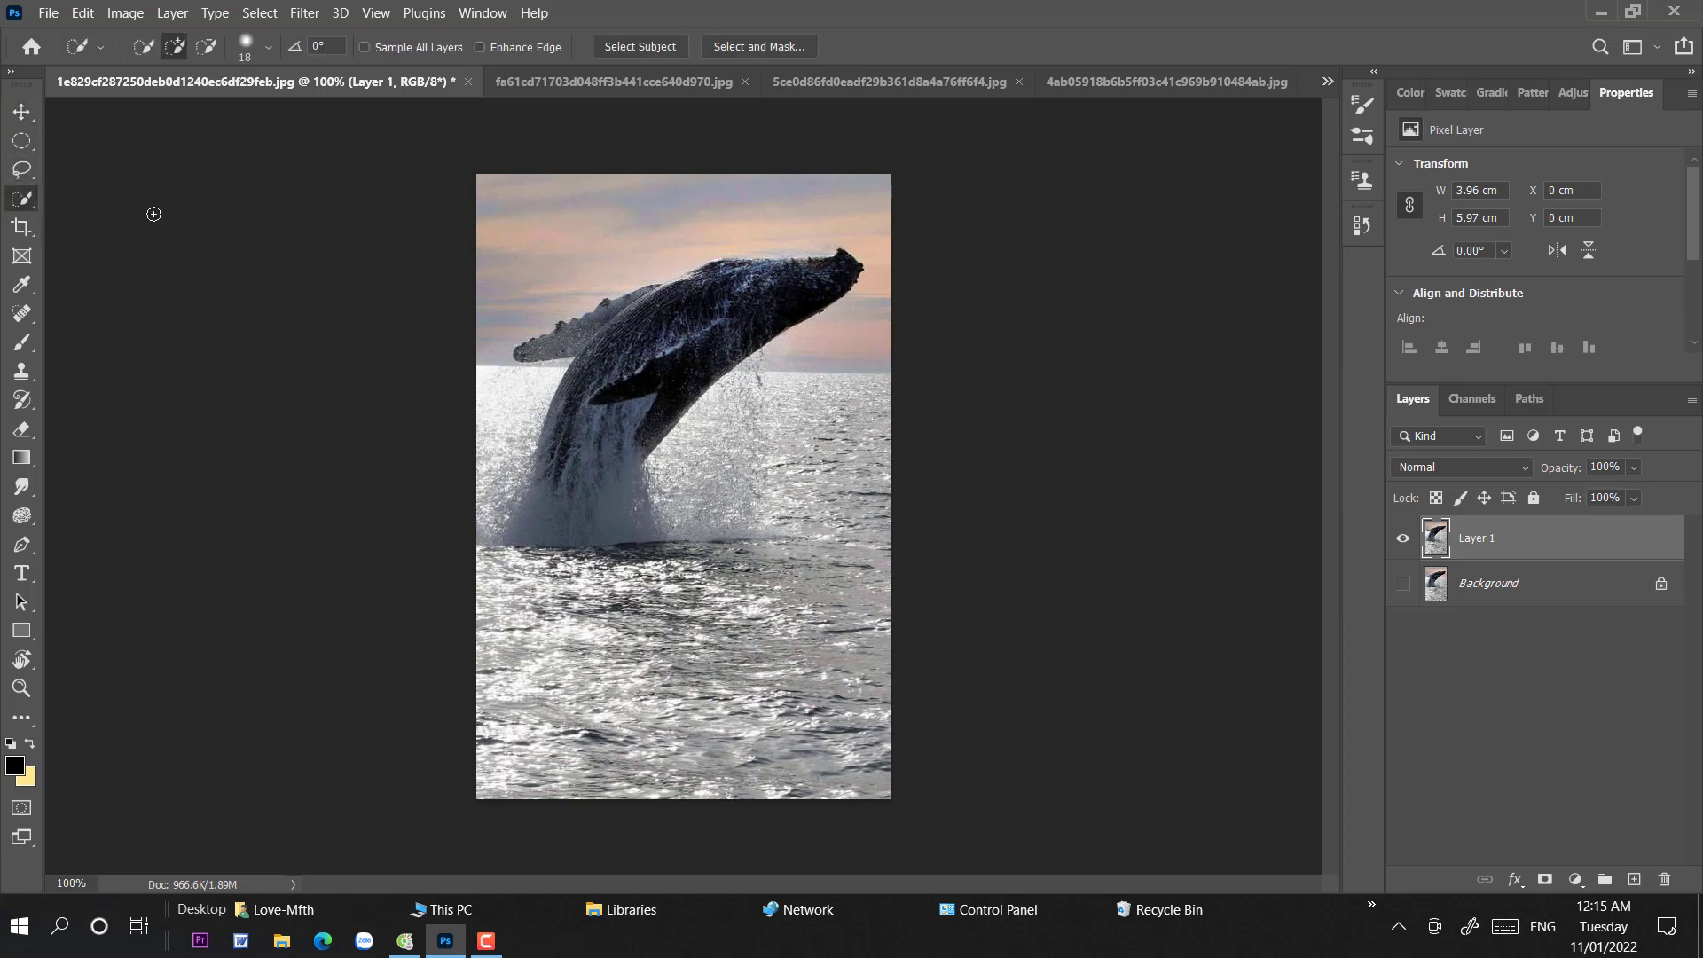
pyautogui.moveTo(860, 279)
pyautogui.mouseDown()
pyautogui.moveTo(588, 322)
pyautogui.moveTo(588, 338)
pyautogui.moveTo(696, 358)
pyautogui.moveTo(580, 449)
pyautogui.moveTo(577, 400)
pyautogui.moveTo(556, 521)
pyautogui.moveTo(739, 541)
pyautogui.moveTo(797, 416)
pyautogui.moveTo(849, 405)
pyautogui.moveTo(504, 404)
pyautogui.moveTo(496, 623)
pyautogui.moveTo(906, 628)
pyautogui.mouseUp()
pyautogui.click(21, 112)
pyautogui.hotkey('ctrl', 'j')
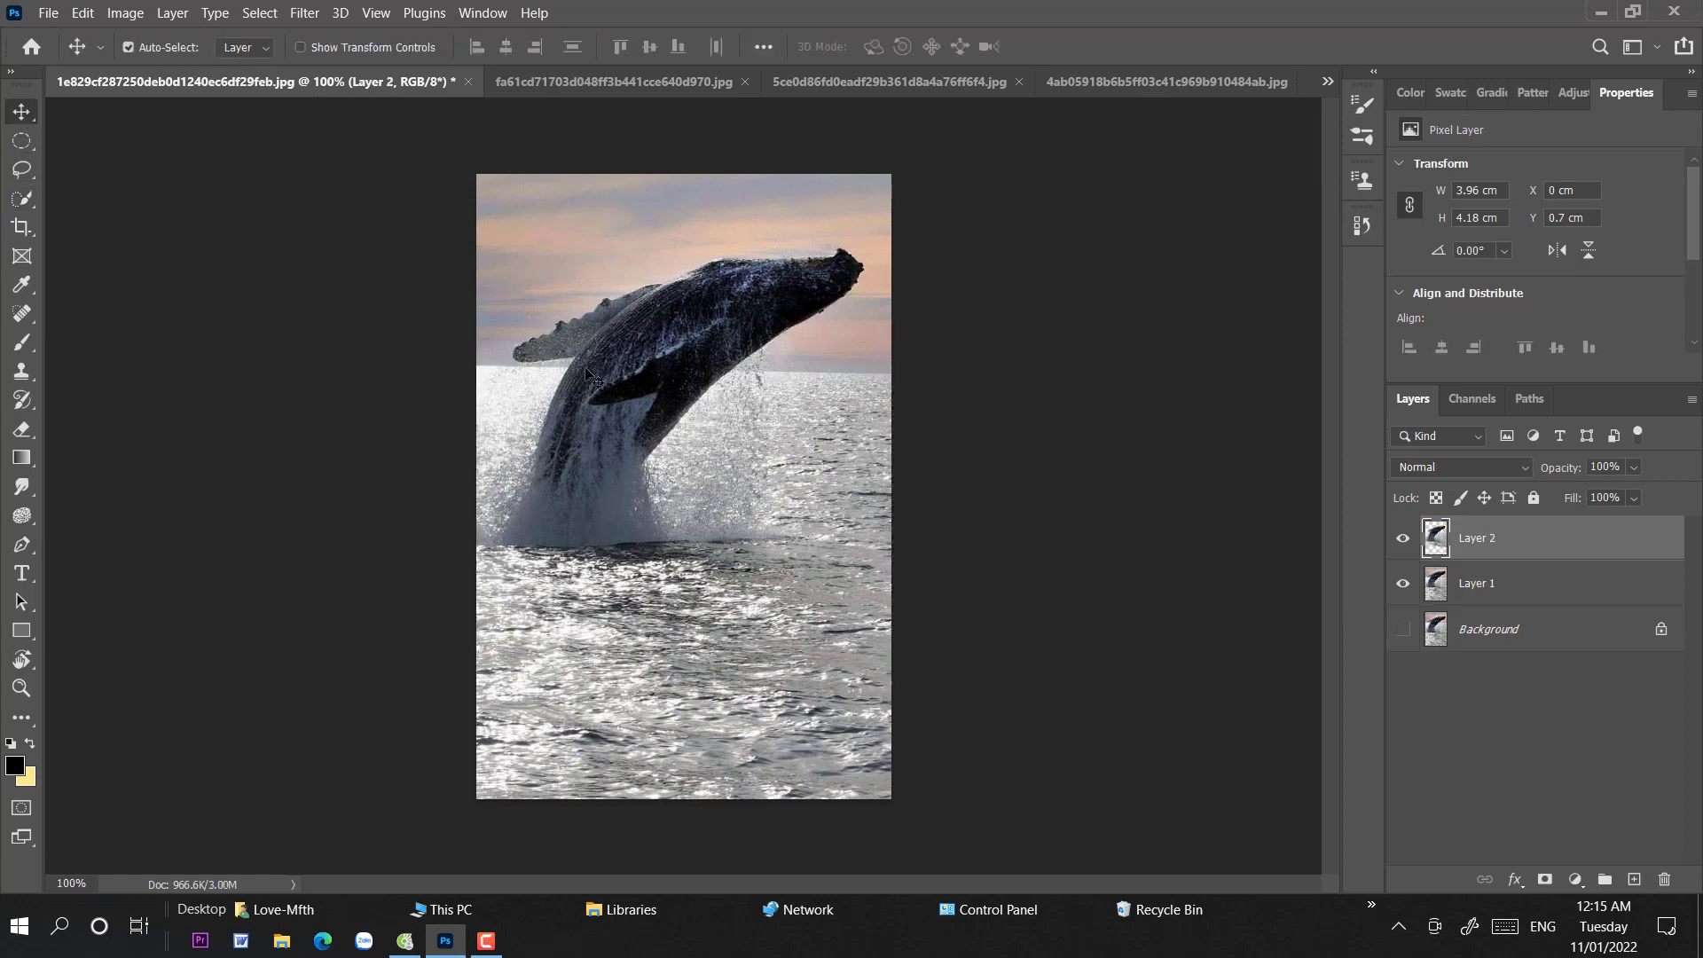
# - Hide the original whale photo layer and convert the cut-out whale layer to a smart object
pyautogui.click(1402, 585)
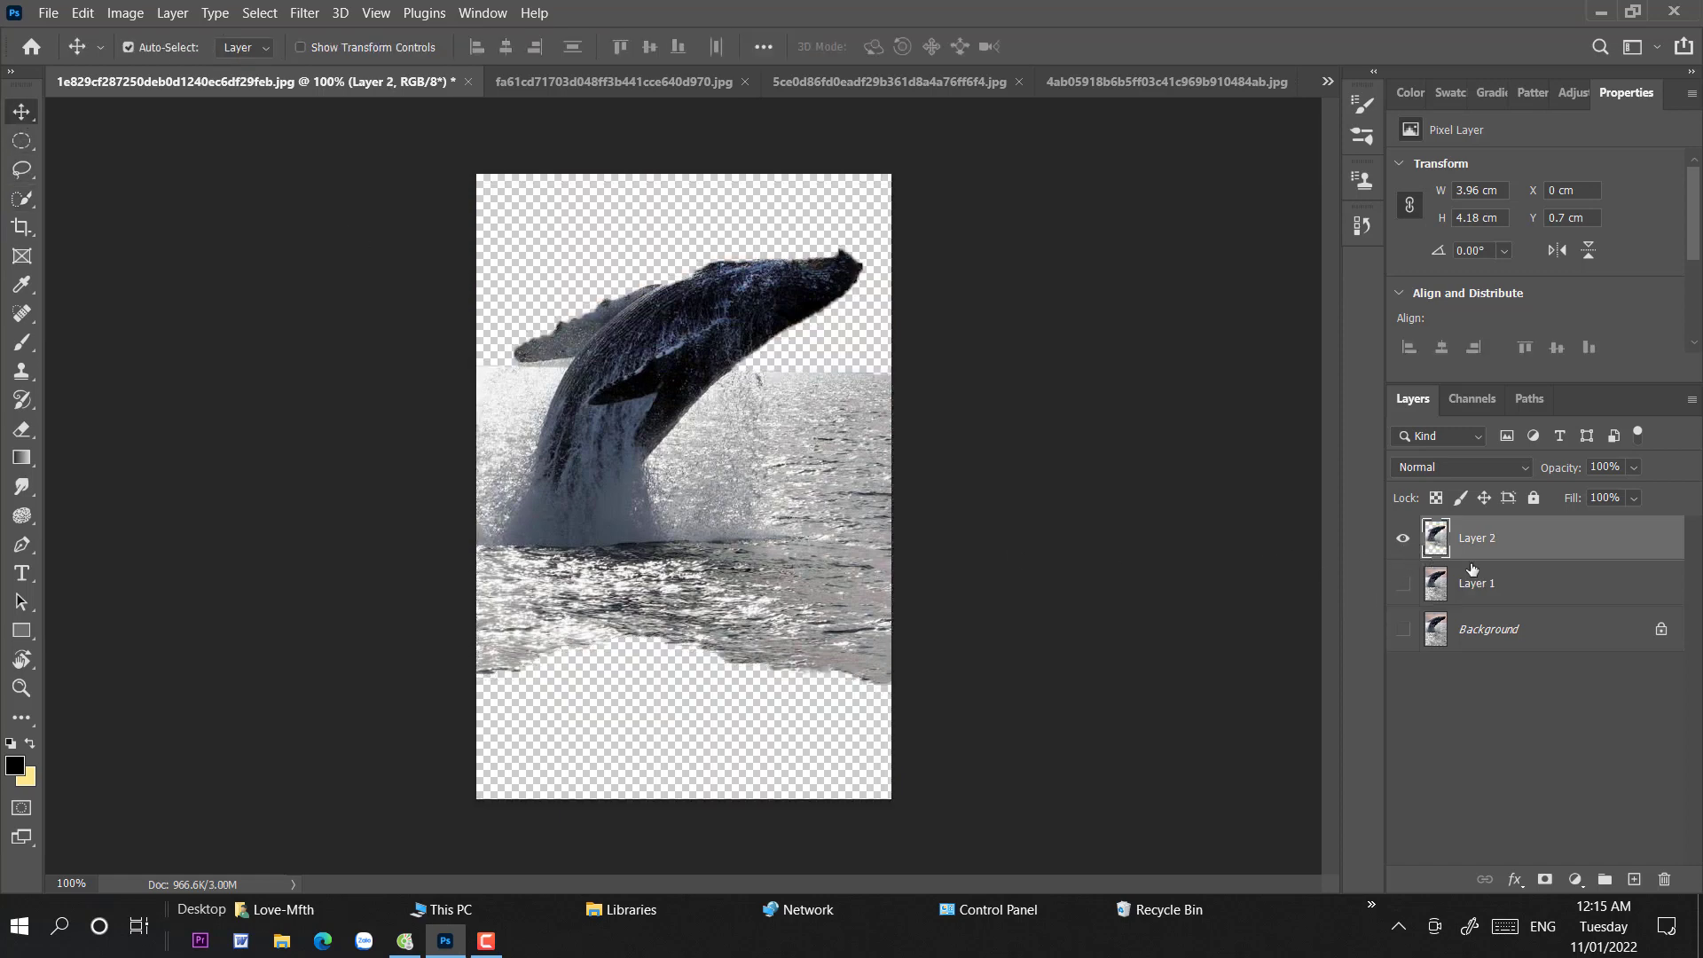
pyautogui.rightClick(1547, 538)
pyautogui.click(1330, 284)
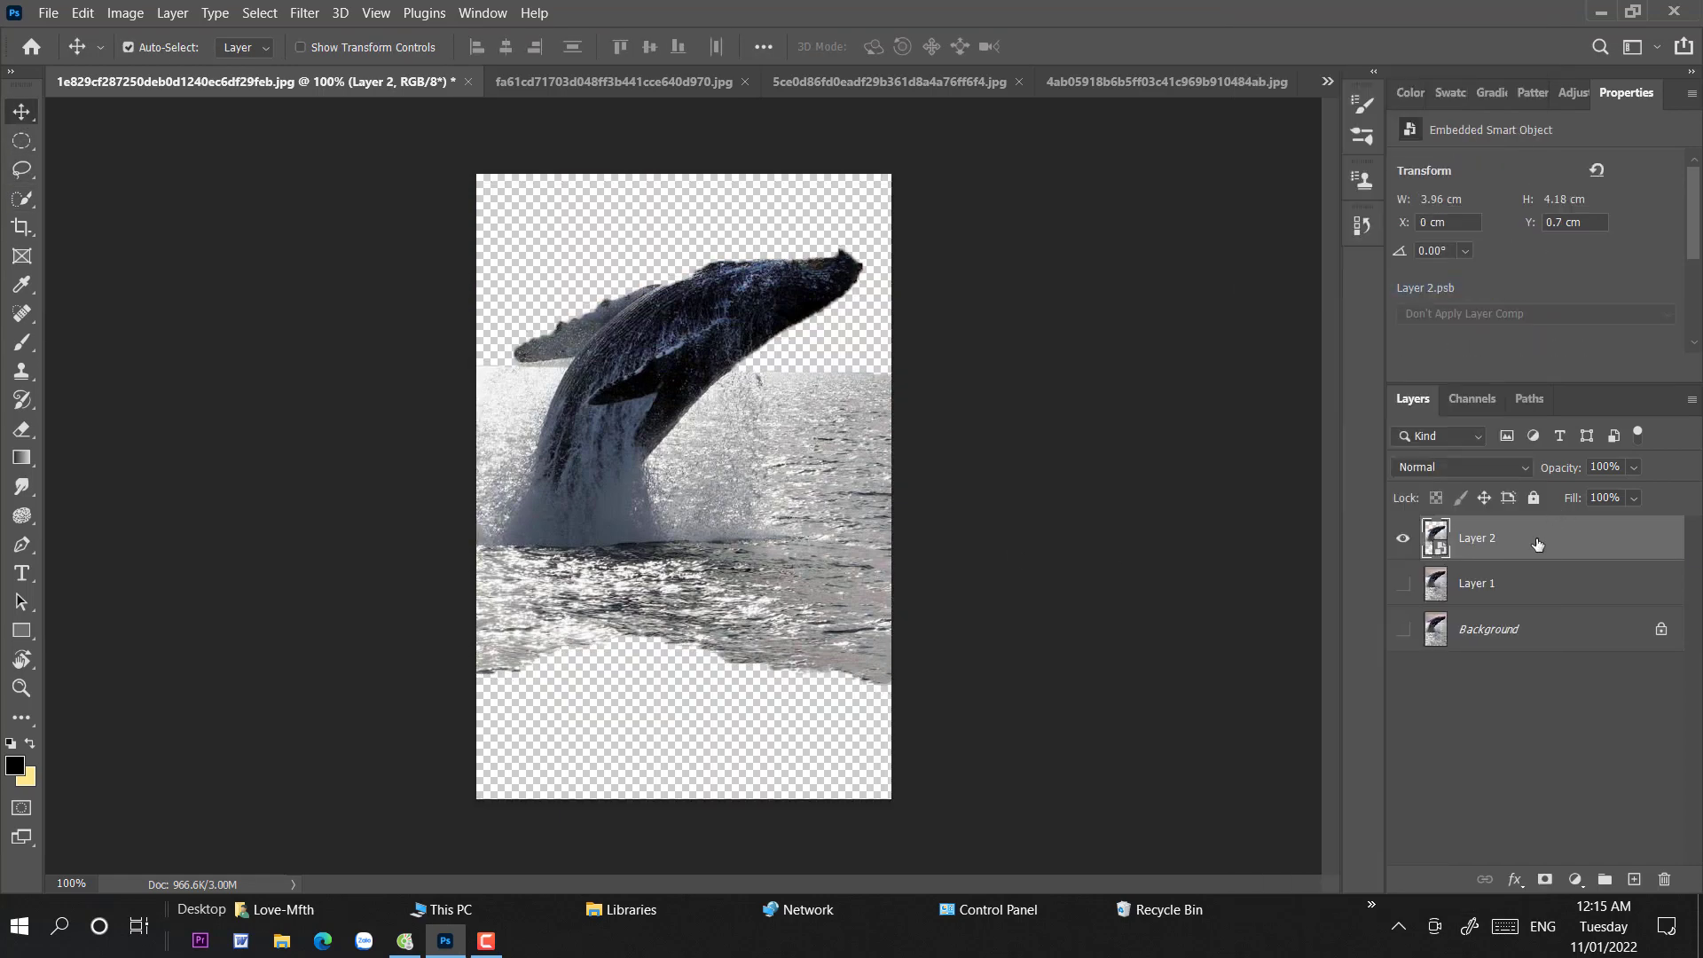
# - Bring the whale into the city composite, scale it to about 3.04 x 3.2 cm and place it in the water before the buildings
pyautogui.moveTo(1534, 545); pyautogui.dragTo(669, 573)
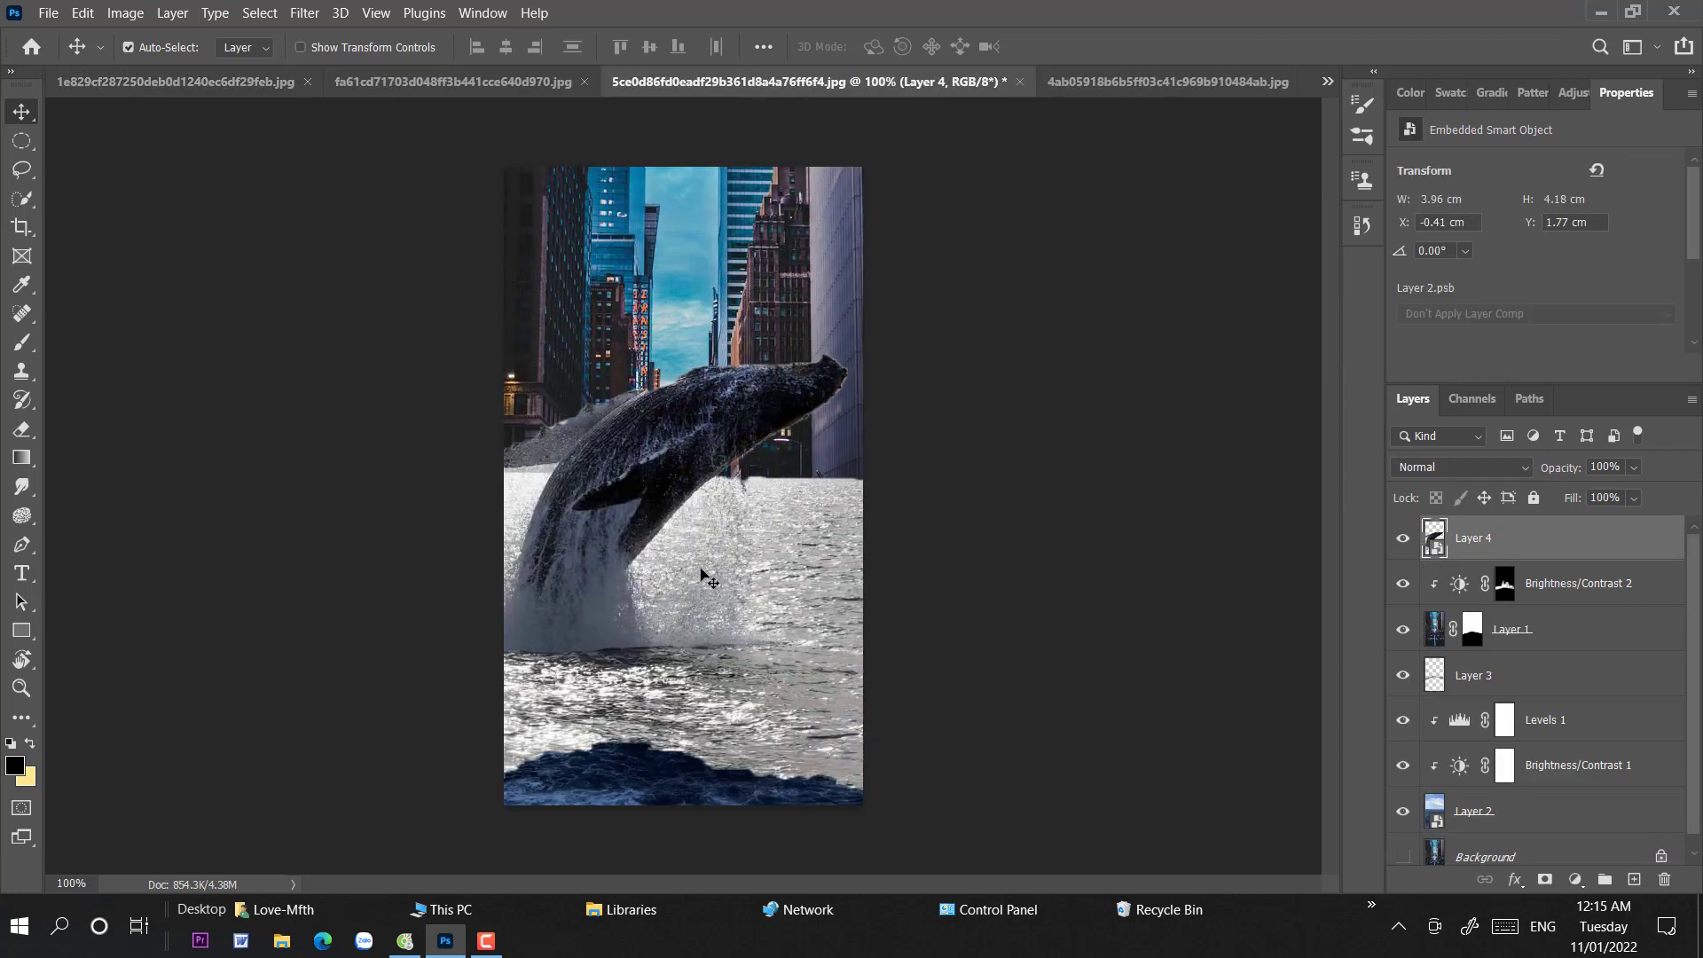
pyautogui.moveTo(645, 510); pyautogui.dragTo(685, 479)
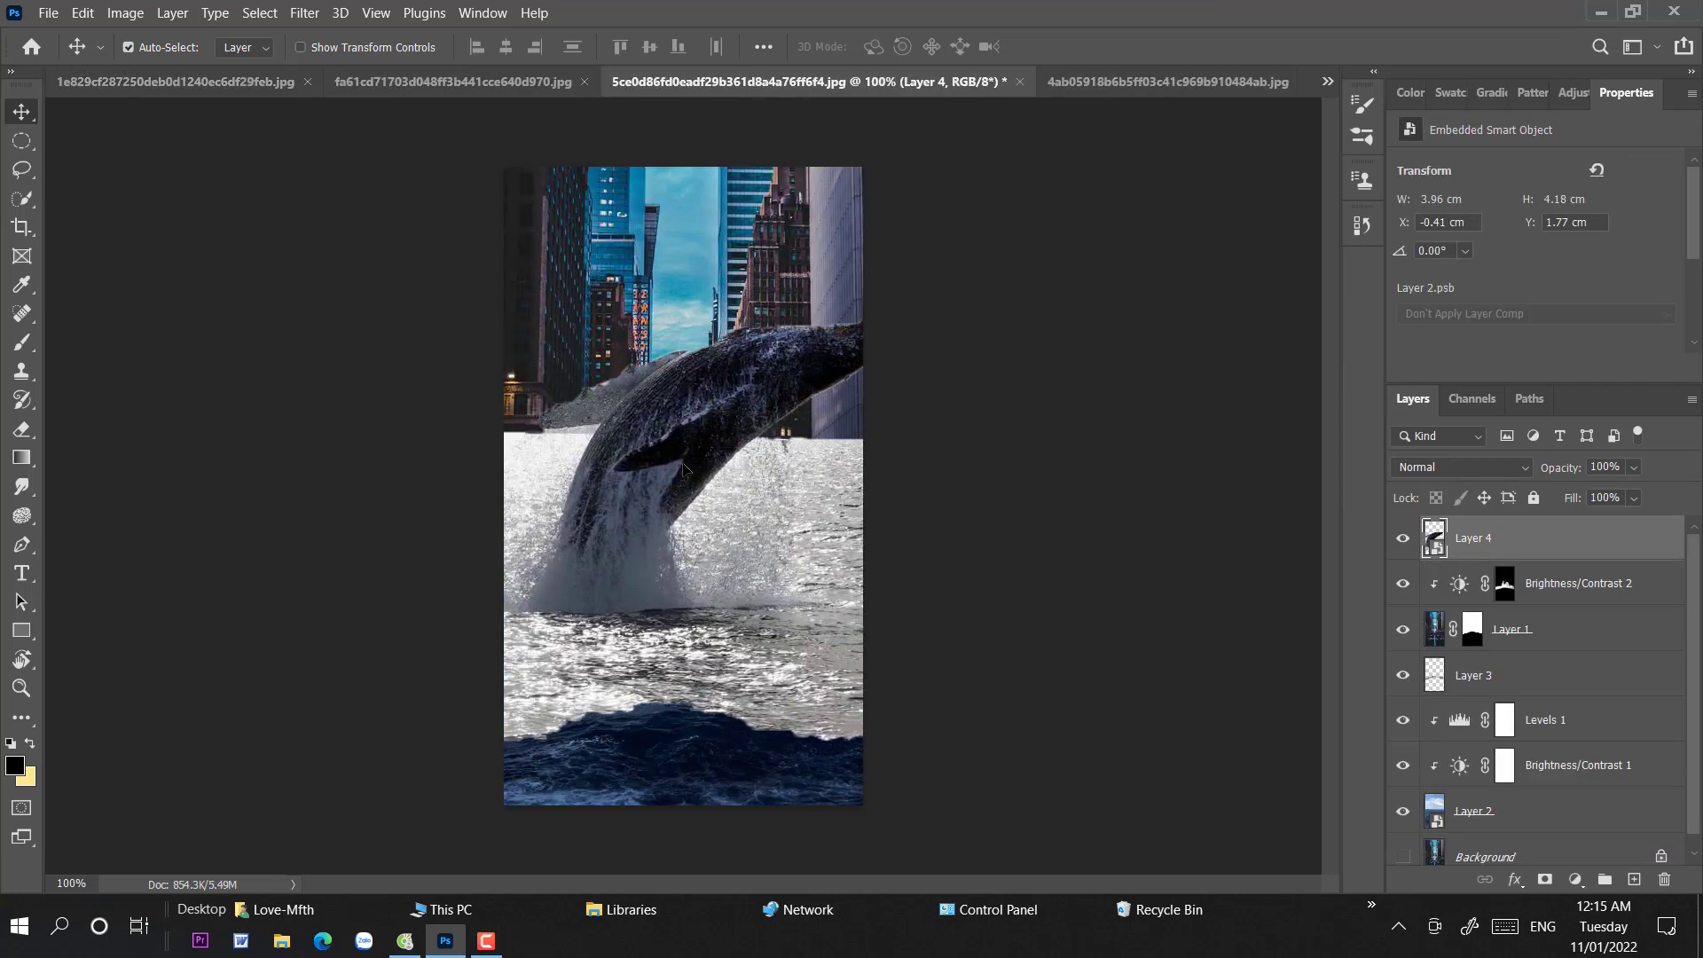
pyautogui.hotkey('ctrl', 't')
pyautogui.moveTo(915, 314); pyautogui.dragTo(799, 437)
pyautogui.moveTo(714, 581); pyautogui.dragTo(764, 659)
pyautogui.moveTo(700, 519)
pyautogui.mouseDown()
pyautogui.moveTo(682, 525)
pyautogui.moveTo(692, 535)
pyautogui.moveTo(702, 483)
pyautogui.moveTo(709, 502)
pyautogui.mouseUp()
pyautogui.moveTo(725, 581); pyautogui.dragTo(726, 587)
pyautogui.press('Return')
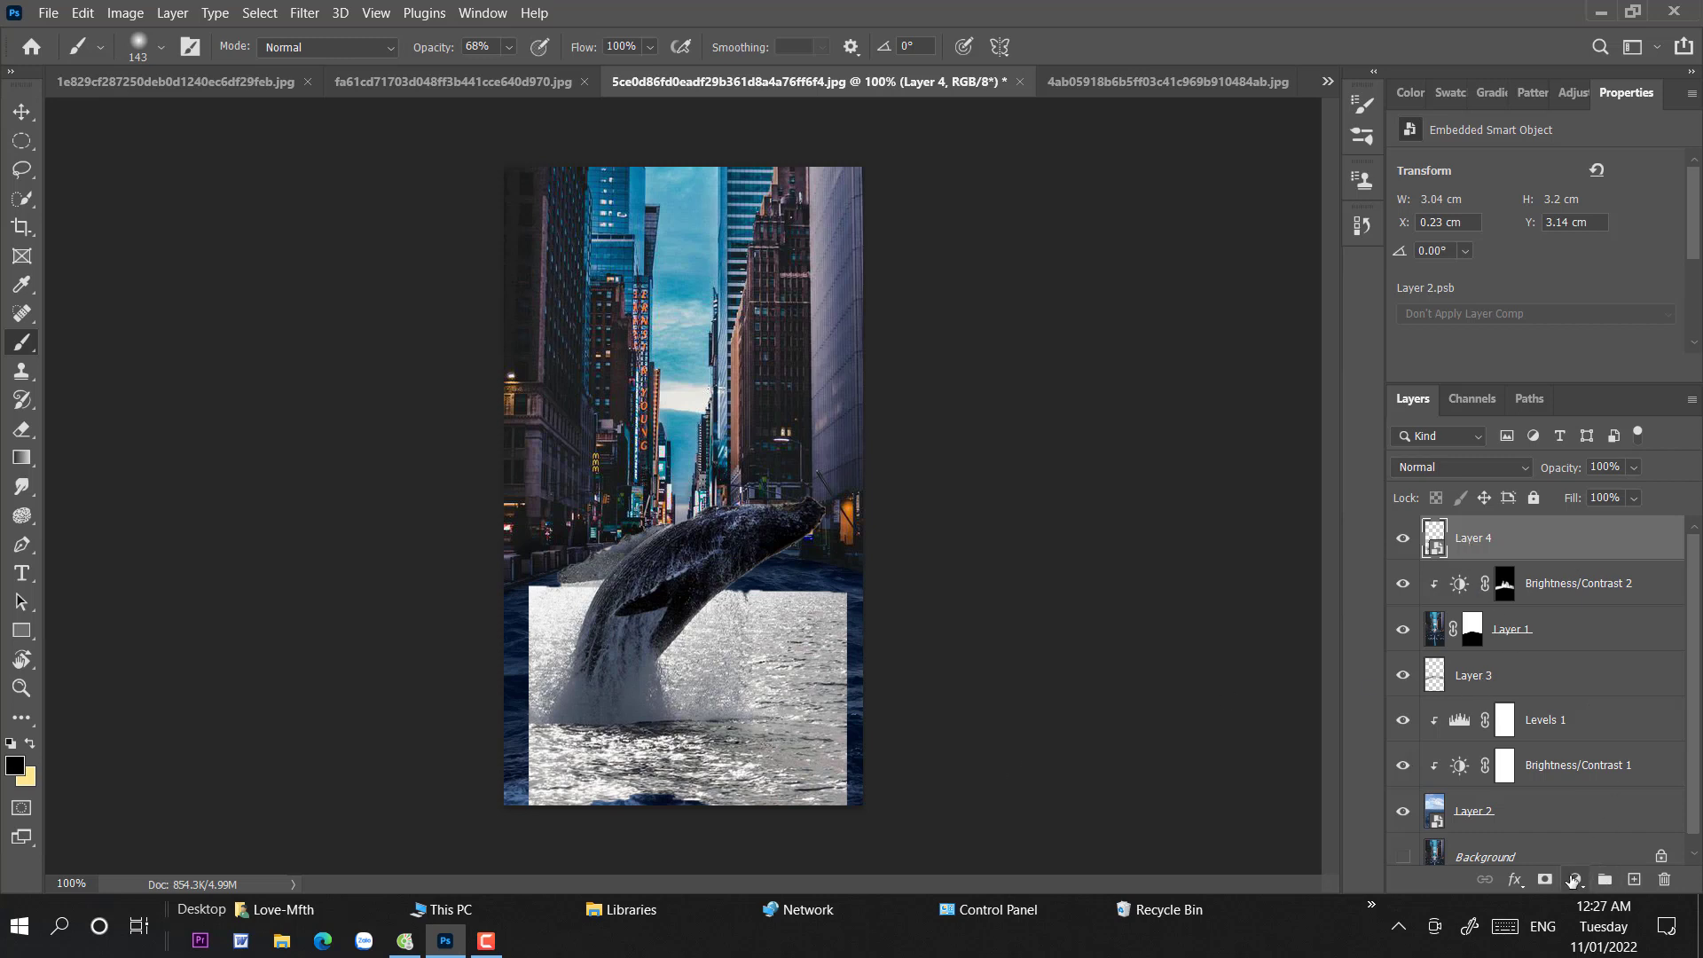
# - Add a layer mask to the whale layer and paint out its surrounding sea in black at 68% opacity, reducing the brush to 69 px
pyautogui.click(1544, 879)
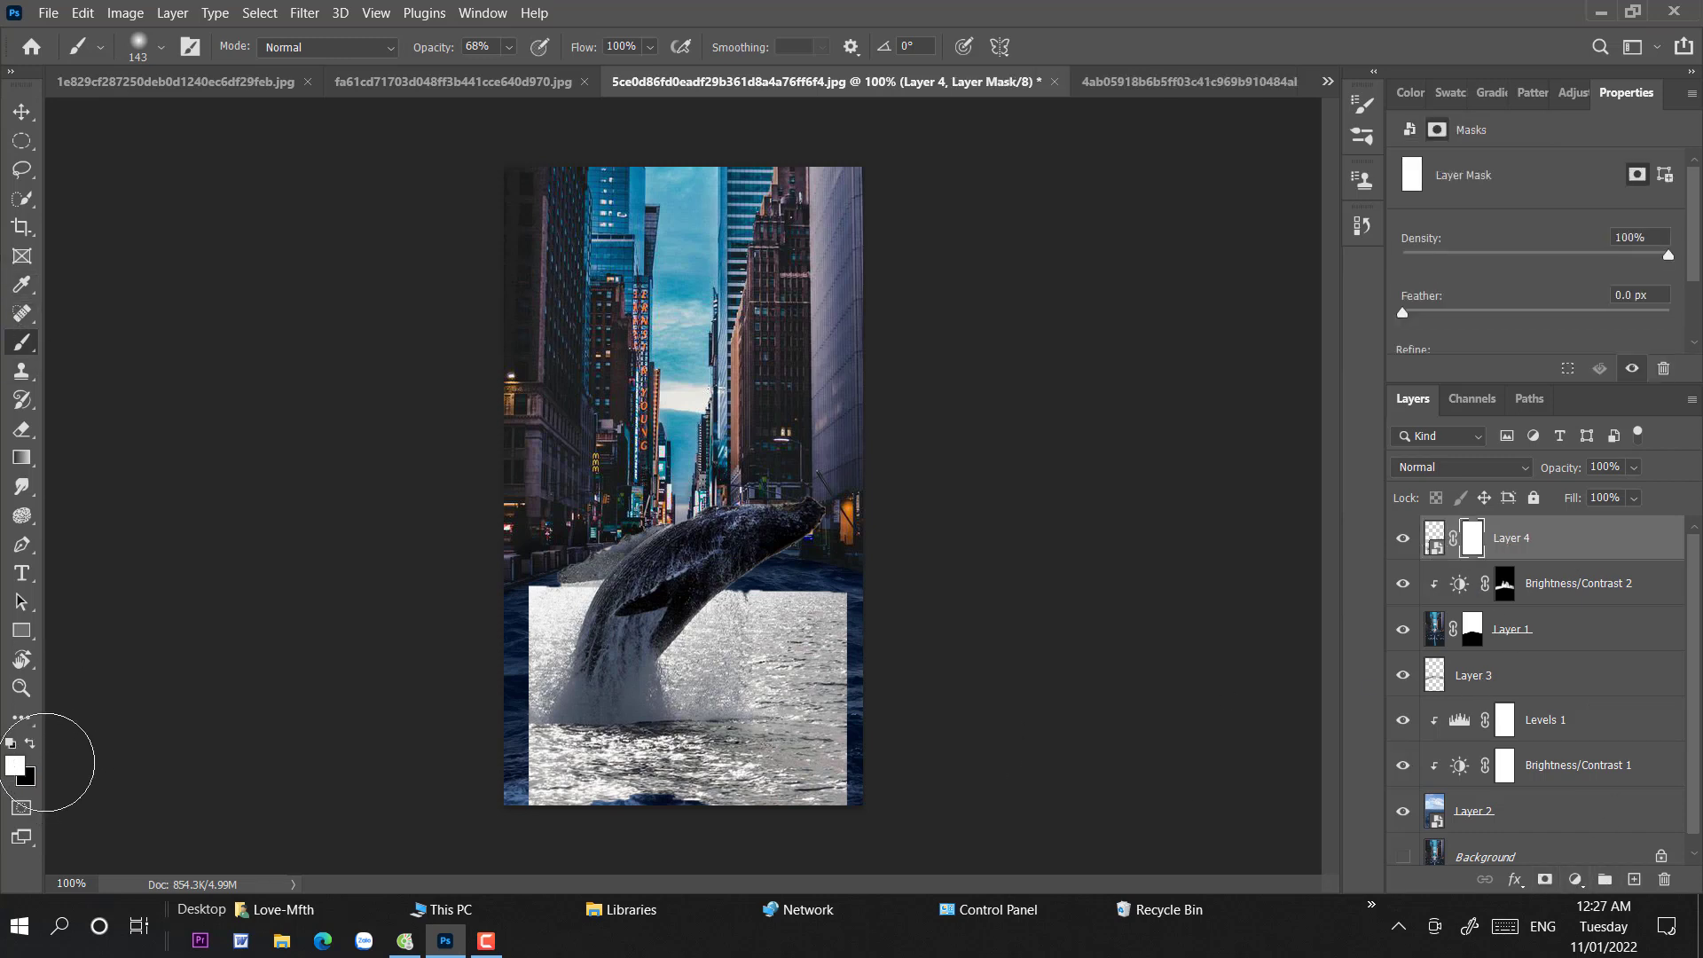
pyautogui.moveTo(896, 585)
pyautogui.mouseDown()
pyautogui.moveTo(838, 617)
pyautogui.moveTo(866, 619)
pyautogui.moveTo(869, 665)
pyautogui.moveTo(870, 643)
pyautogui.moveTo(497, 829)
pyautogui.moveTo(533, 822)
pyautogui.moveTo(428, 820)
pyautogui.moveTo(673, 790)
pyautogui.moveTo(506, 667)
pyautogui.moveTo(487, 743)
pyautogui.moveTo(491, 636)
pyautogui.moveTo(497, 692)
pyautogui.mouseUp()
pyautogui.hotkey('ctrl', '+')
pyautogui.moveTo(477, 761); pyautogui.dragTo(677, 396)
pyautogui.rightClick(677, 395)
pyautogui.click(731, 453)
pyautogui.moveTo(564, 372)
pyautogui.mouseDown()
pyautogui.moveTo(645, 290)
pyautogui.moveTo(532, 577)
pyautogui.moveTo(1196, 657)
pyautogui.moveTo(640, 652)
pyautogui.mouseUp()
pyautogui.moveTo(980, 353)
pyautogui.mouseDown()
pyautogui.moveTo(1119, 363)
pyautogui.moveTo(1004, 425)
pyautogui.moveTo(1038, 557)
pyautogui.moveTo(953, 462)
pyautogui.moveTo(885, 505)
pyautogui.moveTo(982, 377)
pyautogui.moveTo(886, 466)
pyautogui.moveTo(927, 401)
pyautogui.moveTo(915, 625)
pyautogui.moveTo(1104, 556)
pyautogui.moveTo(1007, 597)
pyautogui.mouseUp()
pyautogui.moveTo(645, 363)
pyautogui.mouseDown()
pyautogui.moveTo(616, 424)
pyautogui.moveTo(681, 317)
pyautogui.moveTo(615, 428)
pyautogui.moveTo(627, 361)
pyautogui.moveTo(564, 575)
pyautogui.moveTo(794, 527)
pyautogui.moveTo(665, 540)
pyautogui.mouseUp()
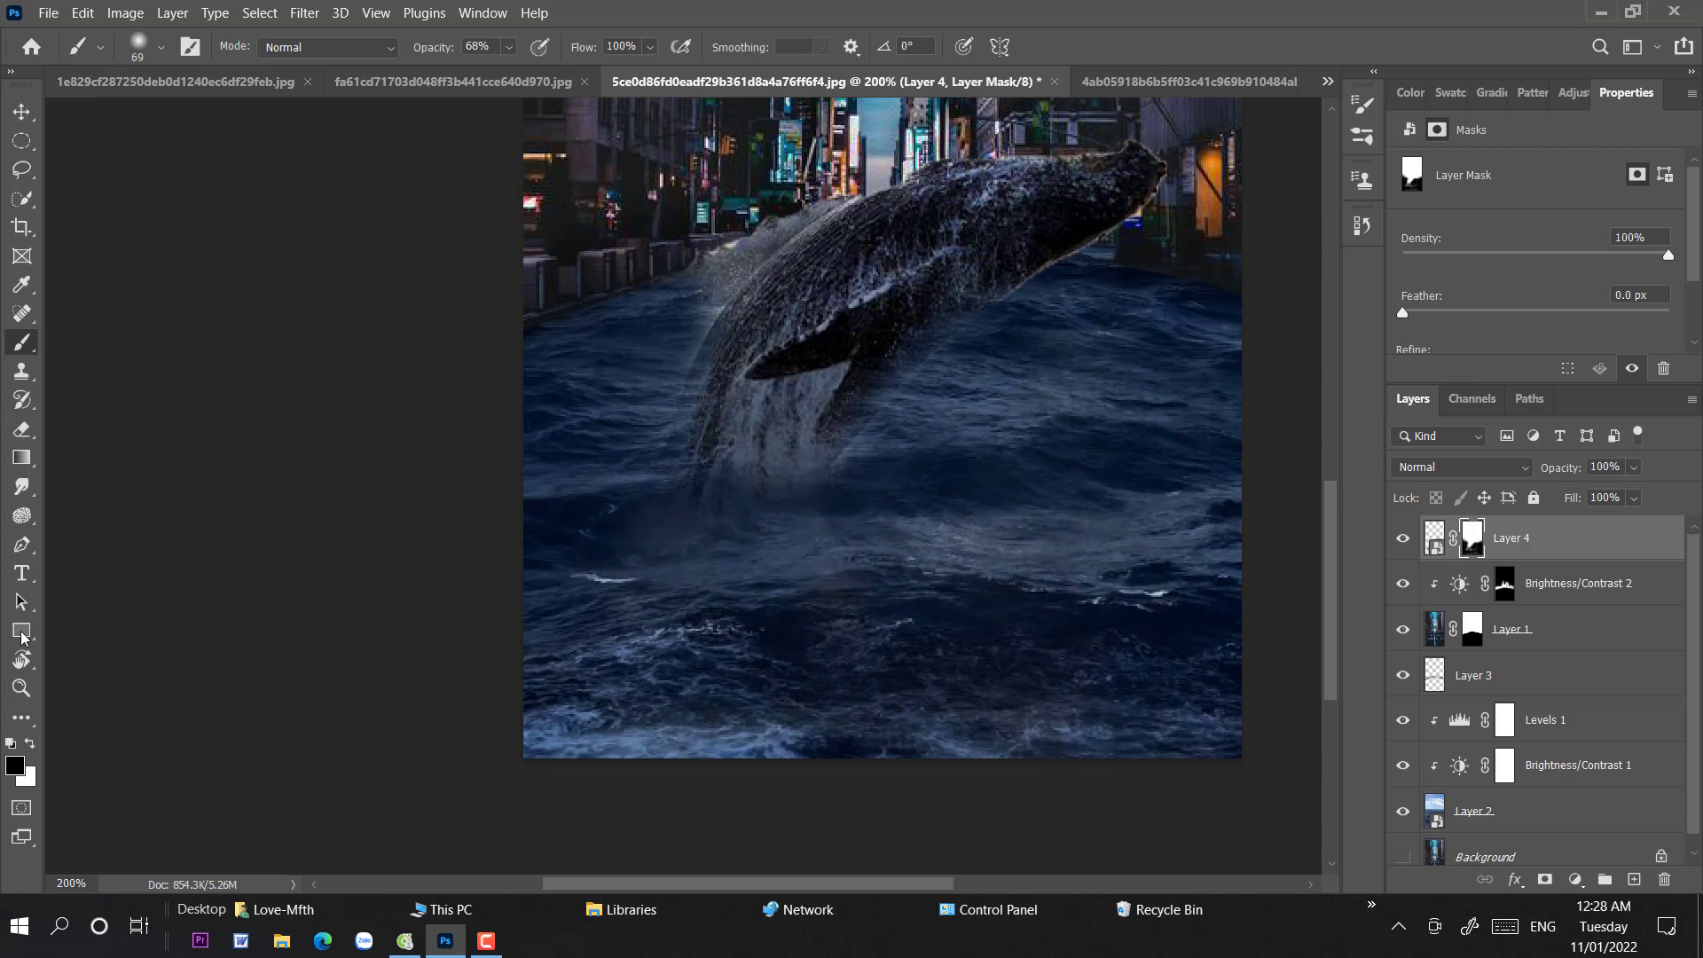
# - Restore the whale's rear fin and the left edge of its body with a 25 px white brush on the mask
pyautogui.click(32, 747)
pyautogui.rightClick(874, 378)
pyautogui.moveTo(1029, 433); pyautogui.dragTo(1004, 426)
pyautogui.click(714, 219)
pyautogui.moveTo(801, 234)
pyautogui.mouseDown()
pyautogui.moveTo(637, 312)
pyautogui.moveTo(769, 302)
pyautogui.moveTo(793, 271)
pyautogui.mouseUp()
pyautogui.moveTo(707, 330); pyautogui.dragTo(714, 452)
# - Set the brush opacity to 30% and reveal the splash around the whale's base with a 56 px white brush
pyautogui.moveTo(509, 47); pyautogui.dragTo(489, 74)
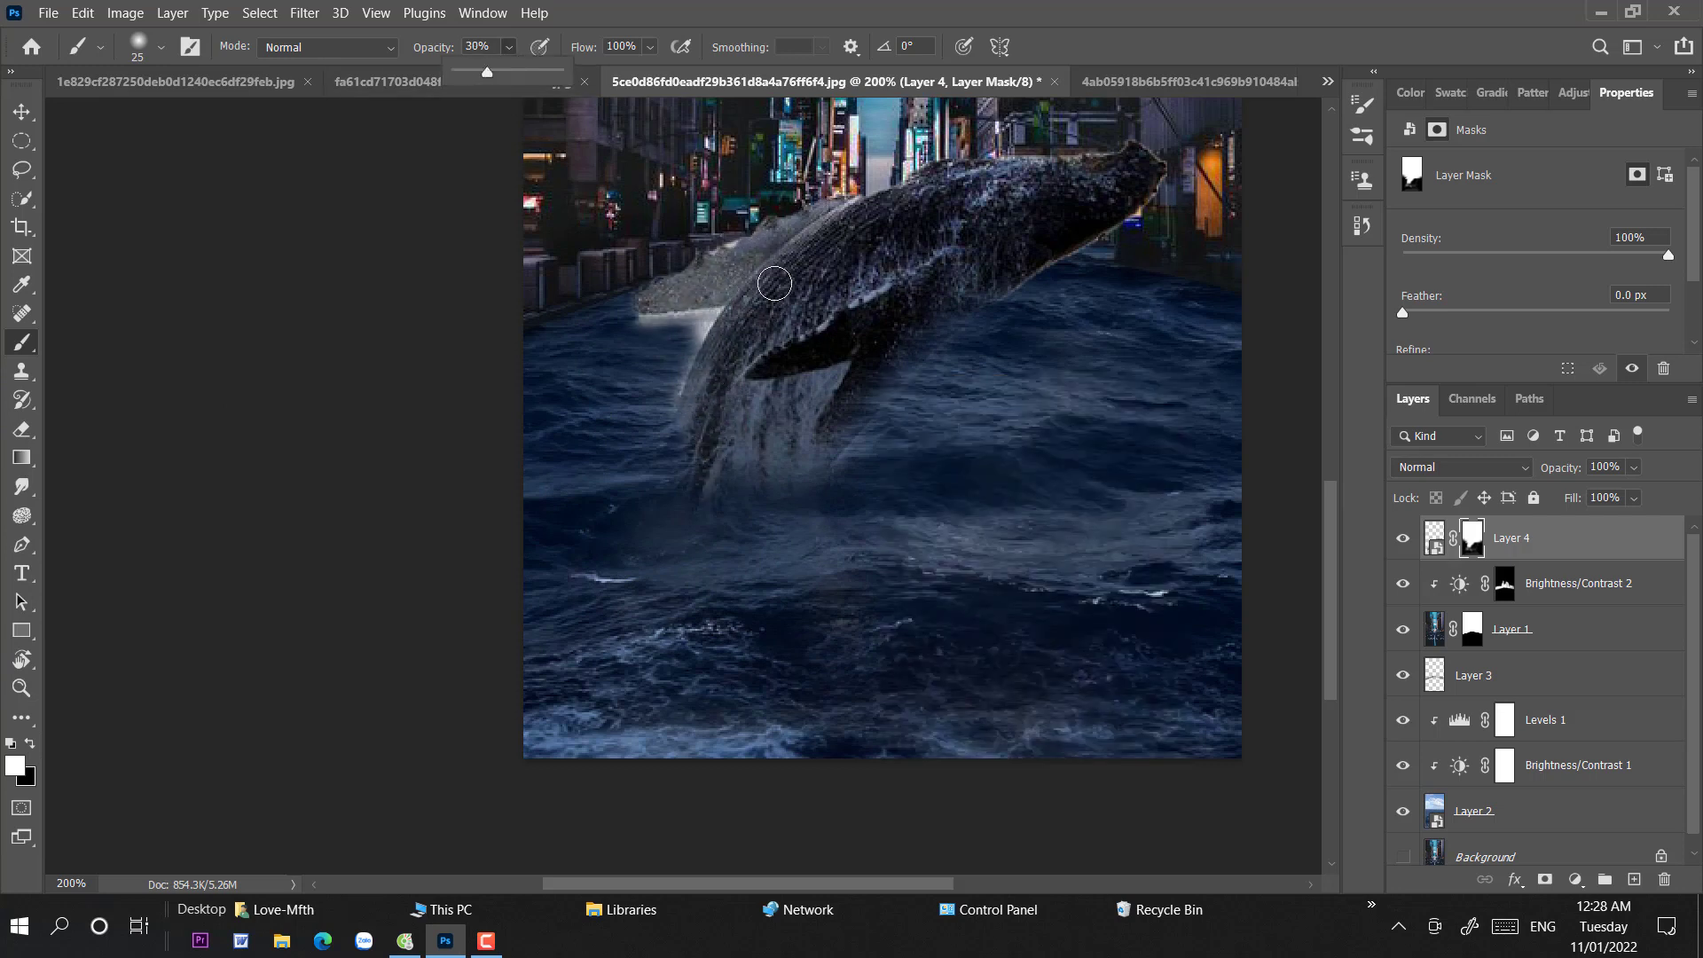
pyautogui.rightClick(772, 273)
pyautogui.moveTo(913, 328); pyautogui.dragTo(933, 328)
pyautogui.moveTo(668, 456)
pyautogui.mouseDown()
pyautogui.moveTo(716, 478)
pyautogui.moveTo(723, 527)
pyautogui.moveTo(821, 422)
pyautogui.moveTo(785, 480)
pyautogui.moveTo(731, 446)
pyautogui.moveTo(706, 491)
pyautogui.moveTo(800, 453)
pyautogui.moveTo(639, 554)
pyautogui.moveTo(721, 402)
pyautogui.moveTo(696, 552)
pyautogui.moveTo(798, 550)
pyautogui.mouseUp()
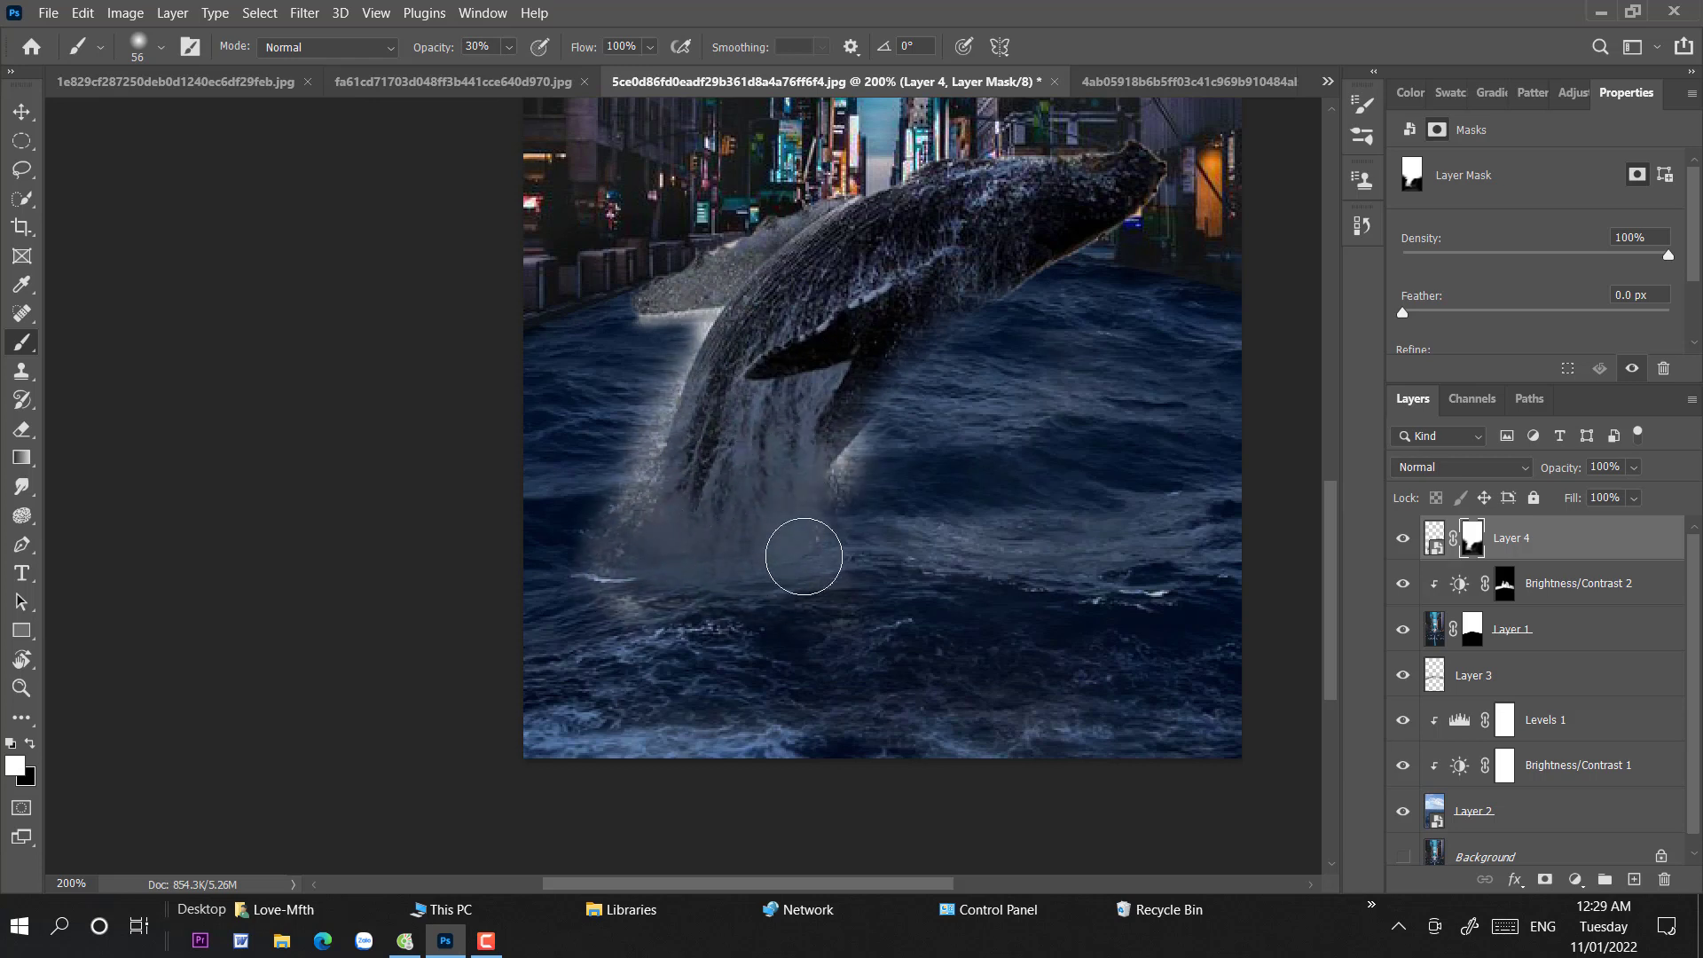
# - Restore the whale's belly edge and the right side of the splash with a 20 px white brush
pyautogui.rightClick(1030, 344)
pyautogui.moveTo(1179, 403); pyautogui.dragTo(1158, 403)
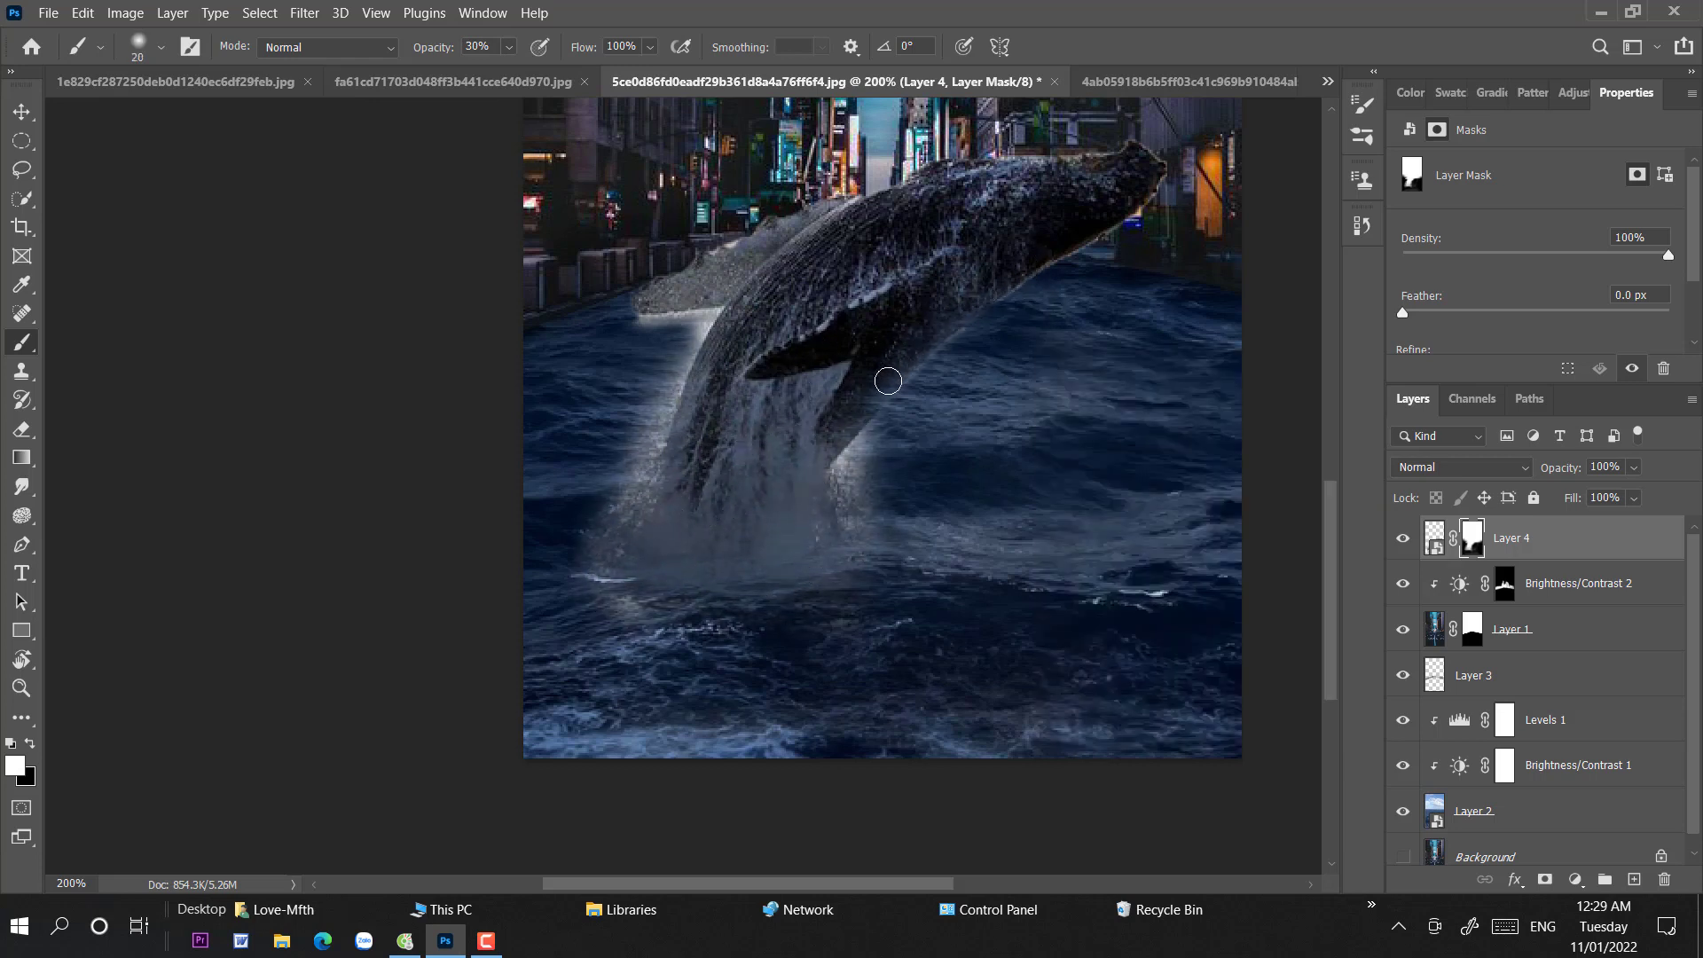
pyautogui.click(31, 748)
pyautogui.click(31, 748)
# - Mask out the bright halo along the belly with a 10 px black brush and soften the splash's right side at 26 px
pyautogui.rightClick(1002, 366)
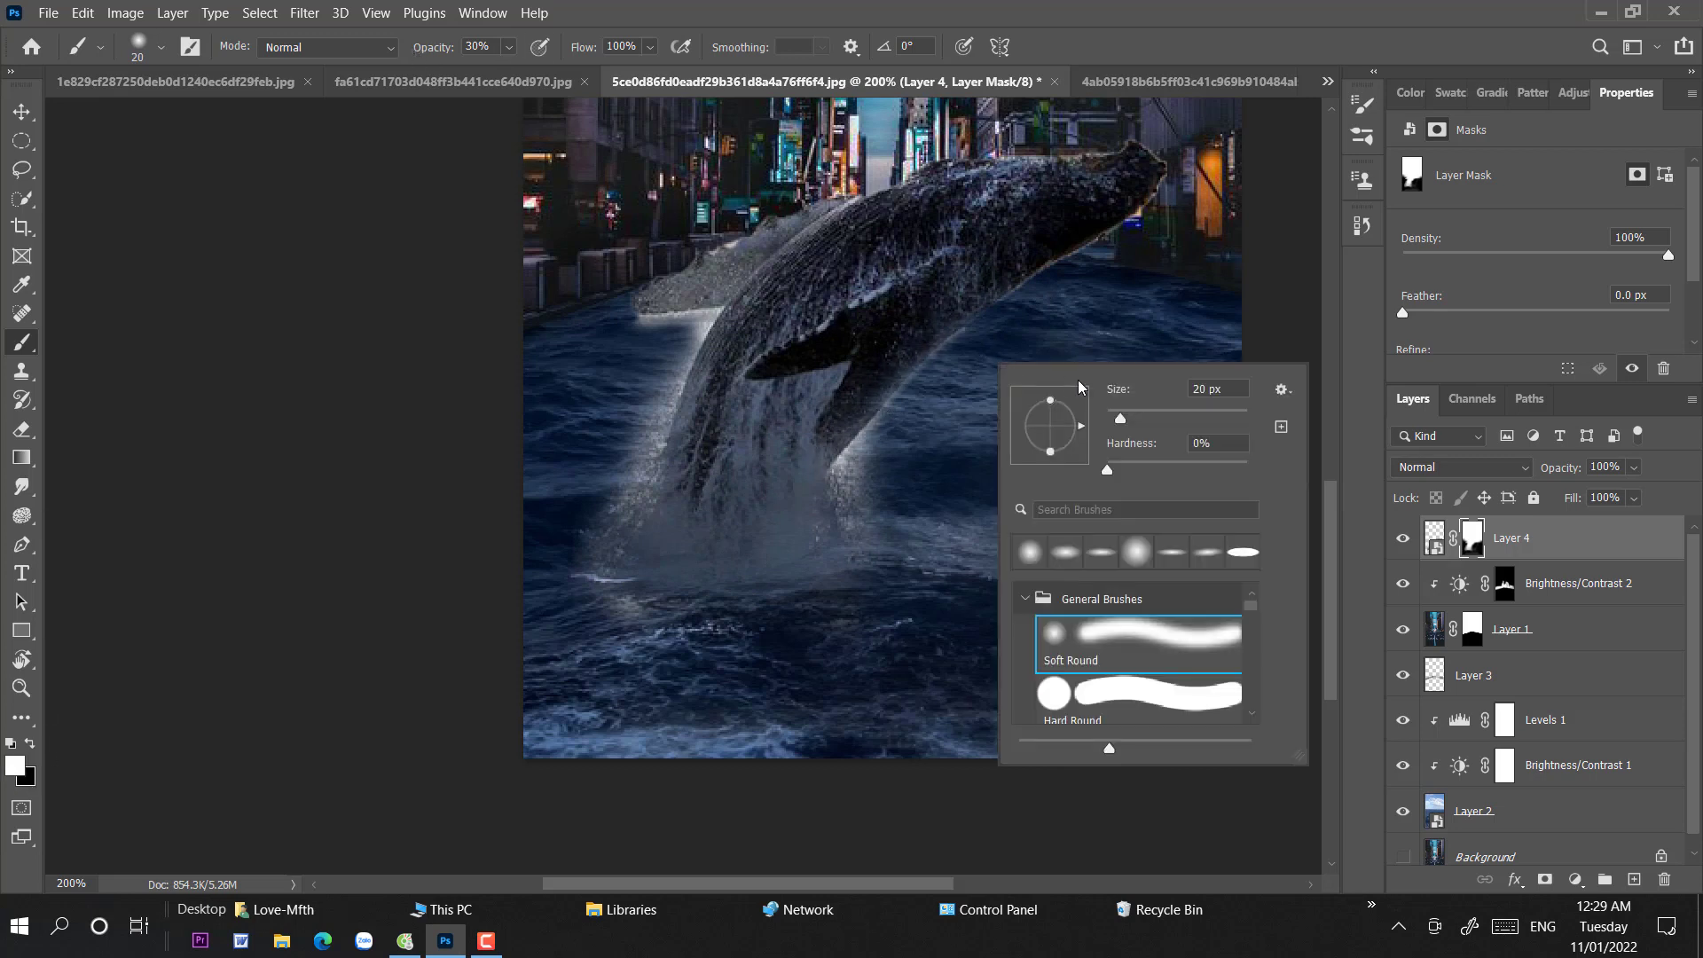
pyautogui.moveTo(1121, 419); pyautogui.dragTo(1084, 418)
pyautogui.click(31, 748)
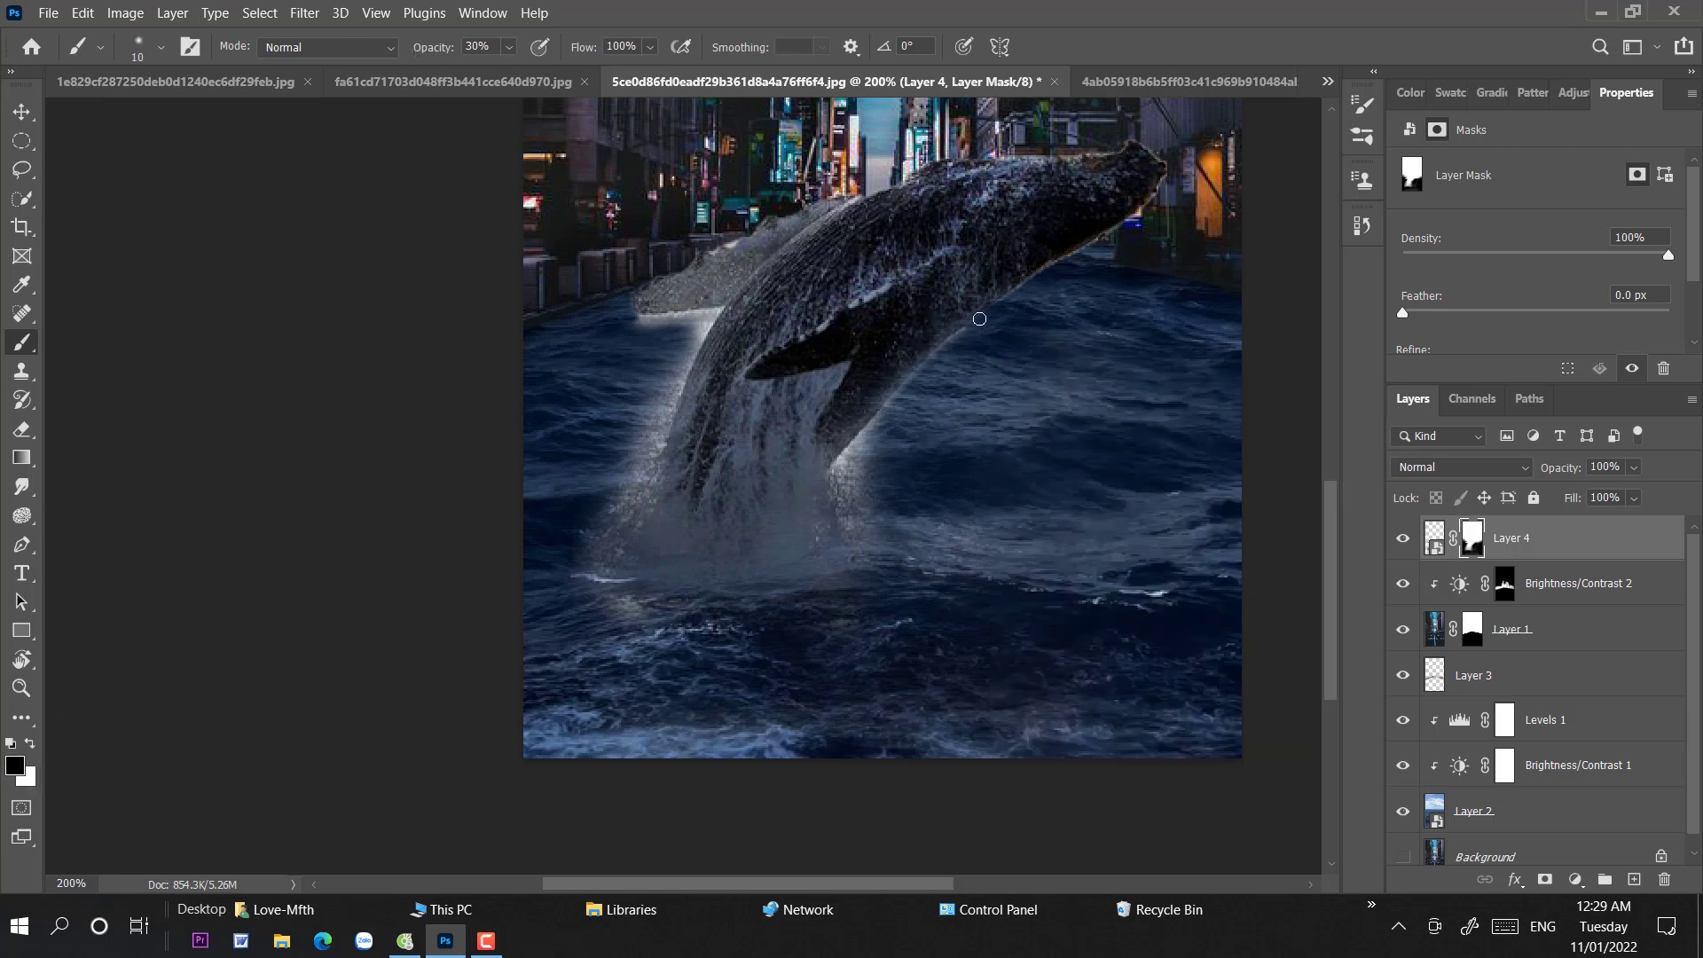
pyautogui.moveTo(875, 423); pyautogui.dragTo(841, 474)
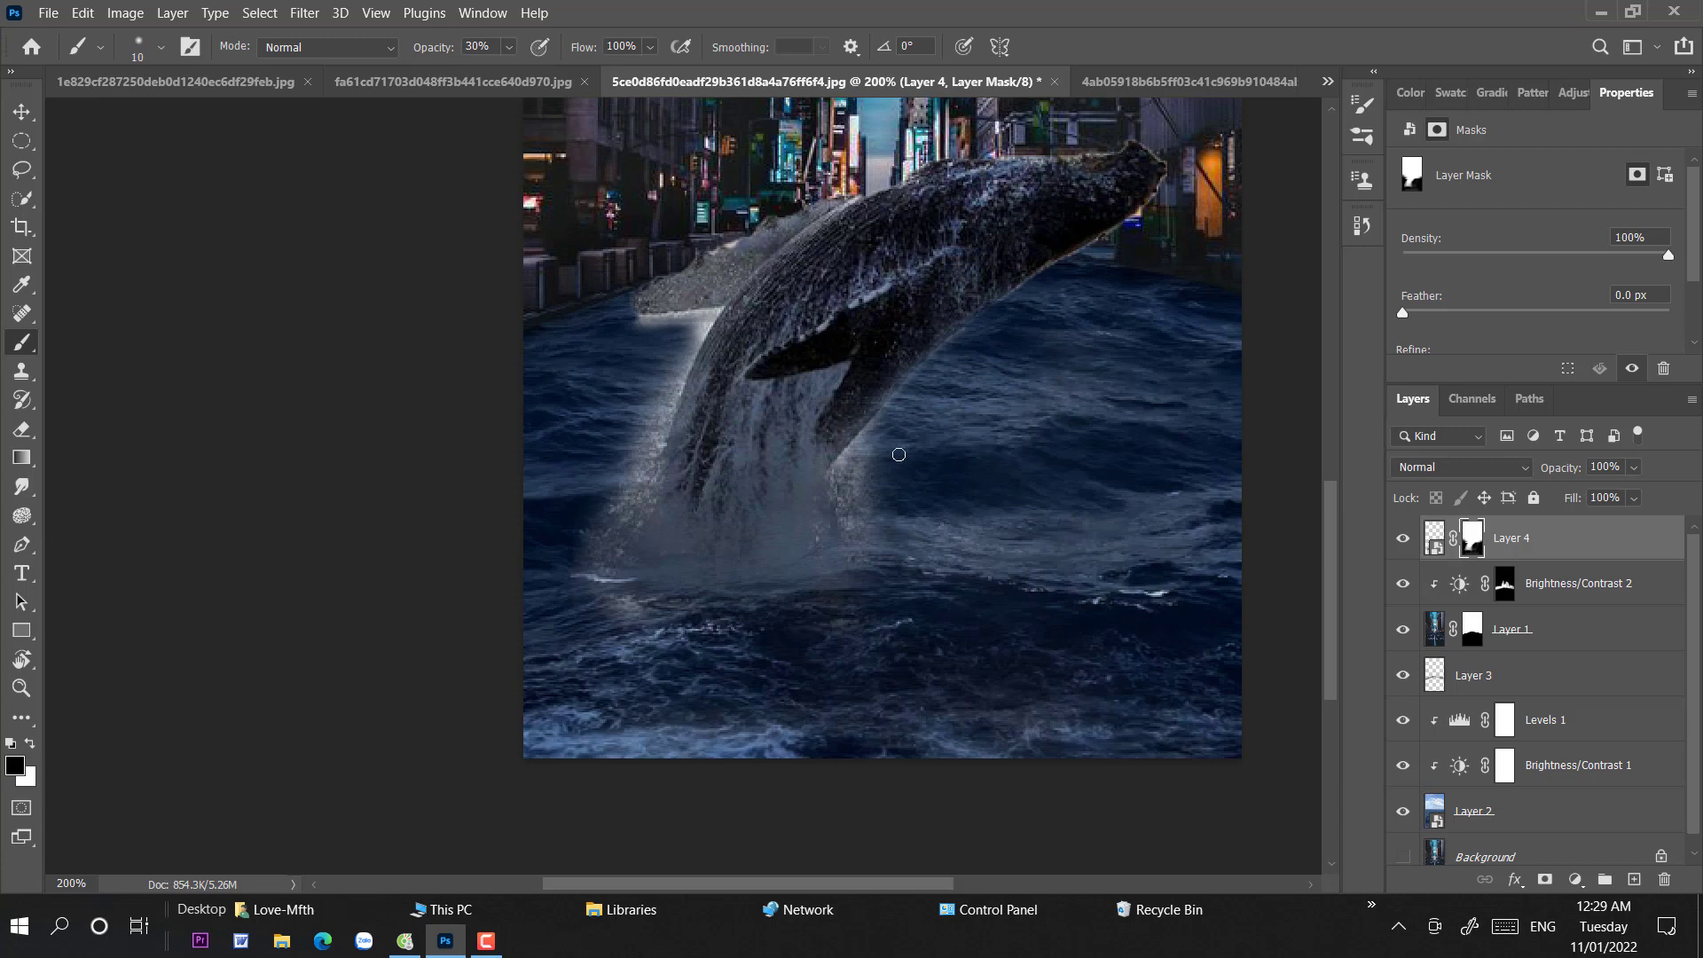
pyautogui.rightClick(875, 468)
pyautogui.moveTo(1038, 503); pyautogui.dragTo(1028, 505)
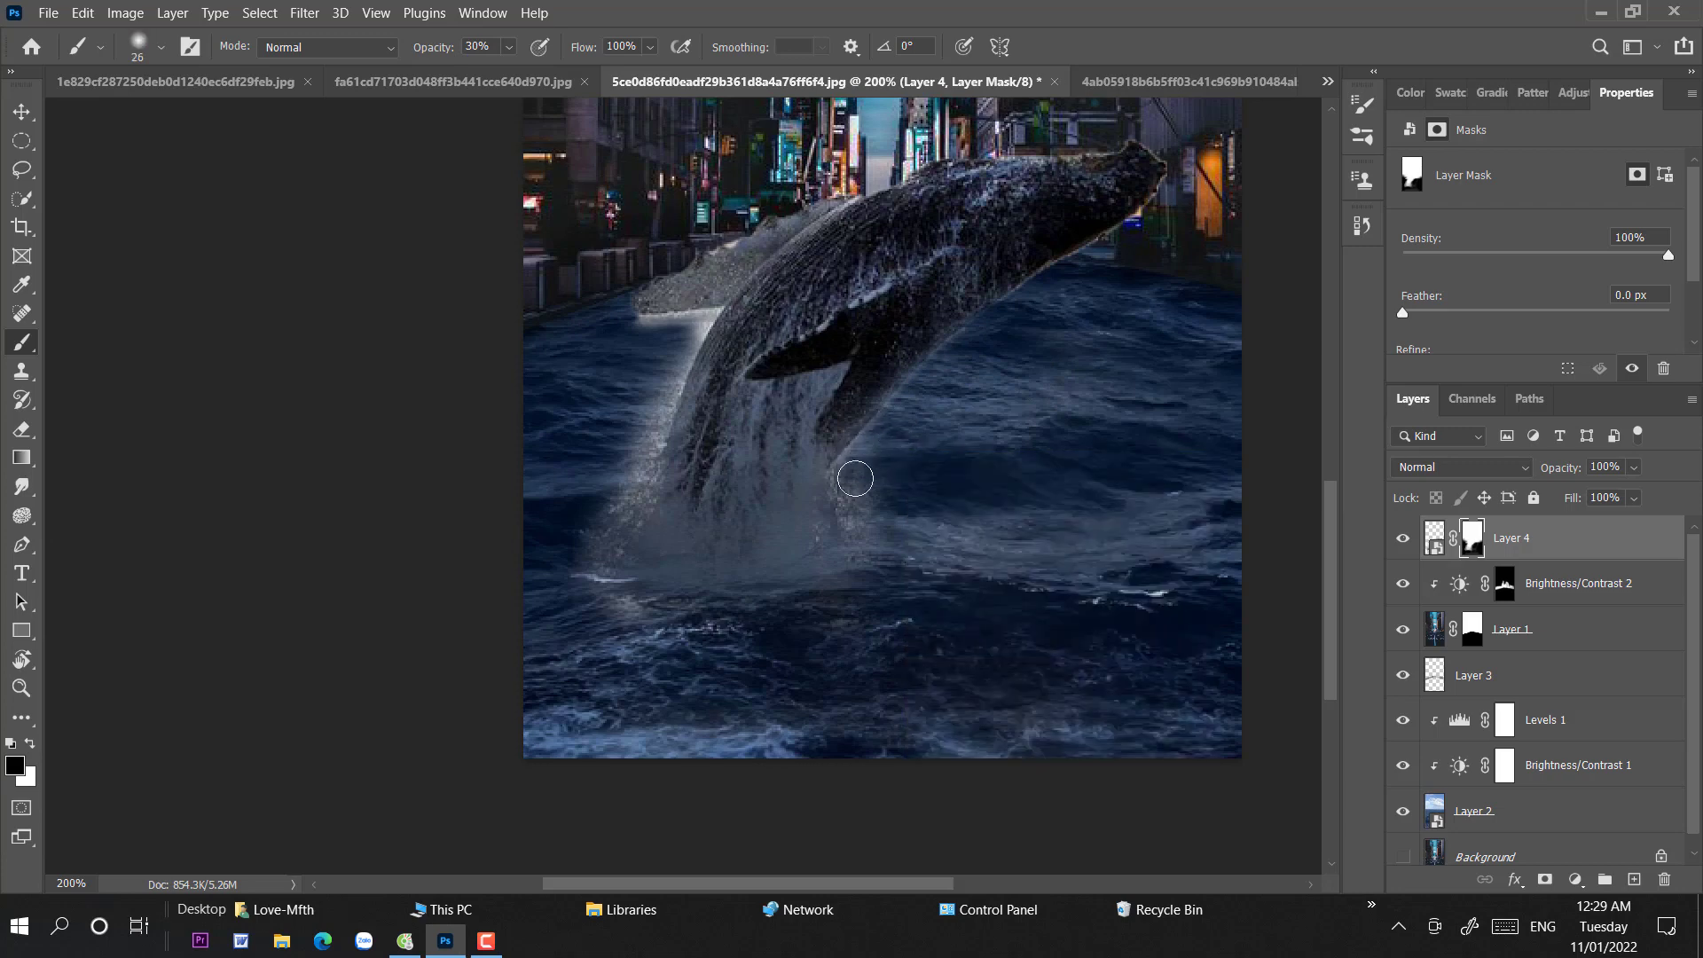
# - Mask out the bright fringe beneath the rear fin with a 12 px black brush and soften the splash's left edge at 28 px
pyautogui.rightClick(647, 322)
pyautogui.write('12')
pyautogui.press('Return')
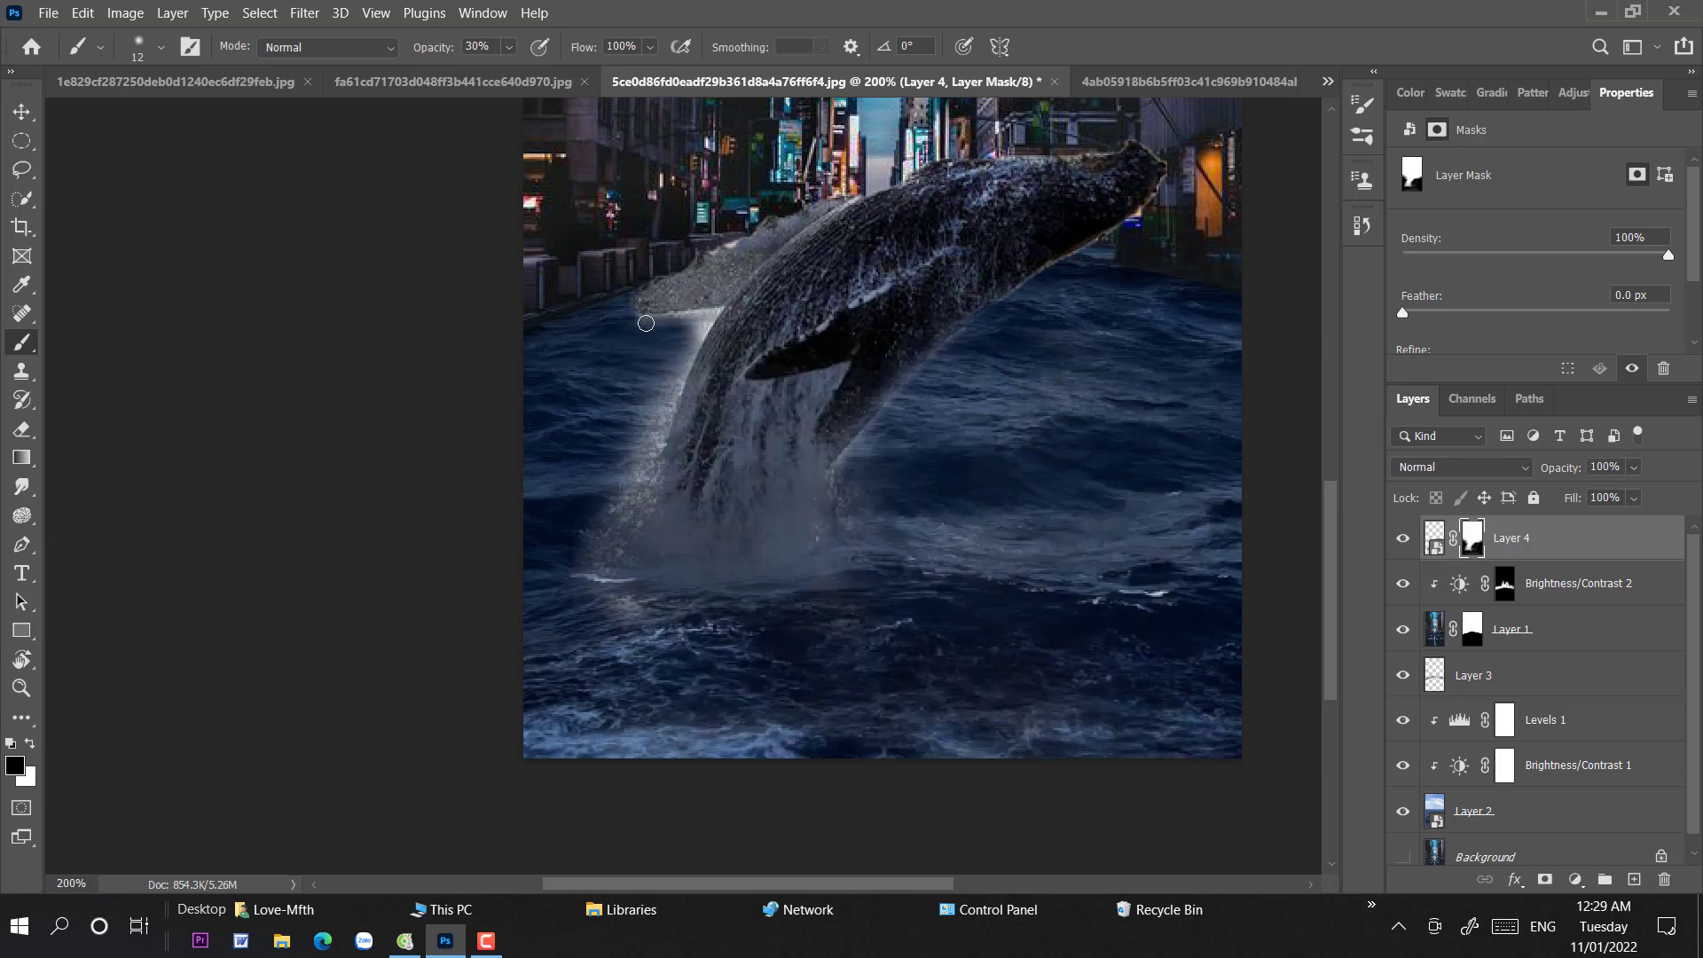
pyautogui.moveTo(720, 317)
pyautogui.mouseDown()
pyautogui.moveTo(635, 316)
pyautogui.moveTo(706, 320)
pyautogui.moveTo(683, 361)
pyautogui.moveTo(707, 323)
pyautogui.moveTo(660, 461)
pyautogui.mouseUp()
pyautogui.rightClick(668, 373)
pyautogui.write('28')
pyautogui.press('Return')
pyautogui.moveTo(654, 380)
pyautogui.mouseDown()
pyautogui.moveTo(670, 390)
pyautogui.moveTo(630, 472)
pyautogui.moveTo(612, 603)
pyautogui.mouseUp()
# - Refine the fine edges of the whale's mask with a 4 px black brush
pyautogui.rightClick(661, 396)
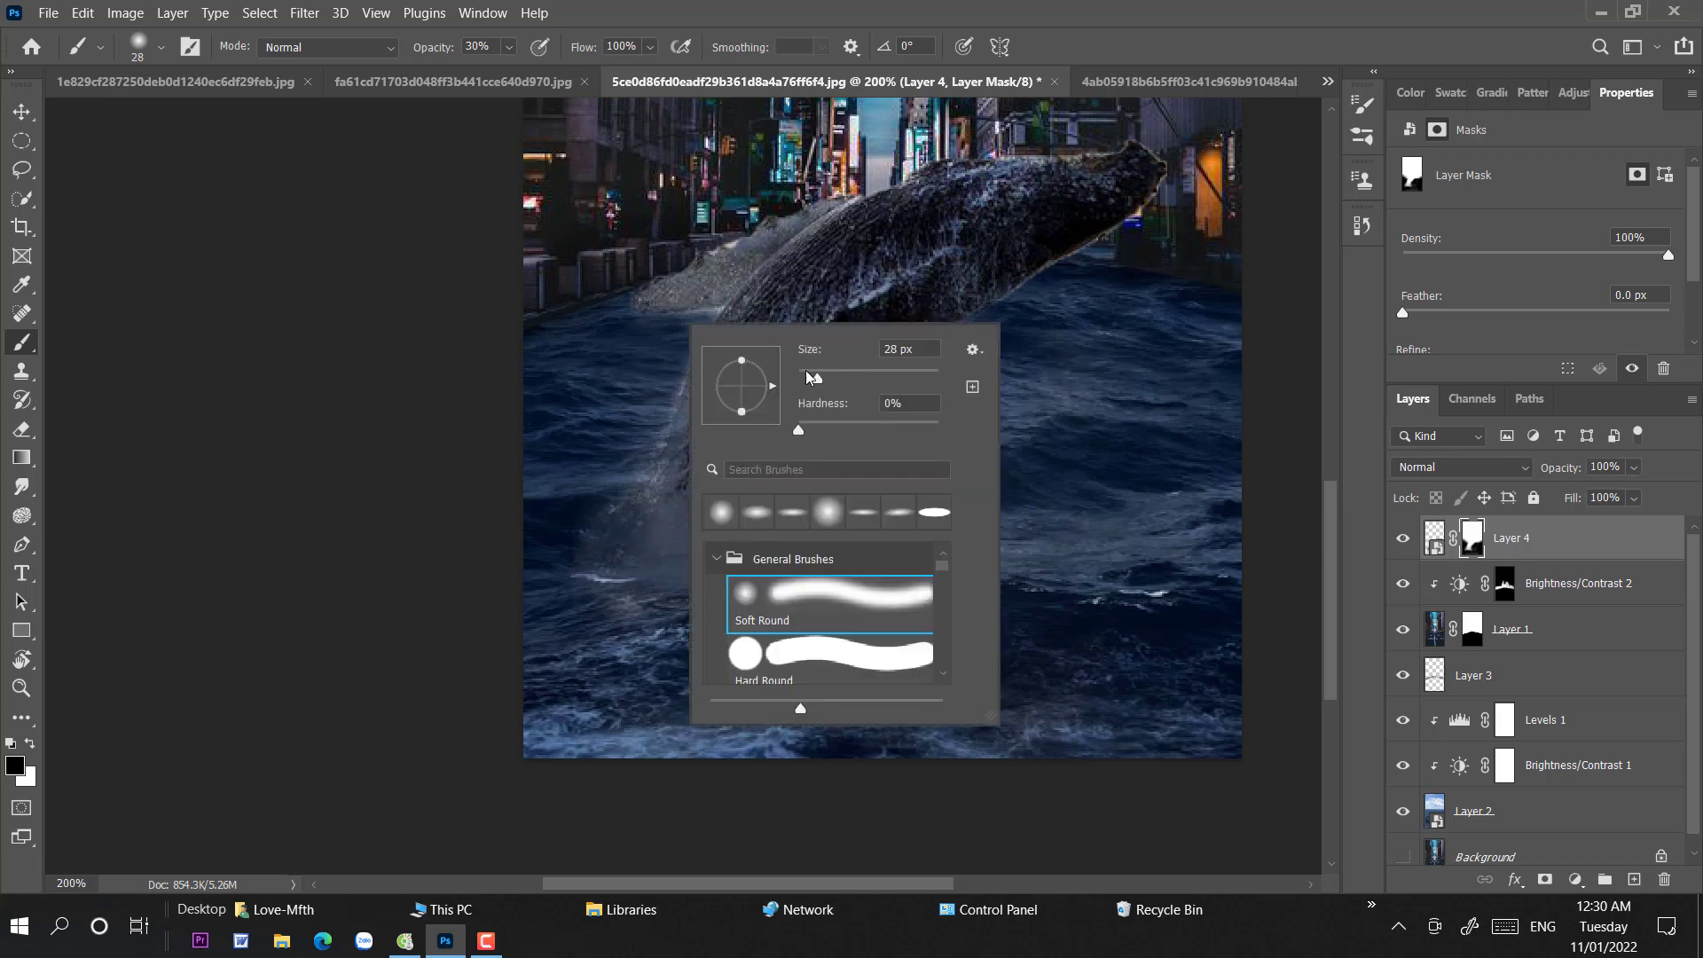
pyautogui.write('4')
pyautogui.press('Return')
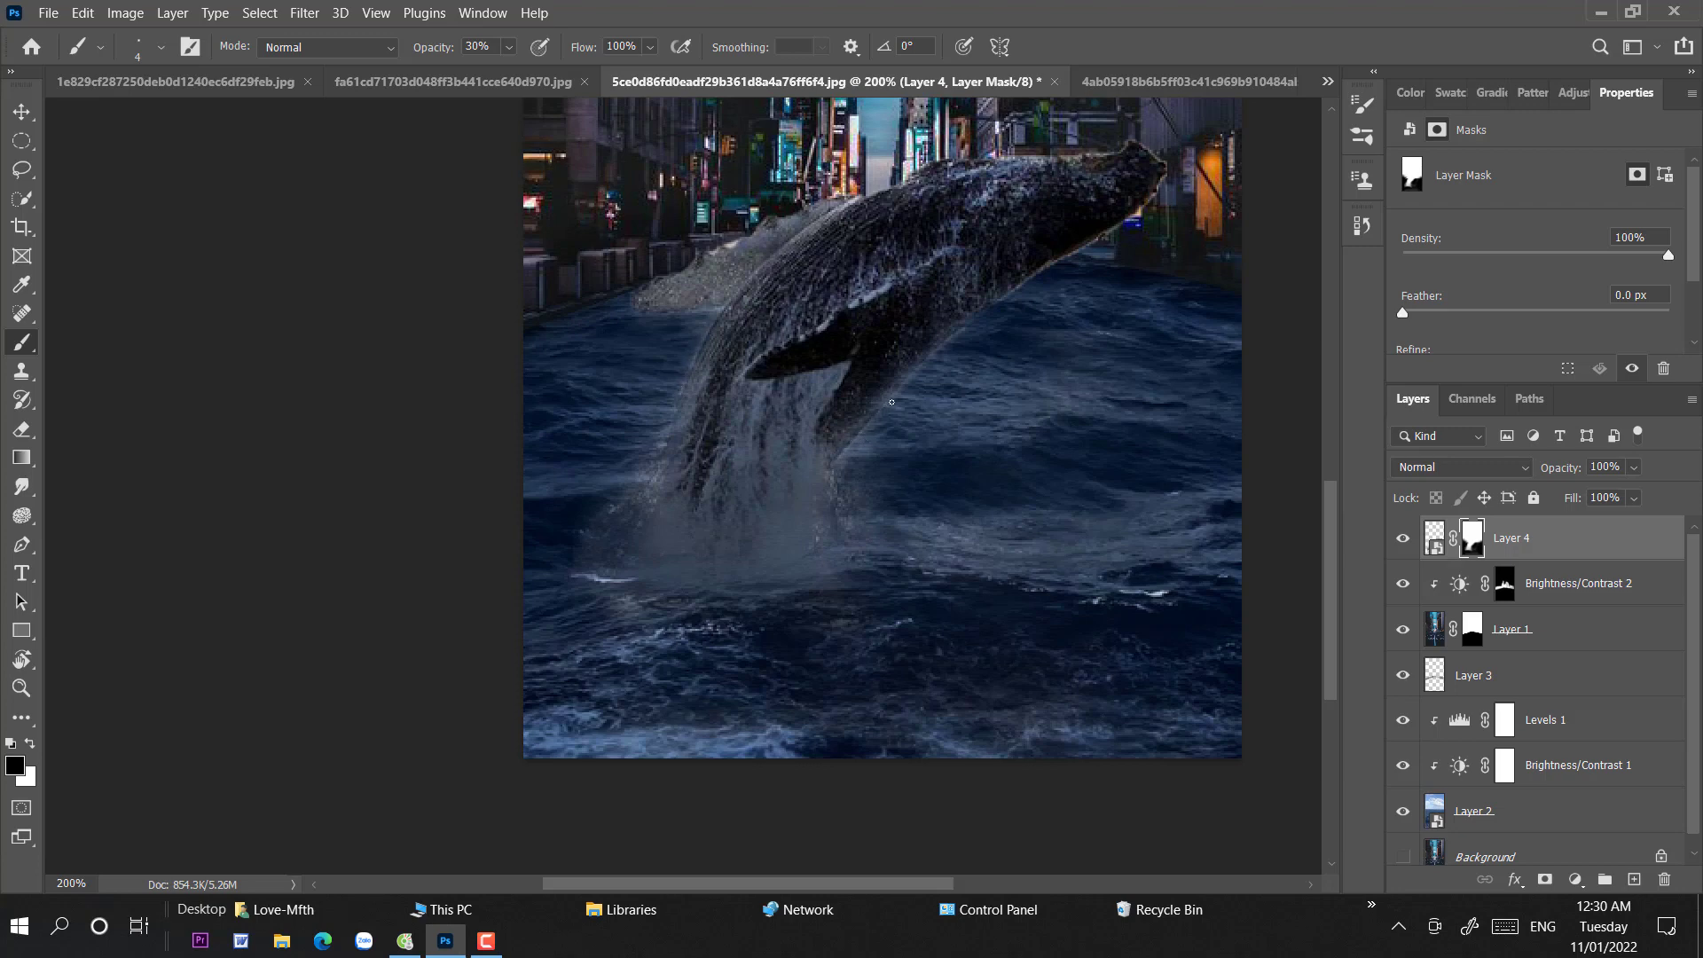
pyautogui.press('v')
pyautogui.hotkey('ctrl', '0')
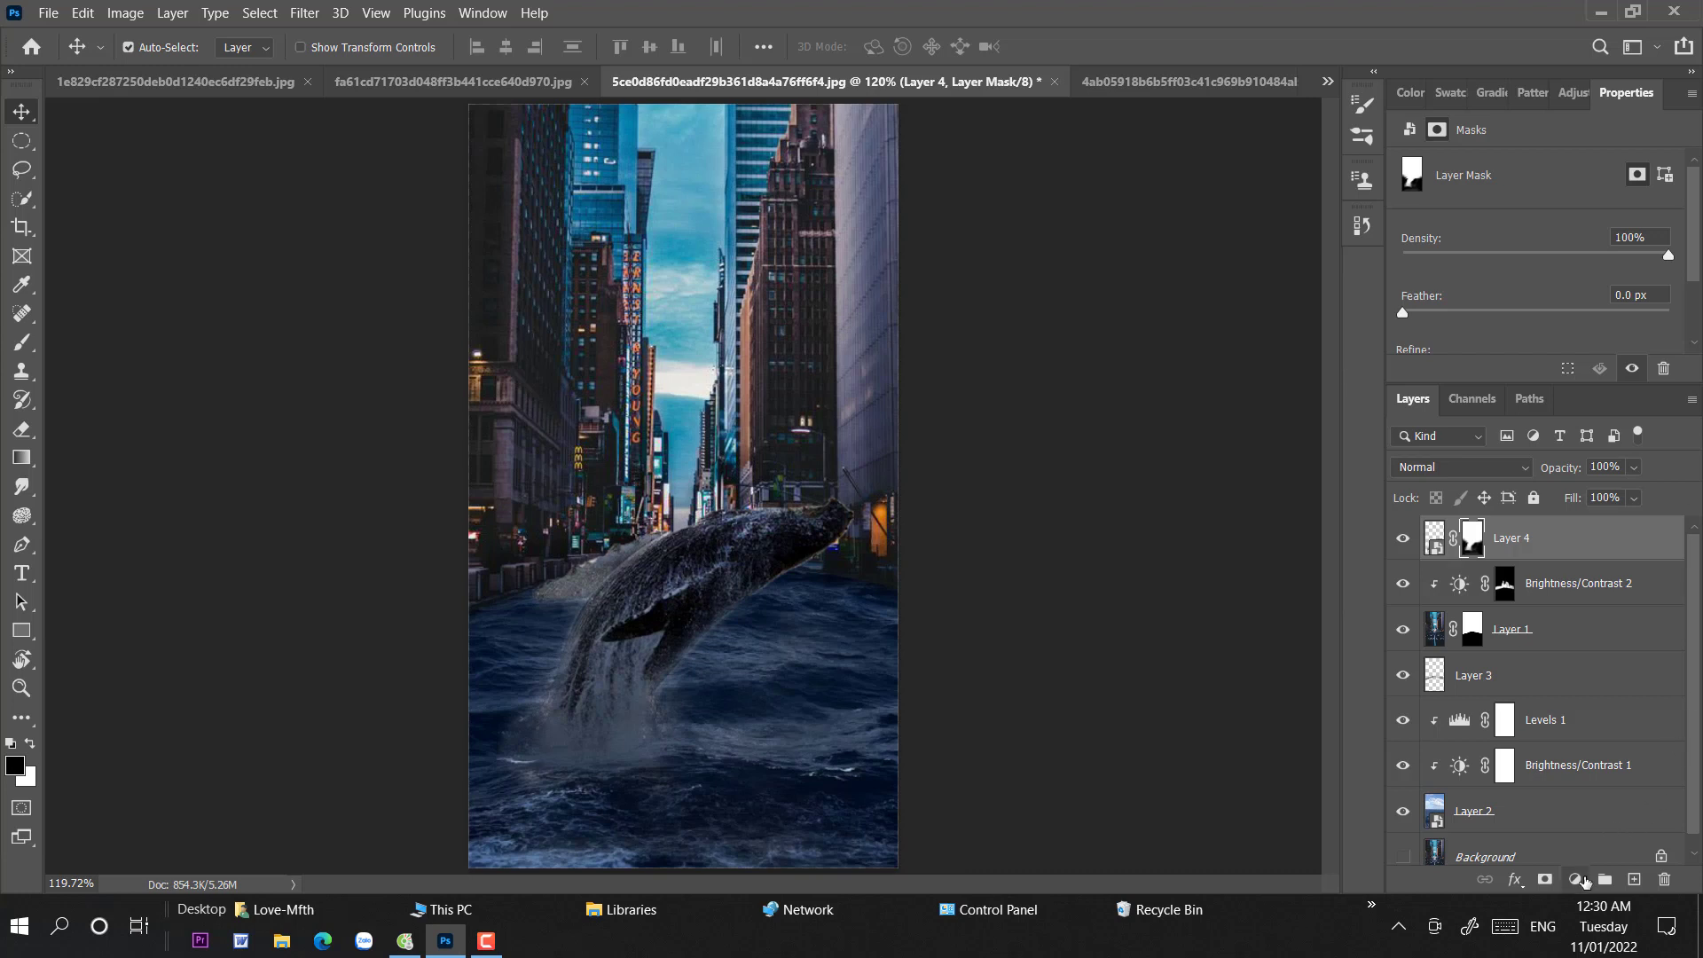
# - Add a Brightness/Contrast adjustment clipped to the whale layer with brightness at -20
pyautogui.click(1576, 879)
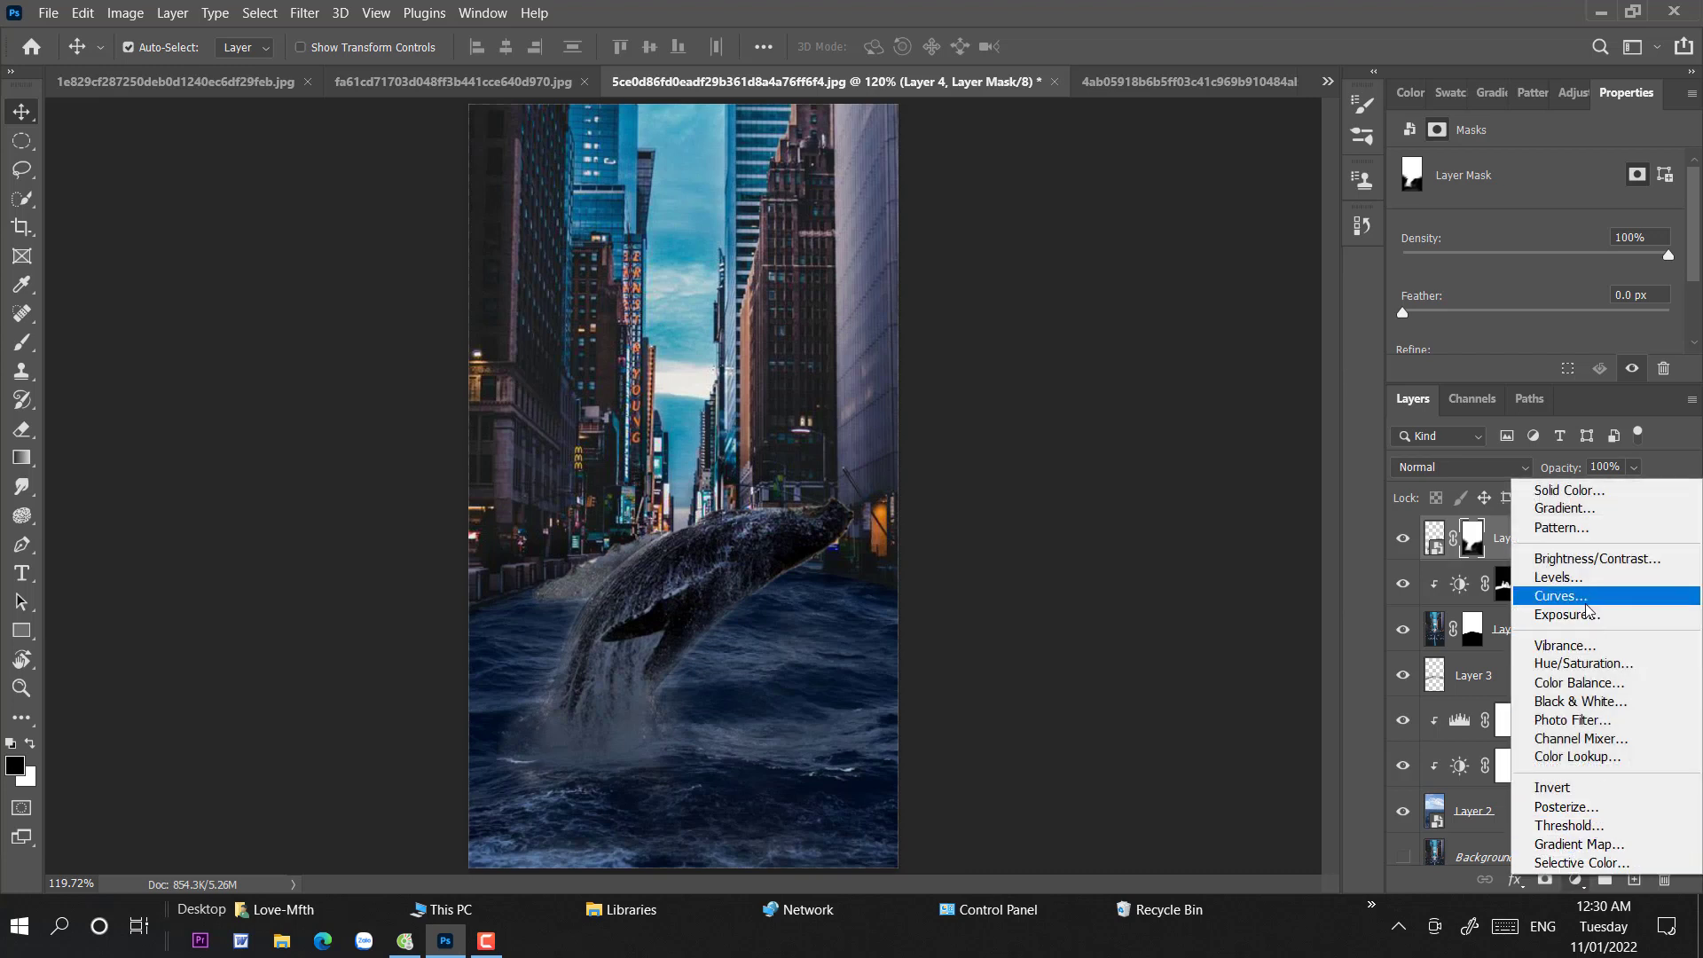
pyautogui.click(1597, 558)
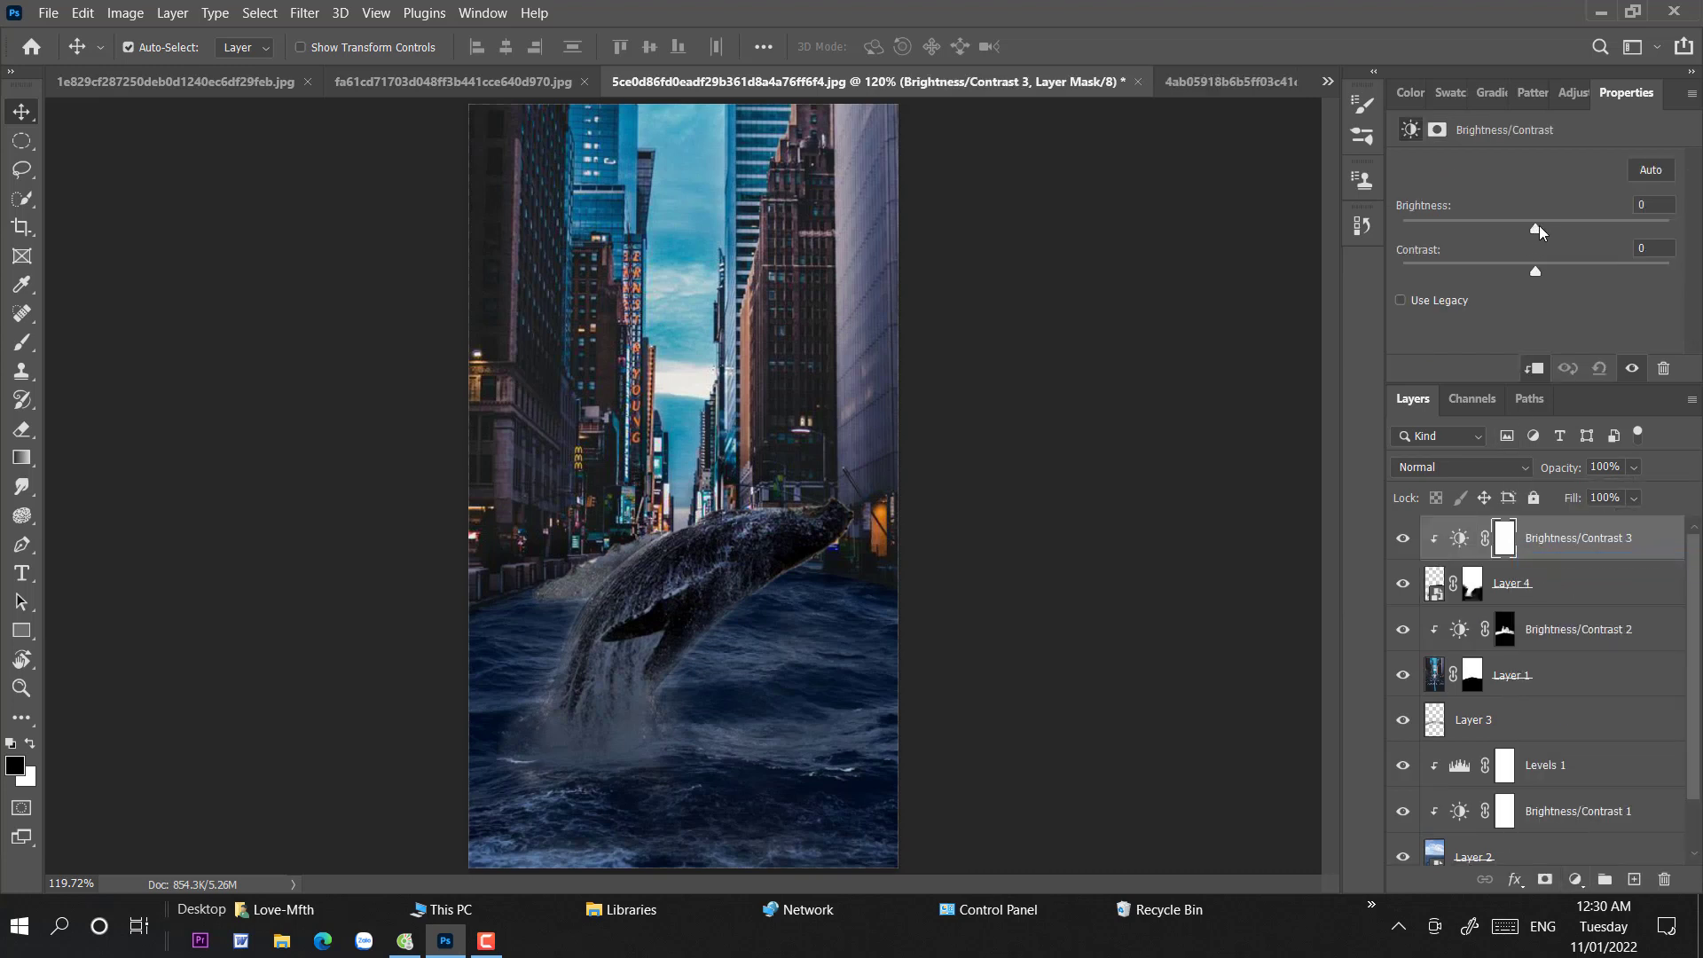
pyautogui.moveTo(1539, 226)
pyautogui.mouseDown()
pyautogui.moveTo(1478, 229)
pyautogui.moveTo(1518, 230)
pyautogui.mouseUp()
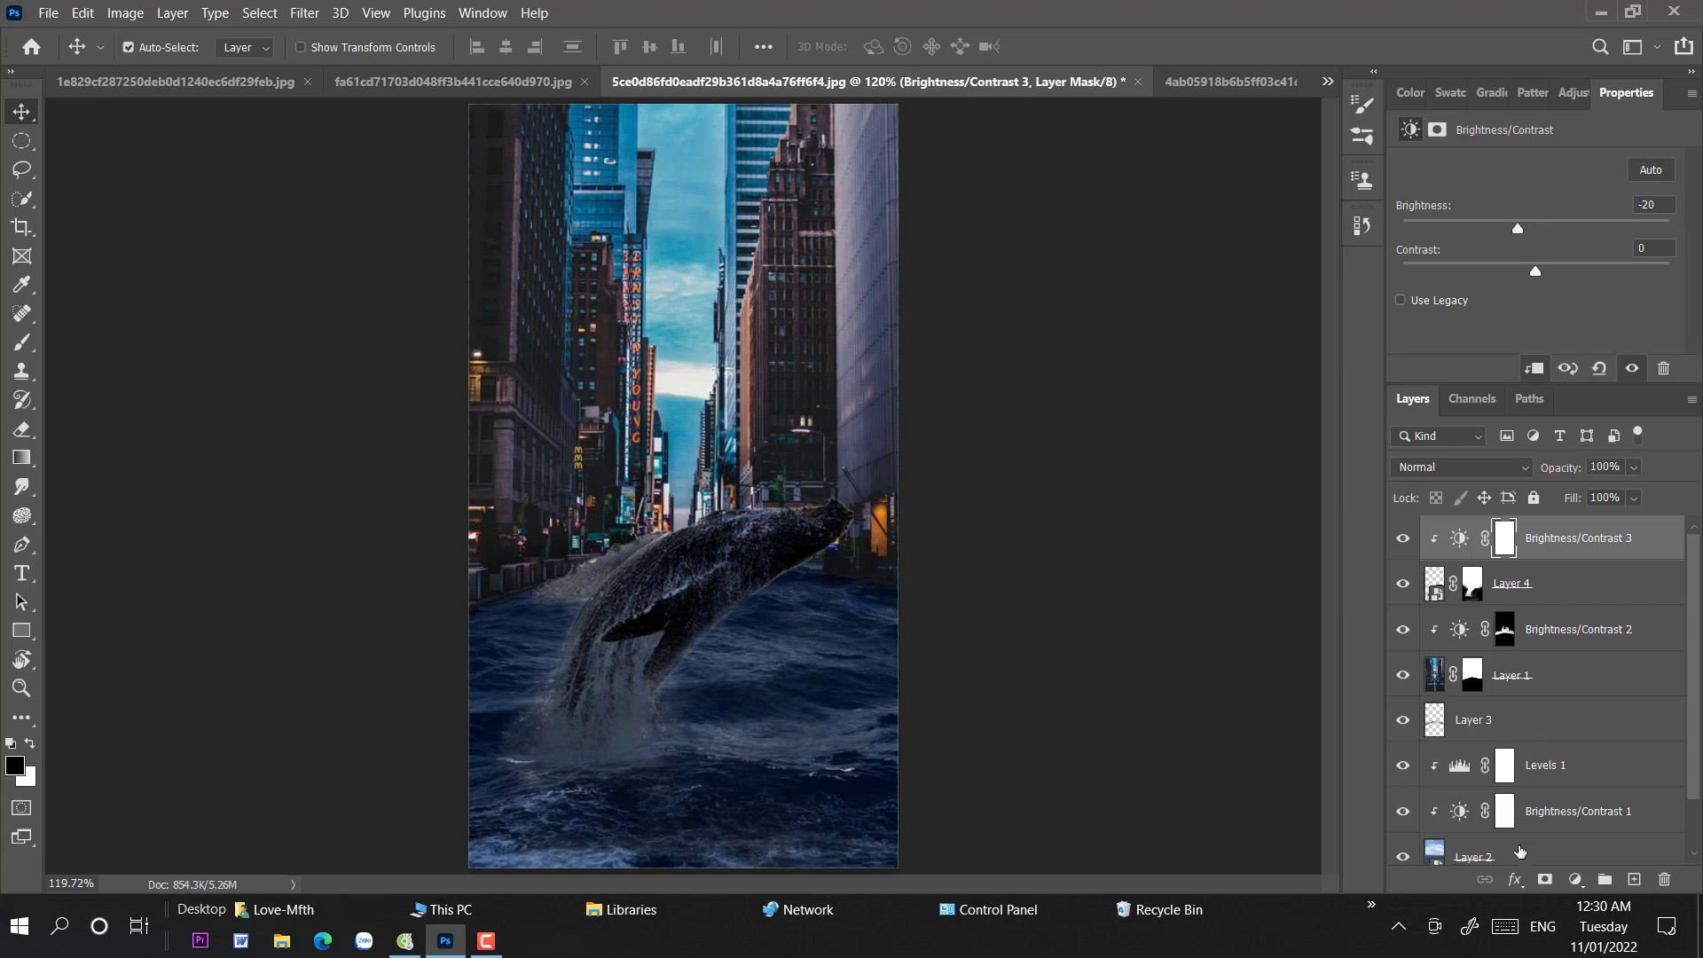
pyautogui.hotkey('ctrl', '1')
# - Add a Hue/Saturation adjustment clipped to the whale and raise its saturation strongly
pyautogui.click(1575, 879)
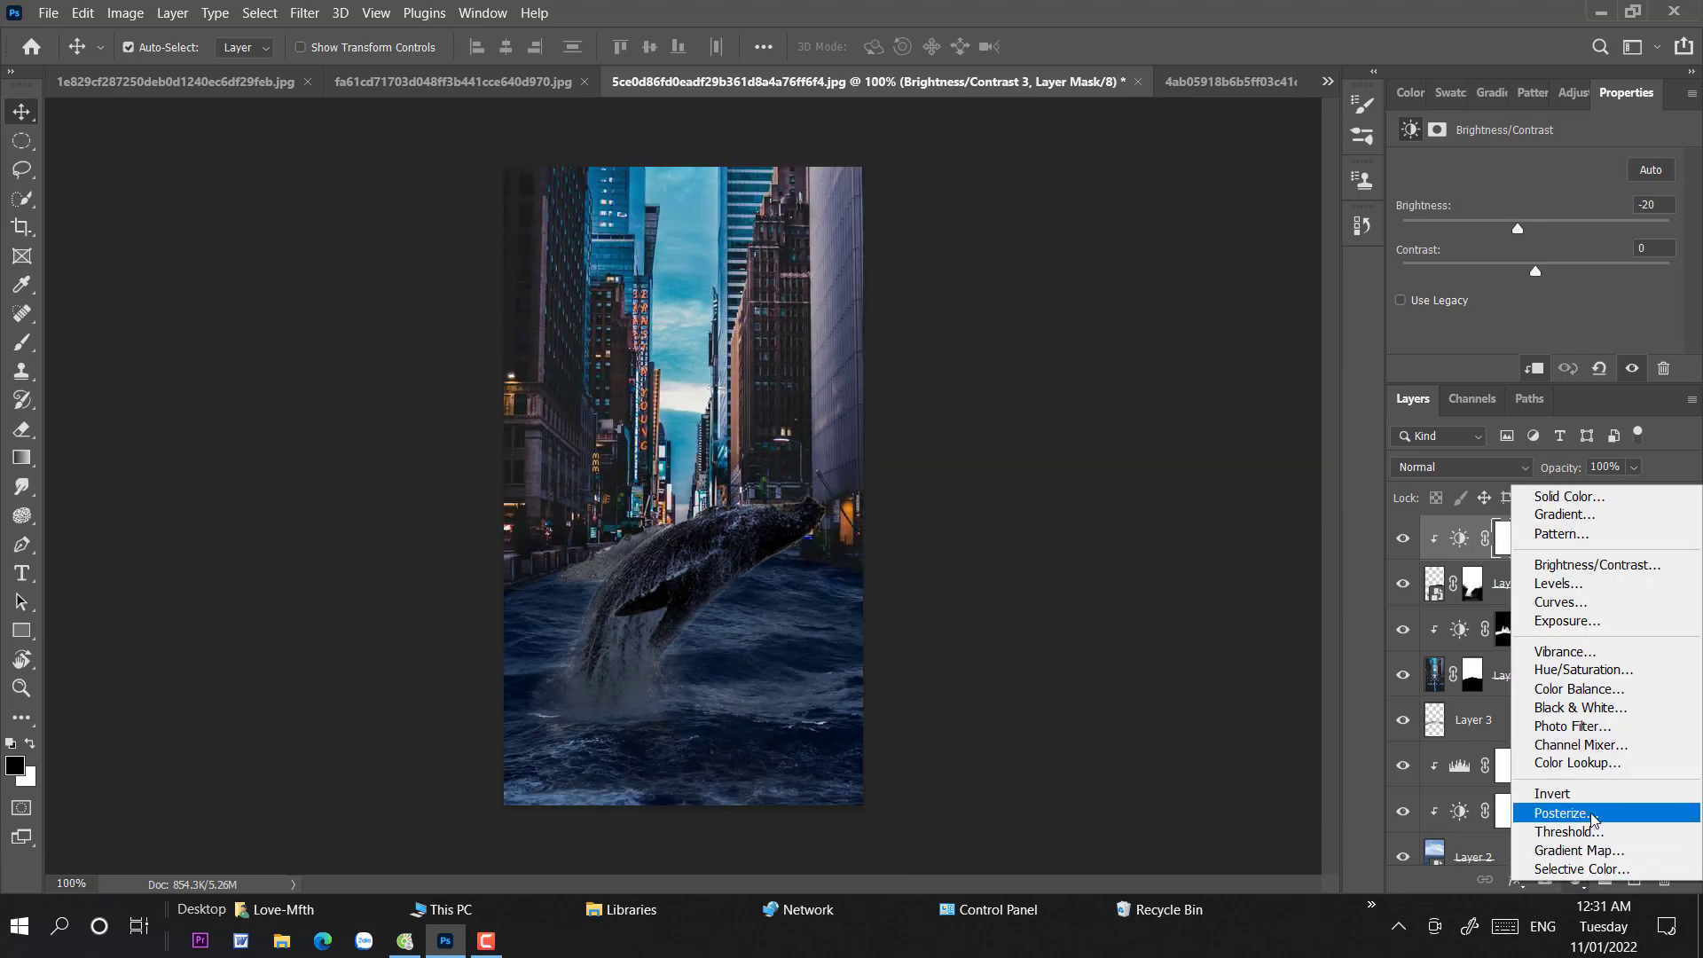
pyautogui.click(1583, 669)
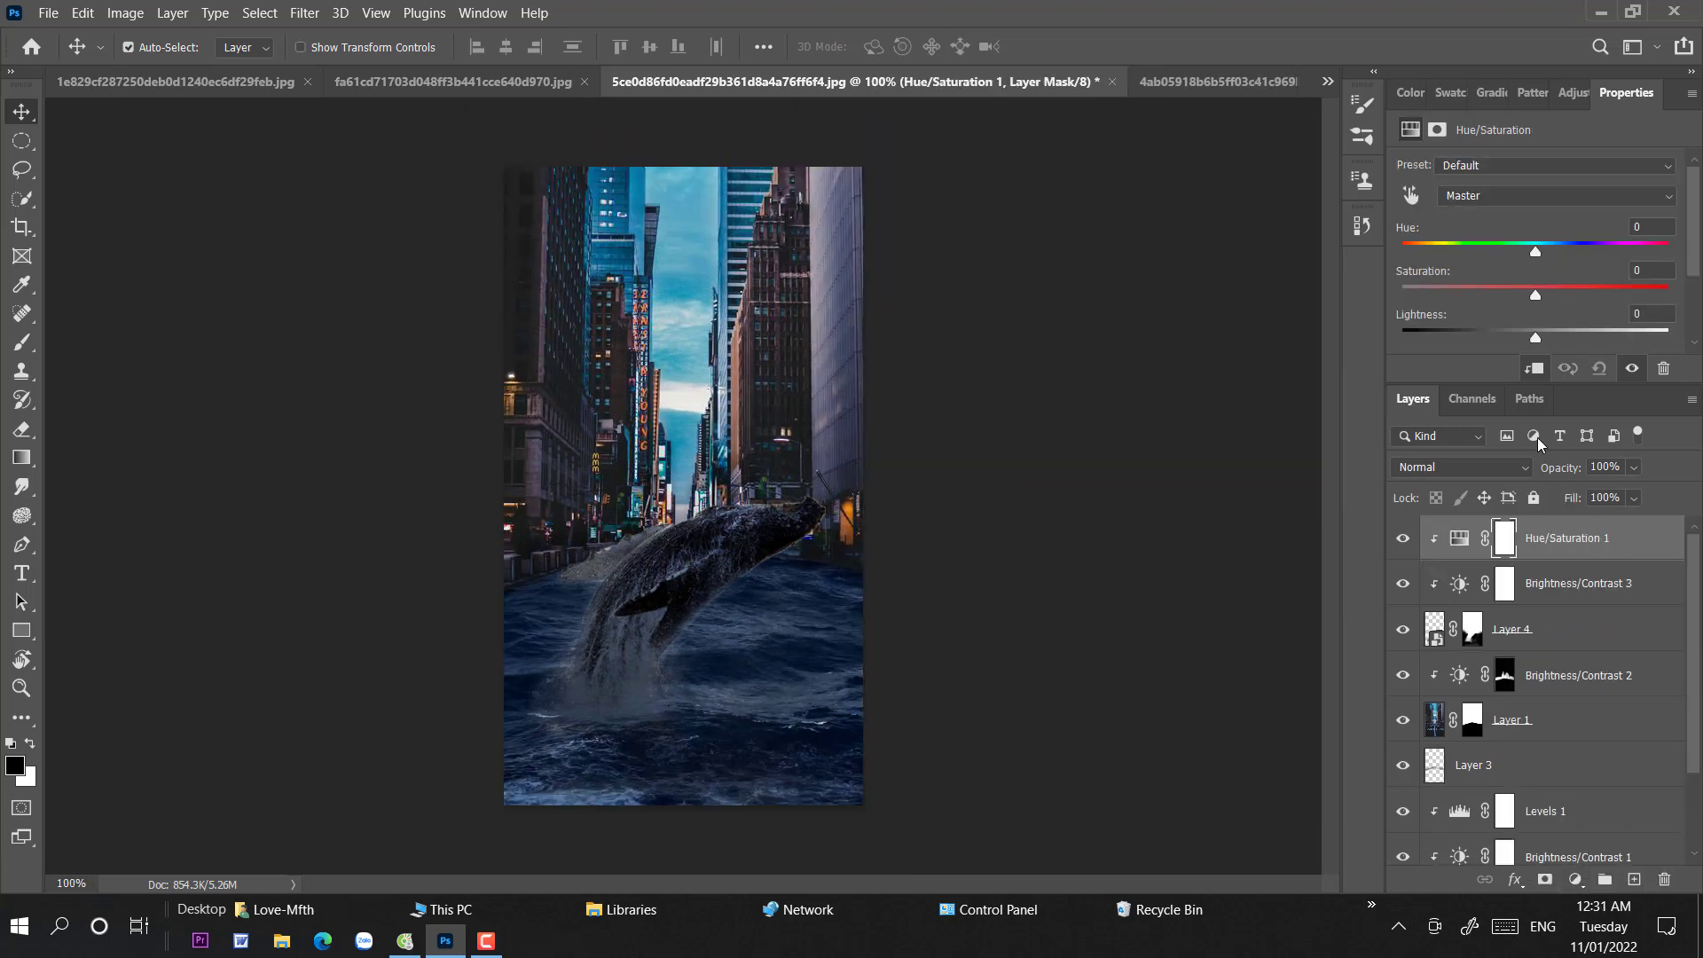
pyautogui.moveTo(1534, 298); pyautogui.dragTo(1611, 295)
pyautogui.click(1652, 269)
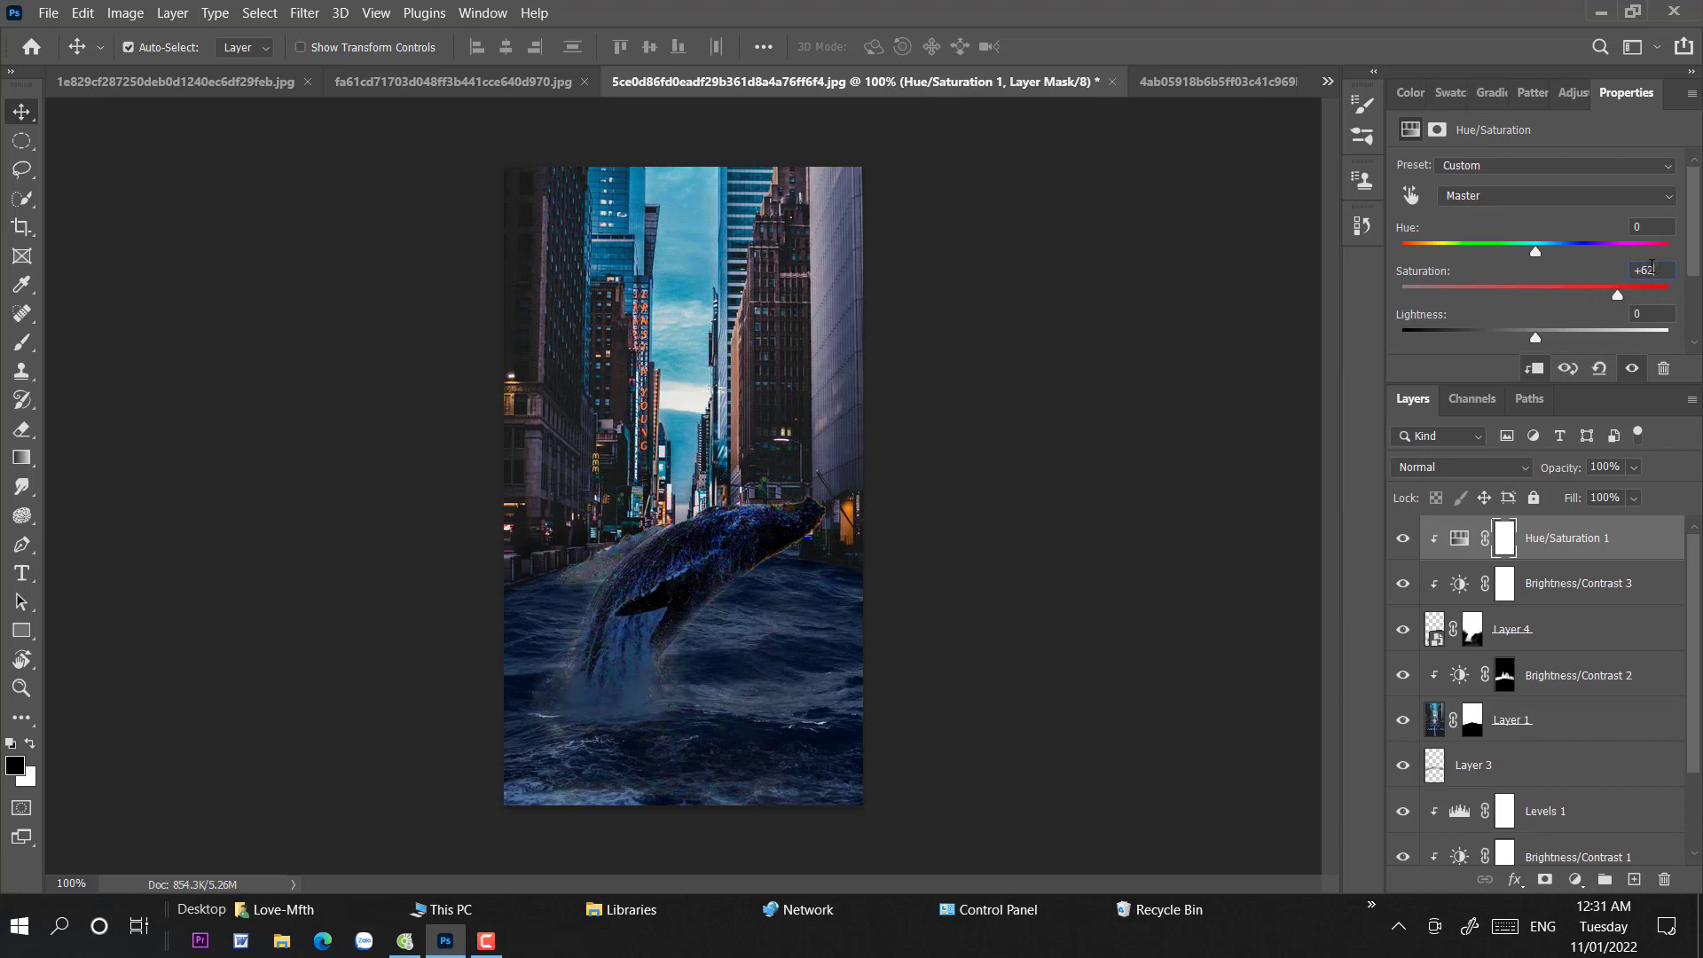
pyautogui.write('0')
pyautogui.moveTo(1535, 296); pyautogui.dragTo(1615, 306)
# - Shift the whale's hue slightly toward violet in its Hue/Saturation adjustment
pyautogui.click(1535, 253)
pyautogui.moveTo(1547, 252); pyautogui.dragTo(1380, 253)
pyautogui.doubleClick(1651, 227)
pyautogui.write('0')
pyautogui.moveTo(1537, 257); pyautogui.dragTo(1551, 257)
pyautogui.click(1550, 251)
pyautogui.click(1549, 255)
# - Add a Color Balance adjustment clipped to the whale and shift its midtones toward blue
pyautogui.click(1575, 879)
pyautogui.click(1568, 692)
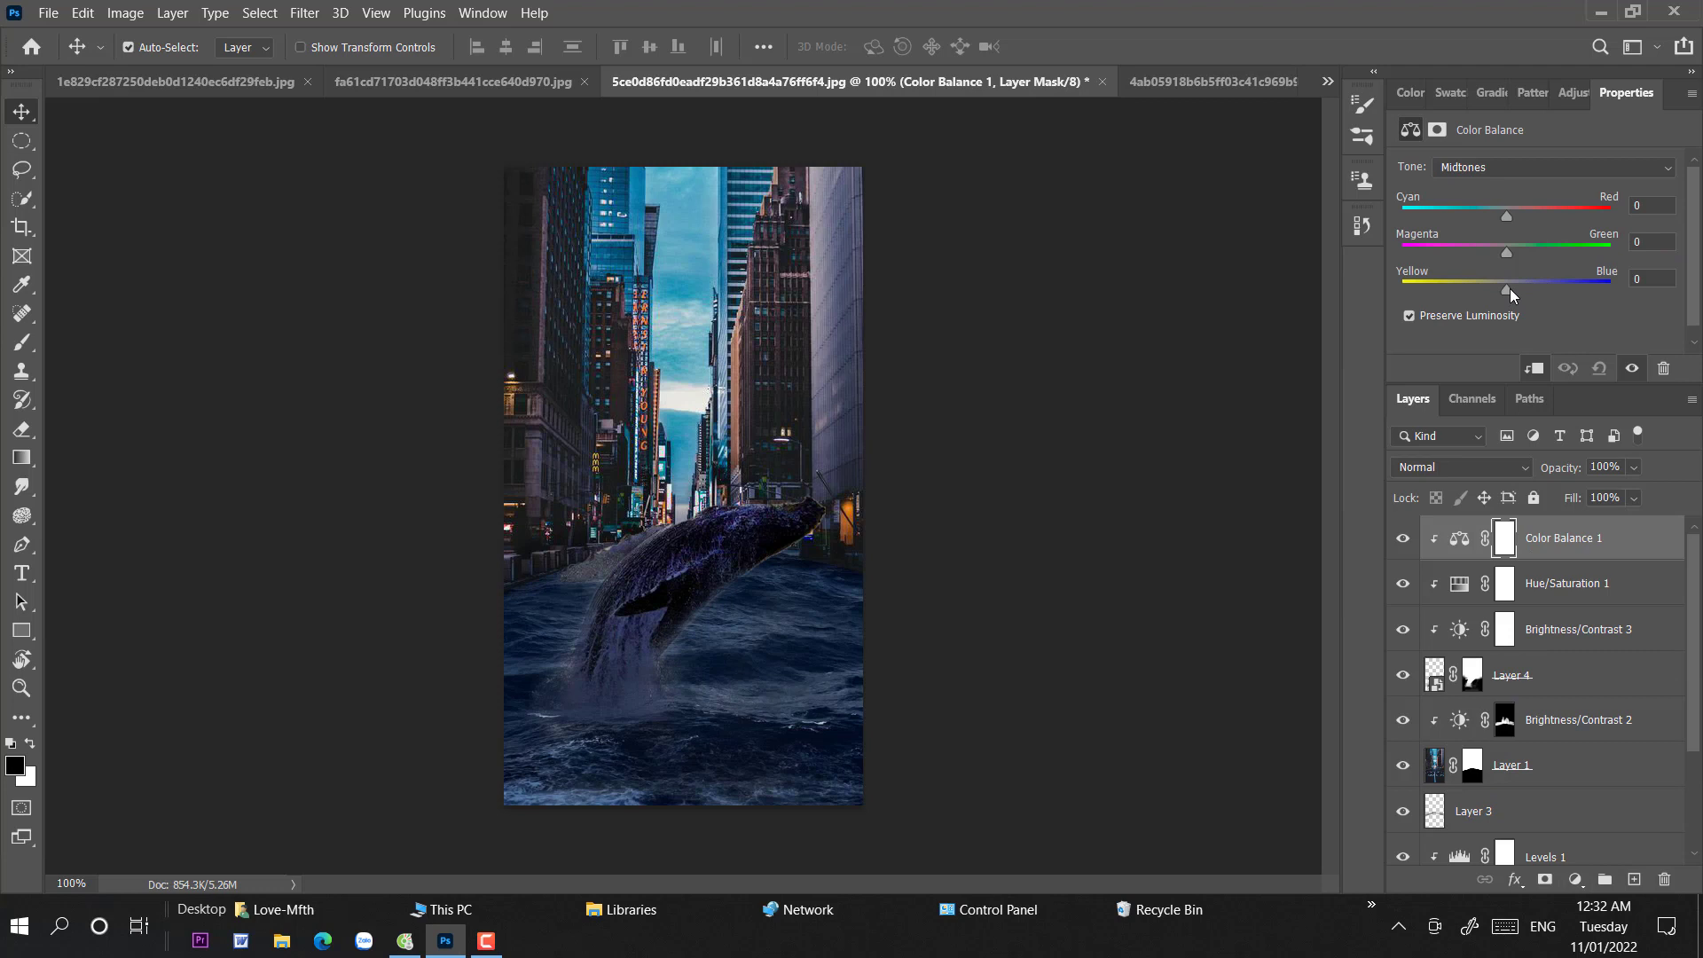
pyautogui.moveTo(1506, 251); pyautogui.dragTo(1503, 213)
# - Change the whale's Brightness/Contrast adjustment to brightness -47 and contrast -2
pyautogui.click(1588, 629)
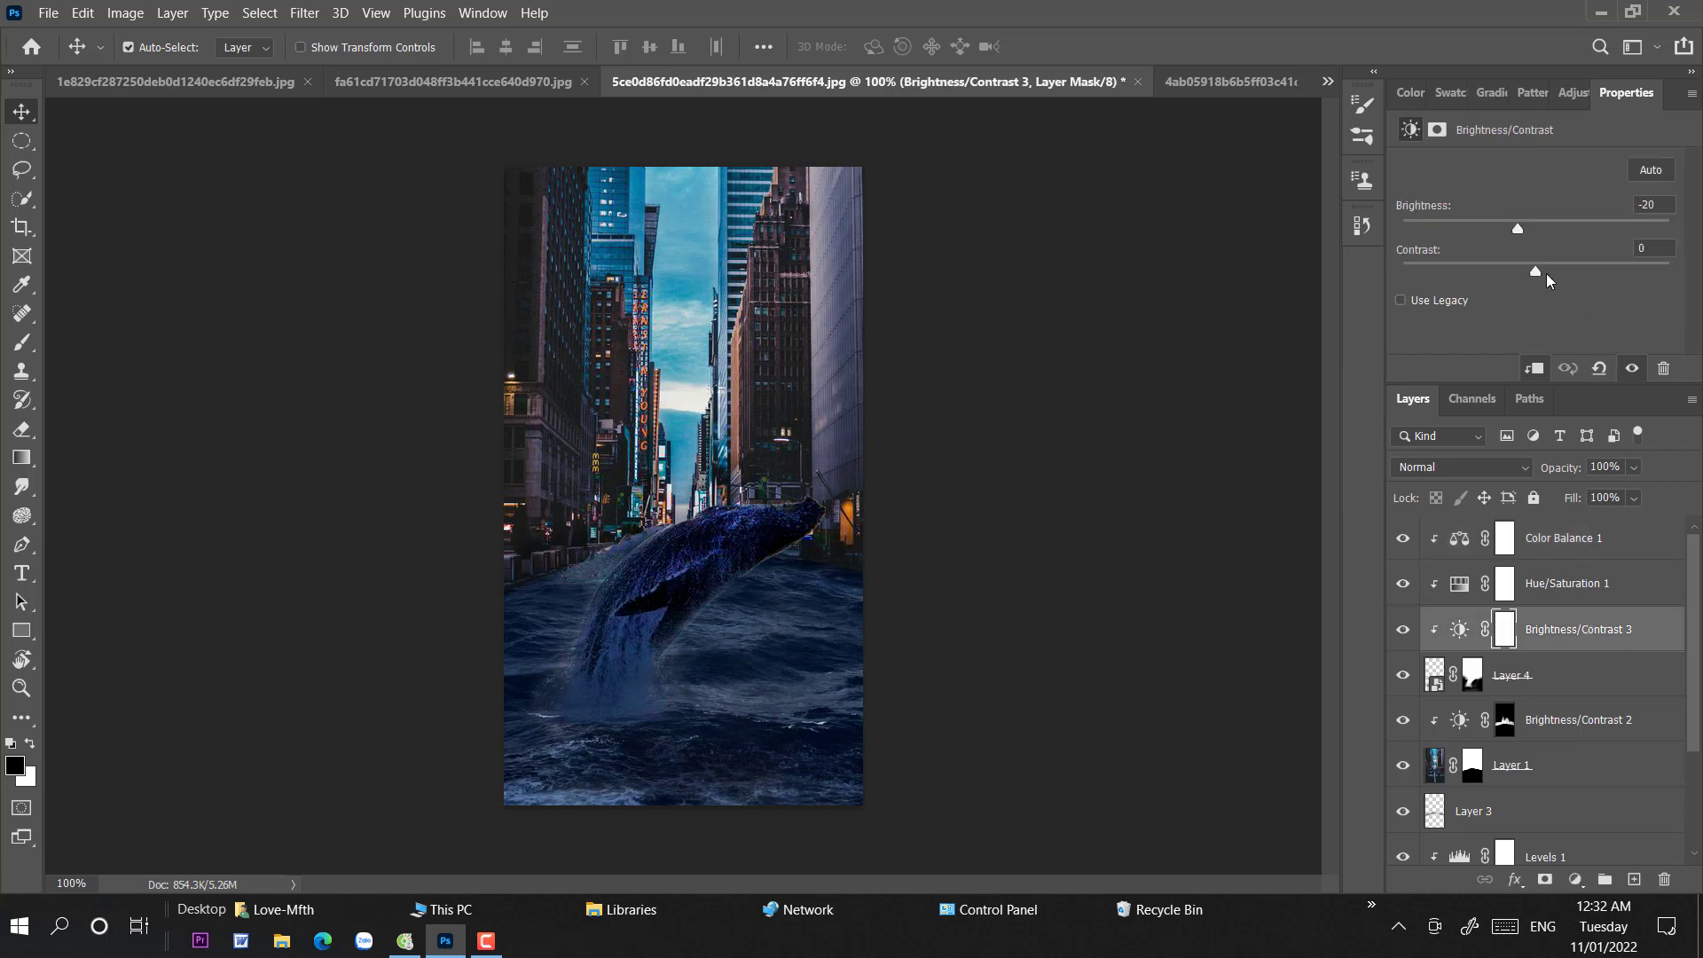
pyautogui.moveTo(1554, 270); pyautogui.dragTo(1488, 230)
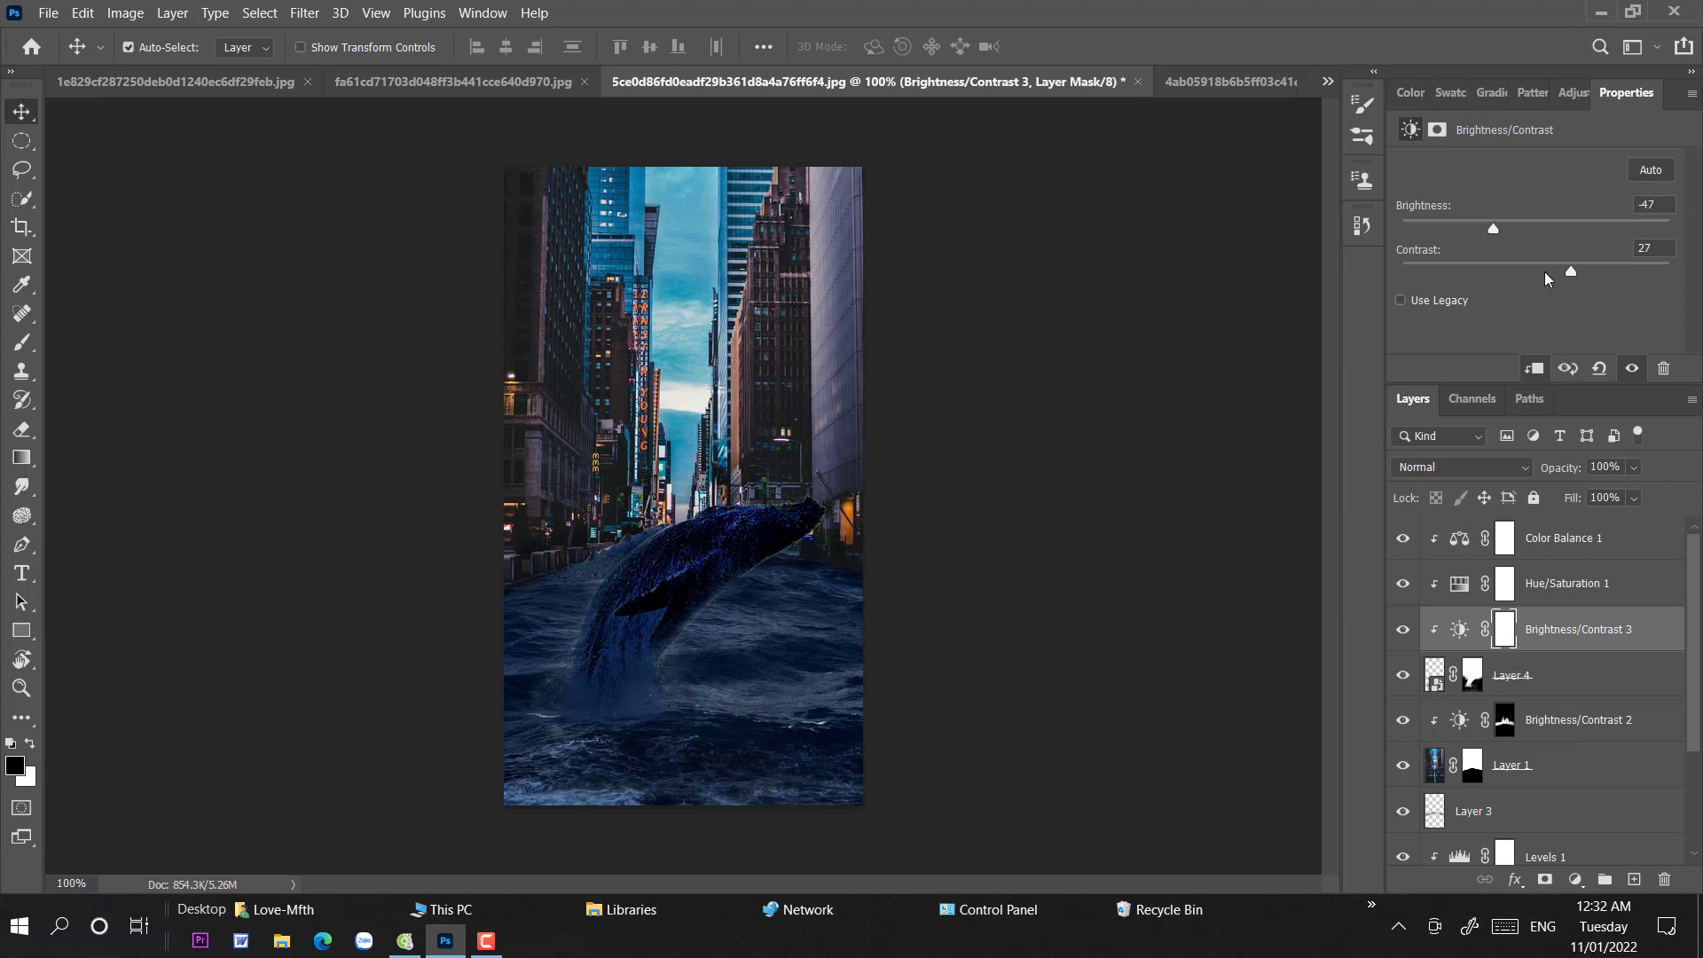
pyautogui.moveTo(1572, 269); pyautogui.dragTo(1530, 269)
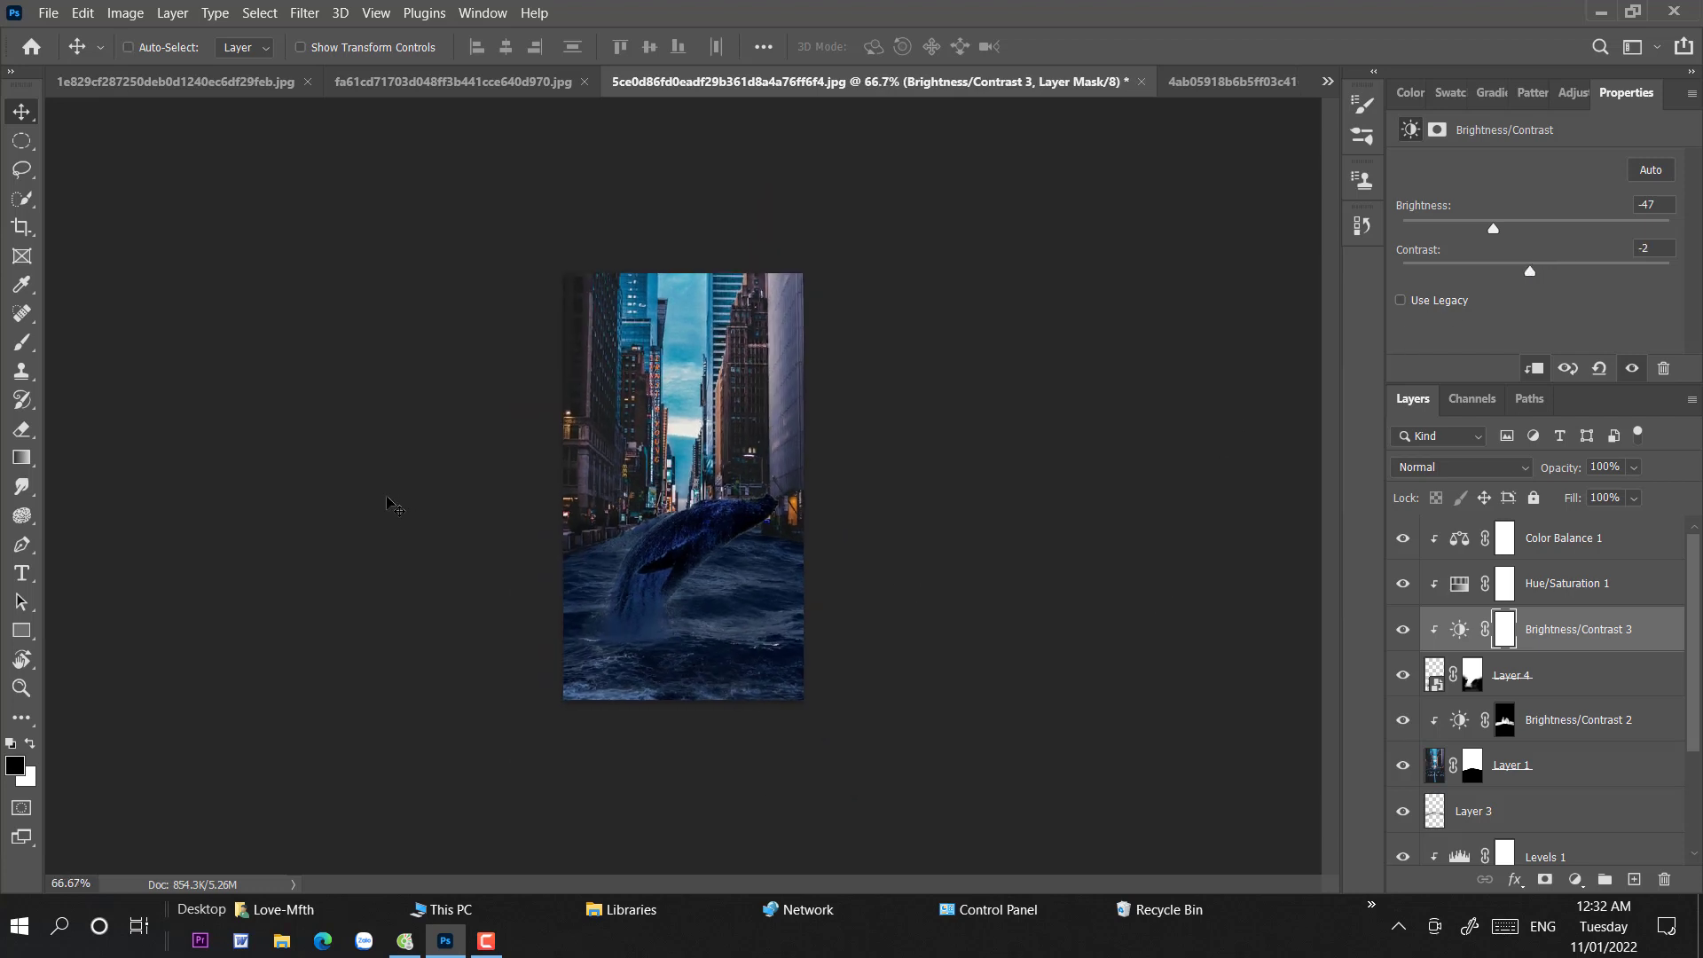
# - Mask out the bright fringe along the whale's head and belly with a 14 px black brush at 74% opacity
pyautogui.hotkey('ctrl', '+')
pyautogui.moveTo(676, 564); pyautogui.dragTo(693, 343)
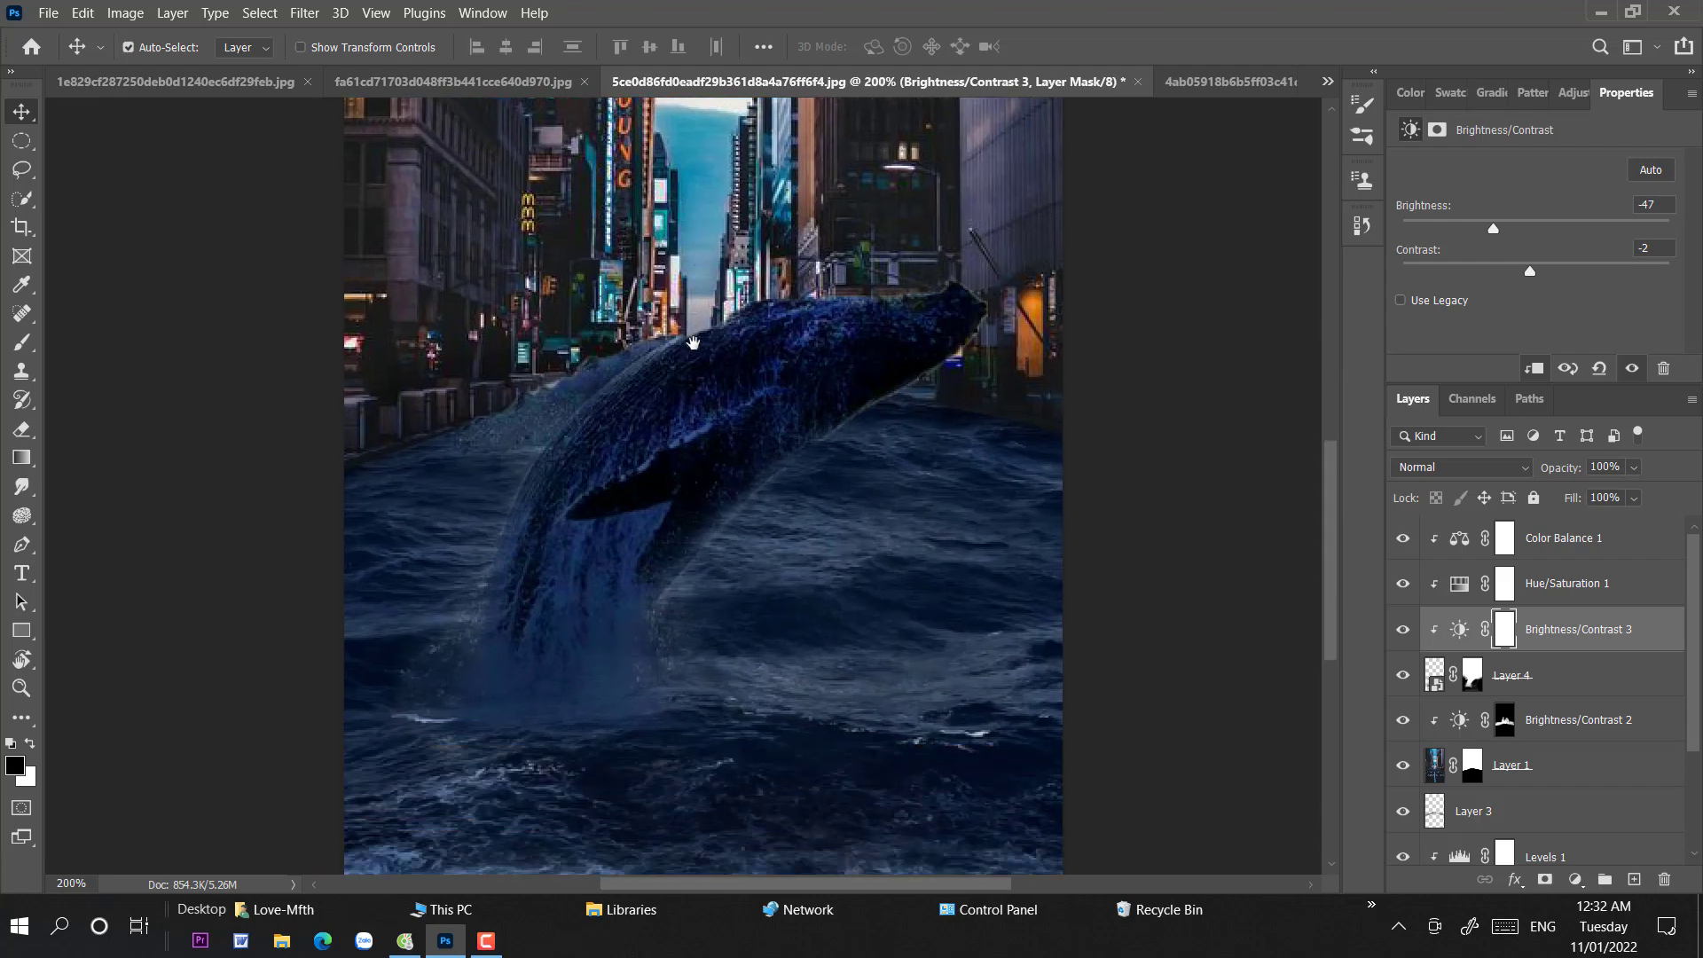
pyautogui.click(1472, 676)
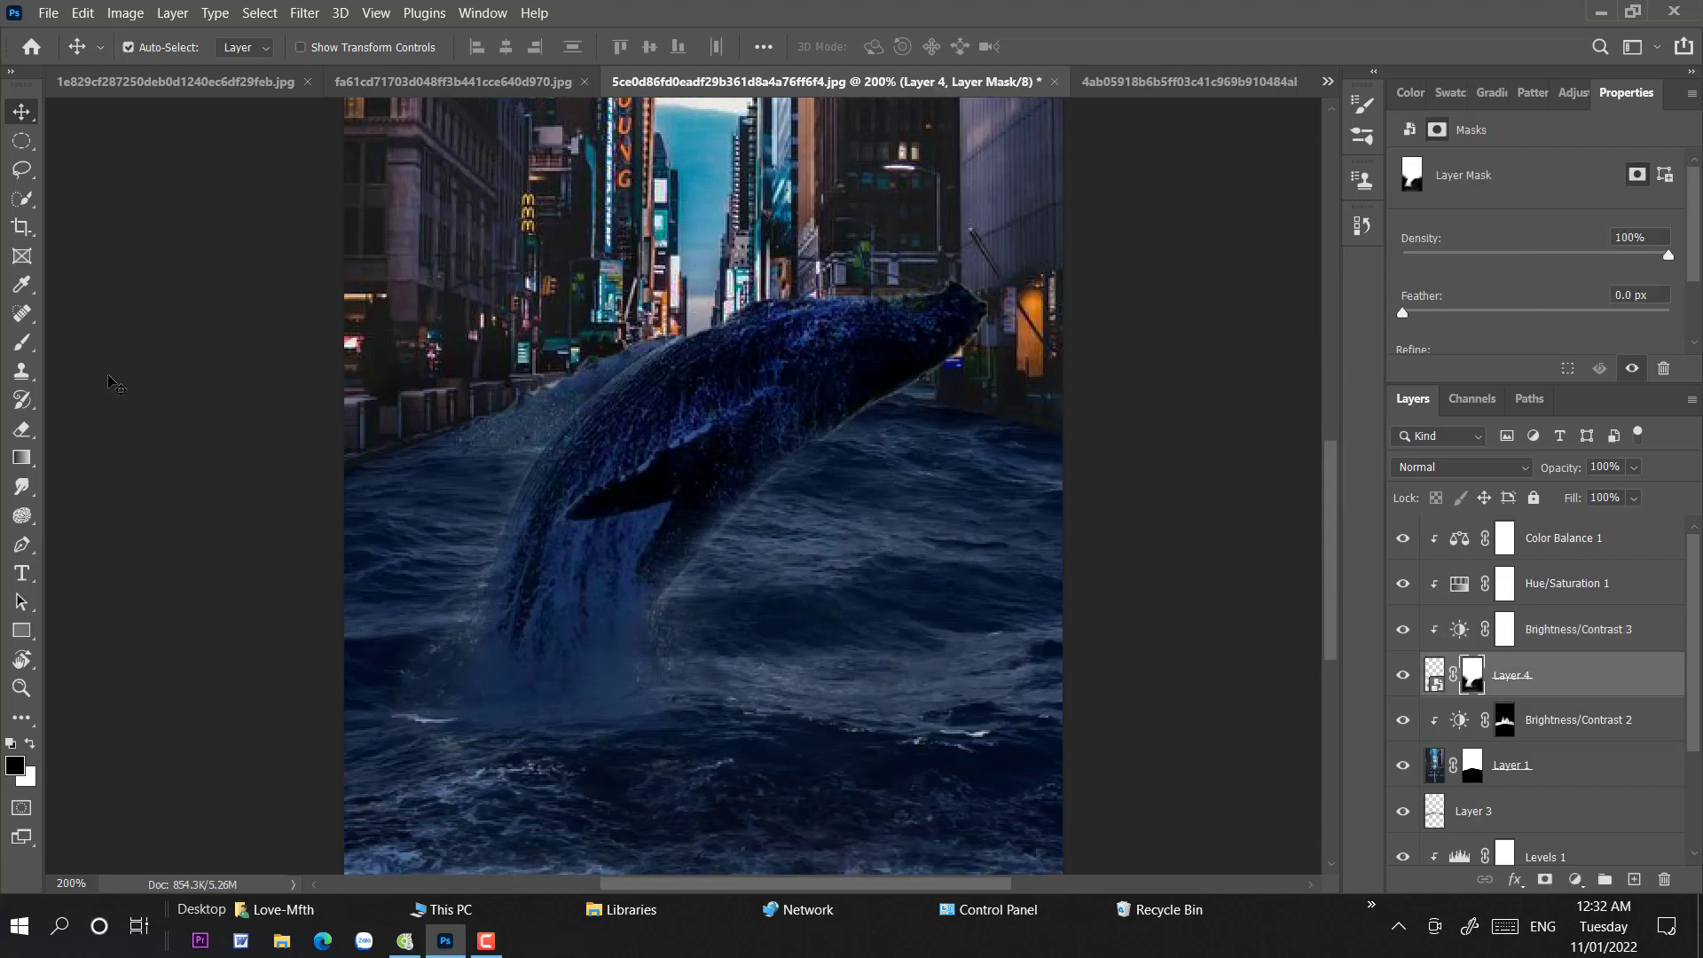
pyautogui.click(22, 341)
pyautogui.rightClick(792, 493)
pyautogui.click(993, 326)
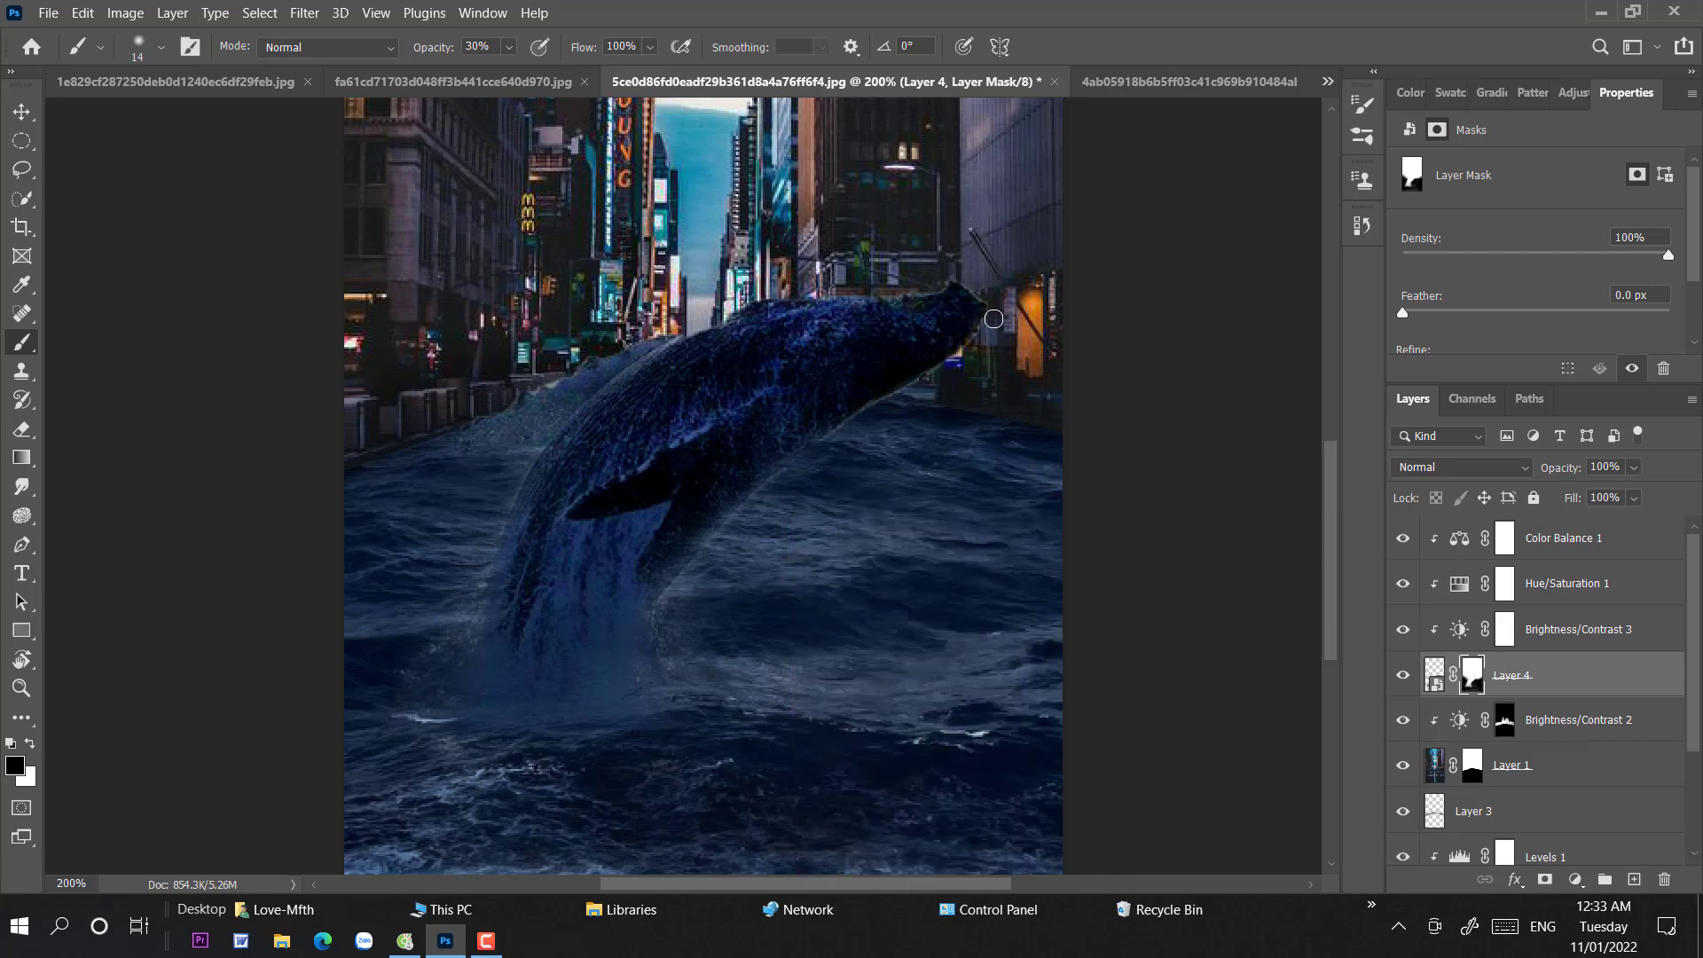
pyautogui.press('7')
pyautogui.press('4')
pyautogui.moveTo(994, 320); pyautogui.dragTo(834, 428)
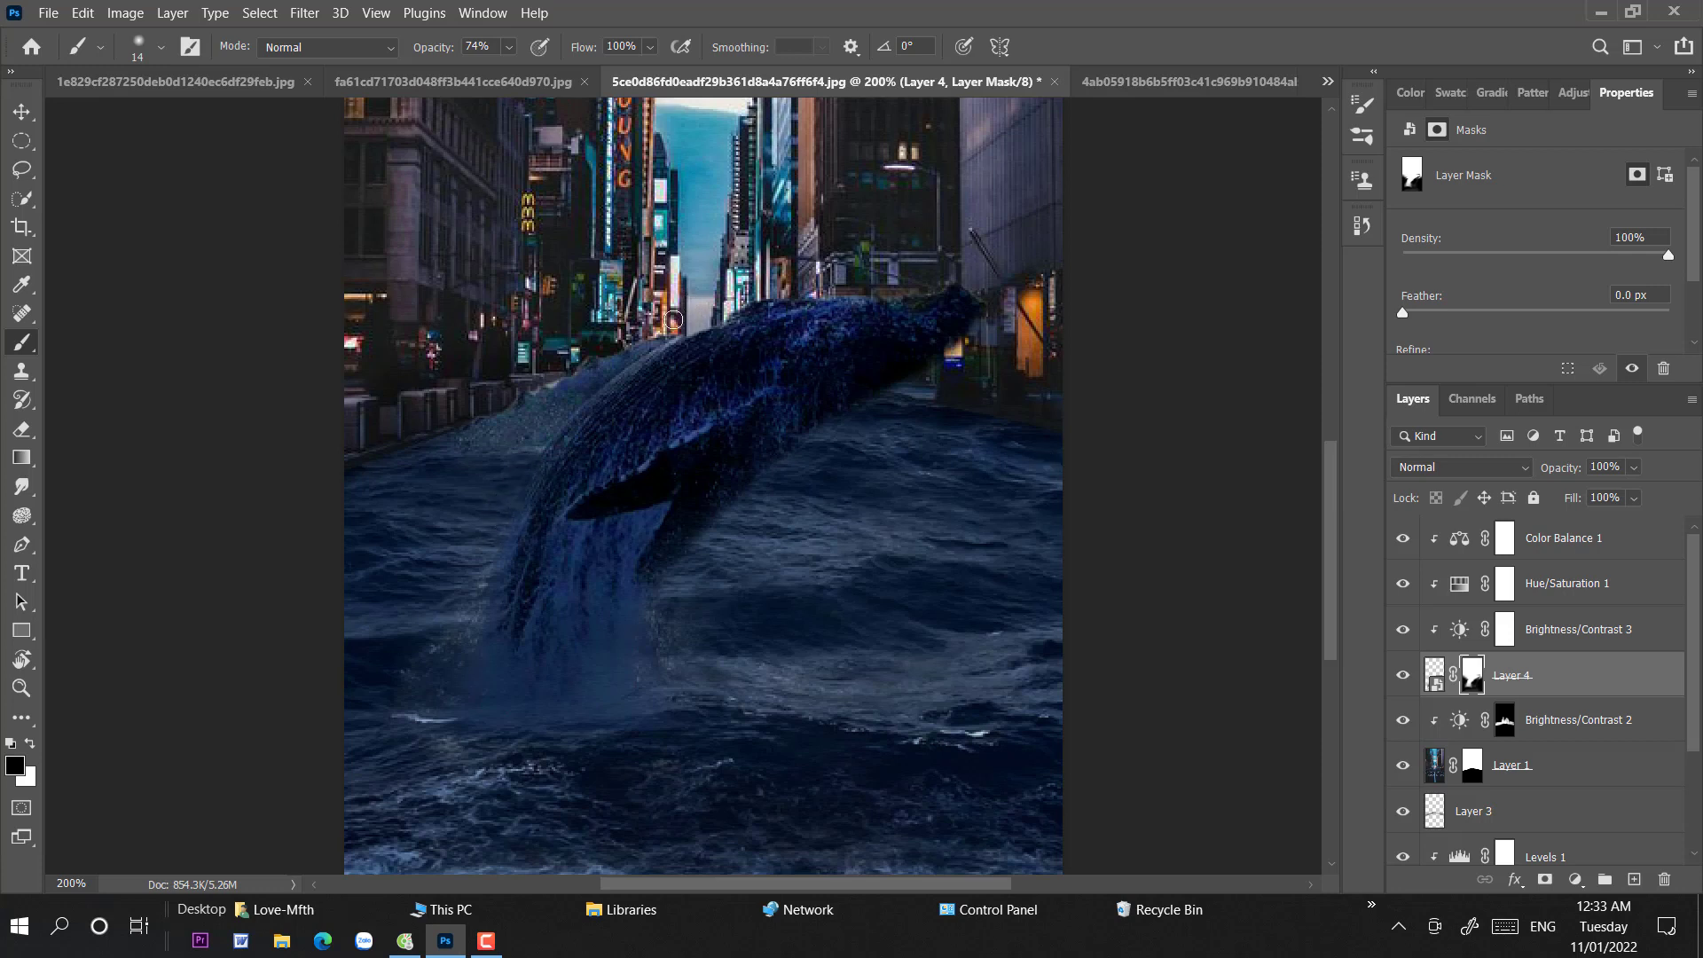
# - Lighten the whale's flank by painting the Brightness/Contrast 3 mask with a 50 px soft black brush at 35% opacity
pyautogui.press('v')
pyautogui.click(1515, 636)
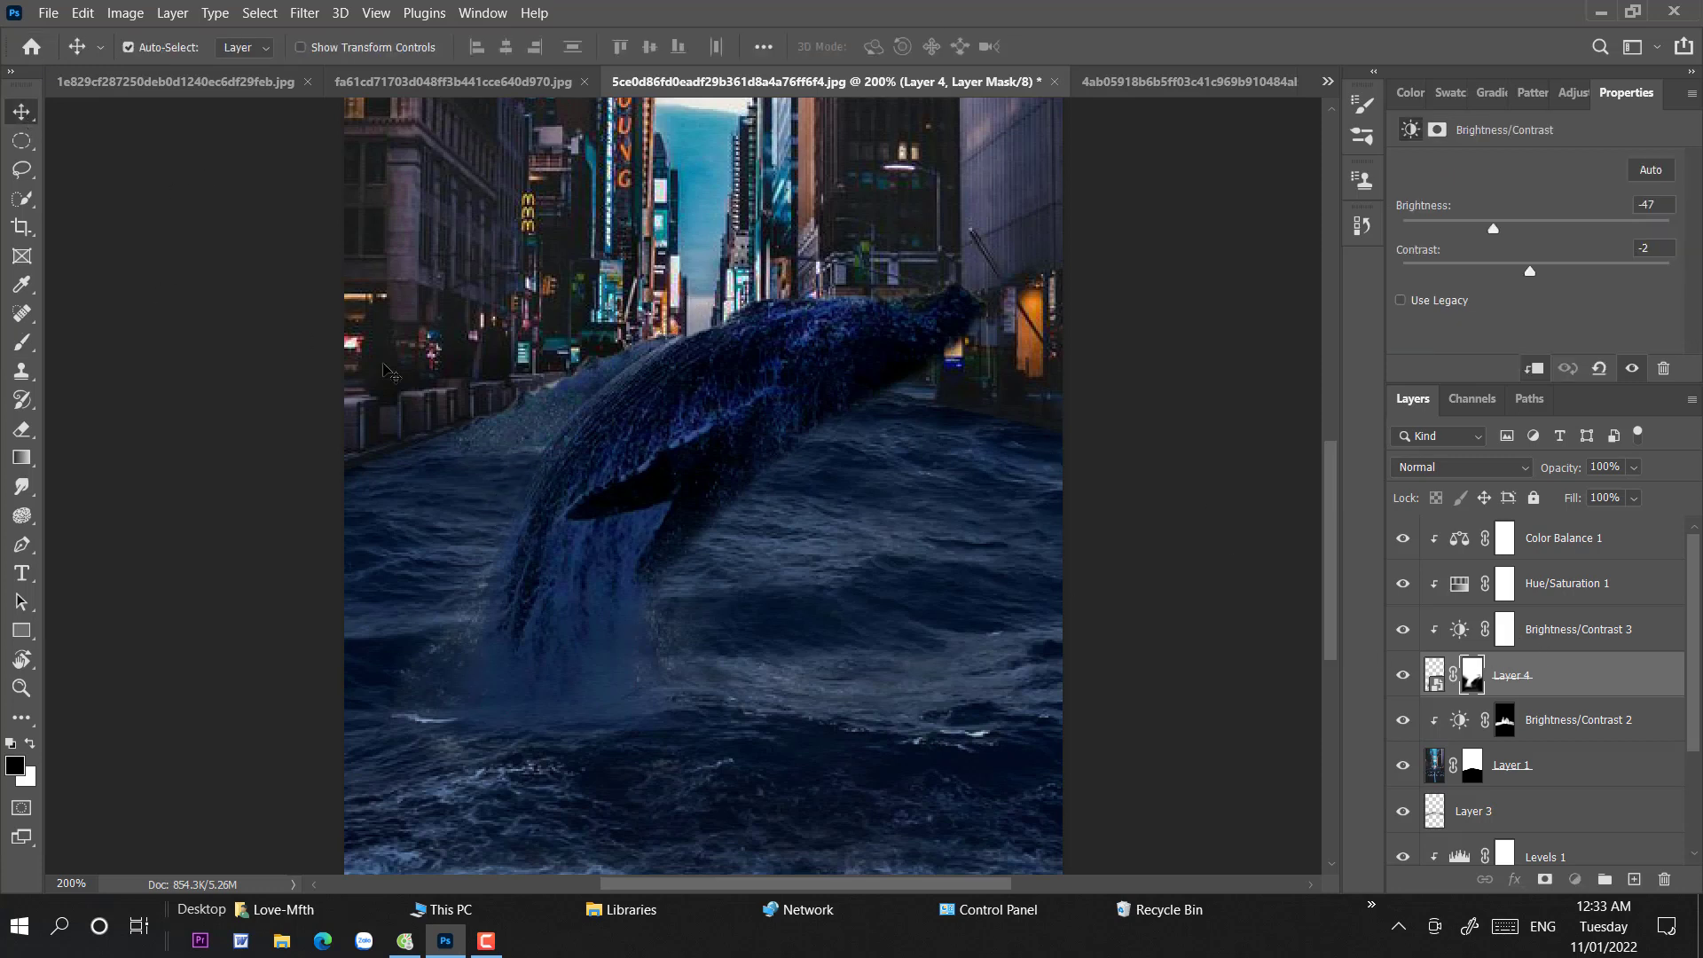
pyautogui.click(22, 342)
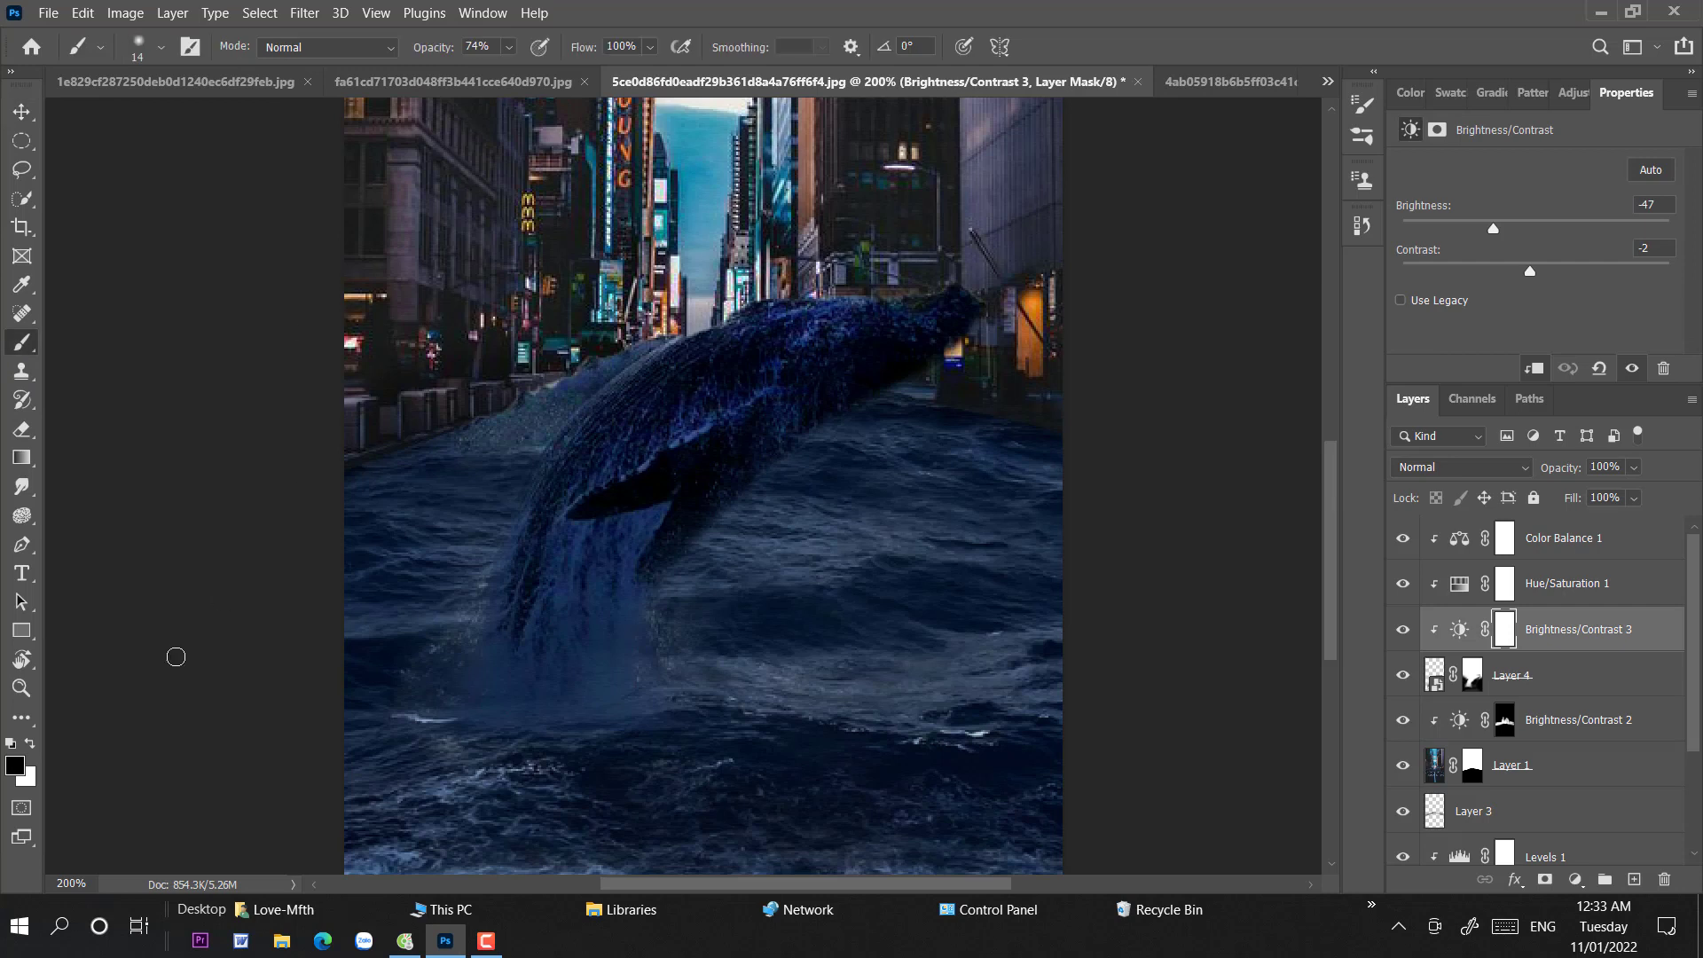
pyautogui.click(31, 745)
pyautogui.click(509, 47)
pyautogui.click(487, 73)
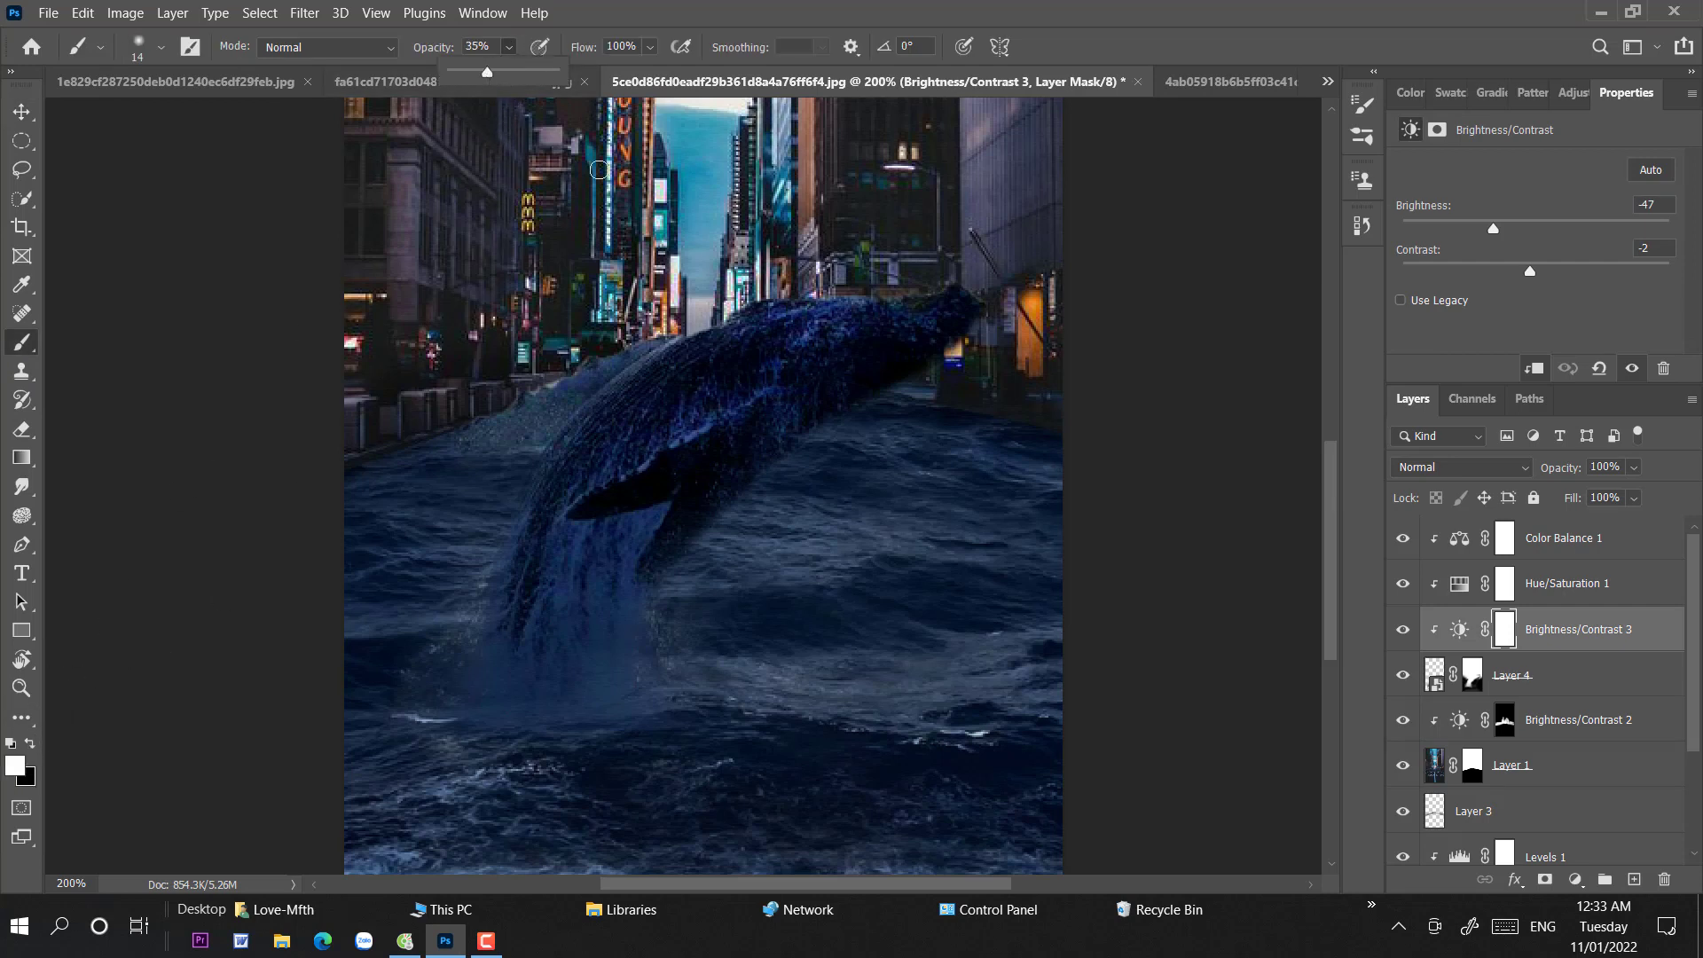
pyautogui.rightClick(855, 358)
pyautogui.moveTo(991, 410); pyautogui.dragTo(1019, 412)
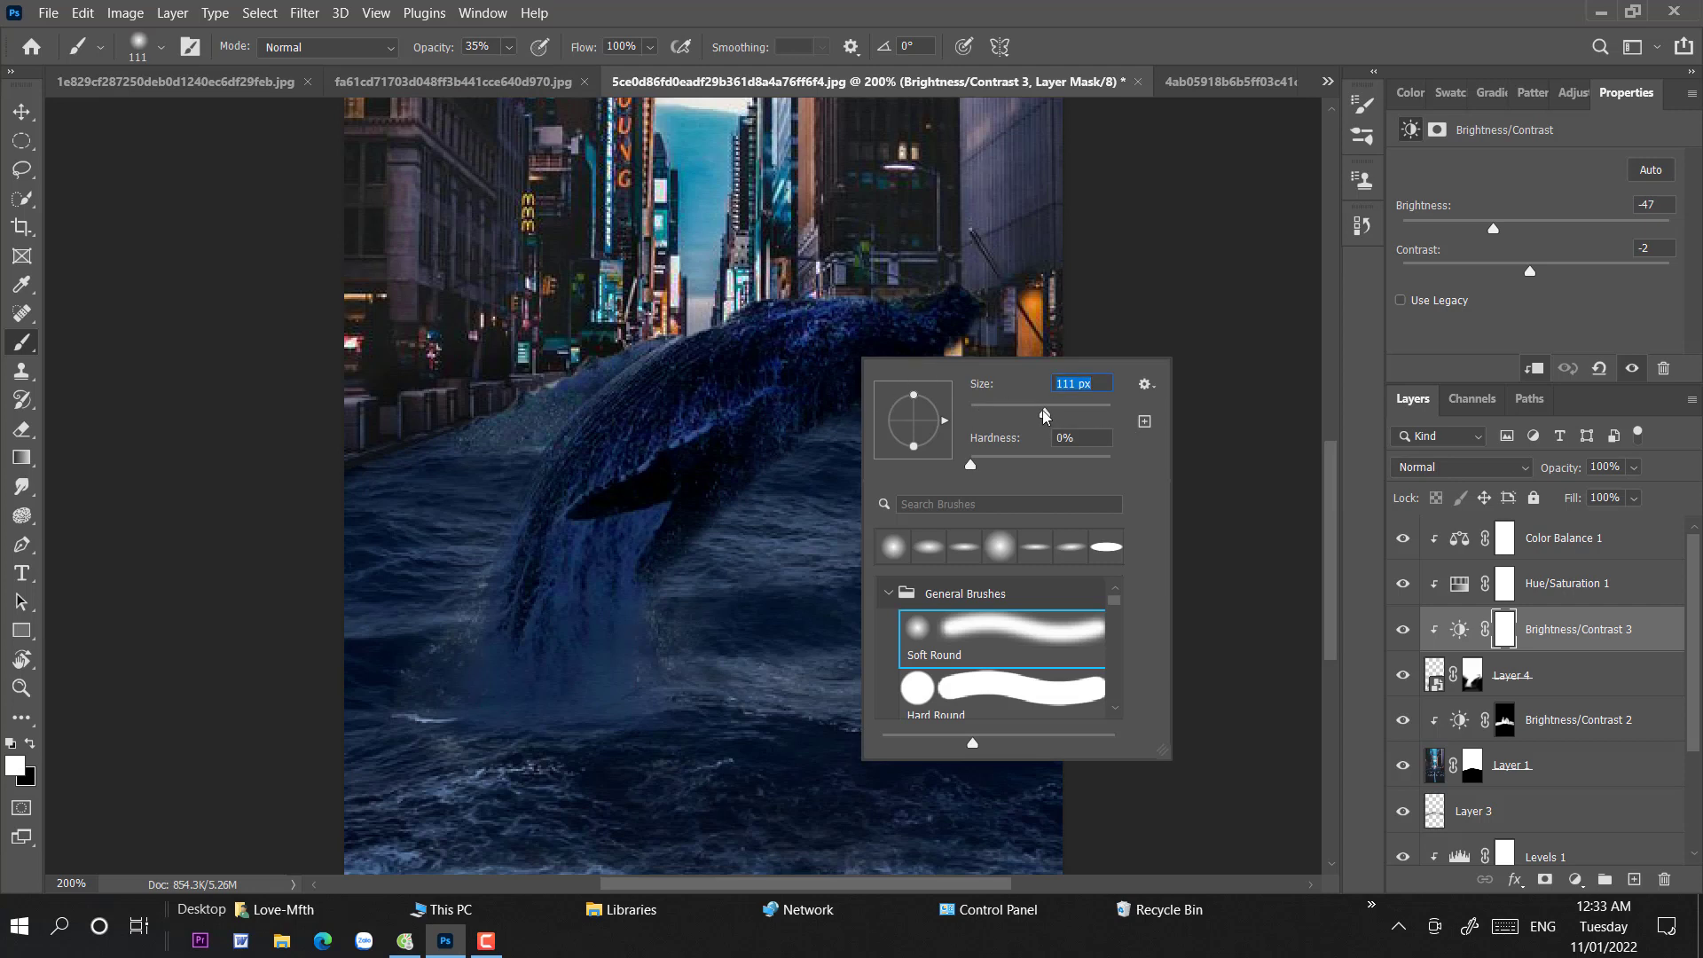
pyautogui.write('50')
pyautogui.press('Return')
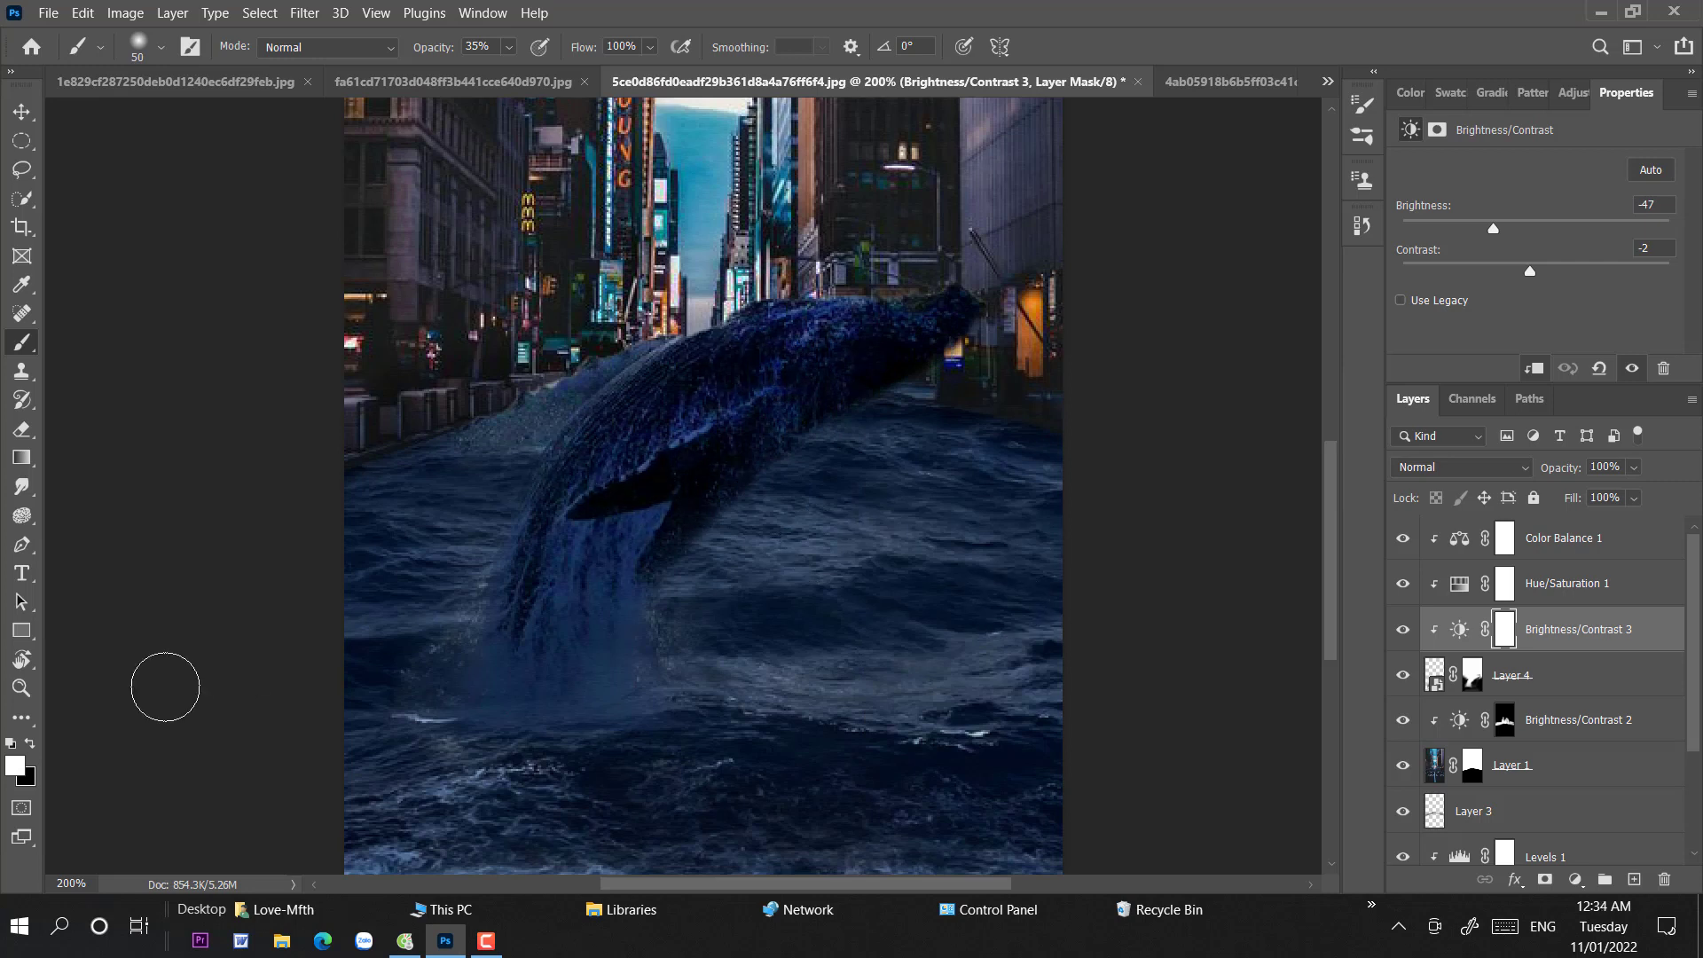
pyautogui.click(30, 743)
pyautogui.moveTo(860, 356)
pyautogui.mouseDown()
pyautogui.moveTo(668, 477)
pyautogui.moveTo(725, 439)
pyautogui.moveTo(785, 346)
pyautogui.moveTo(720, 368)
pyautogui.moveTo(656, 422)
pyautogui.moveTo(635, 471)
pyautogui.mouseUp()
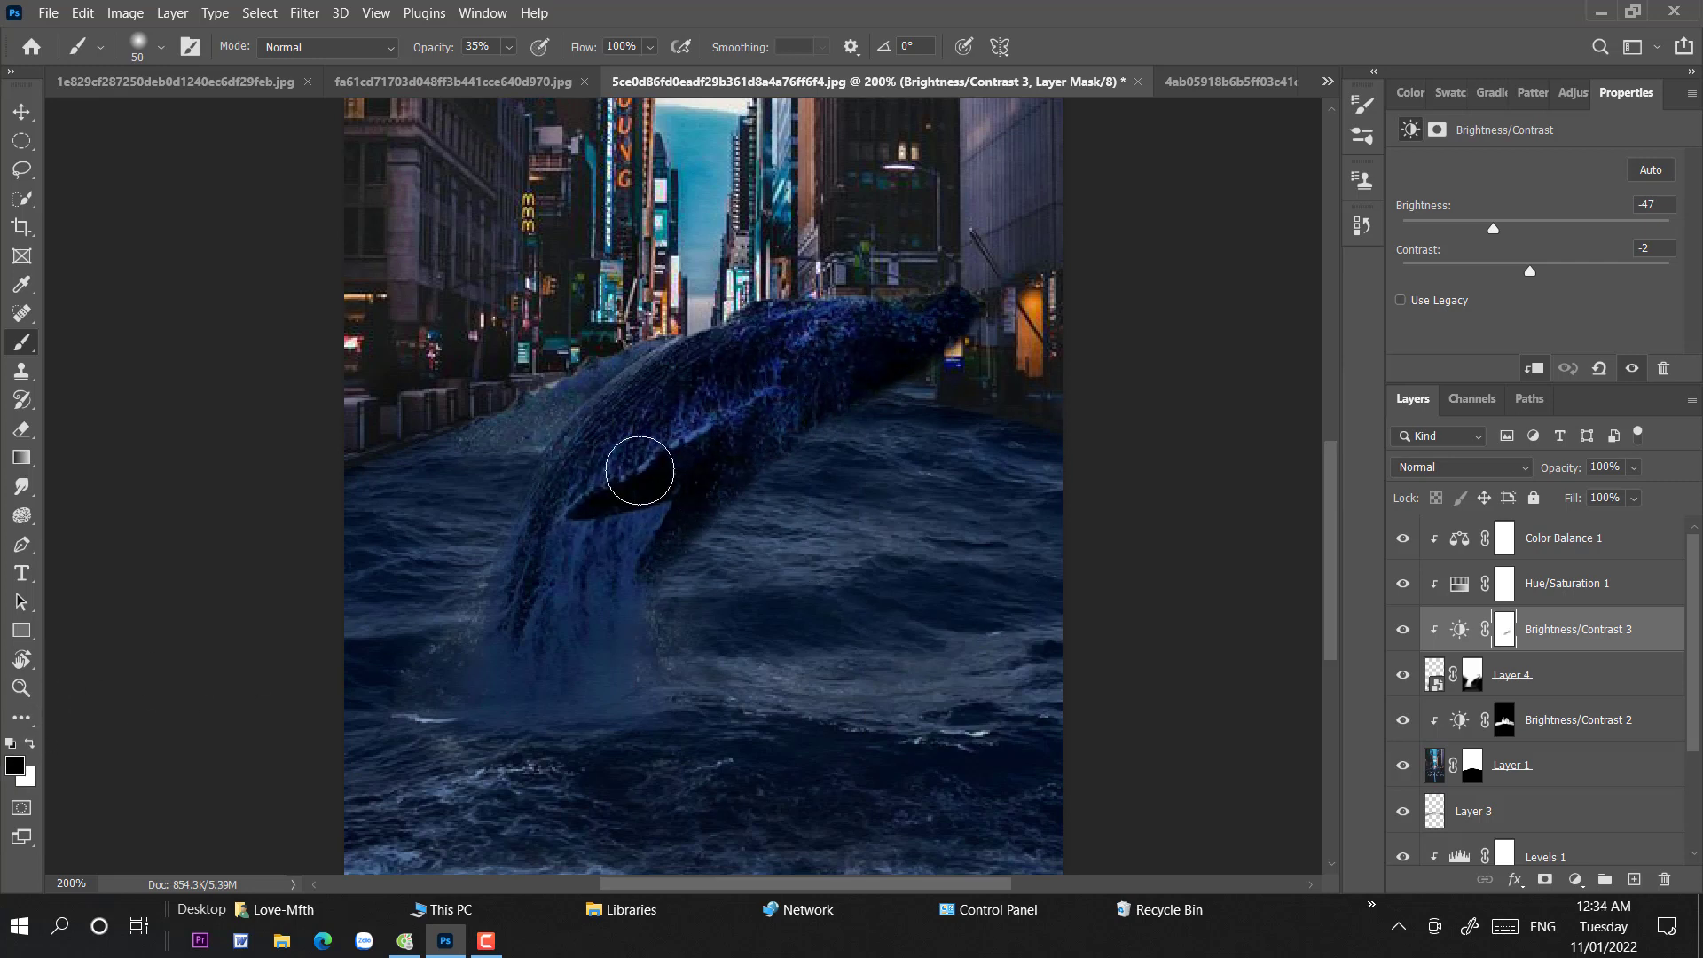
# - Reduce the color shift along the whale's belly by painting black on the Color Balance 1 and Hue/Saturation 1 masks
pyautogui.click(1511, 539)
pyautogui.moveTo(700, 528); pyautogui.dragTo(867, 384)
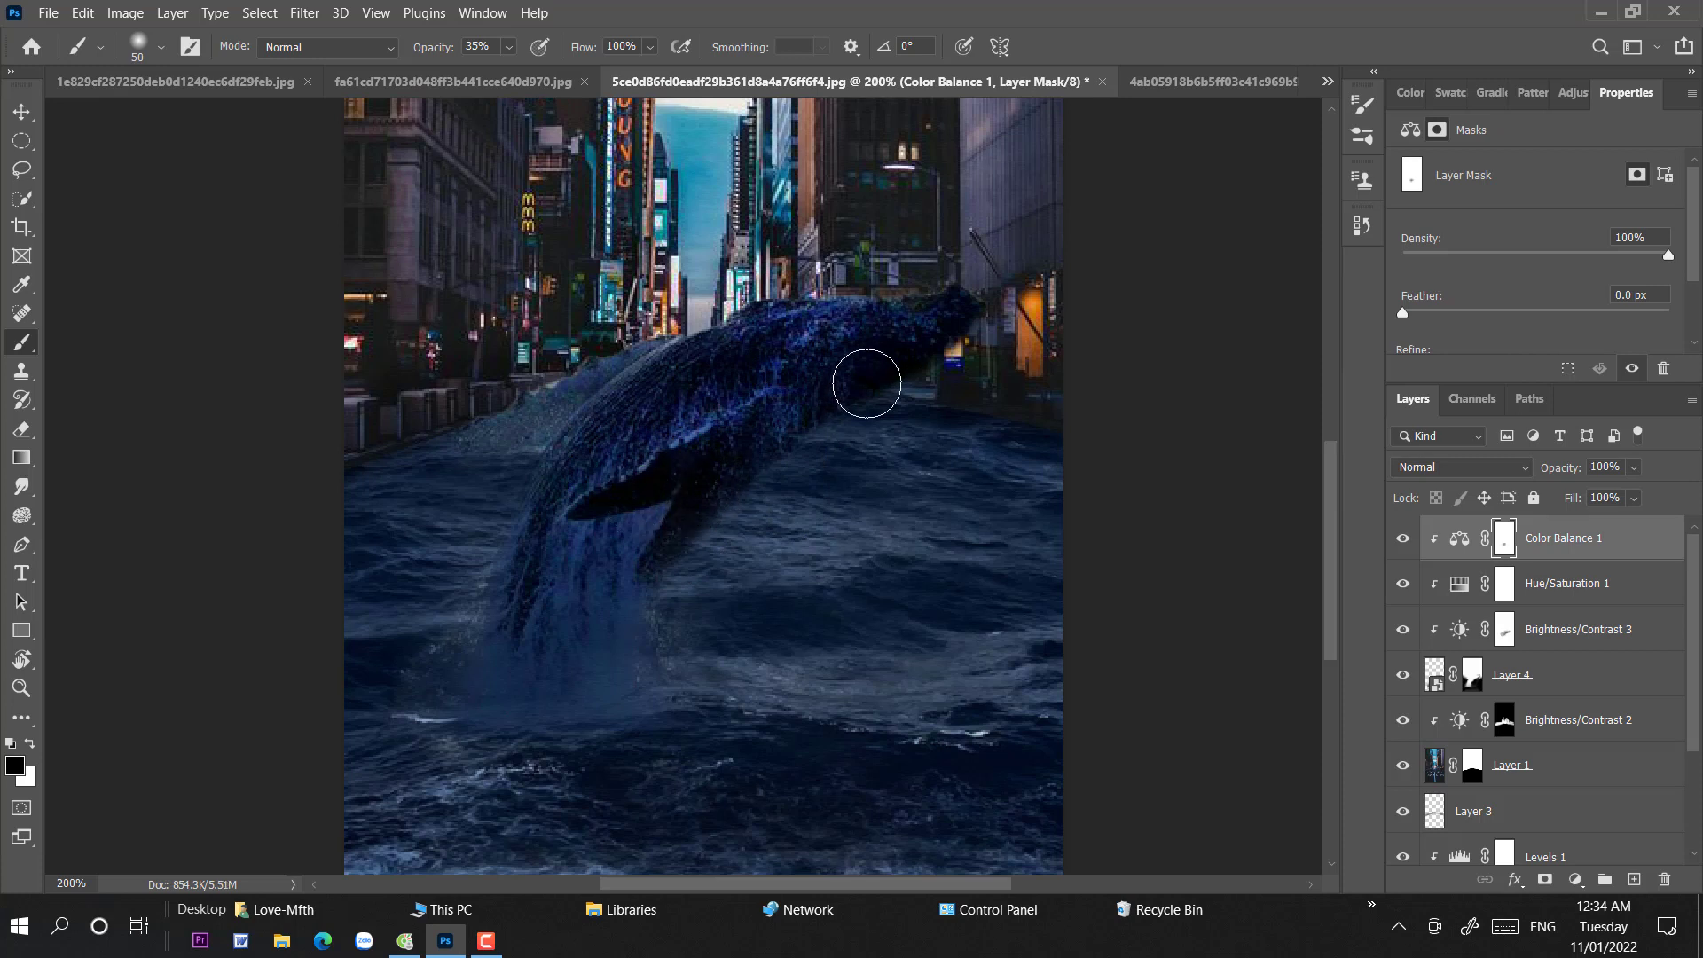
pyautogui.click(1511, 581)
pyautogui.moveTo(958, 357)
pyautogui.mouseDown()
pyautogui.moveTo(640, 493)
pyautogui.moveTo(897, 344)
pyautogui.moveTo(848, 405)
pyautogui.moveTo(926, 370)
pyautogui.moveTo(763, 474)
pyautogui.moveTo(796, 453)
pyautogui.moveTo(783, 360)
pyautogui.moveTo(564, 461)
pyautogui.moveTo(588, 488)
pyautogui.moveTo(646, 488)
pyautogui.moveTo(866, 370)
pyautogui.moveTo(676, 487)
pyautogui.mouseUp()
# - Strengthen the lightened area on the whale by painting the Brightness/Contrast 3 mask with black at 82% opacity
pyautogui.click(1511, 620)
pyautogui.click(509, 47)
pyautogui.click(566, 75)
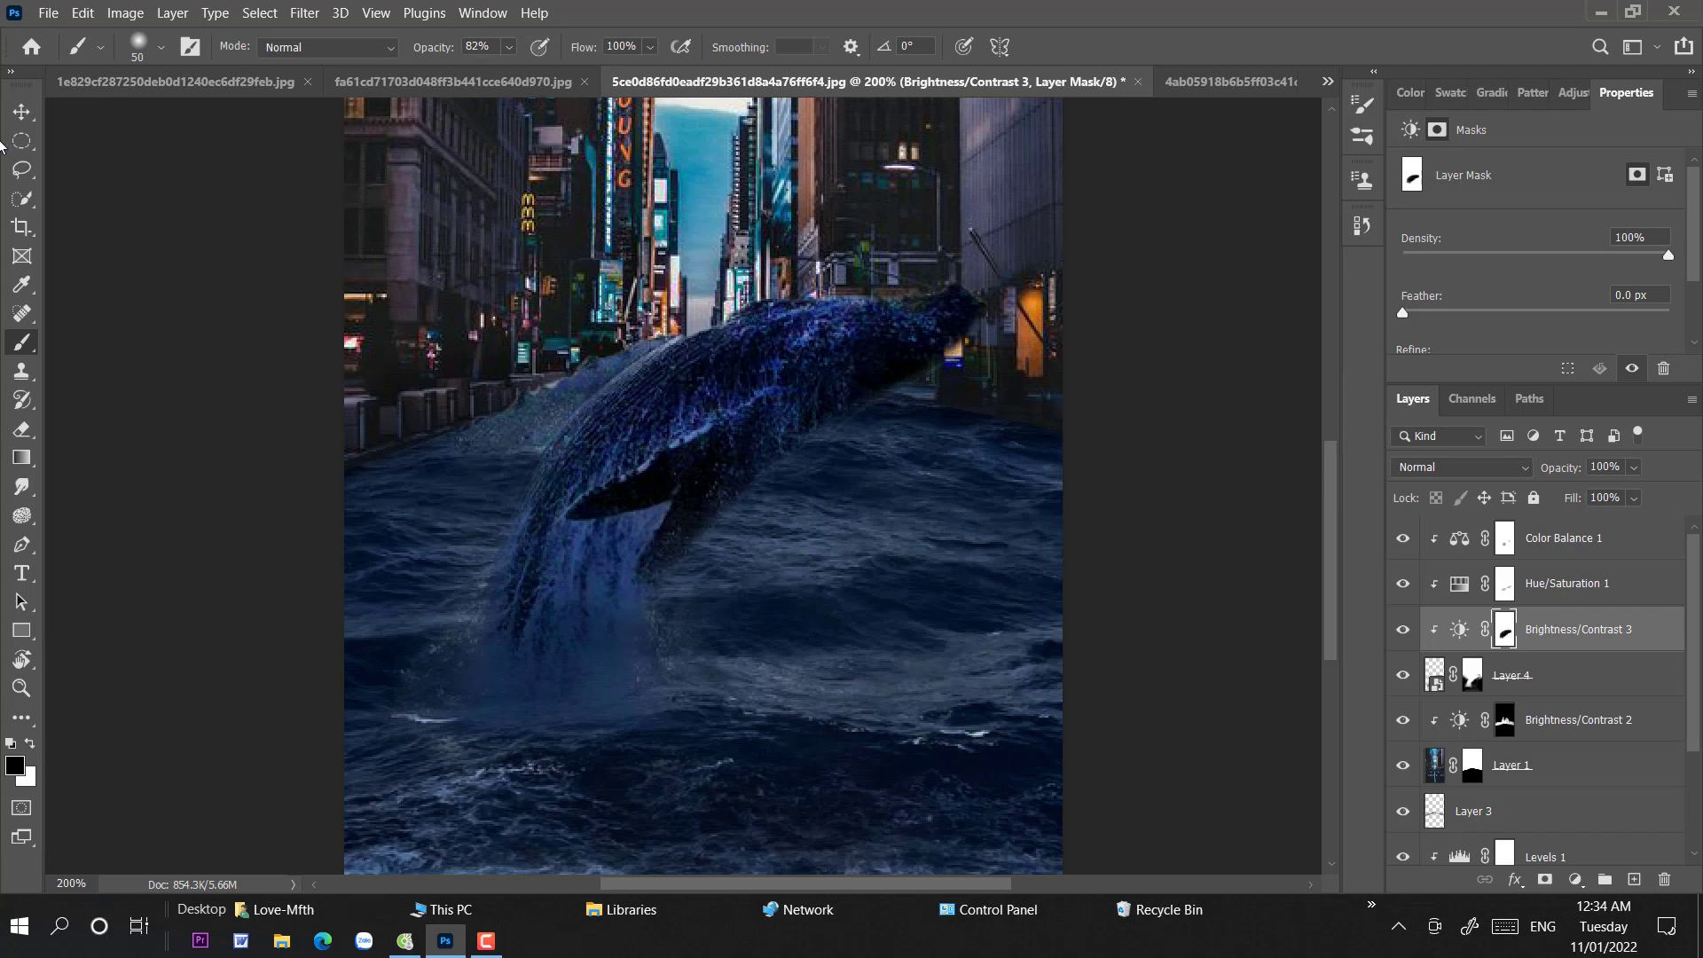
pyautogui.press('v')
pyautogui.hotkey('ctrl', '-')
pyautogui.click(1612, 675)
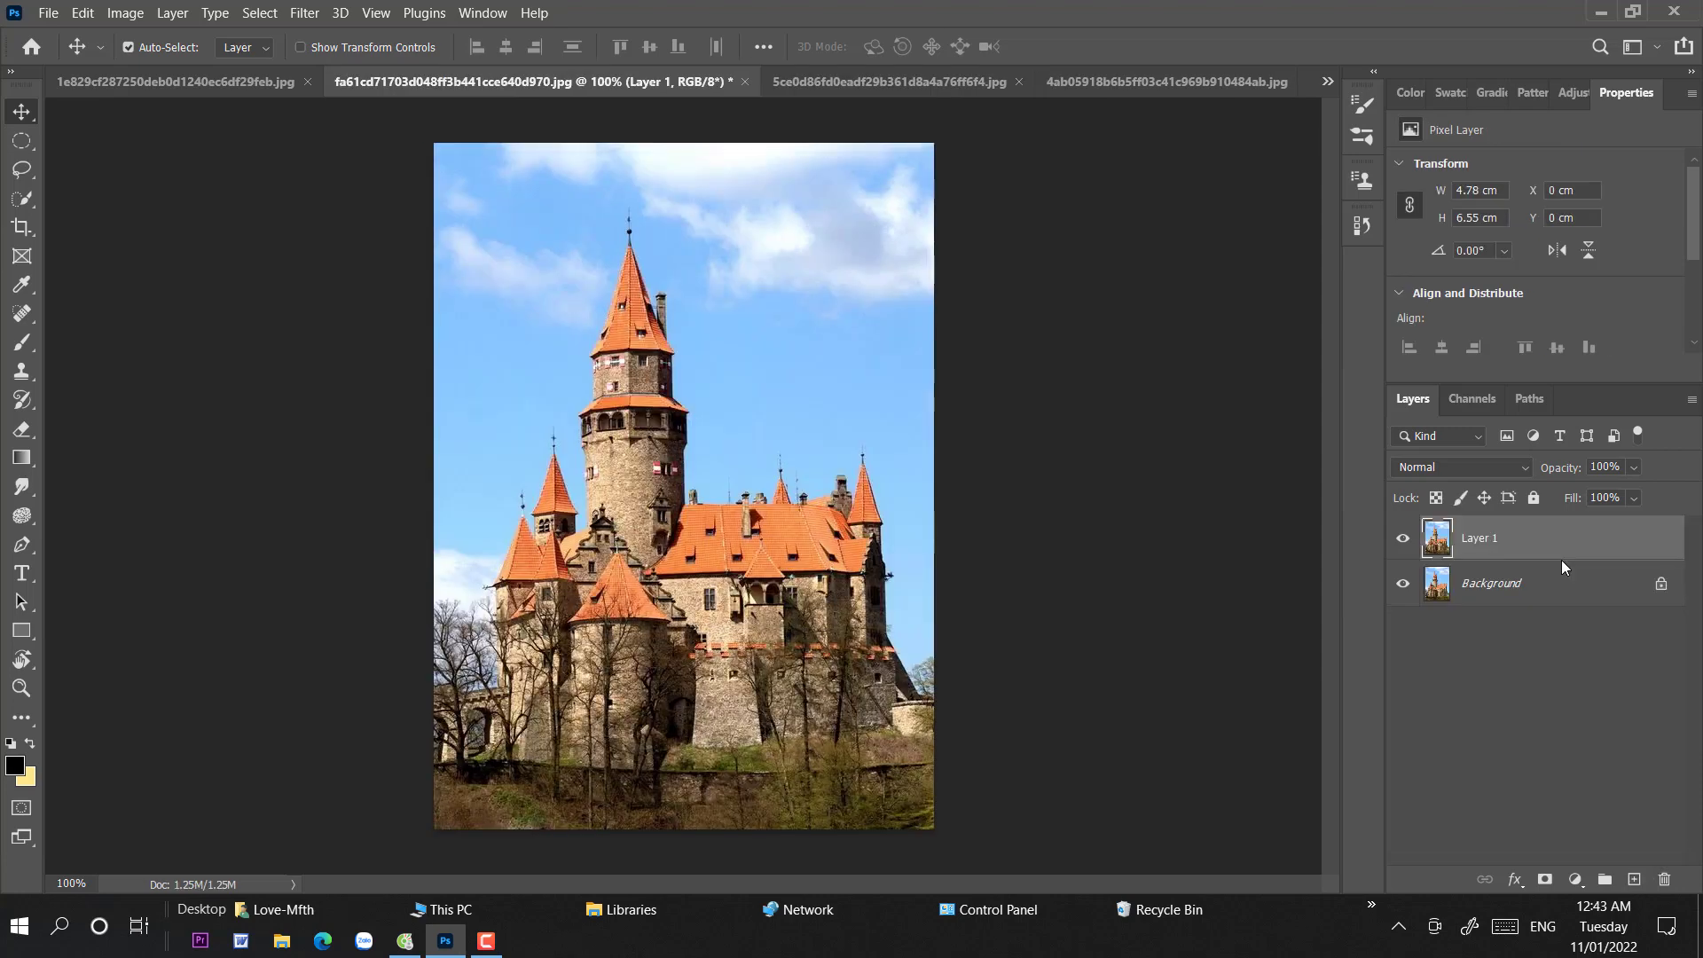
# - Select the sky around the castle with Quick Selection, delete it from Layer 1, hide the Background and deselect
pyautogui.click(22, 200)
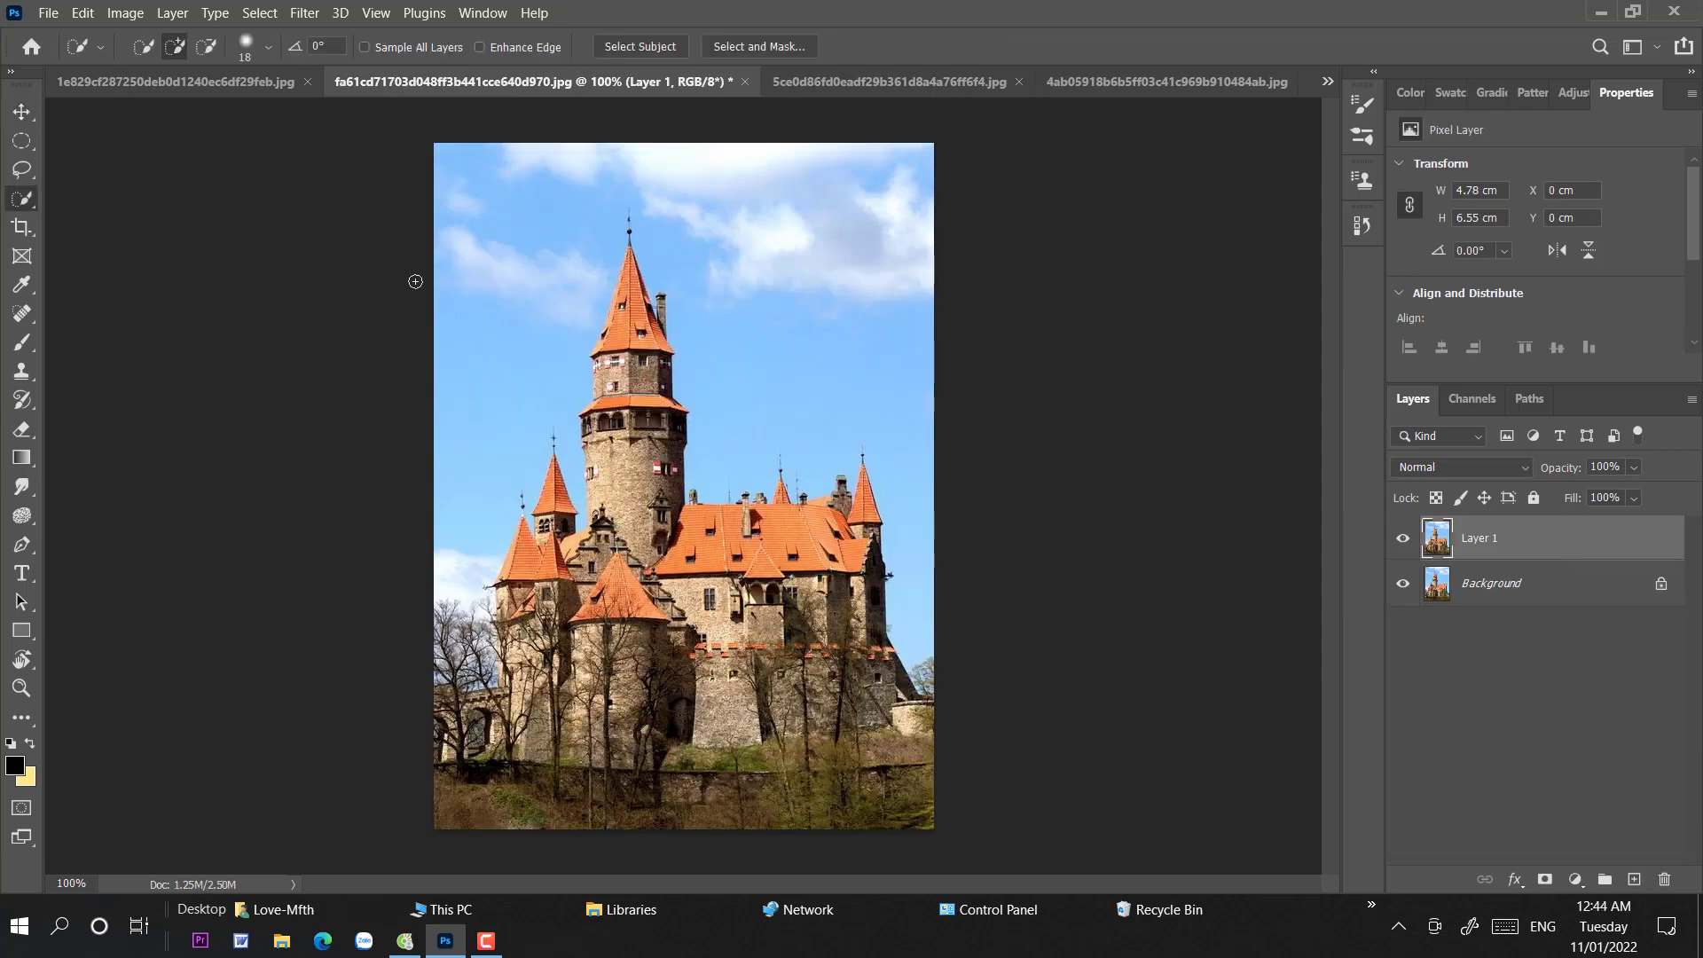
pyautogui.moveTo(468, 460)
pyautogui.mouseDown()
pyautogui.moveTo(559, 207)
pyautogui.moveTo(608, 188)
pyautogui.moveTo(728, 221)
pyautogui.moveTo(913, 429)
pyautogui.mouseUp()
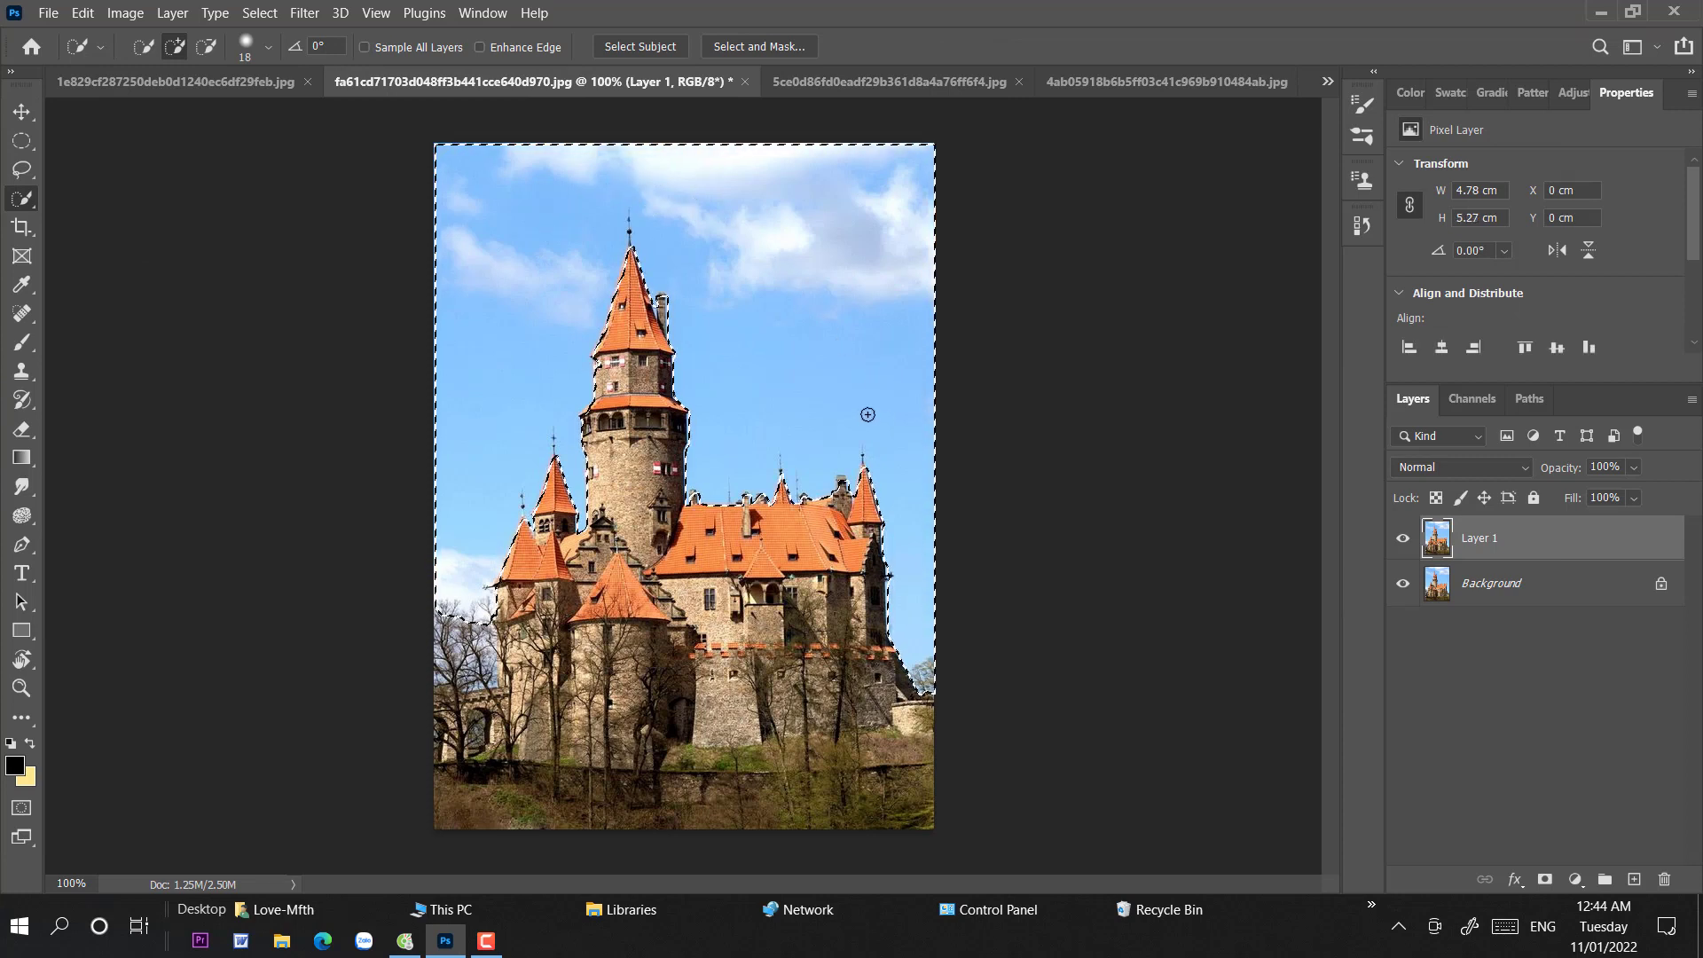
pyautogui.moveTo(456, 603); pyautogui.dragTo(458, 655)
pyautogui.press('Delete')
pyautogui.press('BackSpace')
pyautogui.click(1403, 582)
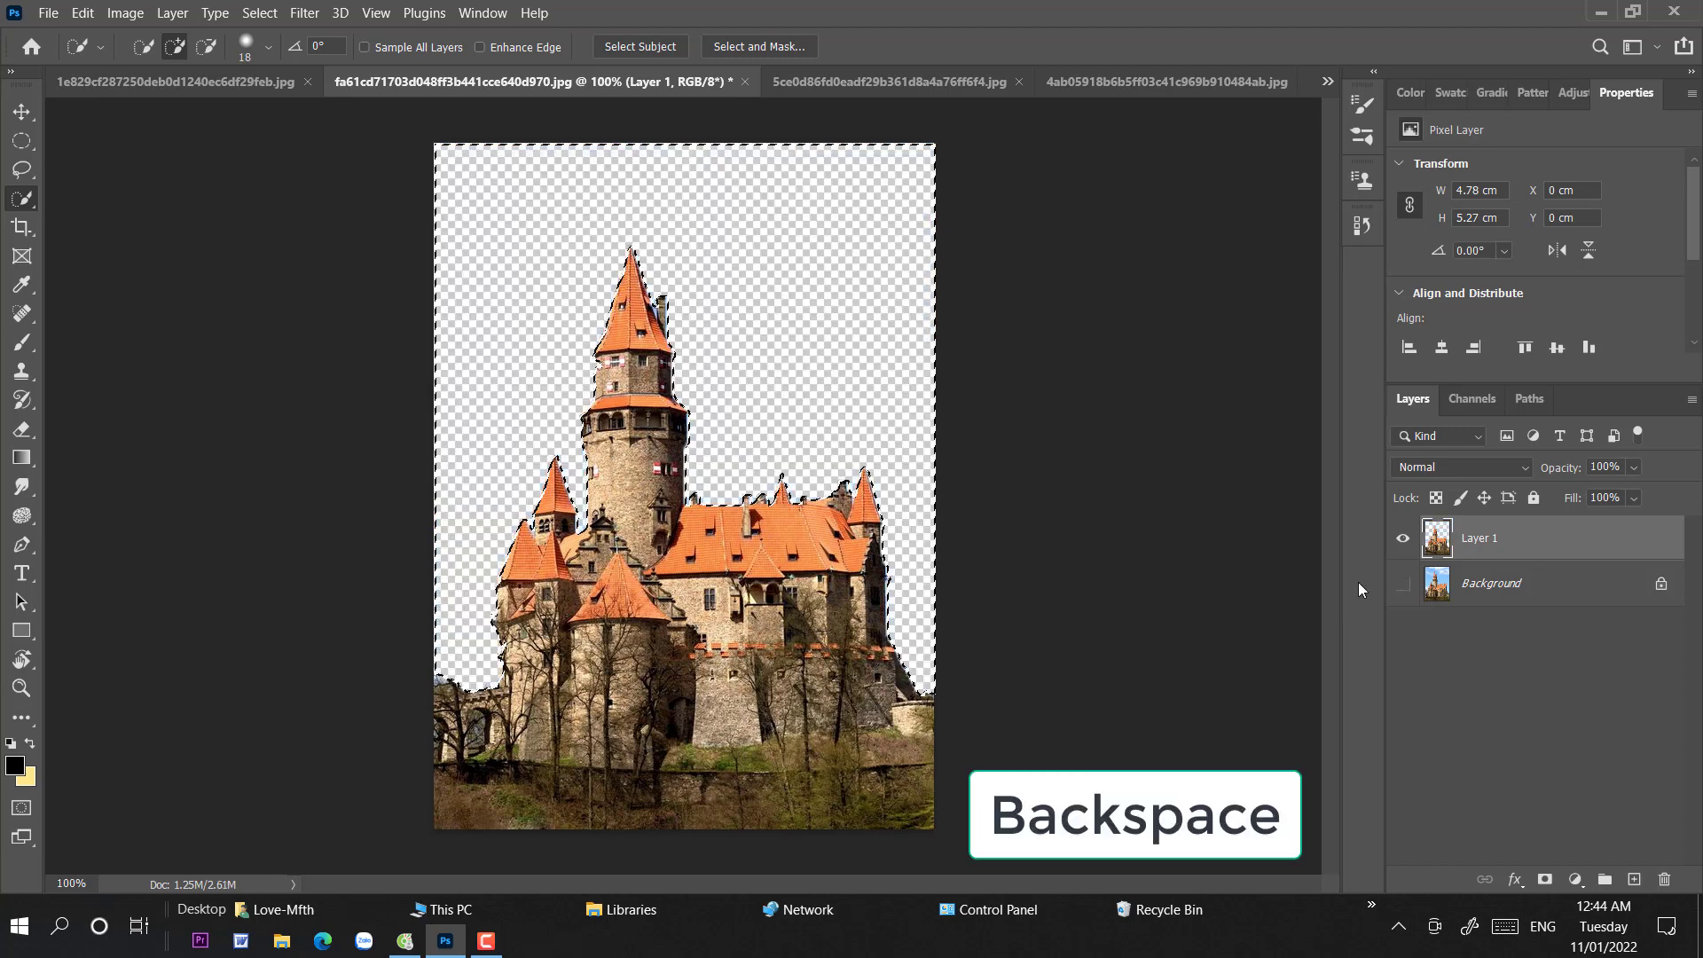
pyautogui.hotkey('ctrl', 'd')
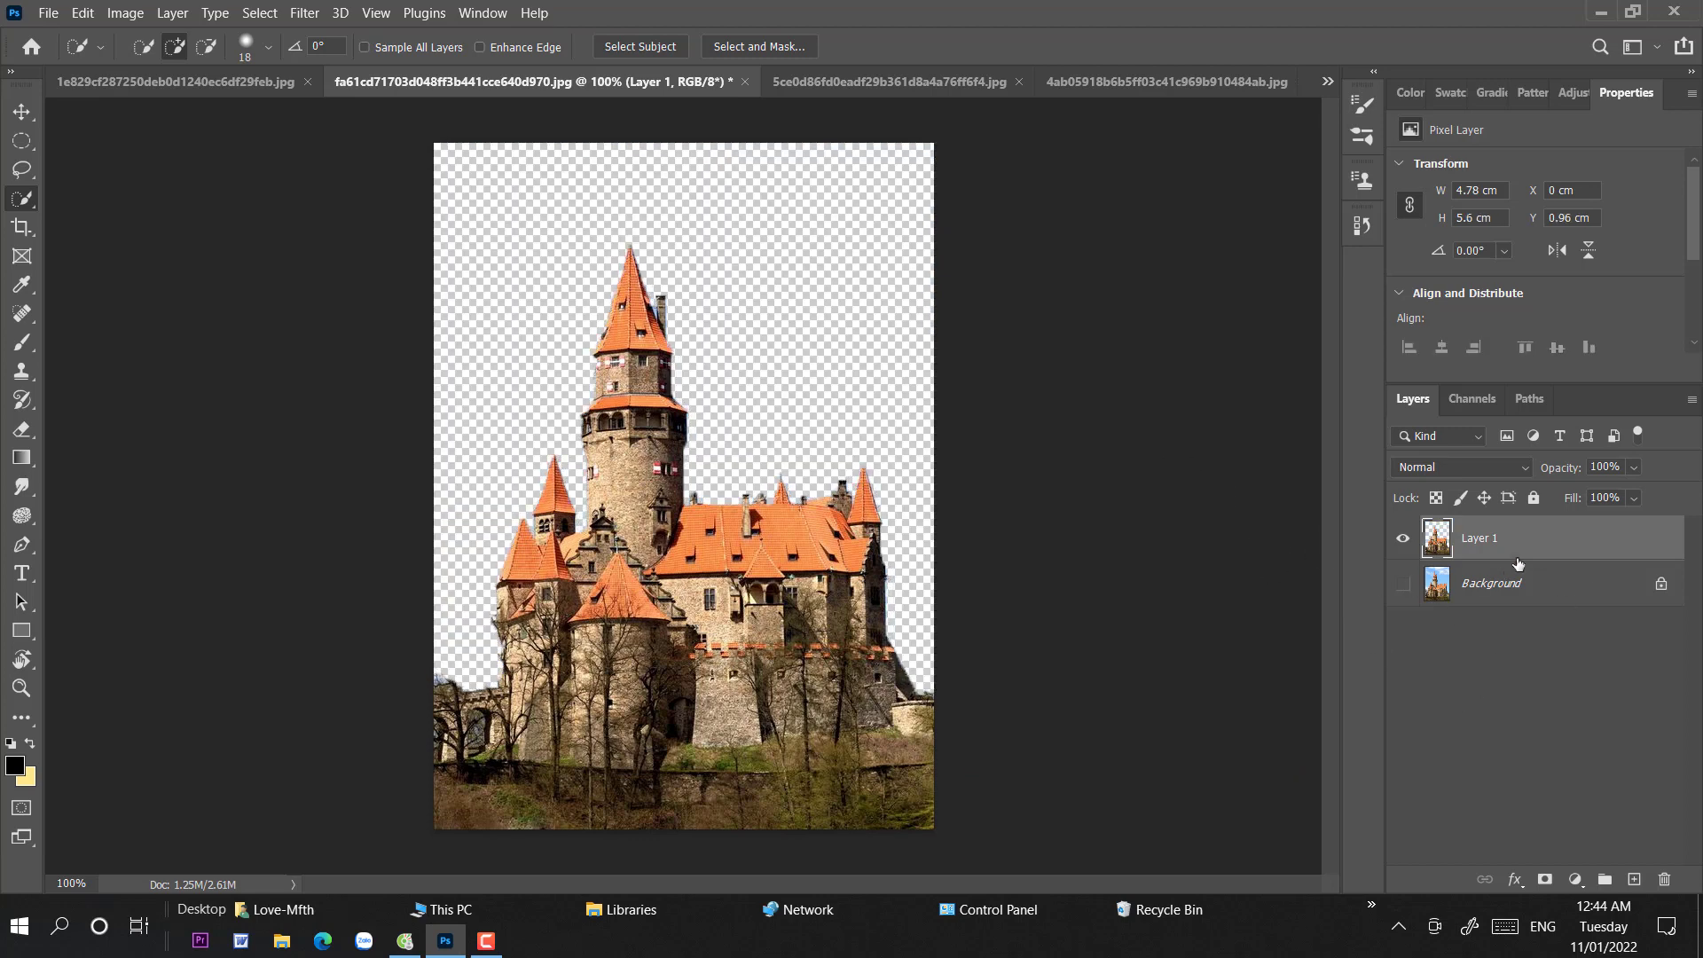
# - Convert the castle cutout to a smart object and bring it into the city composite document
pyautogui.rightClick(1524, 547)
pyautogui.click(1305, 284)
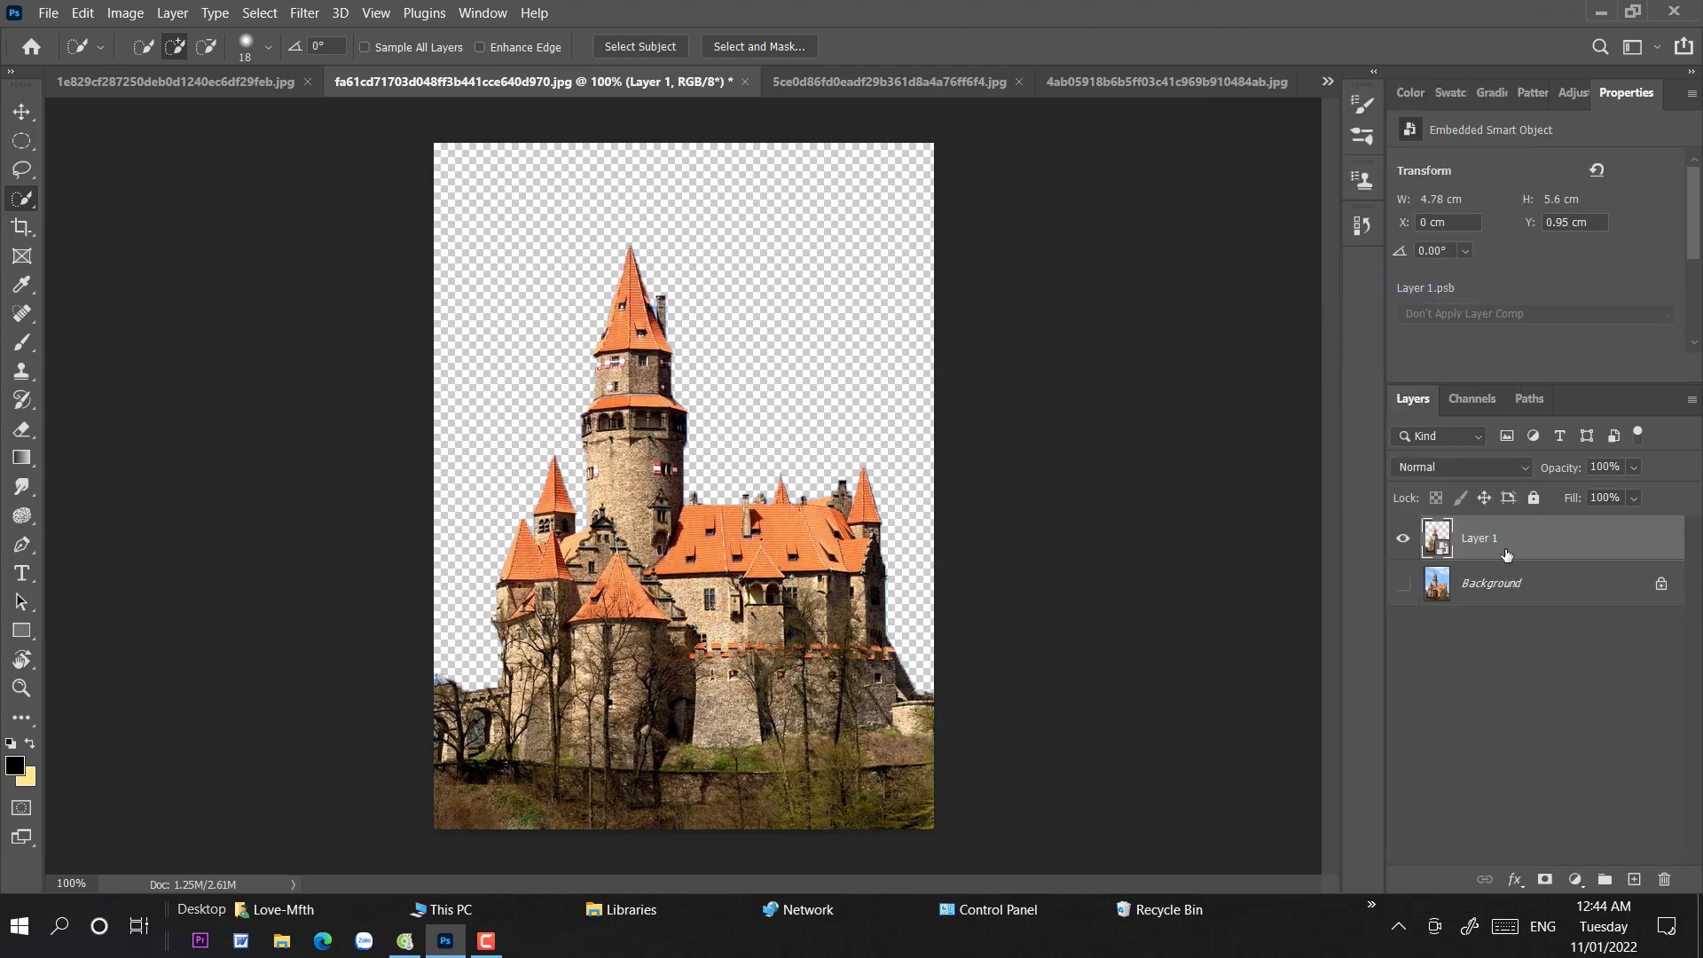
pyautogui.moveTo(1519, 530); pyautogui.dragTo(795, 264)
# - Scale the castle down to about 2.54 × 2.97 cm and position it between the buildings above the whale
pyautogui.hotkey('ctrl', 't')
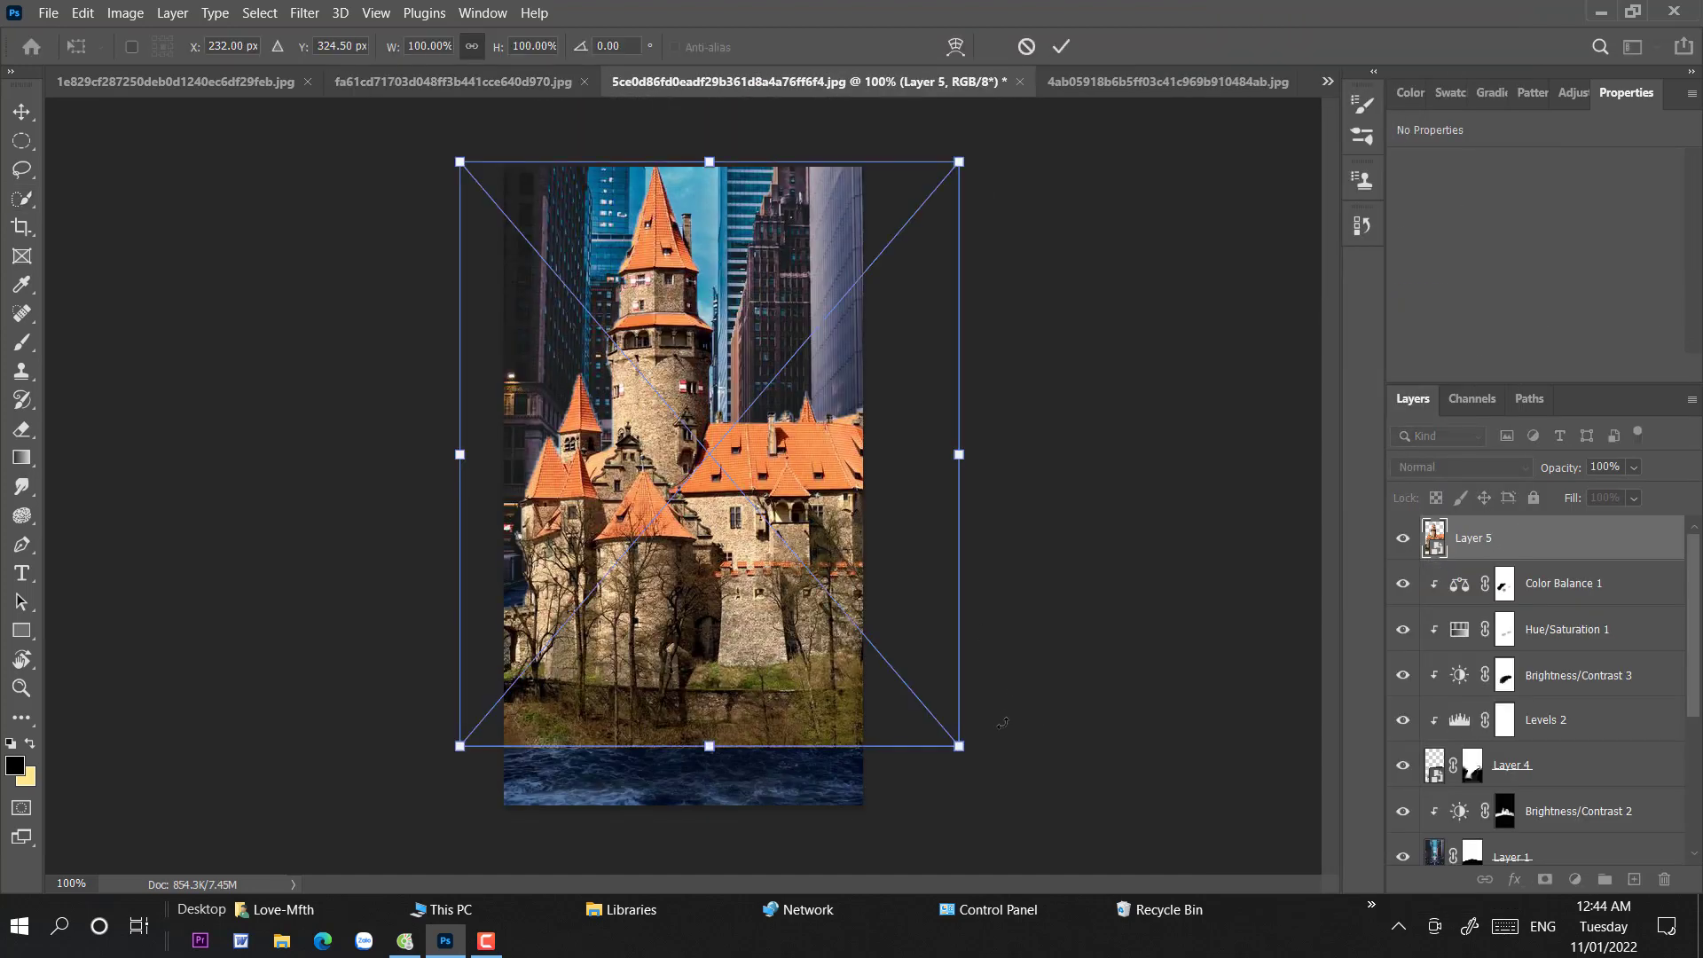
pyautogui.moveTo(970, 755); pyautogui.dragTo(730, 469)
pyautogui.moveTo(634, 426); pyautogui.dragTo(713, 470)
pyautogui.click(23, 113)
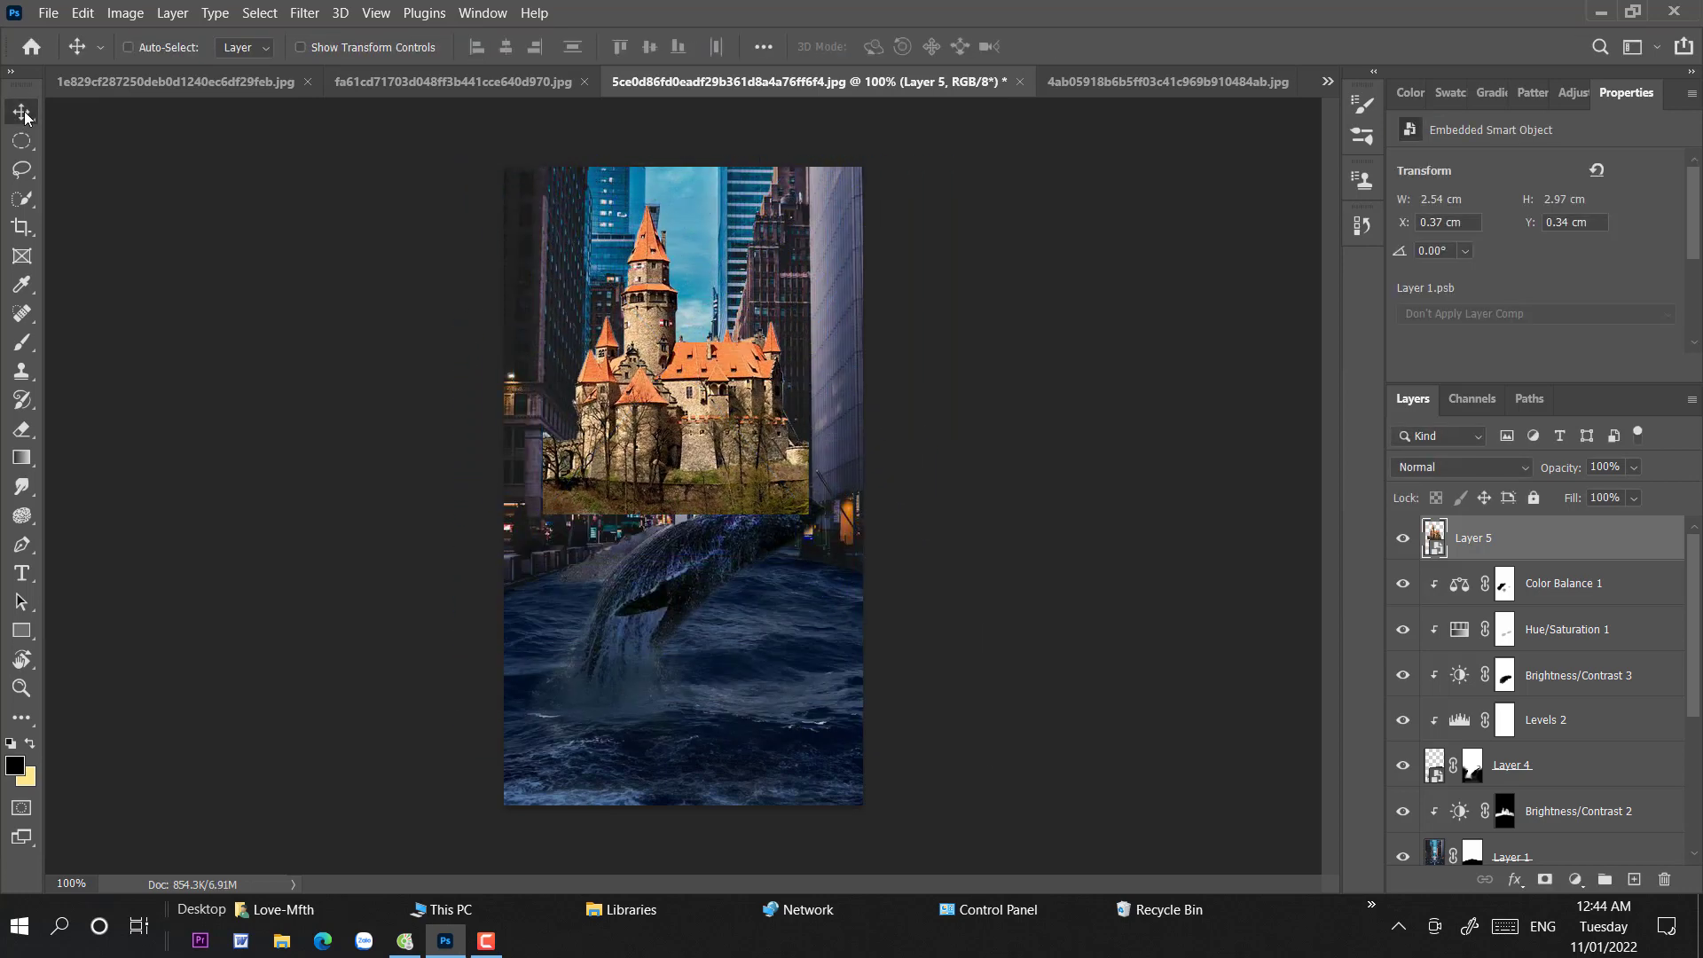
pyautogui.hotkey('ctrl', '+')
pyautogui.click(127, 47)
pyautogui.moveTo(757, 432); pyautogui.dragTo(757, 586)
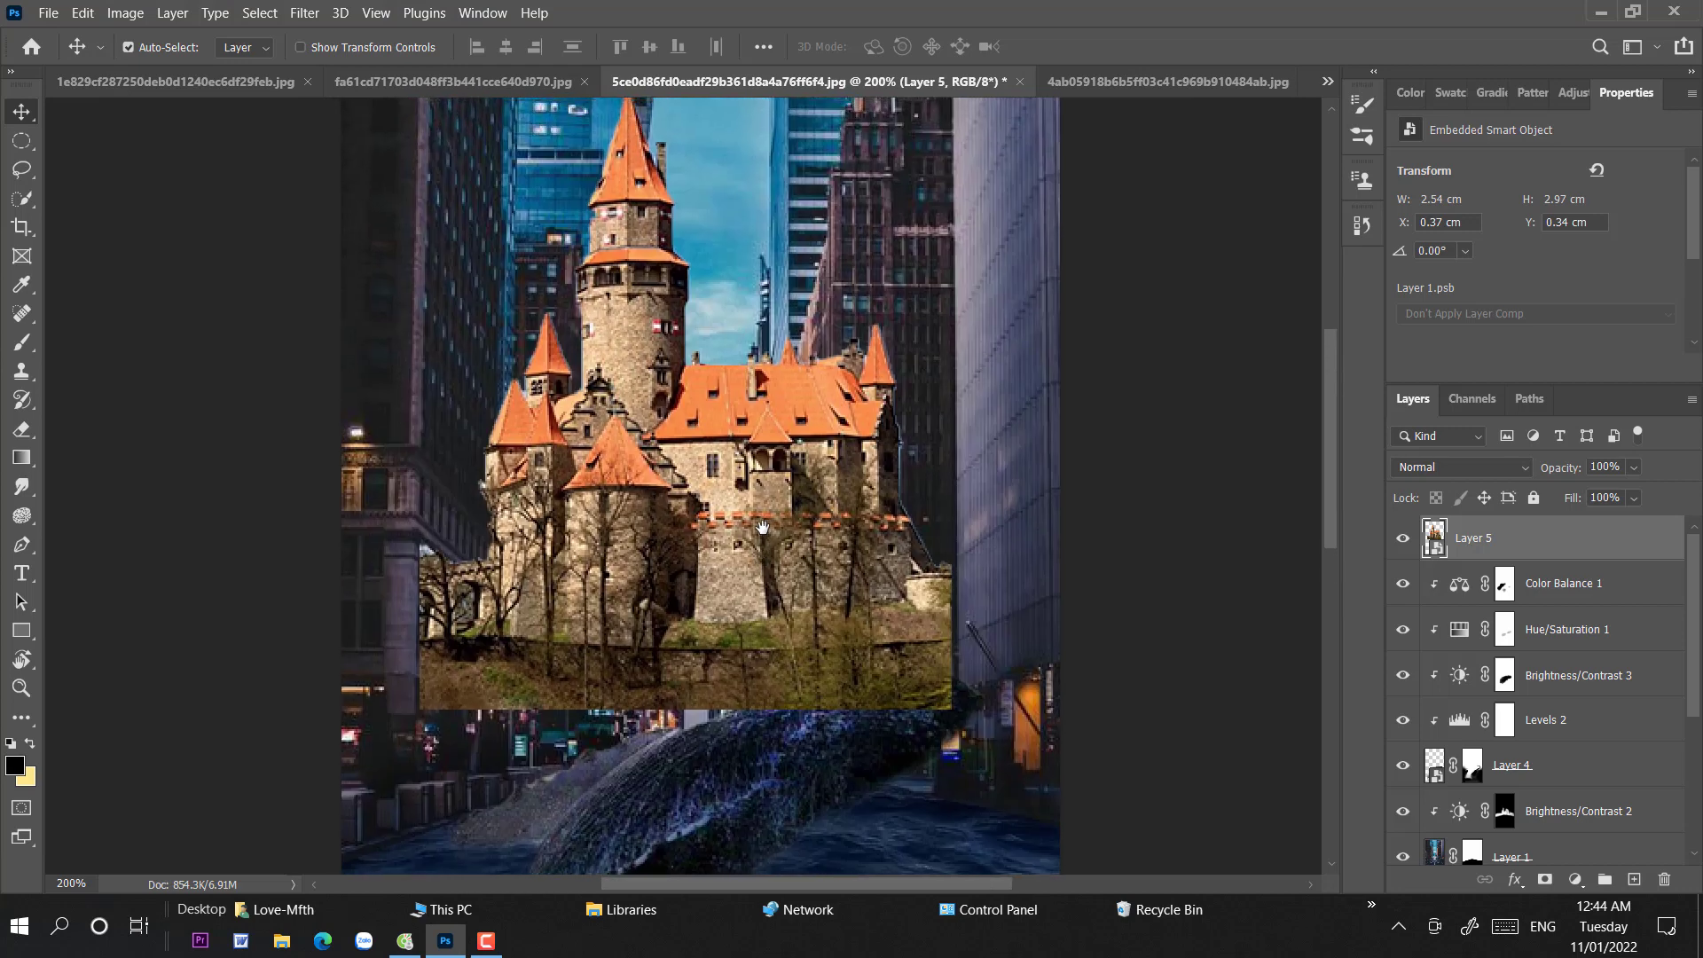
# - Scale the castle to about 38.6%, rotate it to -26.10° and position it on the whale's back
pyautogui.hotkey('ctrl', '-')
pyautogui.hotkey('ctrl', 't')
pyautogui.moveTo(866, 752); pyautogui.dragTo(725, 612)
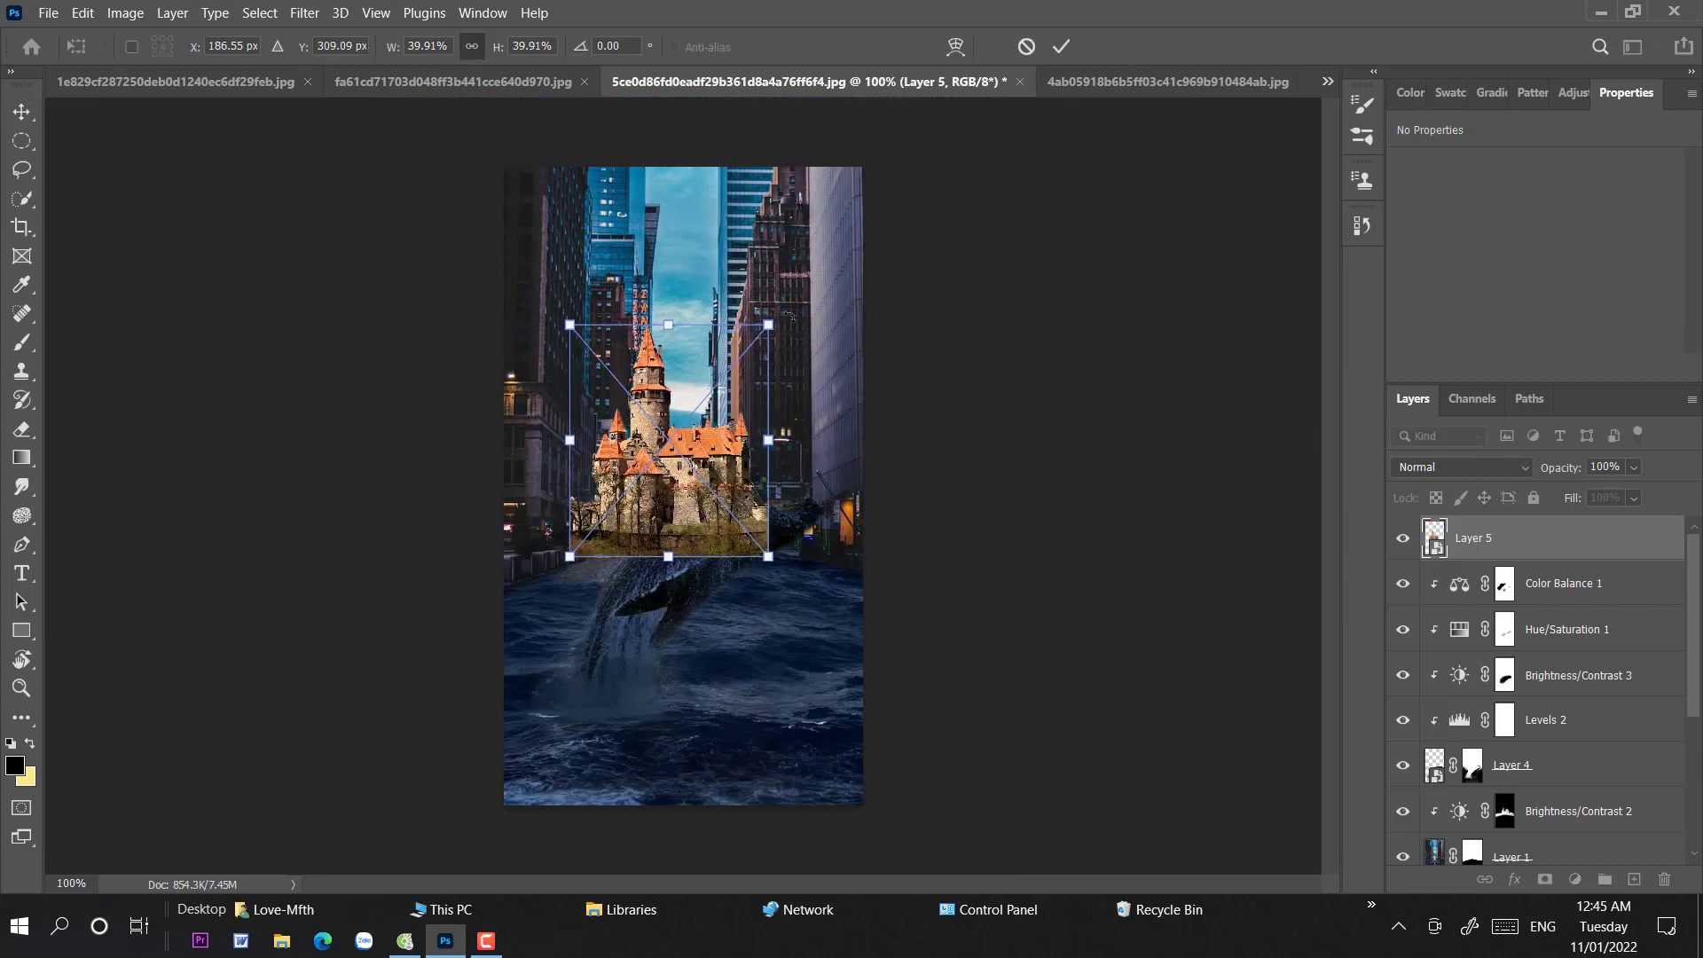
pyautogui.moveTo(768, 325); pyautogui.dragTo(798, 286)
pyautogui.moveTo(873, 226); pyautogui.dragTo(763, 168)
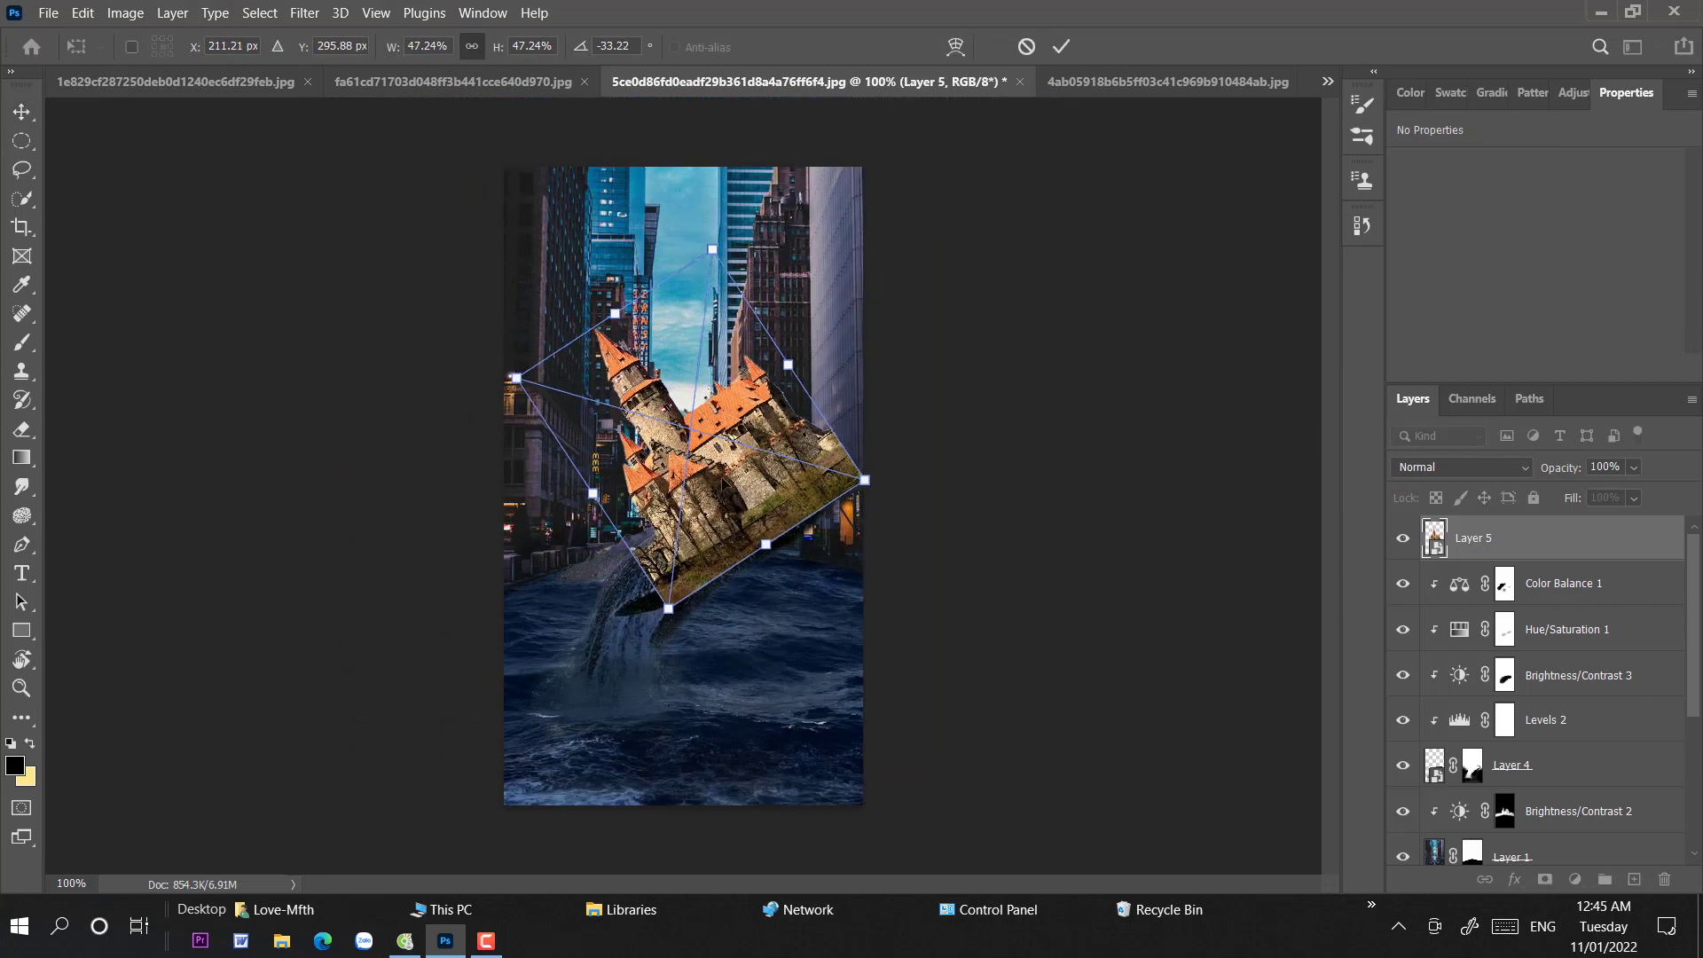
pyautogui.moveTo(667, 372); pyautogui.dragTo(684, 391)
pyautogui.moveTo(661, 192); pyautogui.dragTo(654, 249)
pyautogui.moveTo(651, 409); pyautogui.dragTo(654, 417)
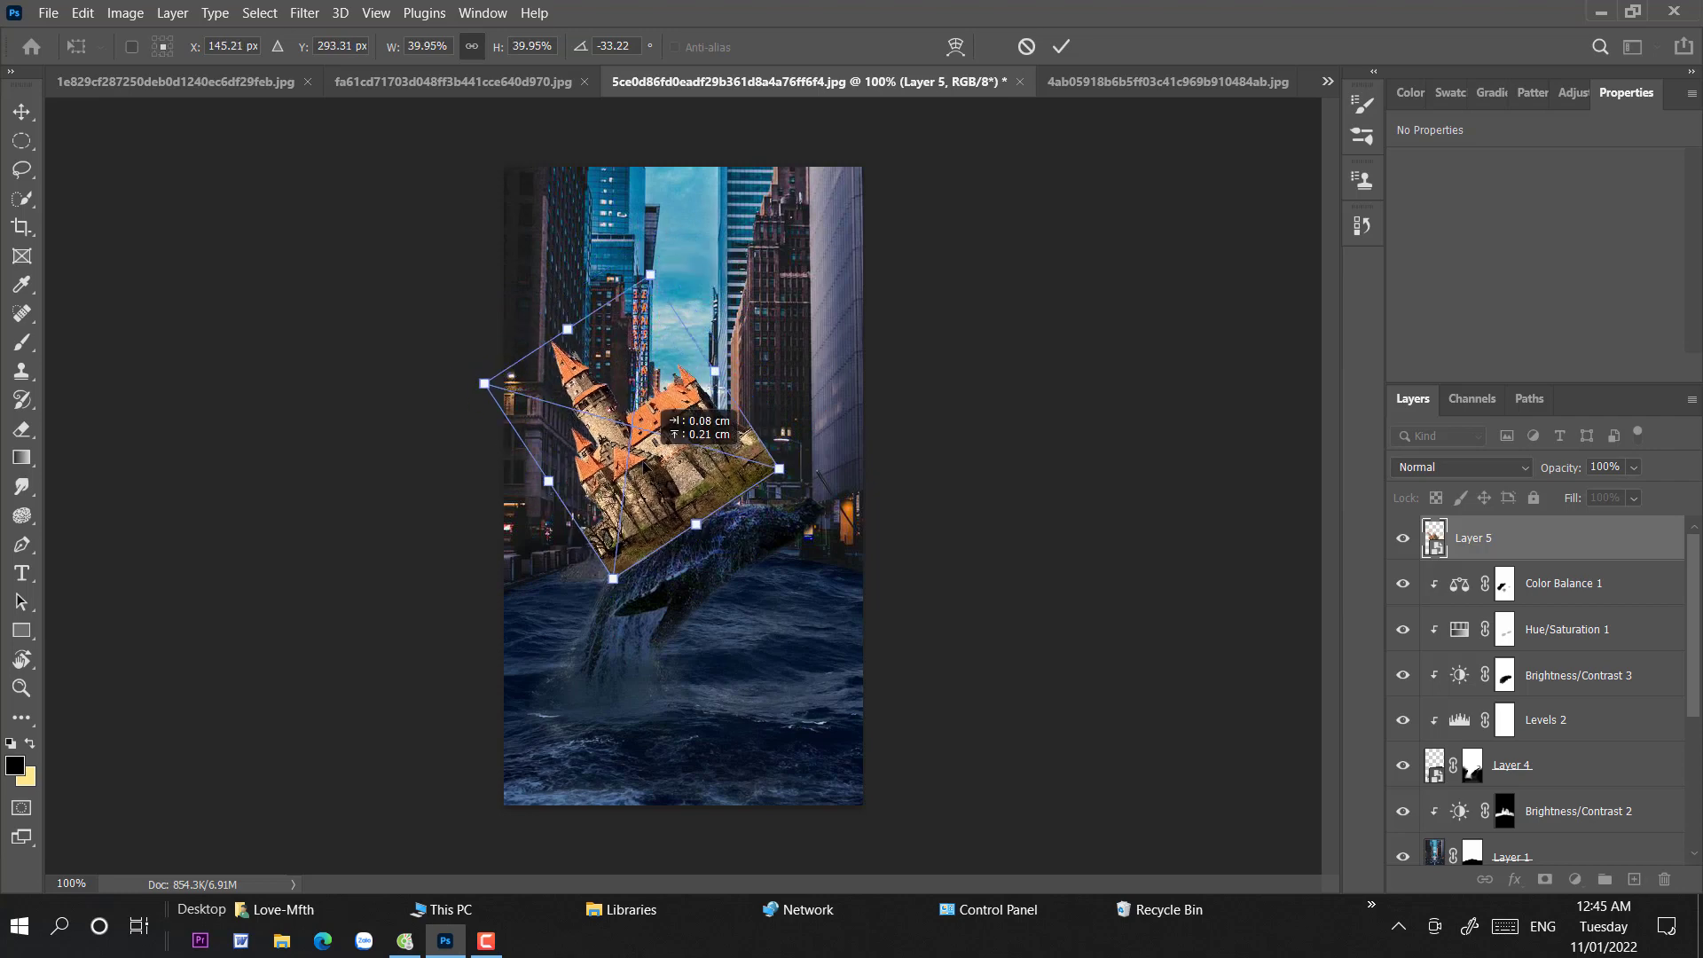
pyautogui.moveTo(677, 256); pyautogui.dragTo(698, 263)
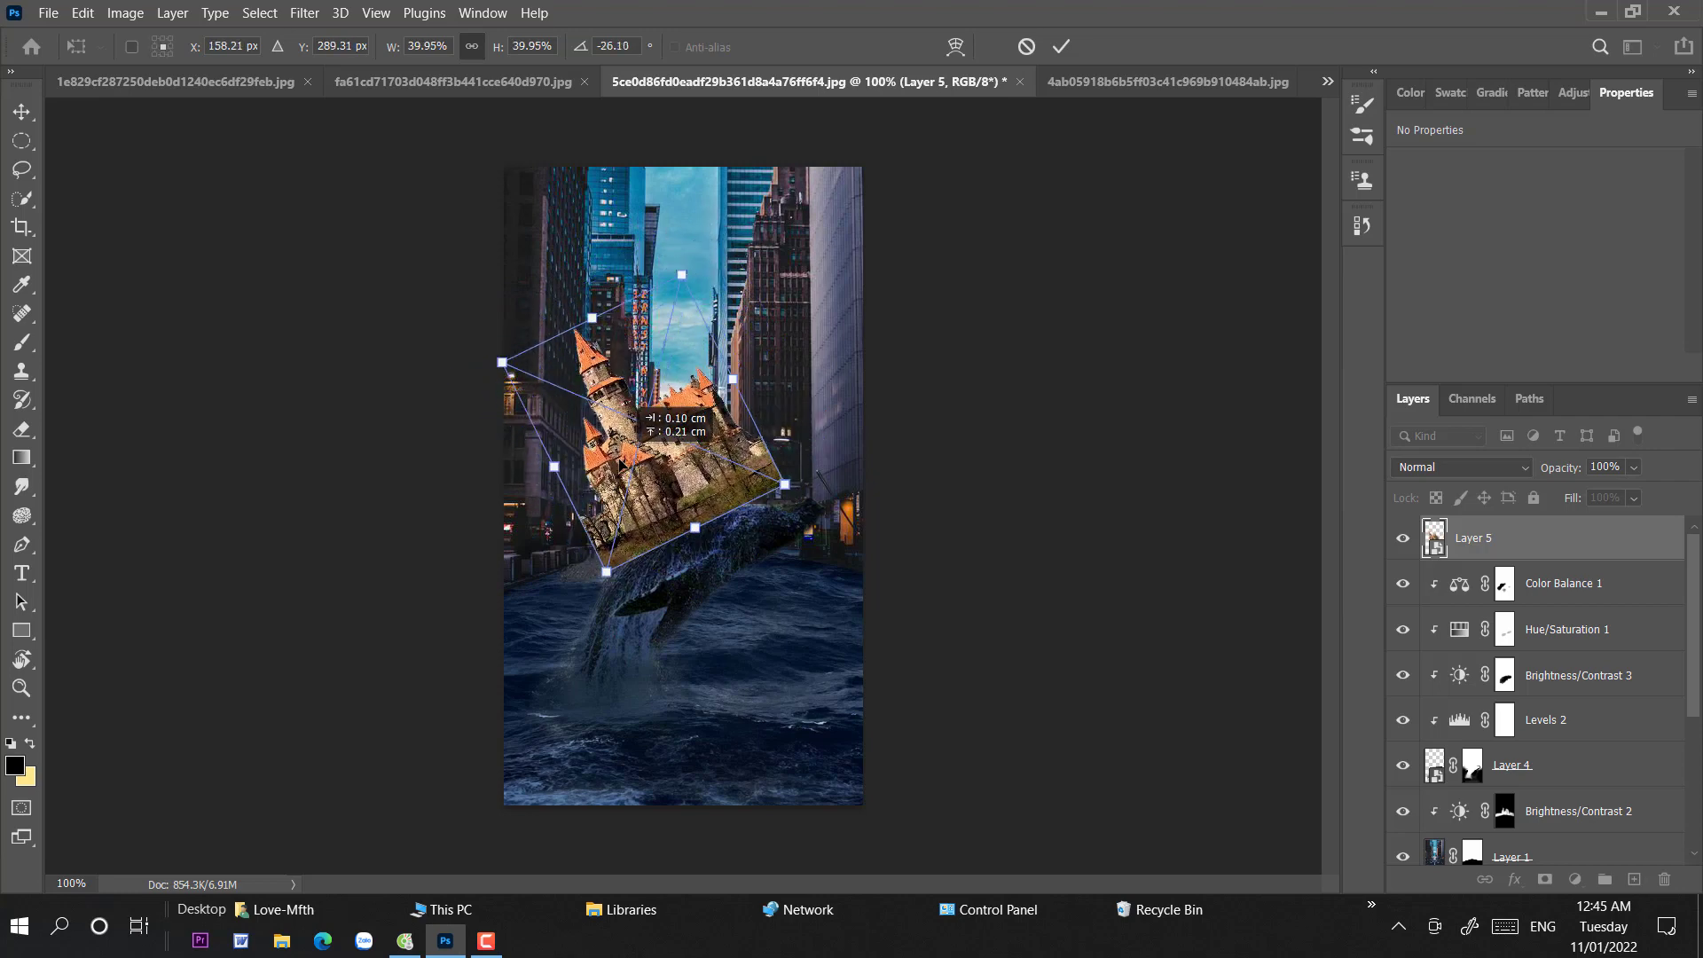
pyautogui.hotkey('ctrl', '+')
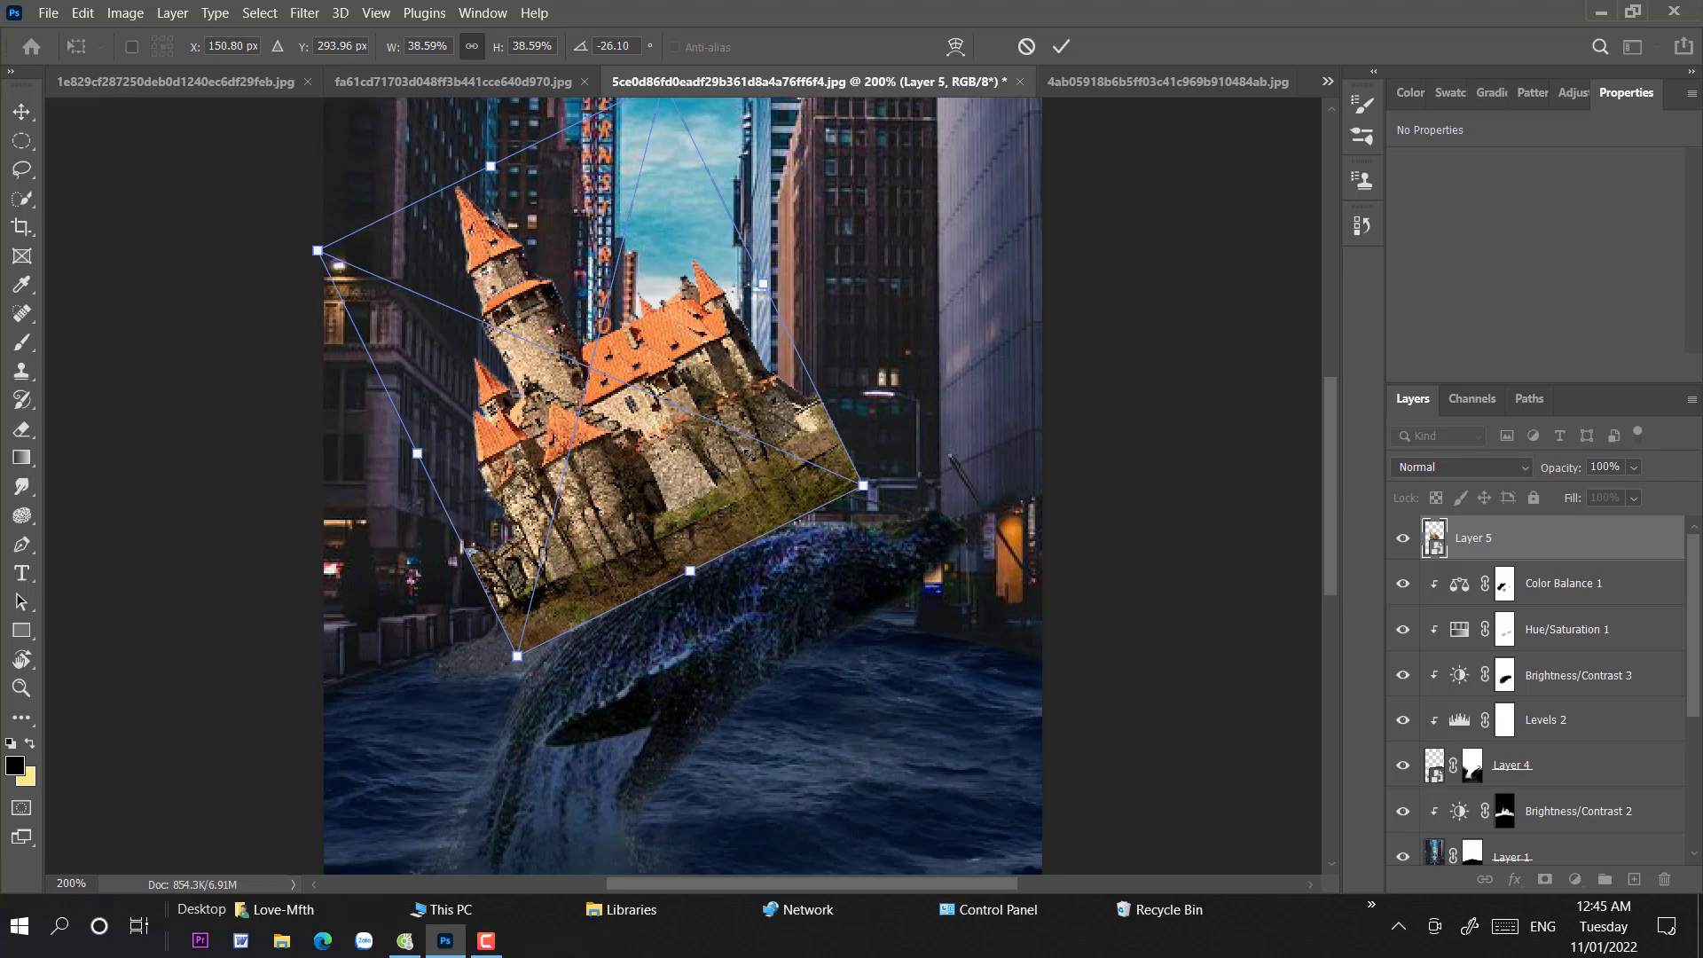
pyautogui.moveTo(720, 480); pyautogui.dragTo(710, 493)
# - Warp the castle's base to follow the whale's back, apply it and shift the castle slightly down
pyautogui.click(955, 46)
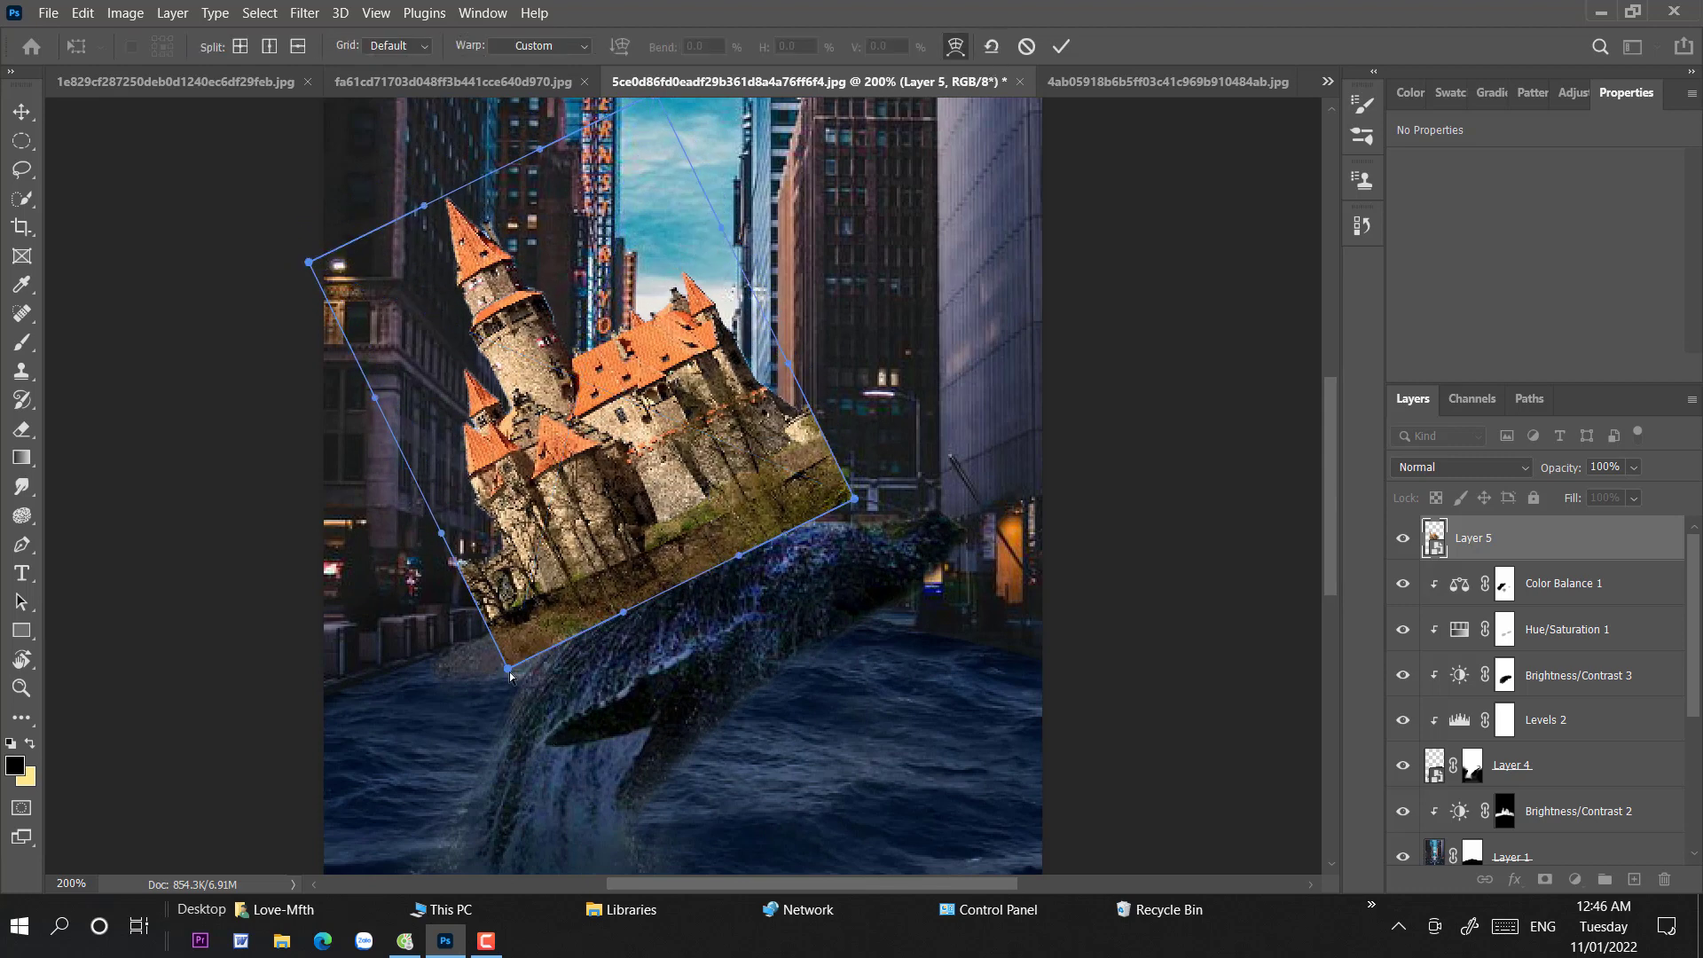
pyautogui.moveTo(508, 667); pyautogui.dragTo(526, 691)
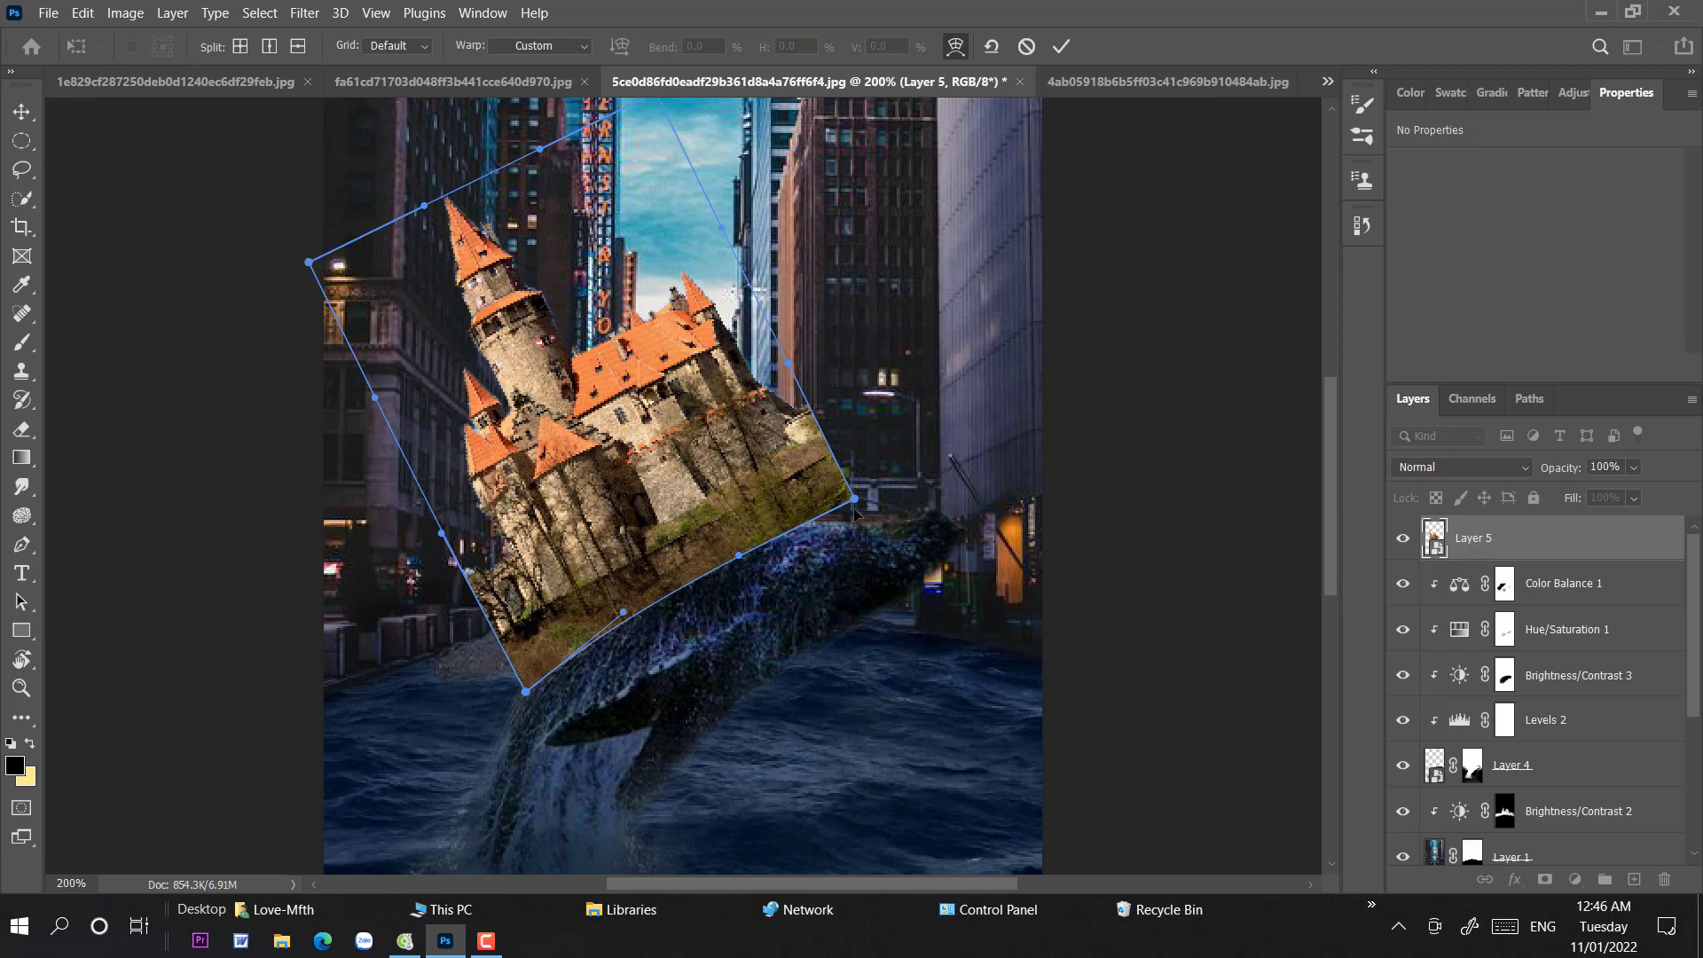
pyautogui.moveTo(854, 510); pyautogui.dragTo(860, 544)
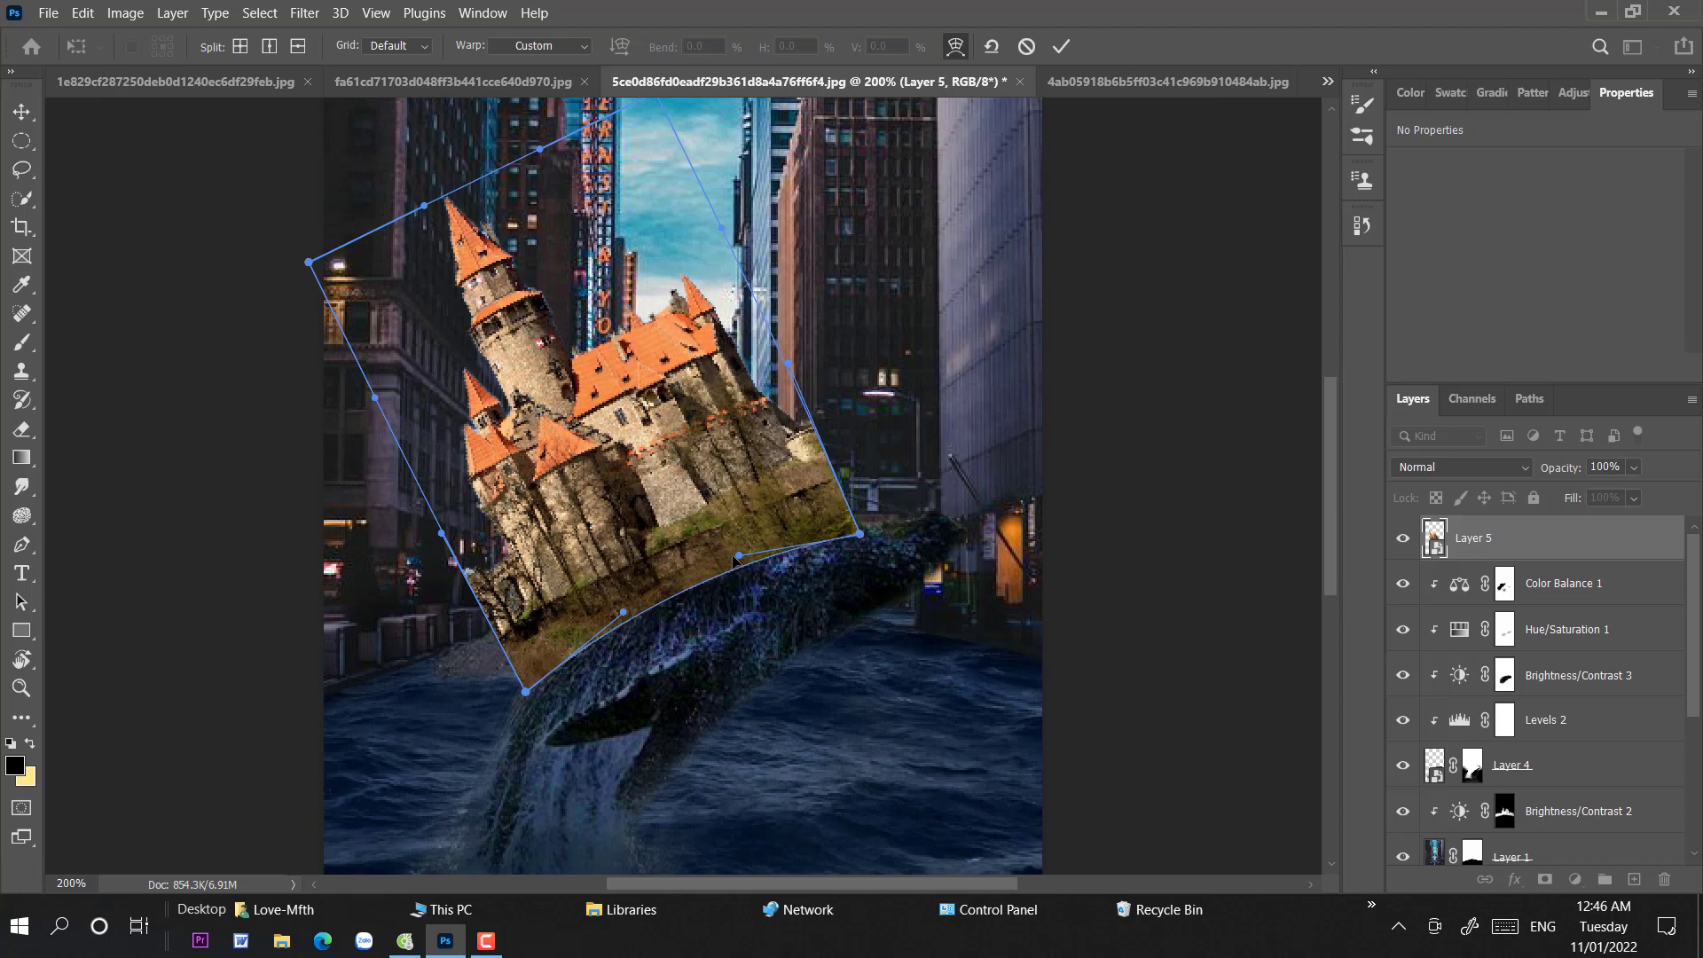
pyautogui.moveTo(734, 558); pyautogui.dragTo(723, 569)
pyautogui.moveTo(616, 615); pyautogui.dragTo(622, 627)
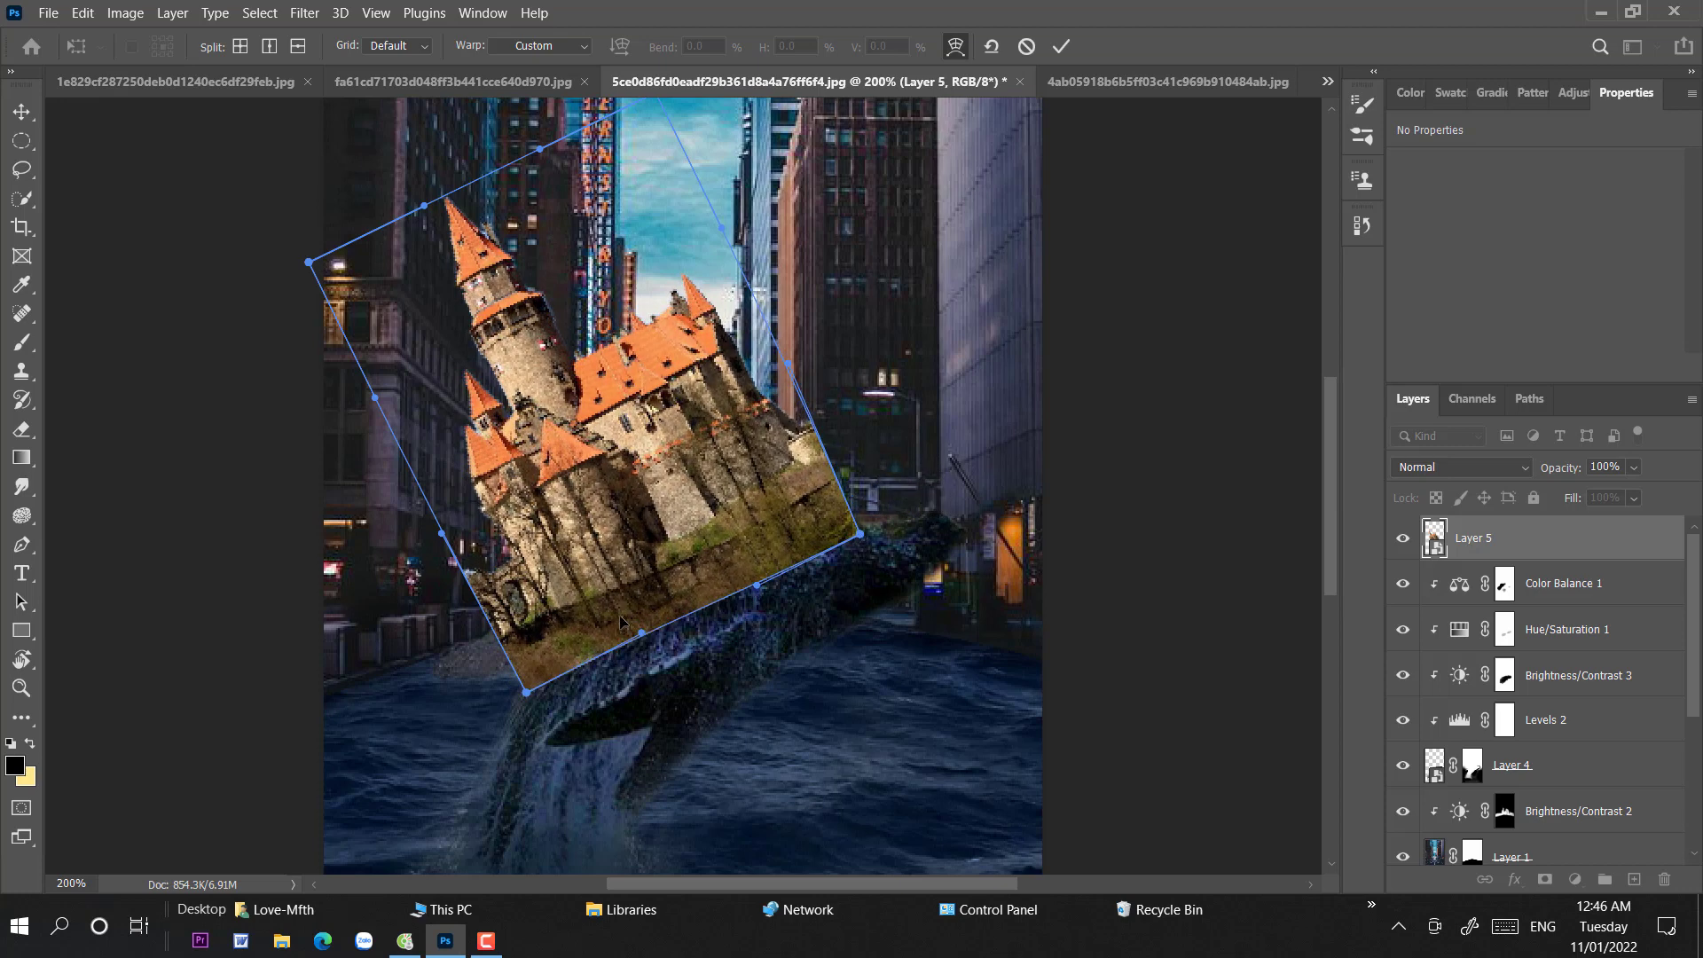
pyautogui.moveTo(717, 543); pyautogui.dragTo(713, 520)
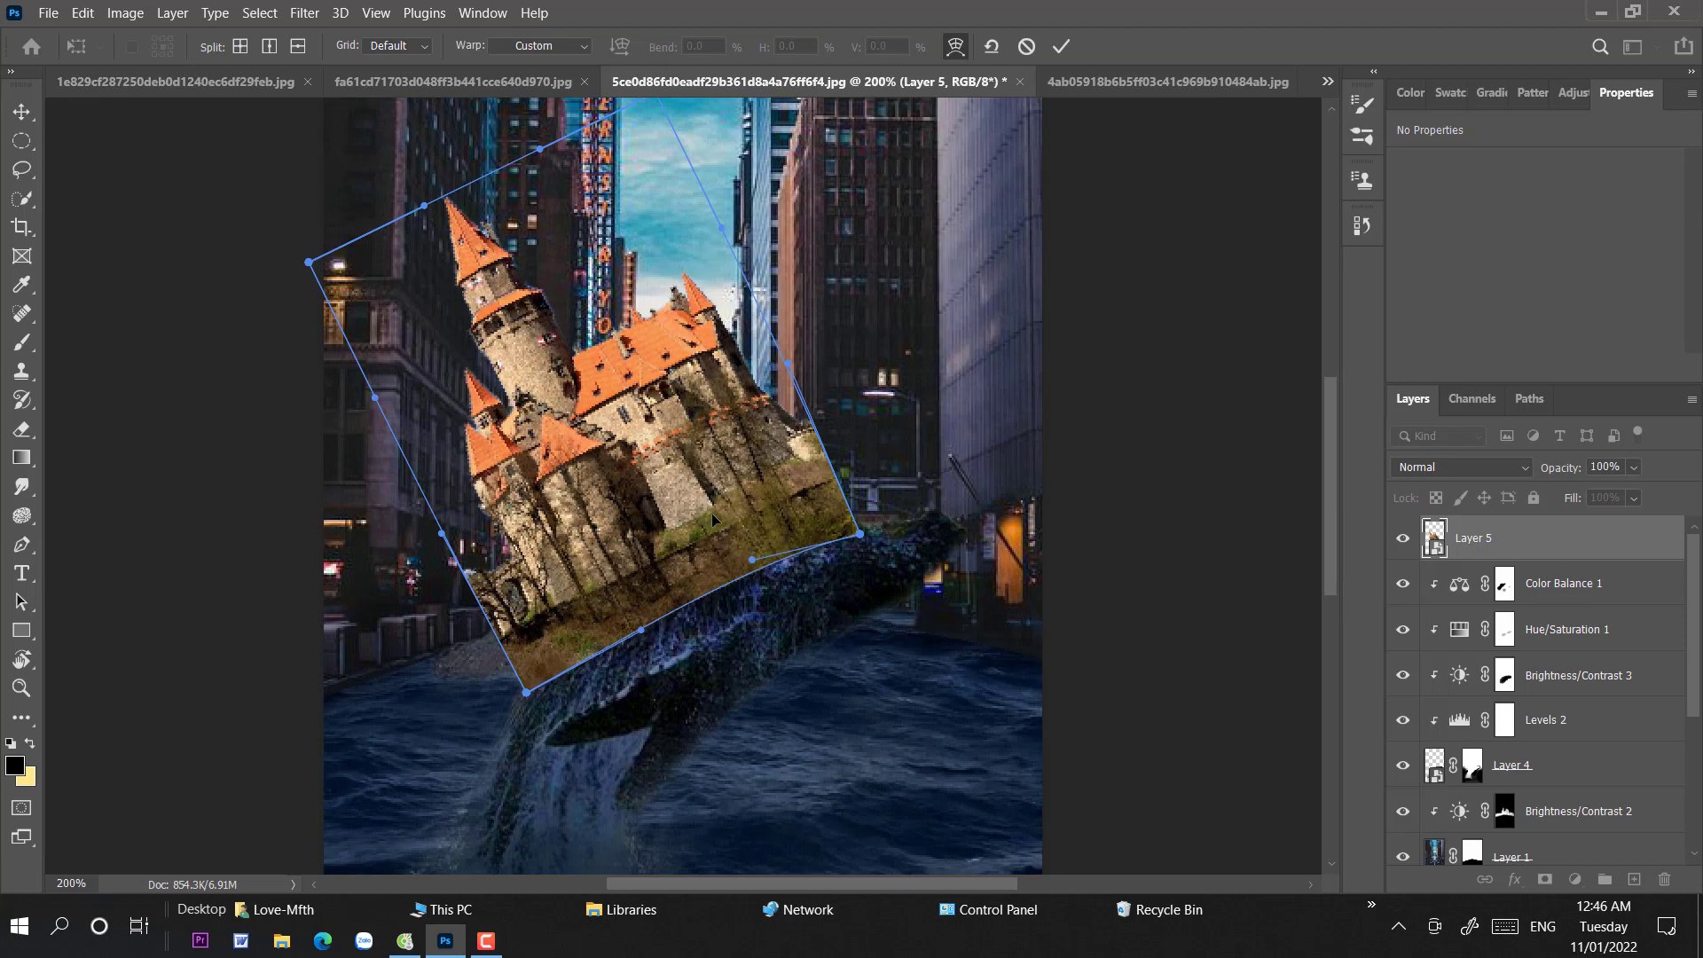
pyautogui.click(20, 113)
pyautogui.moveTo(645, 485); pyautogui.dragTo(653, 504)
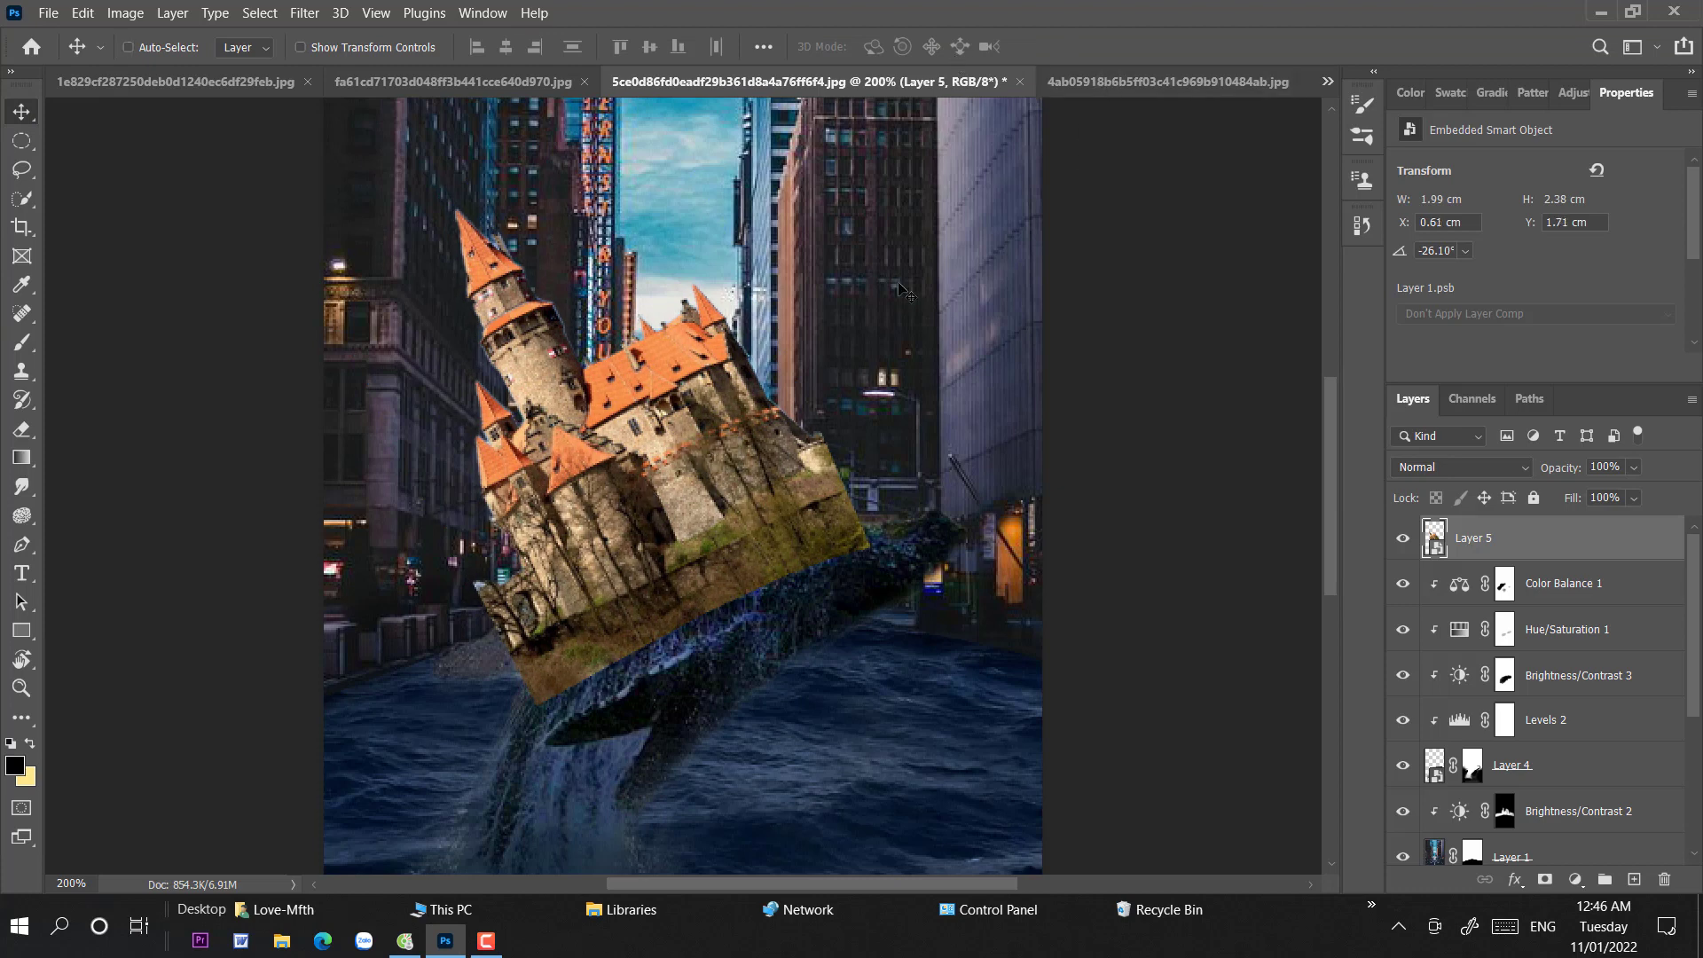
# - Warp the castle again, pulling its lower corners down around the whale and arching the bottom edge
pyautogui.hotkey('ctrl', 't')
pyautogui.click(956, 46)
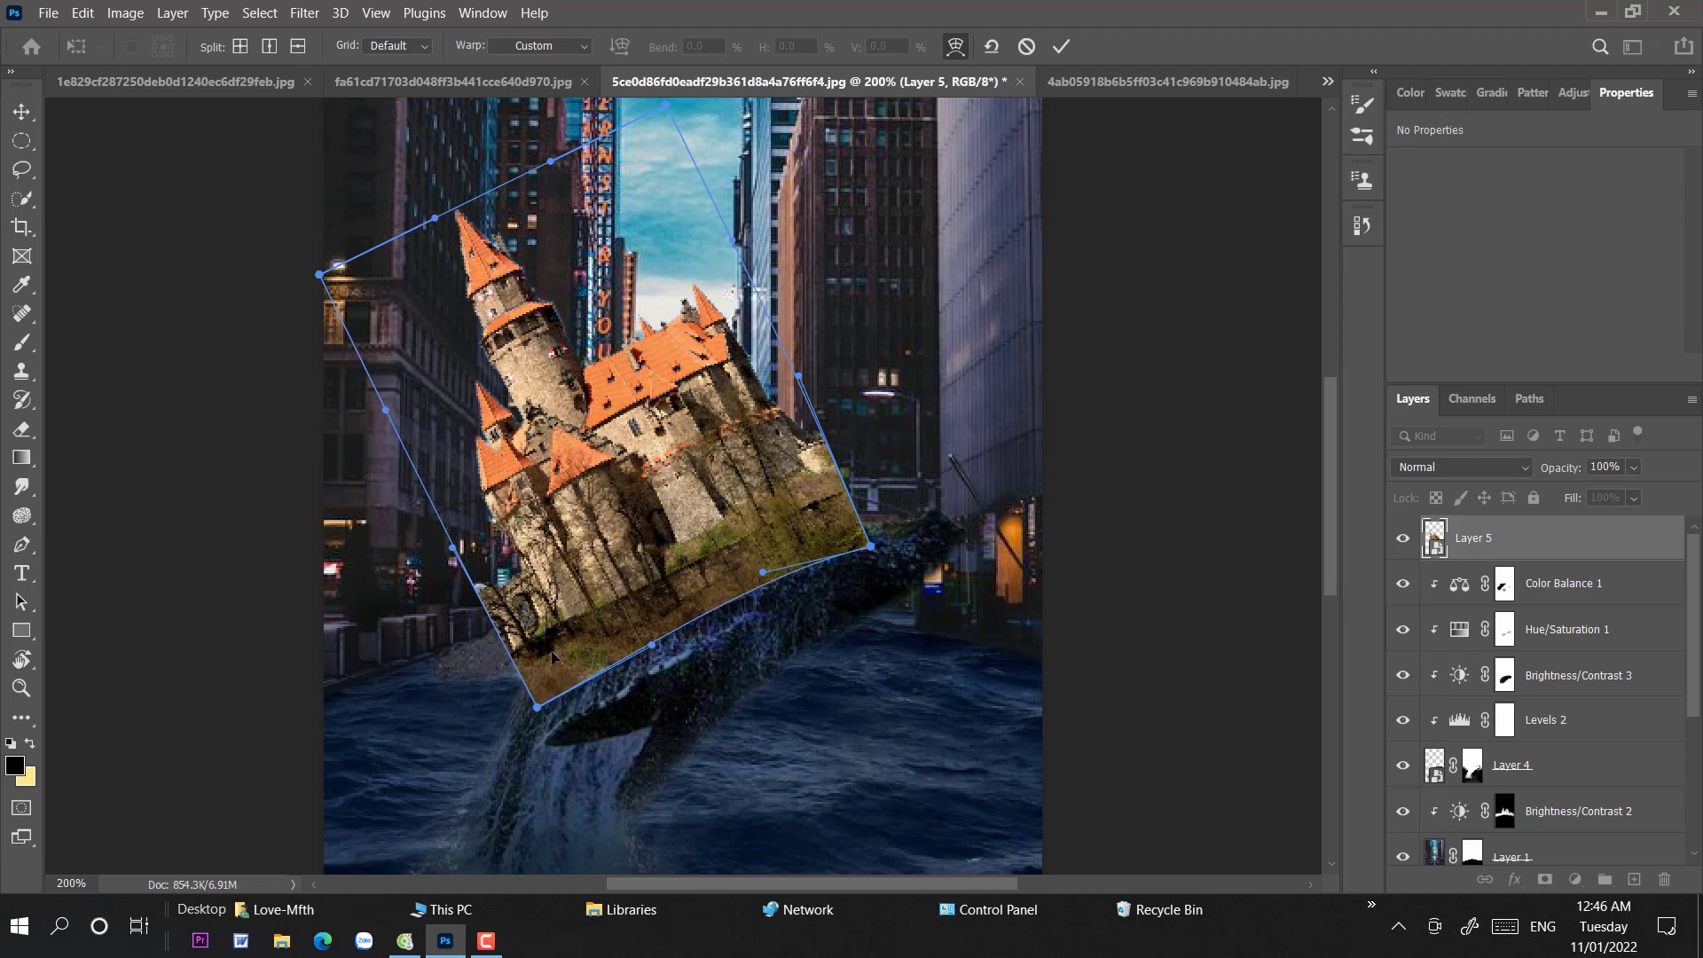
pyautogui.moveTo(552, 656); pyautogui.dragTo(670, 590)
pyautogui.moveTo(840, 528); pyautogui.dragTo(859, 555)
pyautogui.moveTo(735, 551); pyautogui.dragTo(736, 550)
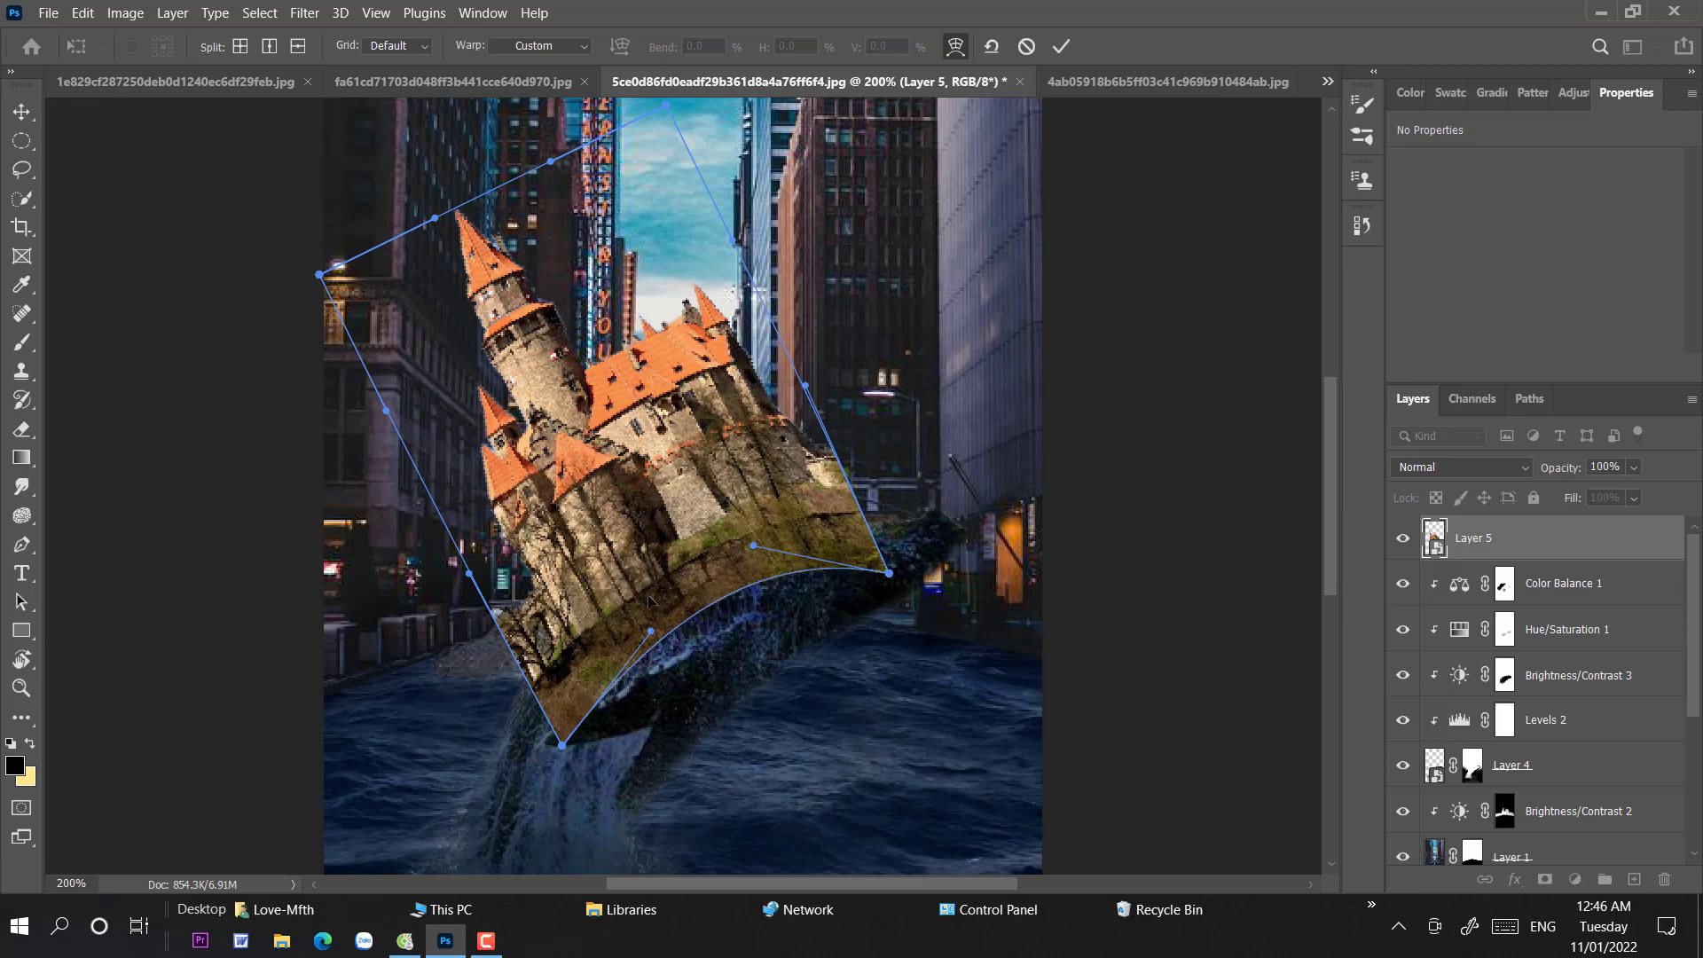
pyautogui.moveTo(648, 600); pyautogui.dragTo(646, 600)
pyautogui.moveTo(541, 699); pyautogui.dragTo(537, 697)
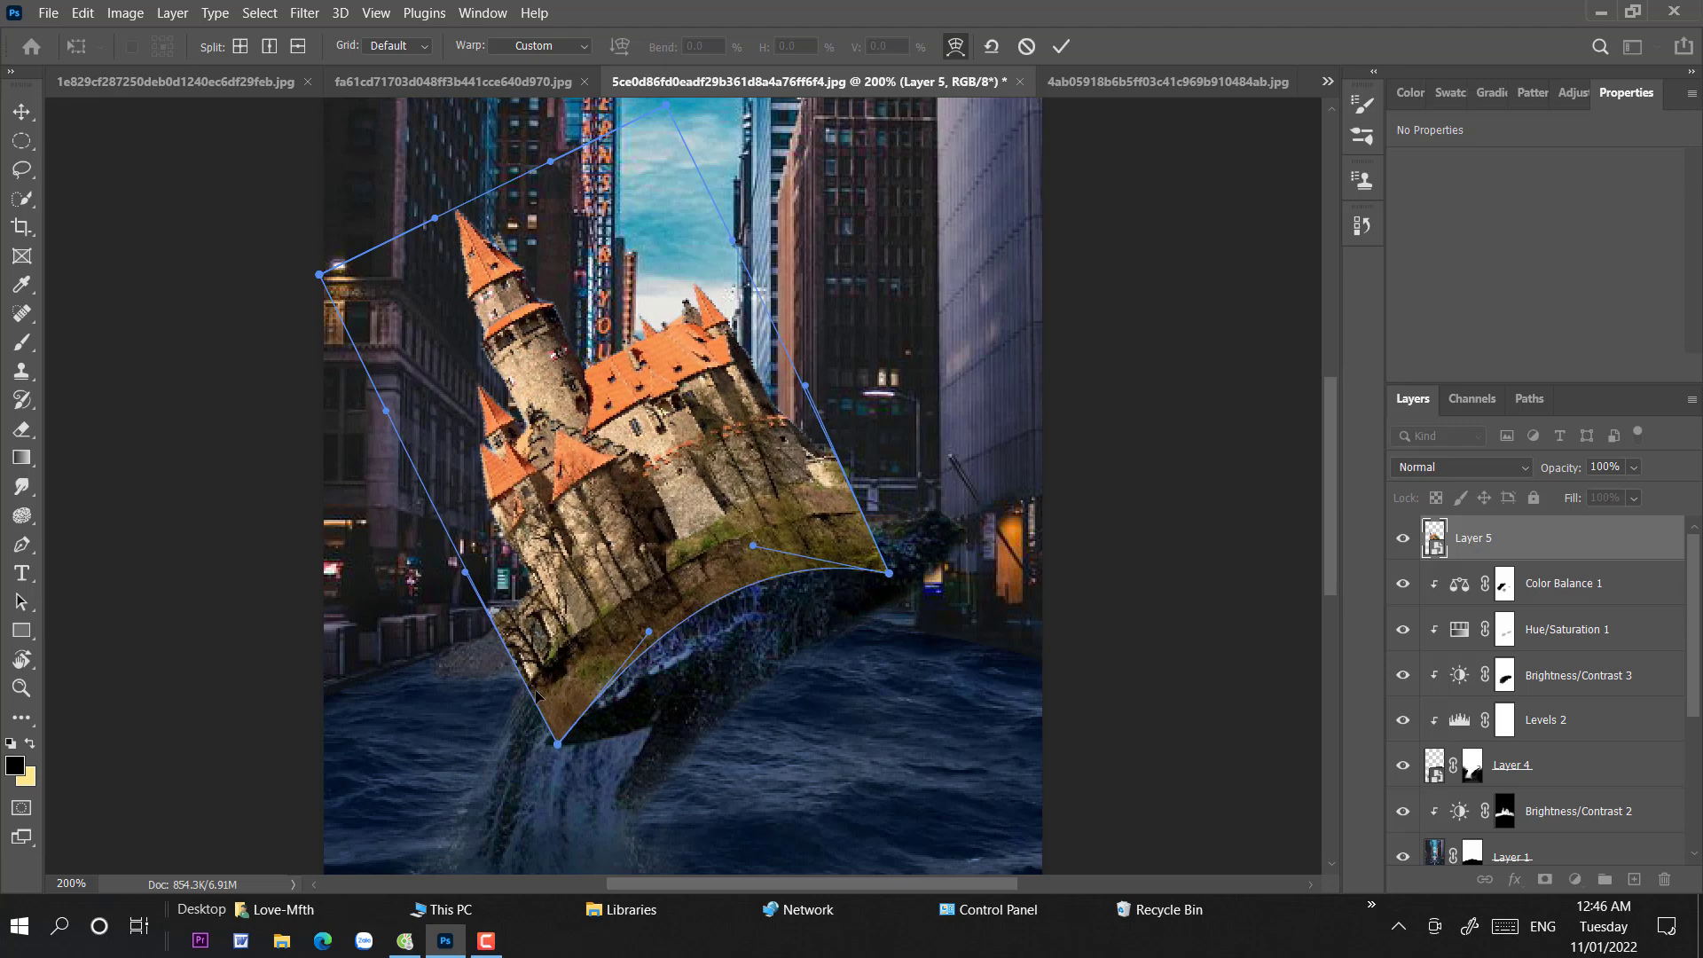
pyautogui.press('Return')
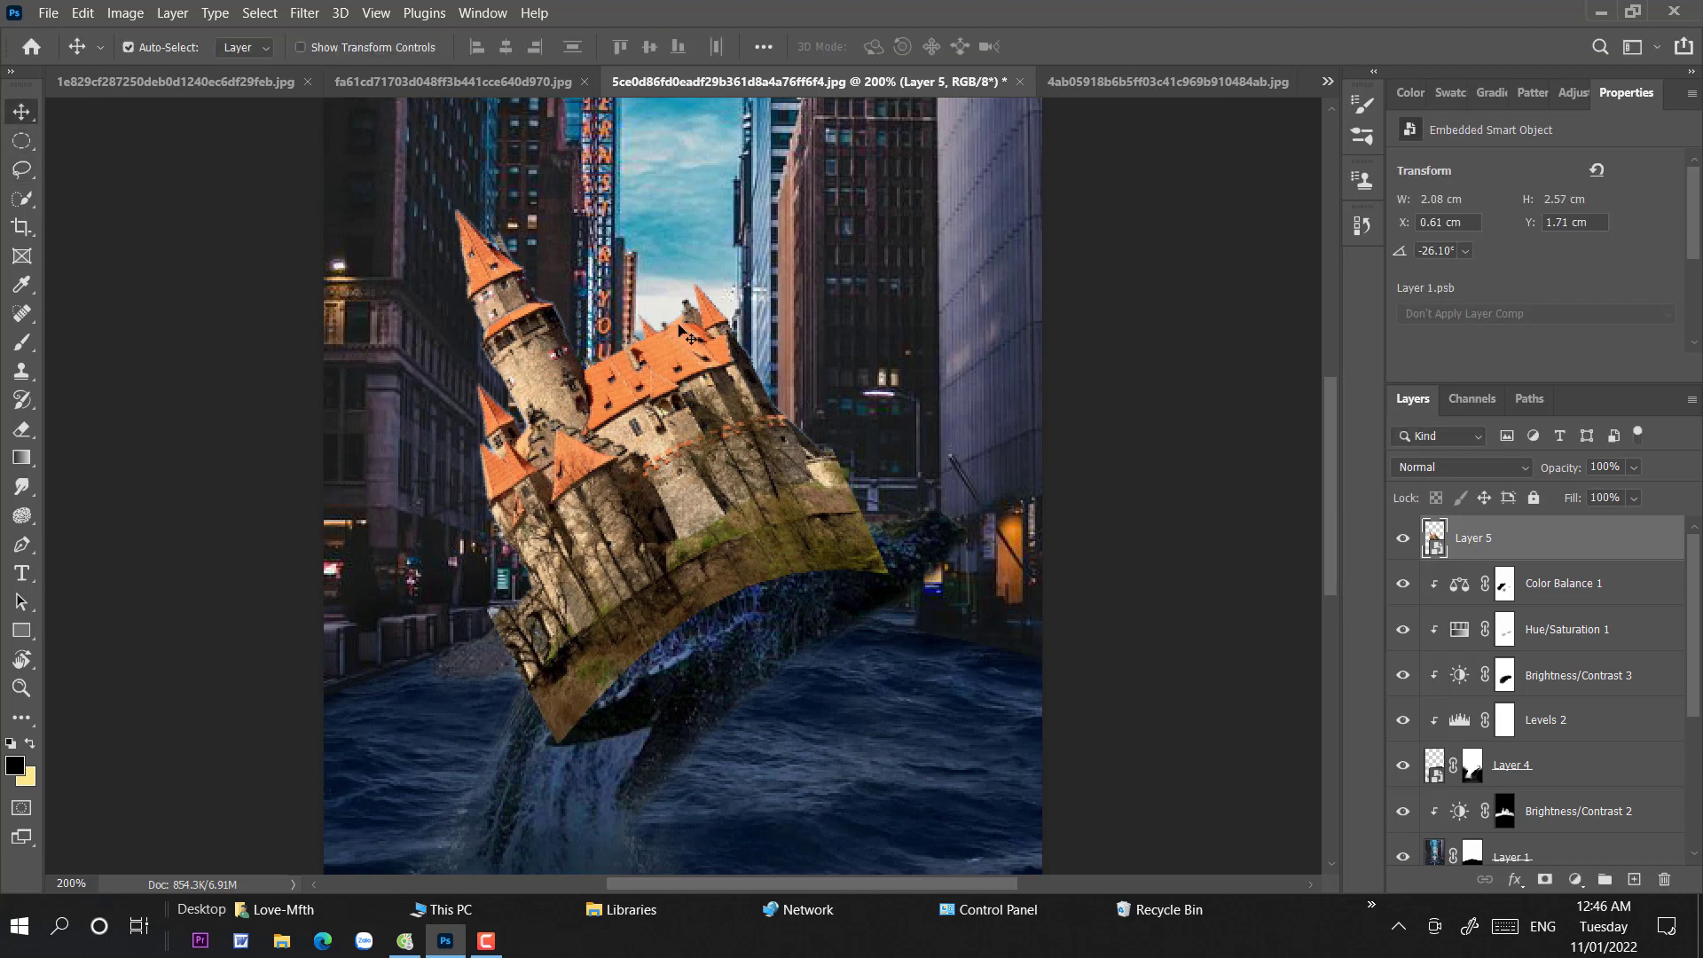
# - Add a layer mask to the castle and paint it black at 47% opacity along the right part of its base
pyautogui.hotkey('ctrl', '-')
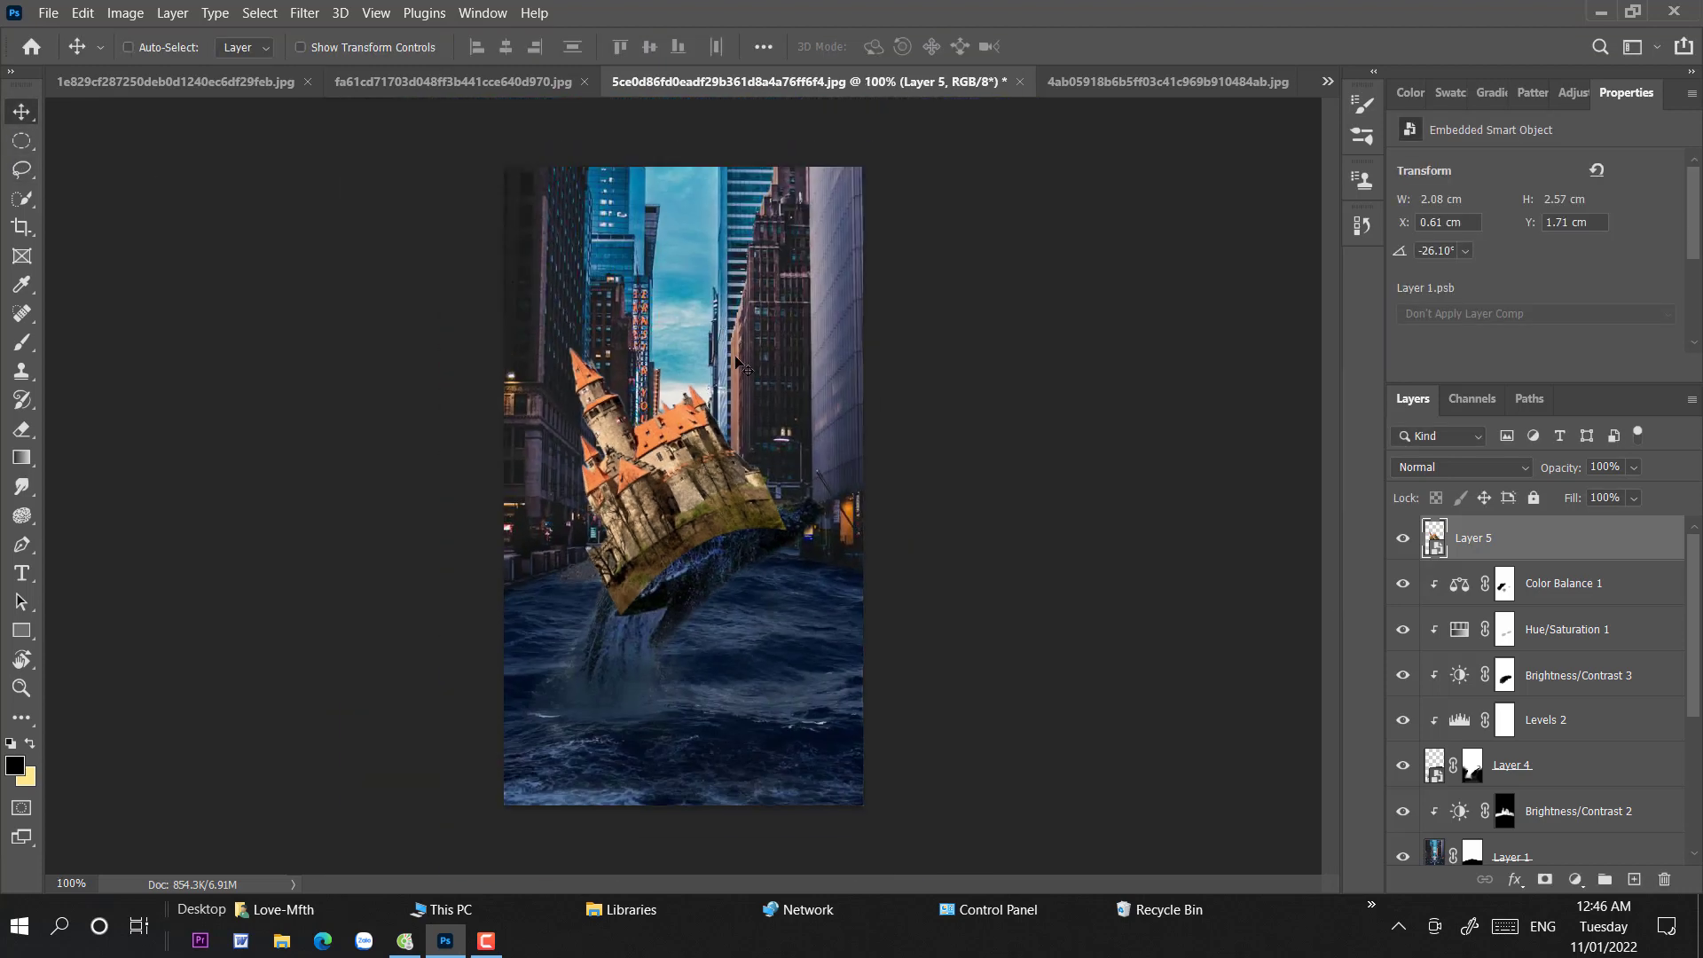
pyautogui.hotkey('ctrl', '+')
pyautogui.hotkey('ctrl', '+')
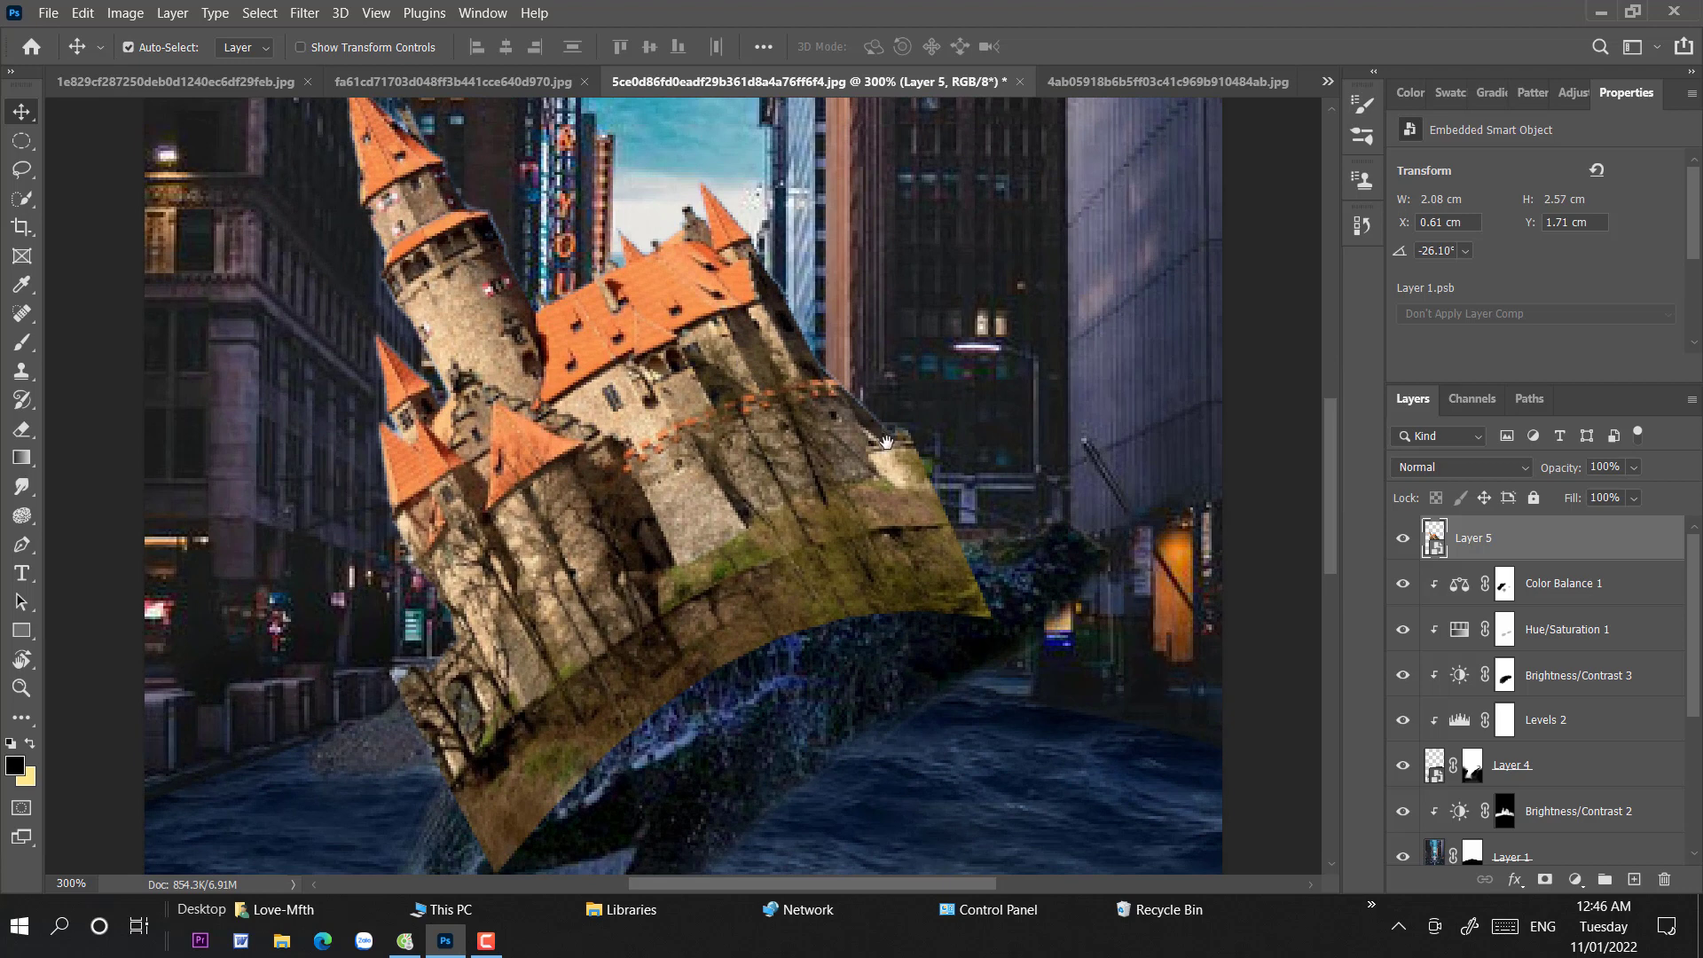
pyautogui.moveTo(886, 441); pyautogui.dragTo(899, 270)
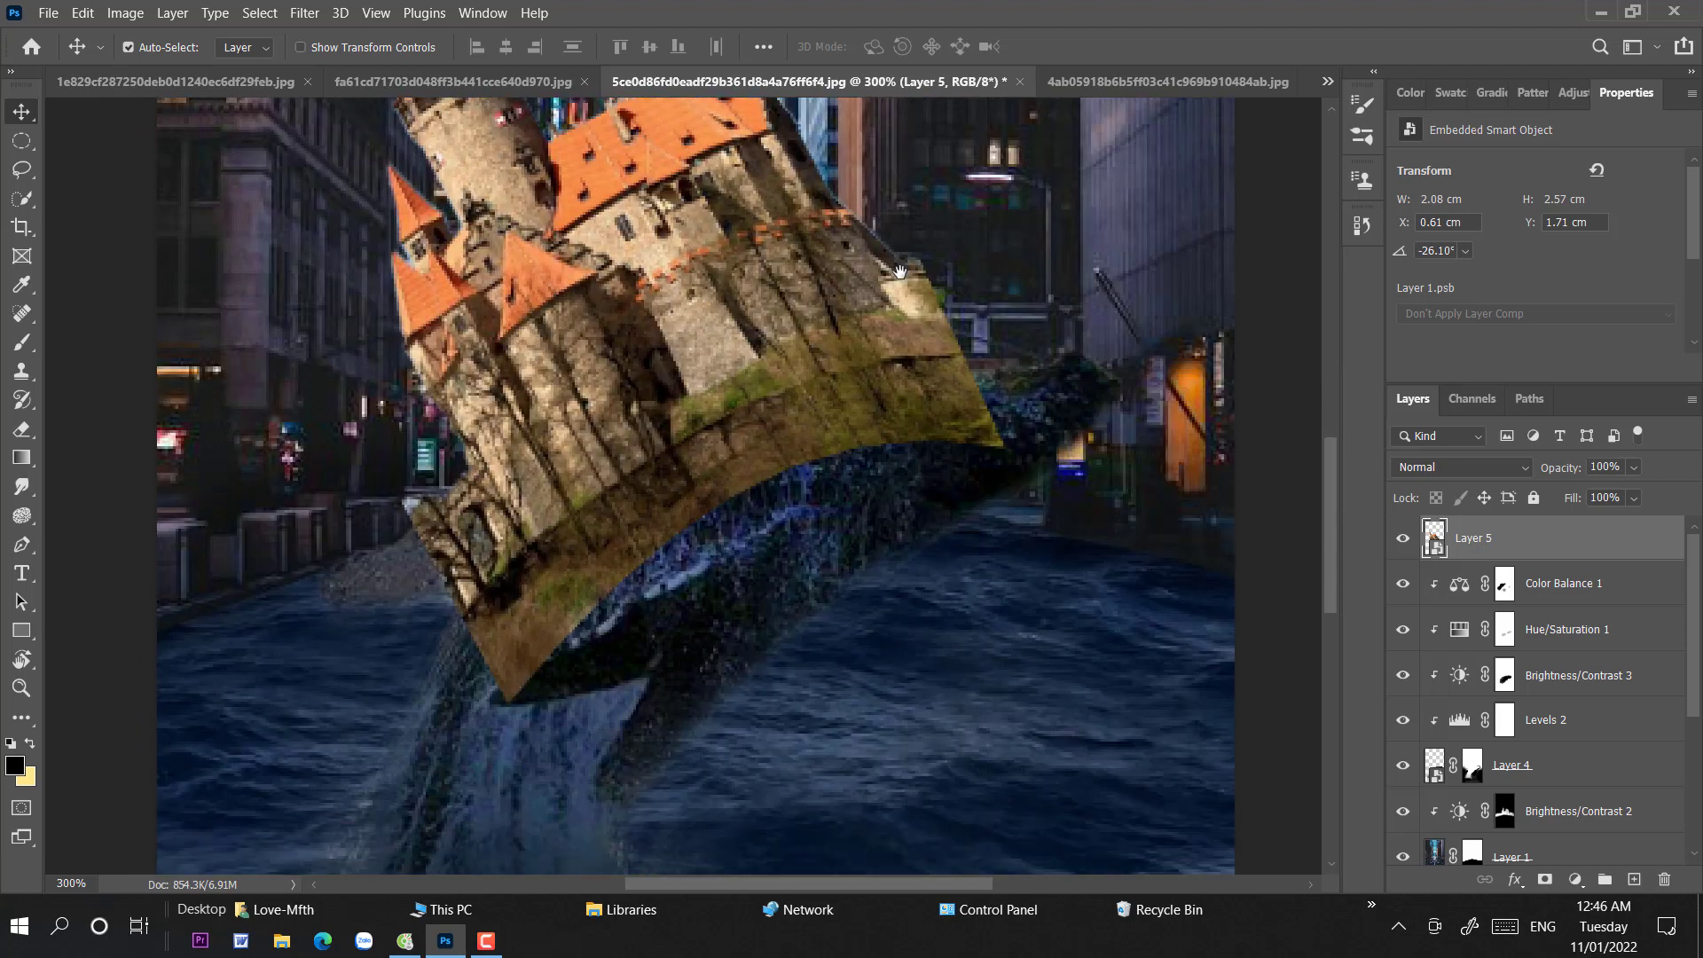
pyautogui.click(1548, 879)
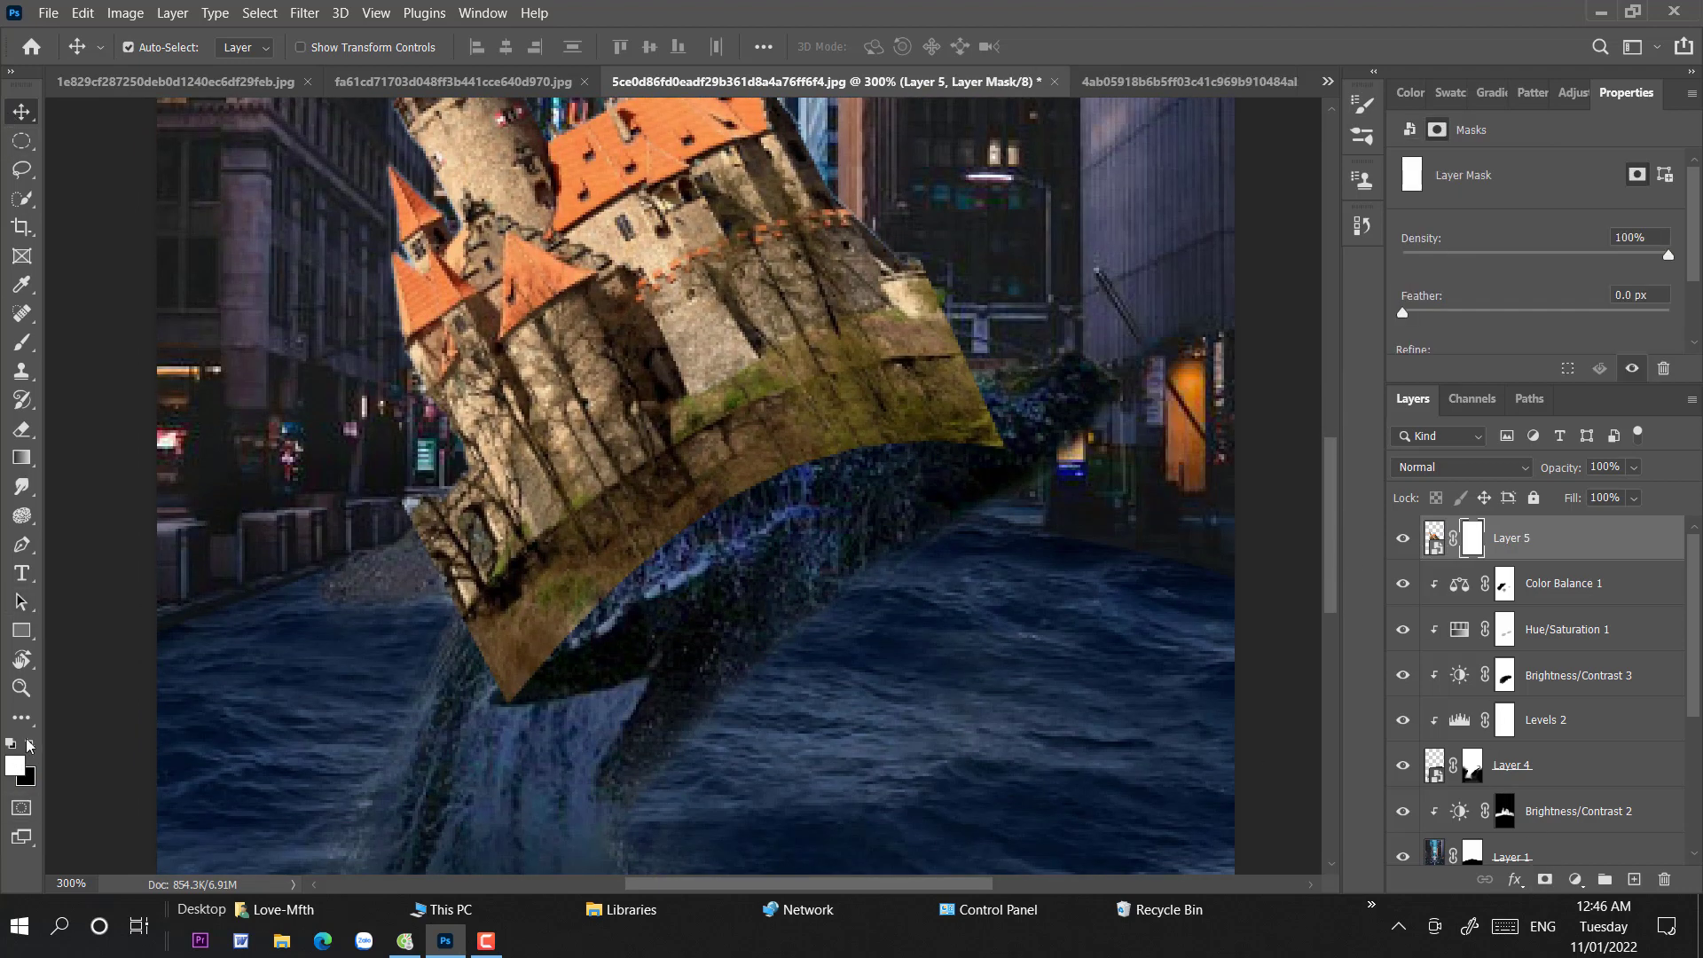
pyautogui.click(22, 342)
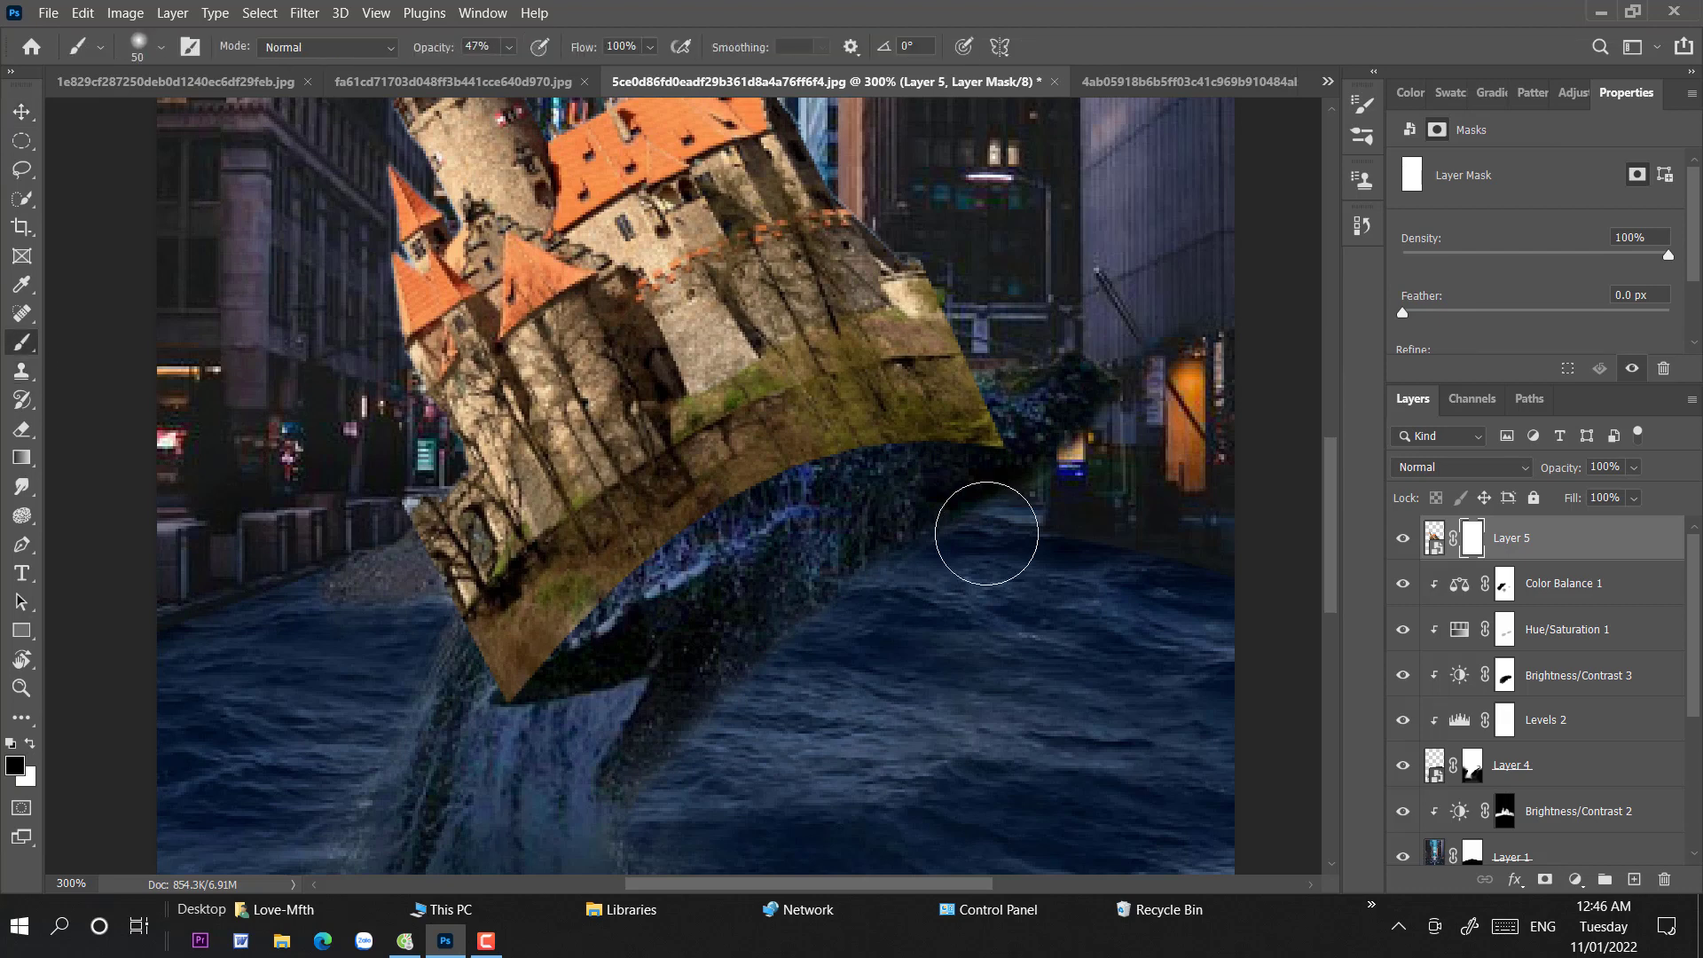
pyautogui.moveTo(897, 508)
pyautogui.mouseDown()
pyautogui.moveTo(990, 447)
pyautogui.moveTo(920, 471)
pyautogui.moveTo(1020, 433)
pyautogui.moveTo(929, 465)
pyautogui.moveTo(992, 447)
pyautogui.moveTo(1007, 416)
pyautogui.mouseUp()
# - Mask out the ground overlapping the whale with a soft 31 px black brush at 82% opacity
pyautogui.click(509, 47)
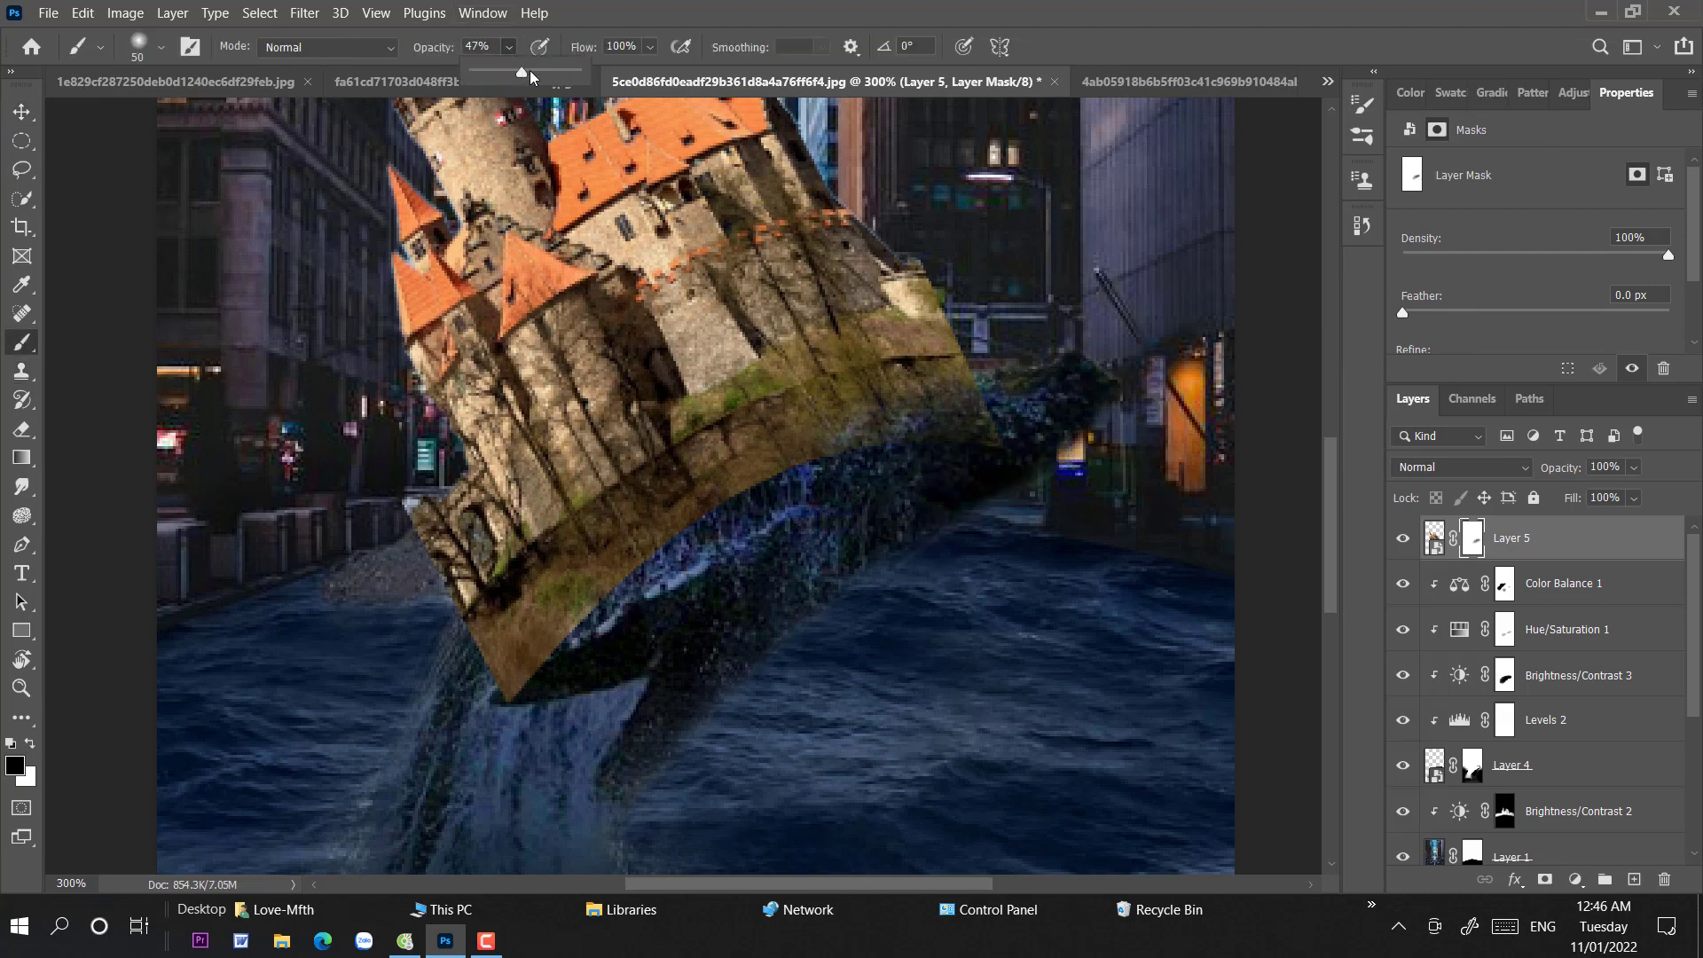
pyautogui.rightClick(1045, 466)
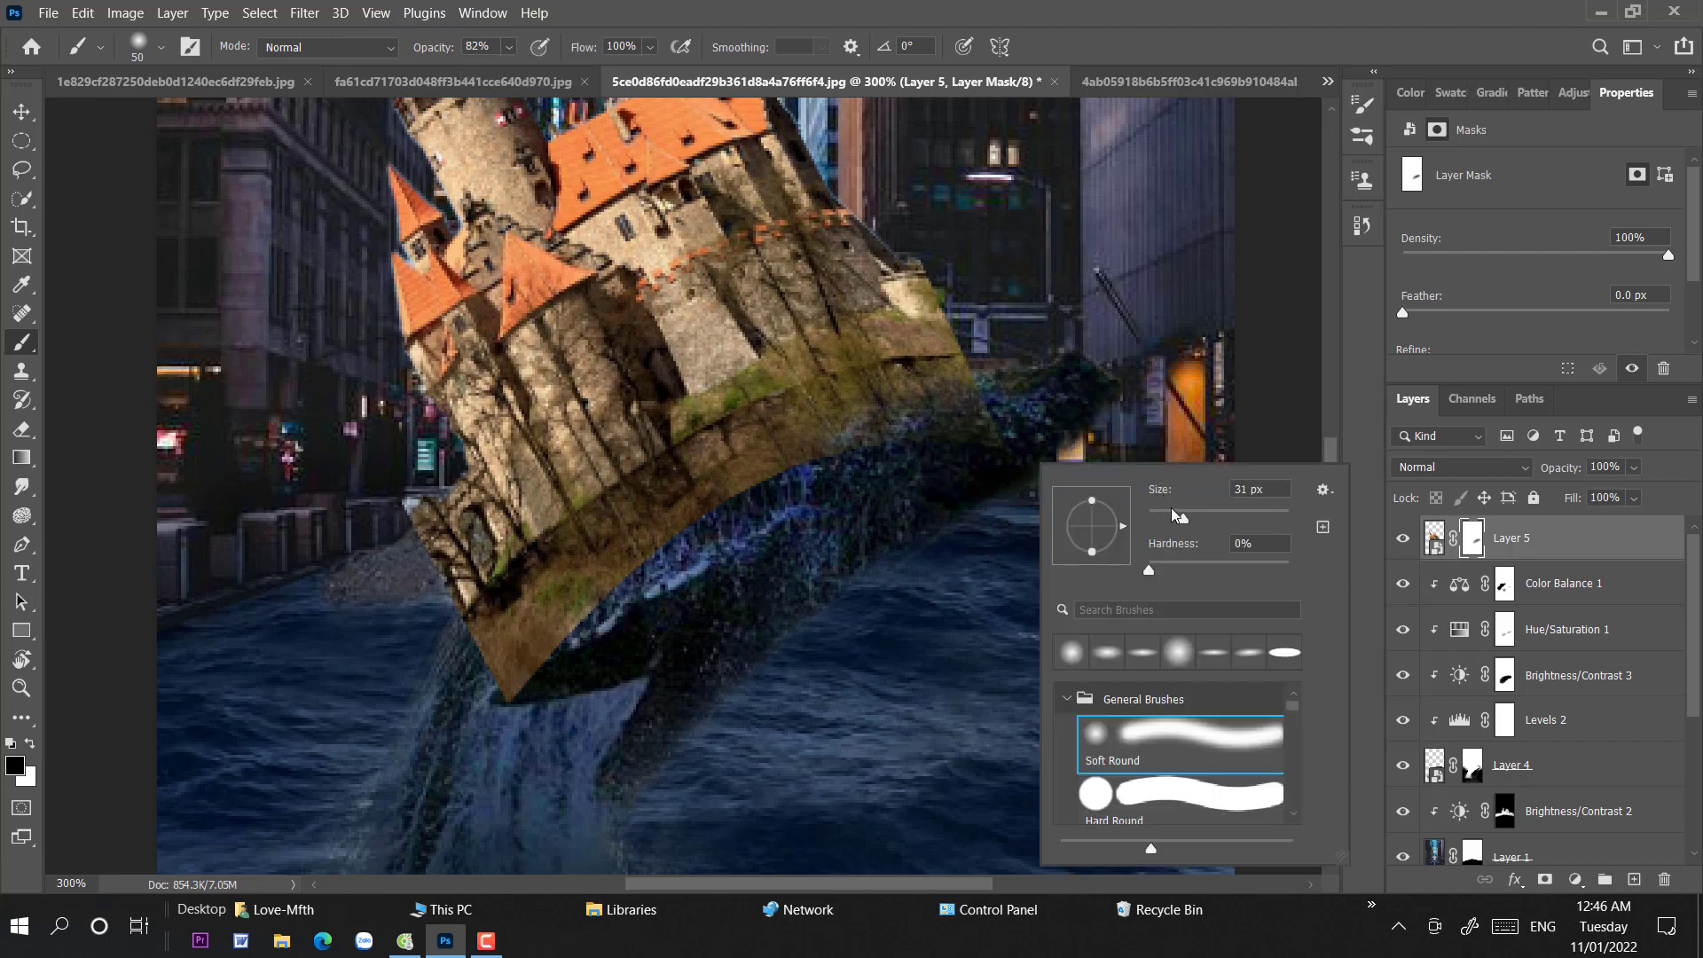
pyautogui.moveTo(1006, 411)
pyautogui.mouseDown()
pyautogui.moveTo(688, 512)
pyautogui.moveTo(766, 488)
pyautogui.moveTo(478, 676)
pyautogui.moveTo(535, 629)
pyautogui.moveTo(492, 637)
pyautogui.moveTo(696, 484)
pyautogui.moveTo(600, 533)
pyautogui.moveTo(794, 425)
pyautogui.moveTo(721, 460)
pyautogui.moveTo(707, 470)
pyautogui.moveTo(830, 425)
pyautogui.moveTo(809, 430)
pyautogui.moveTo(954, 416)
pyautogui.moveTo(833, 423)
pyautogui.moveTo(969, 404)
pyautogui.moveTo(879, 404)
pyautogui.moveTo(972, 397)
pyautogui.moveTo(809, 406)
pyautogui.moveTo(858, 419)
pyautogui.moveTo(926, 476)
pyautogui.moveTo(913, 525)
pyautogui.mouseUp()
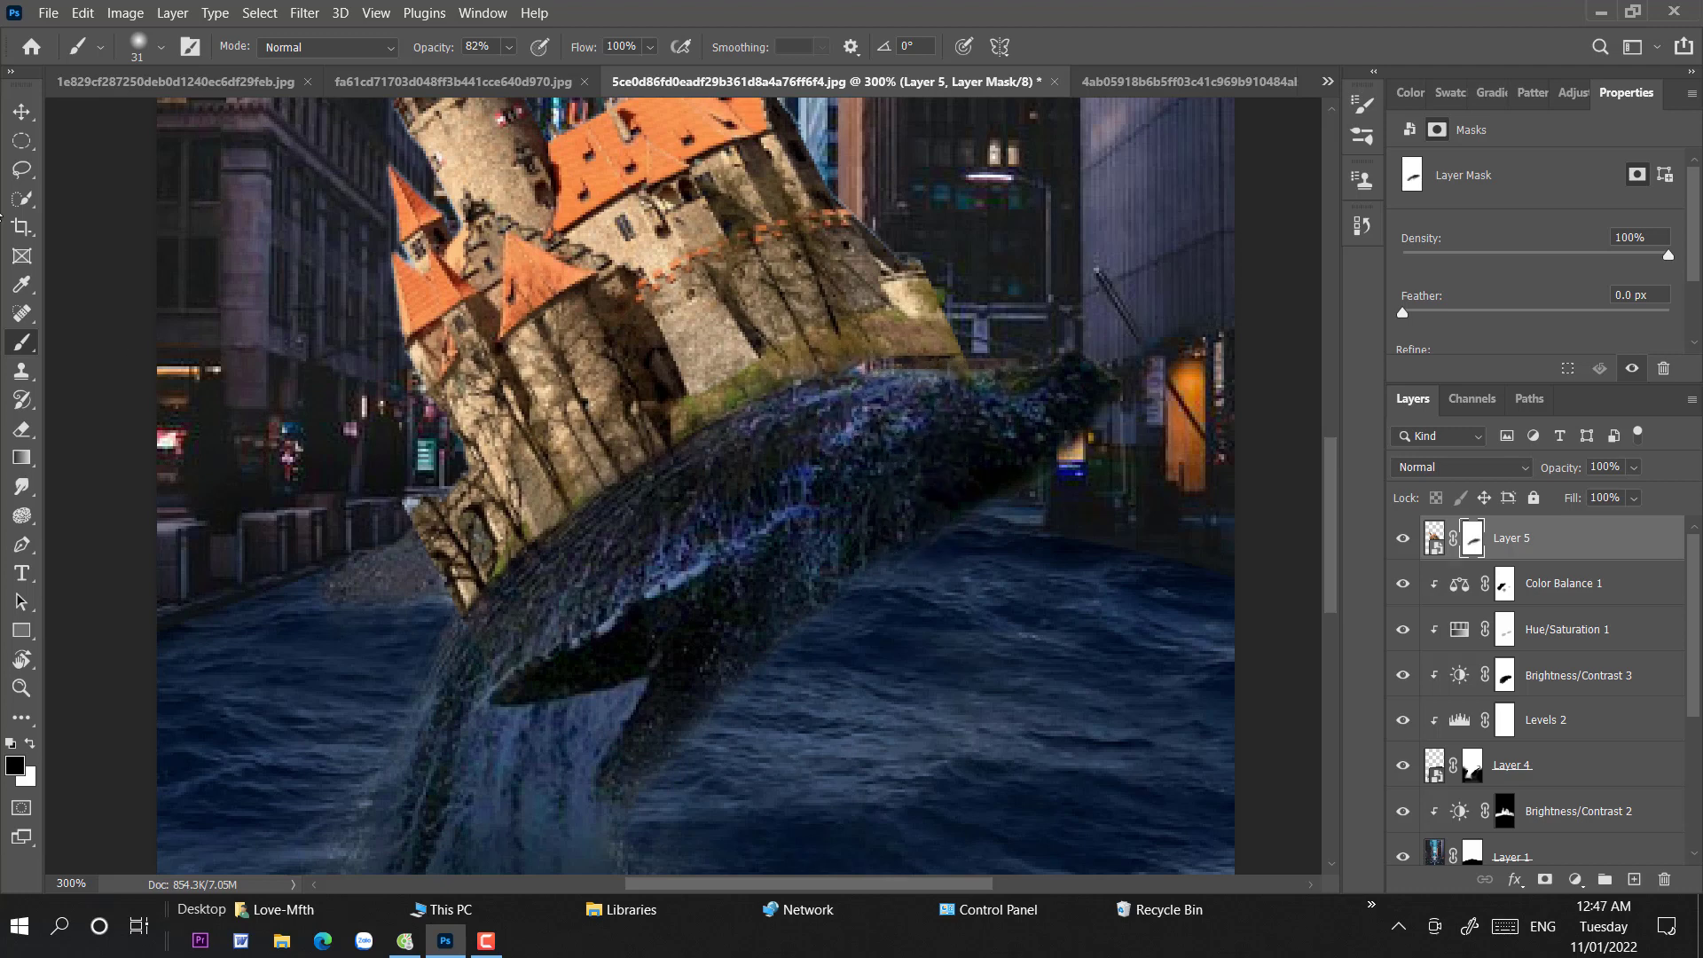
pyautogui.click(20, 108)
pyautogui.hotkey('ctrl', 't')
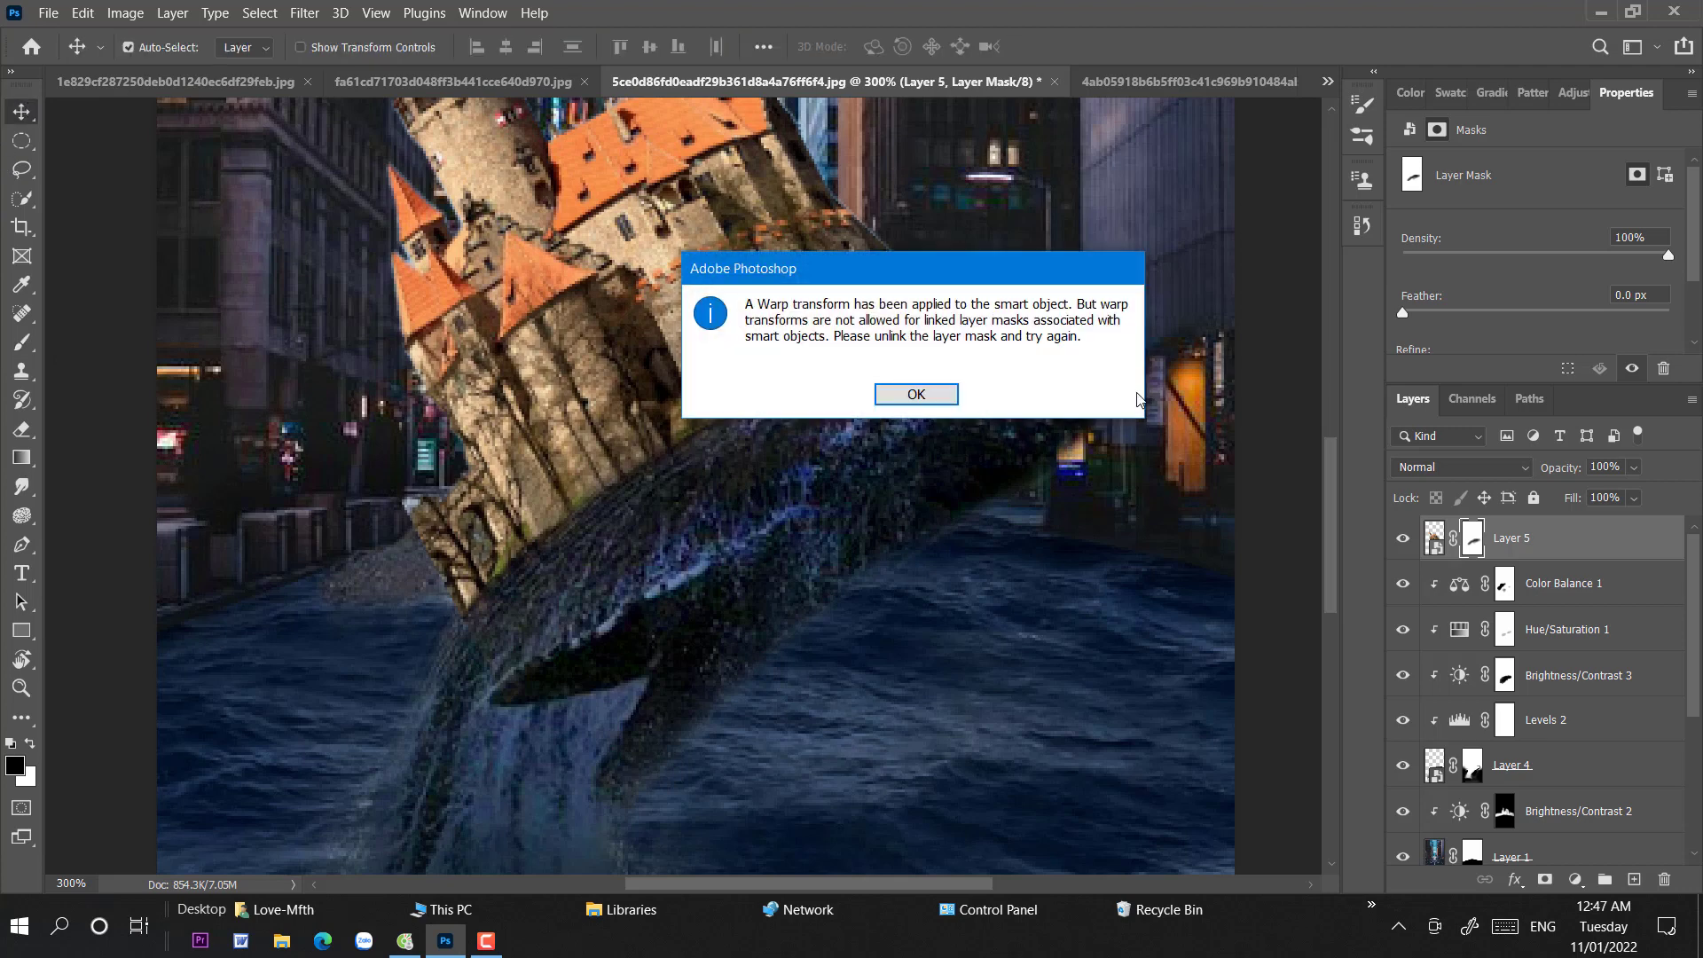
pyautogui.click(917, 394)
# - Refine the mask along the castle's base with an 18 px brush and nudge the castle slightly down onto the whale
pyautogui.press('b')
pyautogui.press('x')
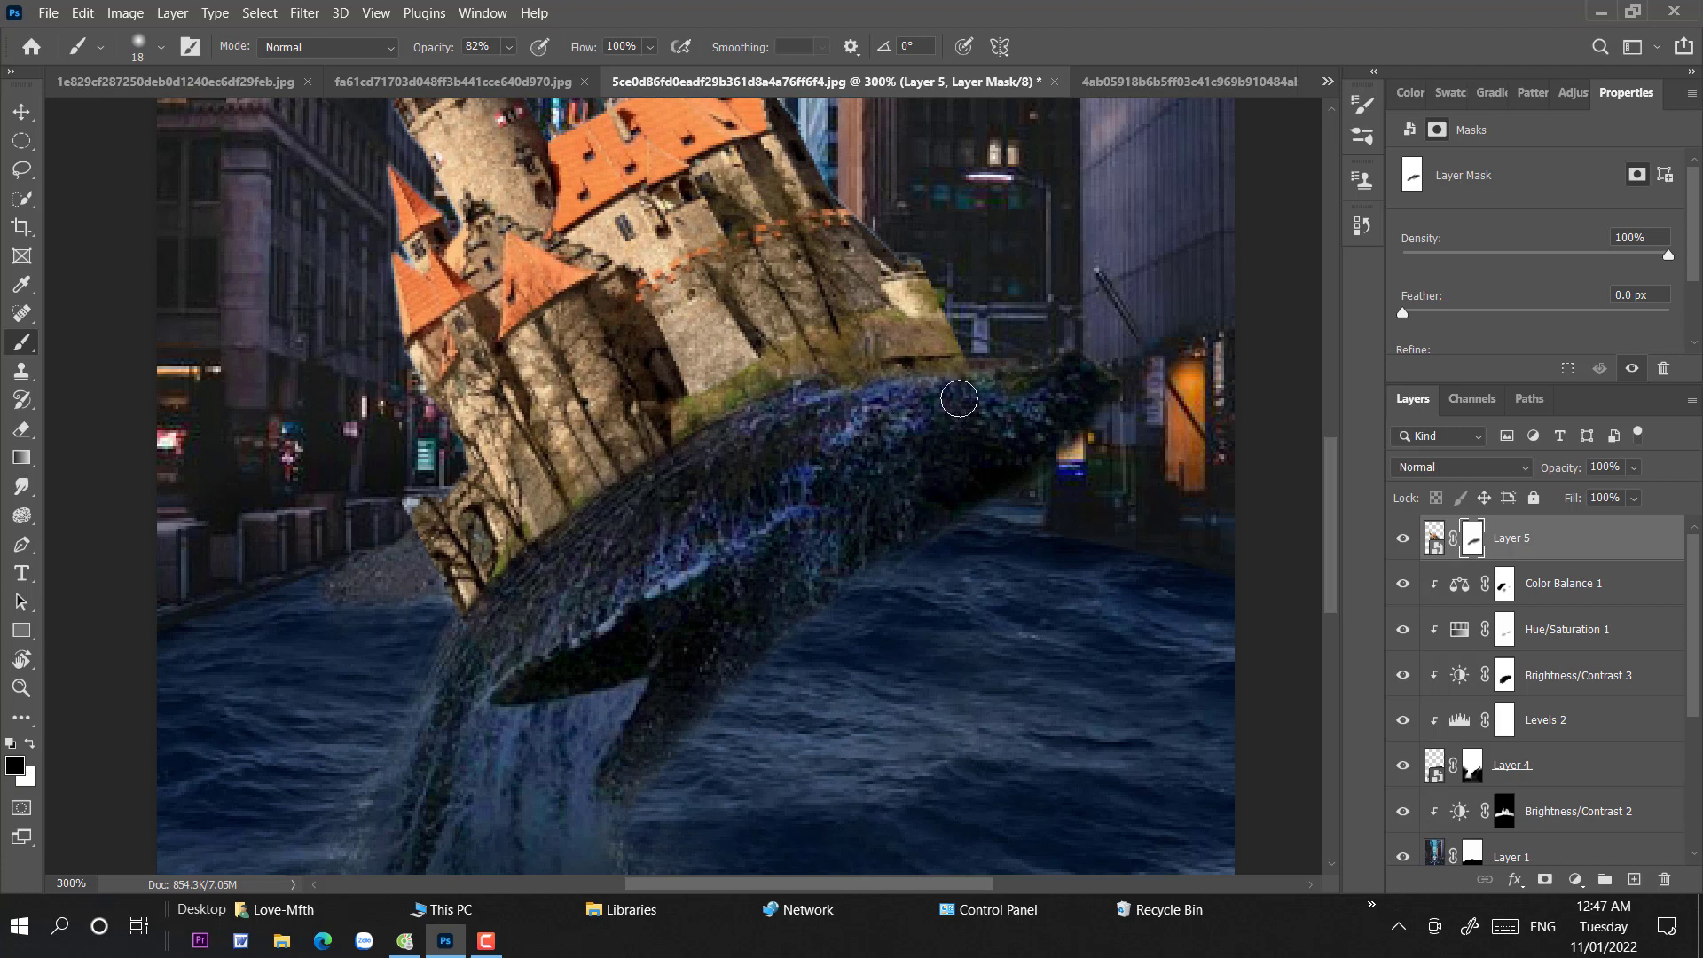
pyautogui.click(25, 122)
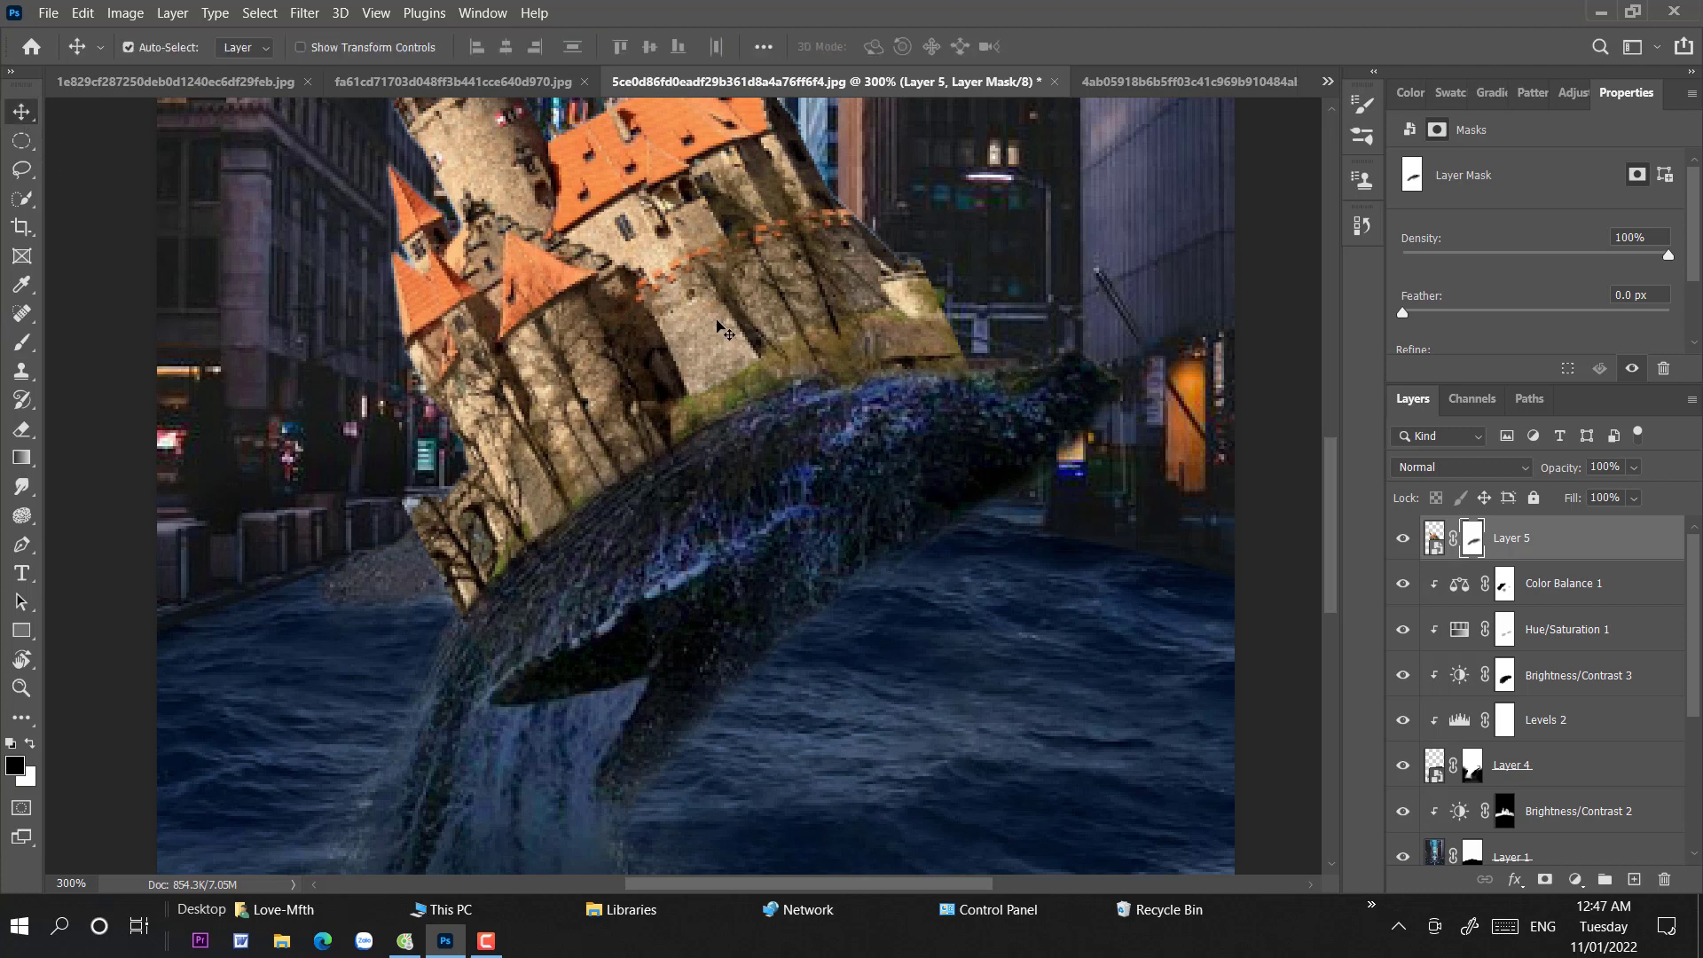
pyautogui.moveTo(713, 413); pyautogui.dragTo(719, 423)
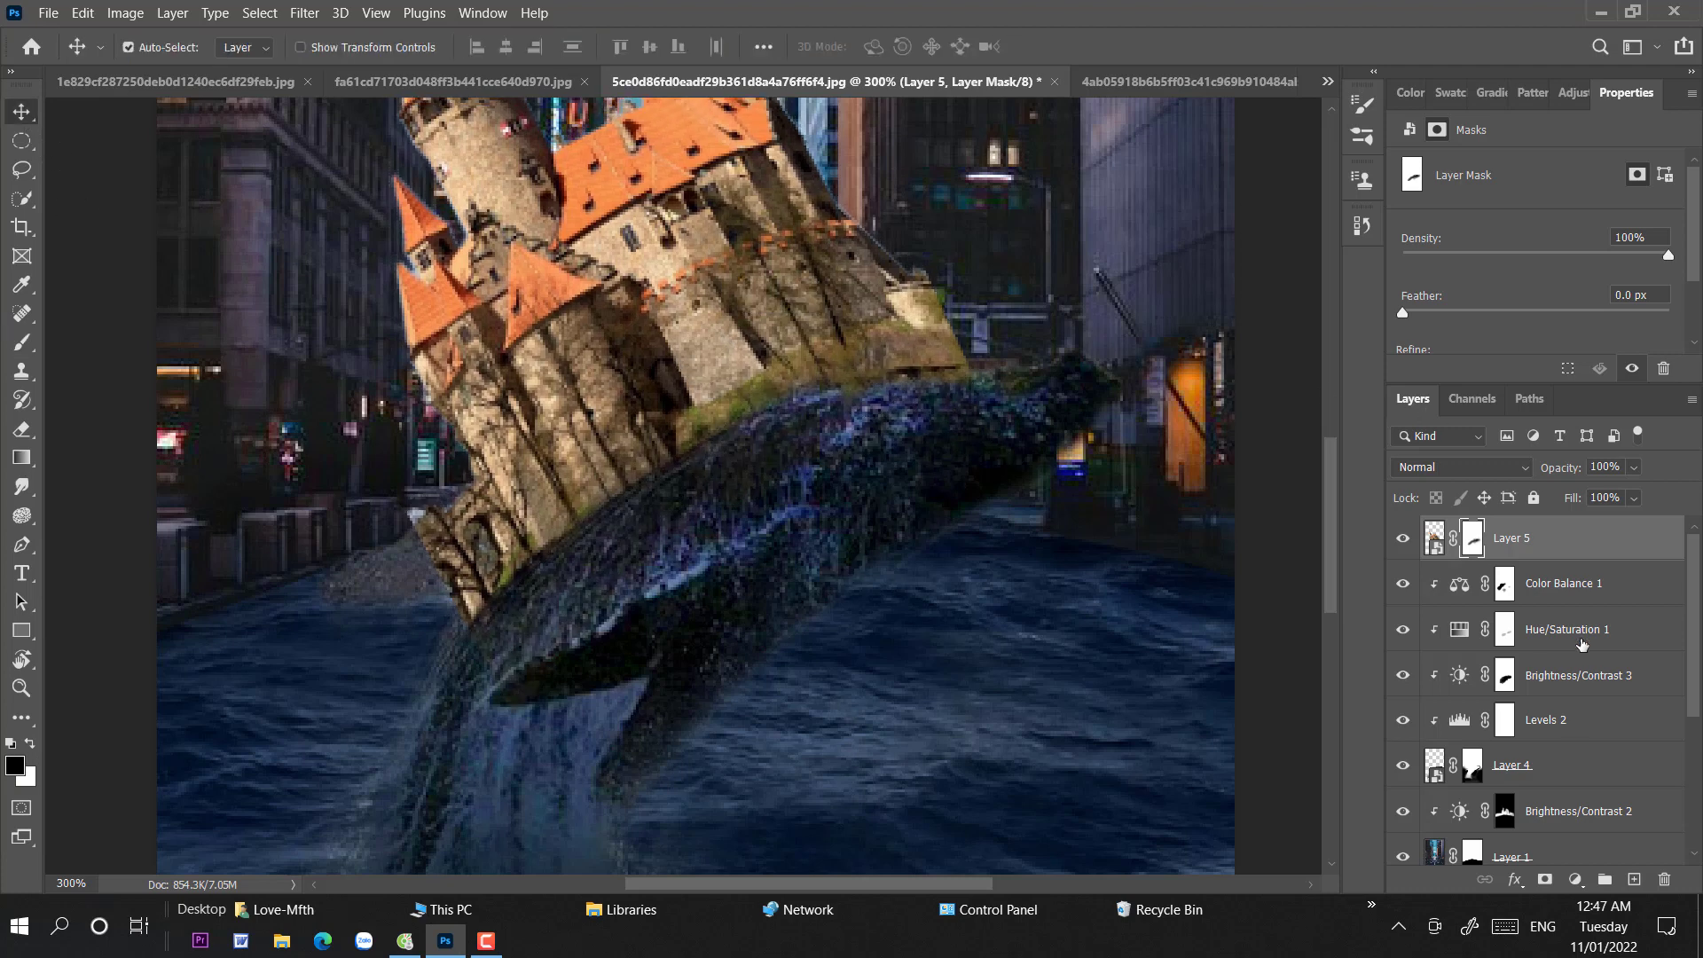
# - Add a new empty layer directly above Color Balance 1, beneath the castle layer
pyautogui.click(1562, 586)
pyautogui.click(1510, 857)
pyautogui.click(1634, 879)
pyautogui.hotkey('ctrl', 'z')
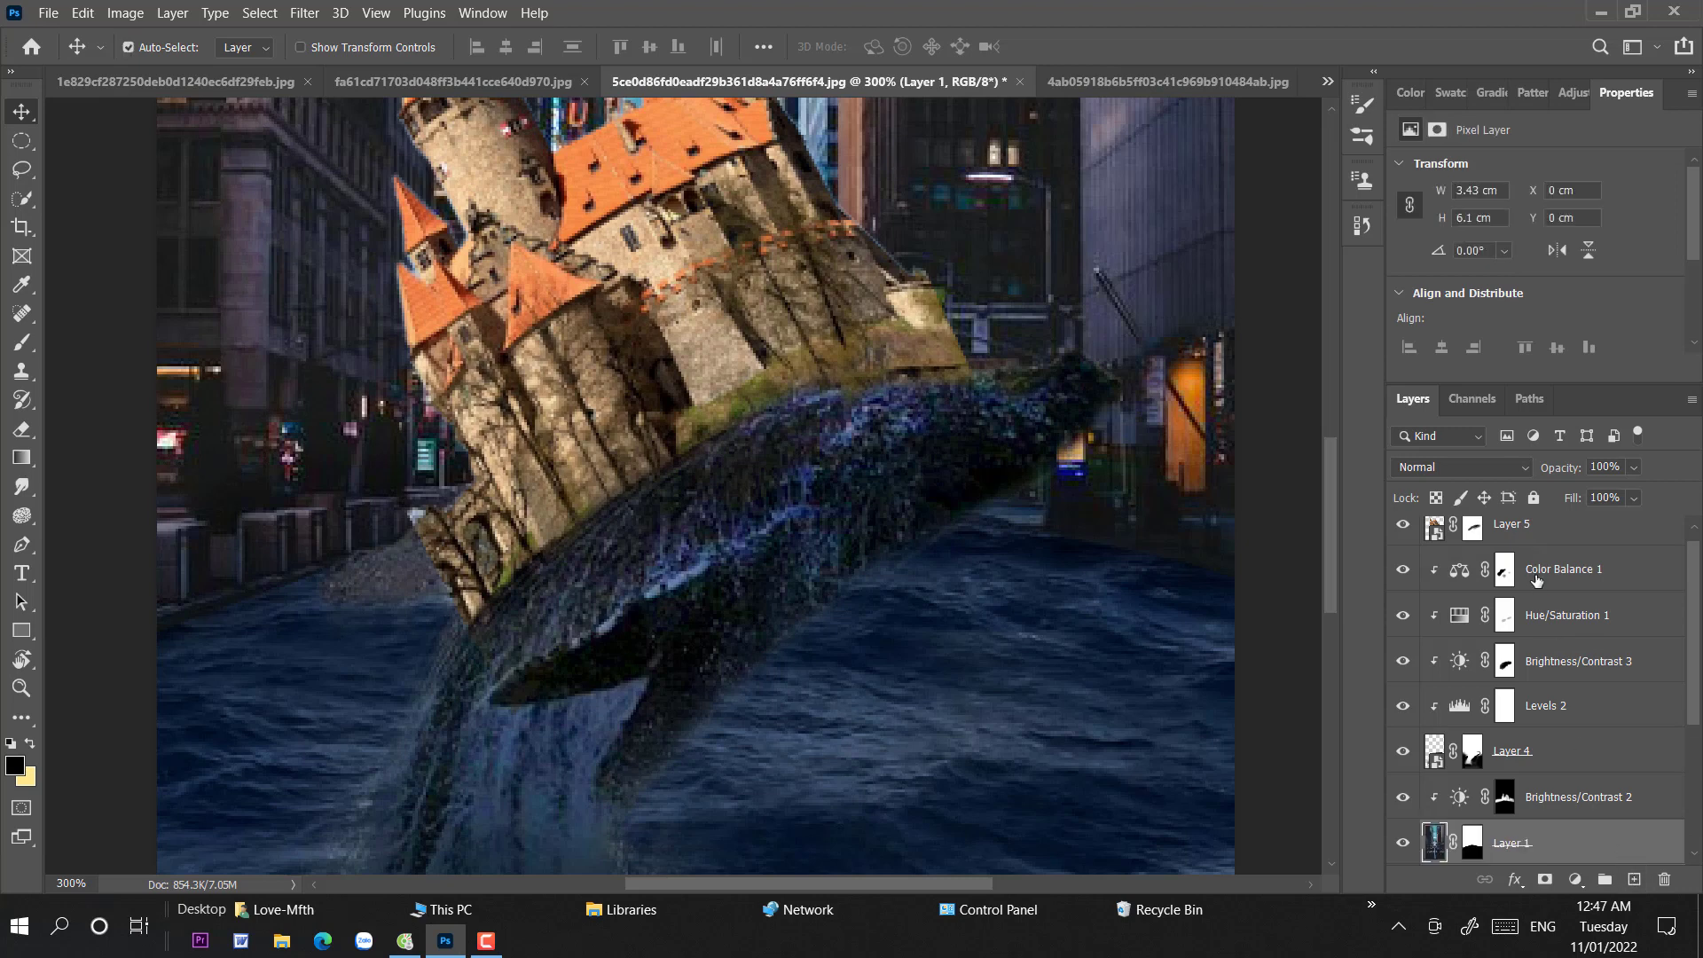
pyautogui.click(1540, 578)
pyautogui.click(1635, 880)
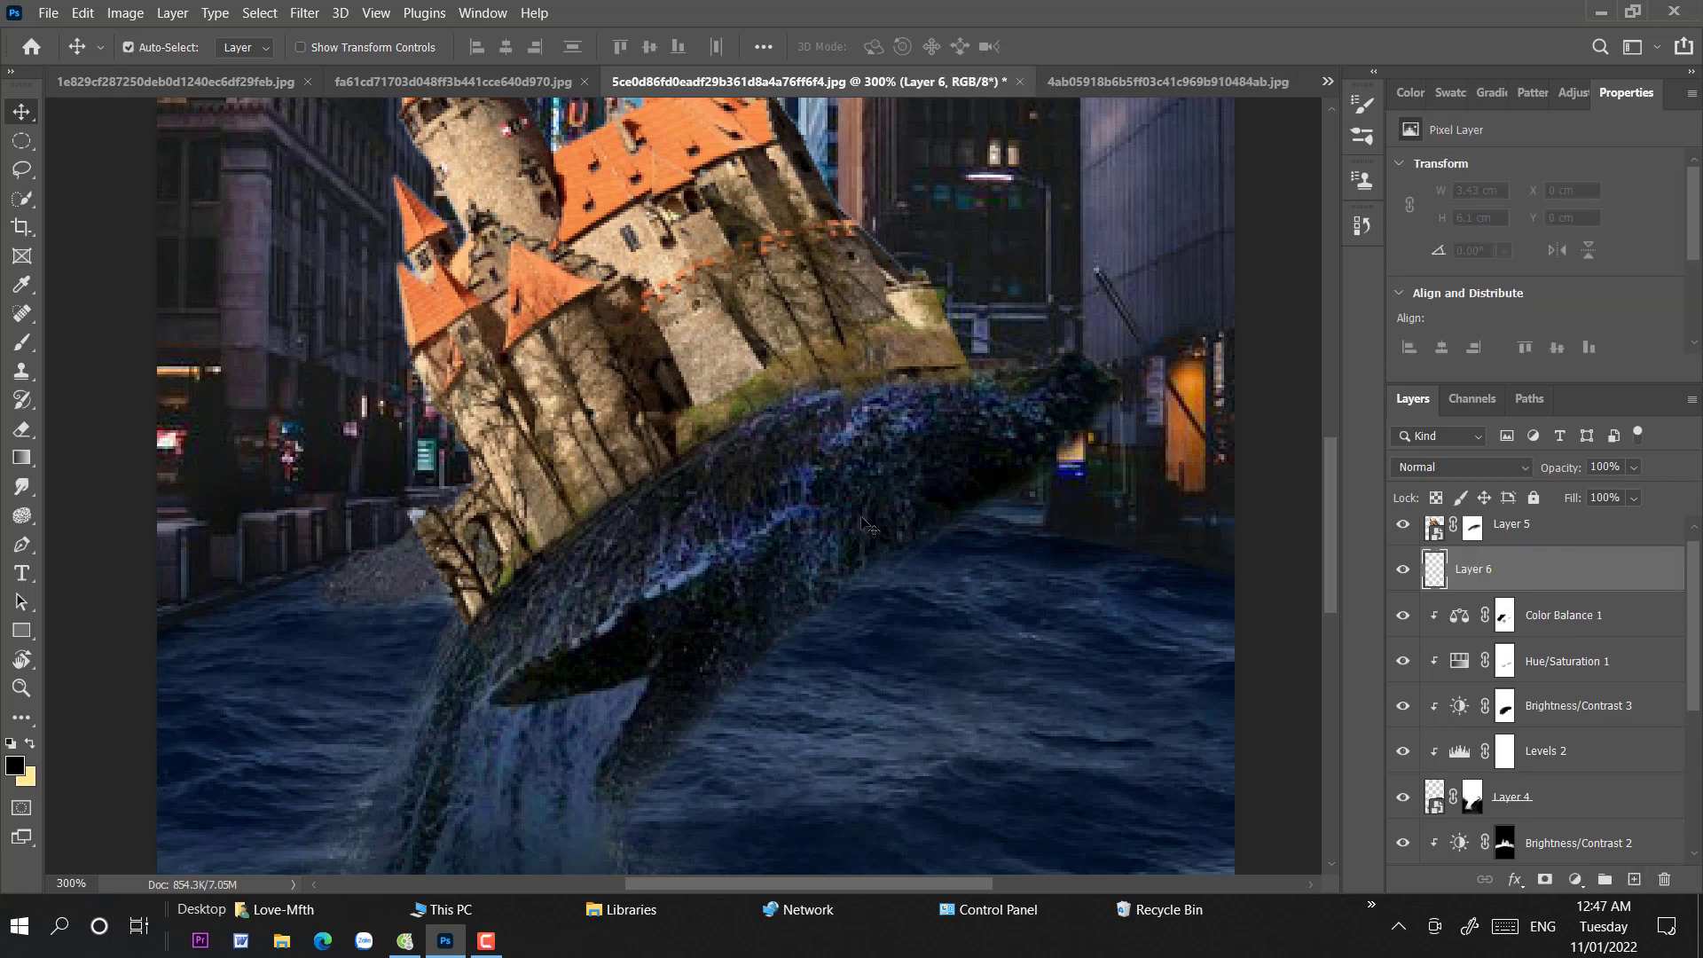
# - Paint a black shadow on Layer 6 along the castle's base using a flattened soft 44 px brush at 82% opacity
pyautogui.click(15, 352)
pyautogui.click(647, 382)
pyautogui.rightClick(950, 403)
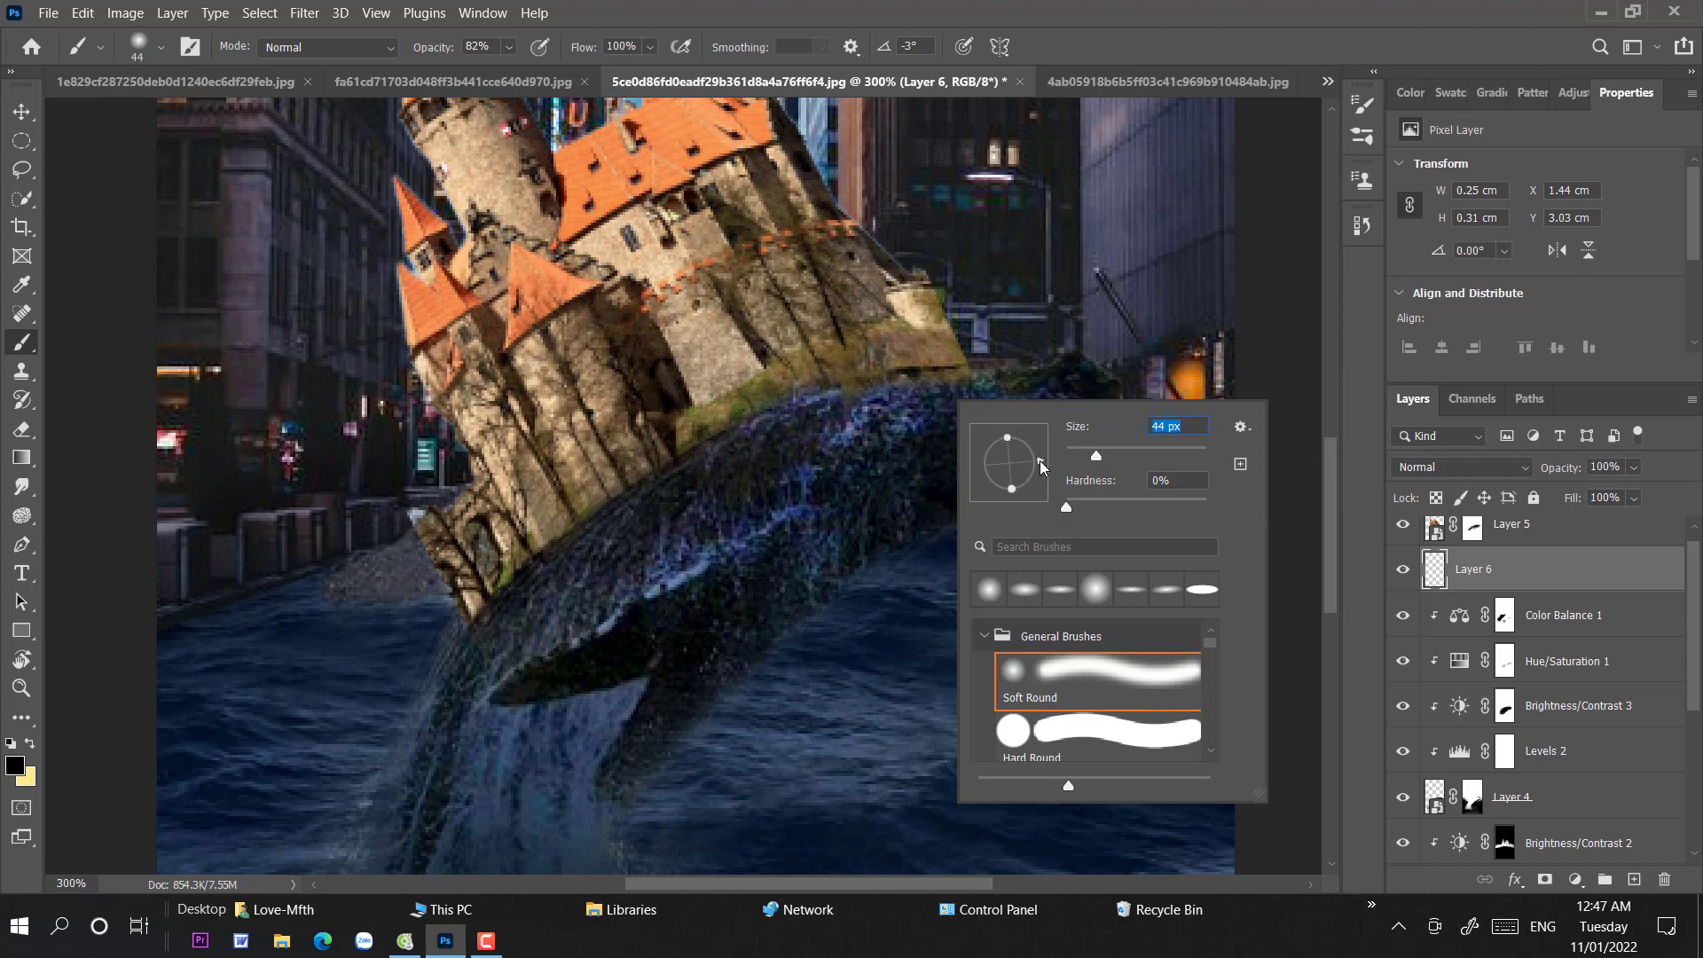
pyautogui.moveTo(1011, 444); pyautogui.dragTo(1044, 472)
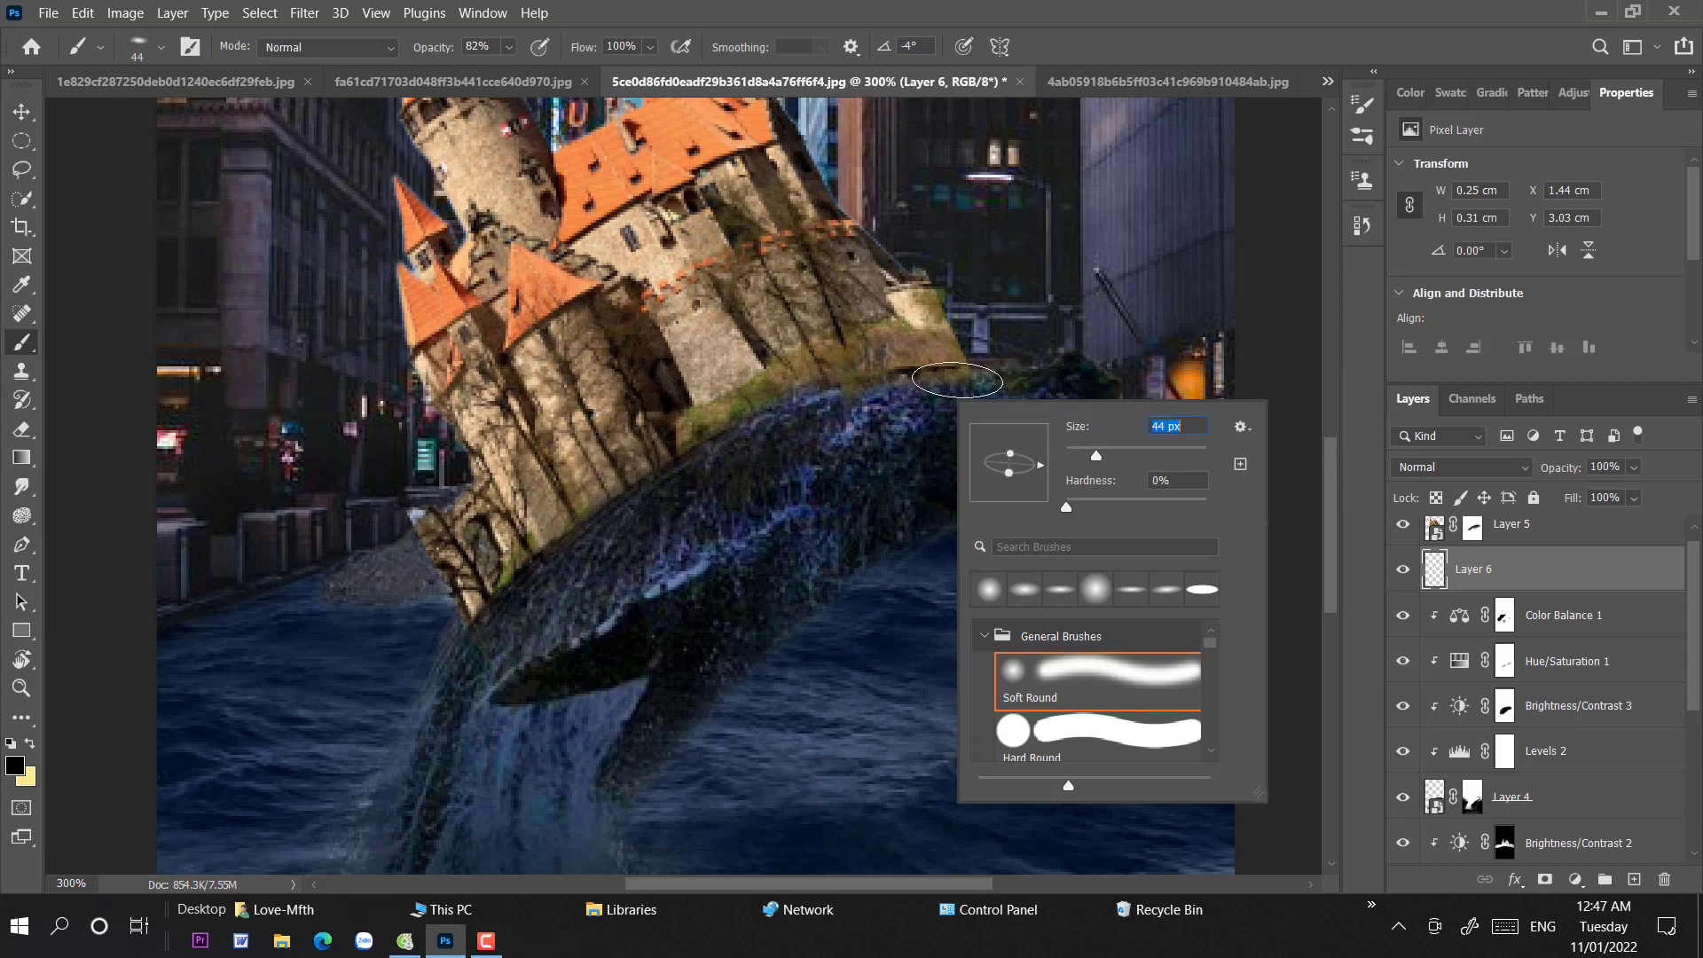
pyautogui.click(958, 379)
pyautogui.moveTo(918, 386)
pyautogui.mouseDown()
pyautogui.moveTo(732, 418)
pyautogui.moveTo(622, 474)
pyautogui.moveTo(468, 607)
pyautogui.moveTo(751, 523)
pyautogui.moveTo(394, 599)
pyautogui.mouseUp()
# - Set the Eraser's opacity to 100%
pyautogui.click(22, 429)
pyautogui.click(389, 46)
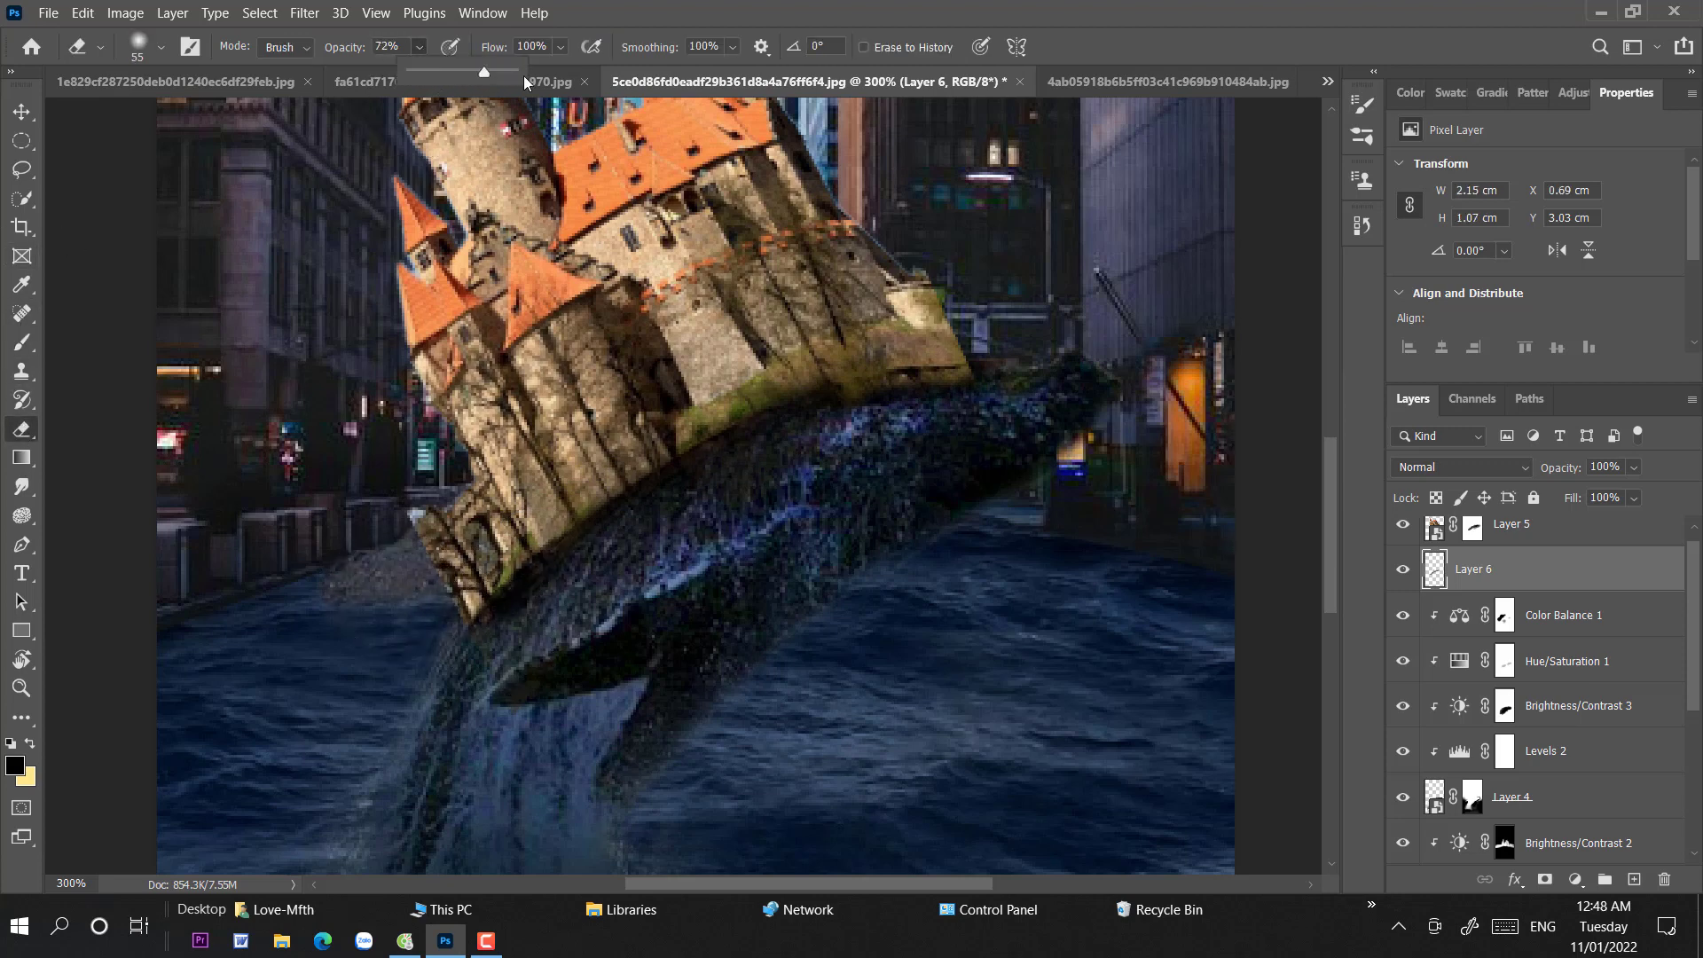
pyautogui.write('100')
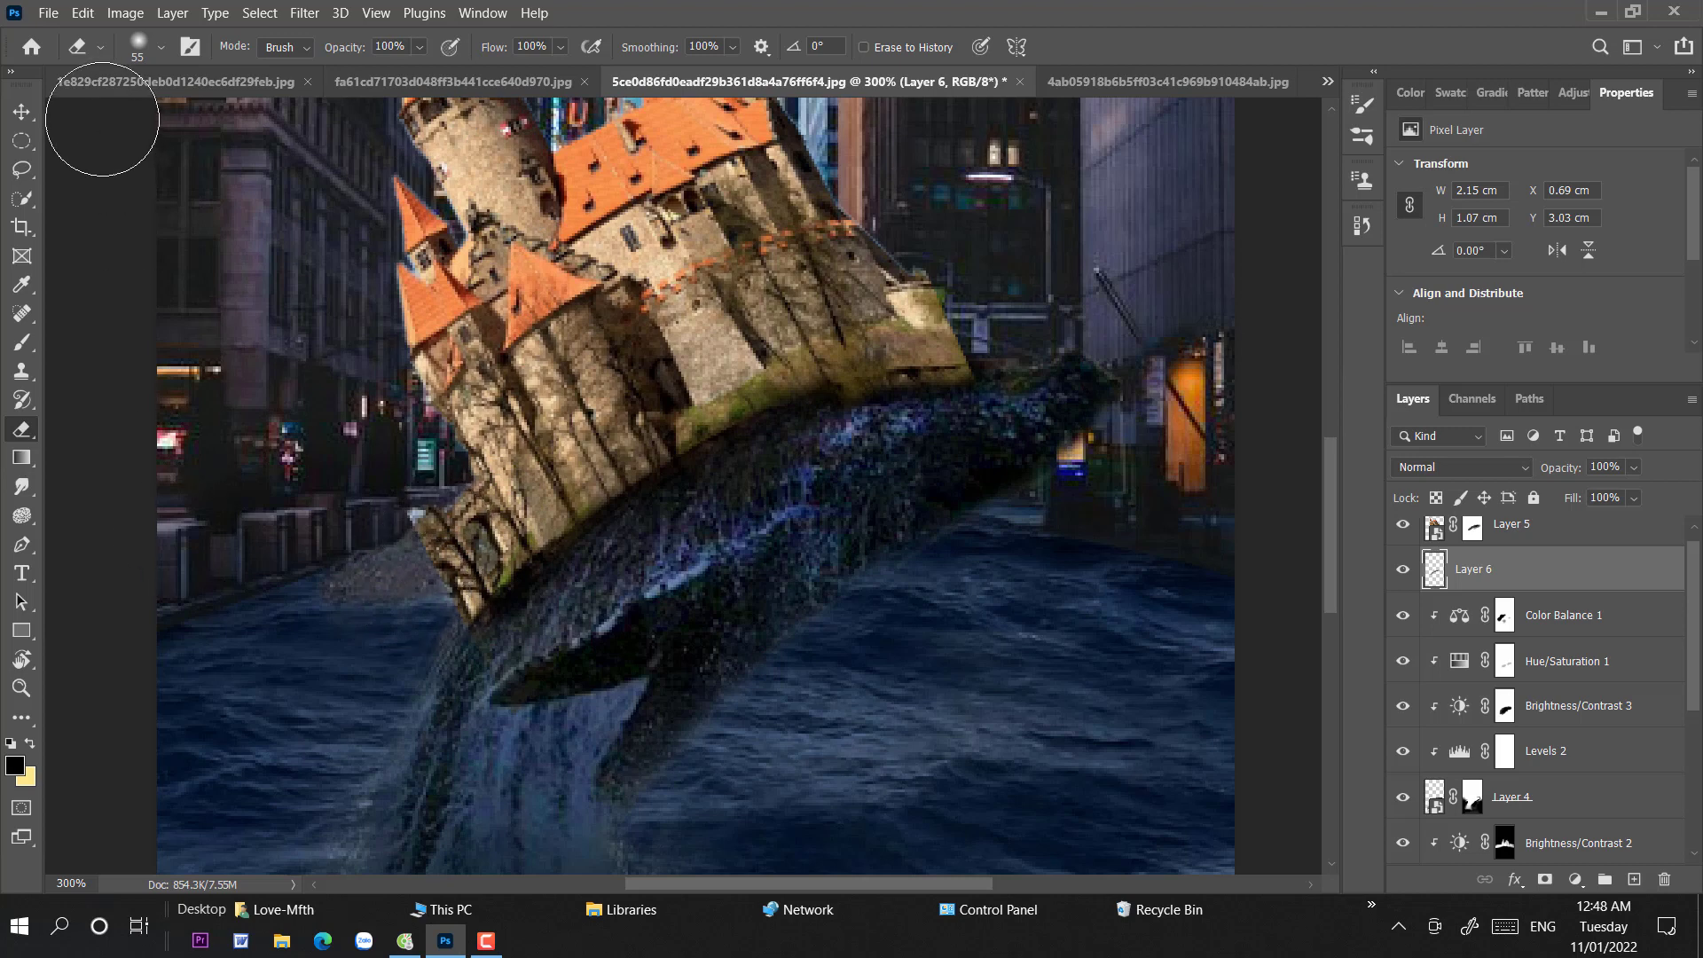
# - Soften the black shadow on Layer 6 with a Gaussian Blur at a 5.8 px radius
pyautogui.click(23, 110)
pyautogui.click(304, 12)
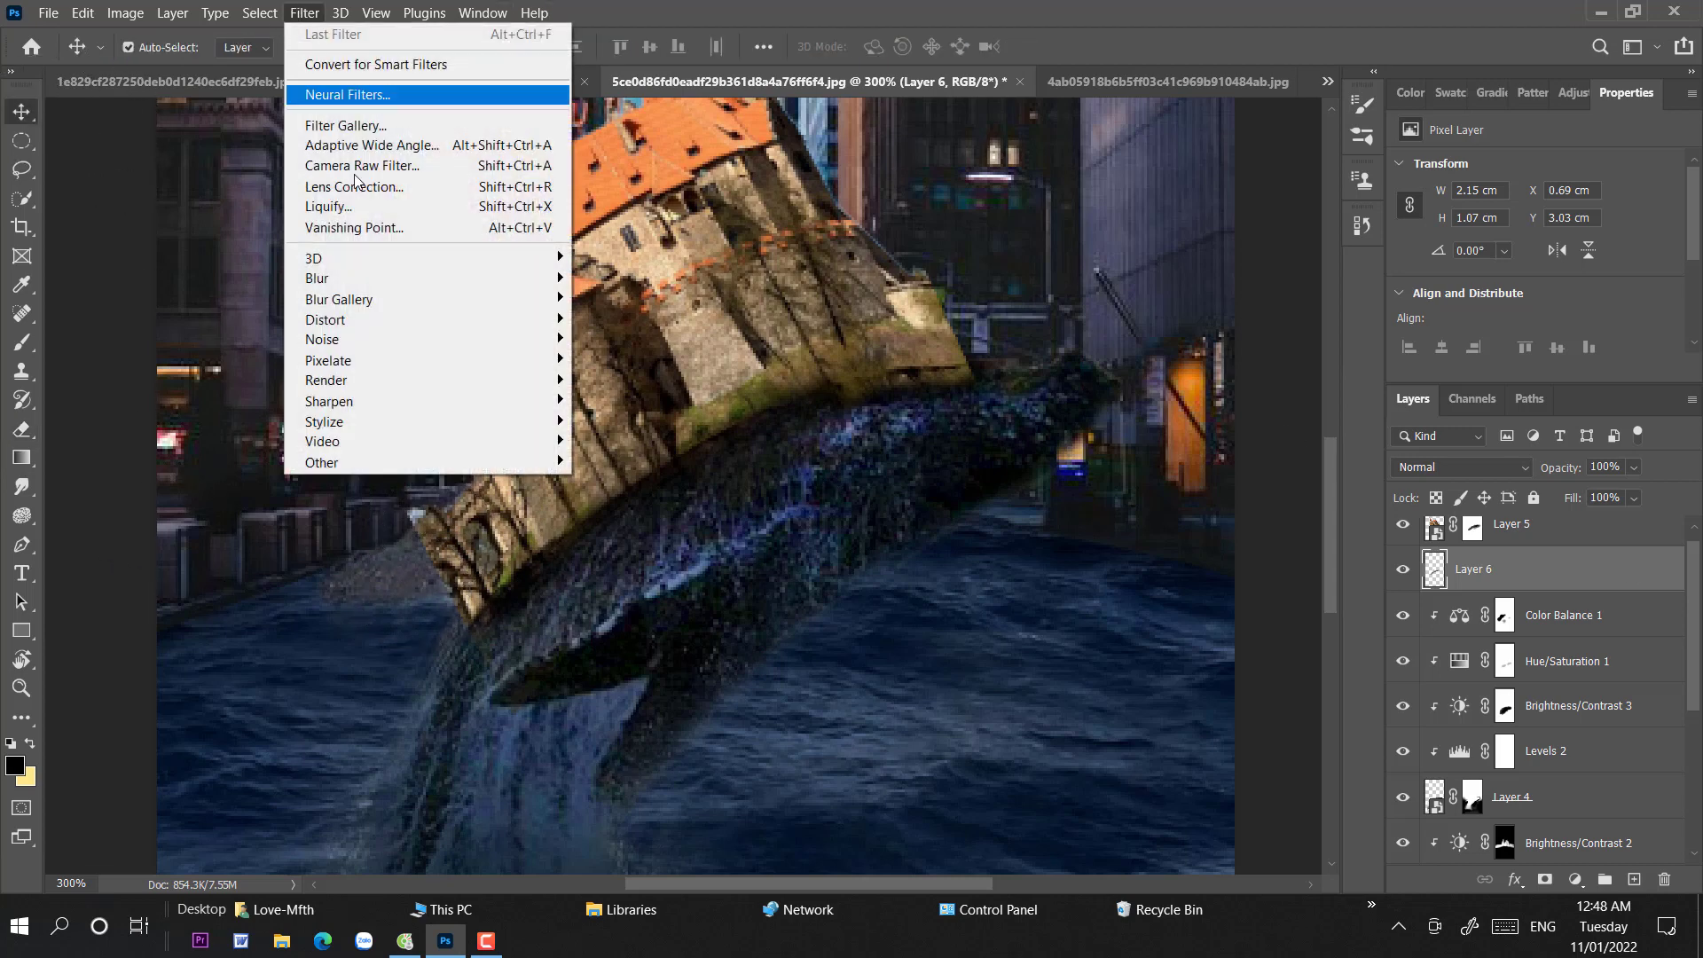
pyautogui.moveTo(337, 277)
pyautogui.click(621, 359)
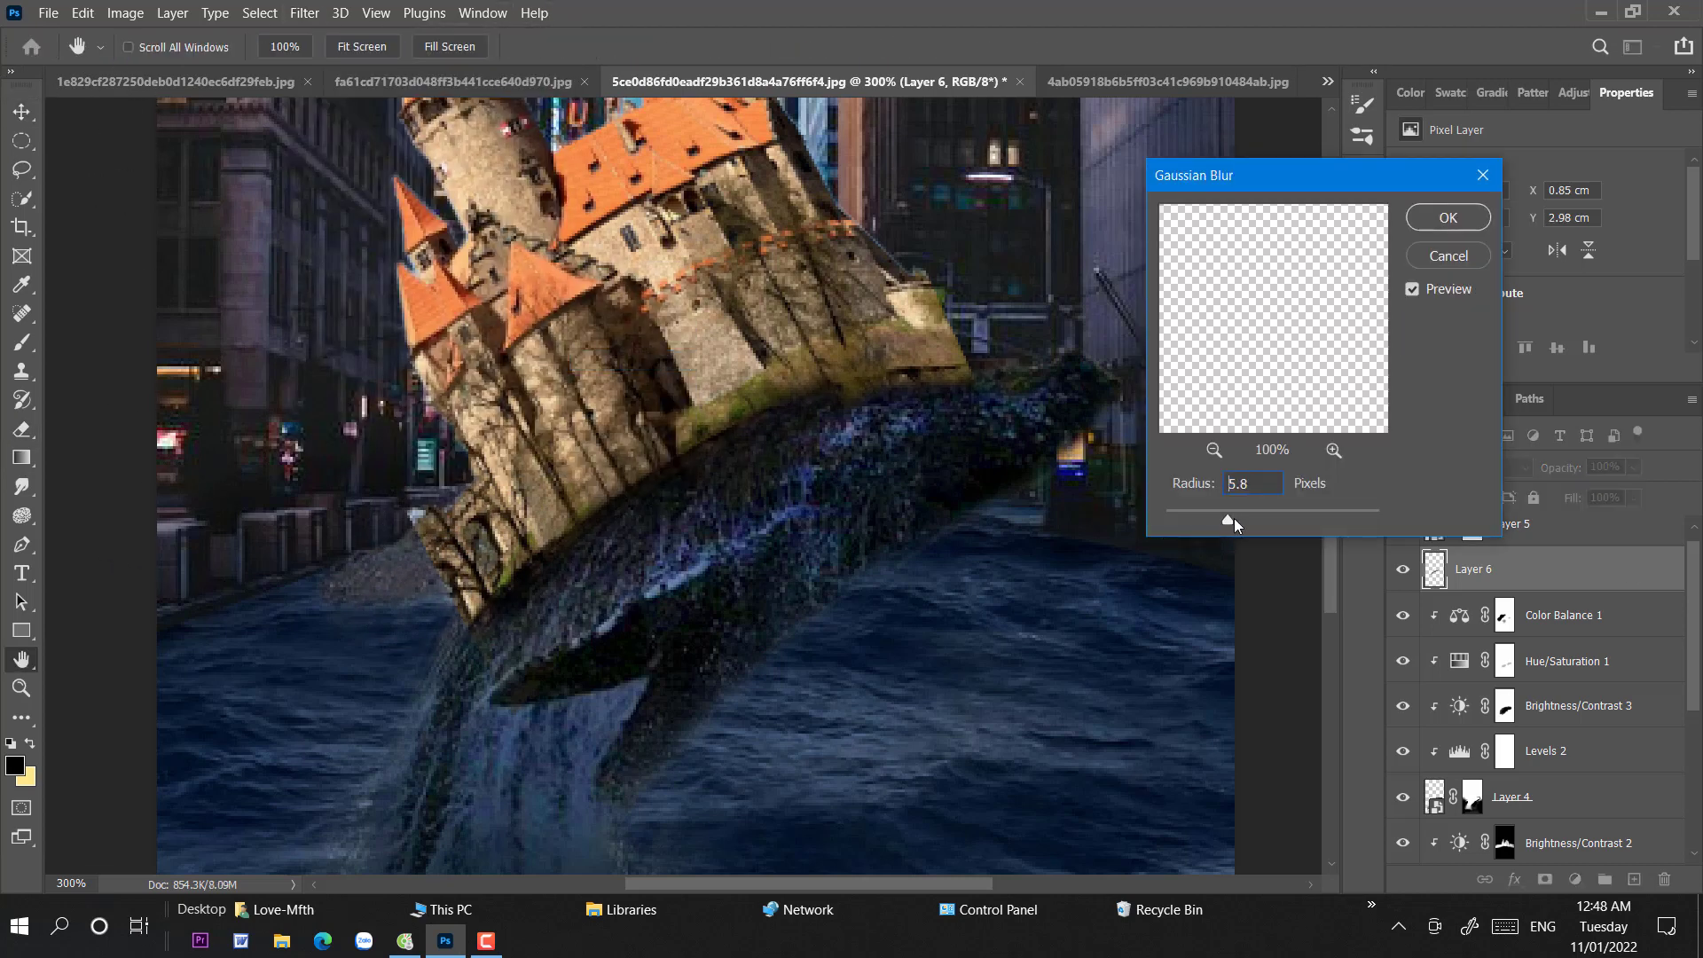
pyautogui.click(1447, 217)
# - Touch up the castle's mask on Layer 5 at the base's right corner with a soft 23 px black brush
pyautogui.click(1511, 538)
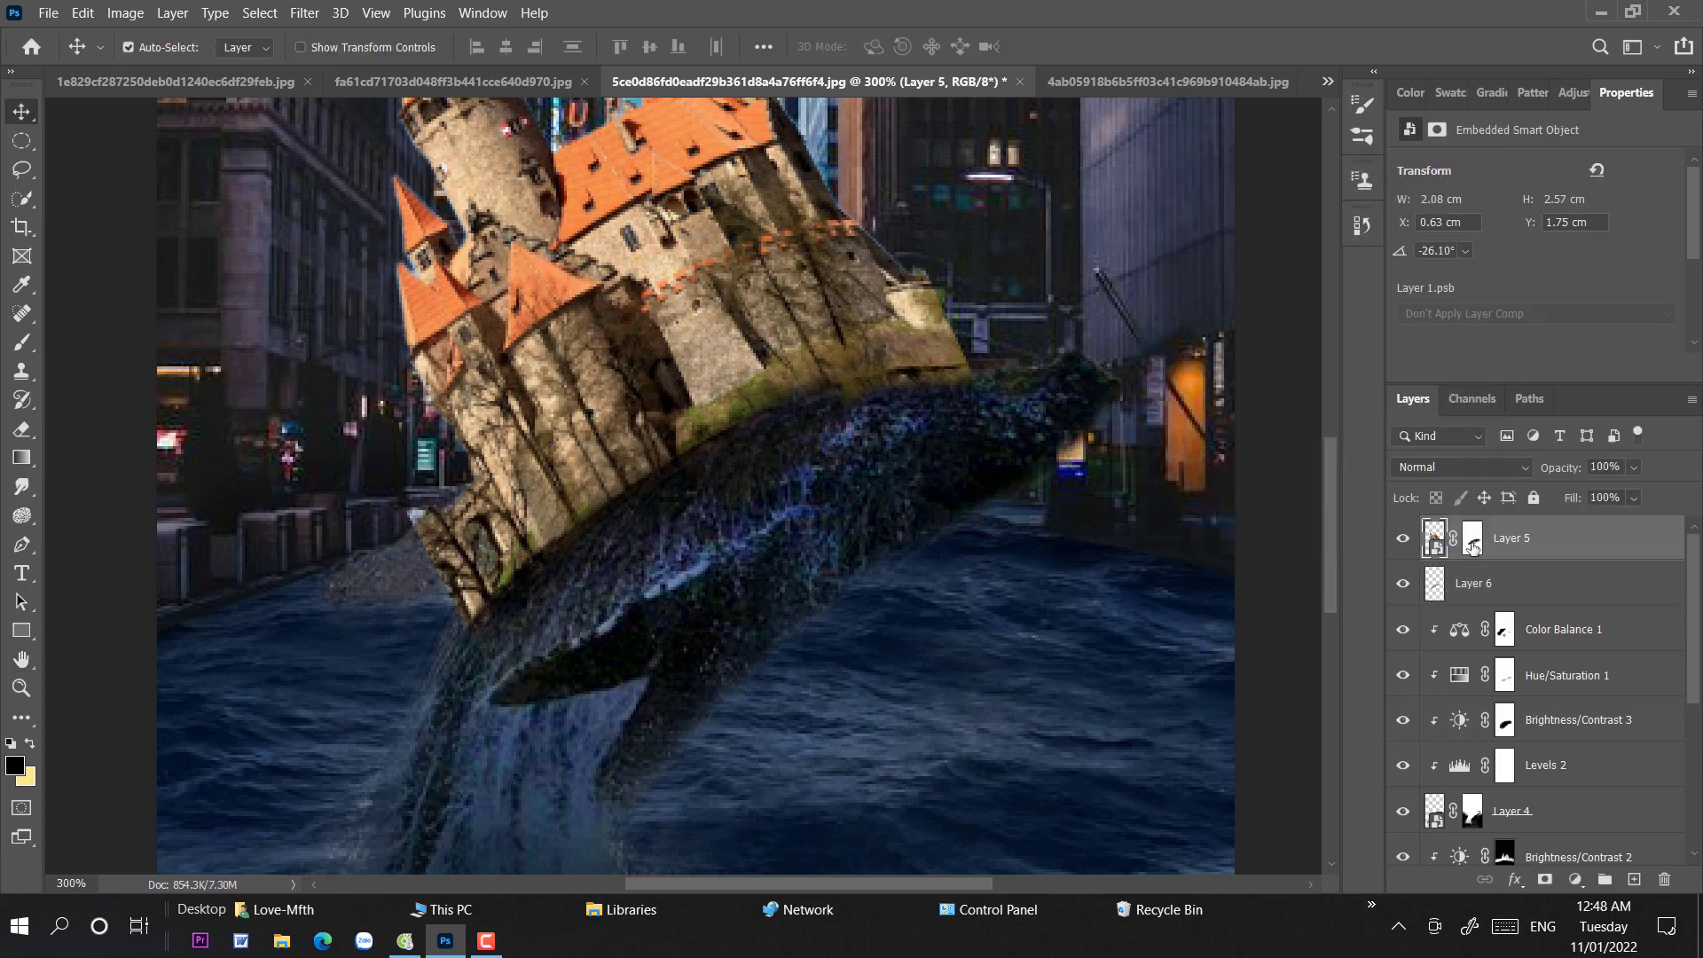
pyautogui.click(1472, 538)
pyautogui.click(22, 346)
pyautogui.rightClick(1020, 478)
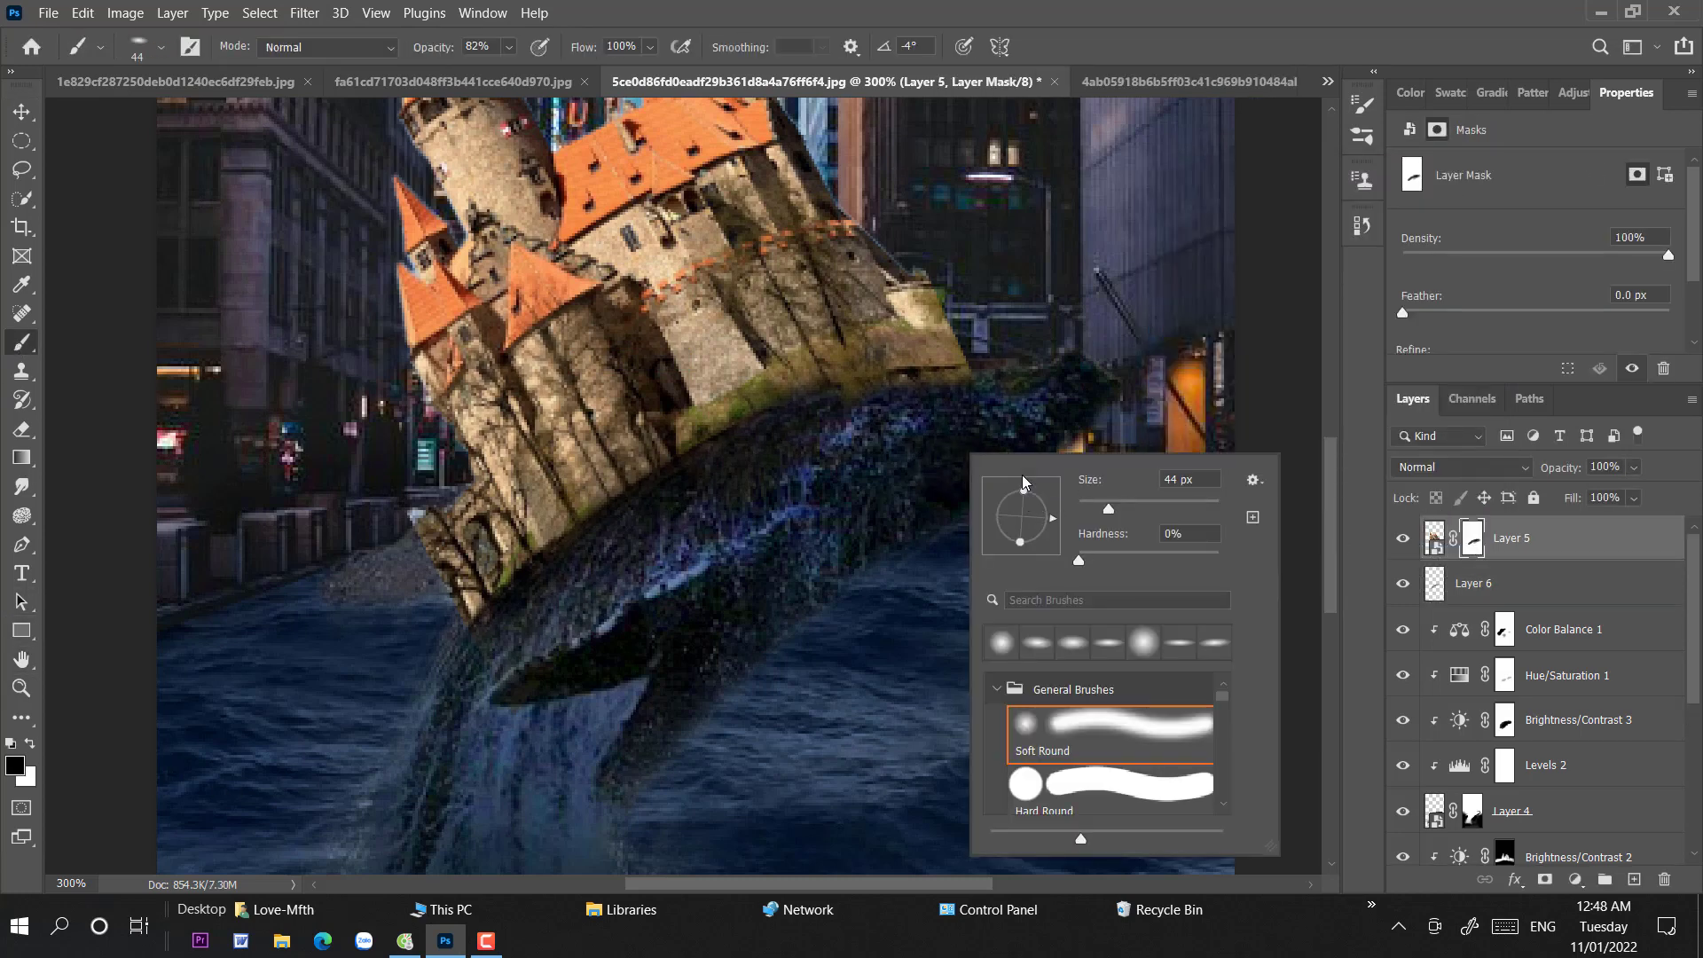
pyautogui.click(962, 403)
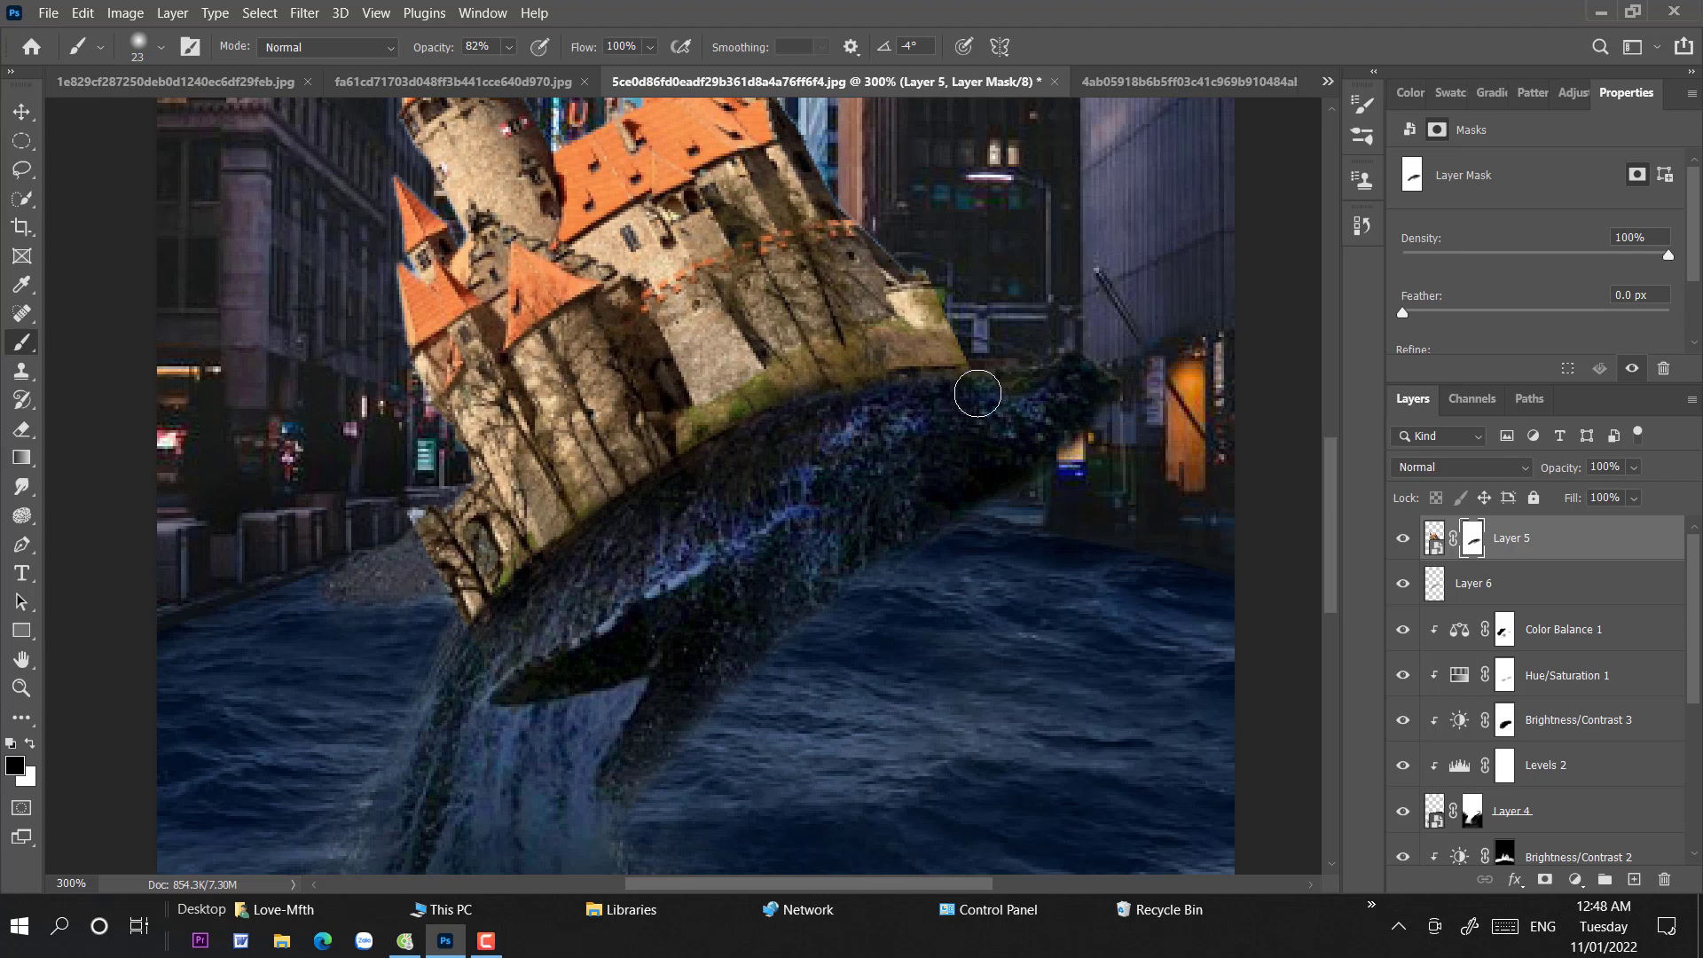
# - Lower the shadow layer Layer 6 to 90% opacity
pyautogui.click(22, 111)
pyautogui.click(1472, 582)
pyautogui.click(1634, 467)
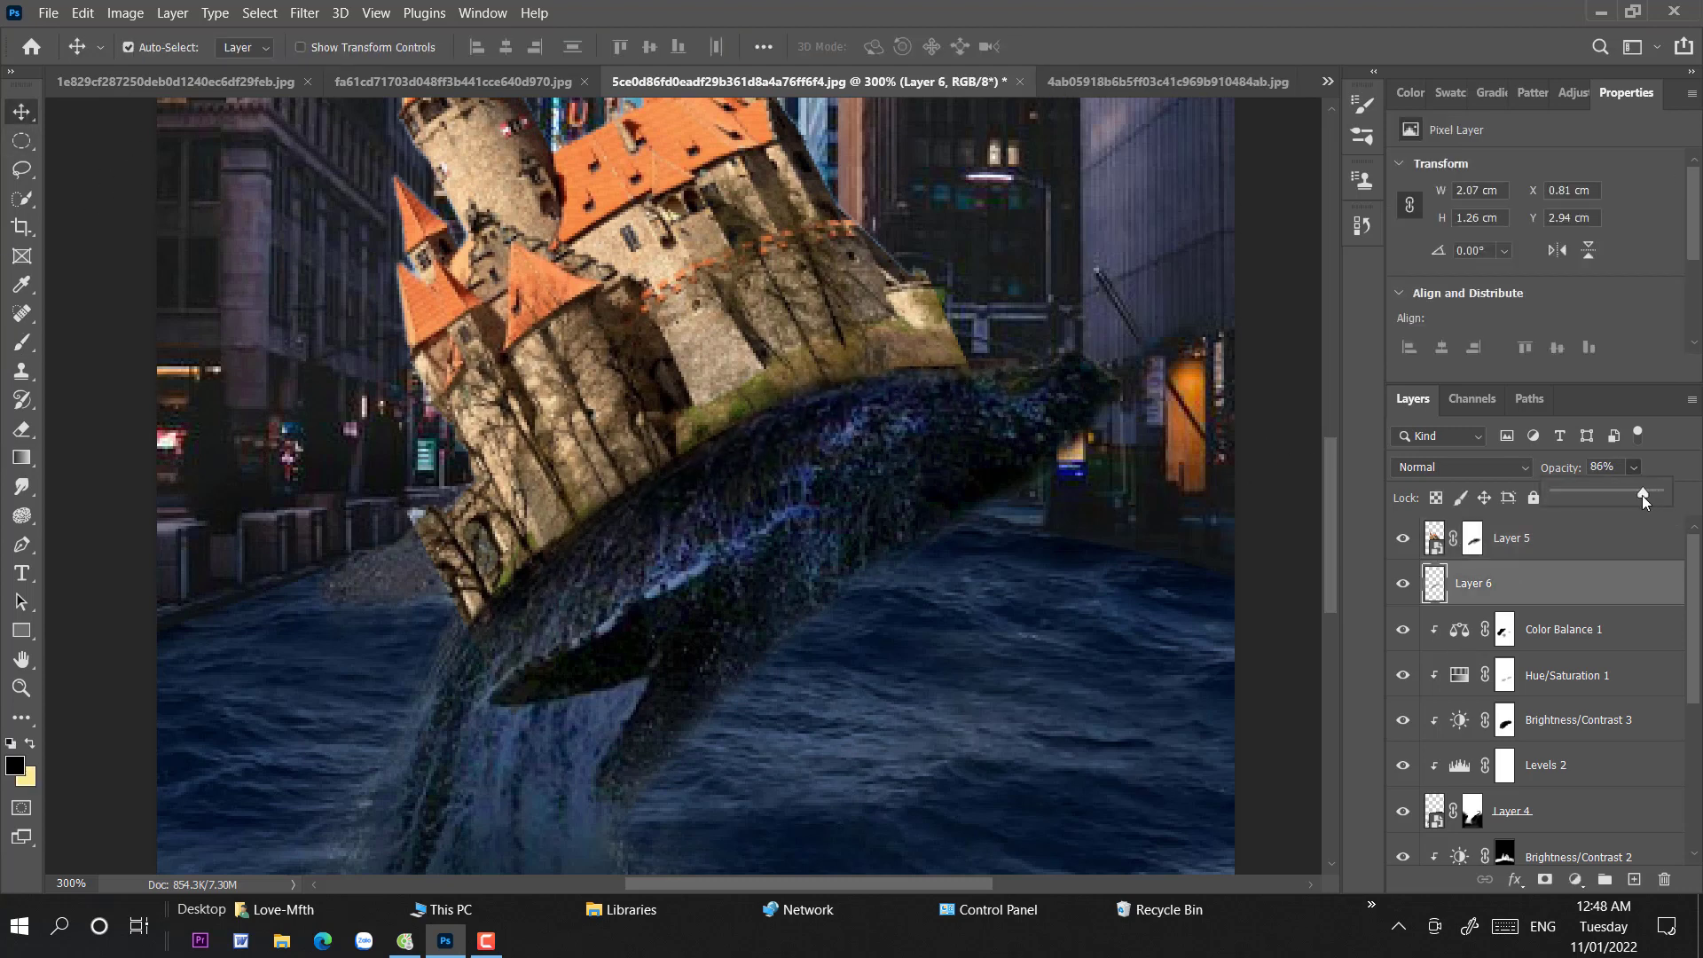
pyautogui.moveTo(1653, 495); pyautogui.dragTo(1647, 495)
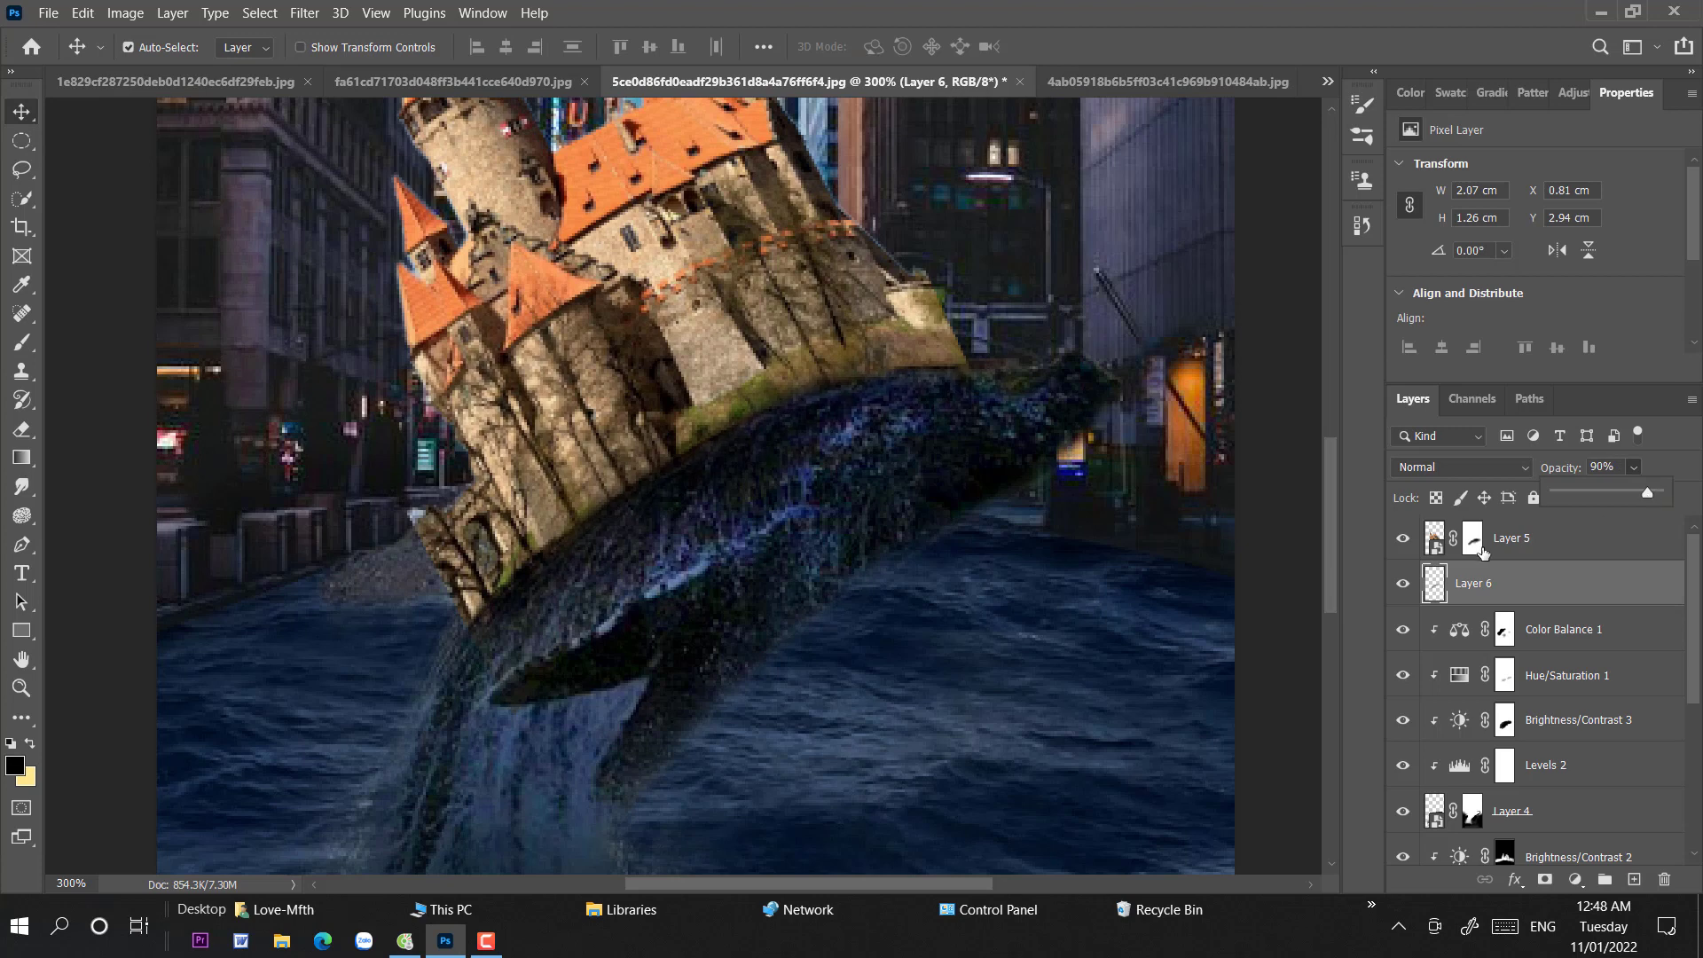
# - Add black shadow on Layer 6 under the castle's right base and thin it with the Eraser at 17% opacity
pyautogui.click(22, 342)
pyautogui.moveTo(932, 372); pyautogui.dragTo(825, 386)
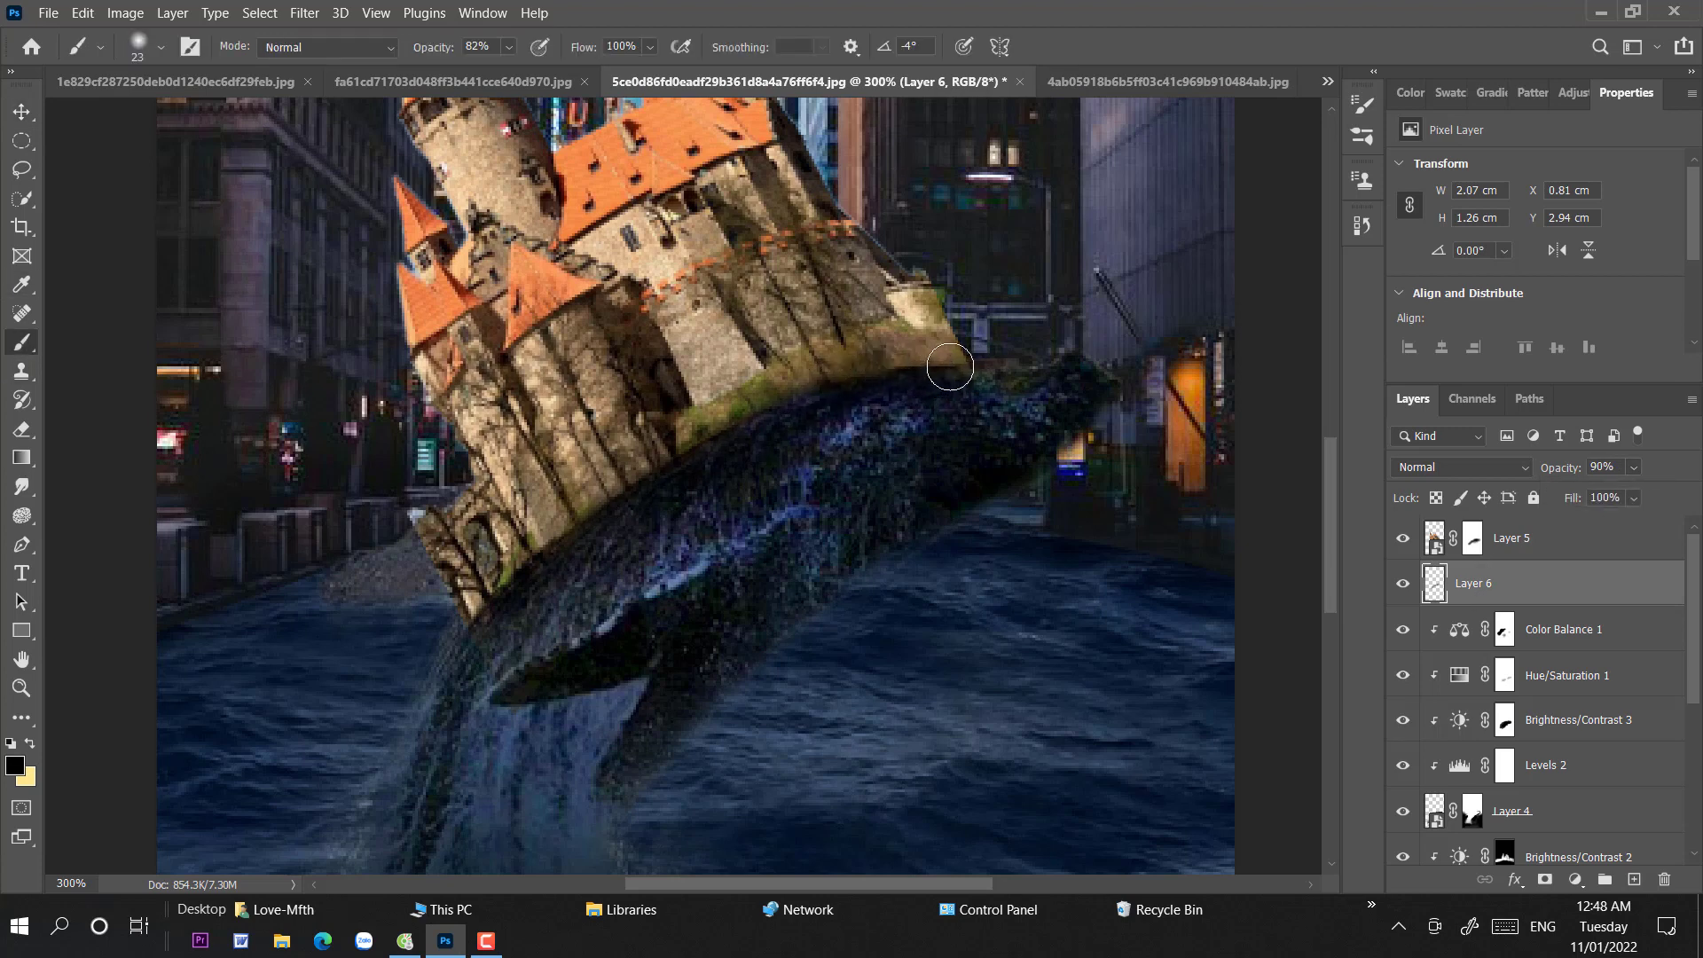
pyautogui.click(22, 429)
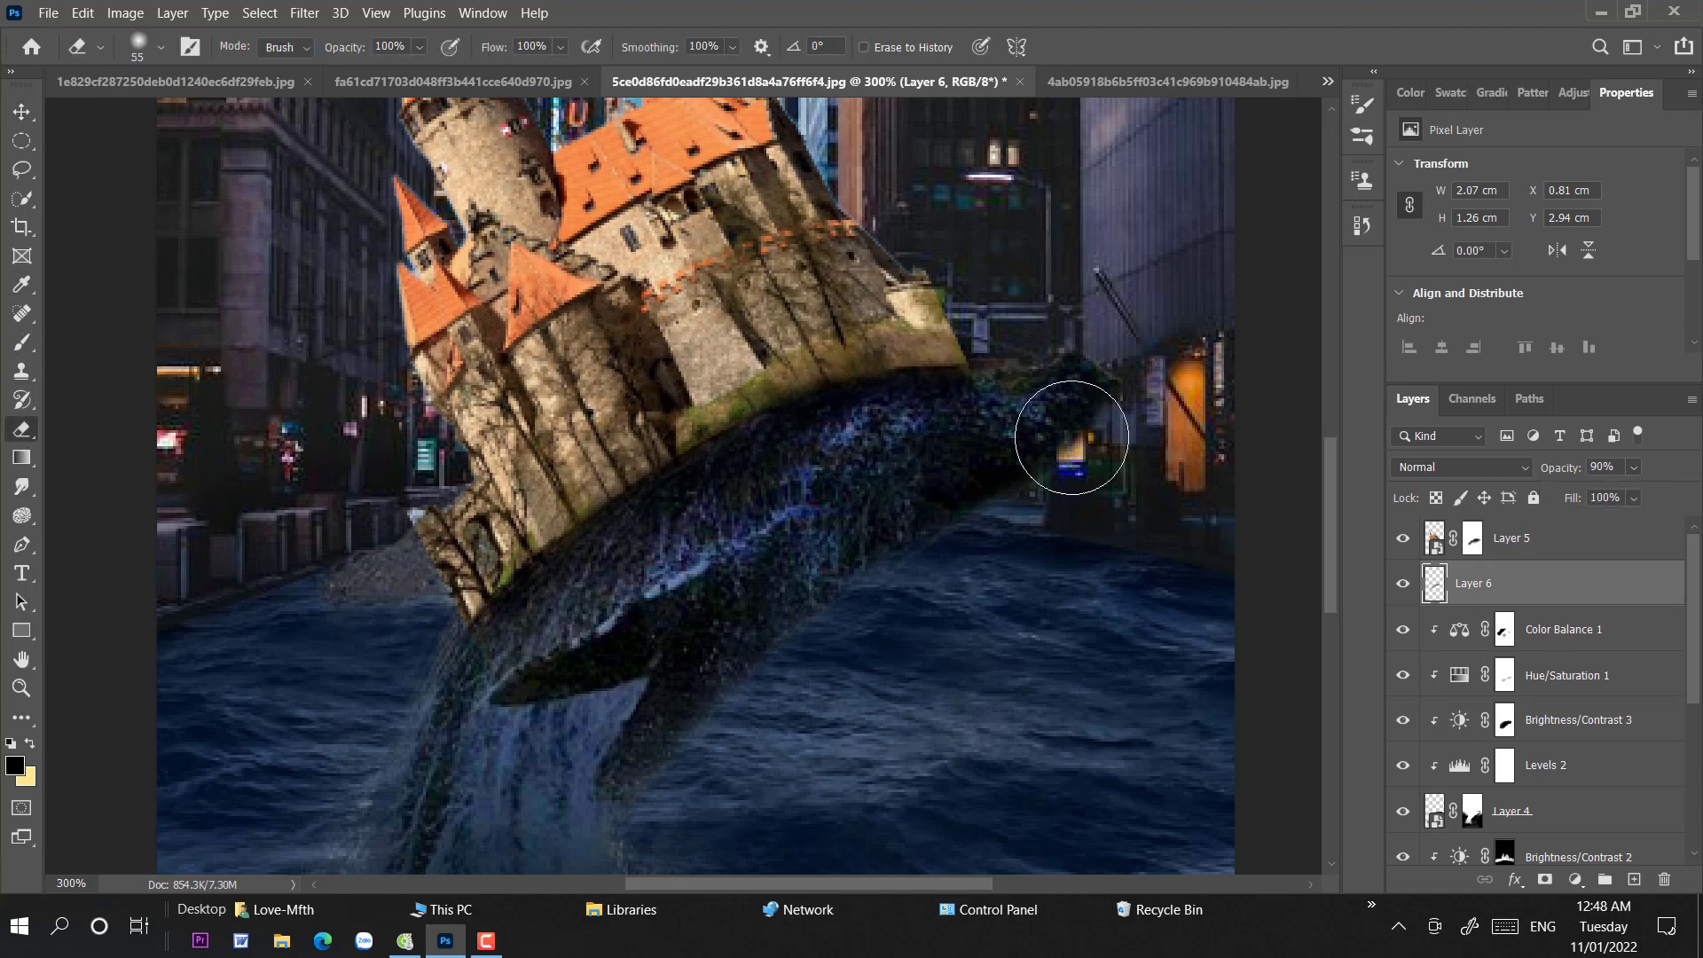
pyautogui.moveTo(419, 47); pyautogui.dragTo(359, 72)
pyautogui.moveTo(1013, 362)
pyautogui.mouseDown()
pyautogui.moveTo(866, 369)
pyautogui.moveTo(912, 437)
pyautogui.moveTo(771, 476)
pyautogui.moveTo(785, 352)
pyautogui.mouseUp()
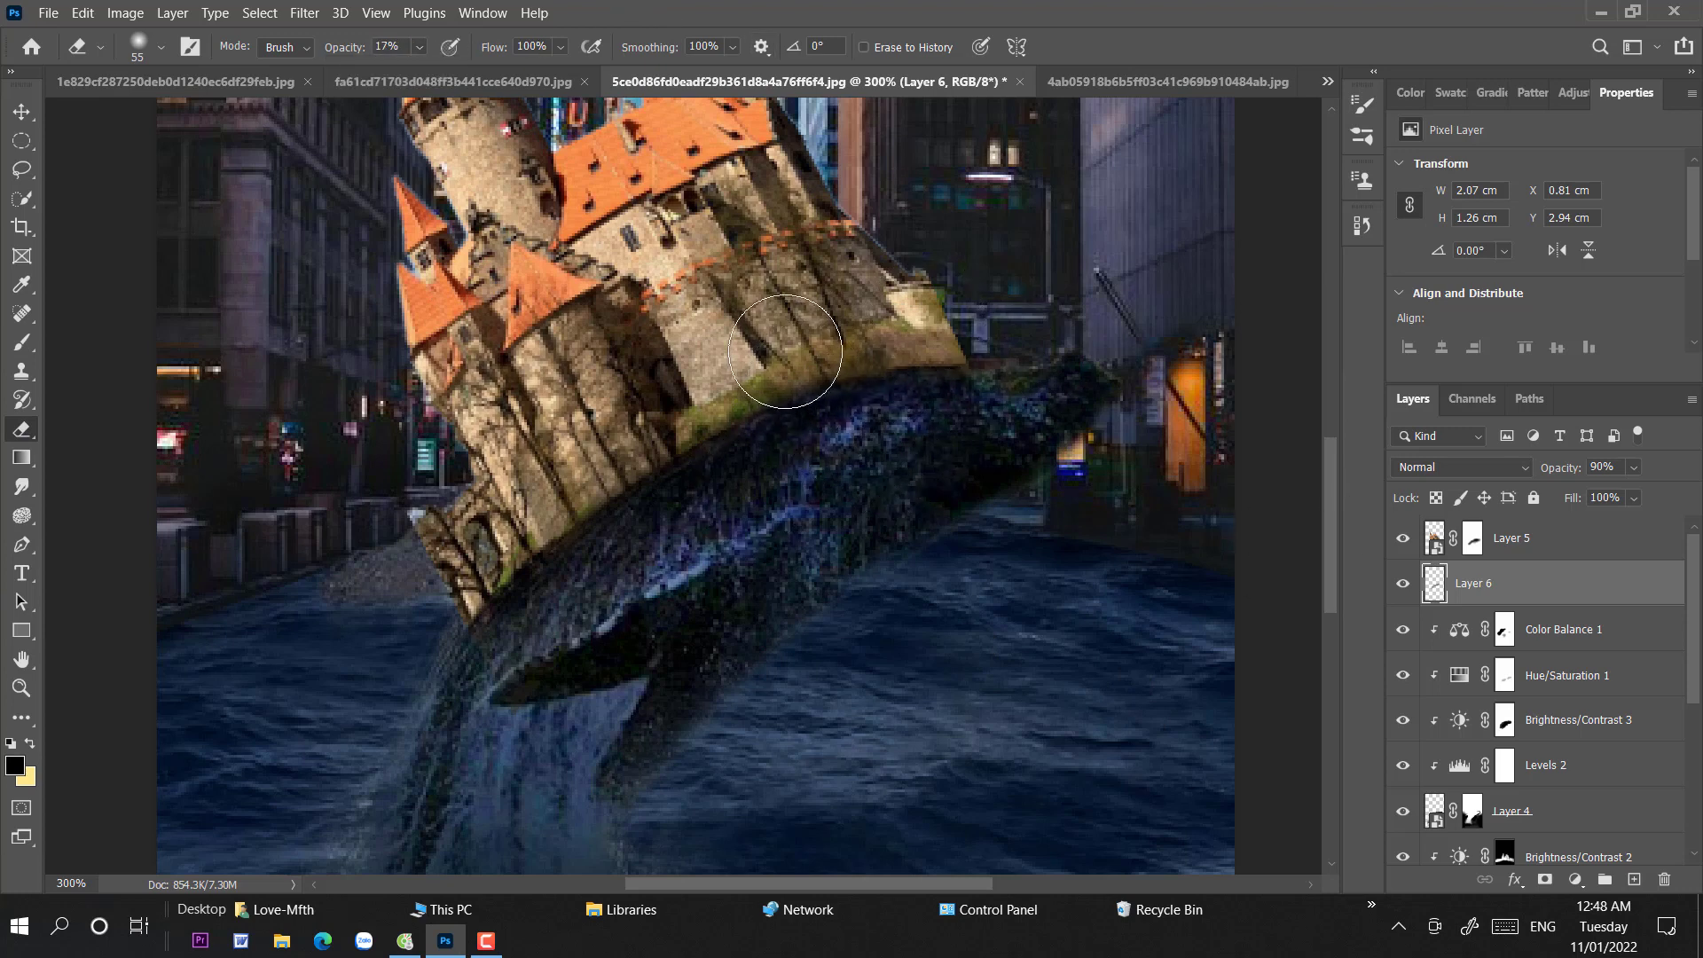
# - Add a Levels adjustment clipped to the castle on Layer 5 and darken it strongly by lowering the white output level
pyautogui.click(22, 111)
pyautogui.hotkey('ctrl', '1')
pyautogui.hotkey('alt', ']')
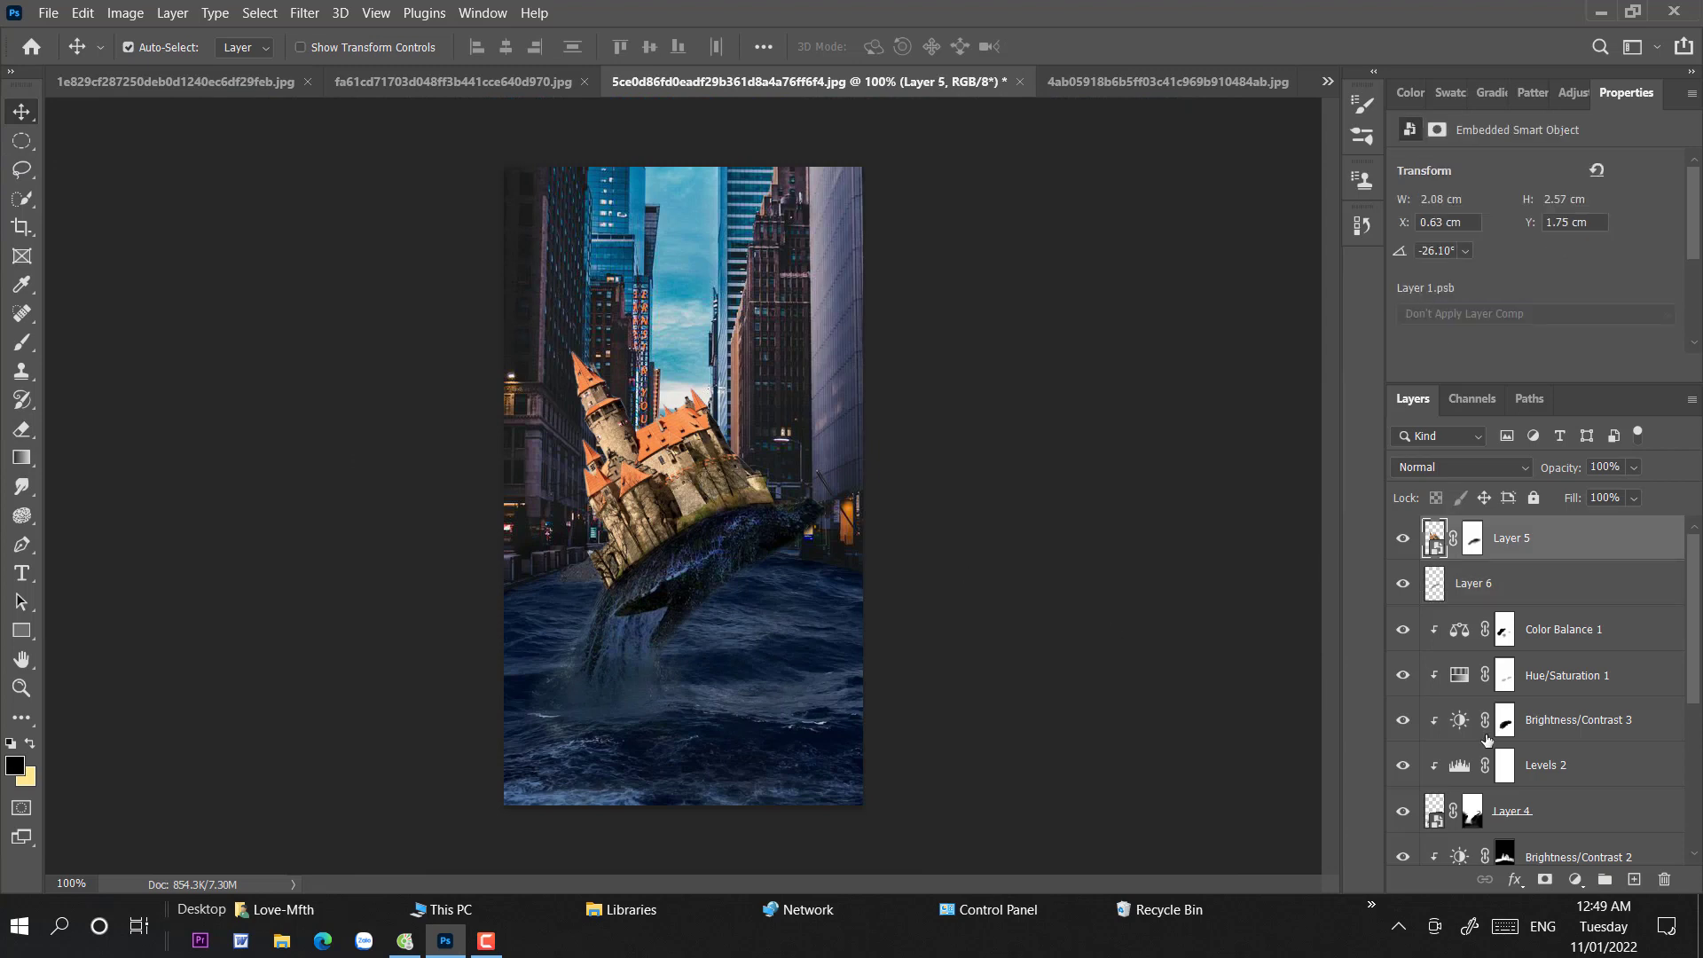
pyautogui.click(1573, 883)
pyautogui.click(1524, 589)
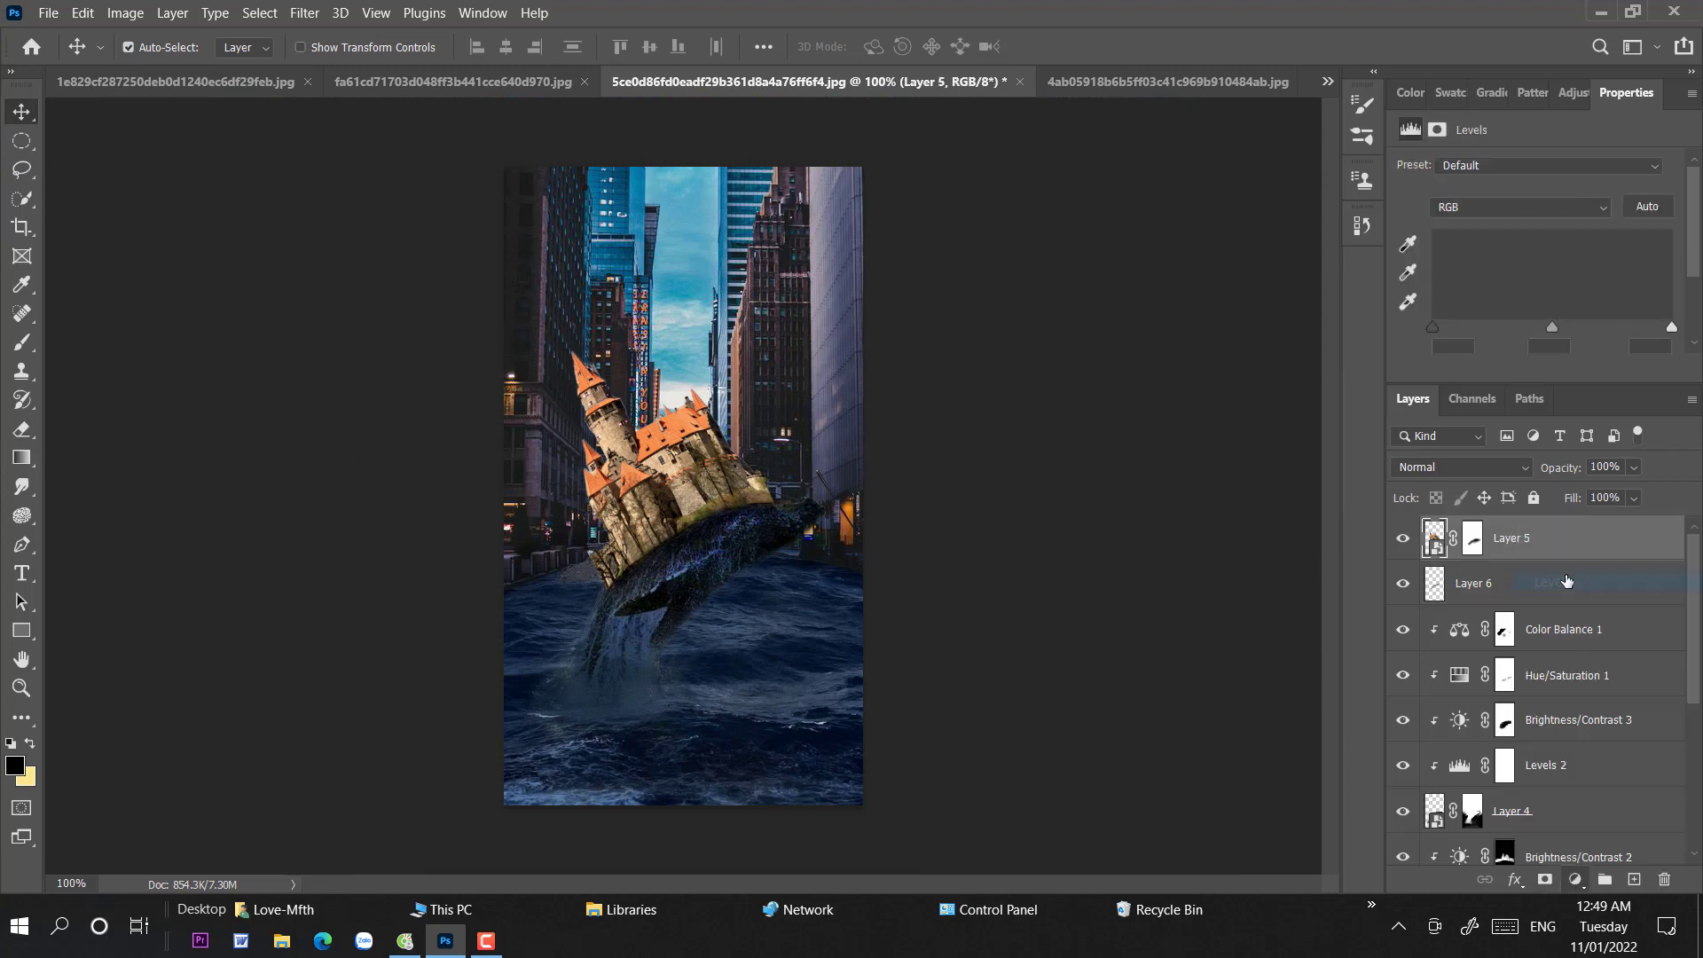
pyautogui.keyDown('alt'); pyautogui.click(1525, 559); pyautogui.keyUp('alt')
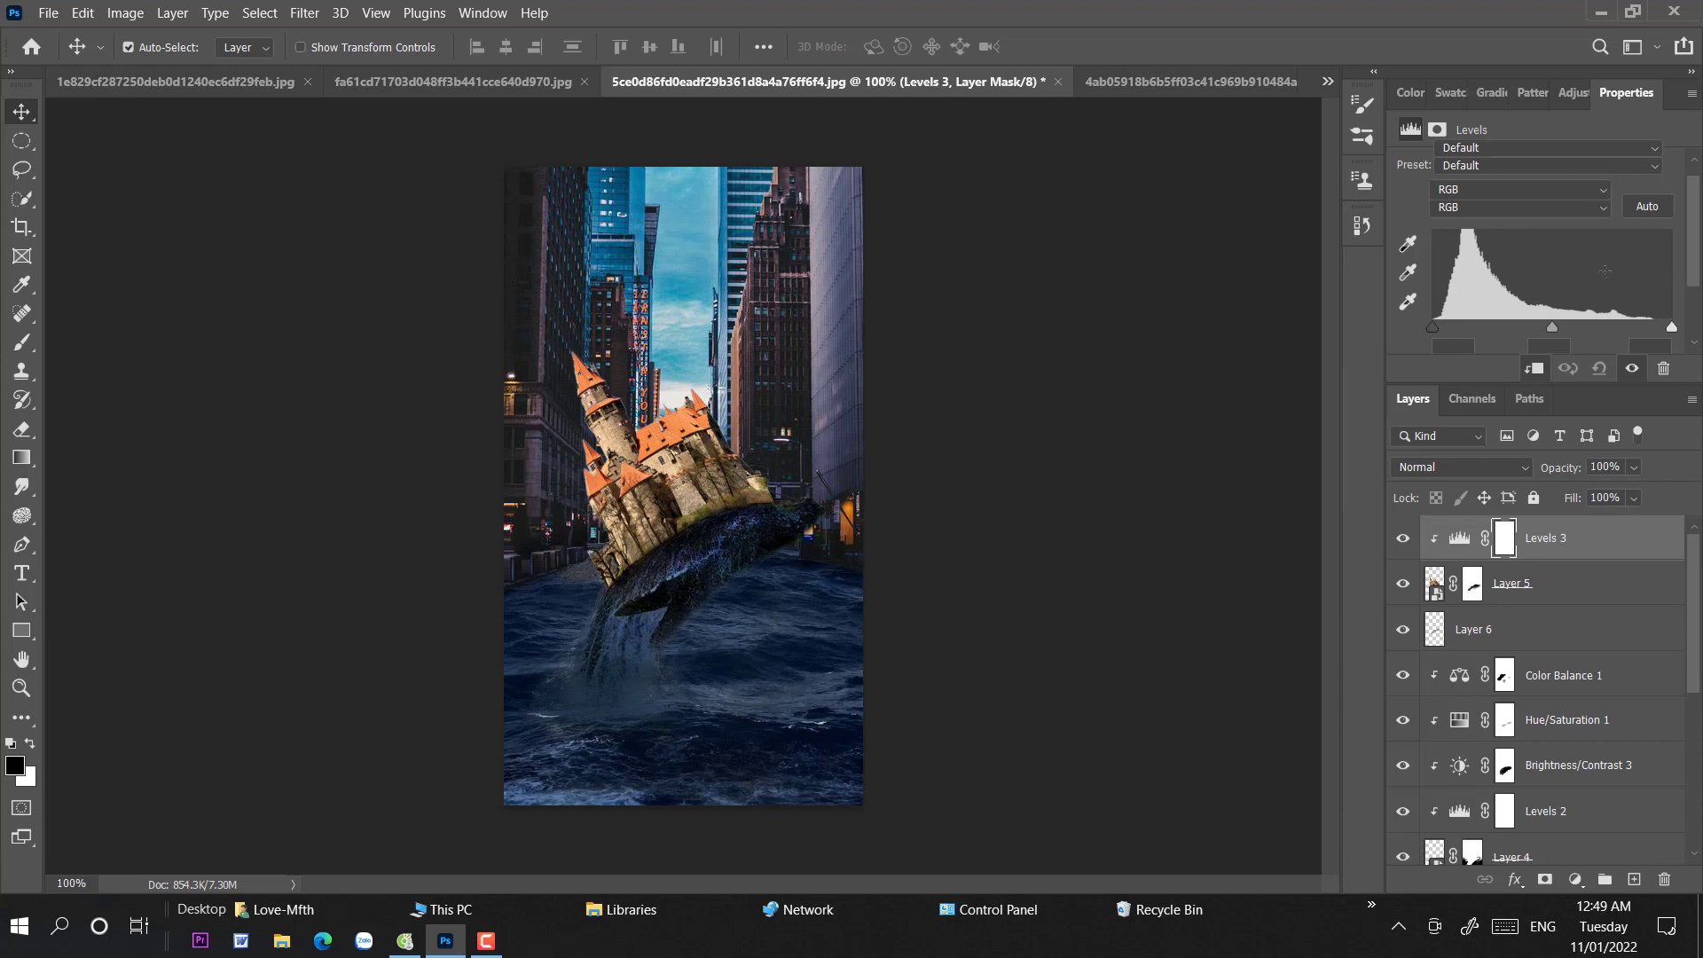
pyautogui.scroll(-1, 1560, 293)
pyautogui.moveTo(1671, 339); pyautogui.dragTo(1526, 355)
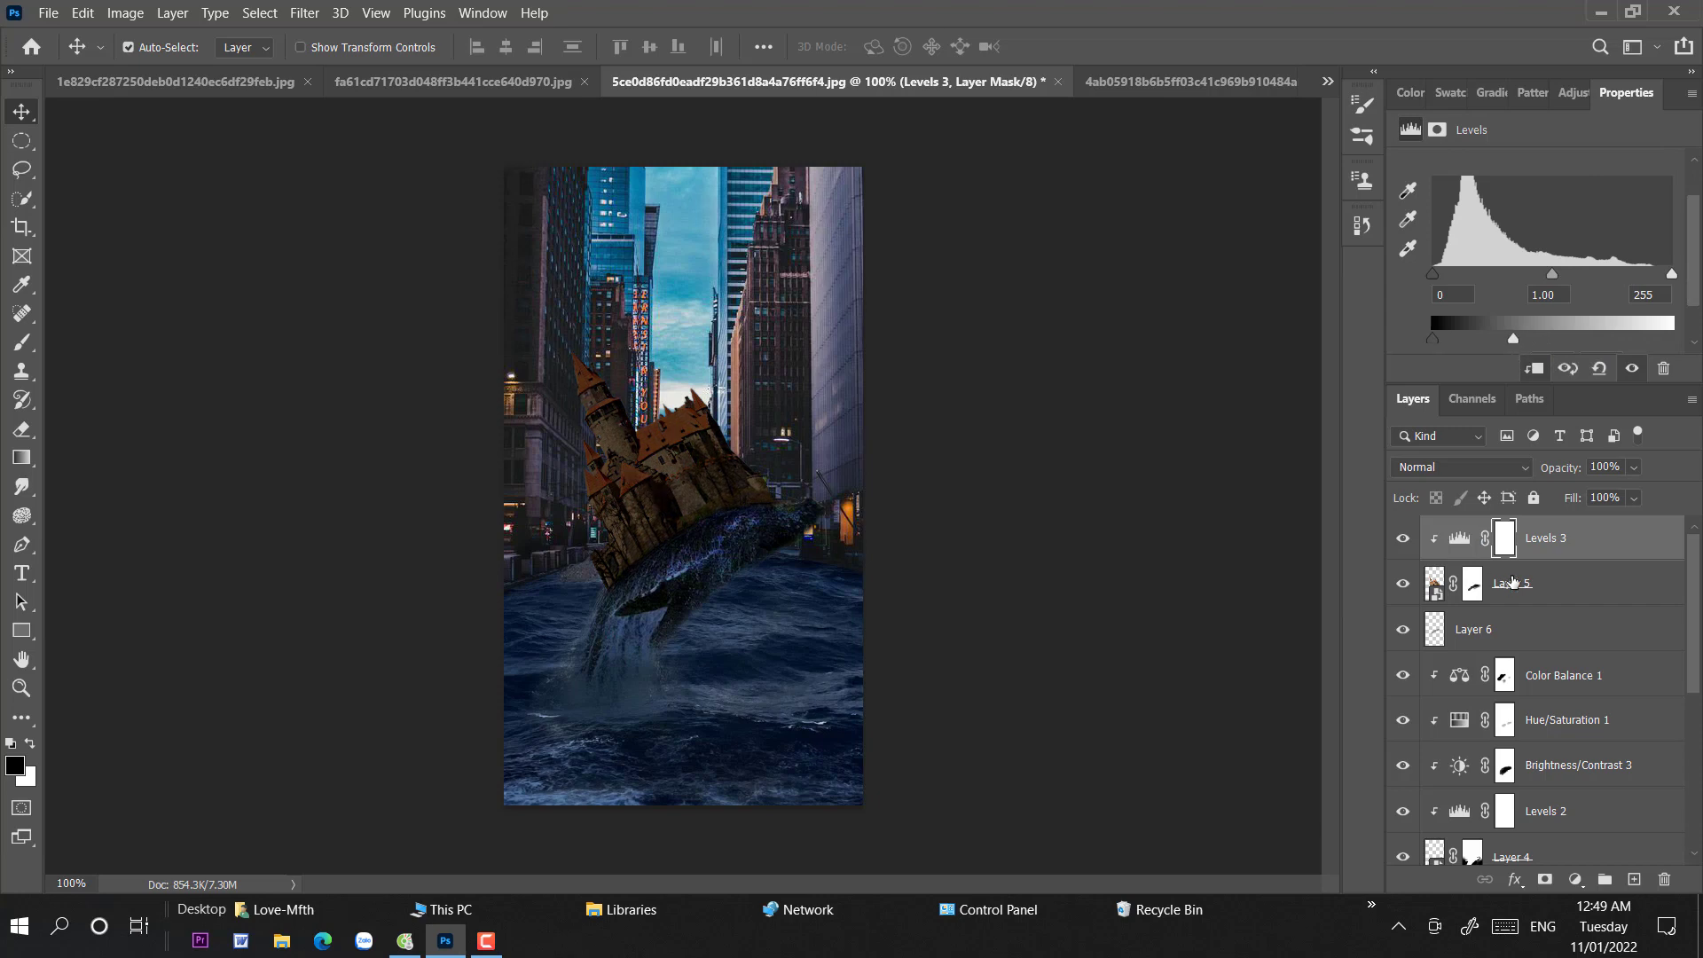
# - Invert the Levels 3 mask to black to hide the darkening across the whole castle
pyautogui.hotkey('ctrl', 'i')
pyautogui.hotkey('ctrl', '+')
pyautogui.hotkey('ctrl', '+')
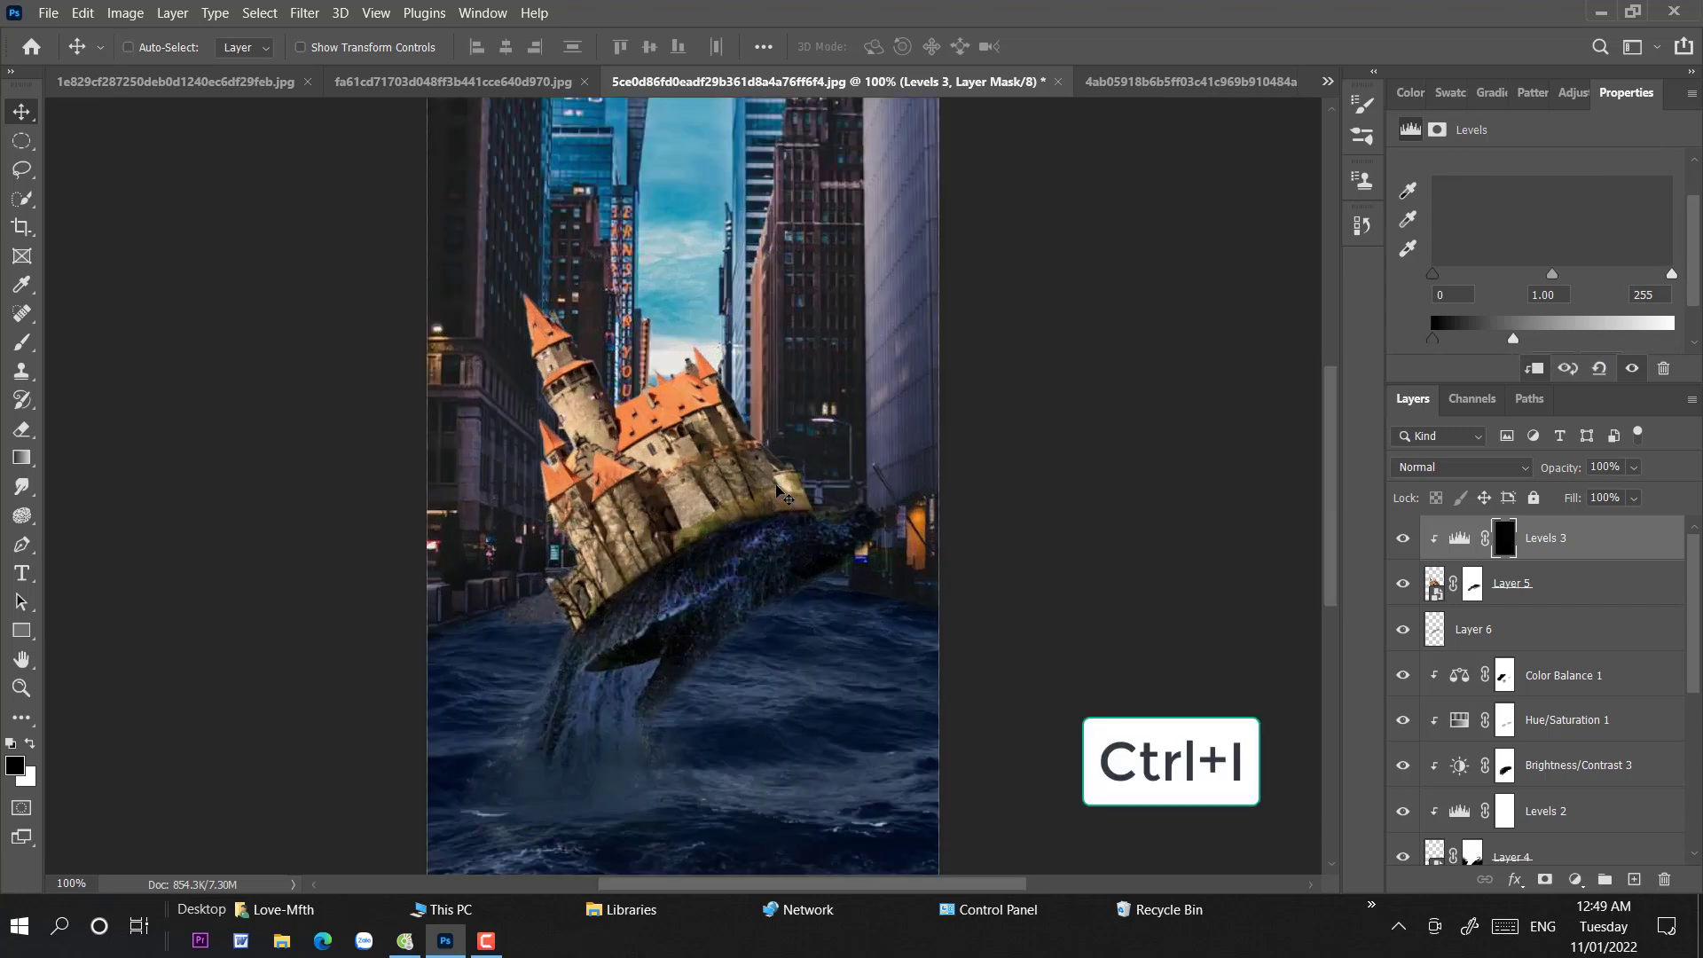
# - Paint white on the Levels 3 mask along the castle's base with a soft 56 px brush at 48% opacity
pyautogui.press('b')
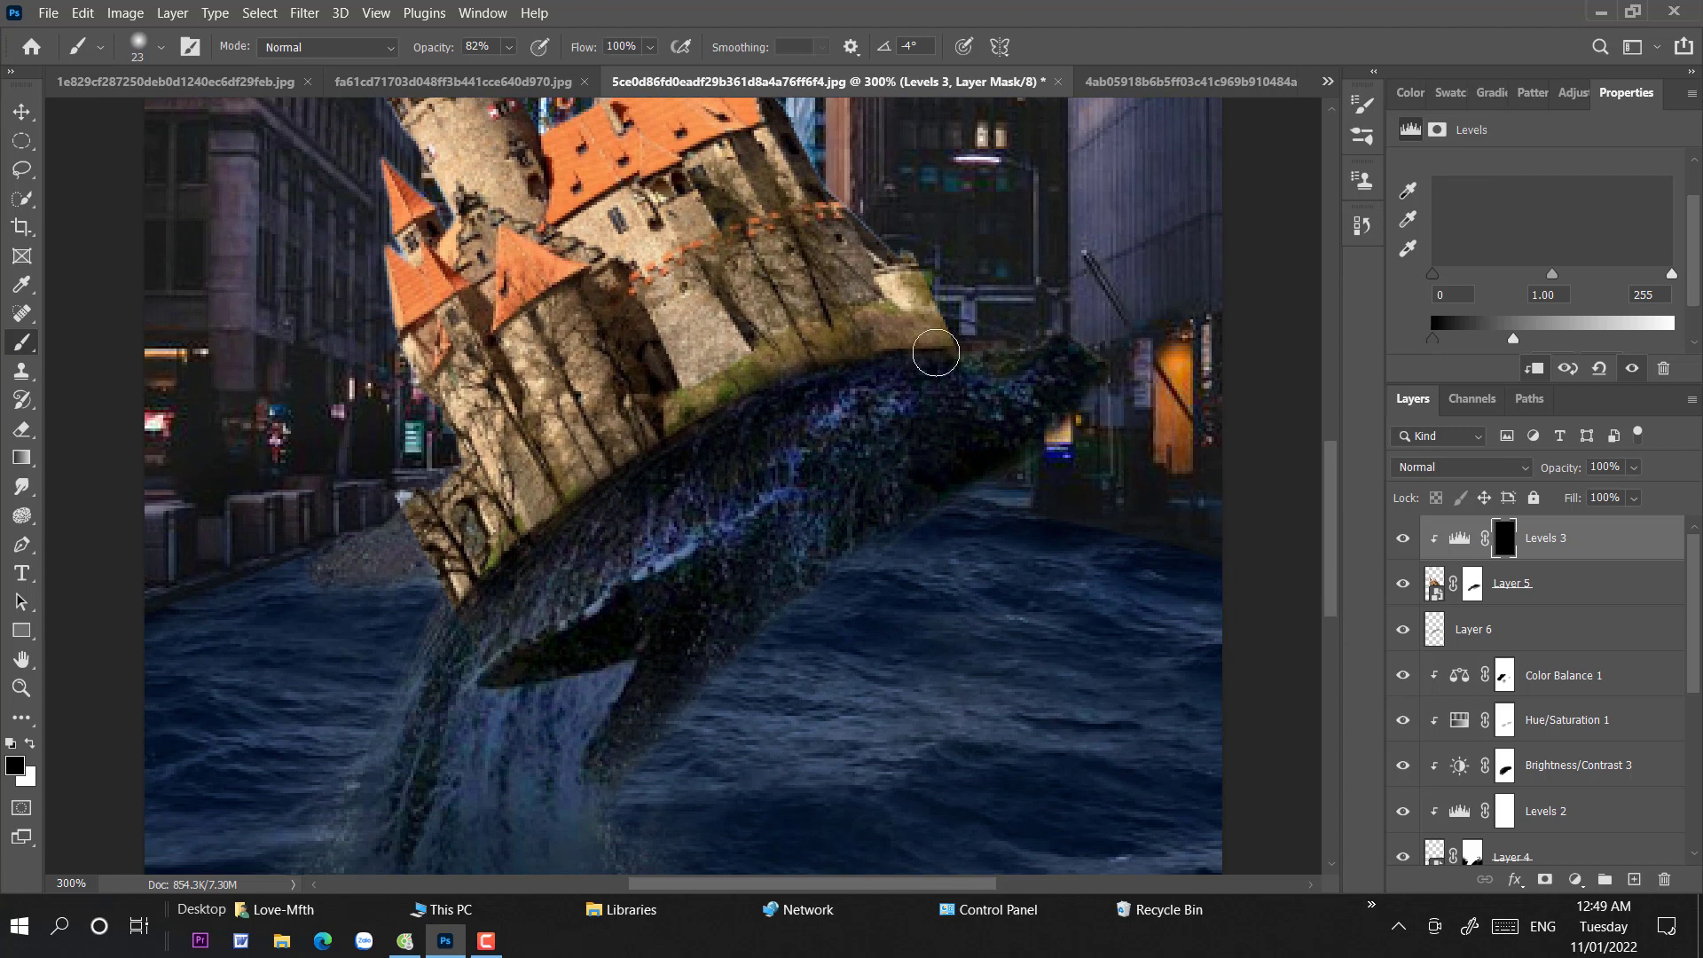
pyautogui.rightClick(936, 353)
pyautogui.write('56')
pyautogui.press('Return')
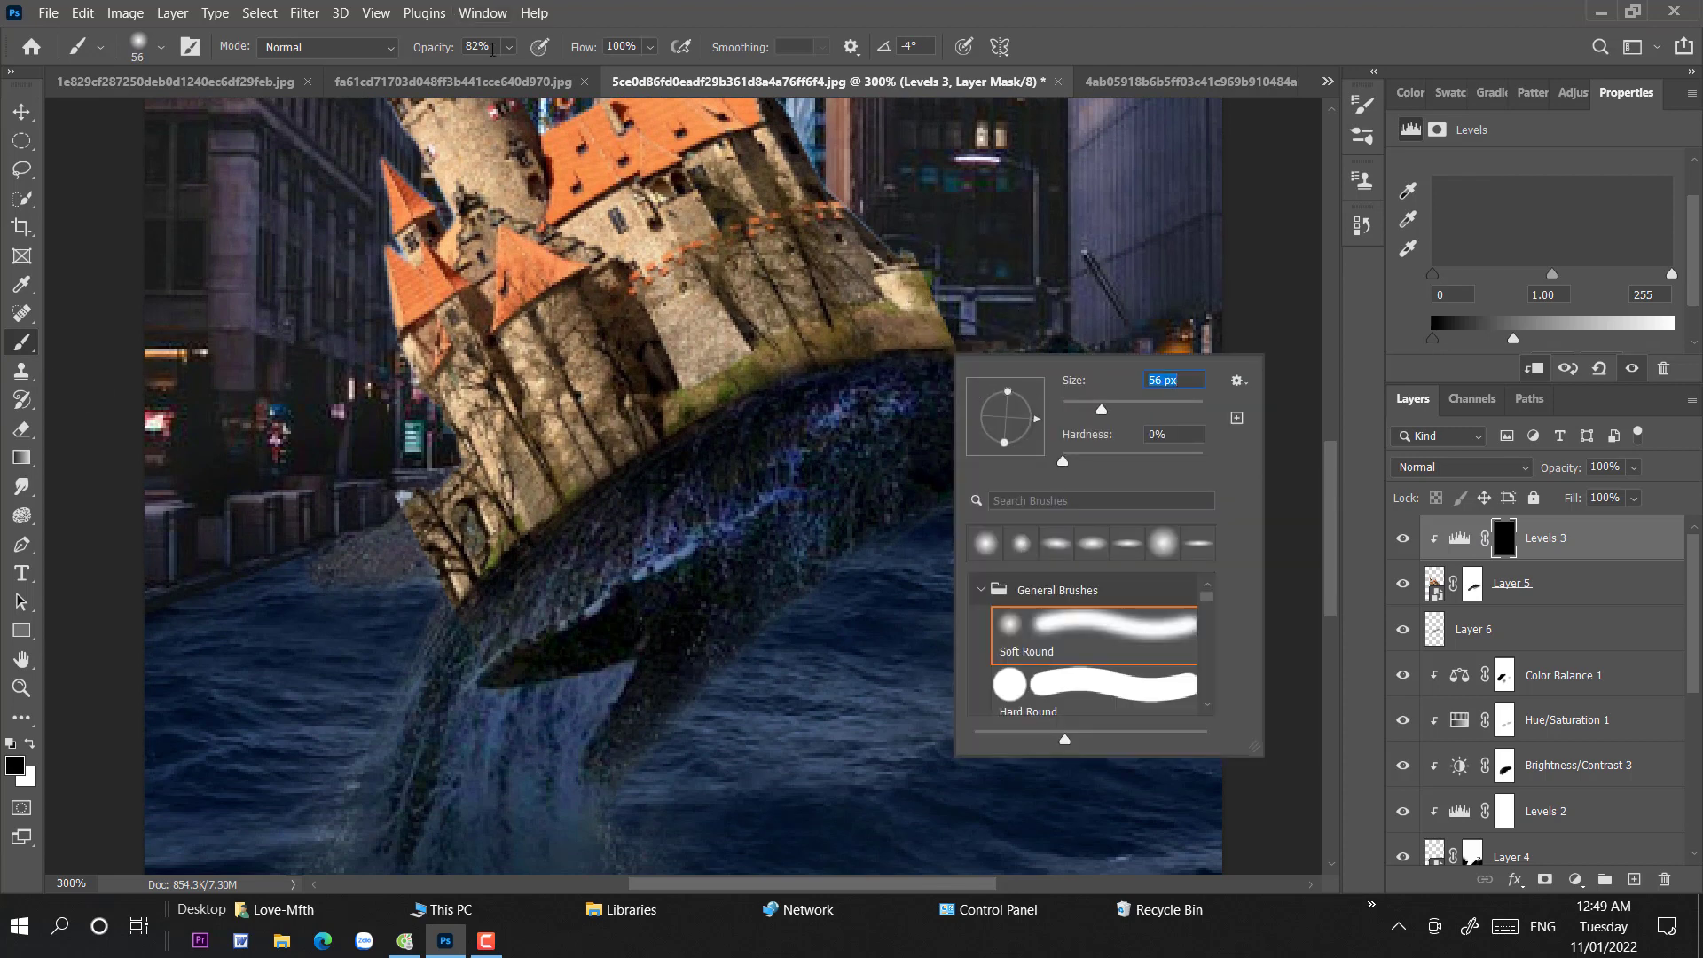
pyautogui.doubleClick(493, 50)
pyautogui.write('48')
pyautogui.press('Return')
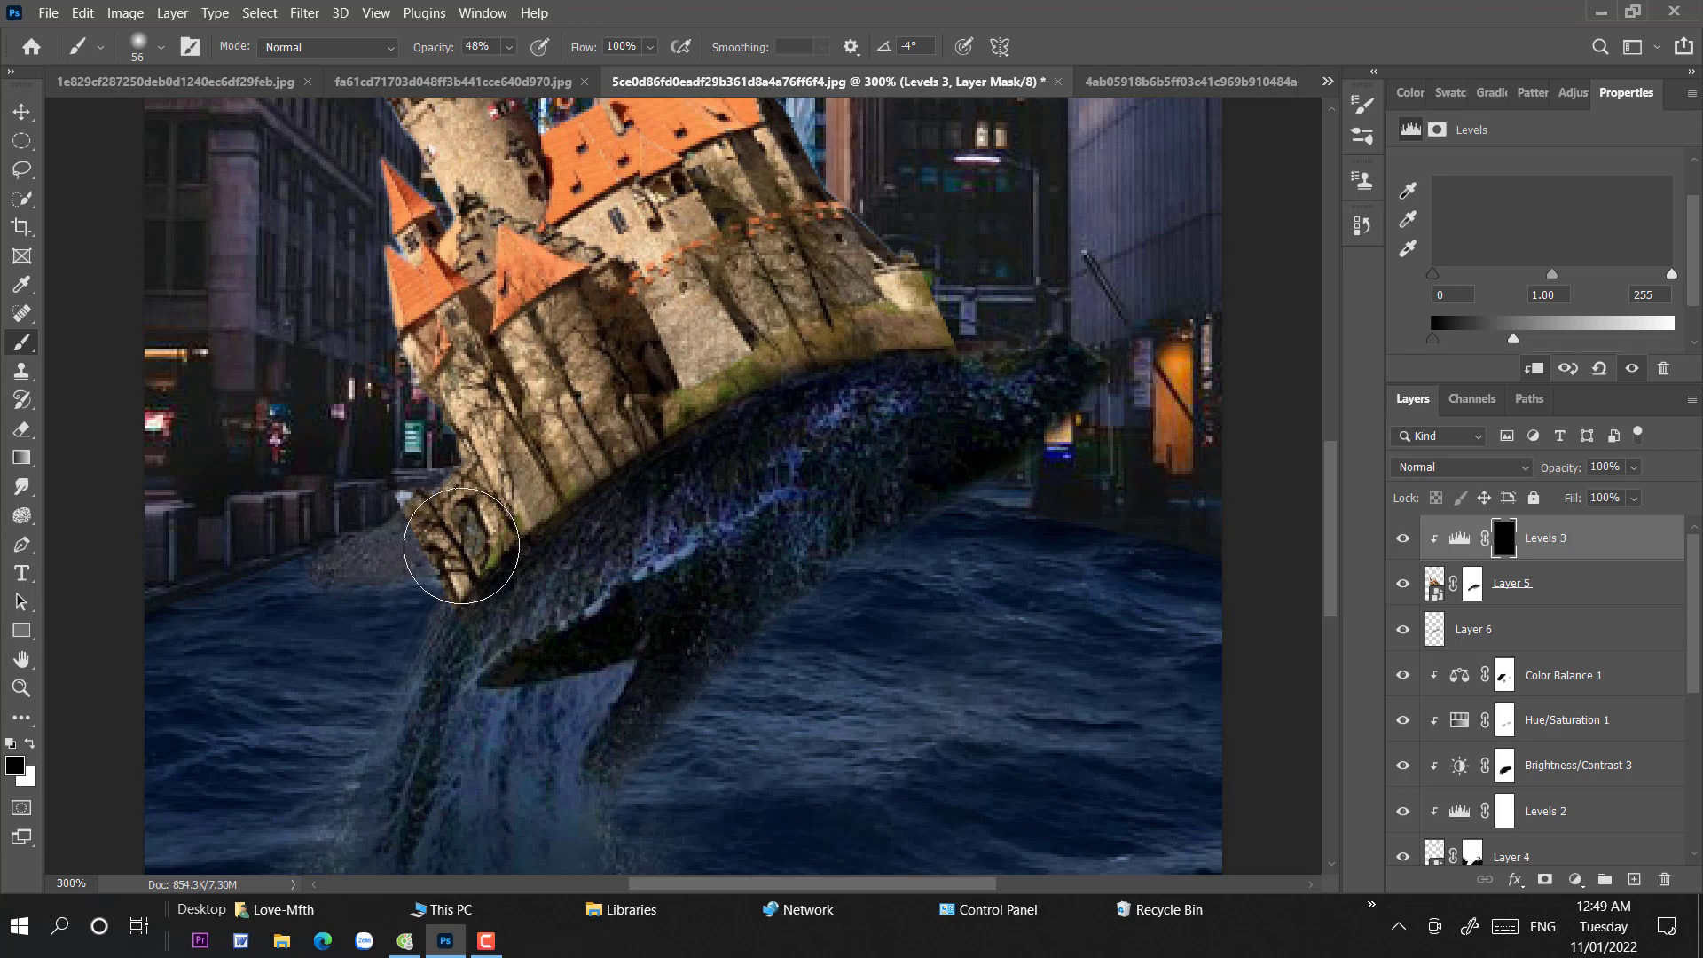
pyautogui.press('x')
pyautogui.moveTo(940, 354)
pyautogui.mouseDown()
pyautogui.moveTo(779, 350)
pyautogui.moveTo(503, 537)
pyautogui.moveTo(410, 563)
pyautogui.mouseUp()
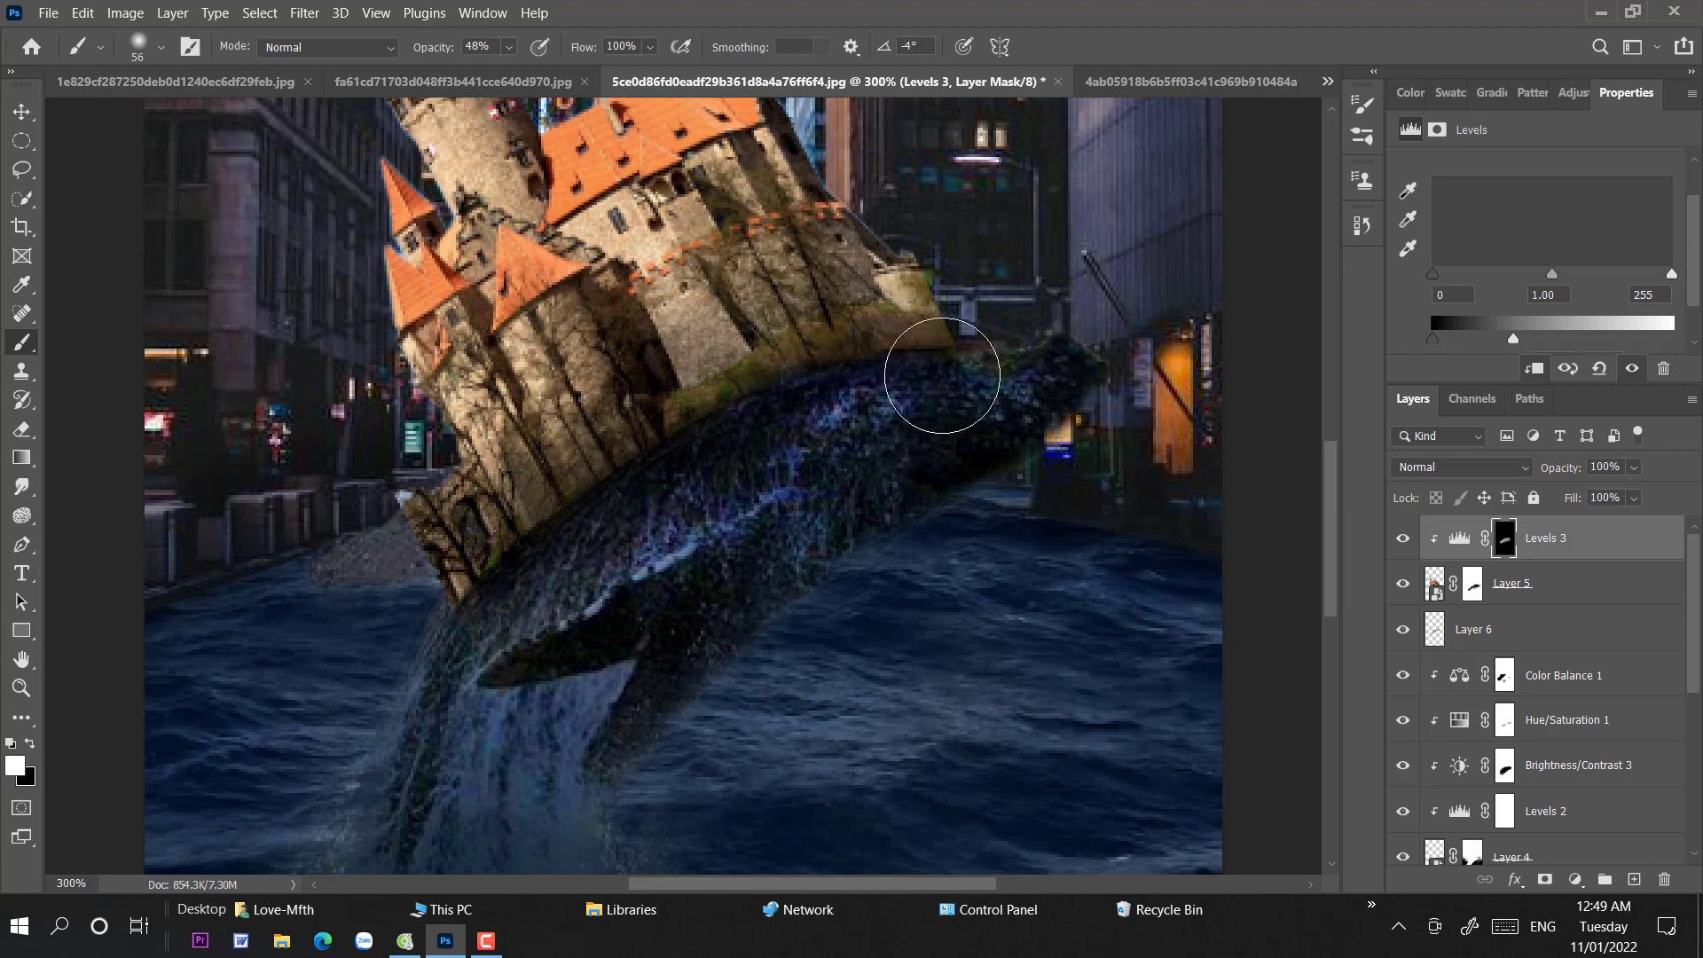
pyautogui.moveTo(942, 375)
pyautogui.mouseDown()
pyautogui.moveTo(482, 505)
pyautogui.moveTo(958, 357)
pyautogui.mouseUp()
pyautogui.moveTo(1129, 403)
pyautogui.mouseDown()
pyautogui.moveTo(1124, 499)
pyautogui.moveTo(1173, 565)
pyautogui.mouseUp()
pyautogui.press('v')
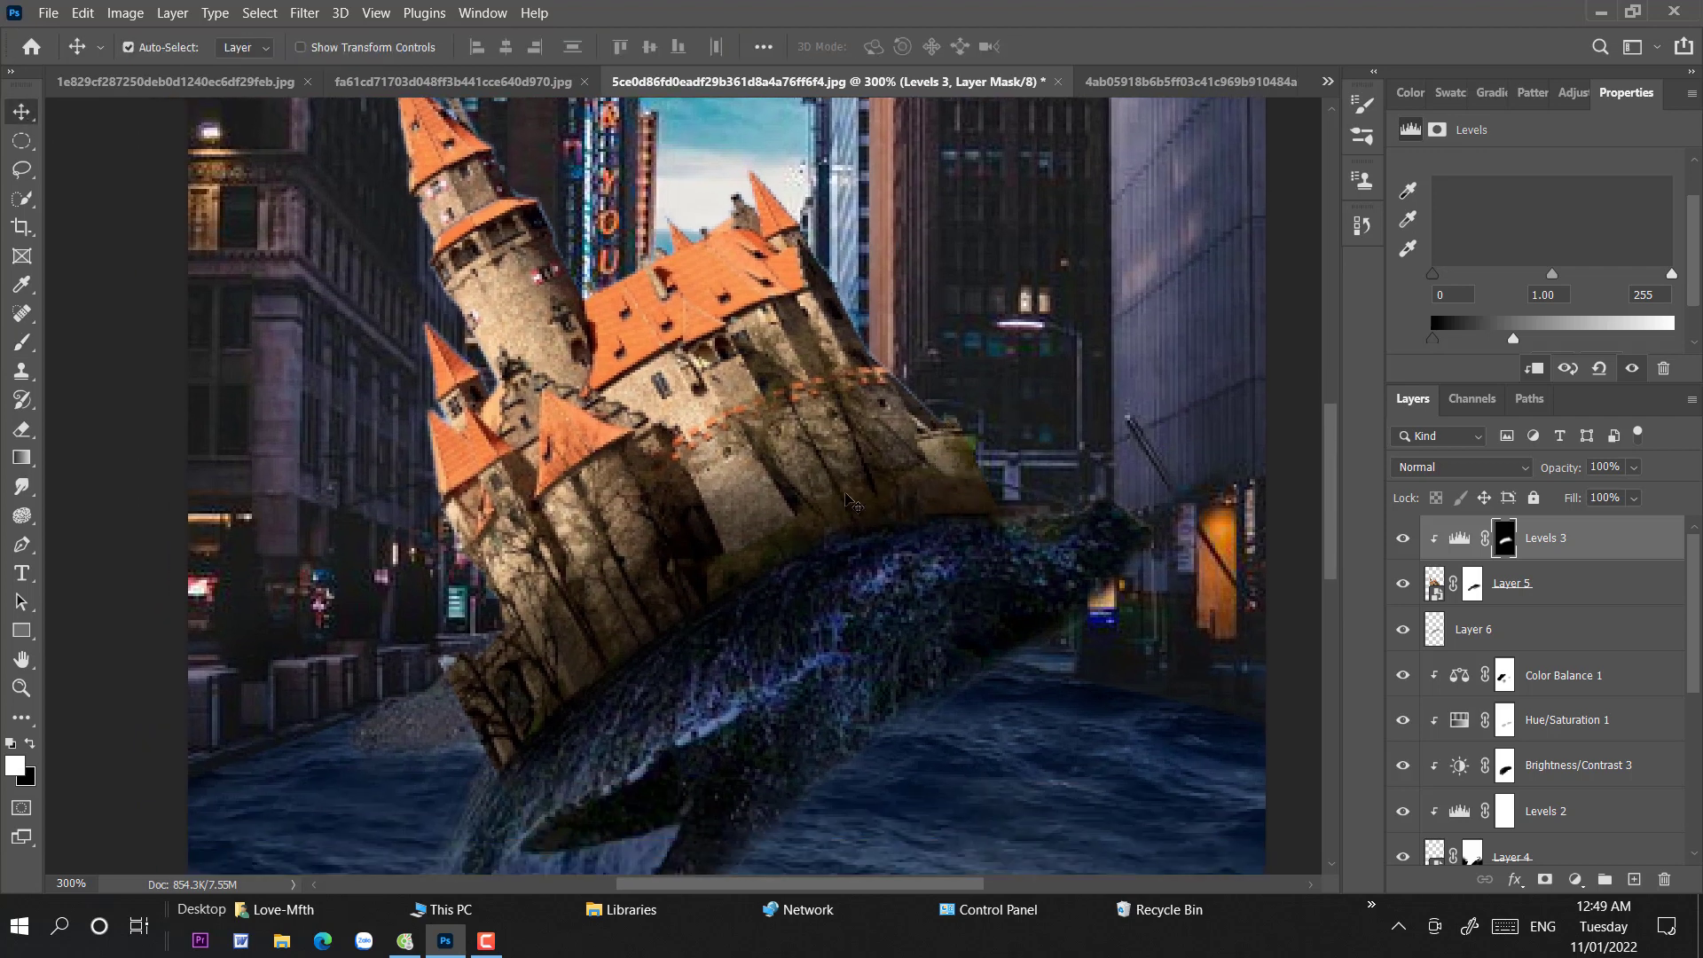
# - Add a clipped Brightness/Contrast adjustment directly above the castle's Layer 5 with brightness -47 and contrast 44
pyautogui.click(847, 502)
pyautogui.hotkey('ctrl', 'z')
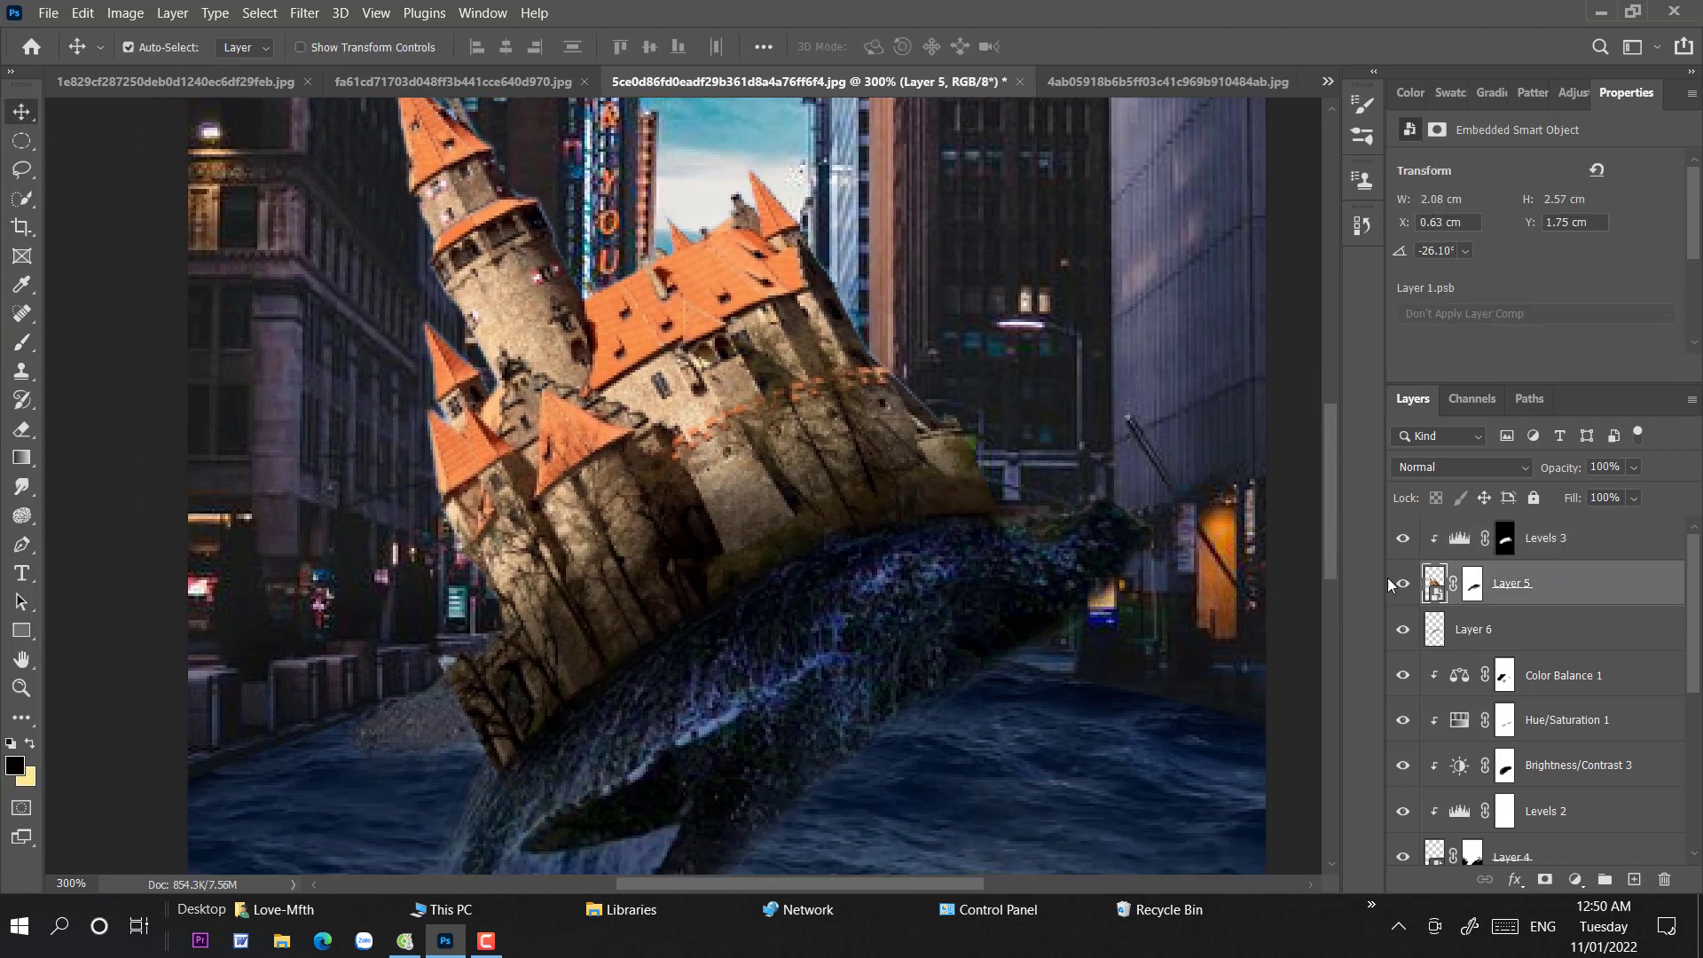
pyautogui.click(1576, 879)
pyautogui.click(1597, 556)
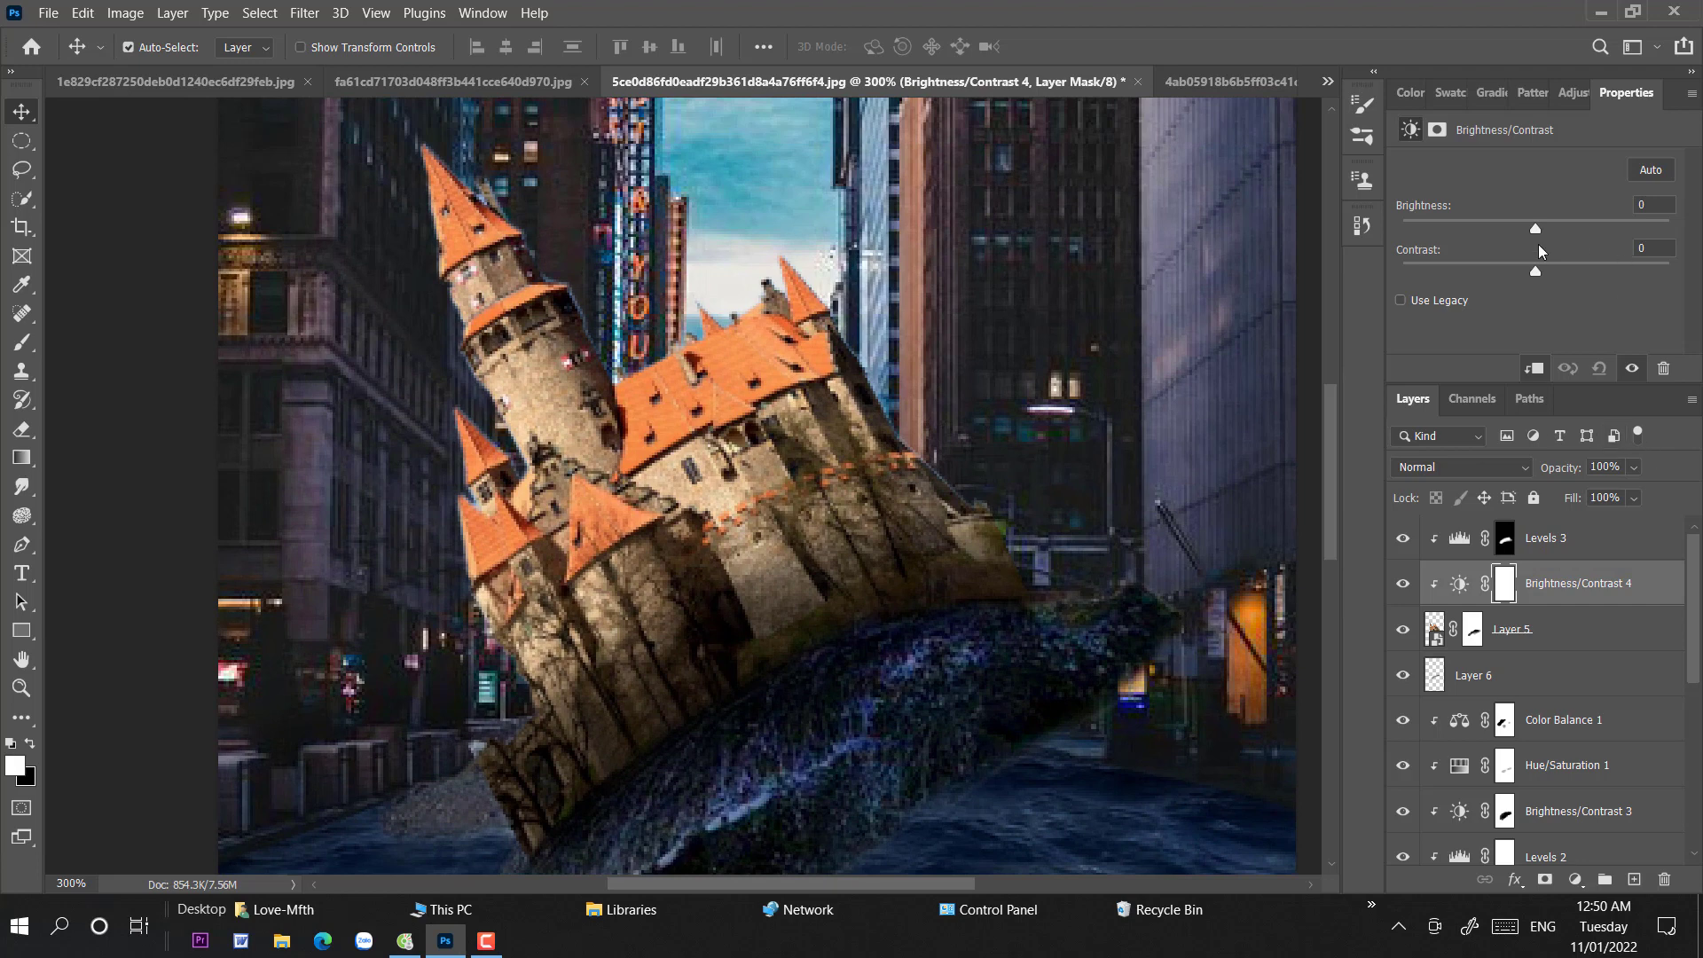
pyautogui.moveTo(1535, 228); pyautogui.dragTo(1501, 228)
pyautogui.moveTo(1592, 278); pyautogui.dragTo(1641, 276)
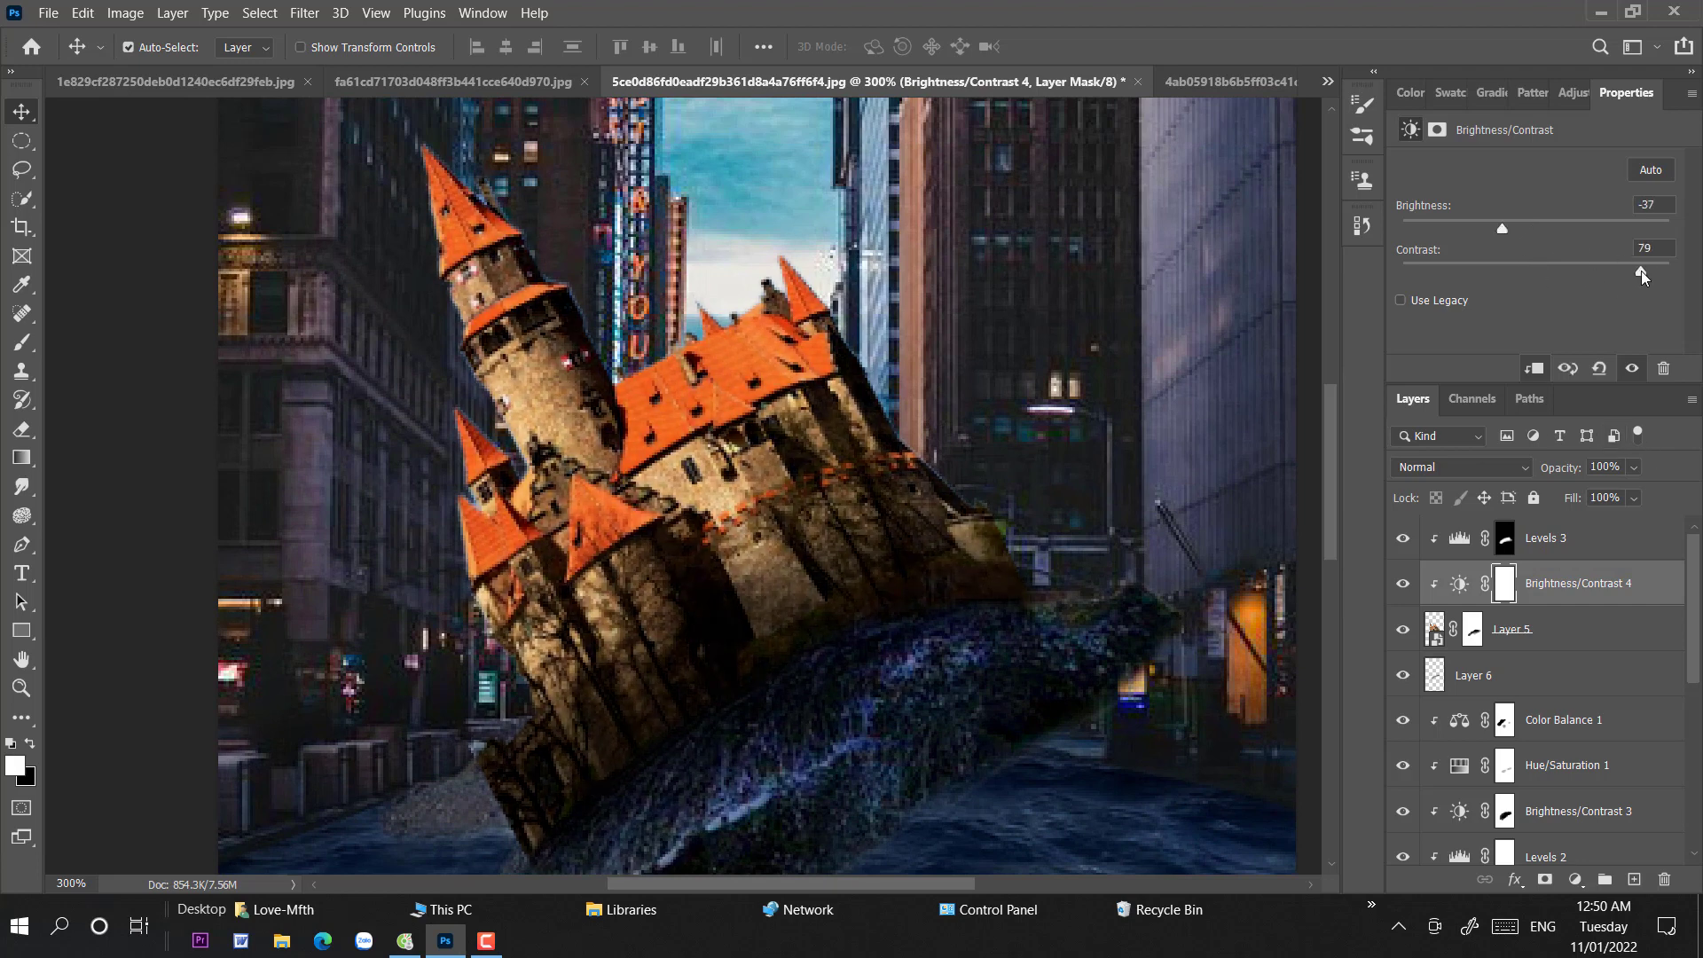
pyautogui.moveTo(1531, 232); pyautogui.dragTo(1495, 235)
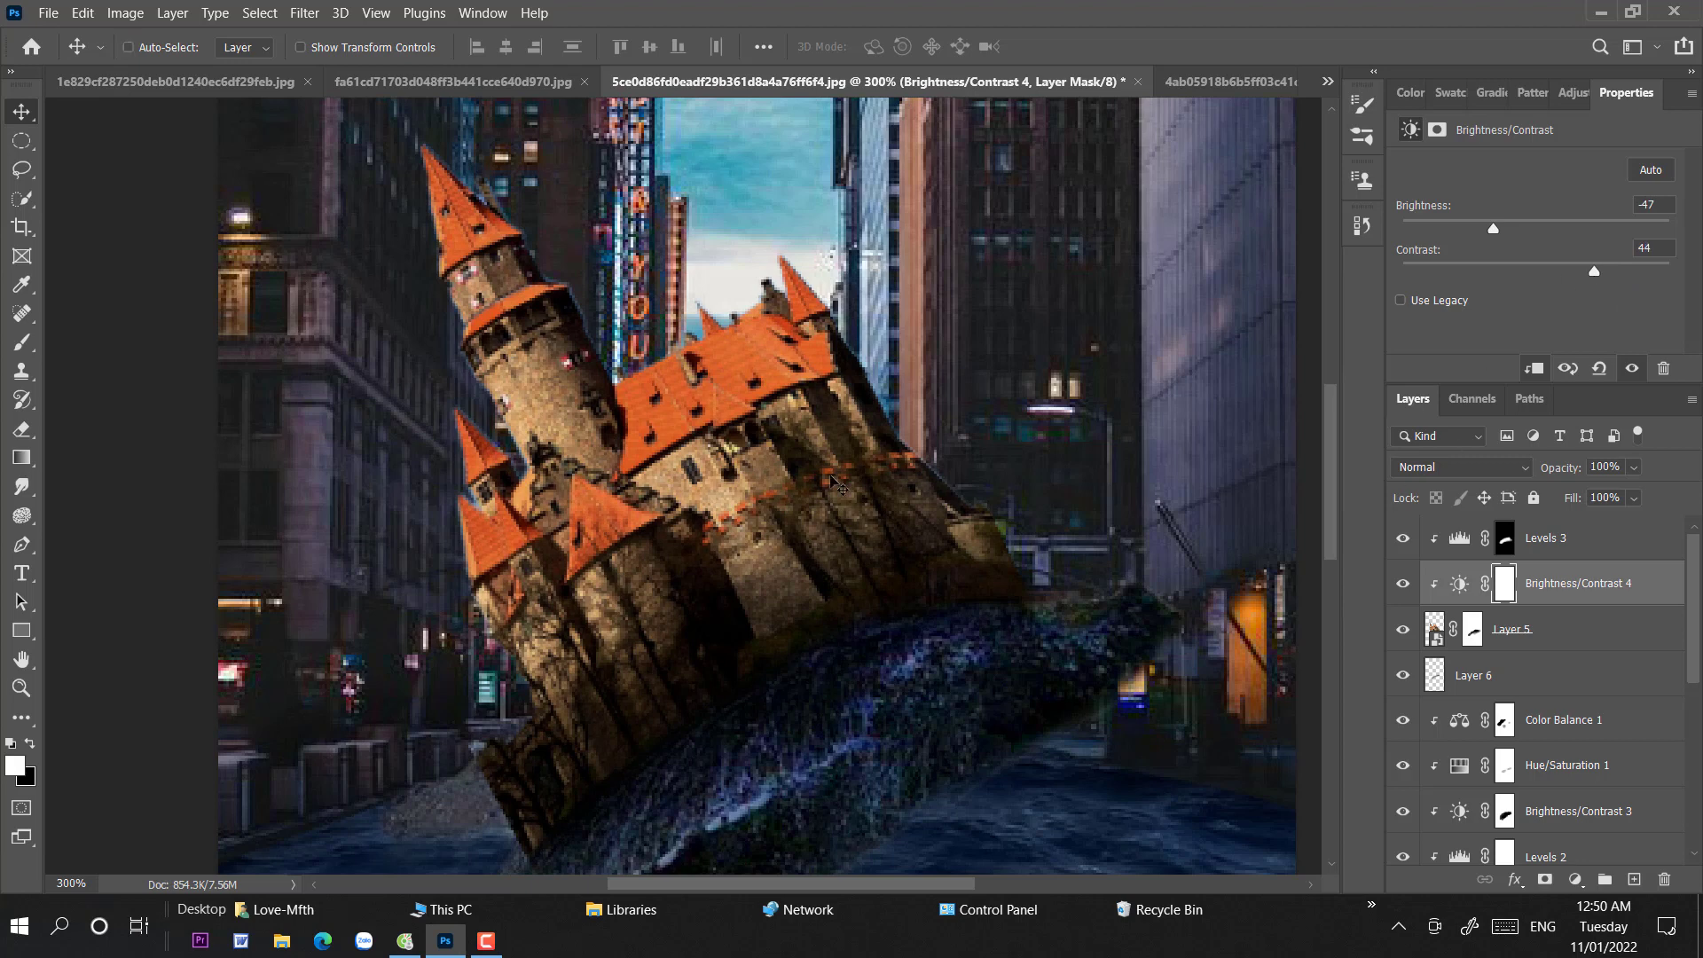
# - Darken the castle's roofs and walls by painting white on the Levels 3 mask with a 73 px brush at 25% opacity
pyautogui.scroll(-5, 834, 484)
pyautogui.scroll(3, 833, 483)
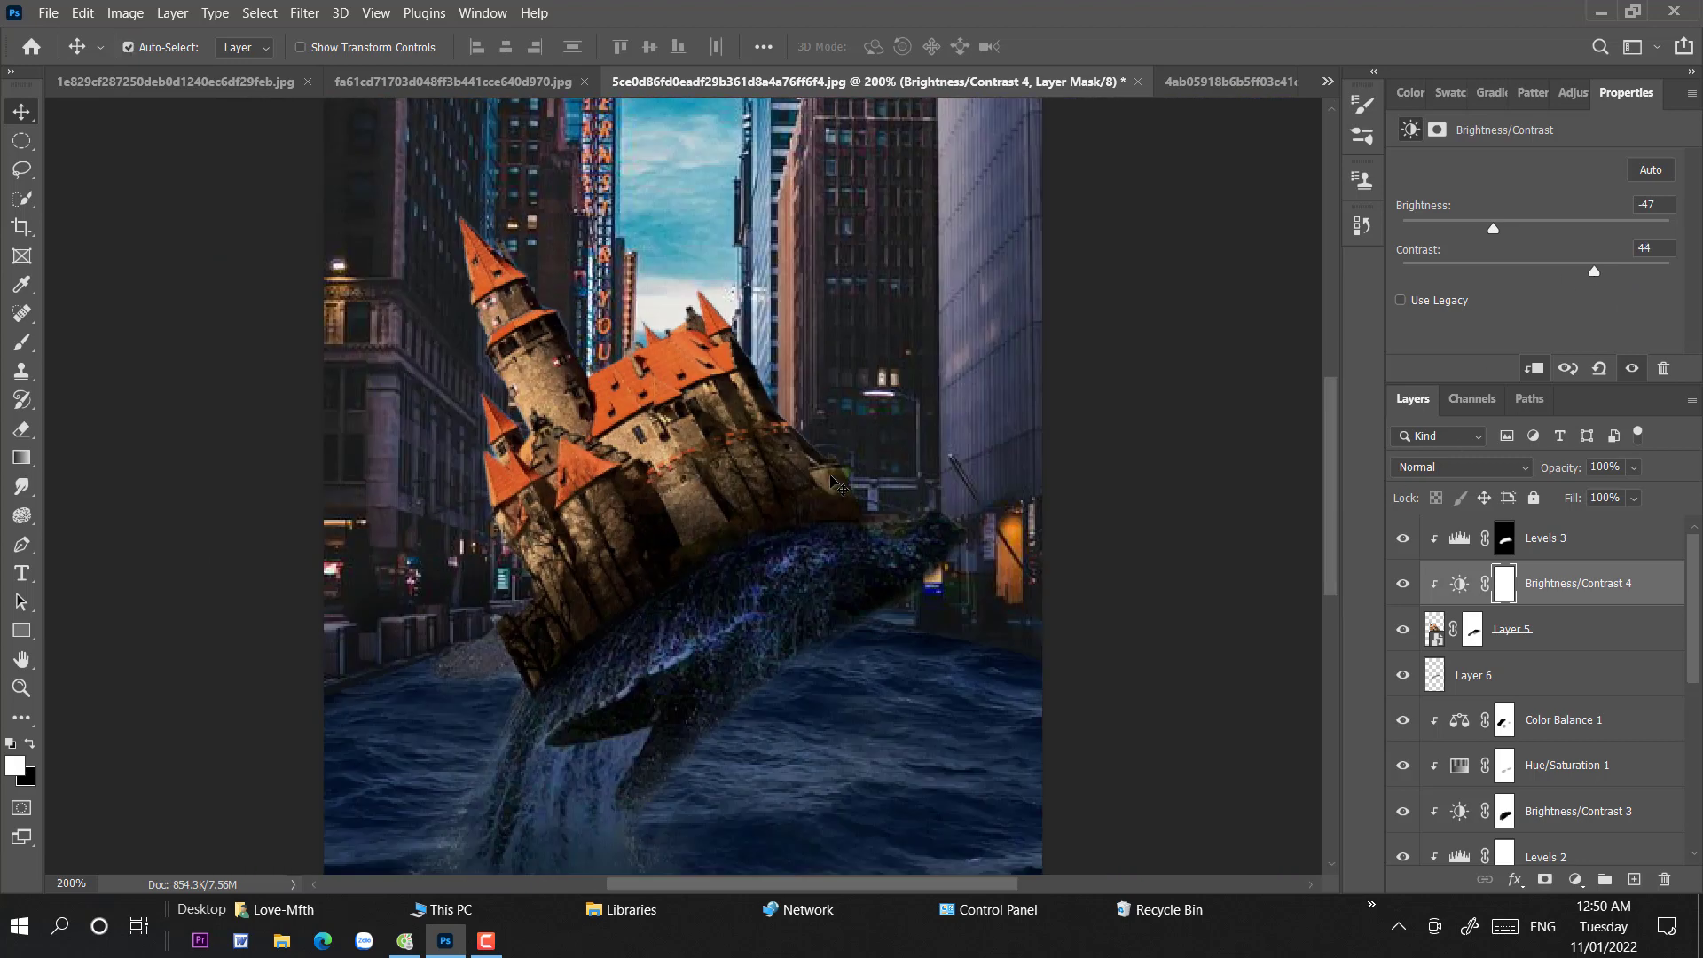
pyautogui.click(1506, 539)
pyautogui.click(22, 342)
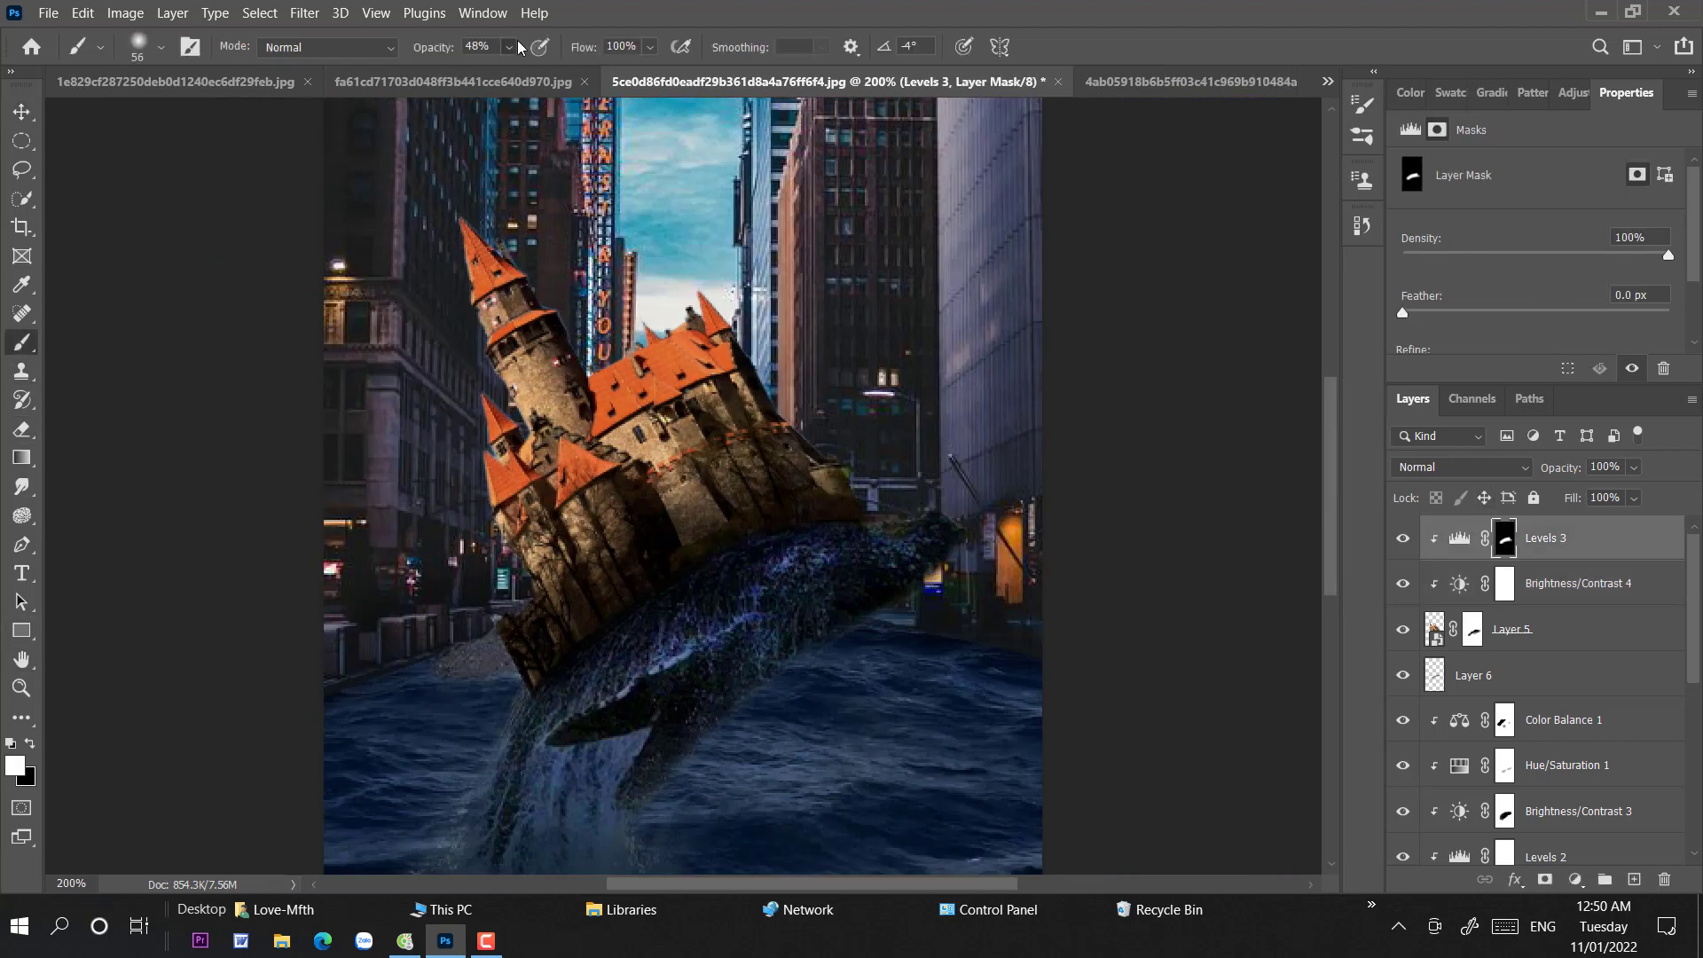
pyautogui.click(509, 47)
pyautogui.rightClick(665, 224)
pyautogui.moveTo(723, 247); pyautogui.dragTo(738, 248)
pyautogui.press('Return')
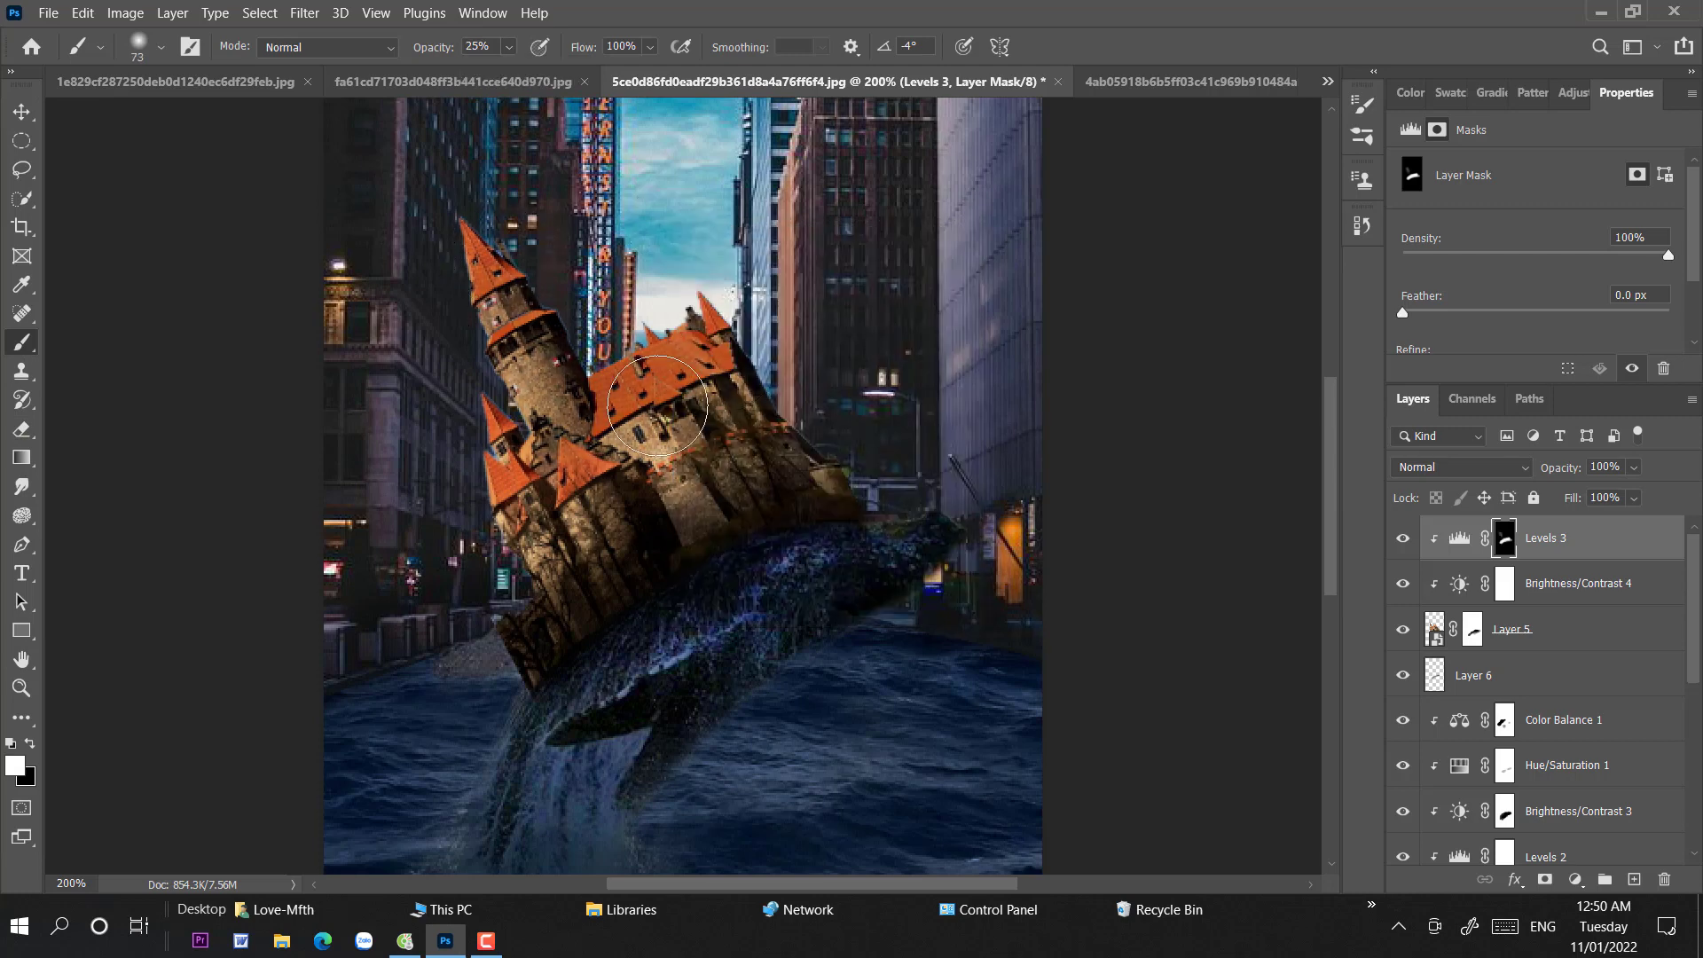
pyautogui.moveTo(665, 458)
pyautogui.mouseDown()
pyautogui.moveTo(464, 247)
pyautogui.moveTo(796, 310)
pyautogui.mouseUp()
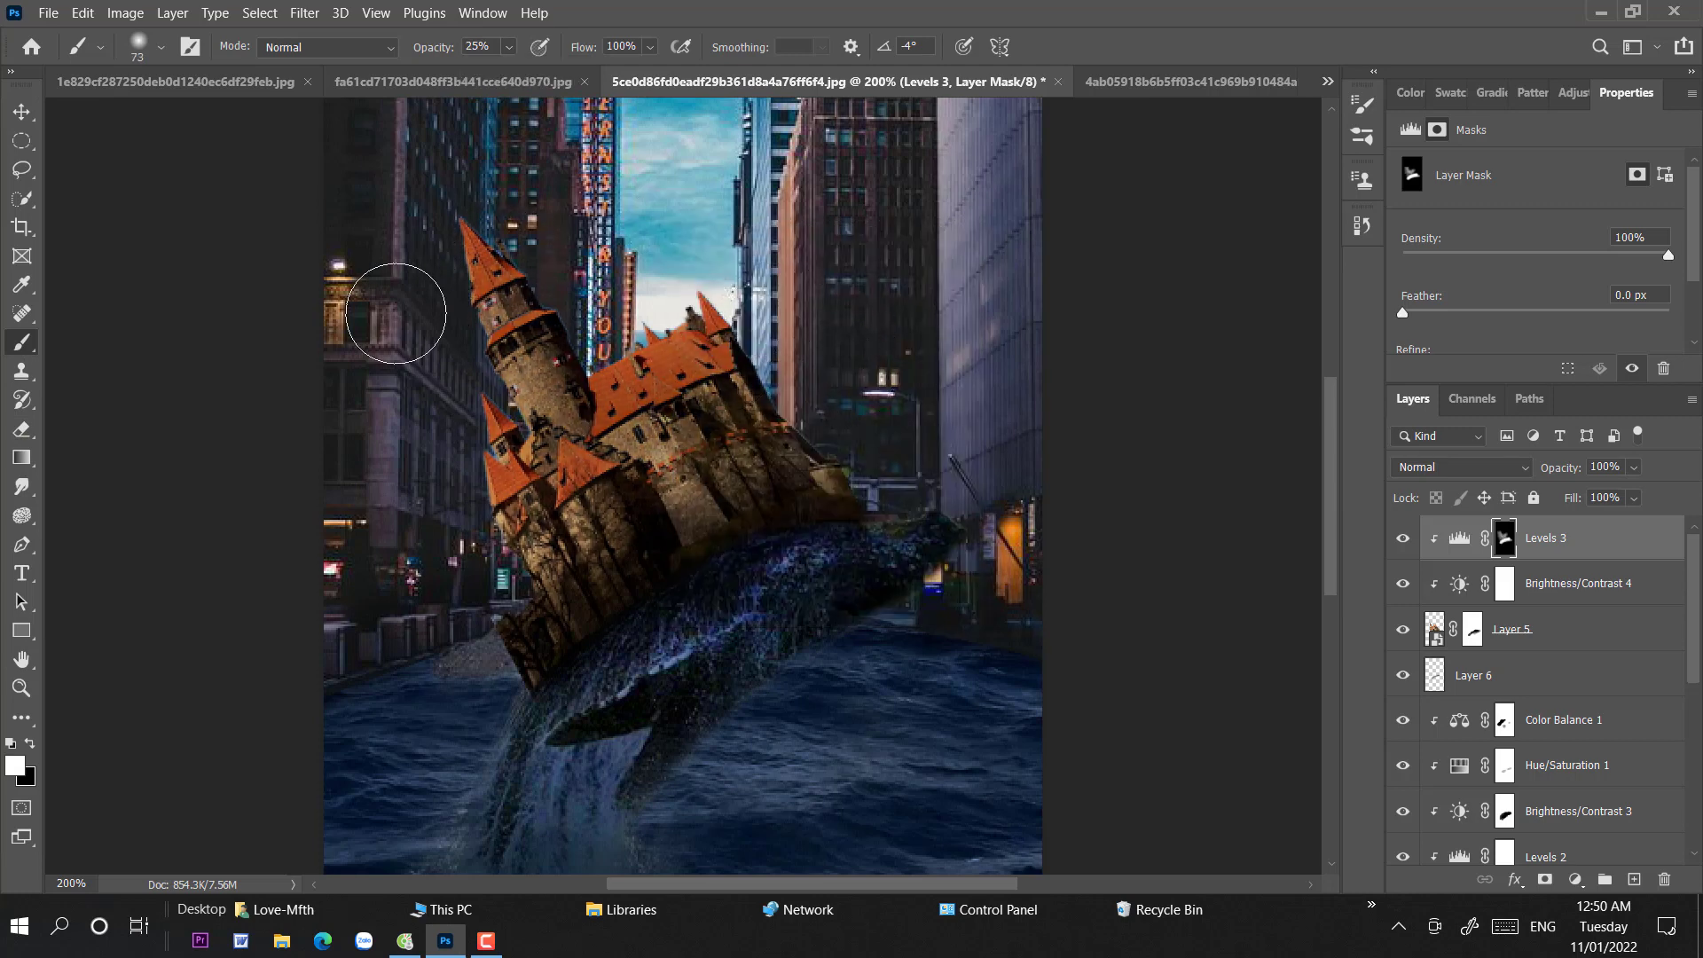
# - Brighten the castle's roofs and tower by painting black on the Levels 3 mask with a 40 px brush at 53% opacity
pyautogui.click(30, 743)
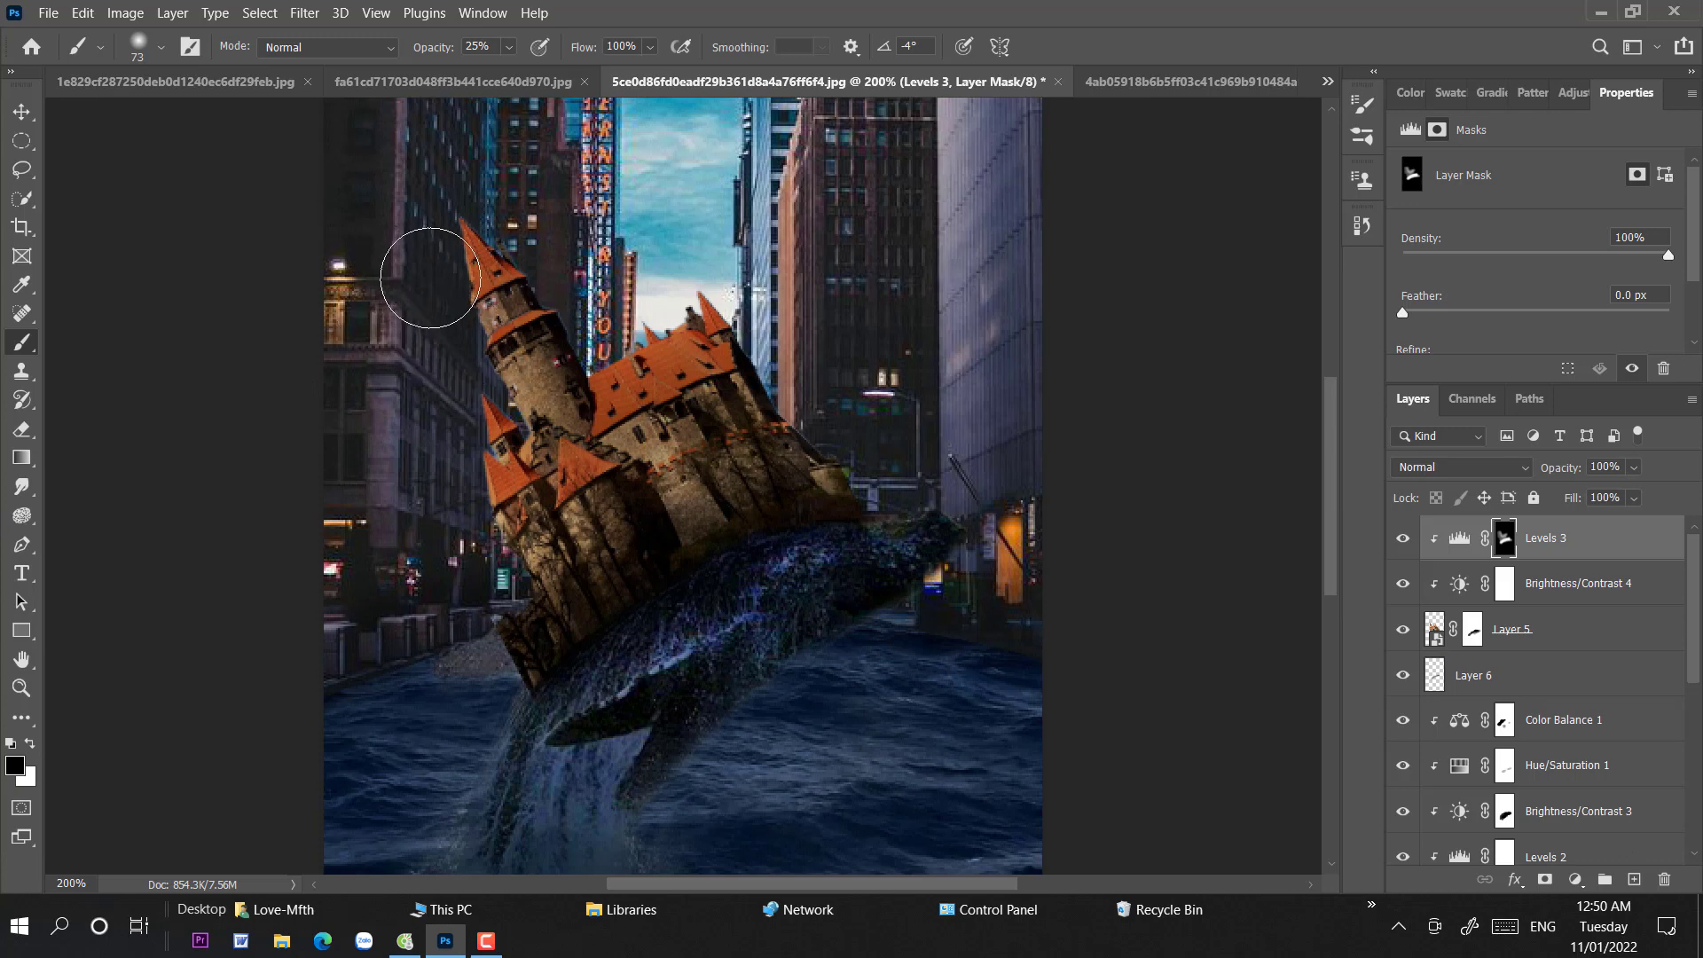
pyautogui.rightClick(643, 359)
pyautogui.press('Return')
pyautogui.press('5')
pyautogui.press('3')
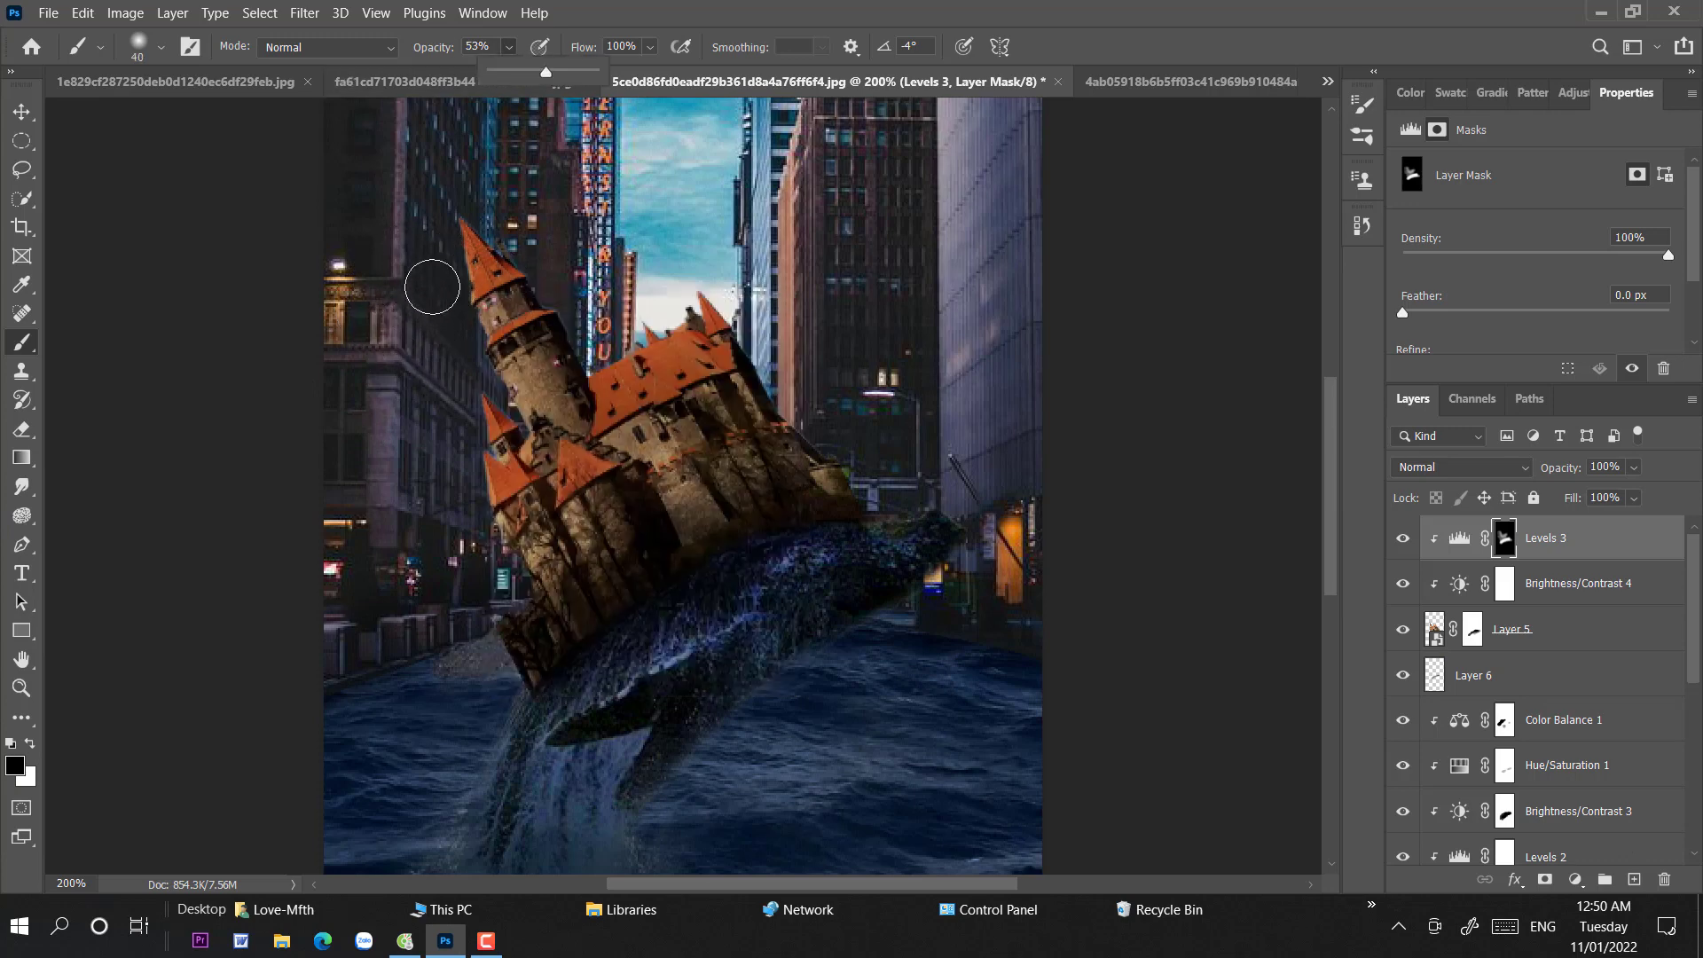
pyautogui.moveTo(563, 461)
pyautogui.mouseDown()
pyautogui.moveTo(606, 394)
pyautogui.moveTo(652, 485)
pyautogui.moveTo(557, 515)
pyautogui.moveTo(568, 533)
pyautogui.mouseUp()
pyautogui.moveTo(682, 368)
pyautogui.mouseDown()
pyautogui.moveTo(710, 298)
pyautogui.moveTo(589, 395)
pyautogui.moveTo(528, 280)
pyautogui.moveTo(480, 273)
pyautogui.moveTo(485, 229)
pyautogui.mouseUp()
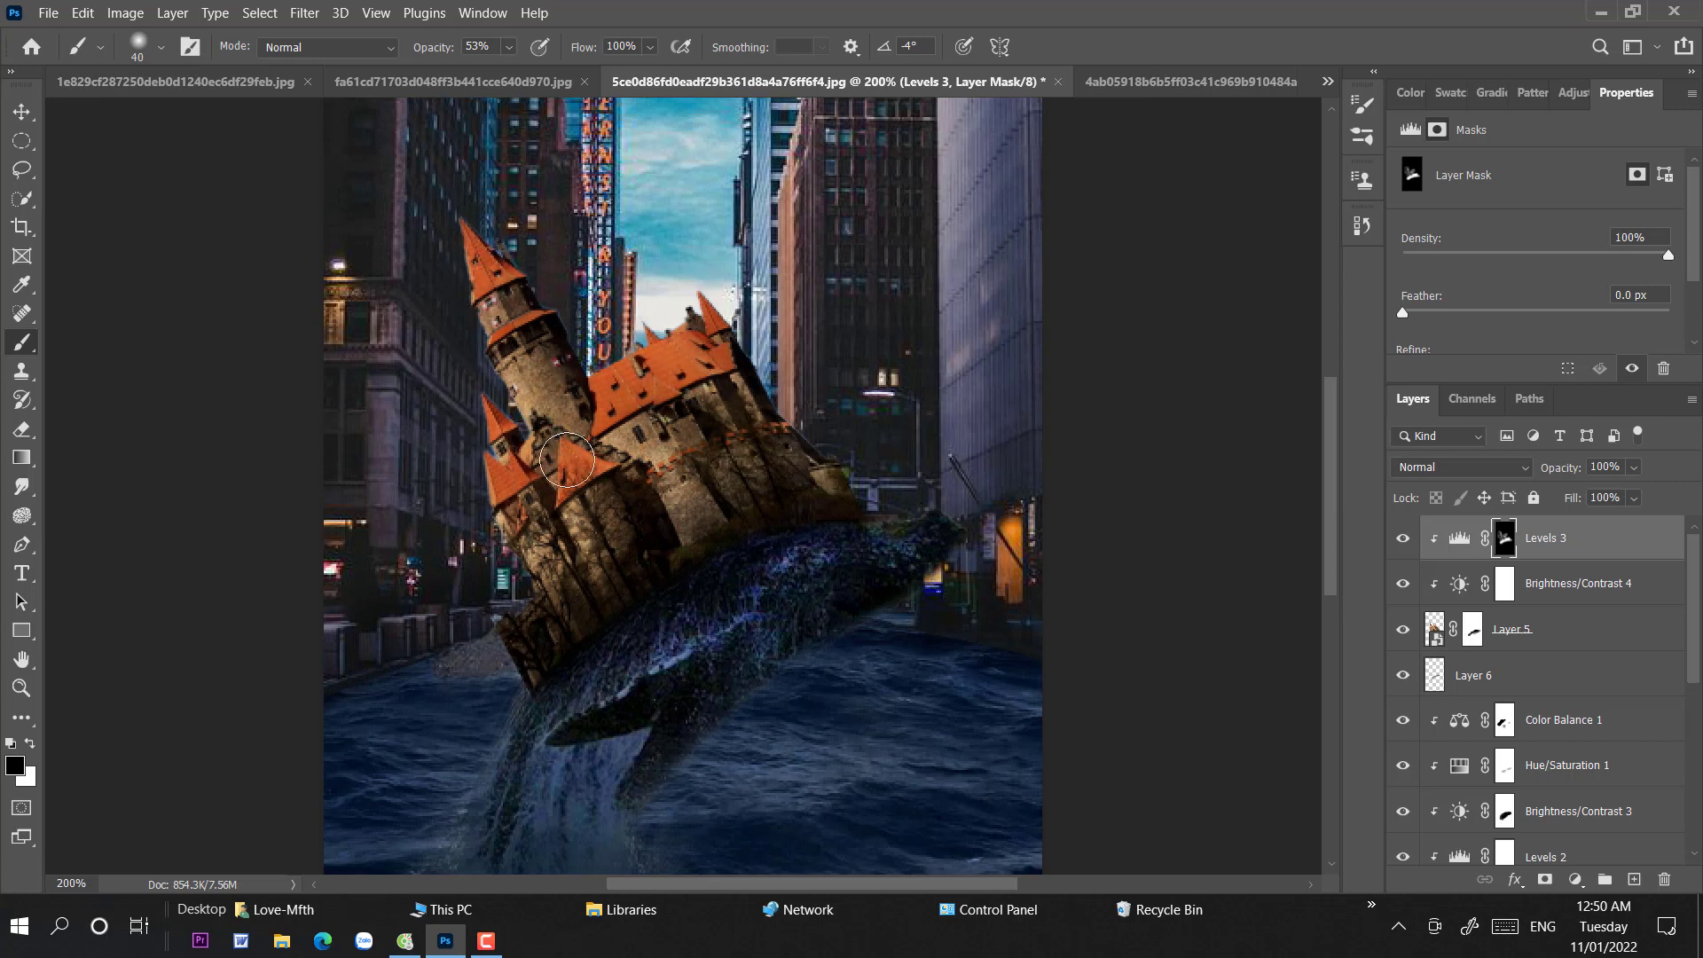
# - Reveal small highlights on the castle's upper walls by painting black on the Levels 3 mask with a 15 px brush
pyautogui.rightClick(804, 452)
pyautogui.click(923, 497)
pyautogui.click(658, 467)
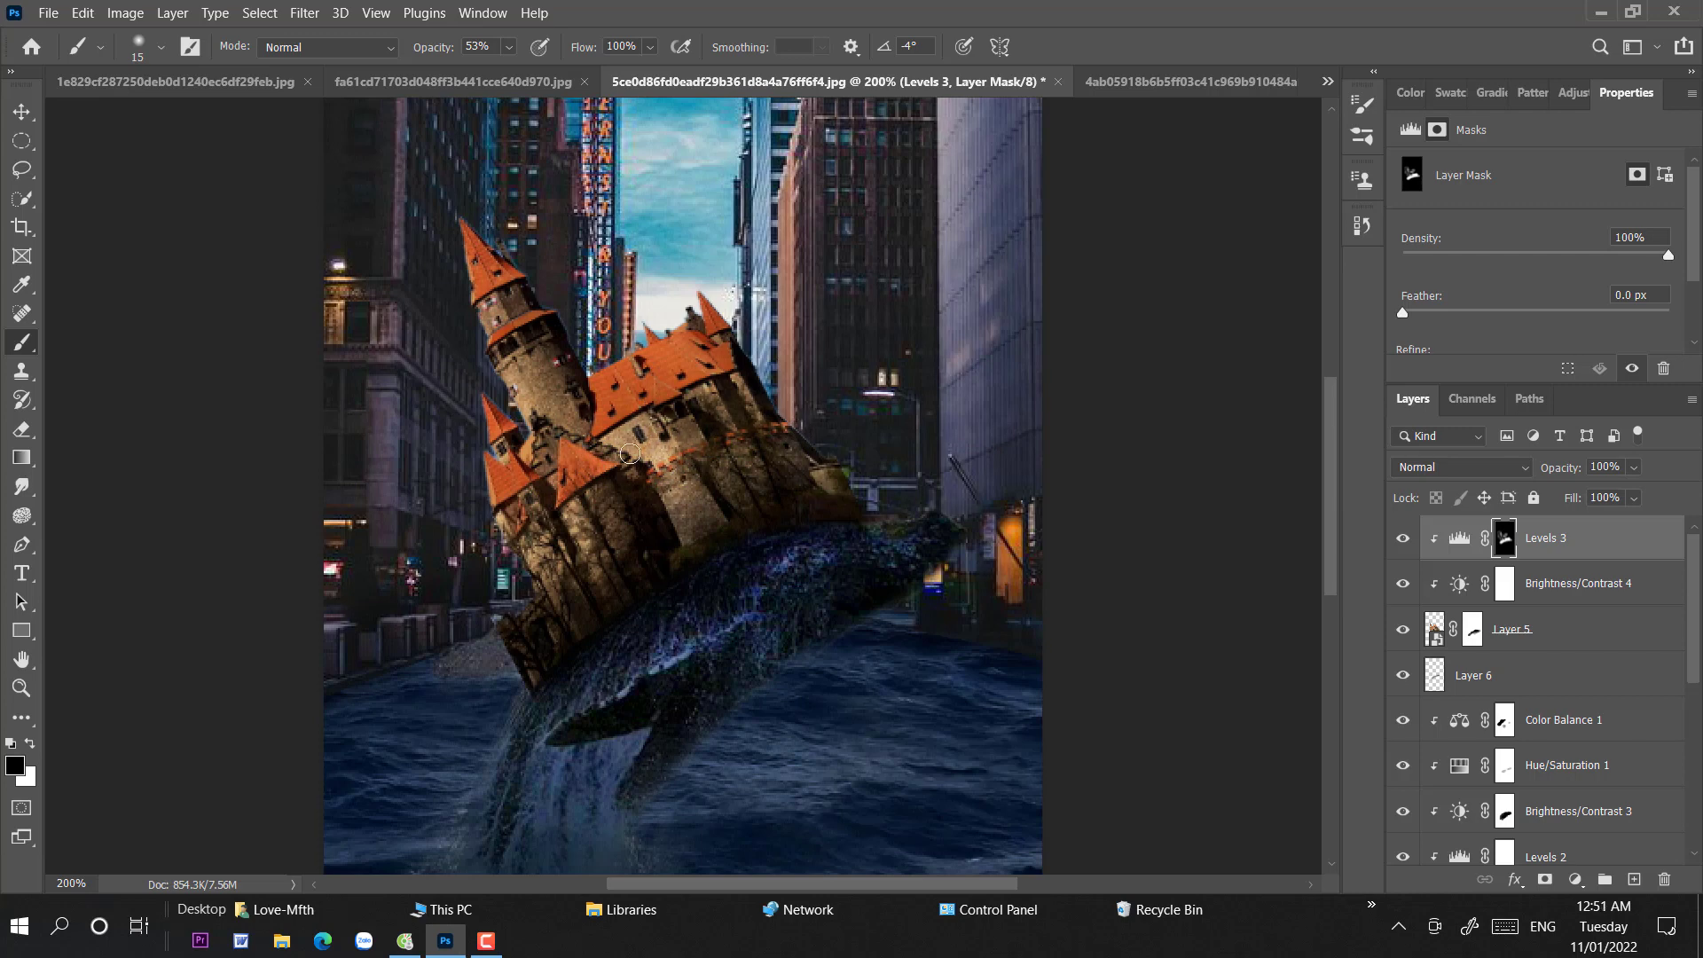
pyautogui.moveTo(630, 453); pyautogui.dragTo(548, 423)
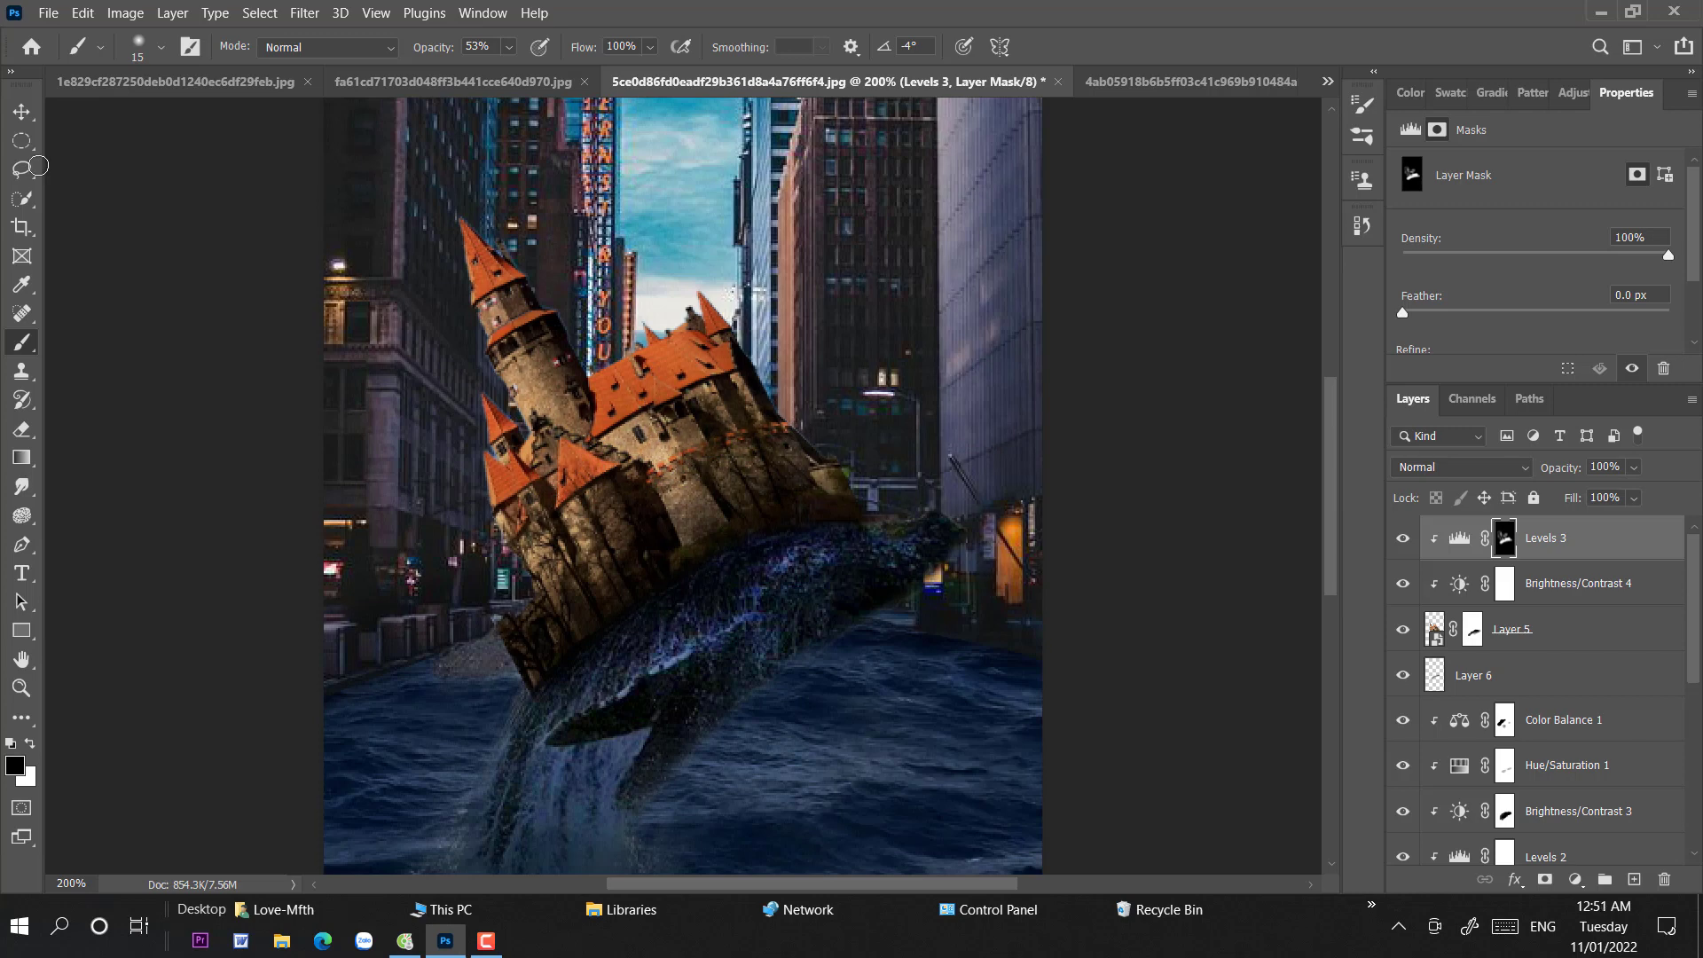
pyautogui.click(22, 112)
pyautogui.hotkey('ctrl', '-')
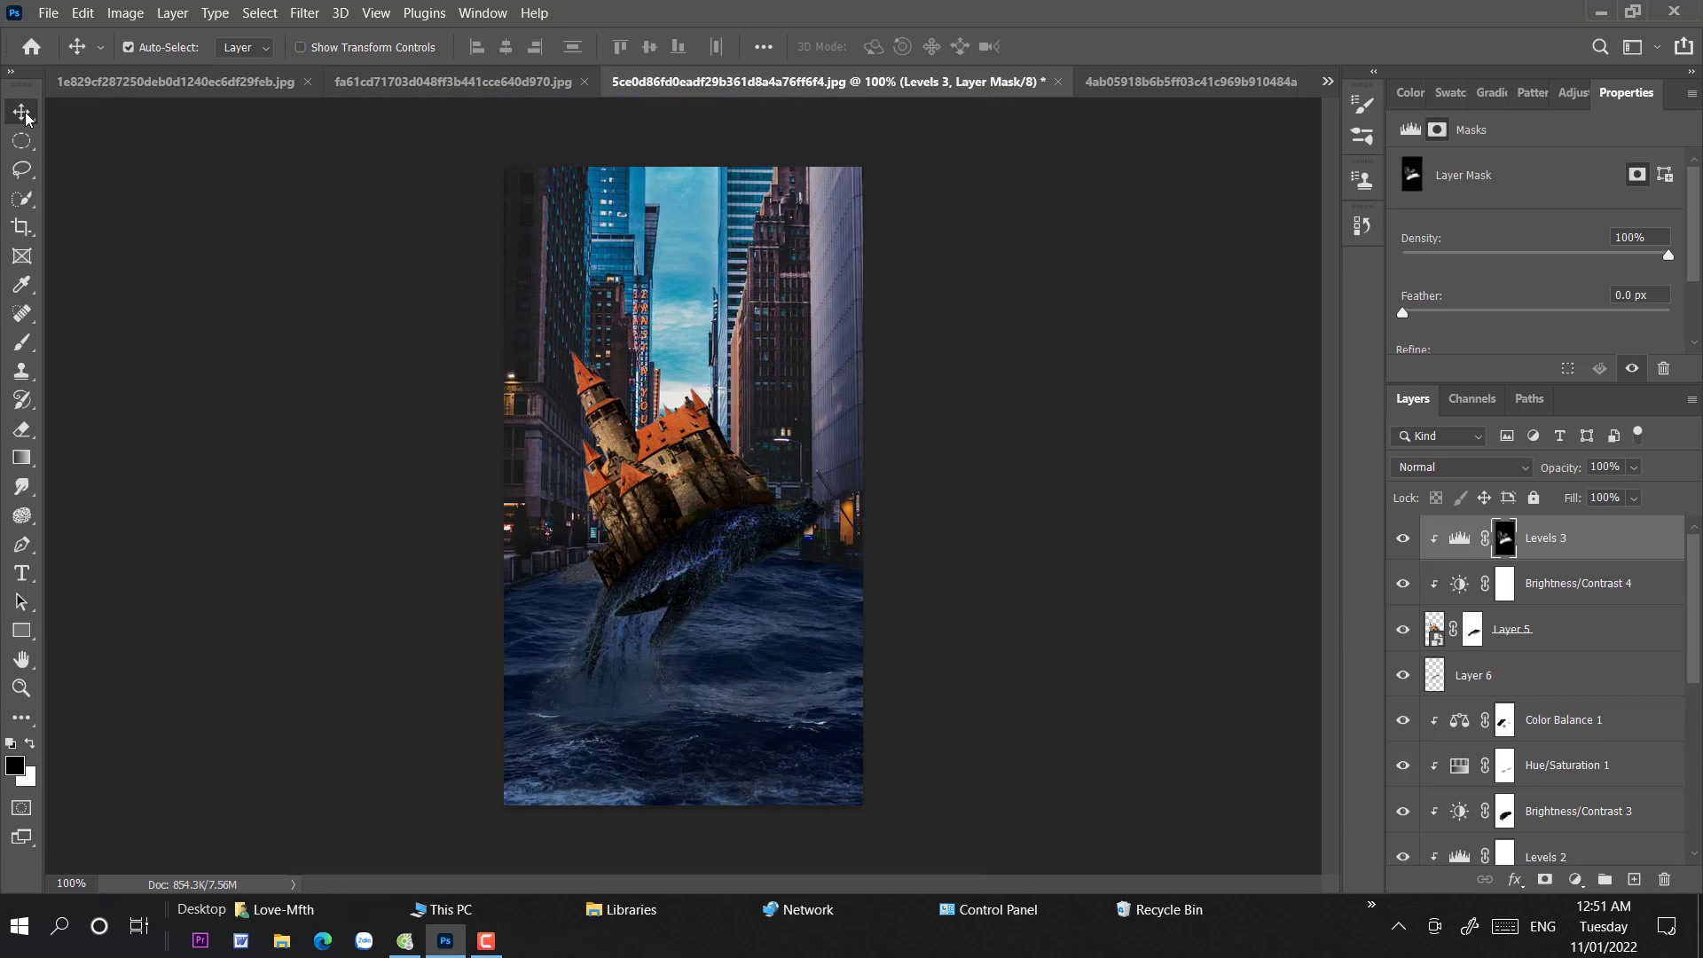
pyautogui.hotkey('ctrl', '+')
pyautogui.hotkey('ctrl', '+')
pyautogui.hotkey('ctrl', '-')
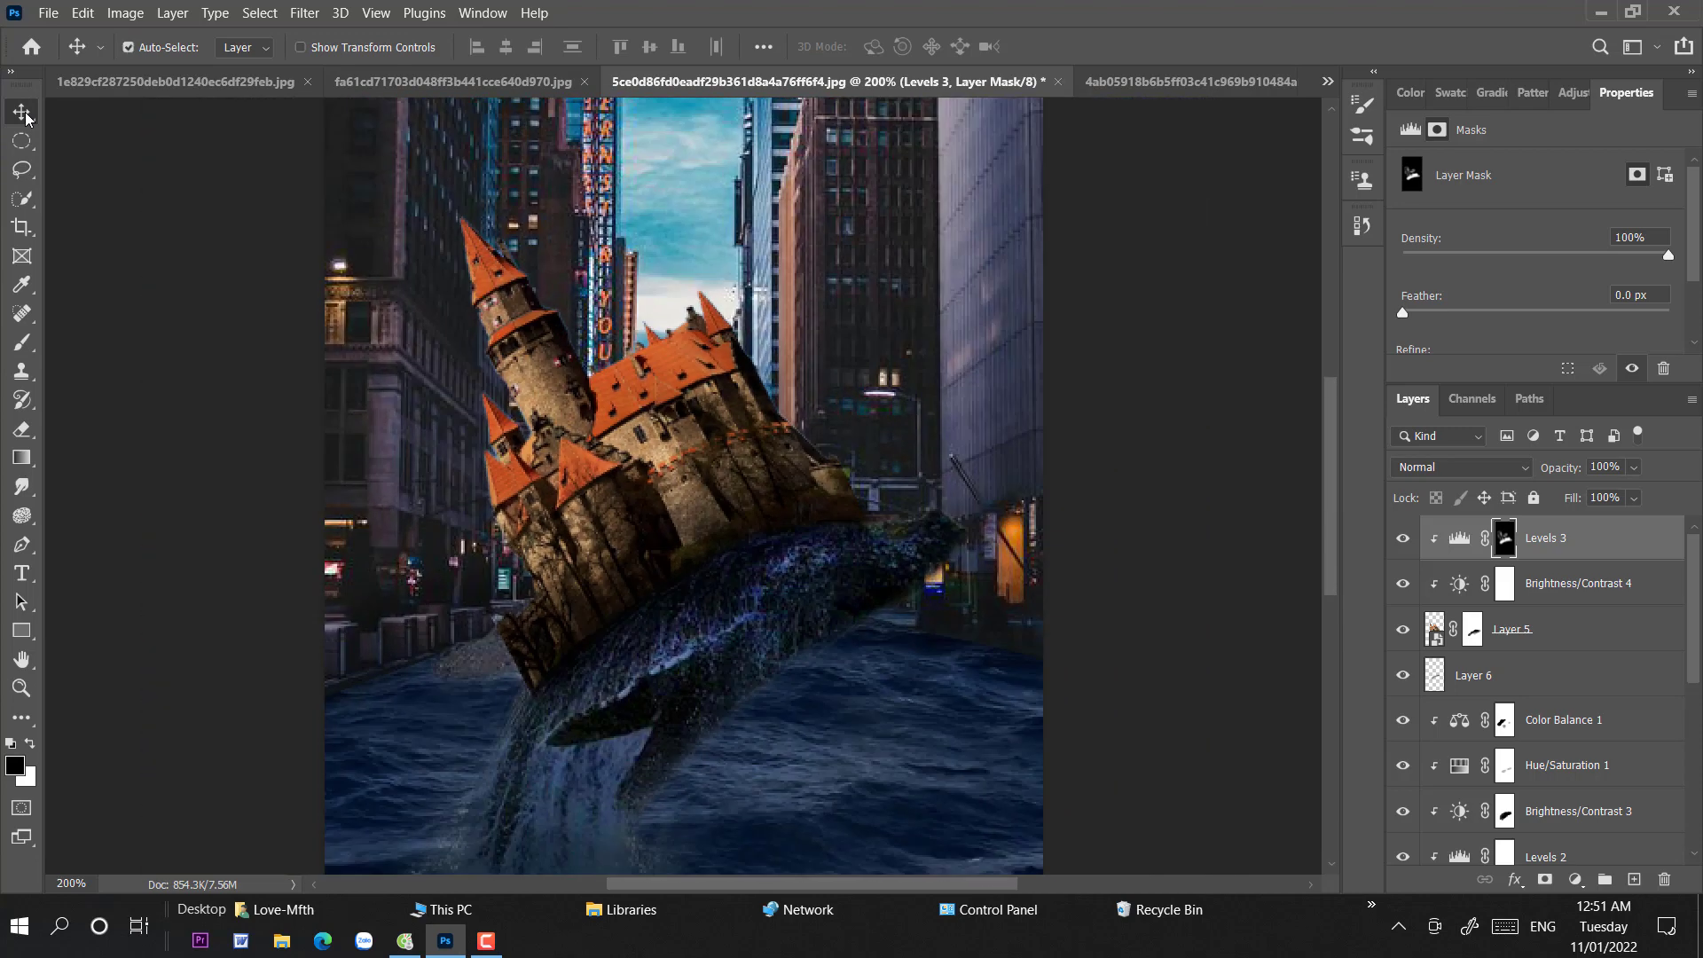
pyautogui.hotkey('ctrl', '-')
pyautogui.hotkey('ctrl', '+')
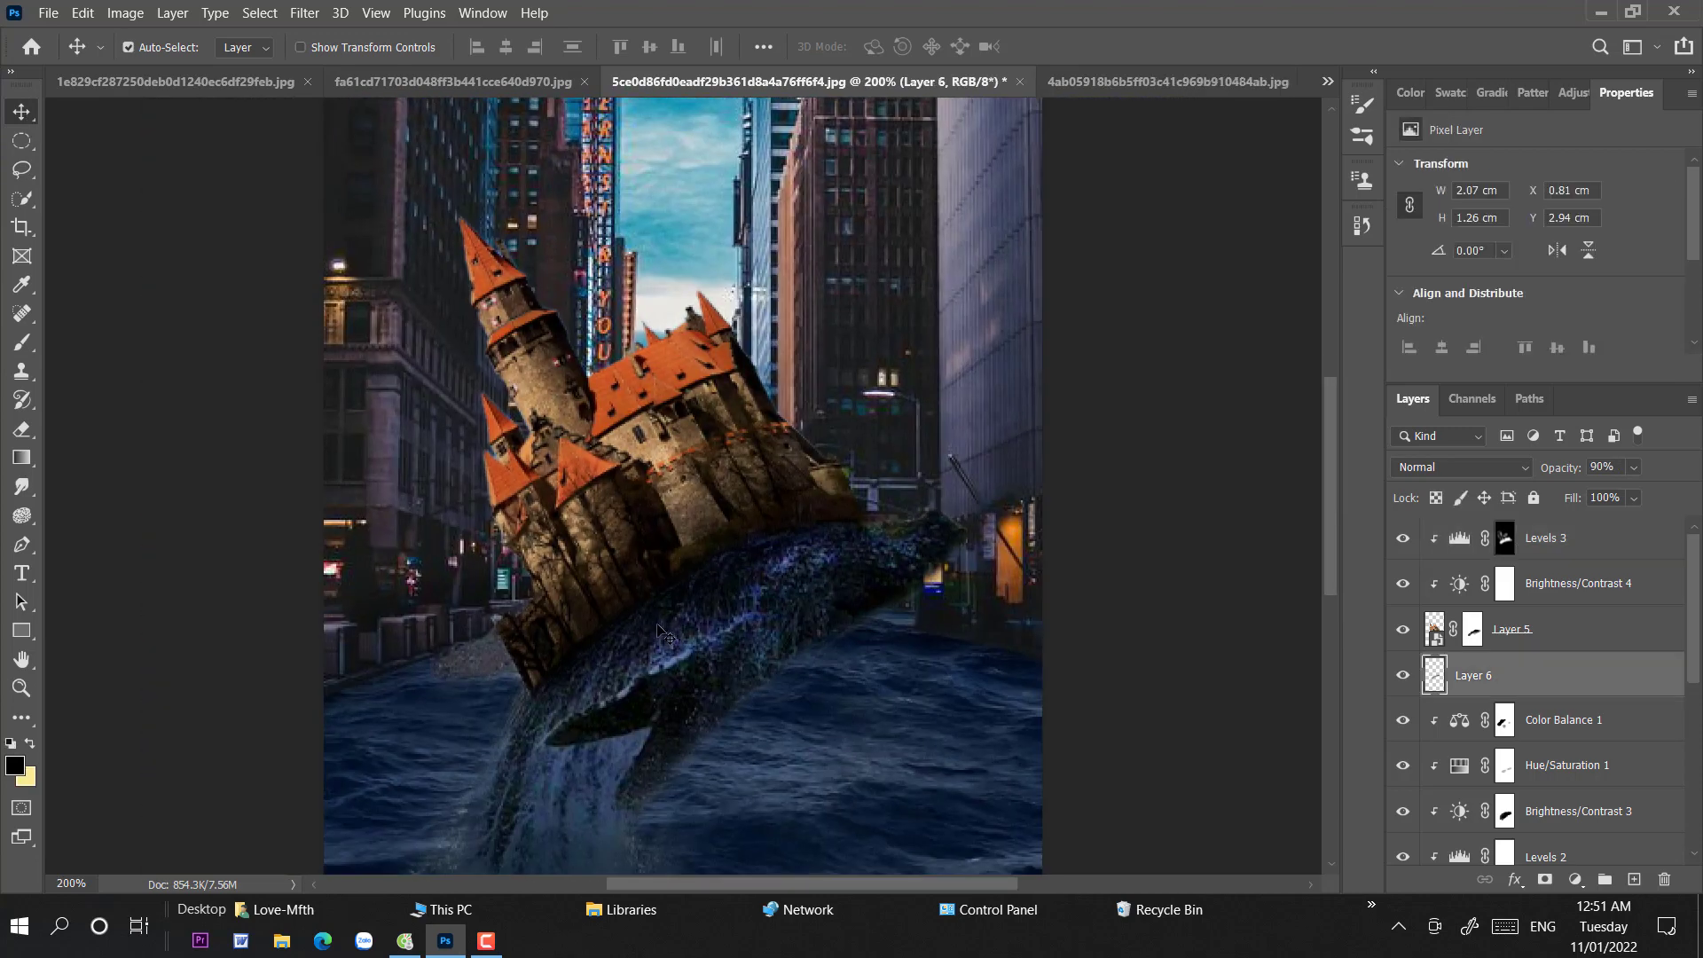
pyautogui.hotkey('ctrl', '-')
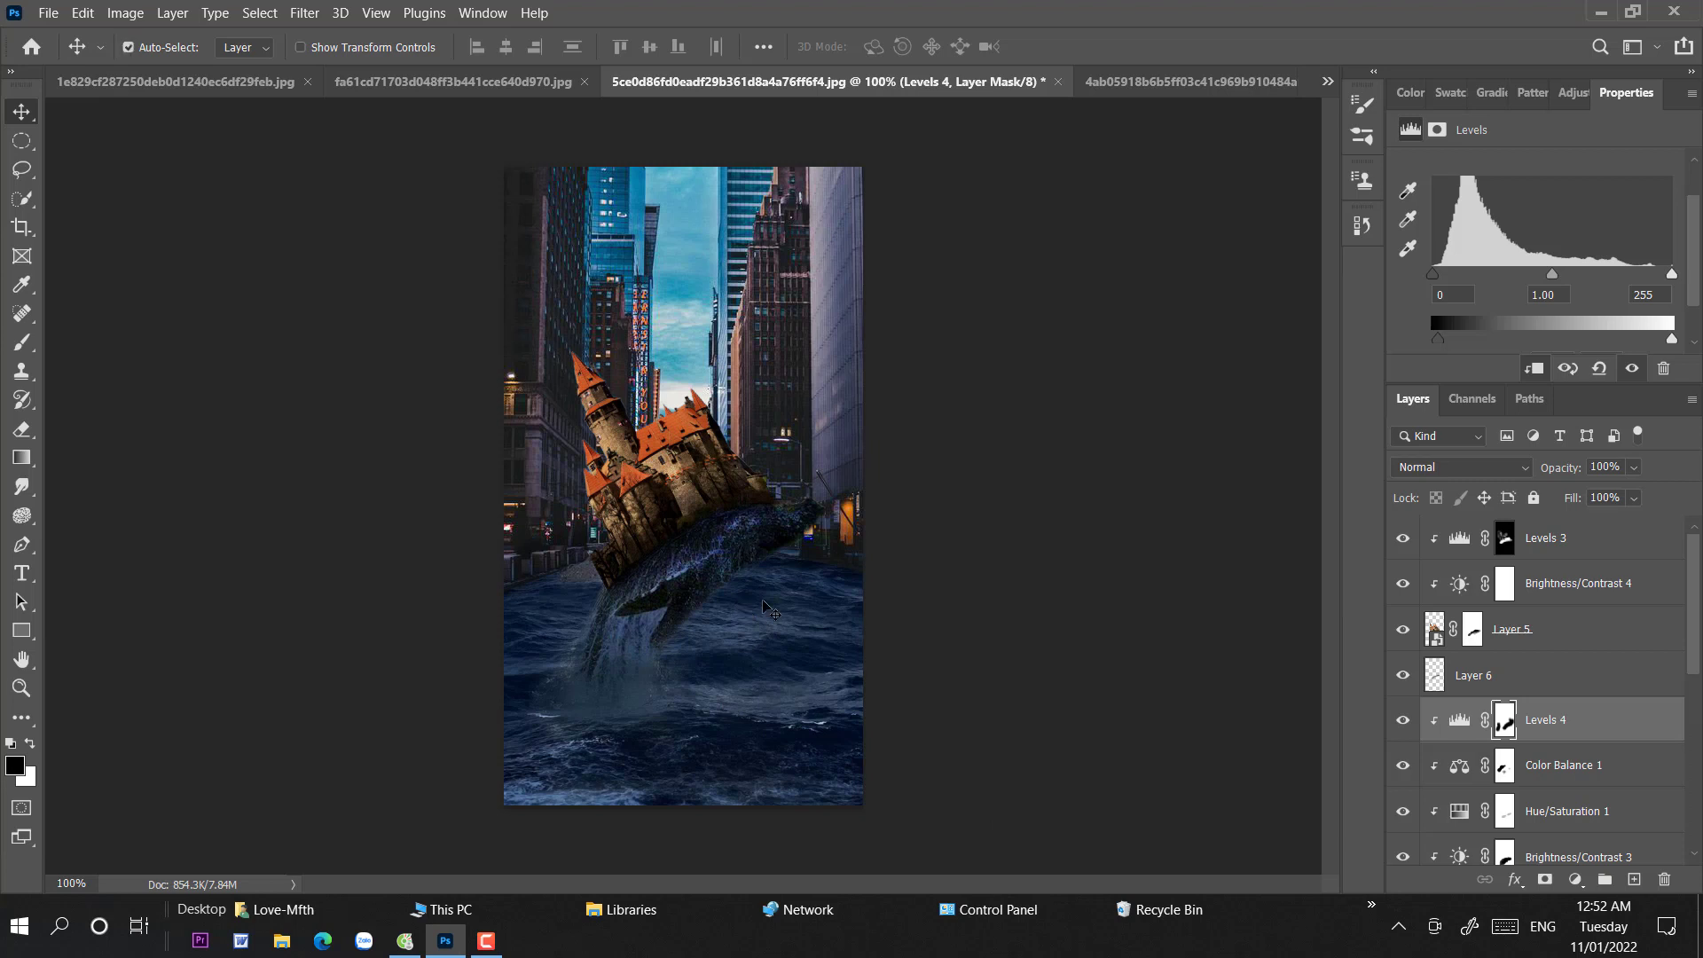
# - Add a clipped Color Balance adjustment above the castle's Layer 5 and shift its midtones slightly toward cyan, magenta and blue
pyautogui.click(1474, 648)
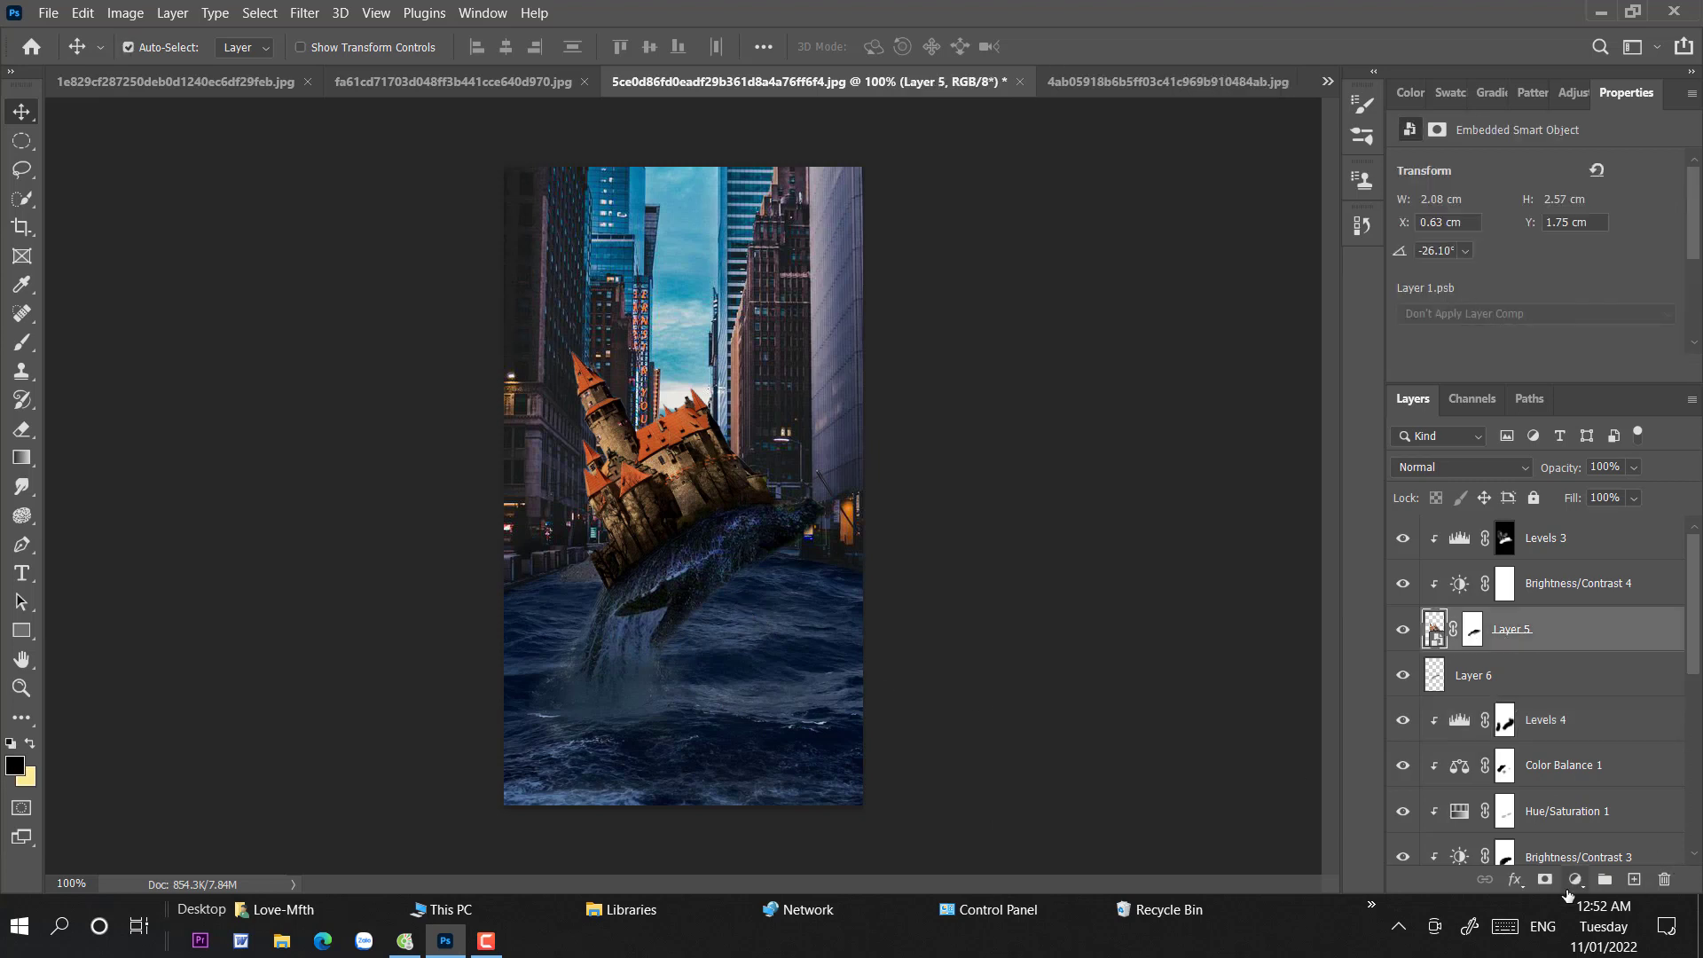
pyautogui.click(1575, 879)
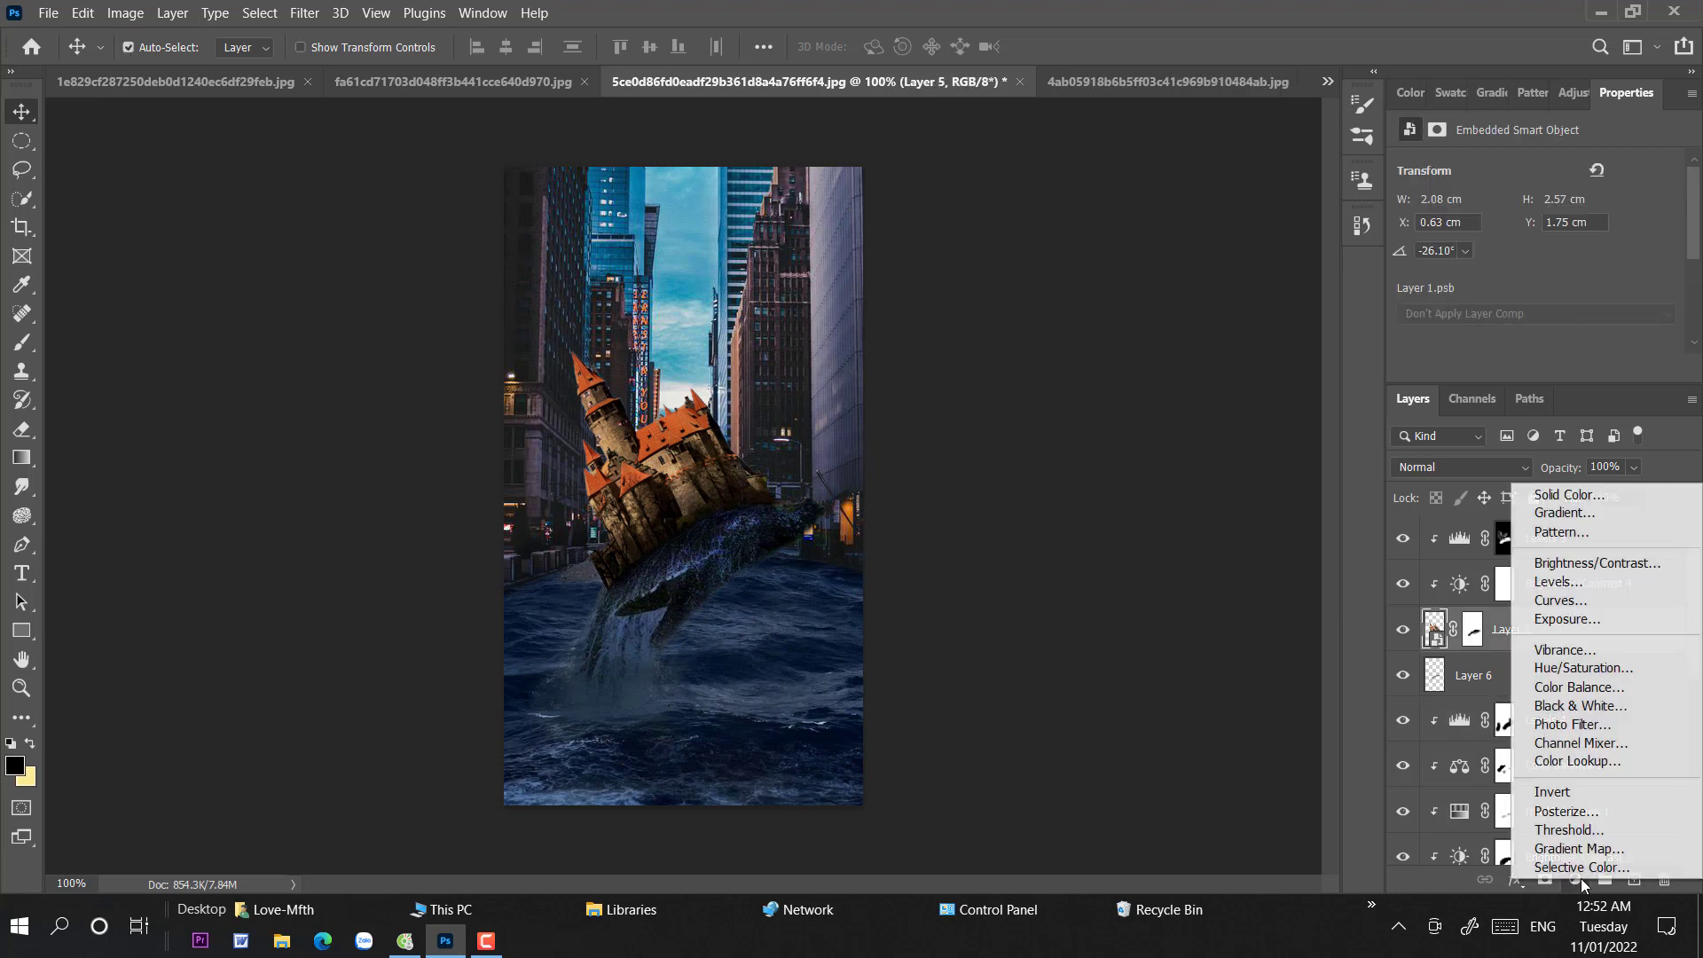
pyautogui.click(1579, 686)
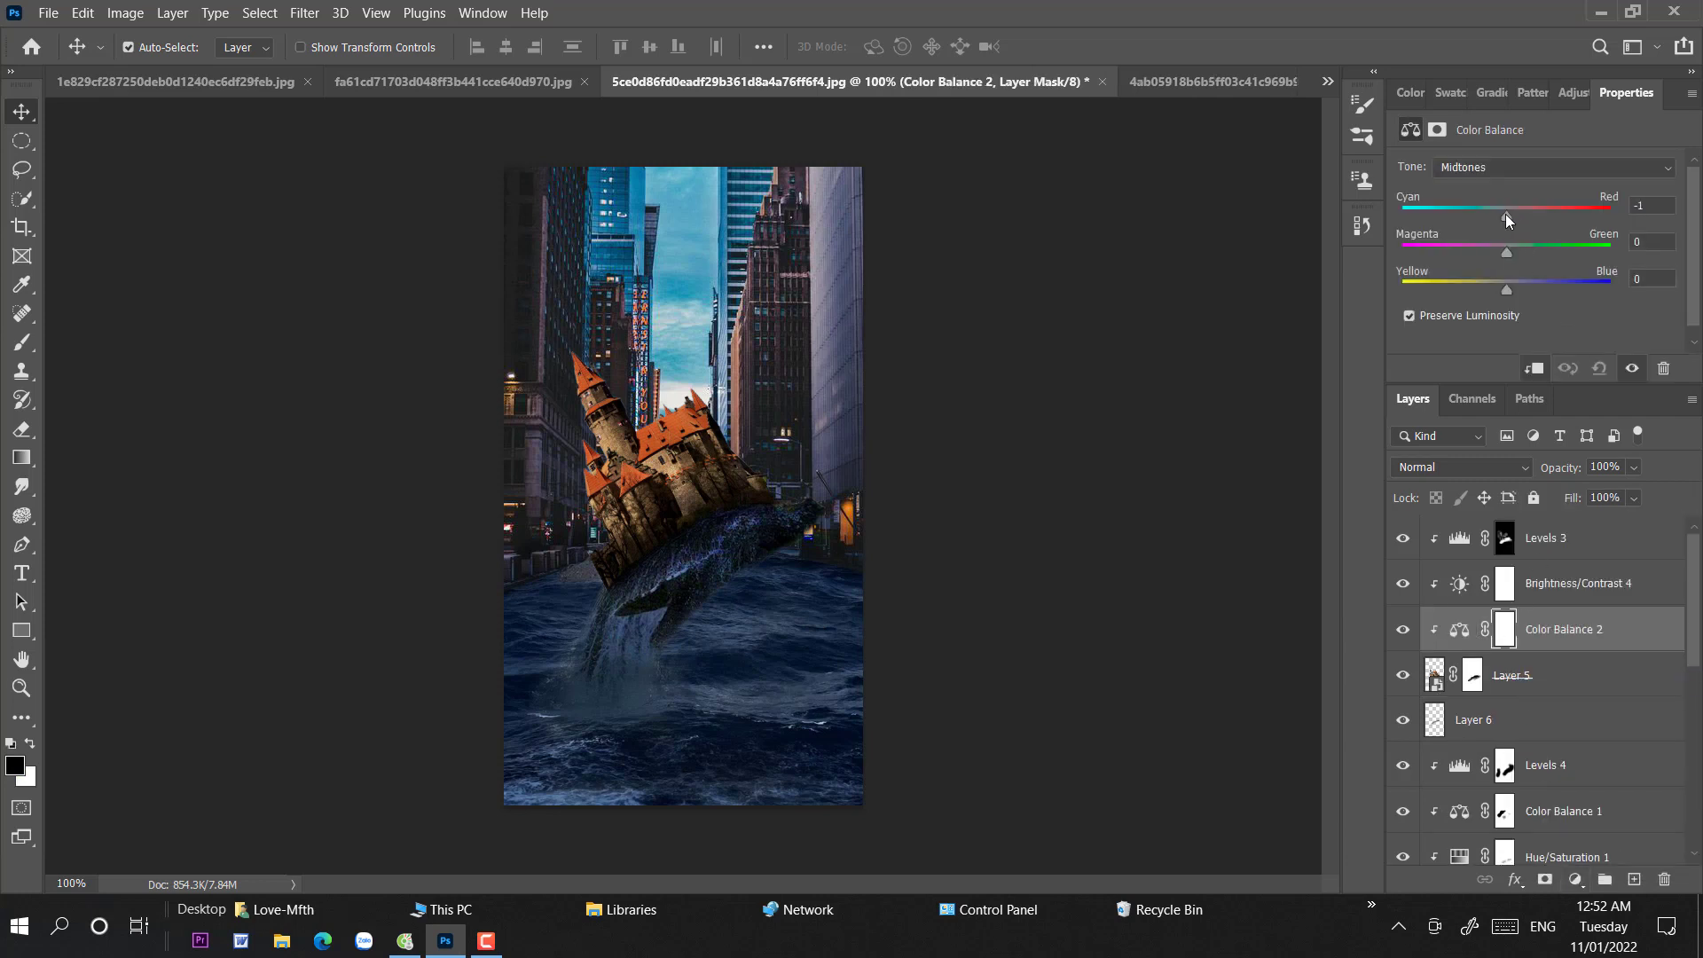
pyautogui.moveTo(1498, 216); pyautogui.dragTo(1493, 216)
pyautogui.moveTo(1508, 280); pyautogui.dragTo(1529, 286)
pyautogui.moveTo(1505, 250); pyautogui.dragTo(1499, 249)
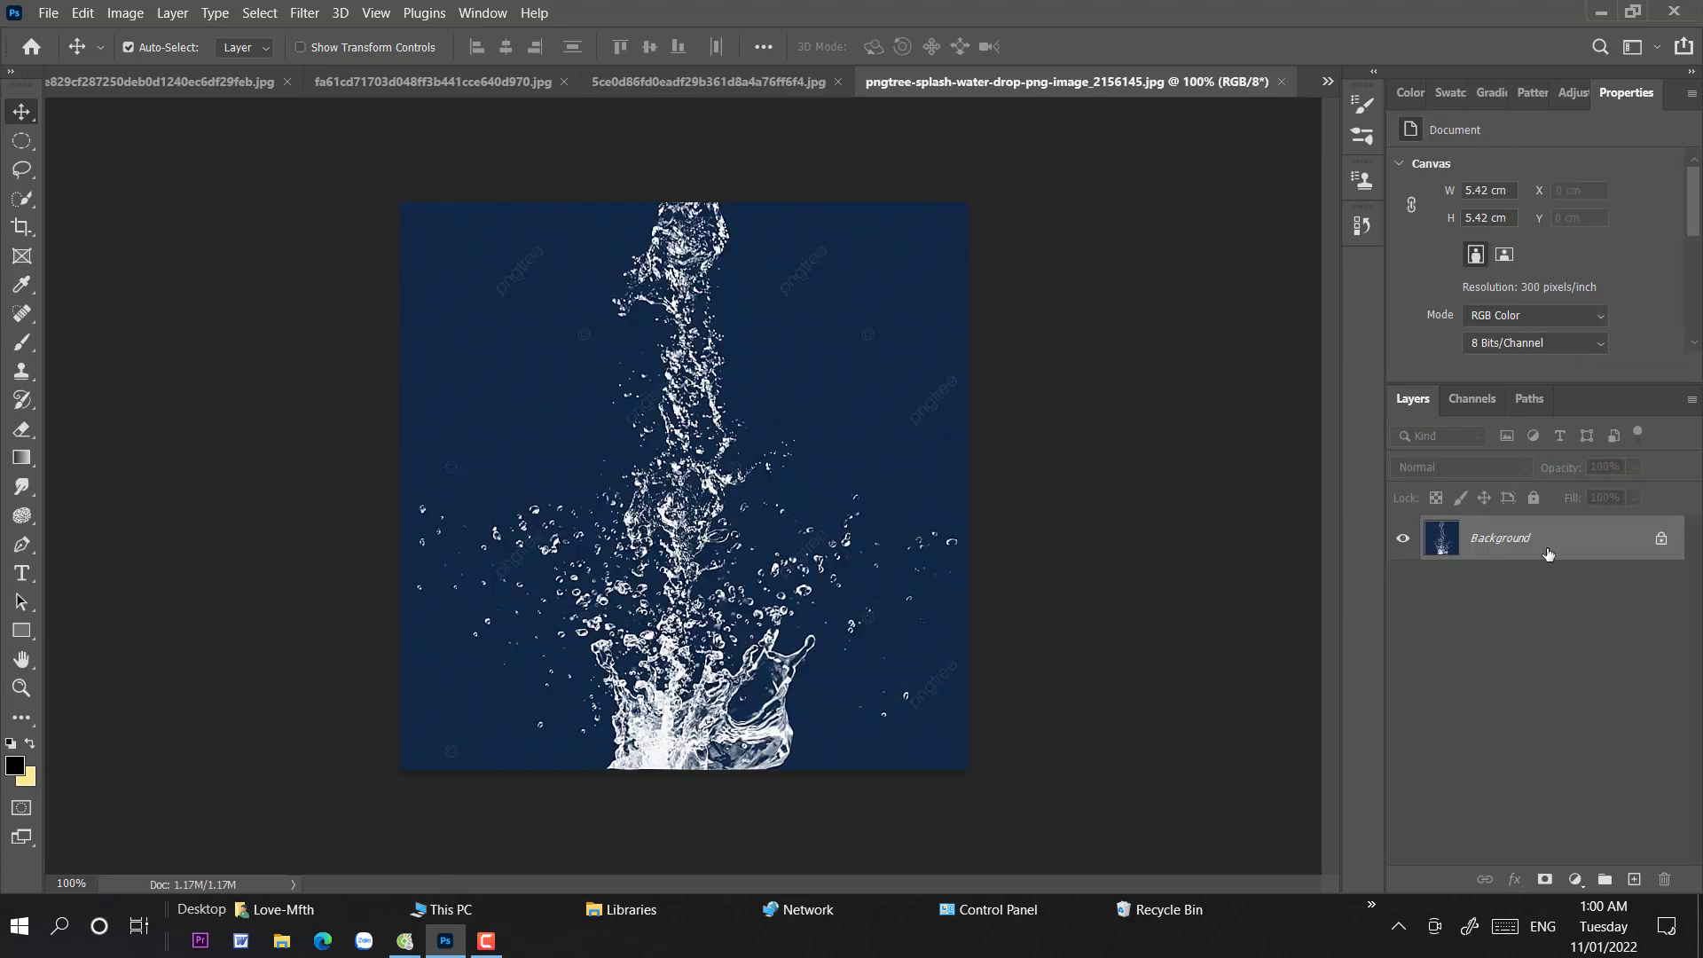
# - Bring the water splash image into the city composite as the topmost layer and set its blend mode to Lighten
pyautogui.moveTo(1499, 537); pyautogui.dragTo(748, 572)
pyautogui.click(1528, 470)
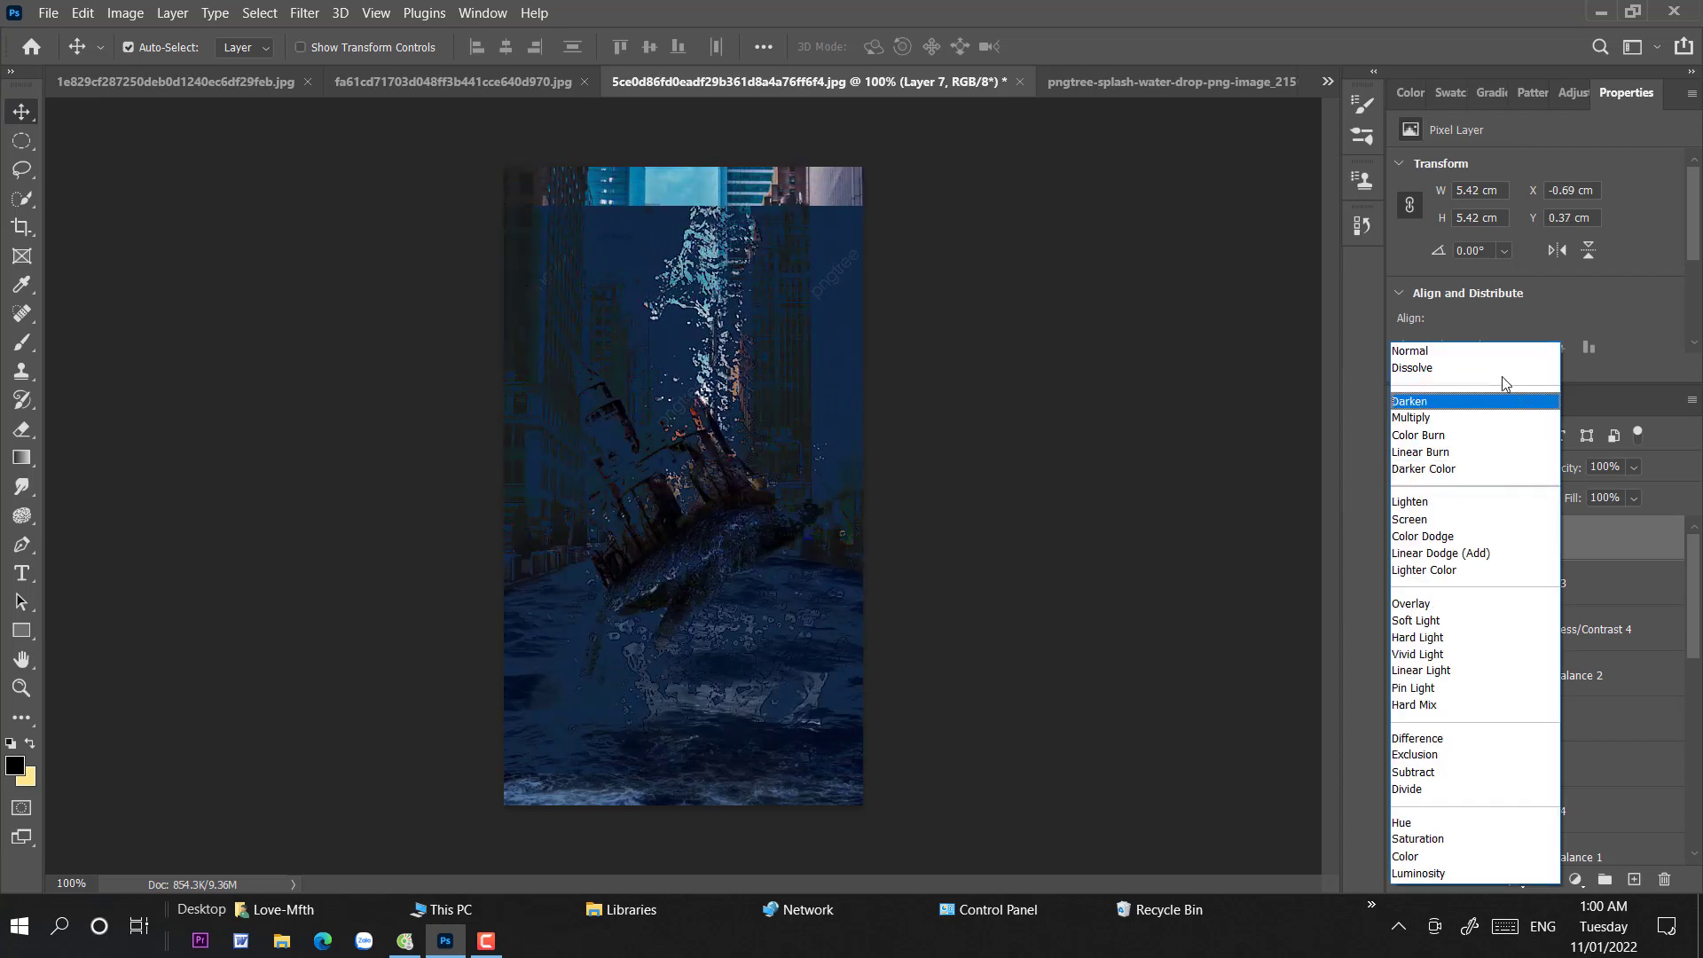
pyautogui.click(1443, 502)
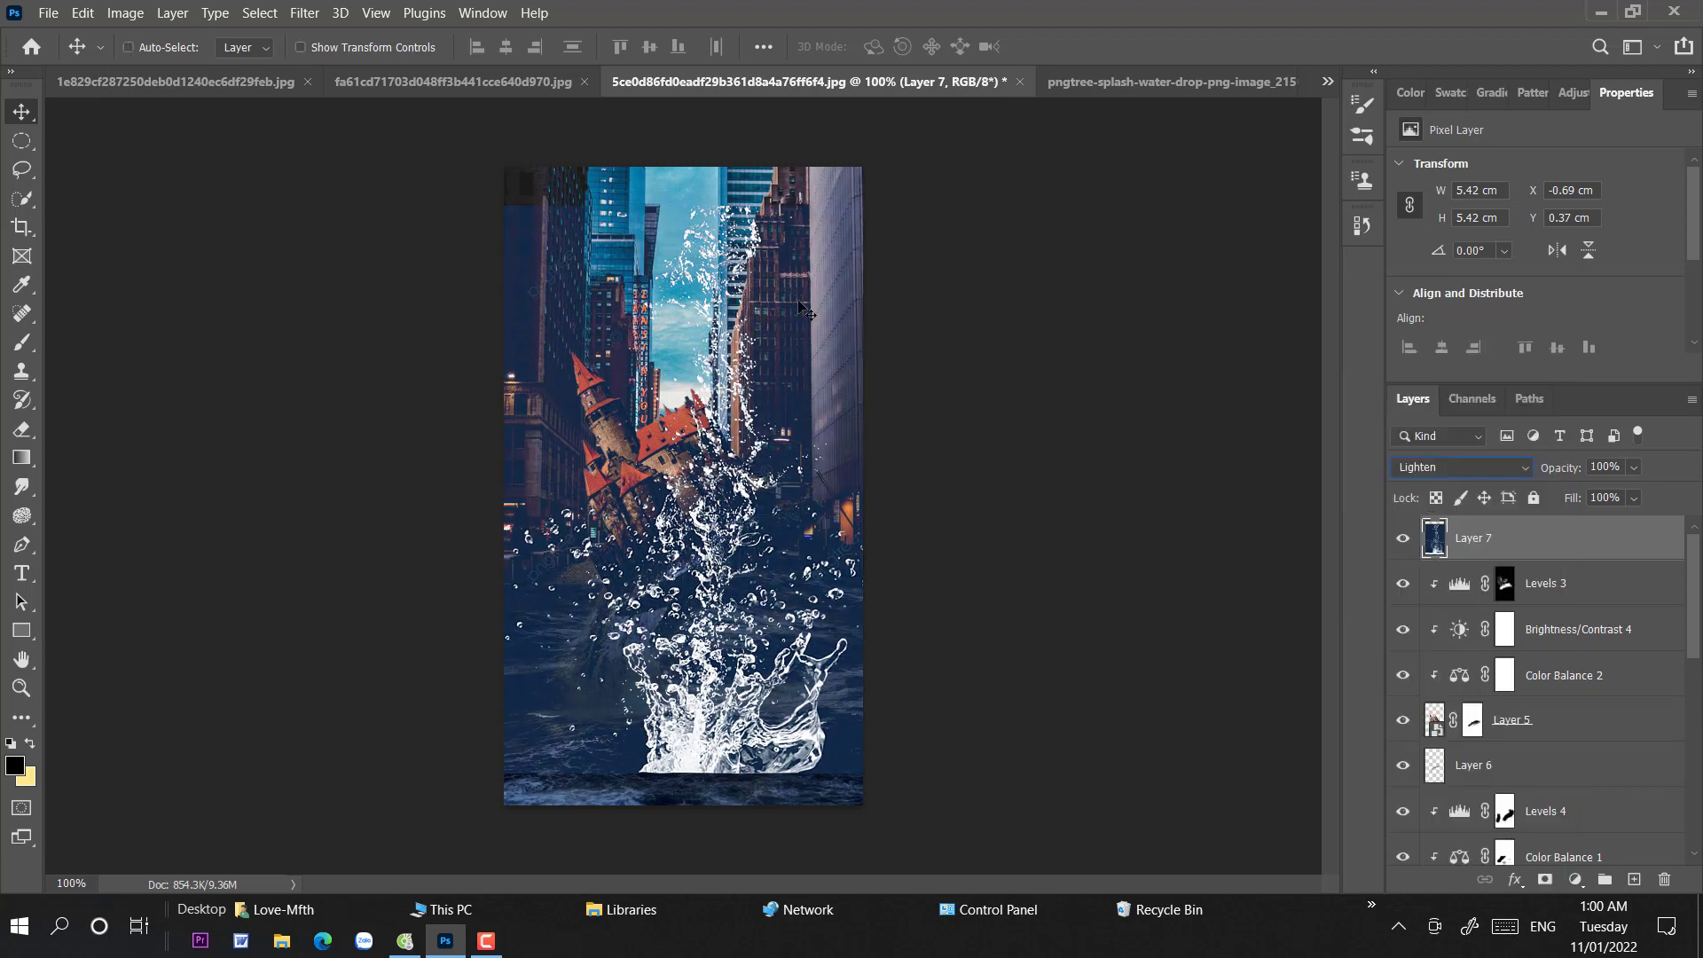
# - Scale the water splash layer to about 54.61% and place it over the castle and the sea
pyautogui.hotkey('ctrl', 't')
pyautogui.moveTo(998, 206); pyautogui.dragTo(741, 464)
pyautogui.moveTo(668, 572); pyautogui.dragTo(730, 522)
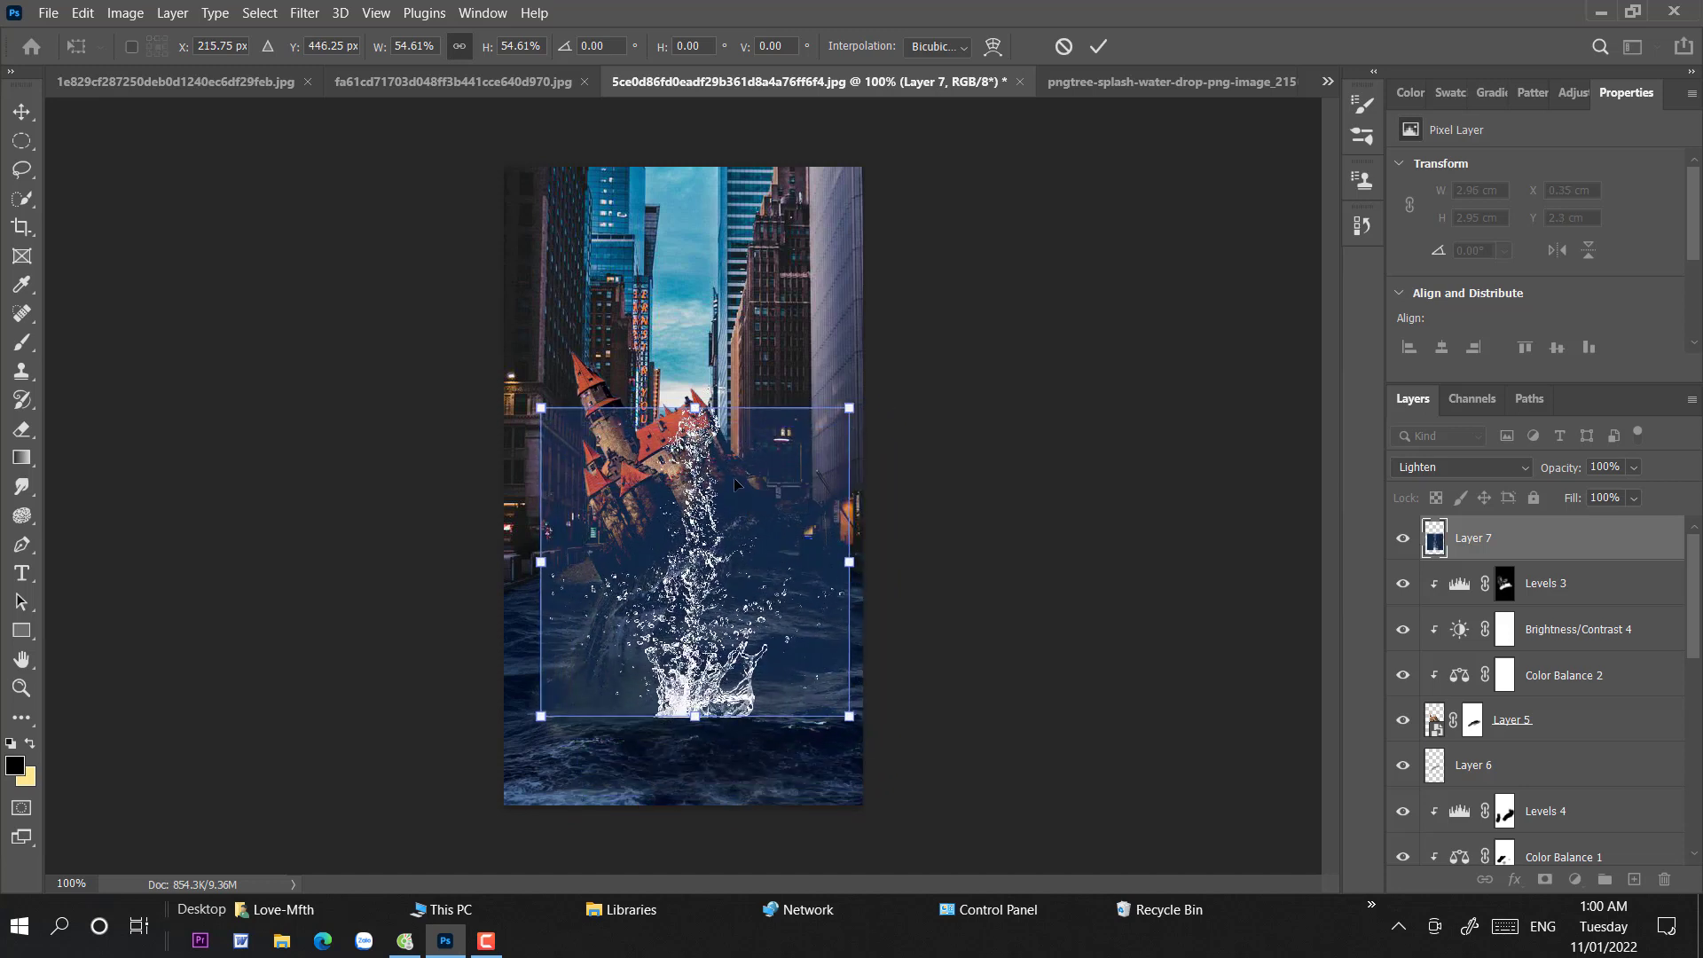
pyautogui.click(1634, 467)
pyautogui.moveTo(1636, 498); pyautogui.dragTo(1687, 492)
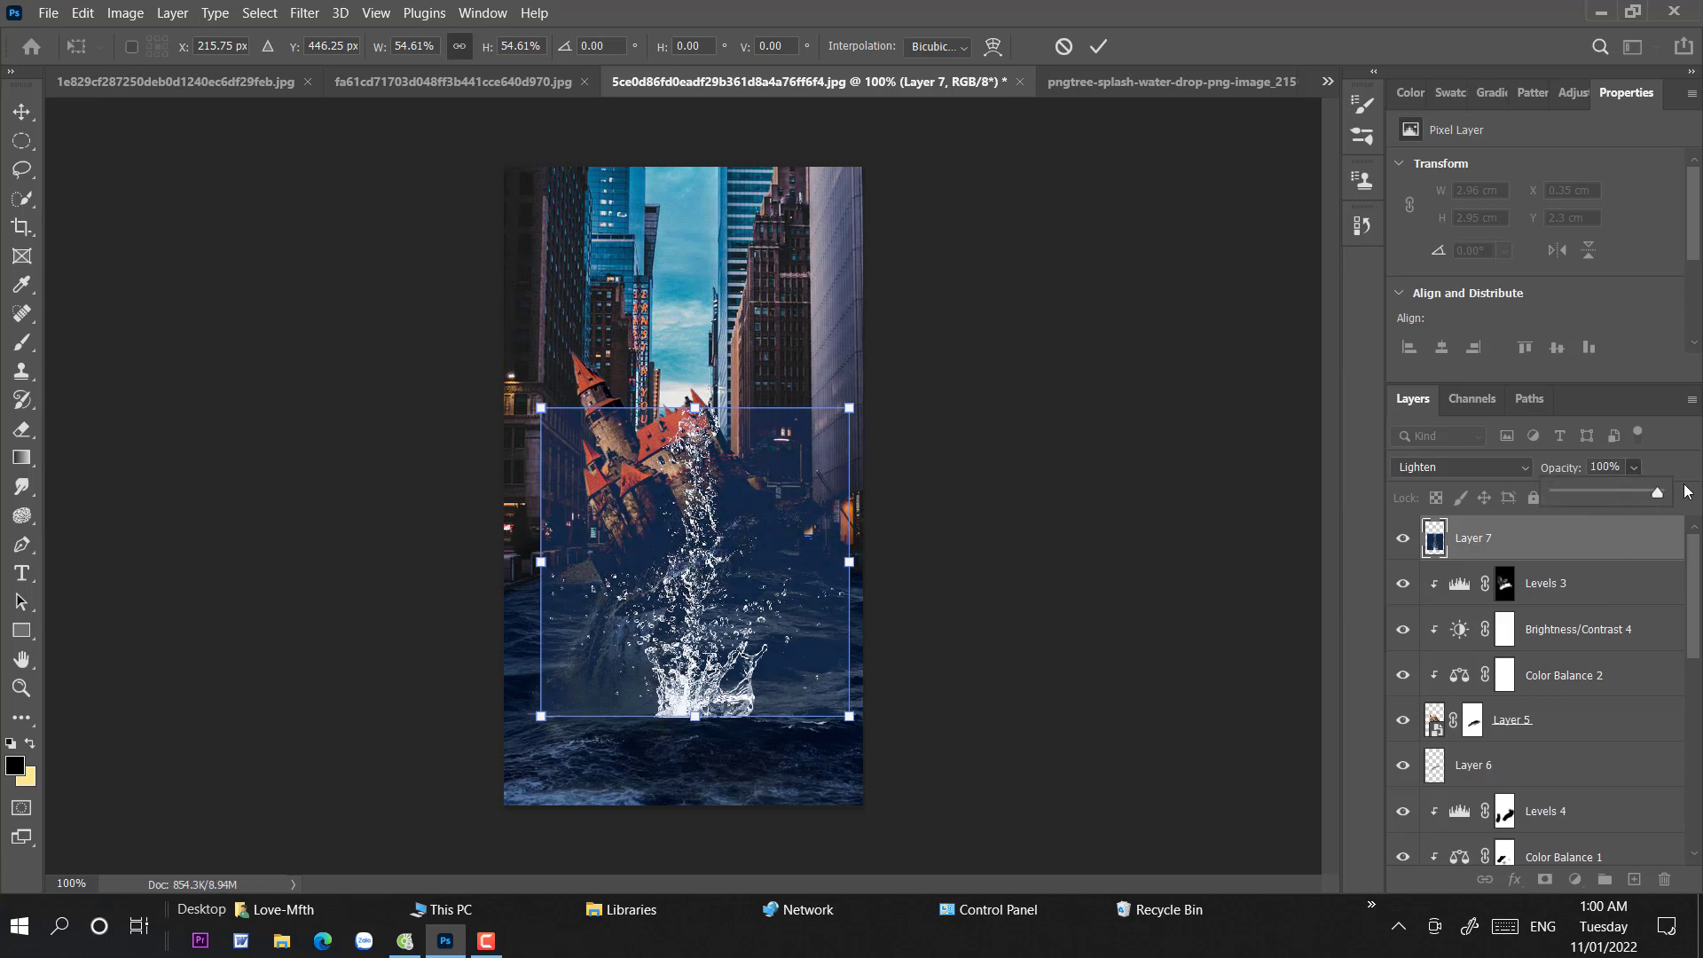
pyautogui.click(1513, 467)
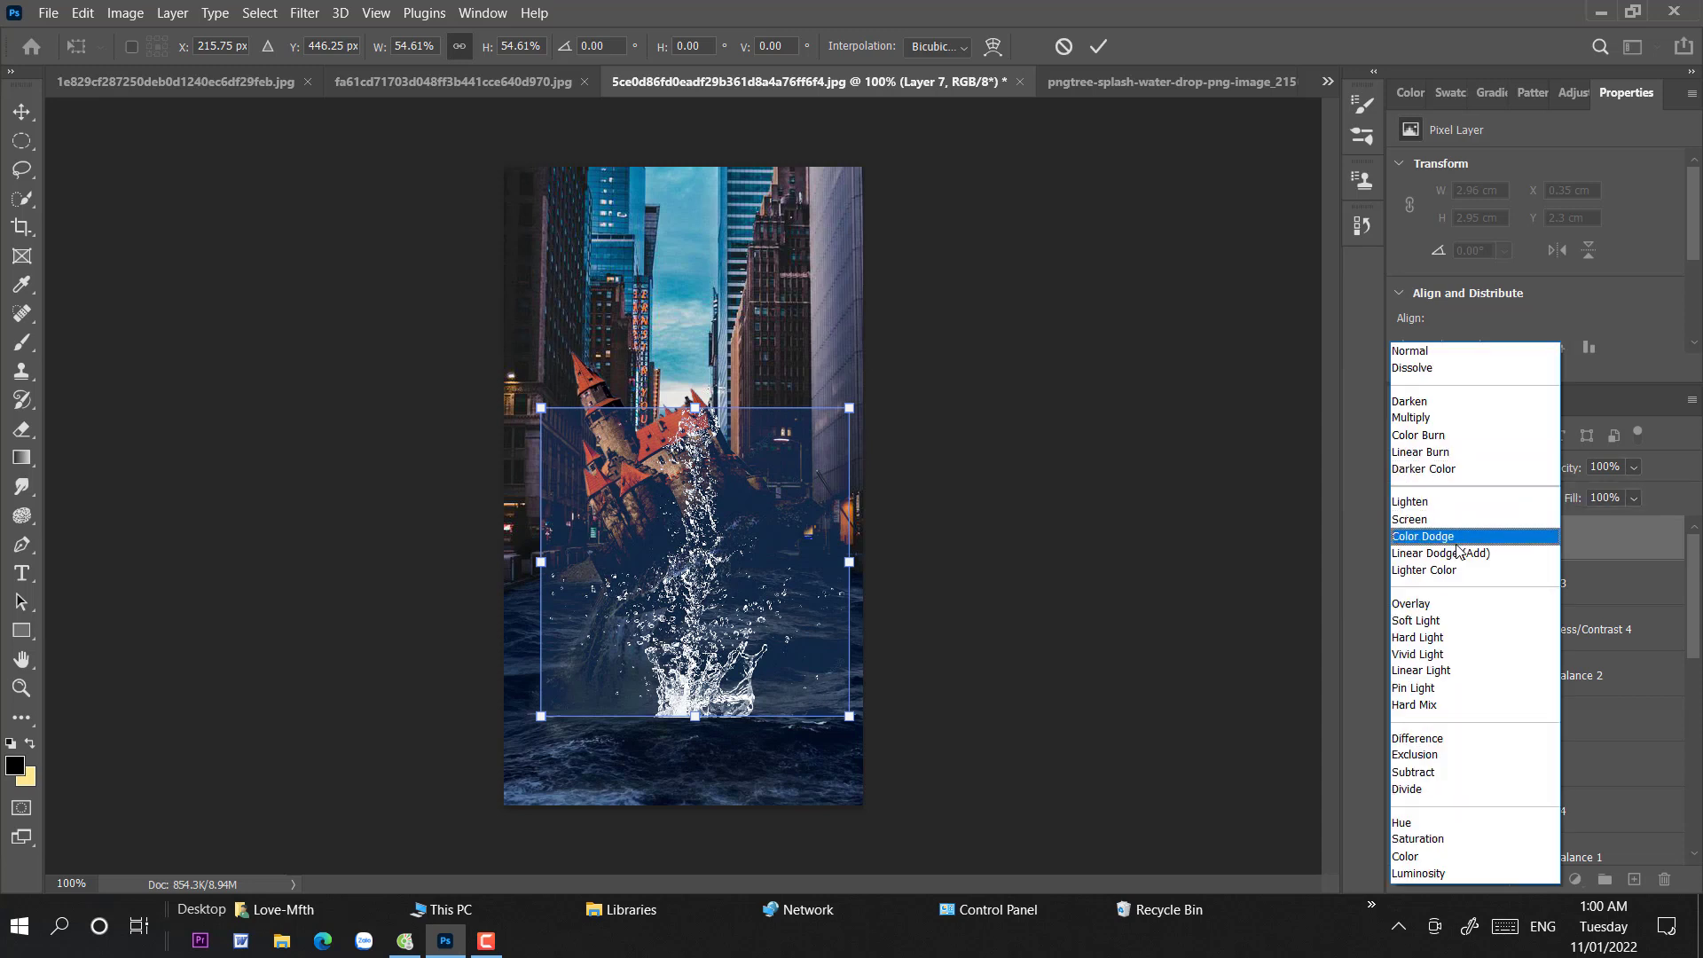
pyautogui.click(849, 346)
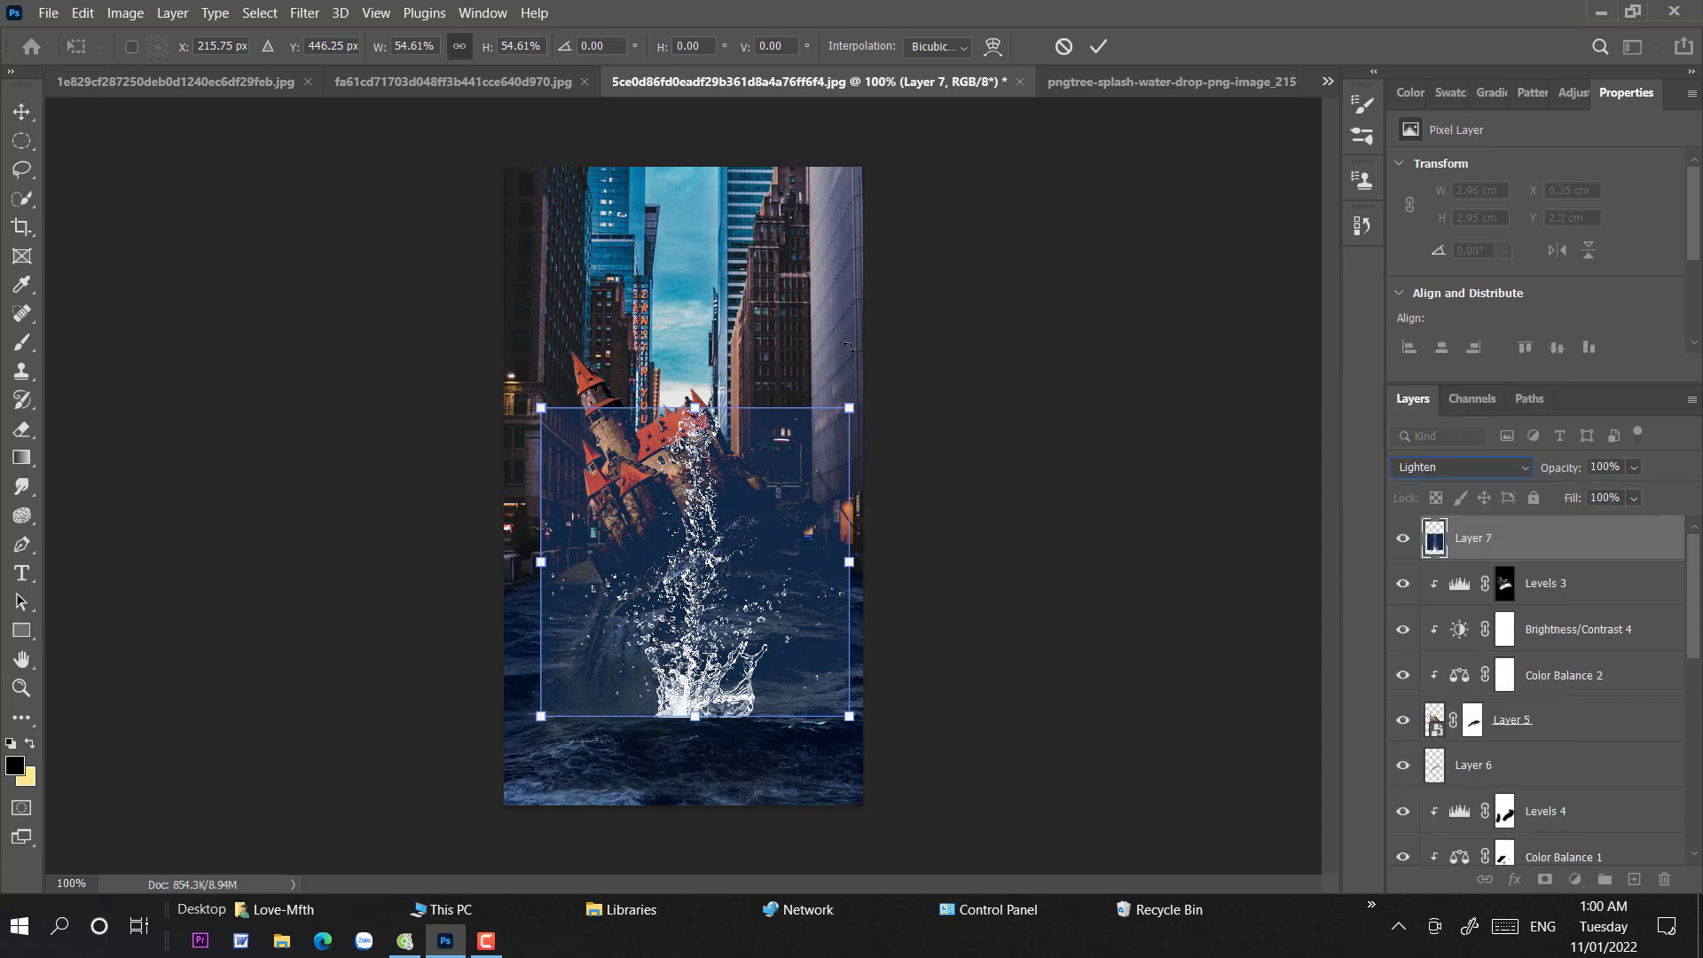
pyautogui.press('Return')
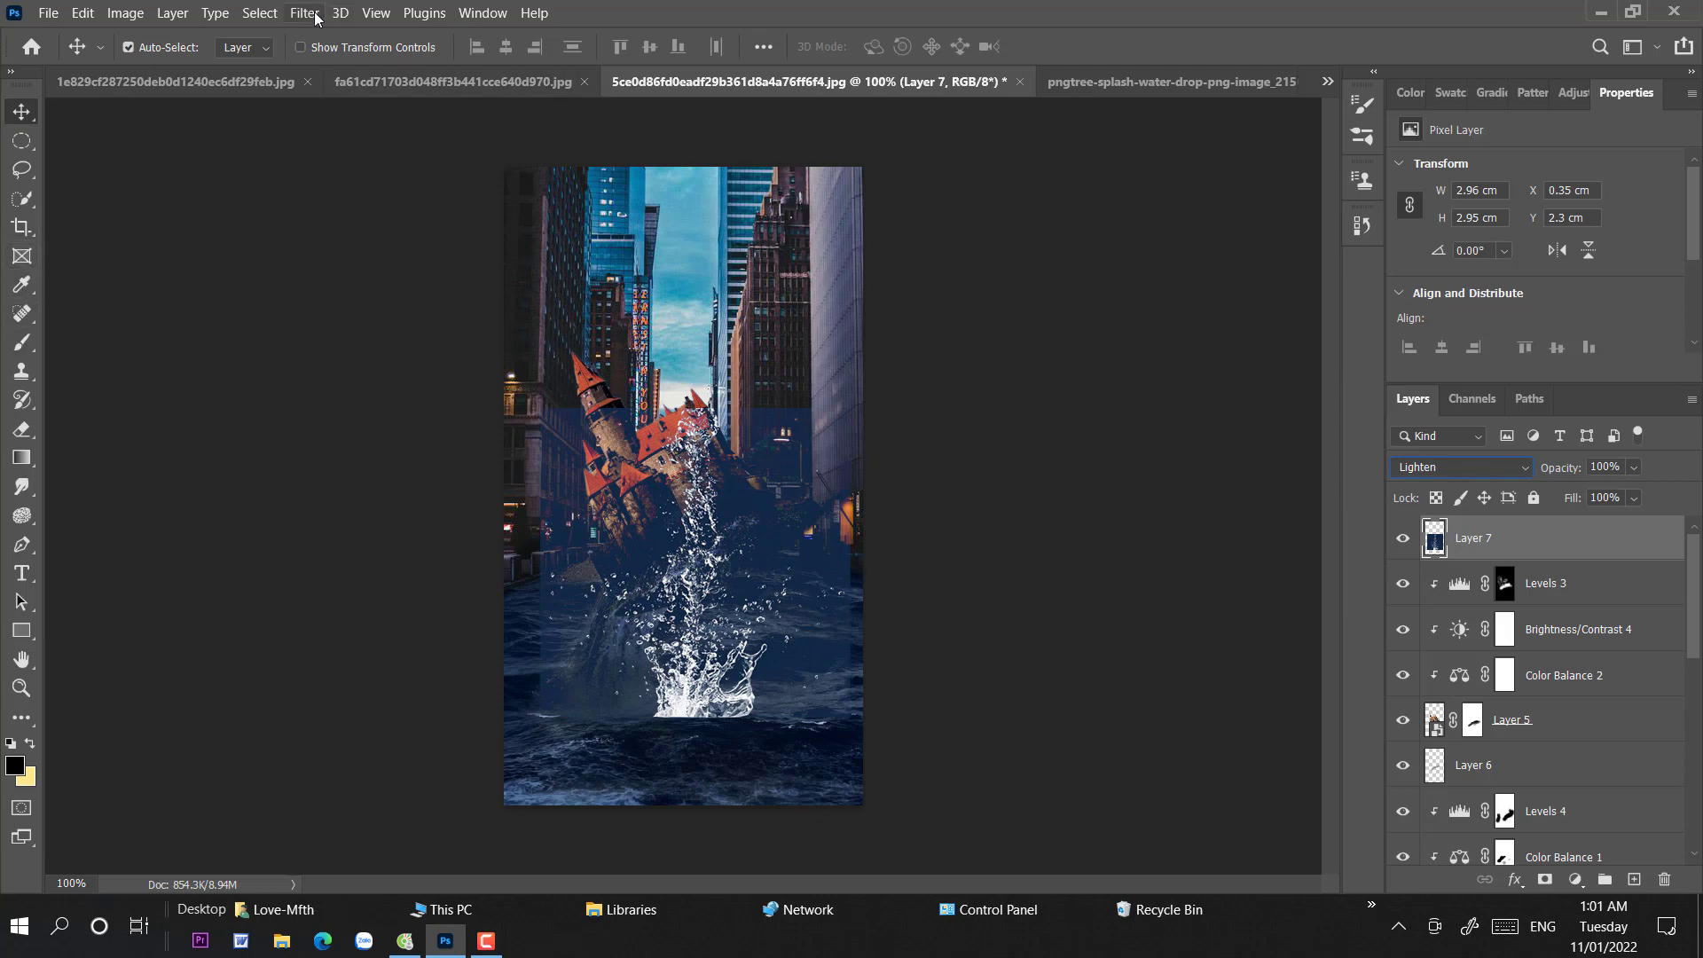
# - Select the dark blue background around the splash with a Sampled Colors Color Range at a fuzziness of about 200
pyautogui.click(260, 12)
pyautogui.click(319, 218)
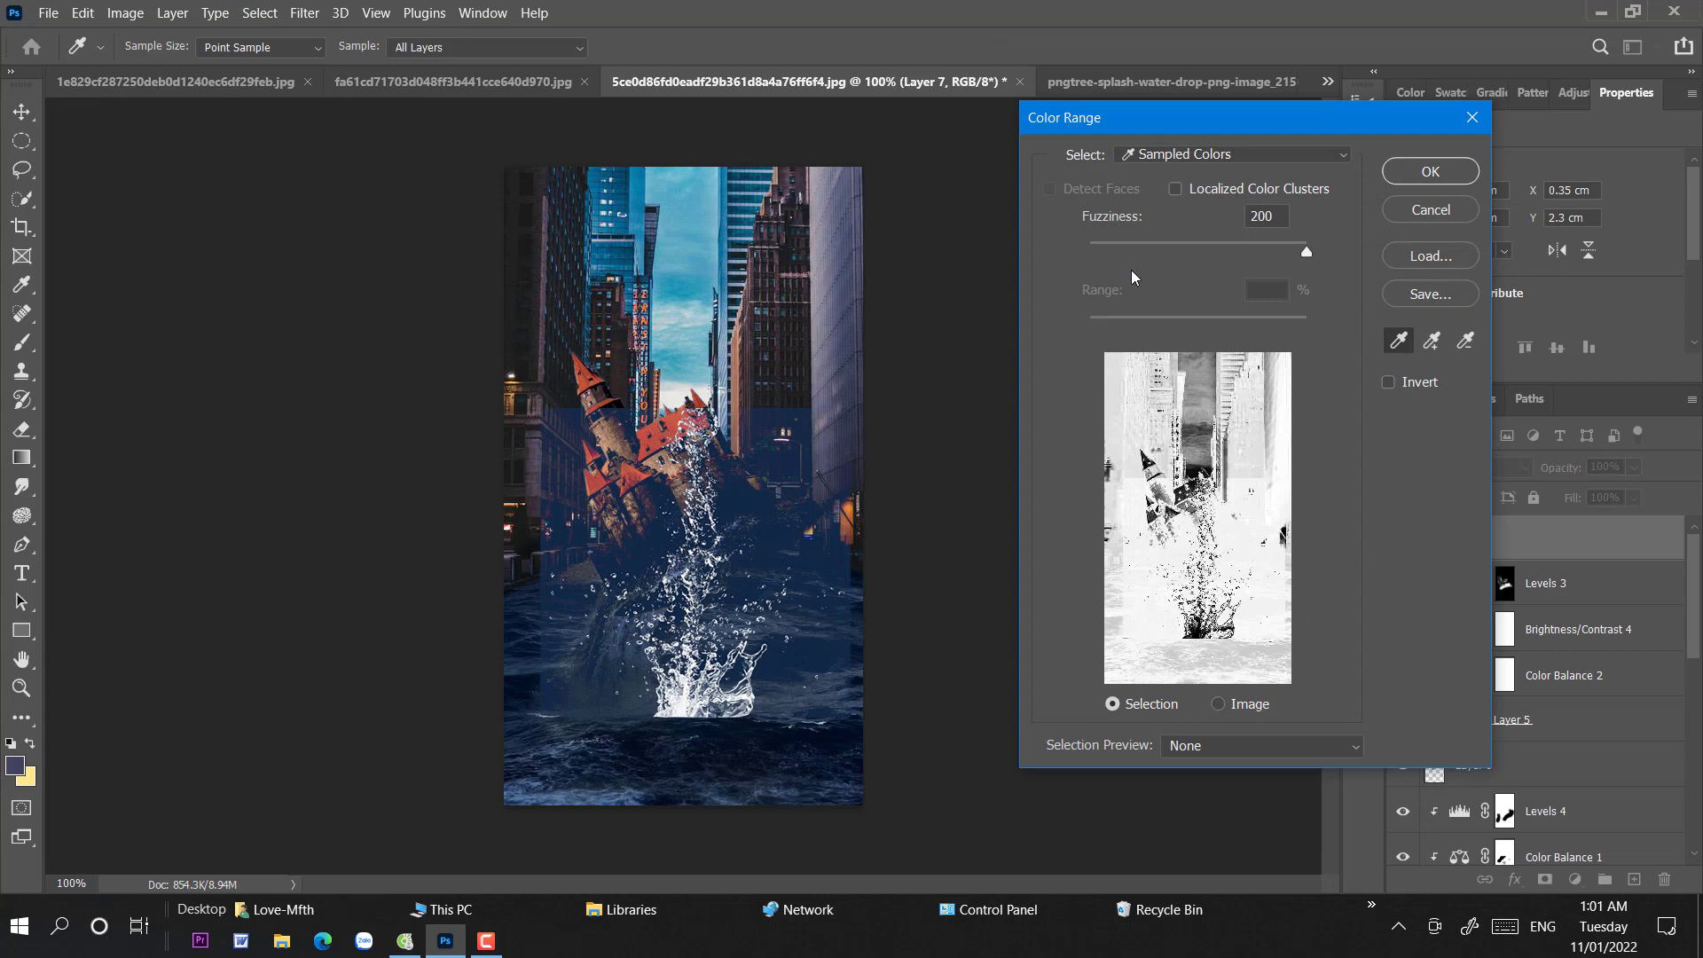
pyautogui.click(1302, 247)
pyautogui.click(1444, 172)
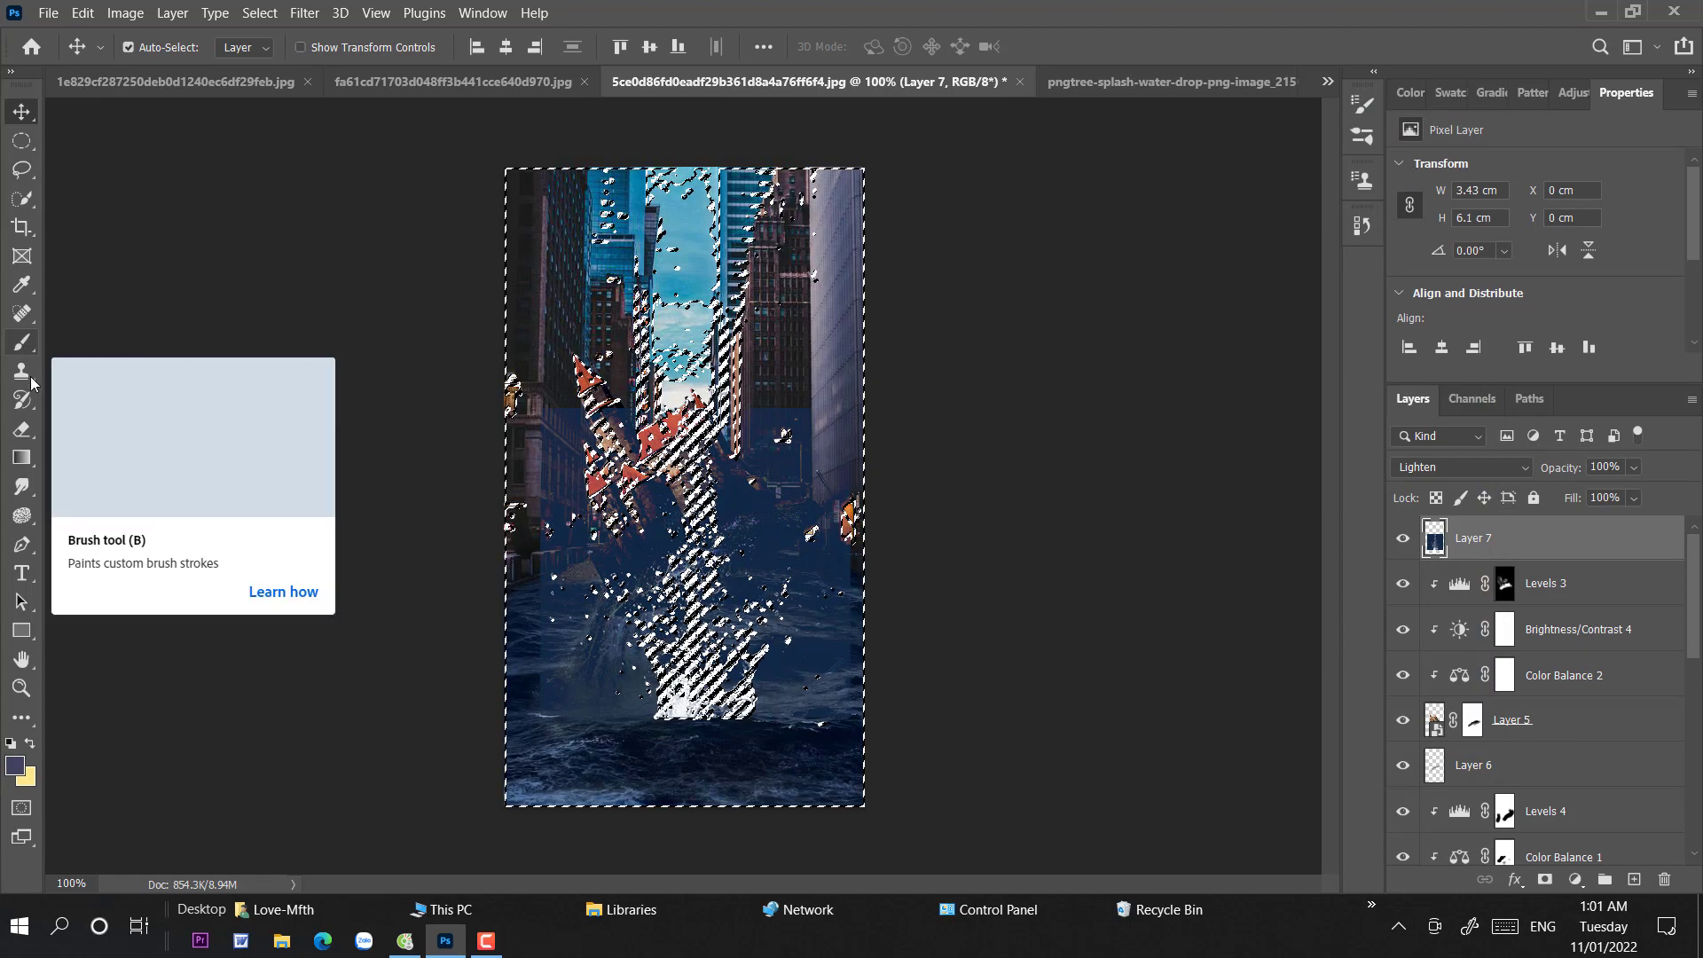
# - Erase the splash layer's selected blue background with a 130 px Soft Round eraser, using 15%, 39% and finally 100% opacity, and deselect
pyautogui.click(22, 429)
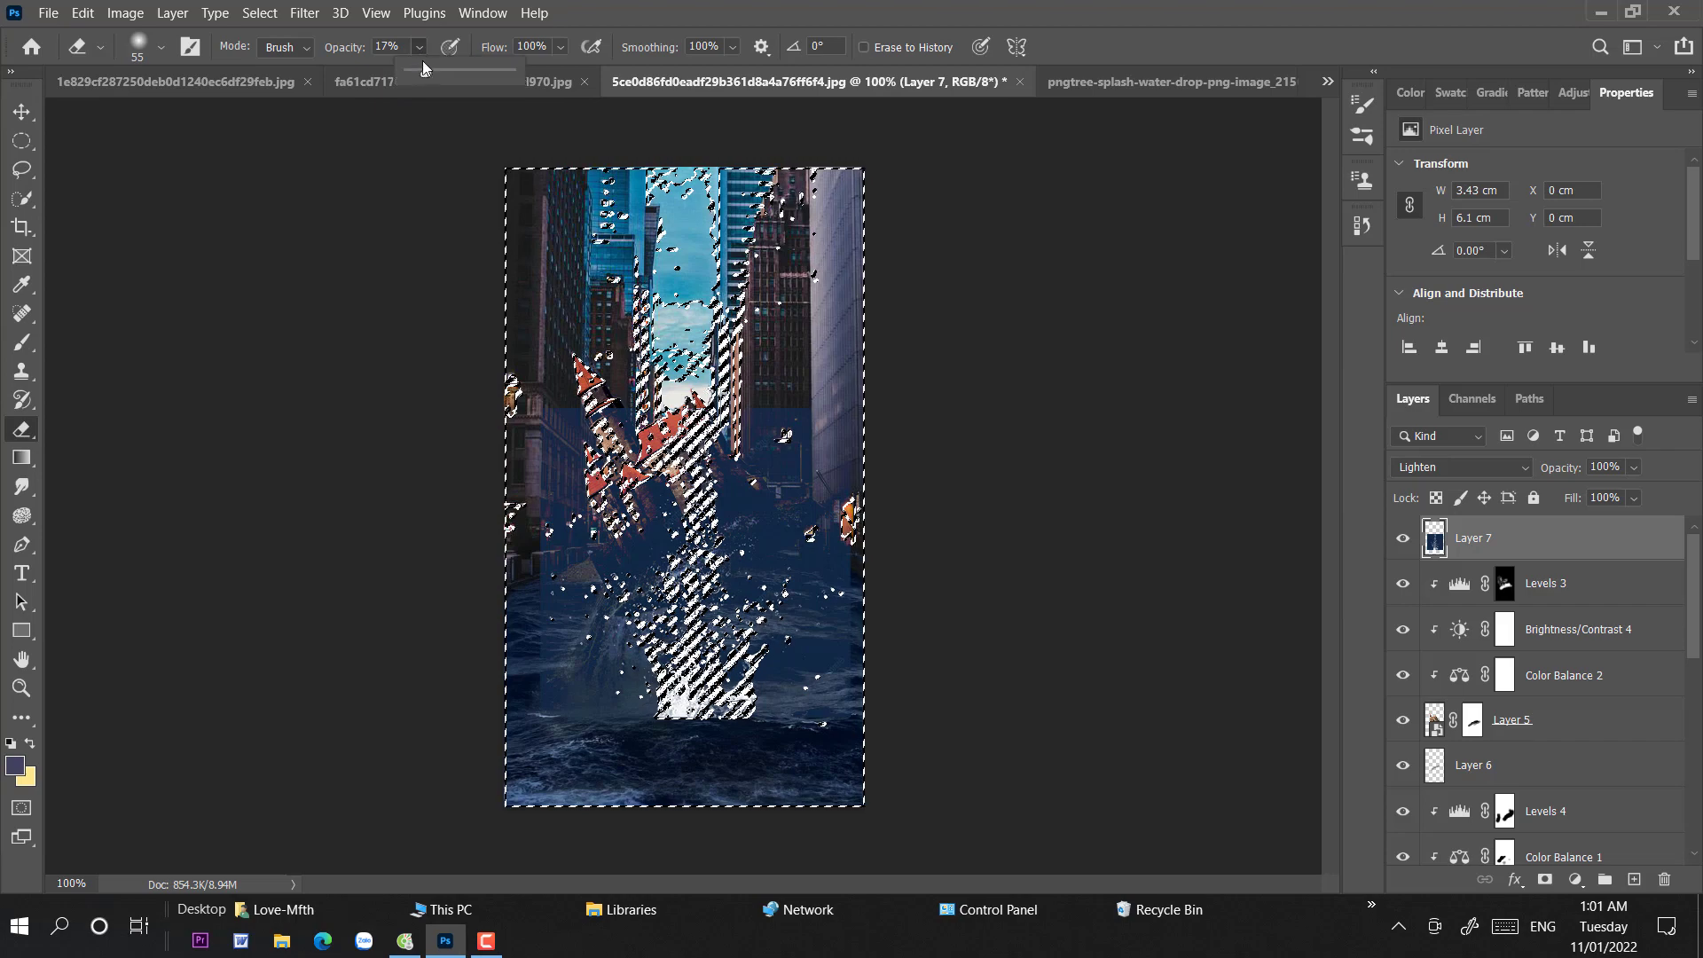
pyautogui.press('1')
pyautogui.press('5')
pyautogui.rightClick(880, 315)
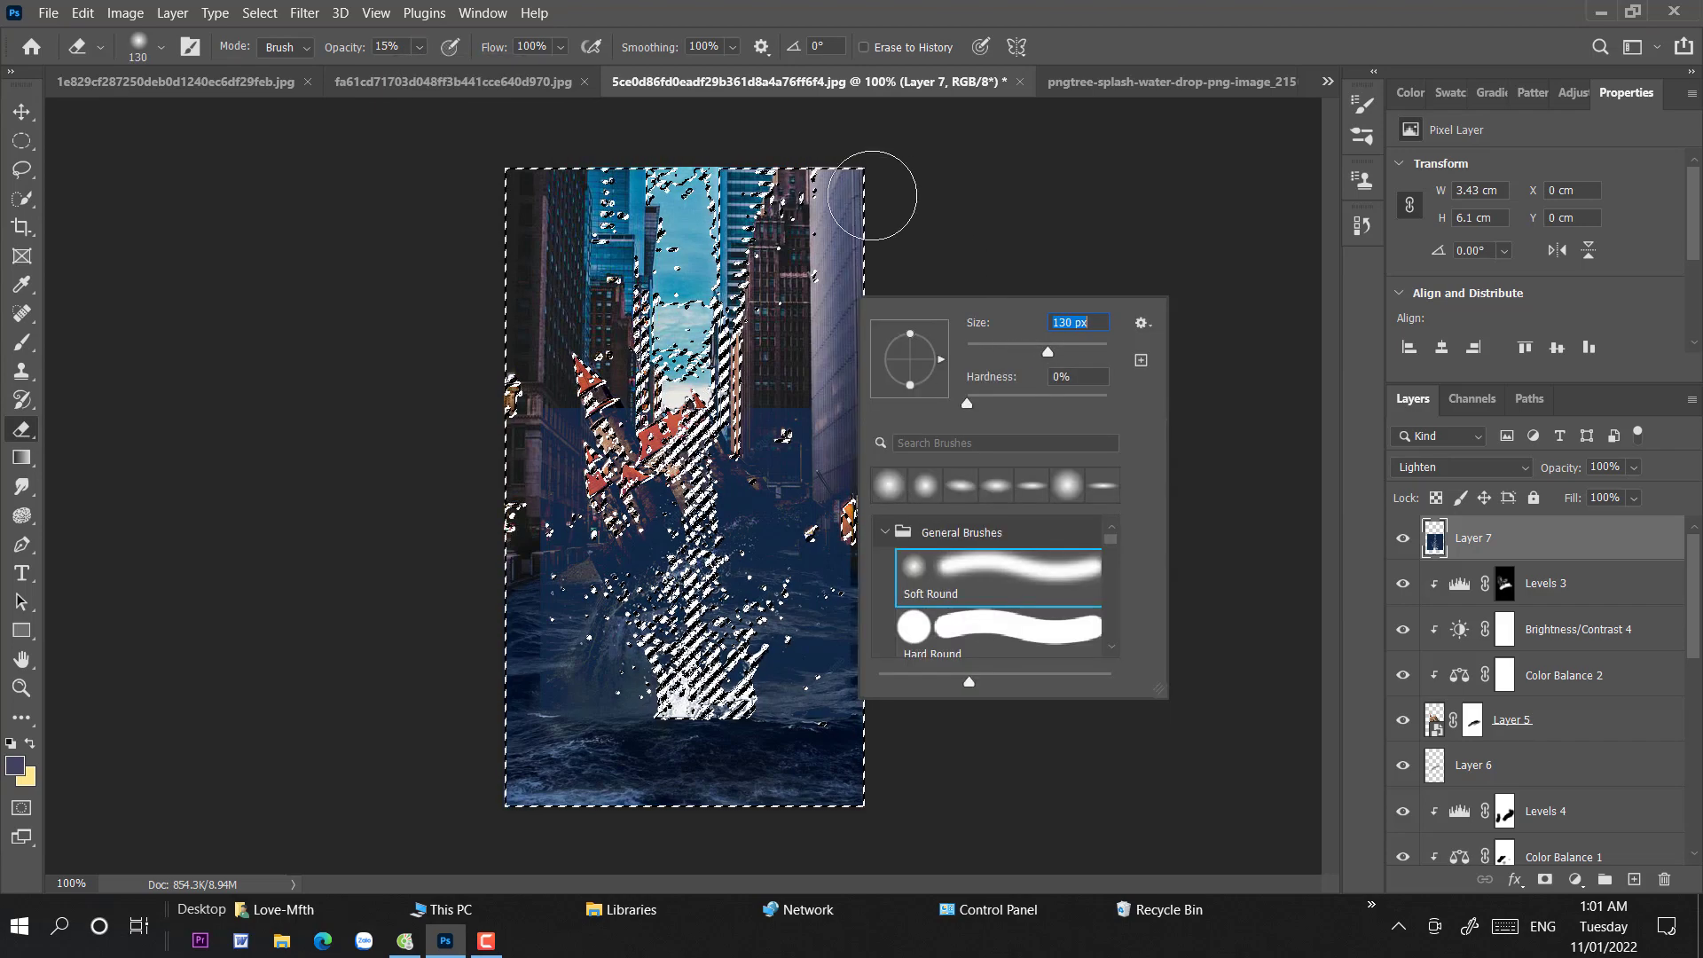
pyautogui.press('Return')
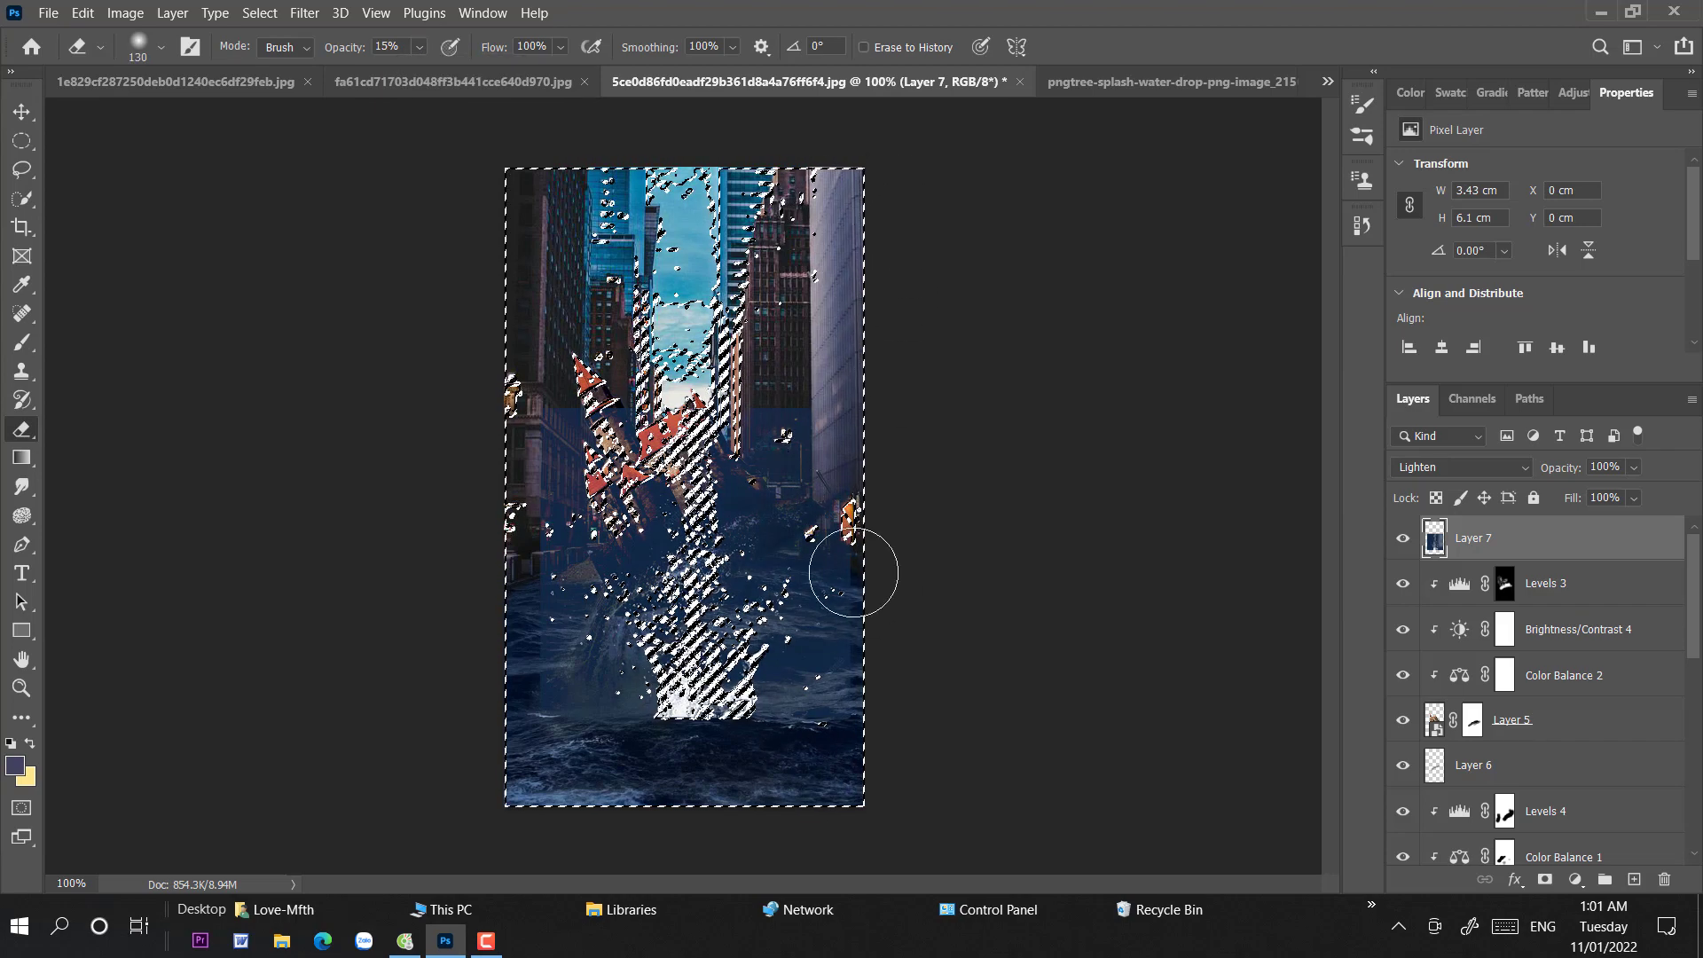
pyautogui.click(419, 47)
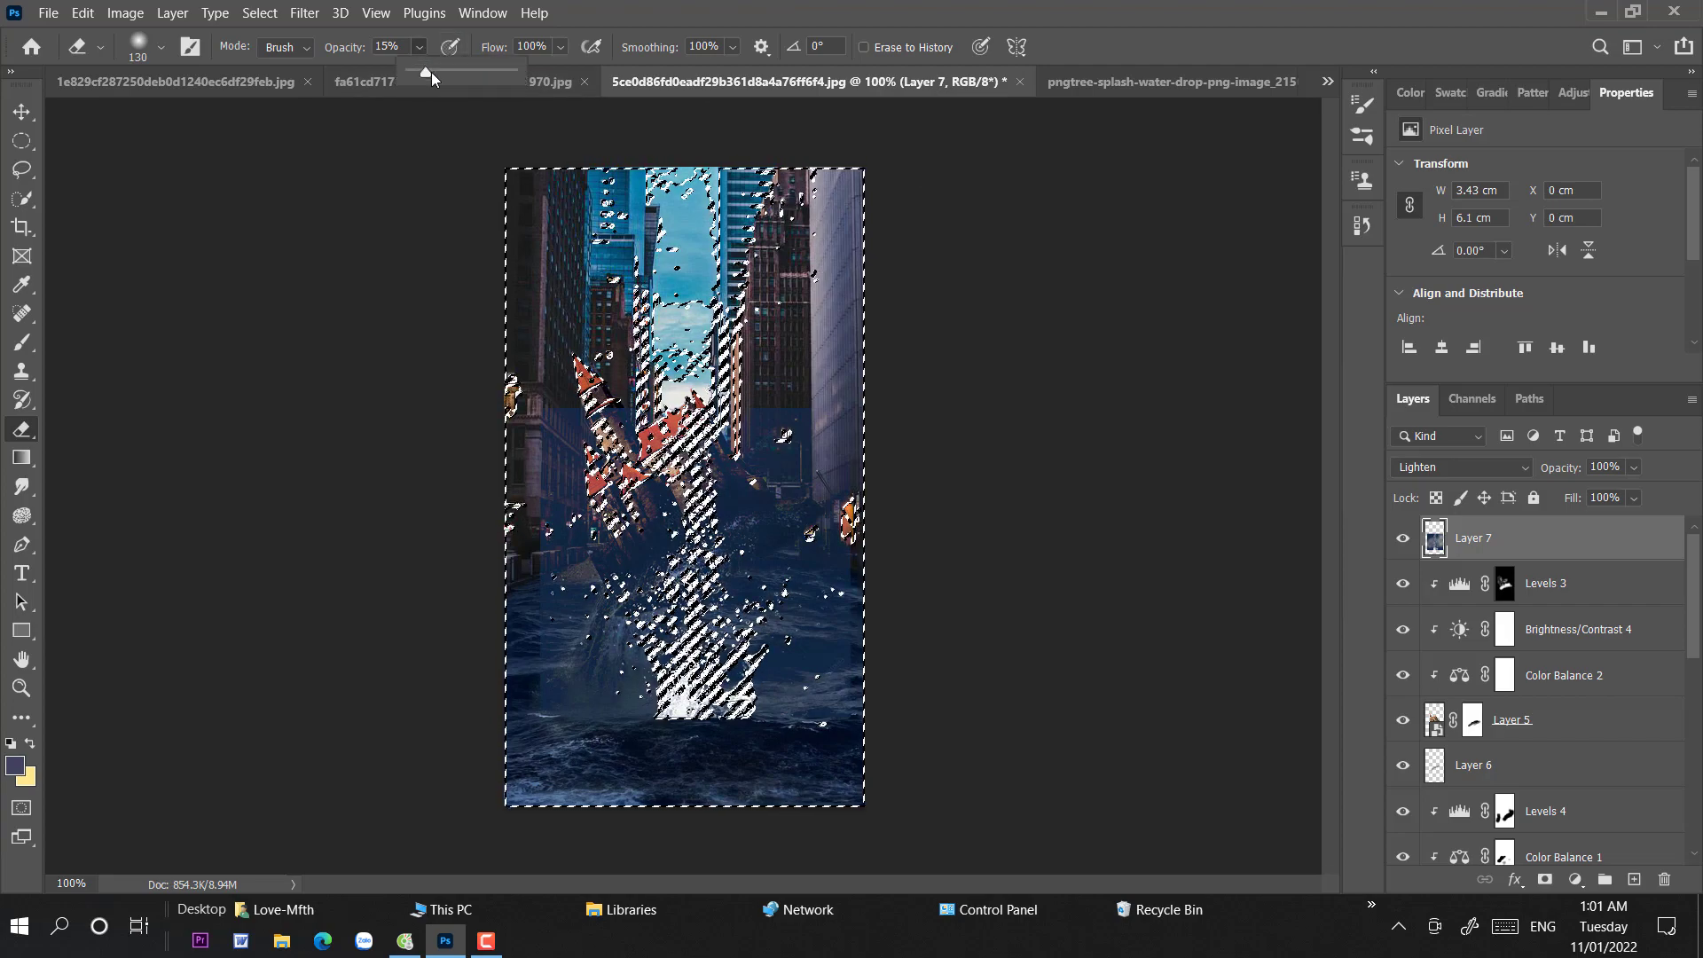
pyautogui.press('3')
pyautogui.press('9')
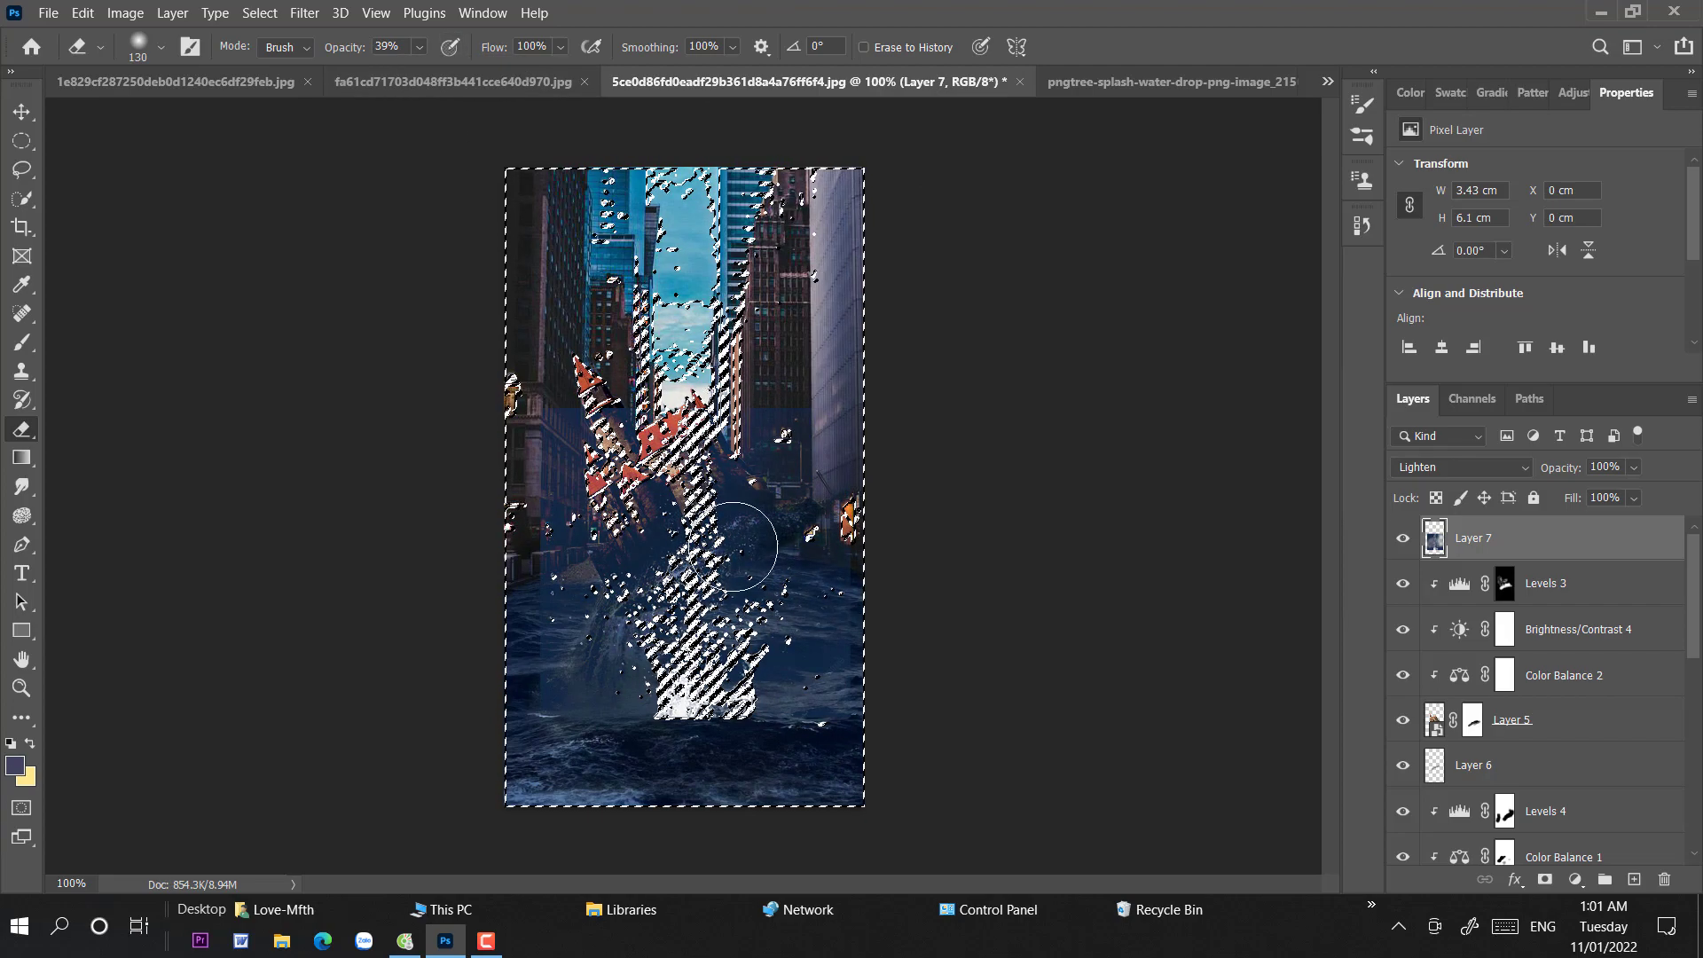
pyautogui.moveTo(419, 47); pyautogui.dragTo(507, 71)
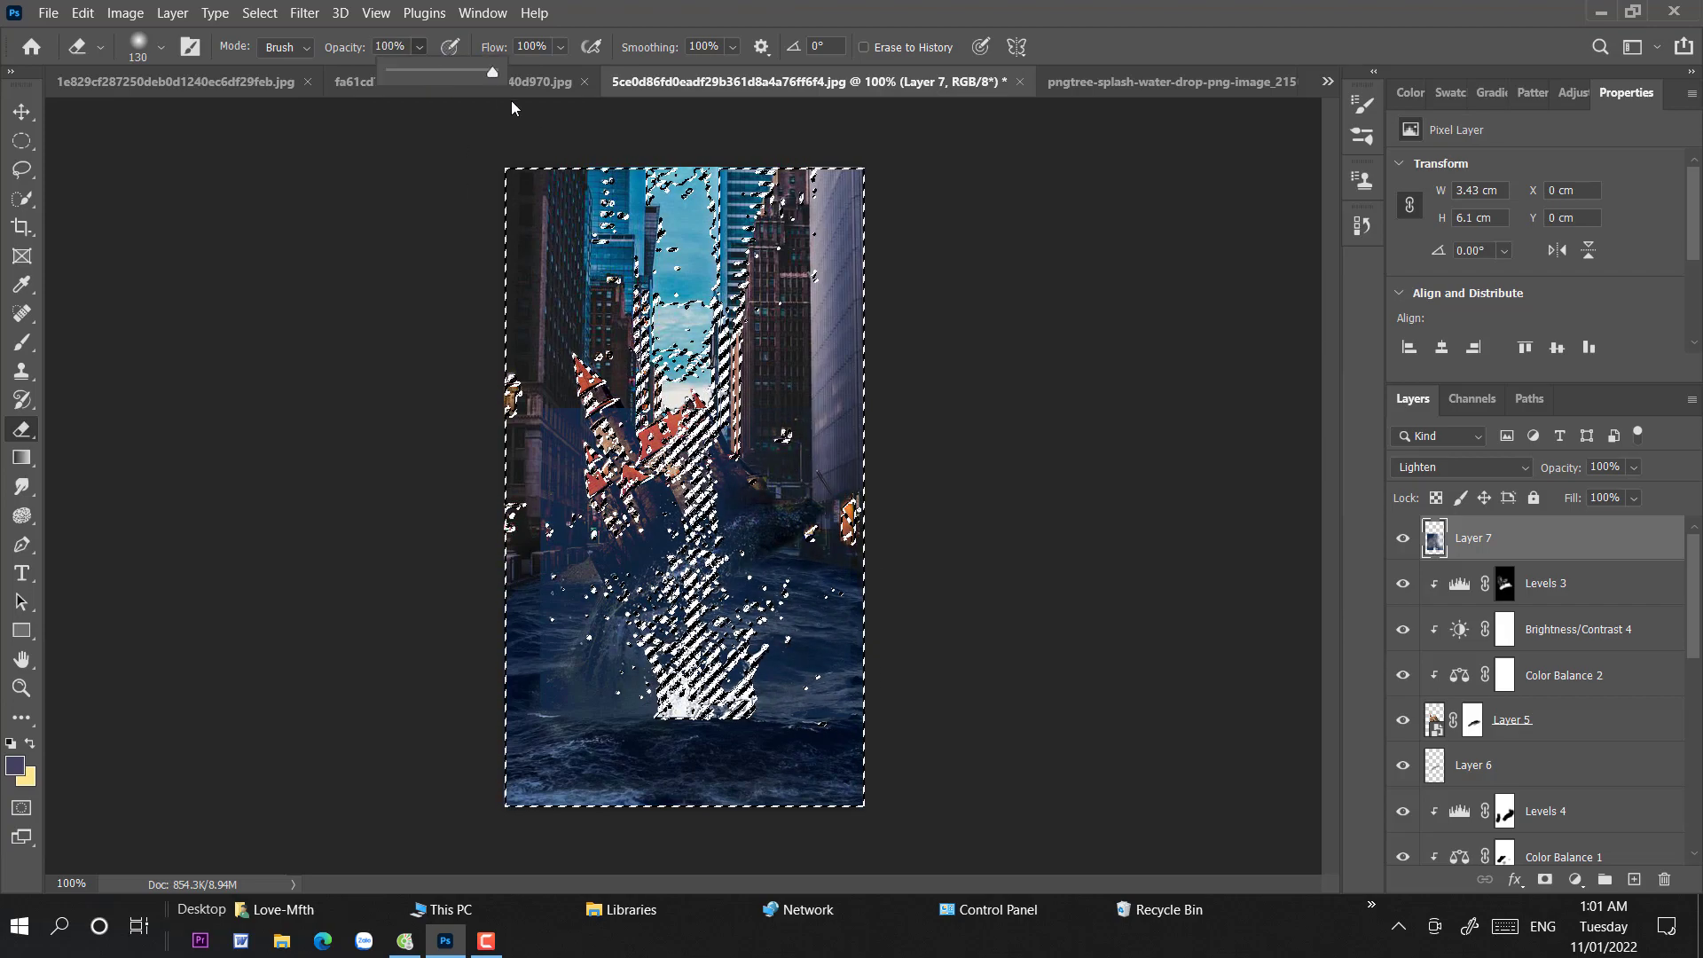
pyautogui.moveTo(618, 535); pyautogui.dragTo(735, 508)
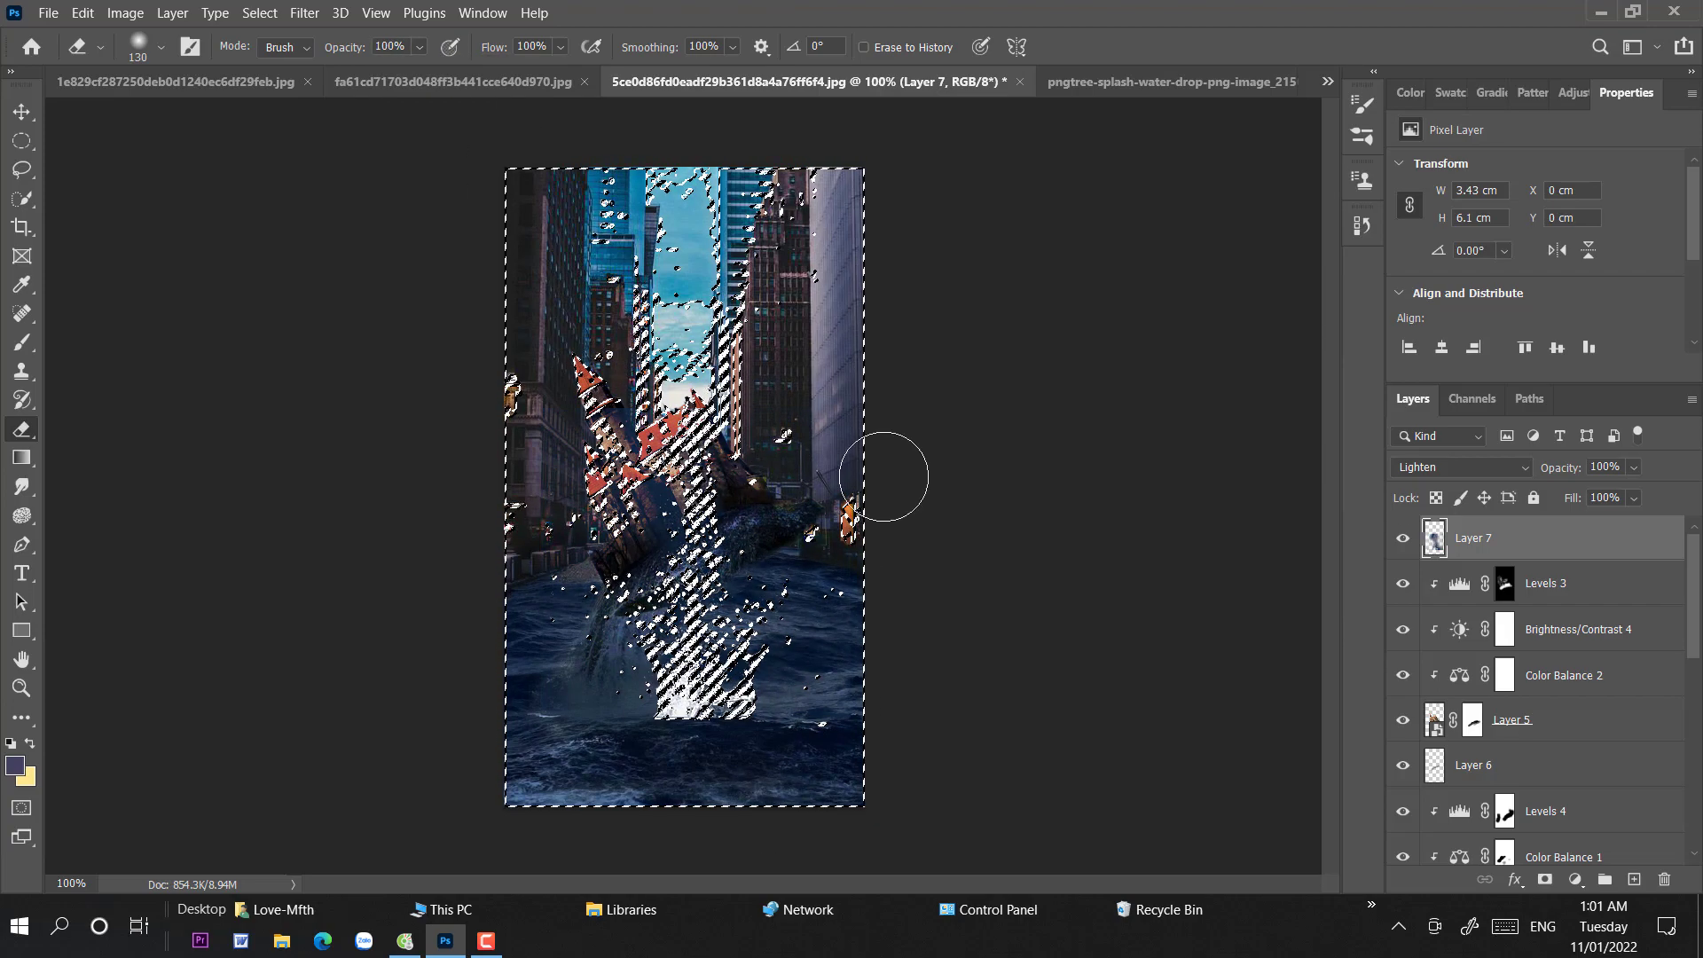
pyautogui.hotkey('ctrl', 'd')
# - Move the splash over the whale and add a clipped Color Balance adjustment above it with midtones shifted toward blue
pyautogui.click(21, 111)
pyautogui.moveTo(719, 703); pyautogui.dragTo(760, 667)
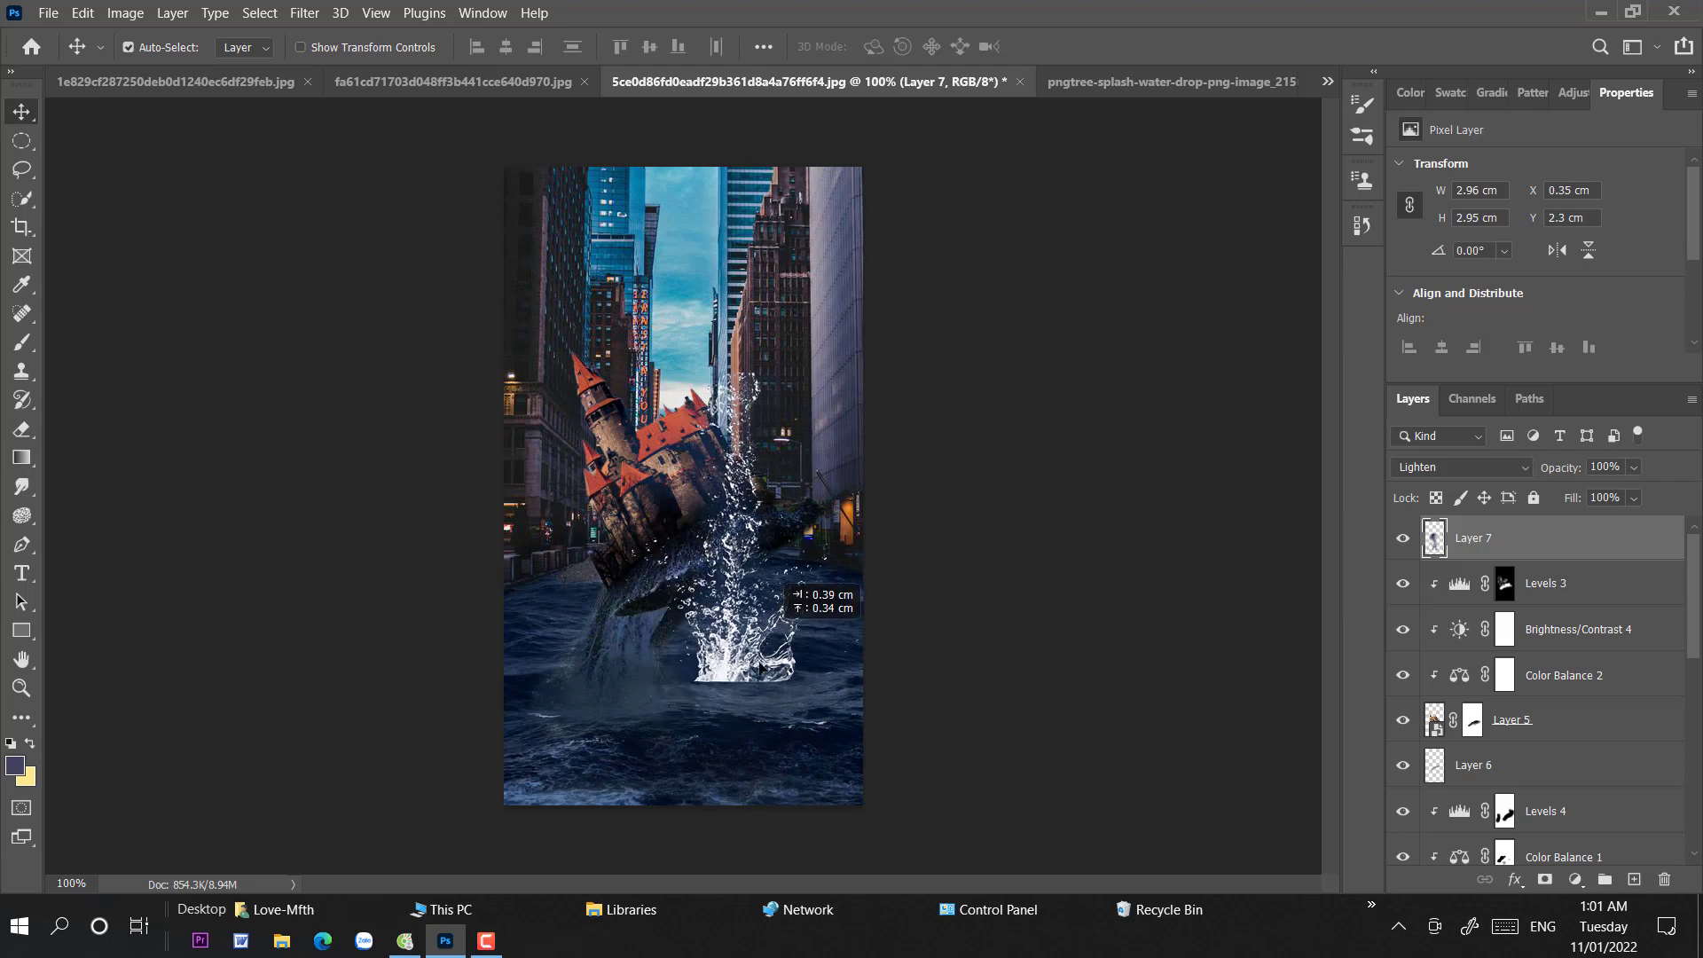
pyautogui.click(1561, 880)
pyautogui.click(1473, 681)
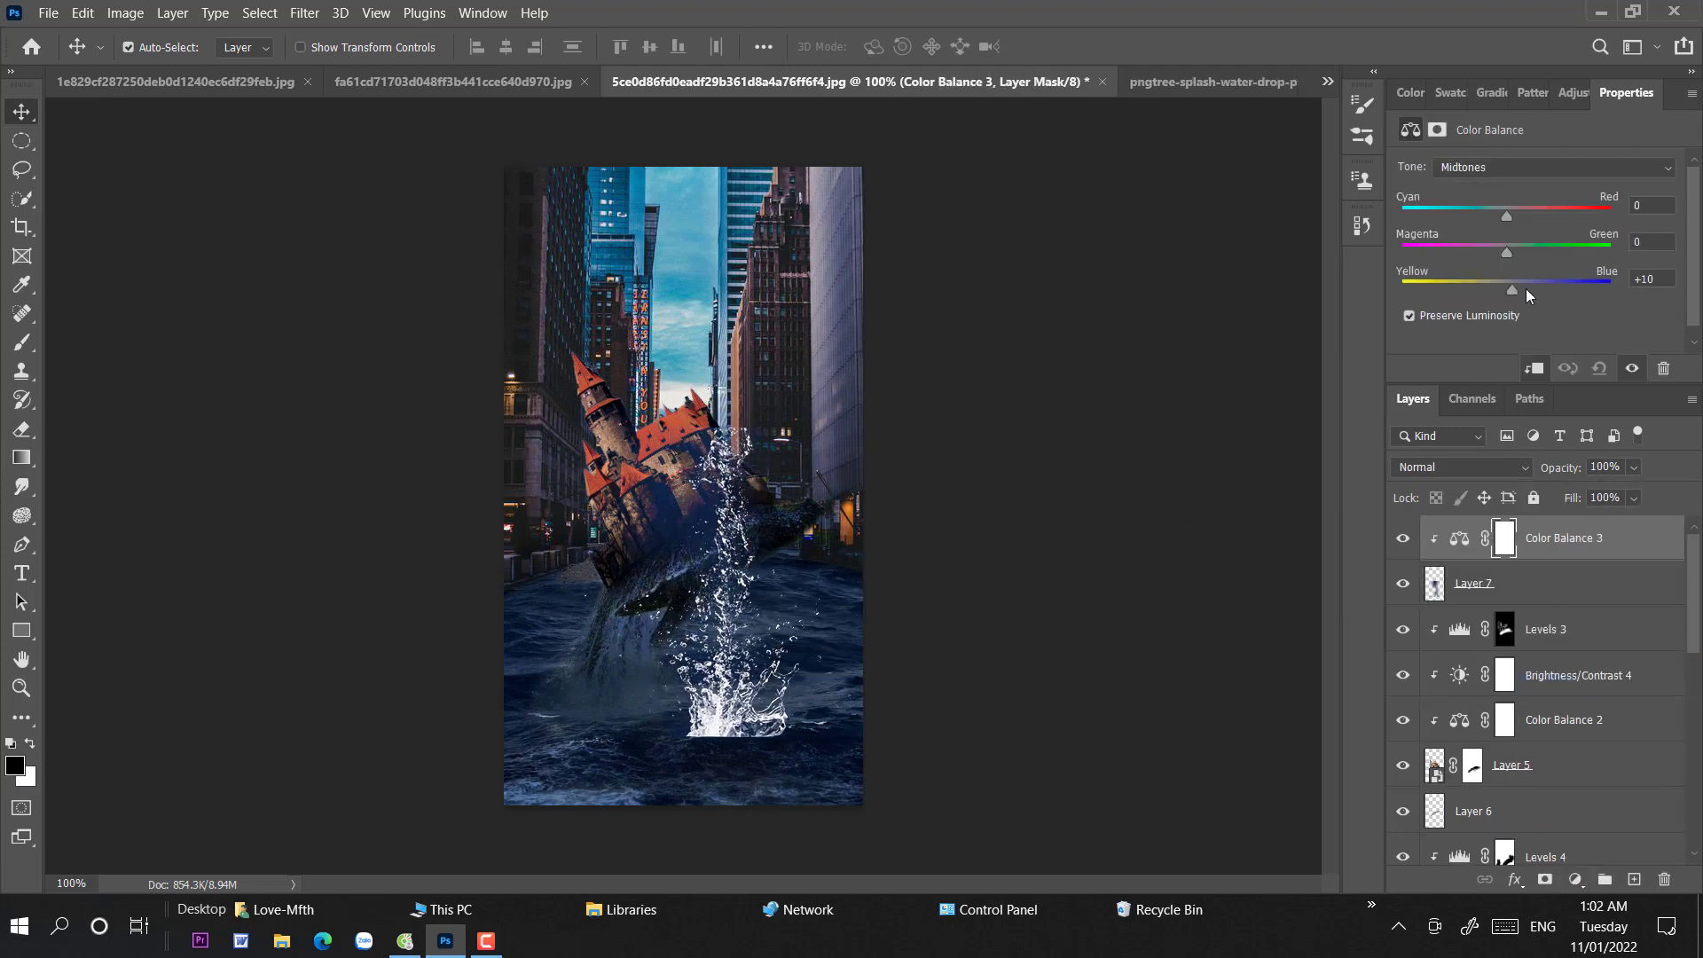
pyautogui.moveTo(1505, 216); pyautogui.dragTo(1493, 252)
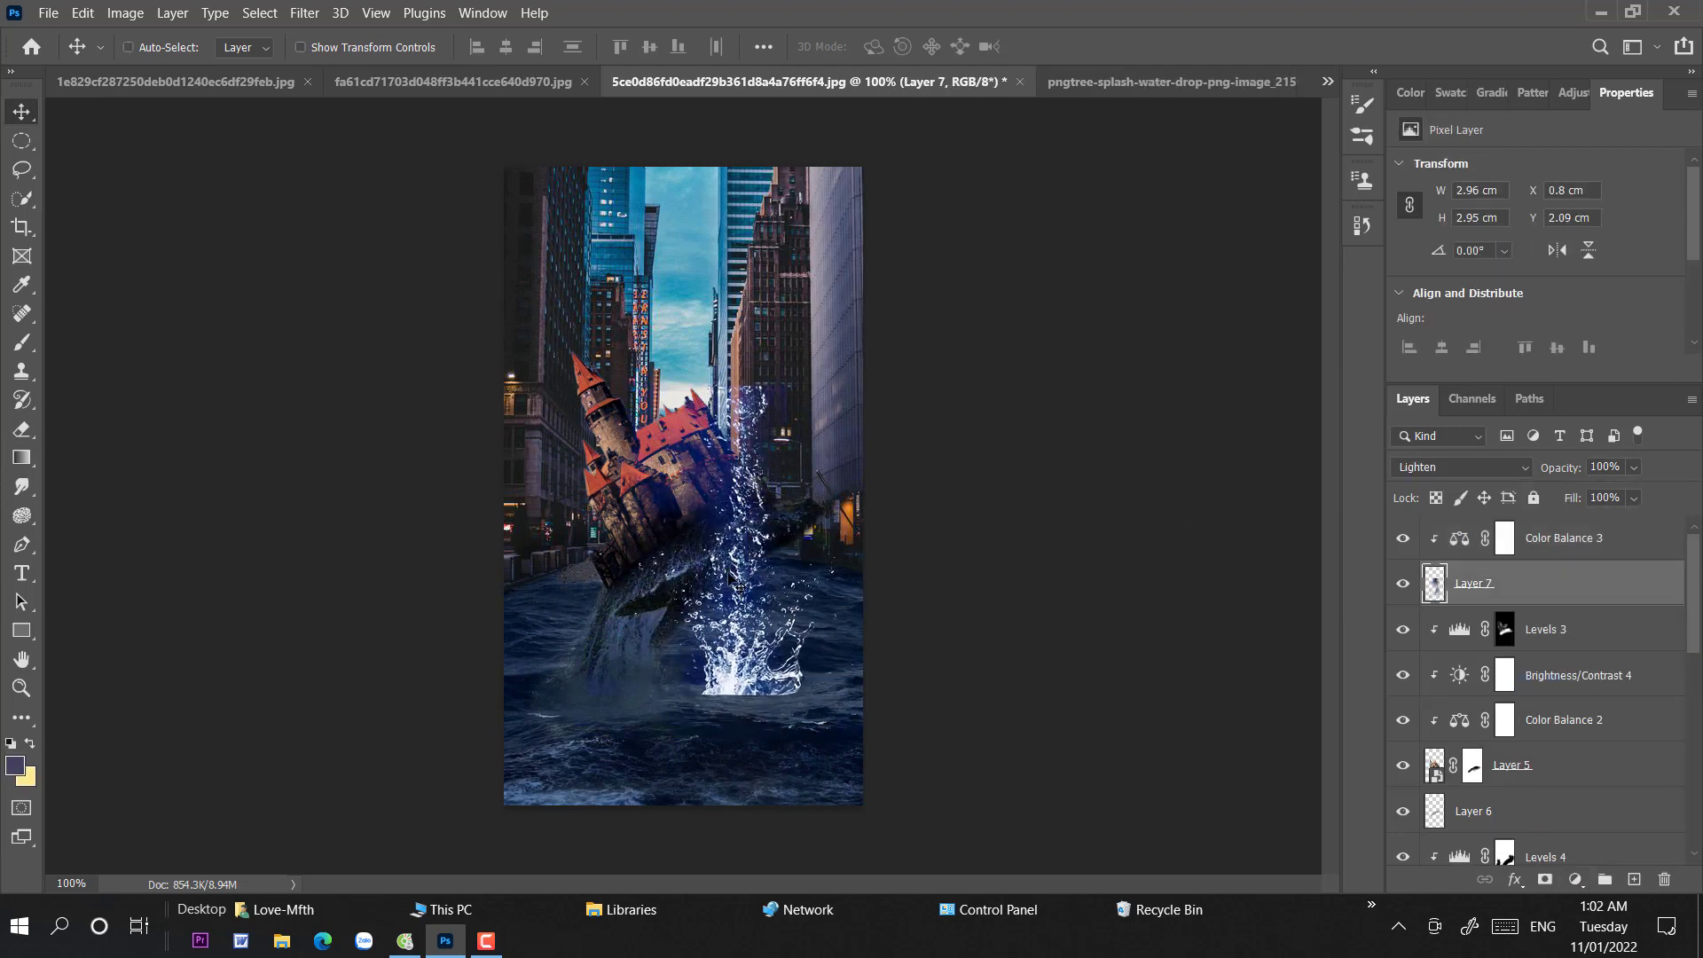
# - Flip the splash layer vertically, enlarge it to about 4.12 by 4.11 cm and place it so the water falls from the whale's body
pyautogui.hotkey('ctrl', 't')
pyautogui.moveTo(898, 380); pyautogui.dragTo(940, 365)
pyautogui.moveTo(906, 459); pyautogui.dragTo(803, 560)
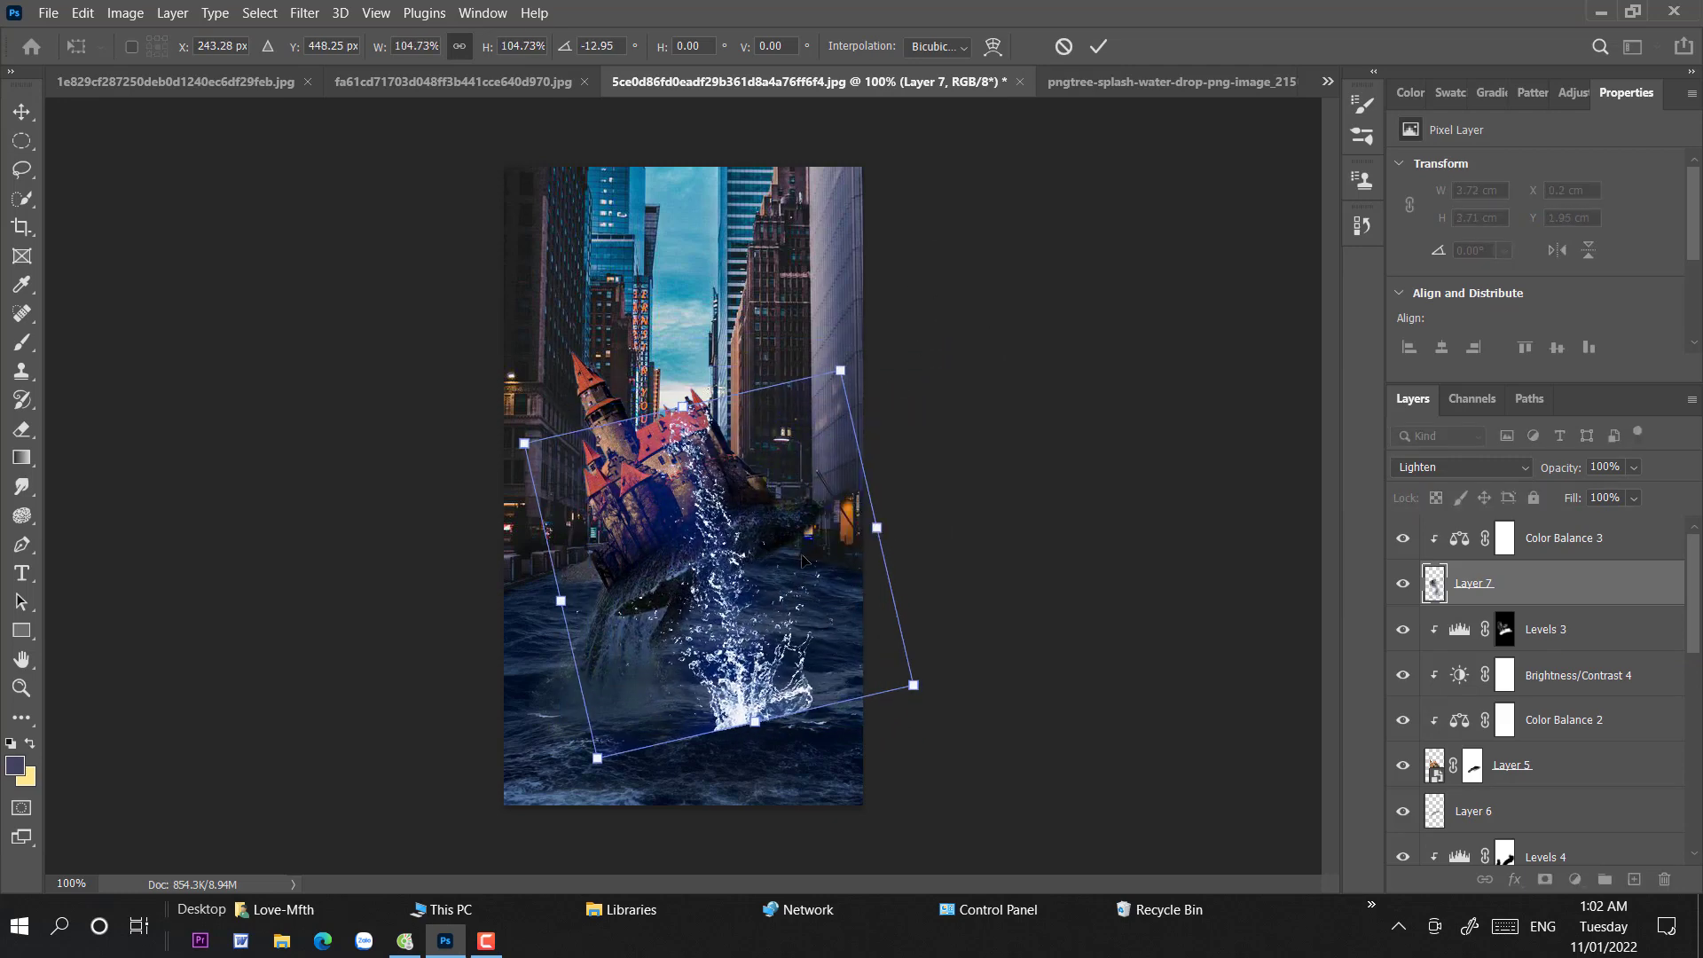
pyautogui.rightClick(803, 561)
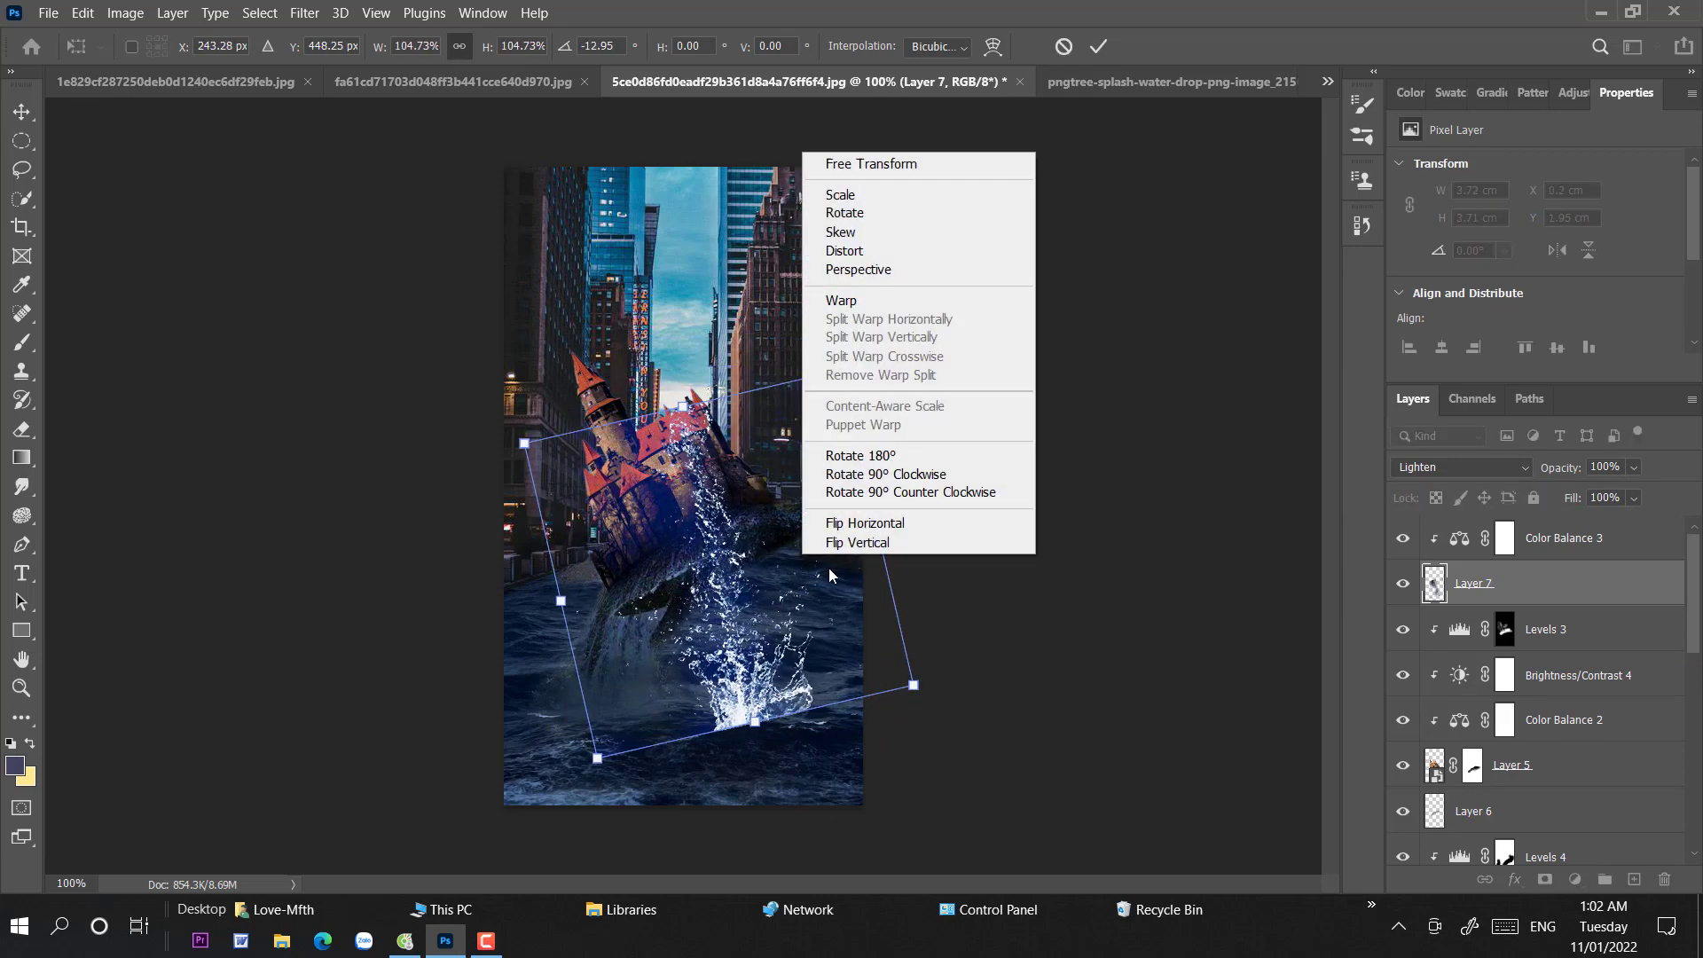
pyautogui.click(854, 544)
pyautogui.moveTo(887, 514); pyautogui.dragTo(1000, 470)
pyautogui.press('Return')
# - Add a clipped Brightness/Contrast adjustment above the splash with brightness -107 and contrast 92, and lower its opacity to about 30%
pyautogui.click(1575, 879)
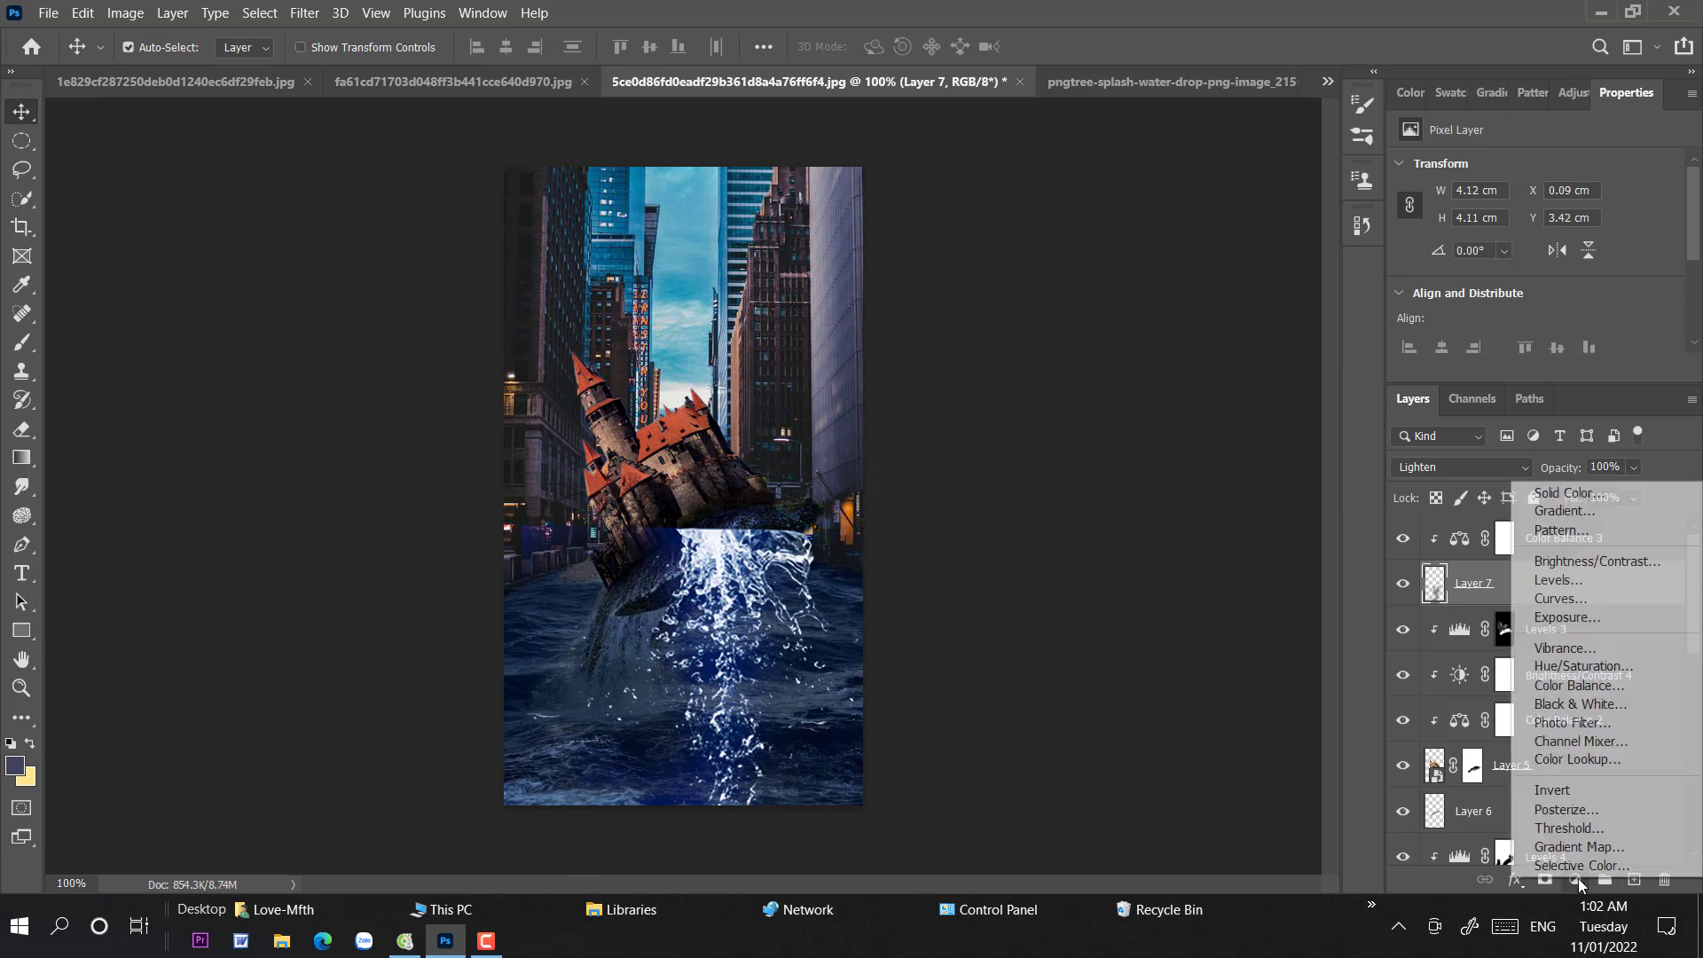
pyautogui.click(1548, 559)
pyautogui.moveTo(1534, 228); pyautogui.dragTo(1439, 228)
pyautogui.moveTo(1532, 273); pyautogui.dragTo(1656, 272)
pyautogui.click(1634, 468)
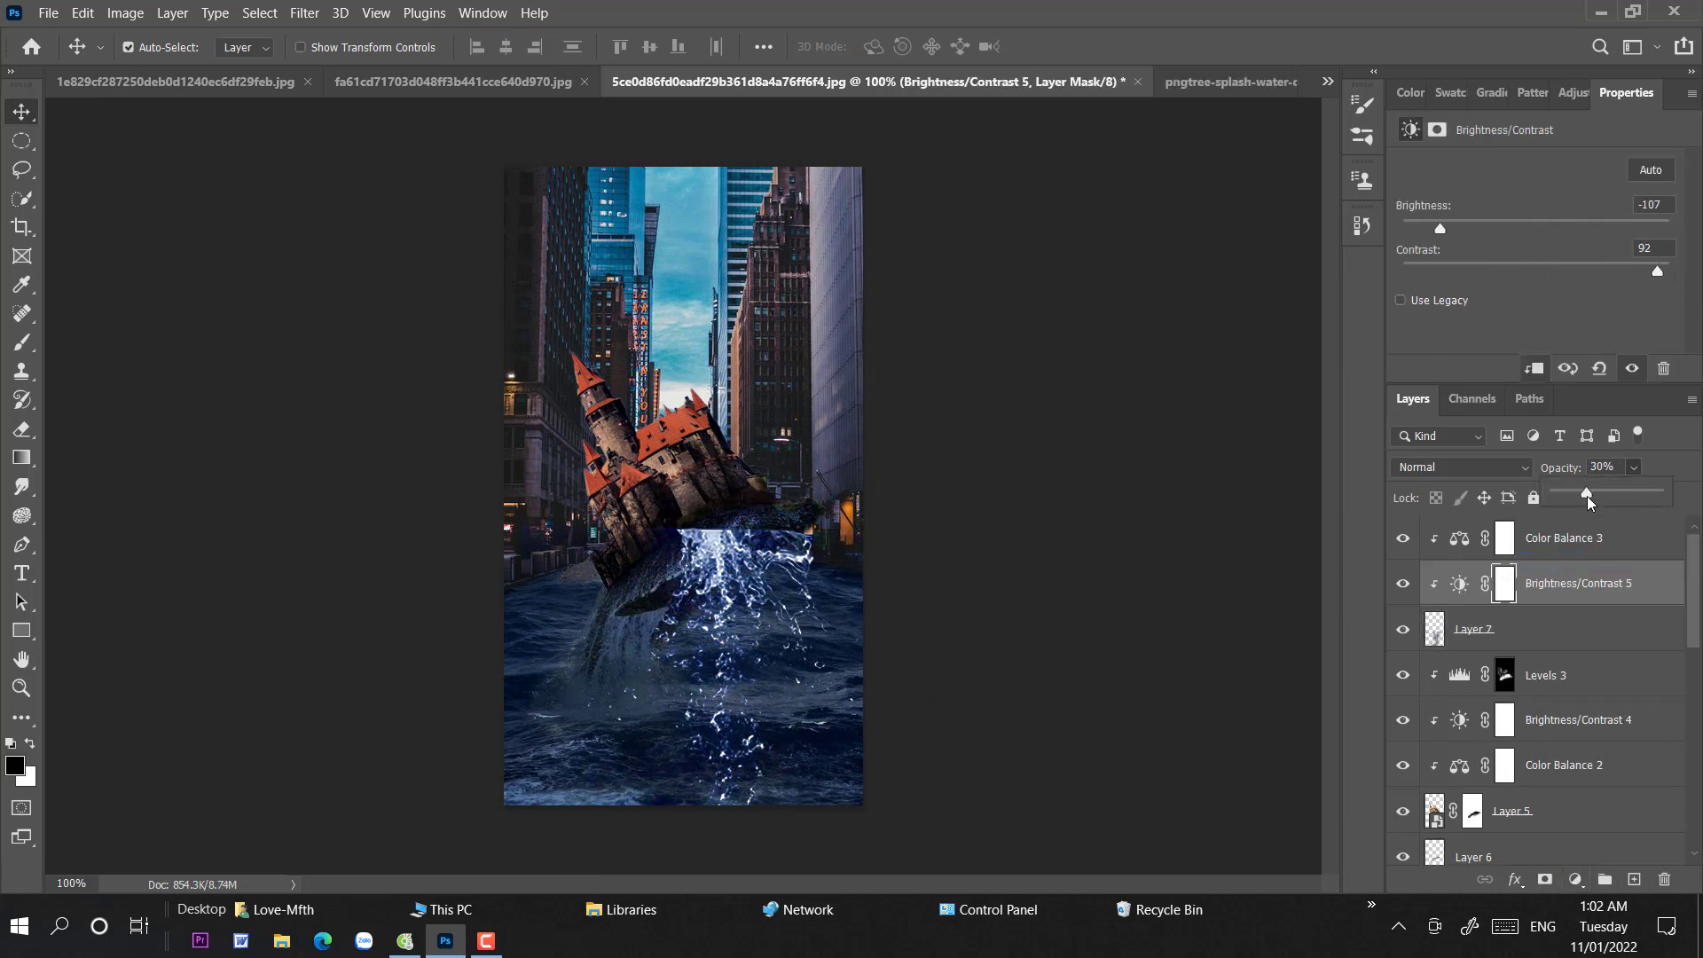
# - Lower the opacity of the splash's Layer 7 to 65%
pyautogui.click(1561, 629)
pyautogui.click(1634, 468)
pyautogui.moveTo(1657, 493); pyautogui.dragTo(1615, 493)
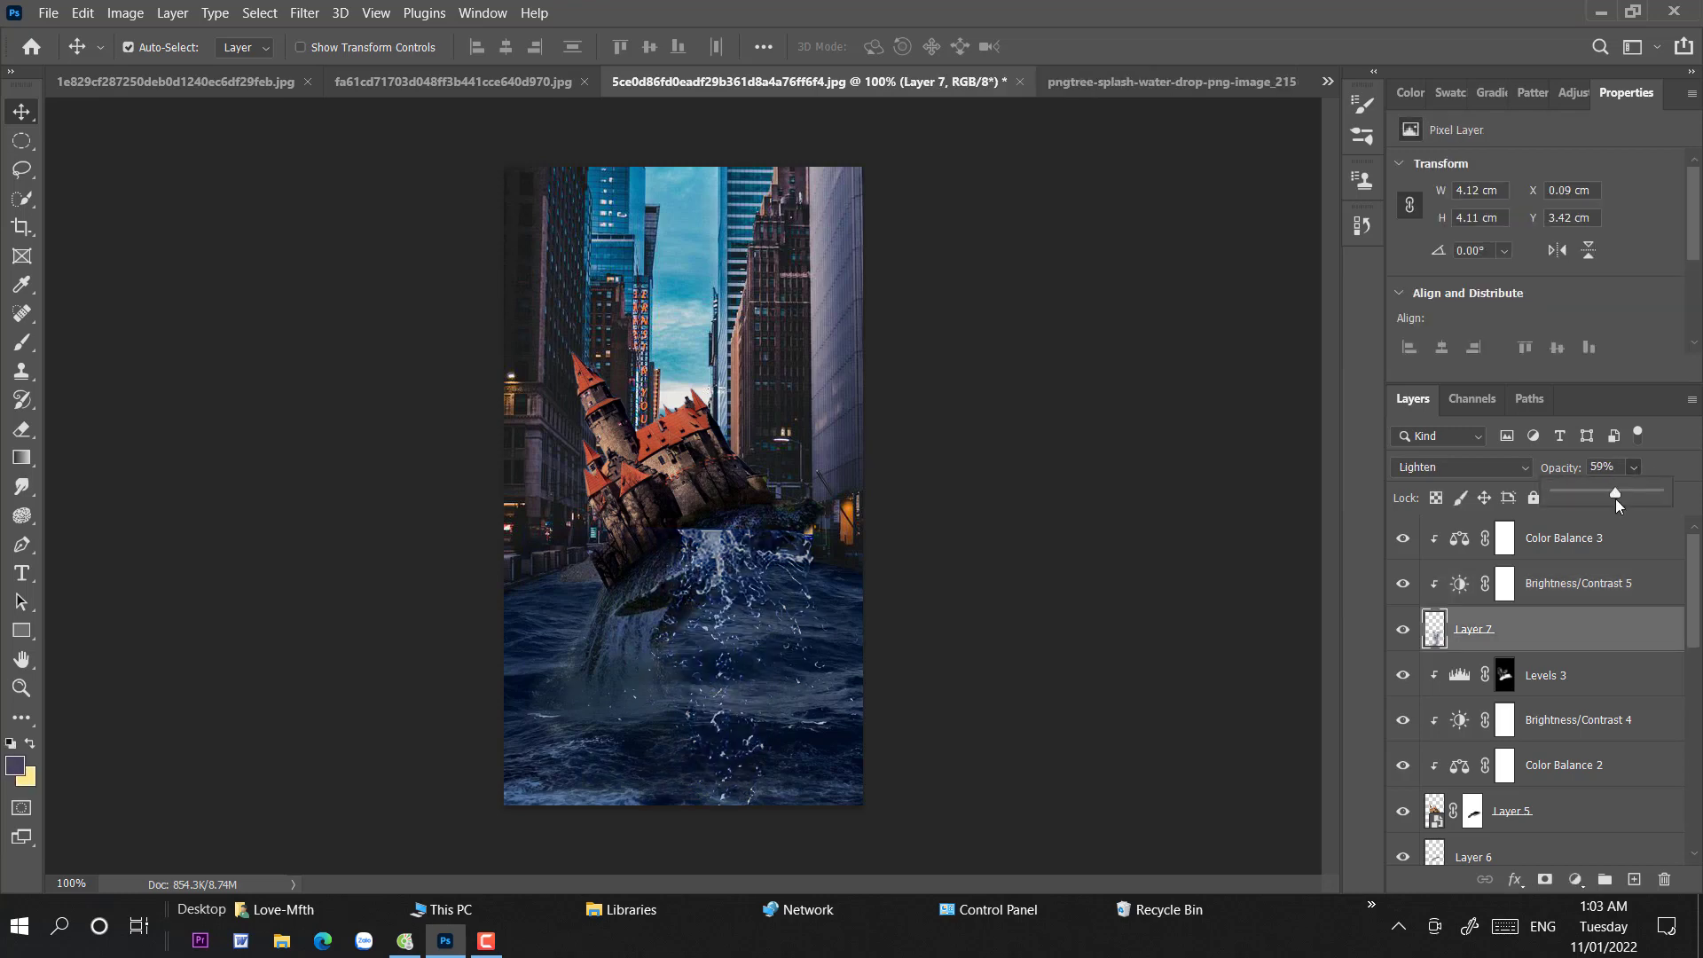
# - Add a mask to Layer 7 and paint black with a 69 px brush at 95% opacity over the splash's hard upper edge and lower drops
pyautogui.click(1545, 879)
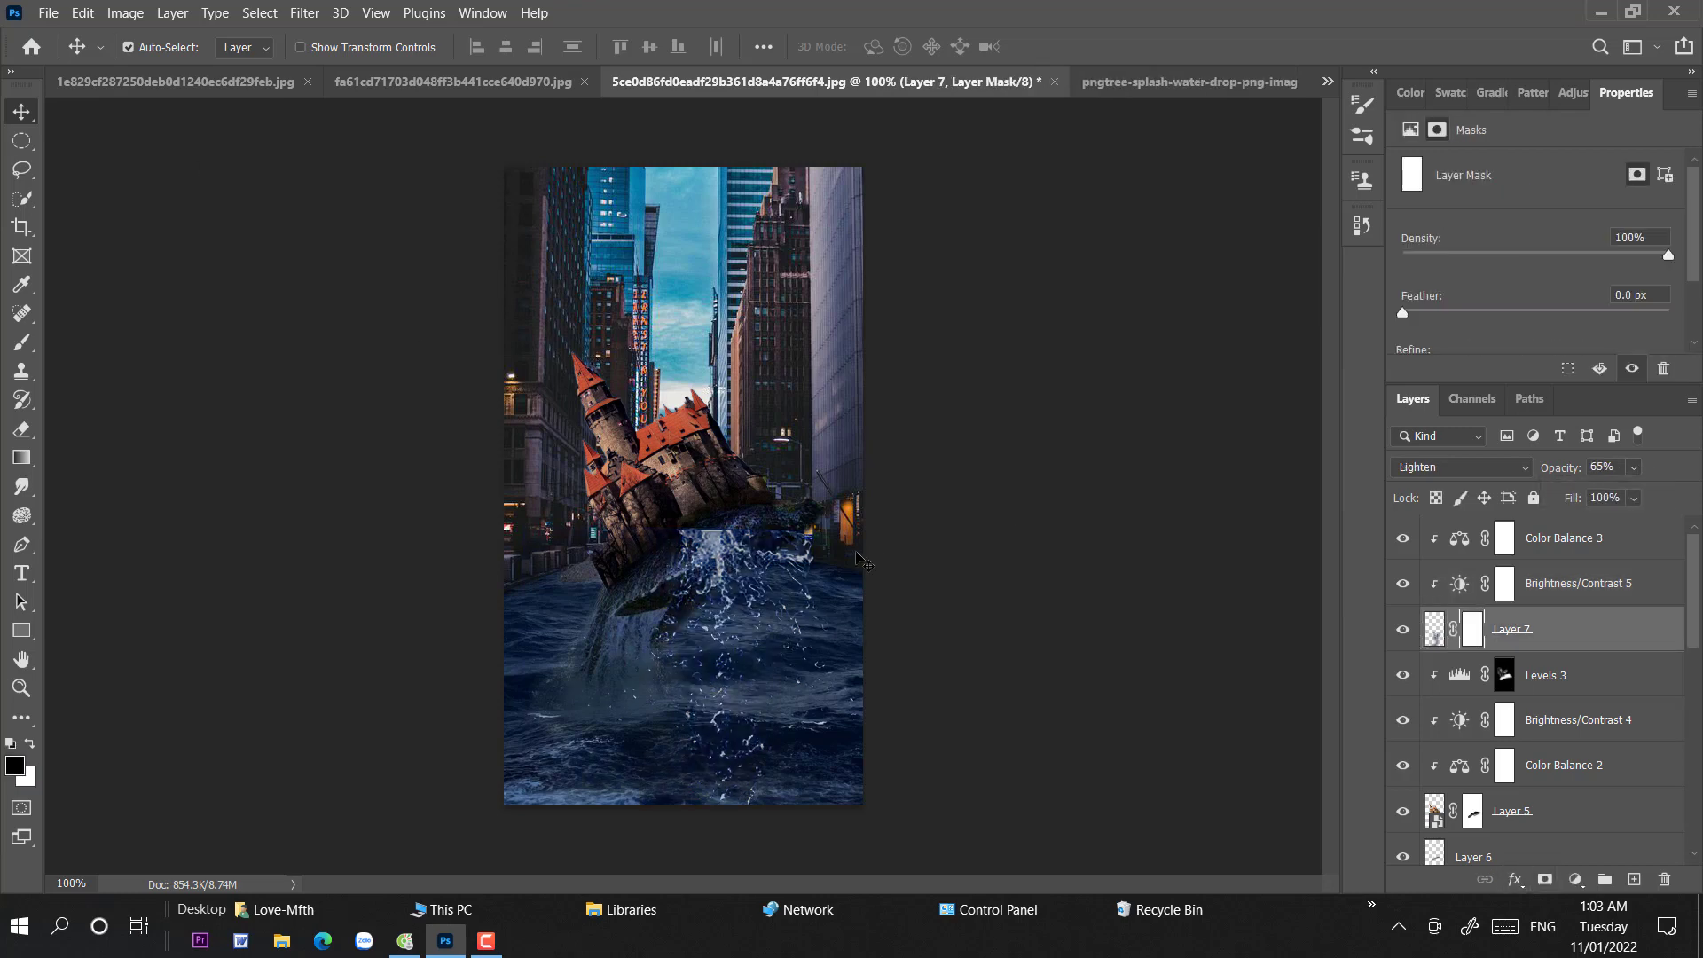
pyautogui.hotkey('ctrl', '+')
pyautogui.scroll(-2, 621, 532)
pyautogui.press('b')
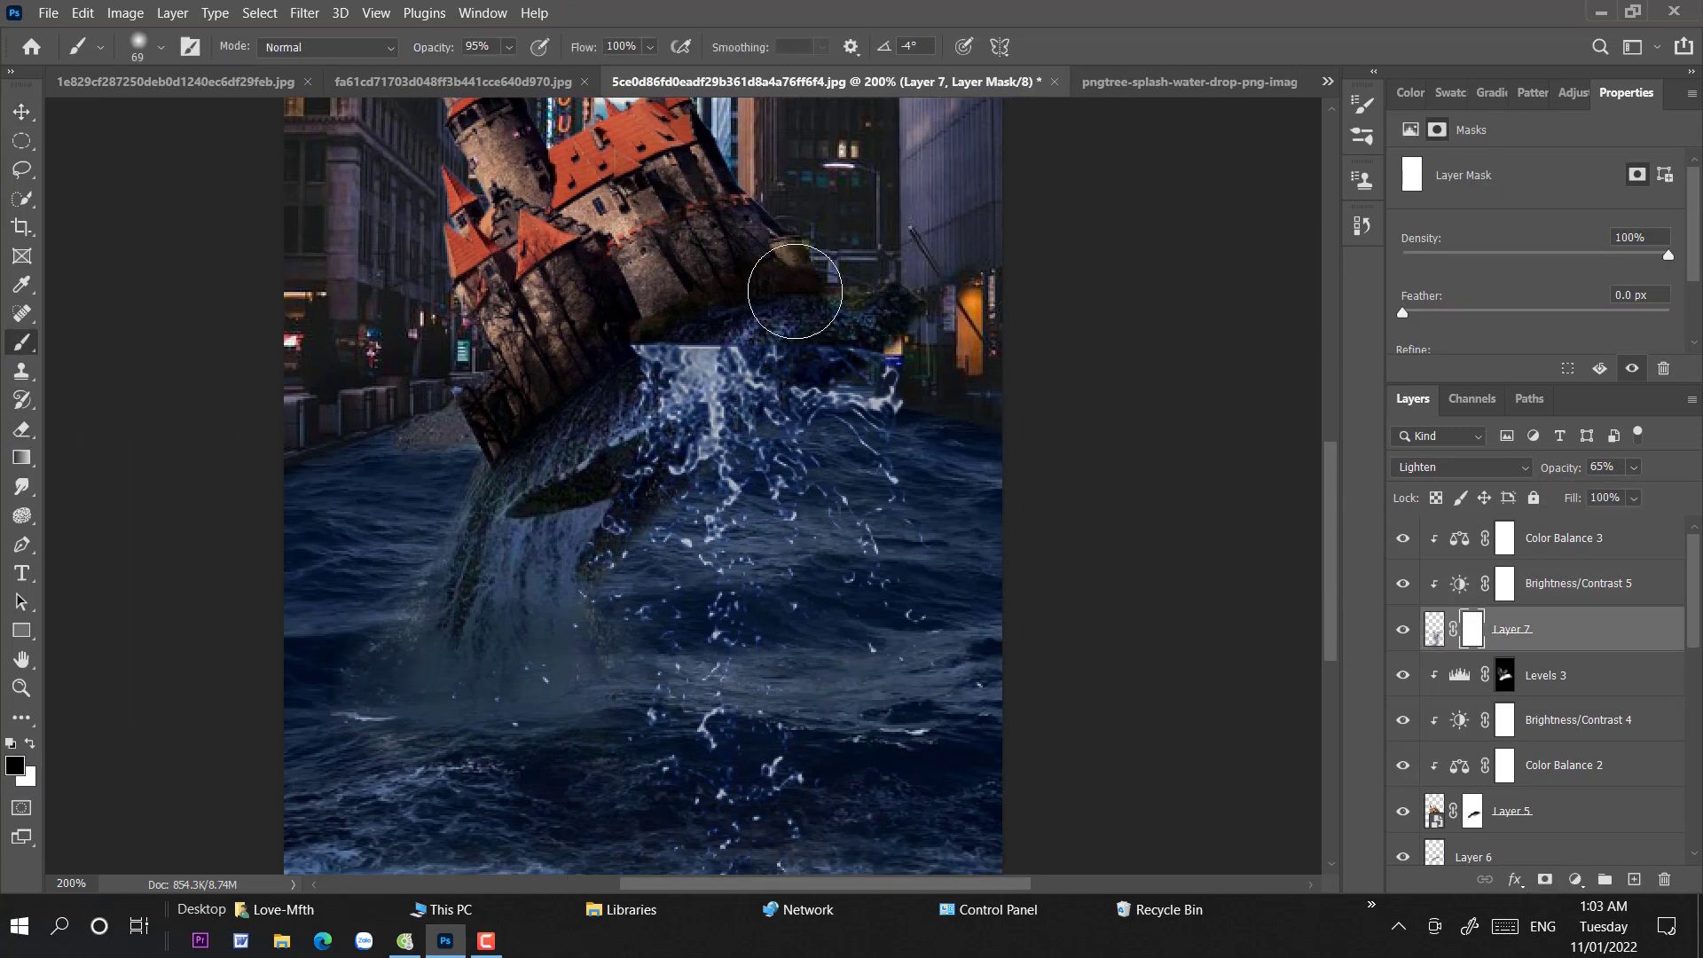
pyautogui.moveTo(787, 285)
pyautogui.mouseDown()
pyautogui.moveTo(722, 335)
pyautogui.moveTo(886, 300)
pyautogui.moveTo(928, 393)
pyautogui.moveTo(830, 381)
pyautogui.mouseUp()
pyautogui.scroll(-5, 786, 806)
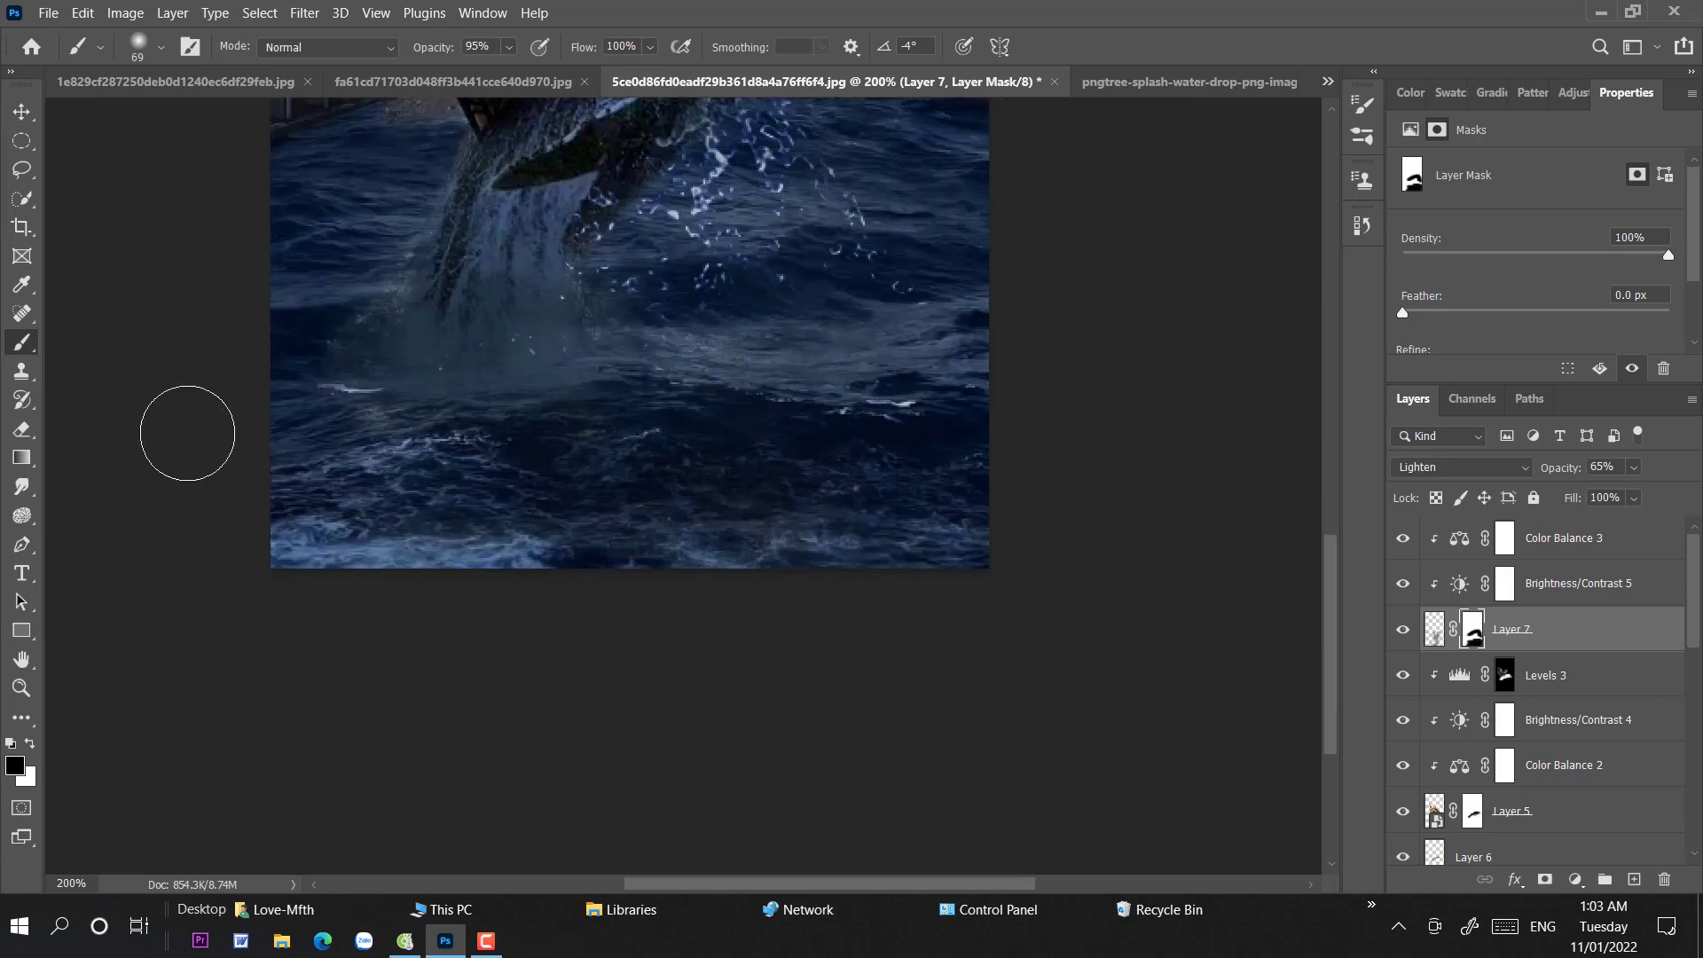
# - Restore some droplets below the whale by painting white on the Layer 7 mask with the 69 px brush
pyautogui.moveTo(844, 251); pyautogui.dragTo(523, 306)
pyautogui.click(29, 745)
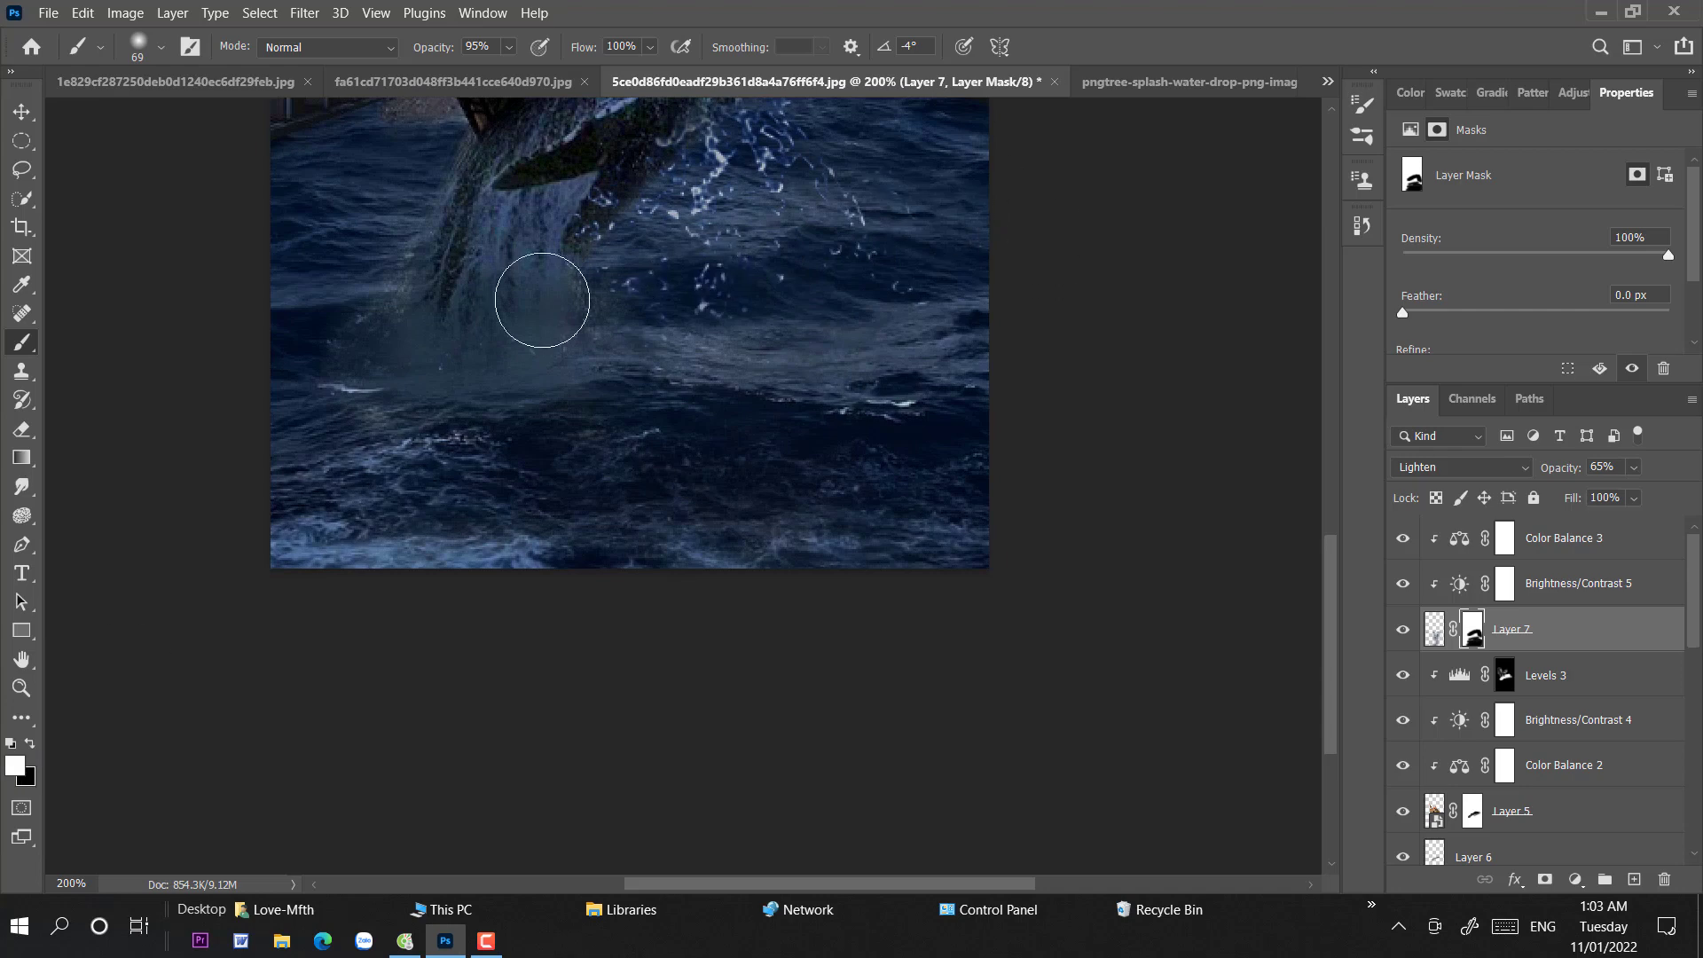
pyautogui.click(22, 112)
pyautogui.hotkey('ctrl', '-')
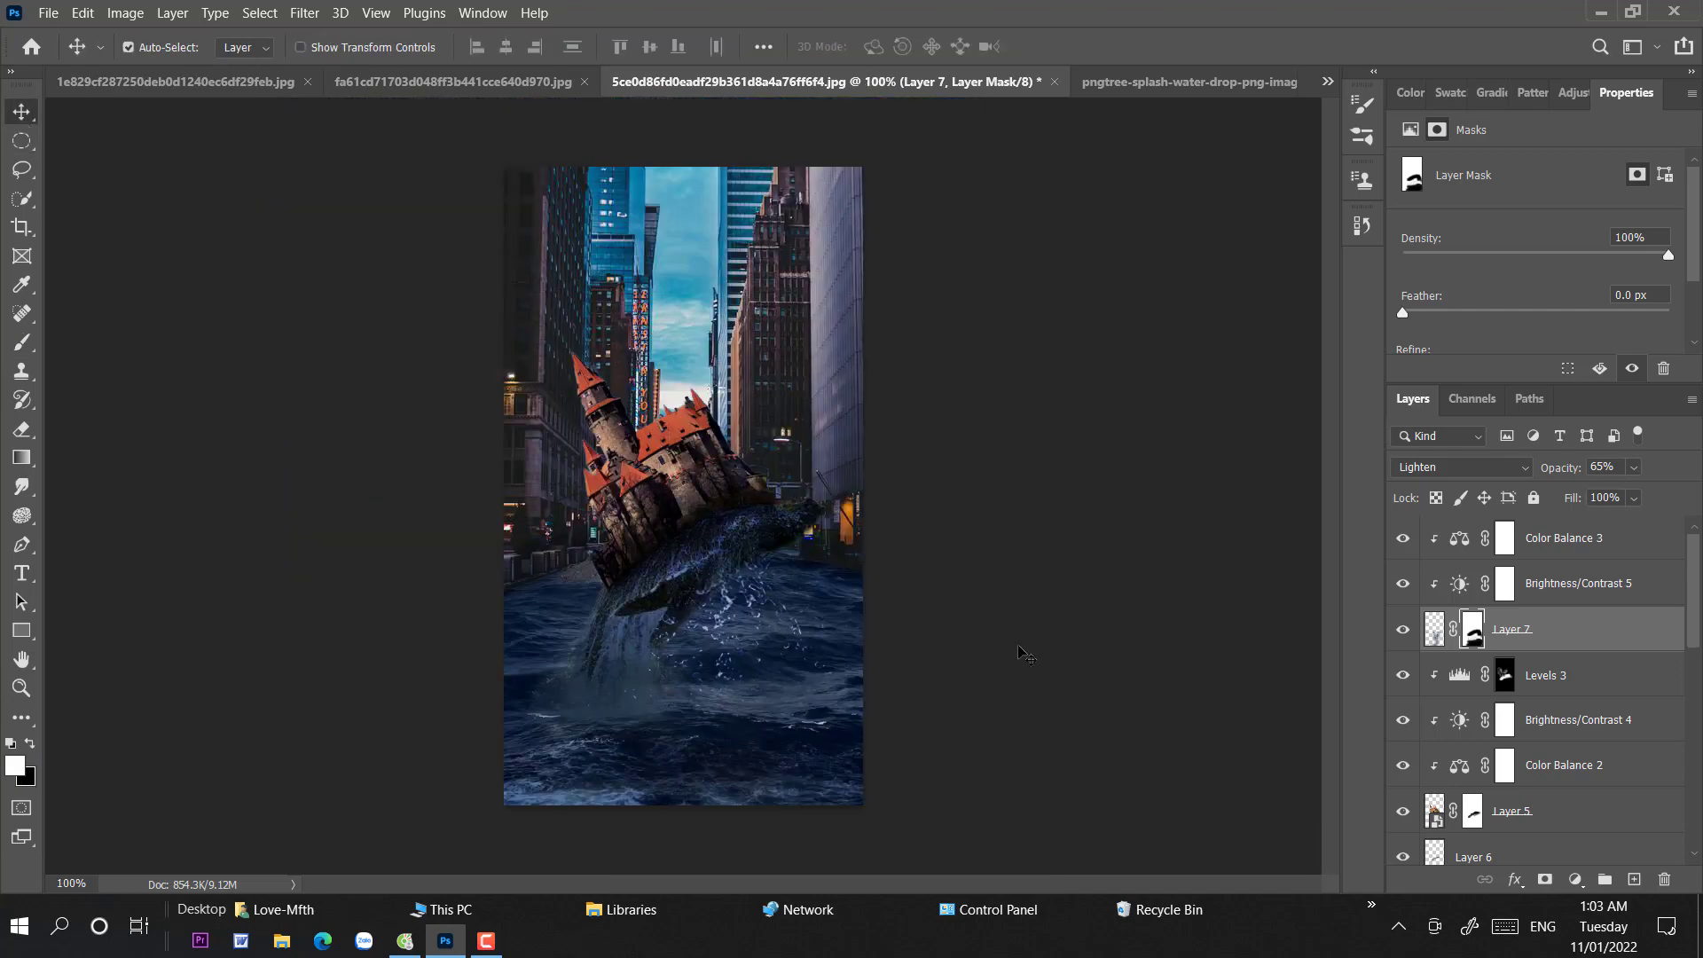
# - Stretch the Layer 7 splash horizontally to 119.92% of its width, keeping its height at 100%
pyautogui.hotkey('ctrl', 't')
pyautogui.moveTo(949, 631); pyautogui.dragTo(889, 603)
pyautogui.click(905, 626)
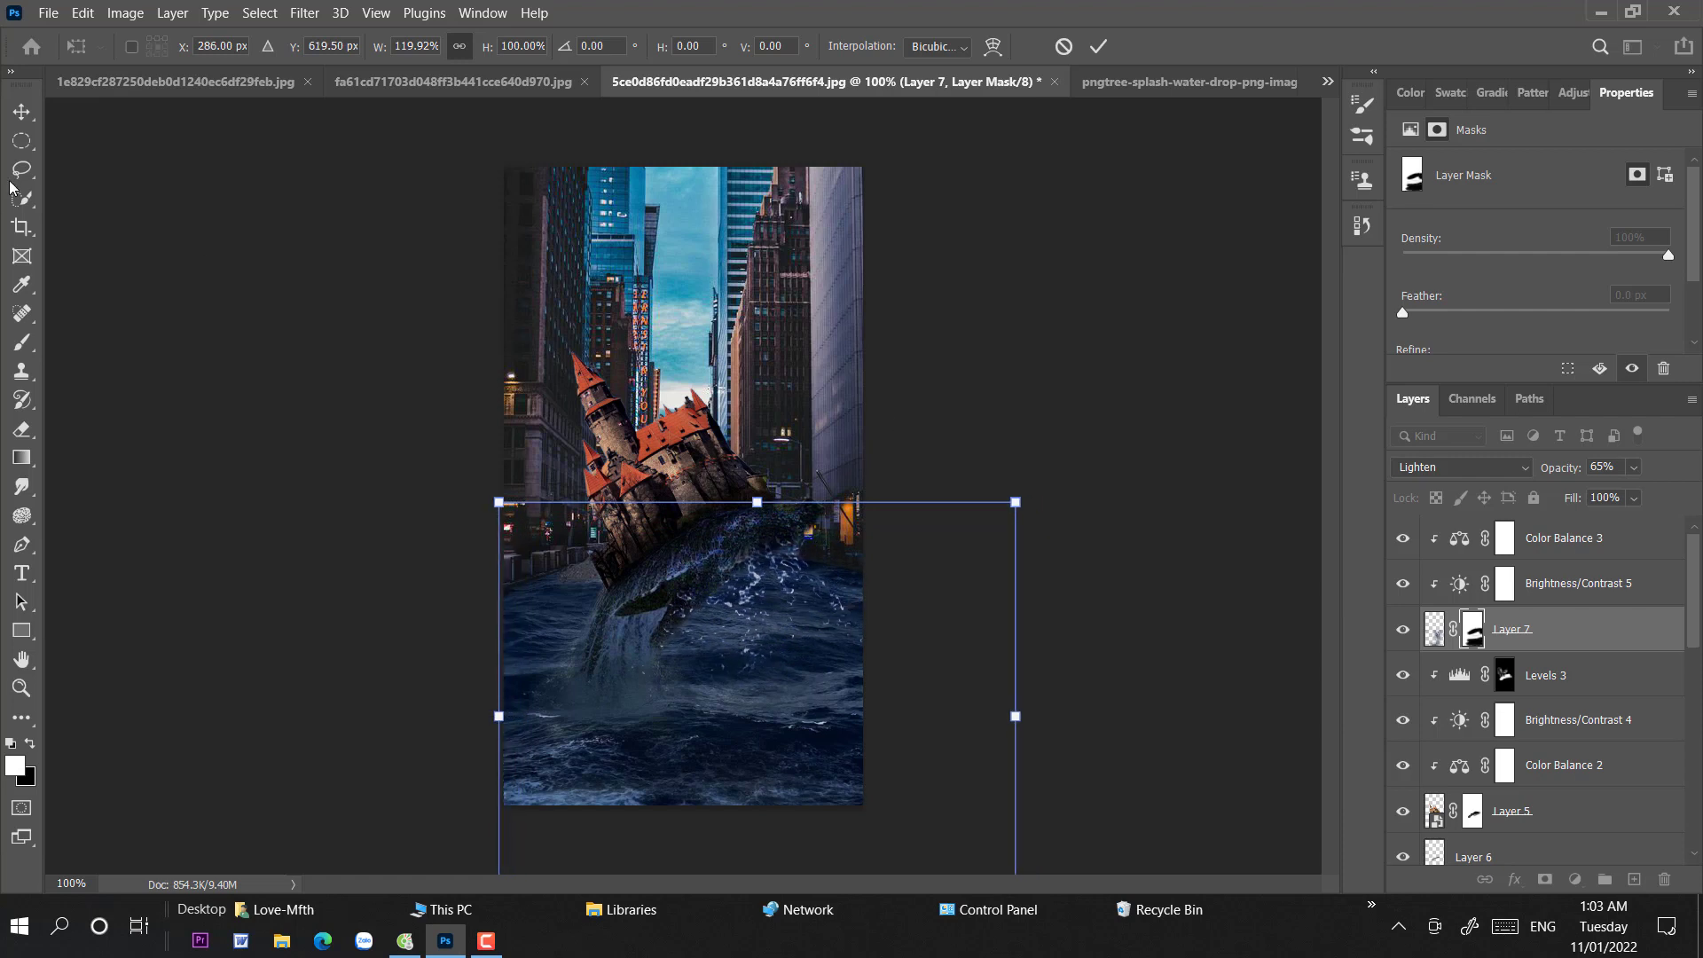
pyautogui.press('Return')
pyautogui.press('b')
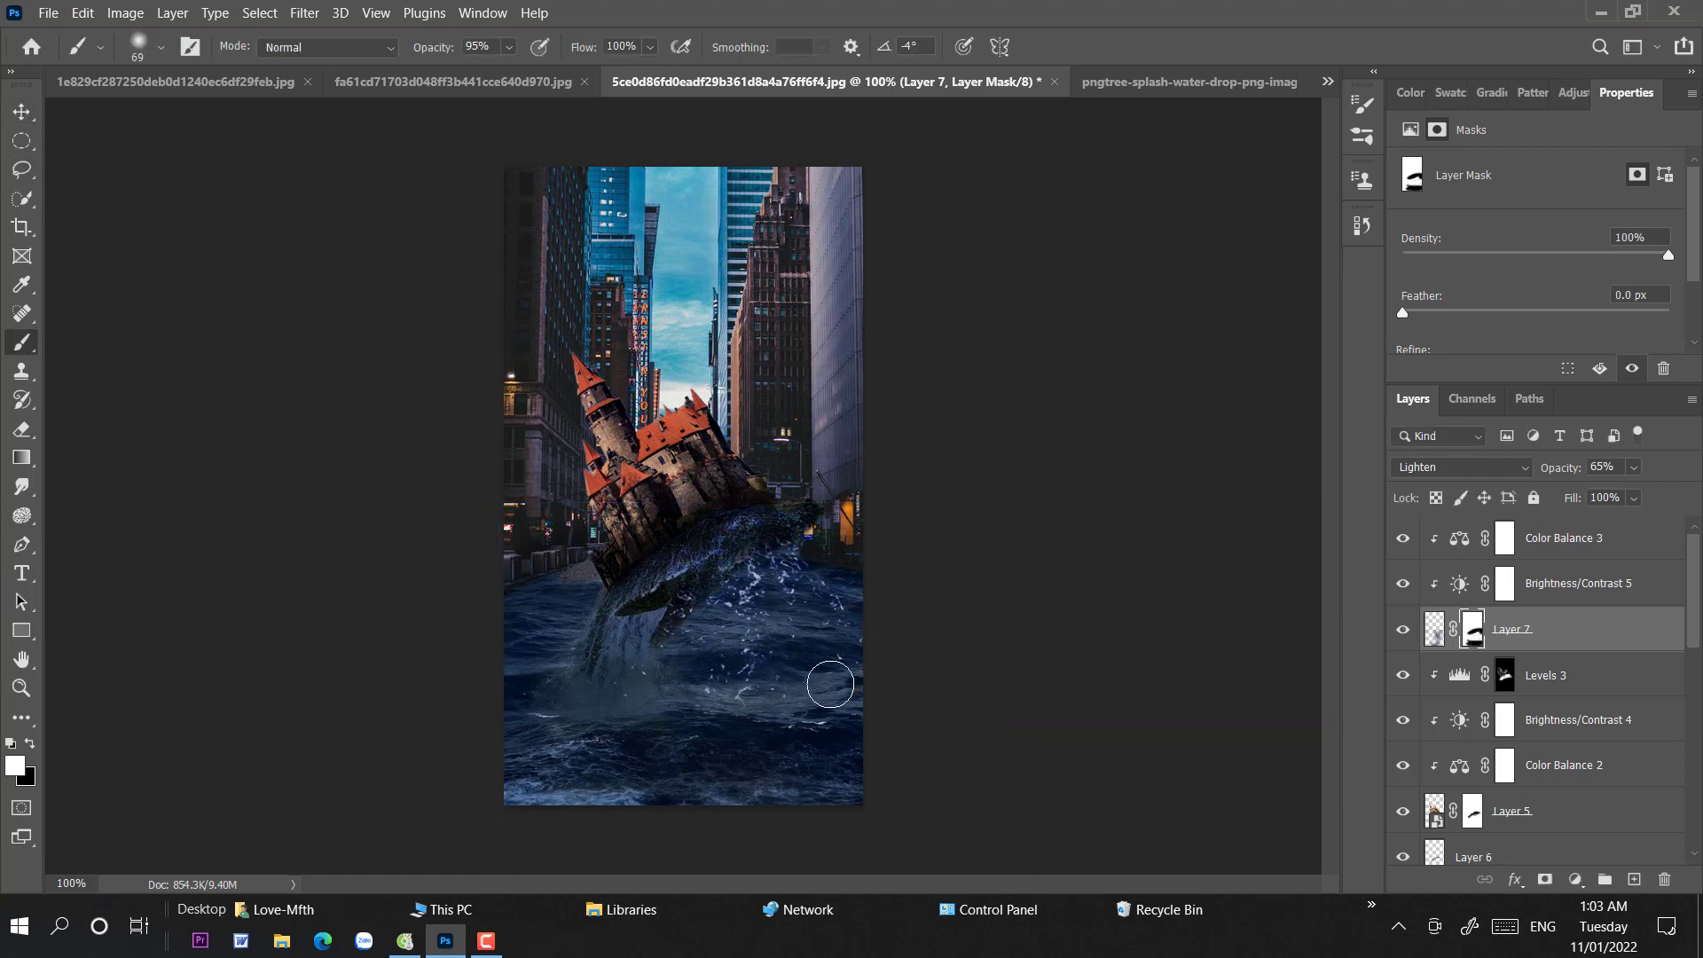
# - Lower the Layer 7 splash to 51% opacity and 78% fill
pyautogui.click(22, 112)
pyautogui.click(1634, 497)
pyautogui.moveTo(1627, 521)
pyautogui.mouseDown()
pyautogui.moveTo(1559, 524)
pyautogui.moveTo(1637, 530)
pyautogui.mouseUp()
pyautogui.click(1650, 498)
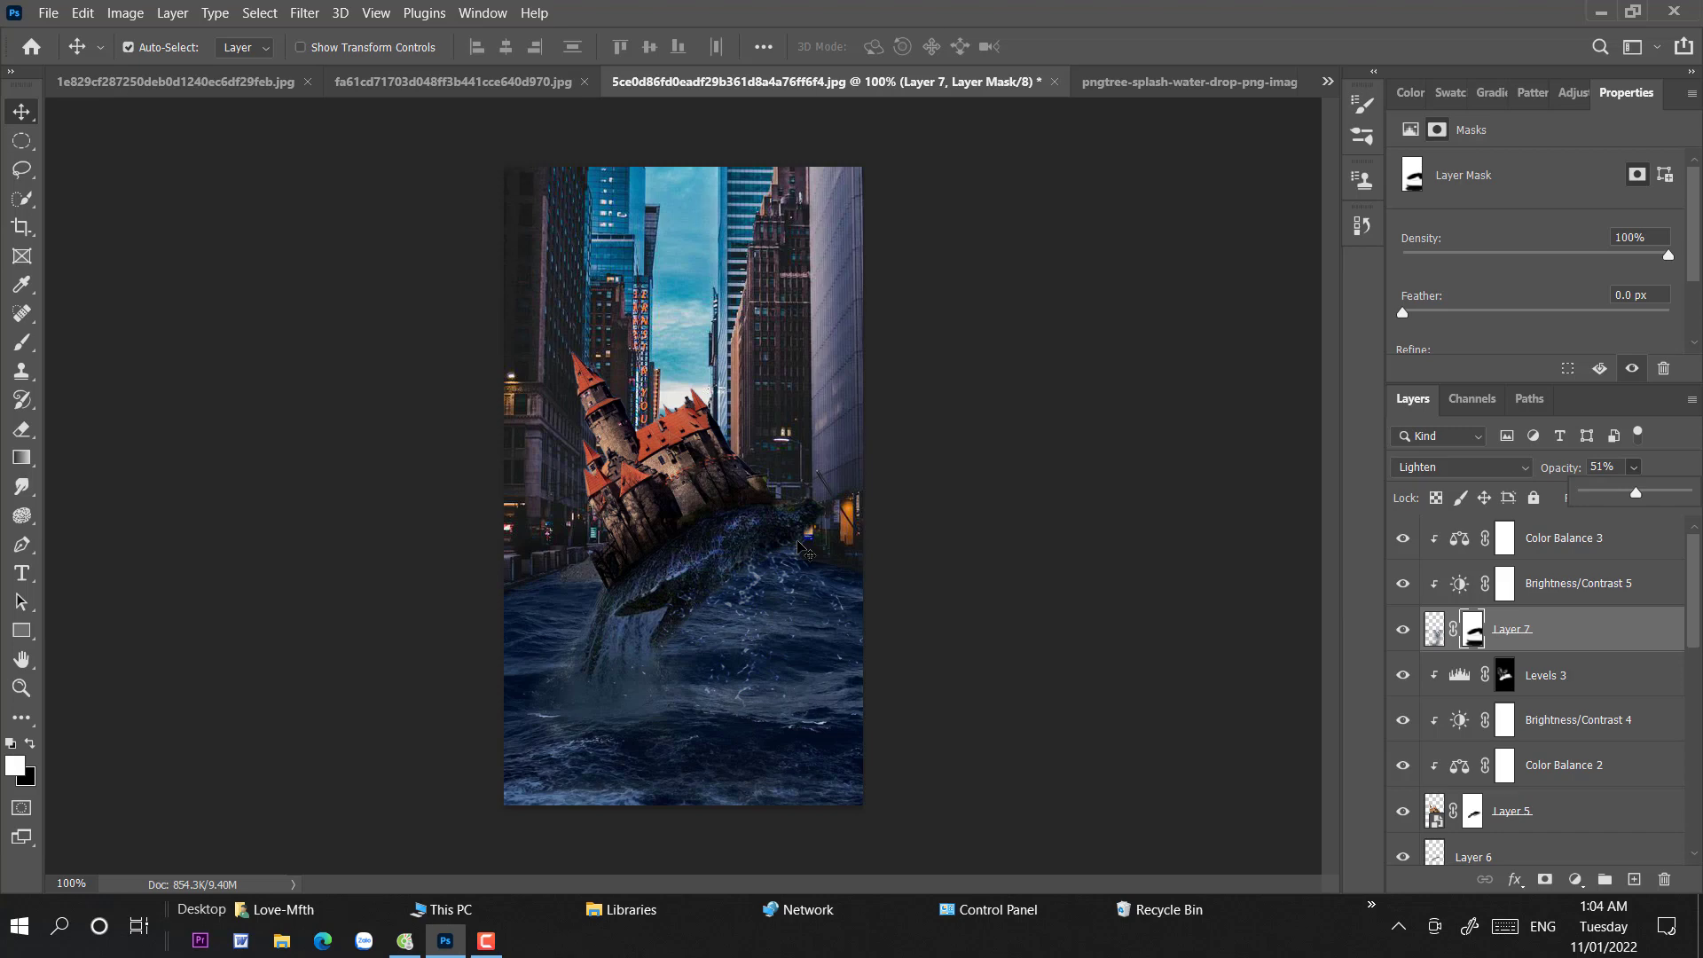
# - Shift the Layer 7 splash droplets slightly over the water beside the whale
pyautogui.hotkey('ctrl', '+')
pyautogui.press('b')
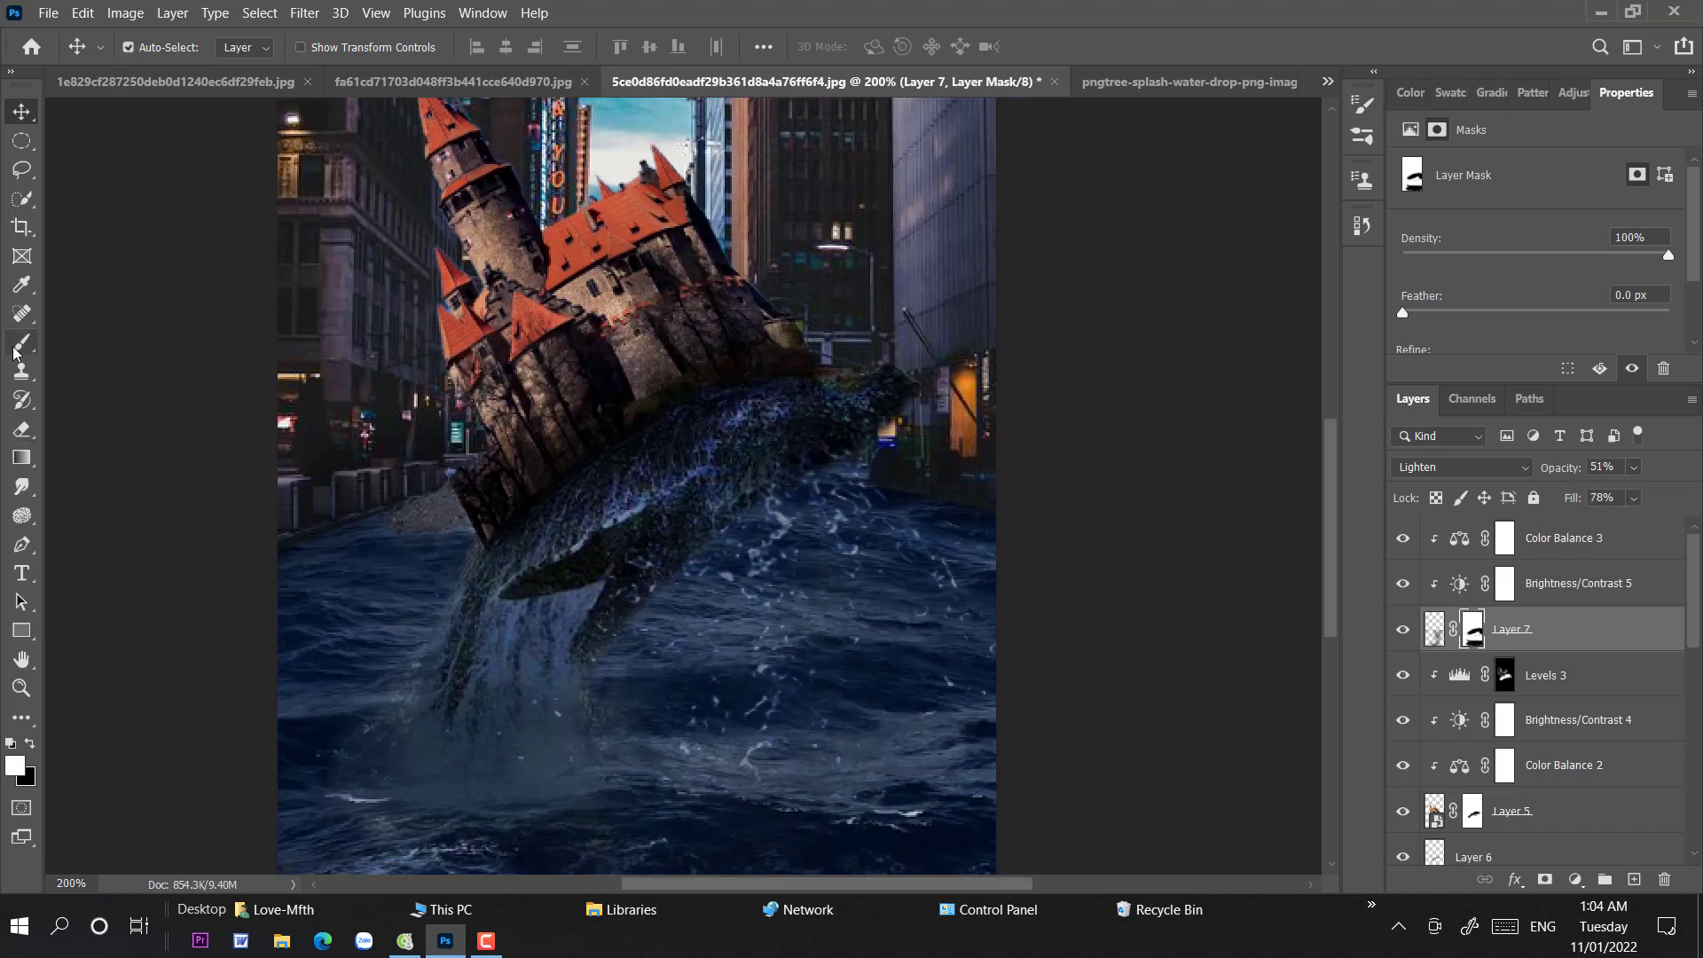
pyautogui.press('x')
pyautogui.rightClick(753, 484)
pyautogui.press('Escape')
pyautogui.press('v')
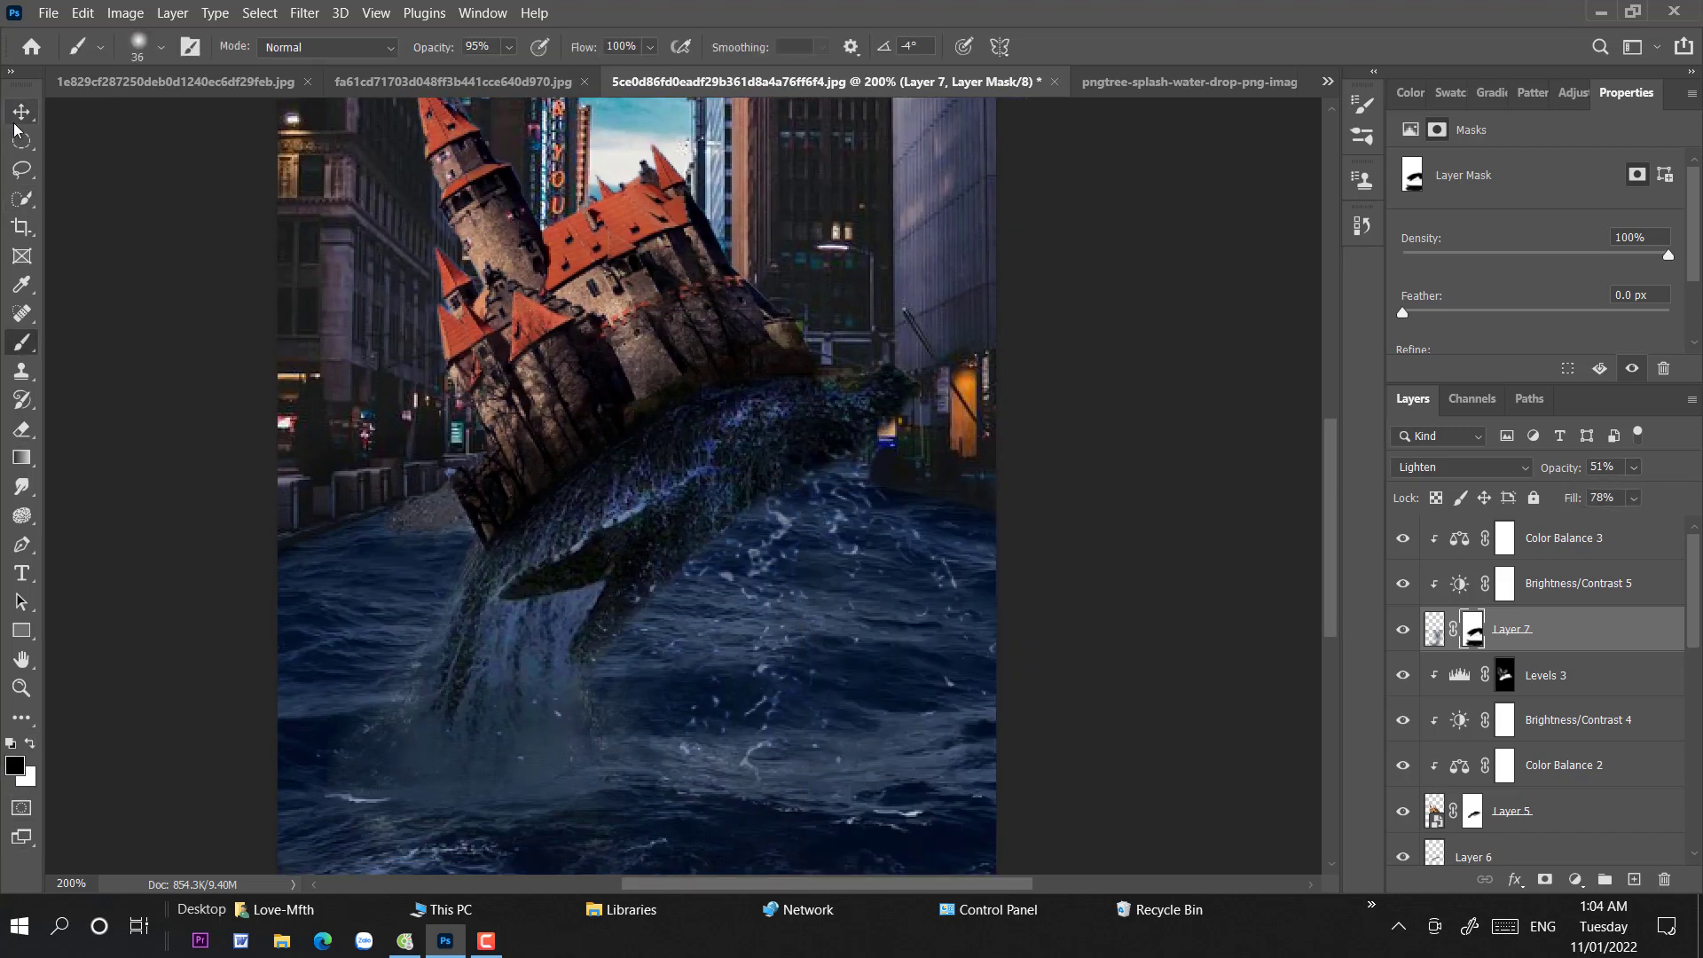
pyautogui.moveTo(891, 621); pyautogui.dragTo(900, 627)
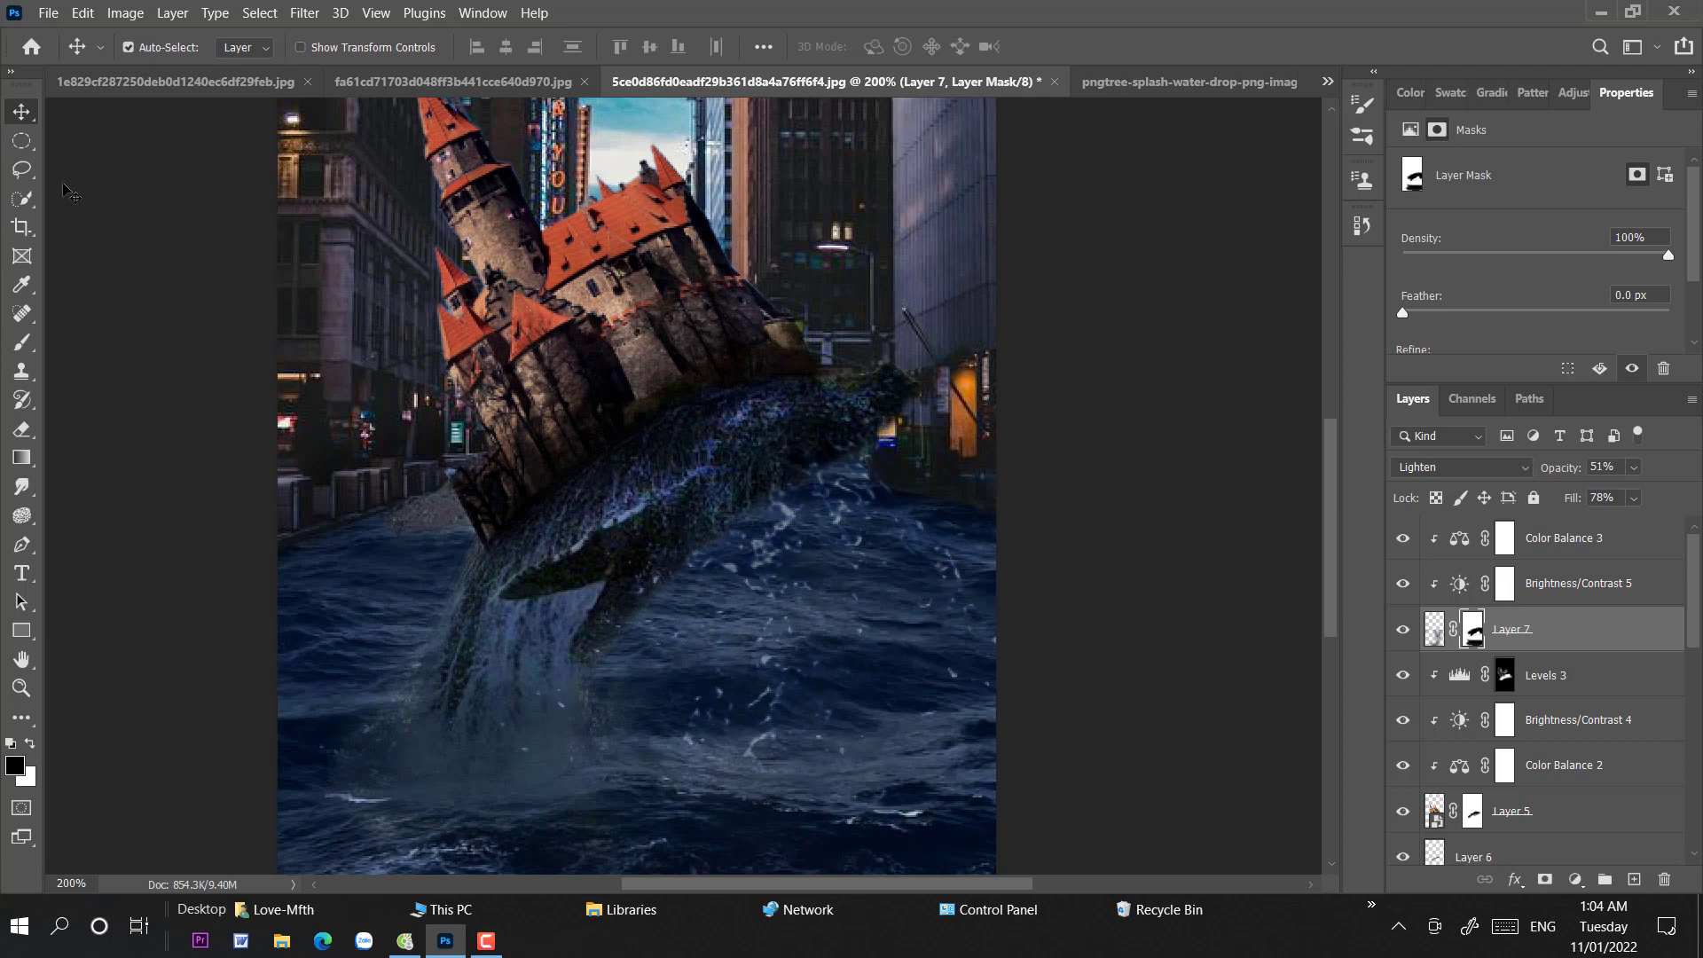
pyautogui.hotkey('ctrl', '0')
pyautogui.hotkey('ctrl', '1')
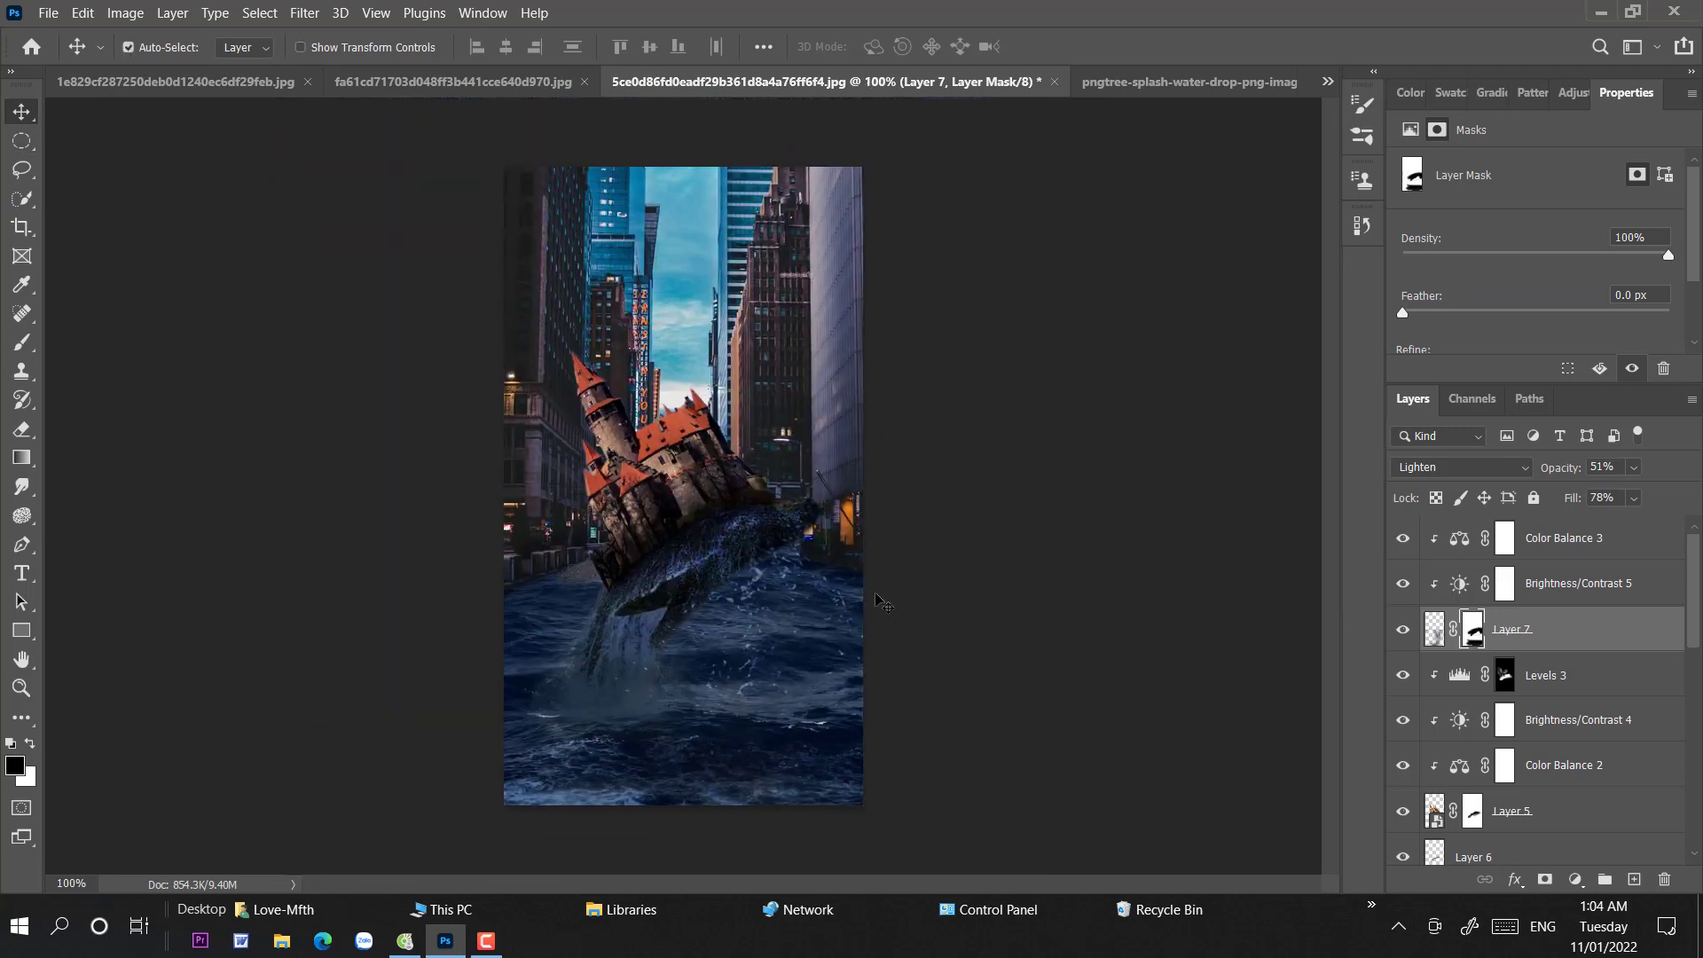
# - Paint a black shadow on Layer 3 across the water below the whale with a flattened 84 px brush at 95% opacity and 10° angle
pyautogui.click(814, 737)
pyautogui.scroll(-1, 1499, 658)
pyautogui.click(1507, 660)
pyautogui.click(23, 343)
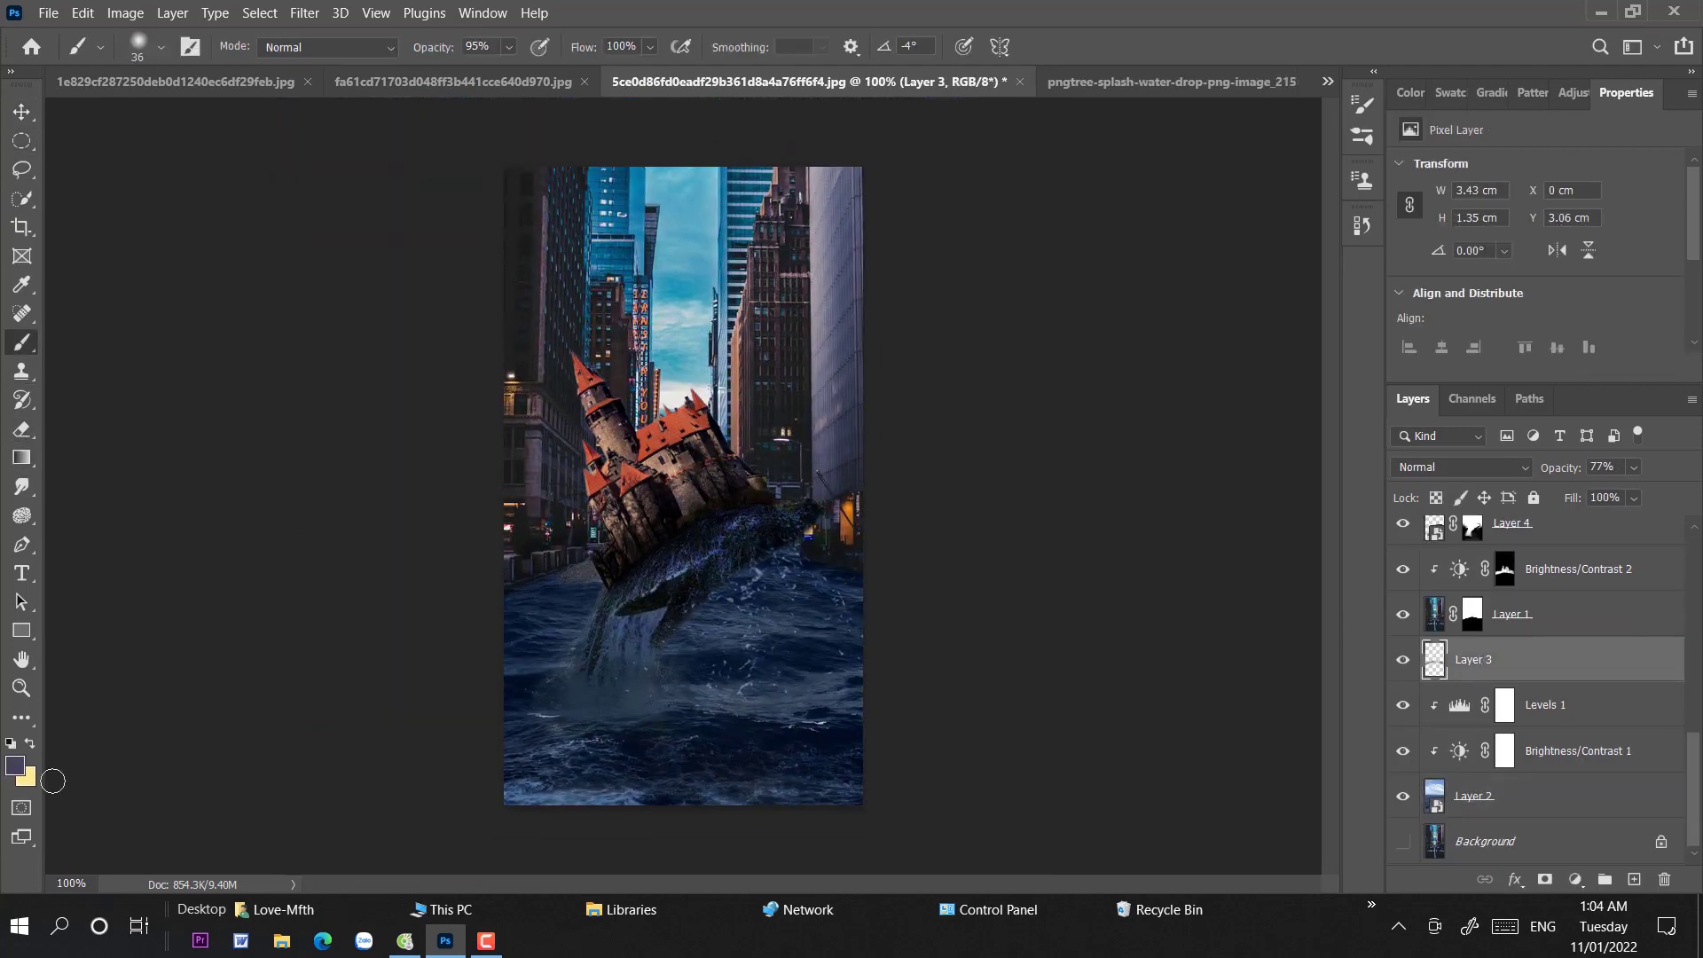
pyautogui.click(14, 764)
pyautogui.click(1115, 473)
pyautogui.press('Return')
pyautogui.rightClick(823, 486)
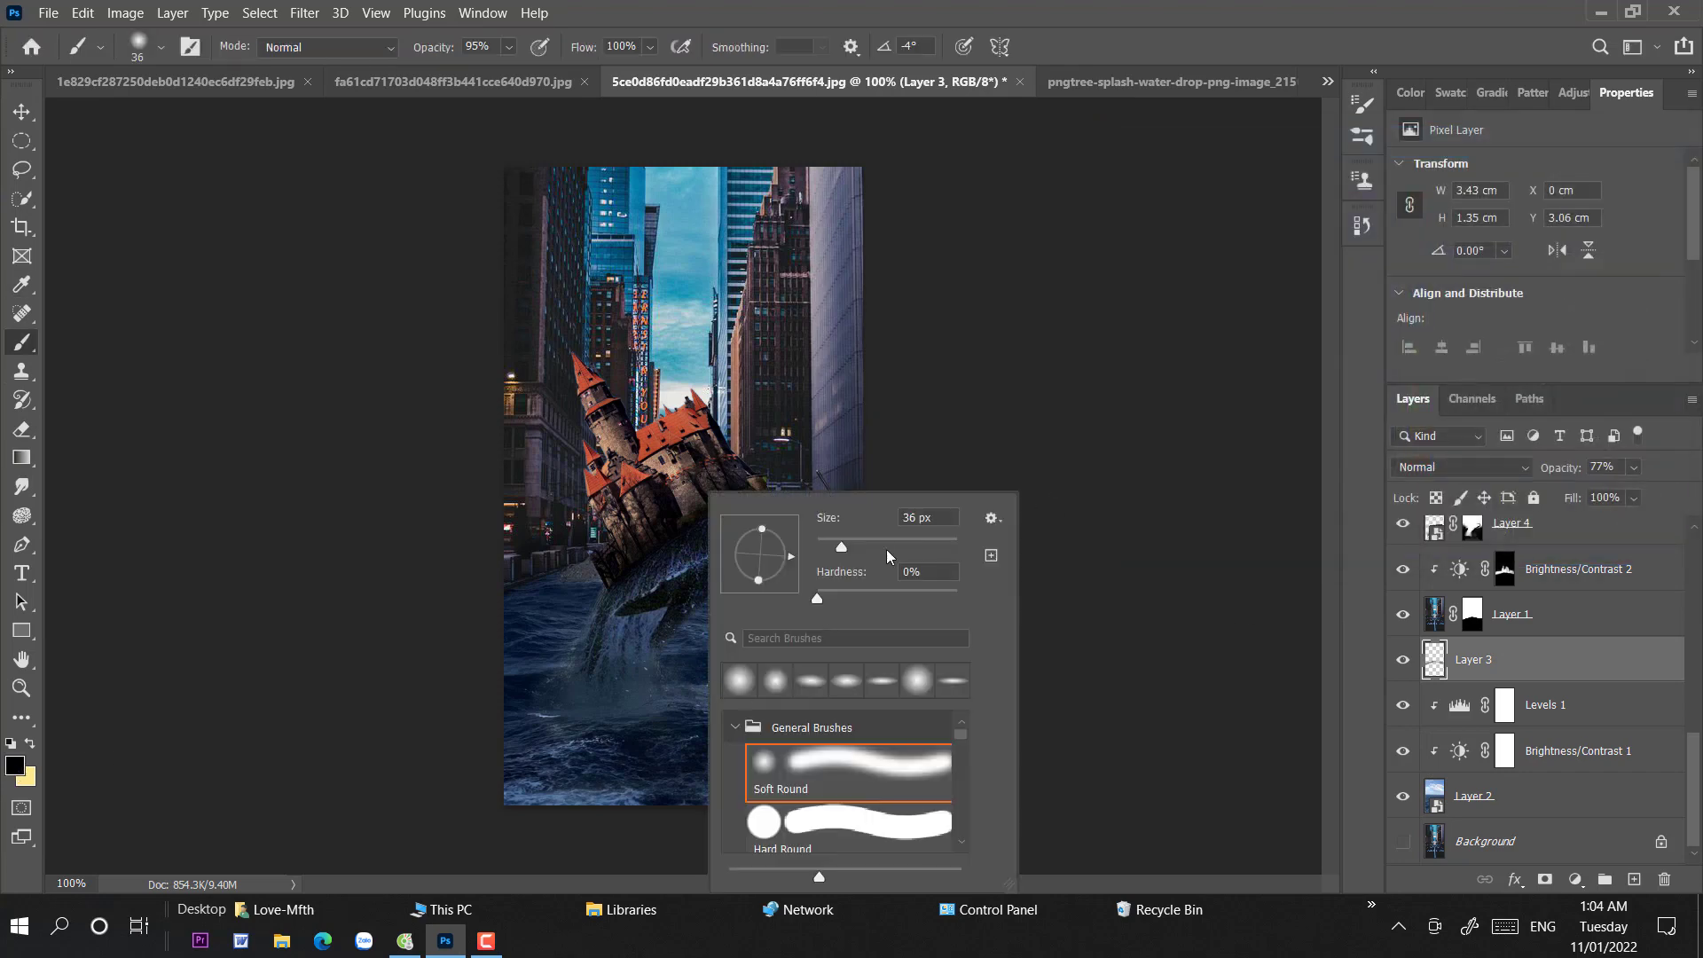
pyautogui.click(1061, 400)
pyautogui.rightClick(817, 684)
pyautogui.moveTo(760, 544); pyautogui.dragTo(813, 549)
pyautogui.moveTo(669, 668)
pyautogui.mouseDown()
pyautogui.moveTo(723, 683)
pyautogui.moveTo(794, 654)
pyautogui.moveTo(834, 679)
pyautogui.mouseUp()
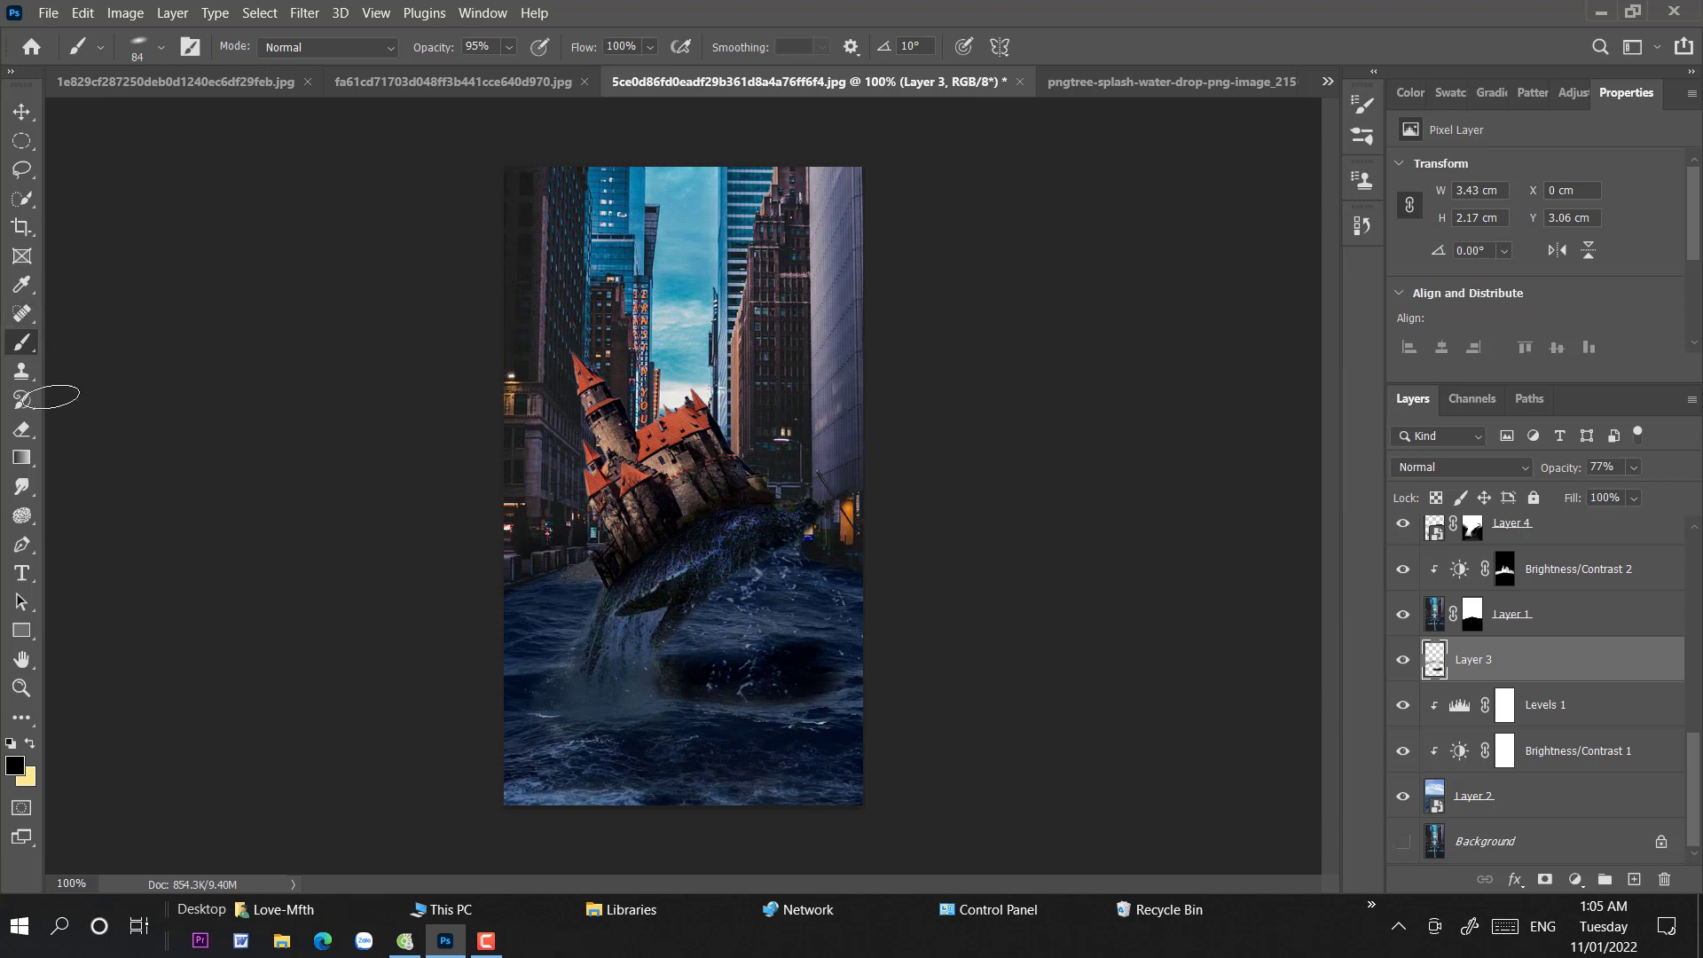
# - Soften the painted shadow on Layer 3 with a 130 px eraser at 39% opacity
pyautogui.click(23, 431)
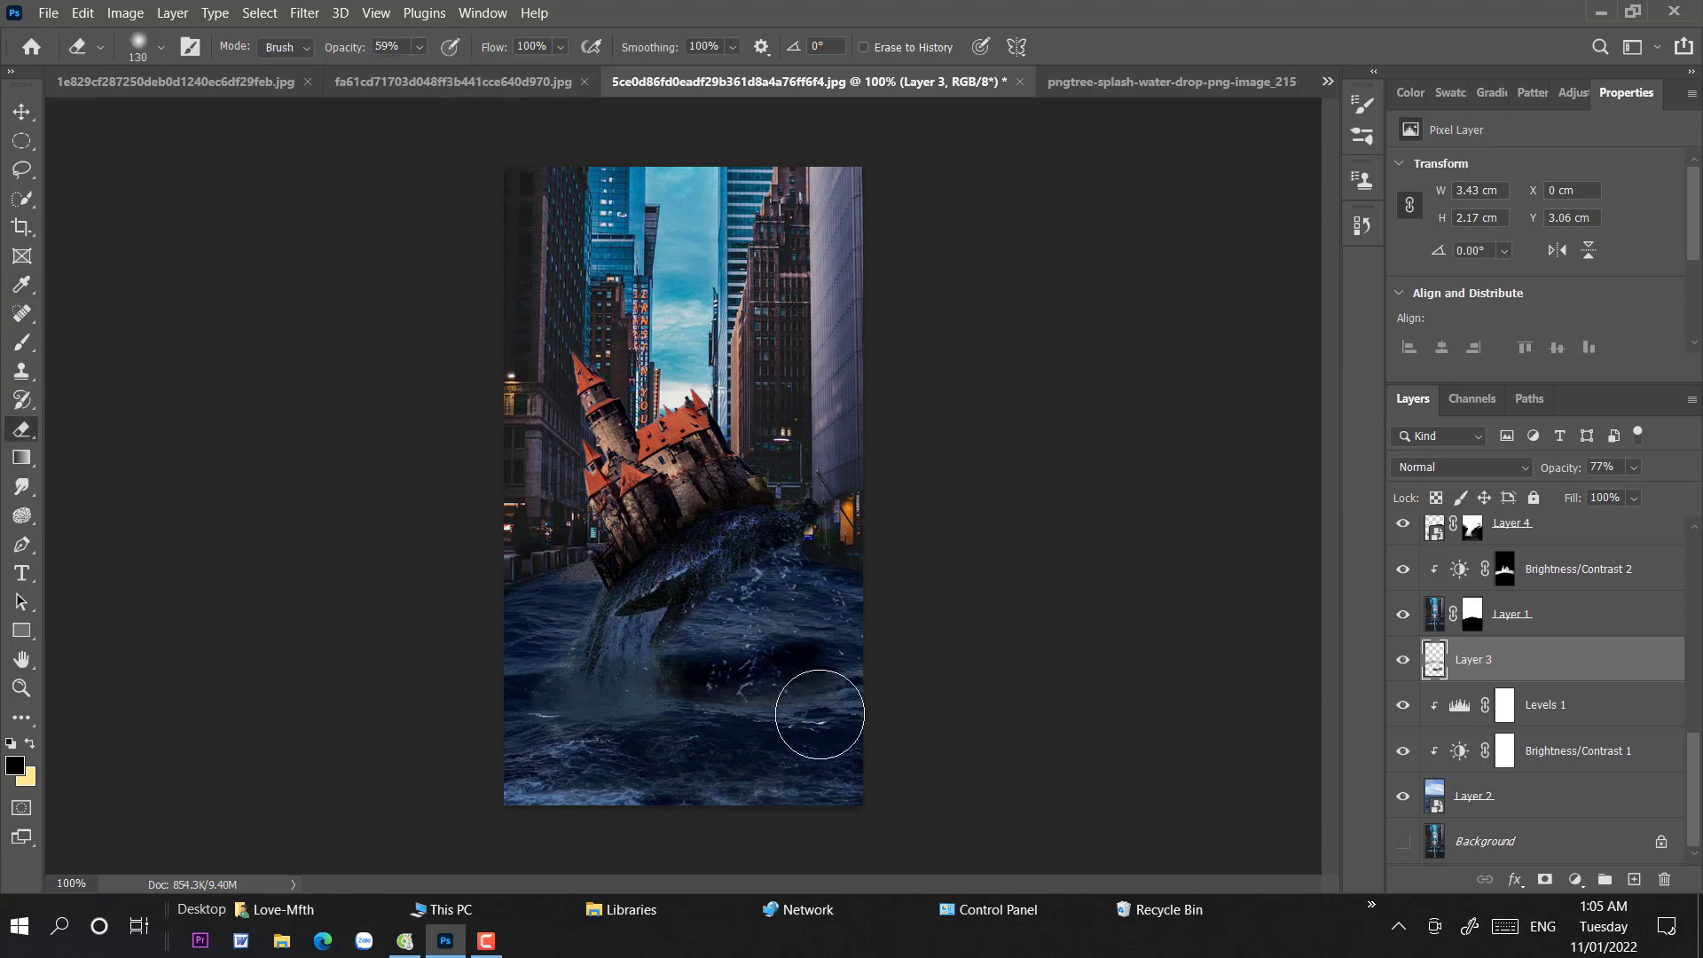
pyautogui.click(418, 47)
pyautogui.click(415, 75)
pyautogui.moveTo(834, 676); pyautogui.dragTo(709, 681)
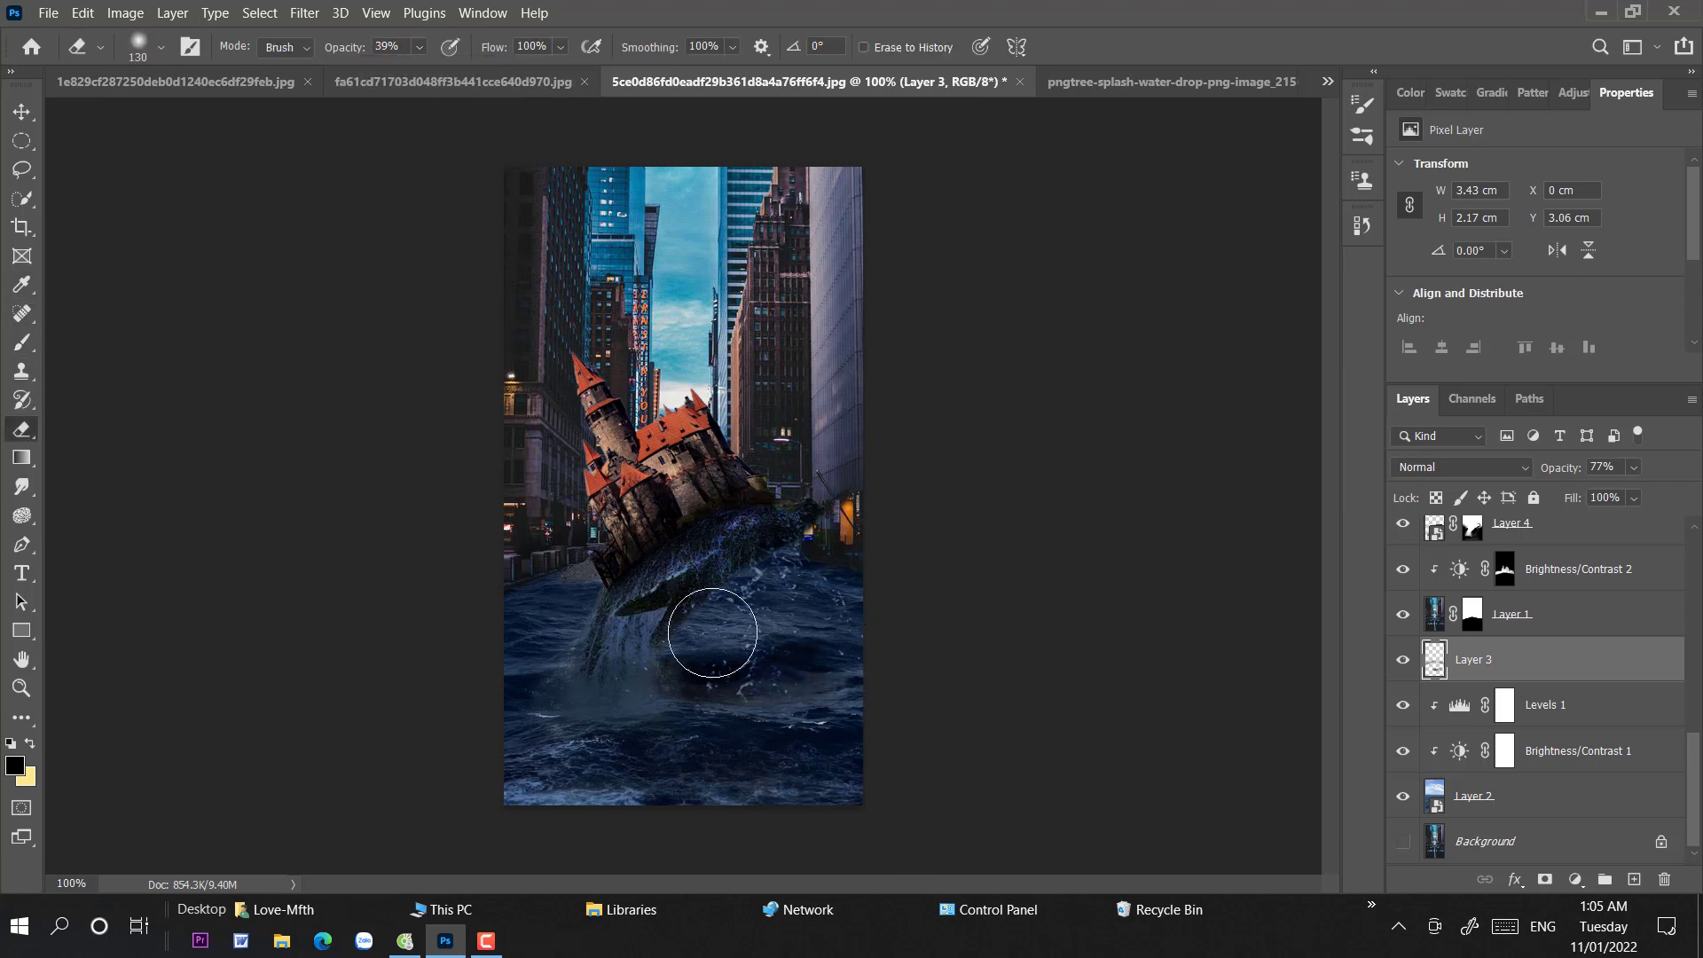
# - Build the shadow back up on Layer 3 with faint black strokes from the 84 px brush at 12% opacity
pyautogui.click(22, 343)
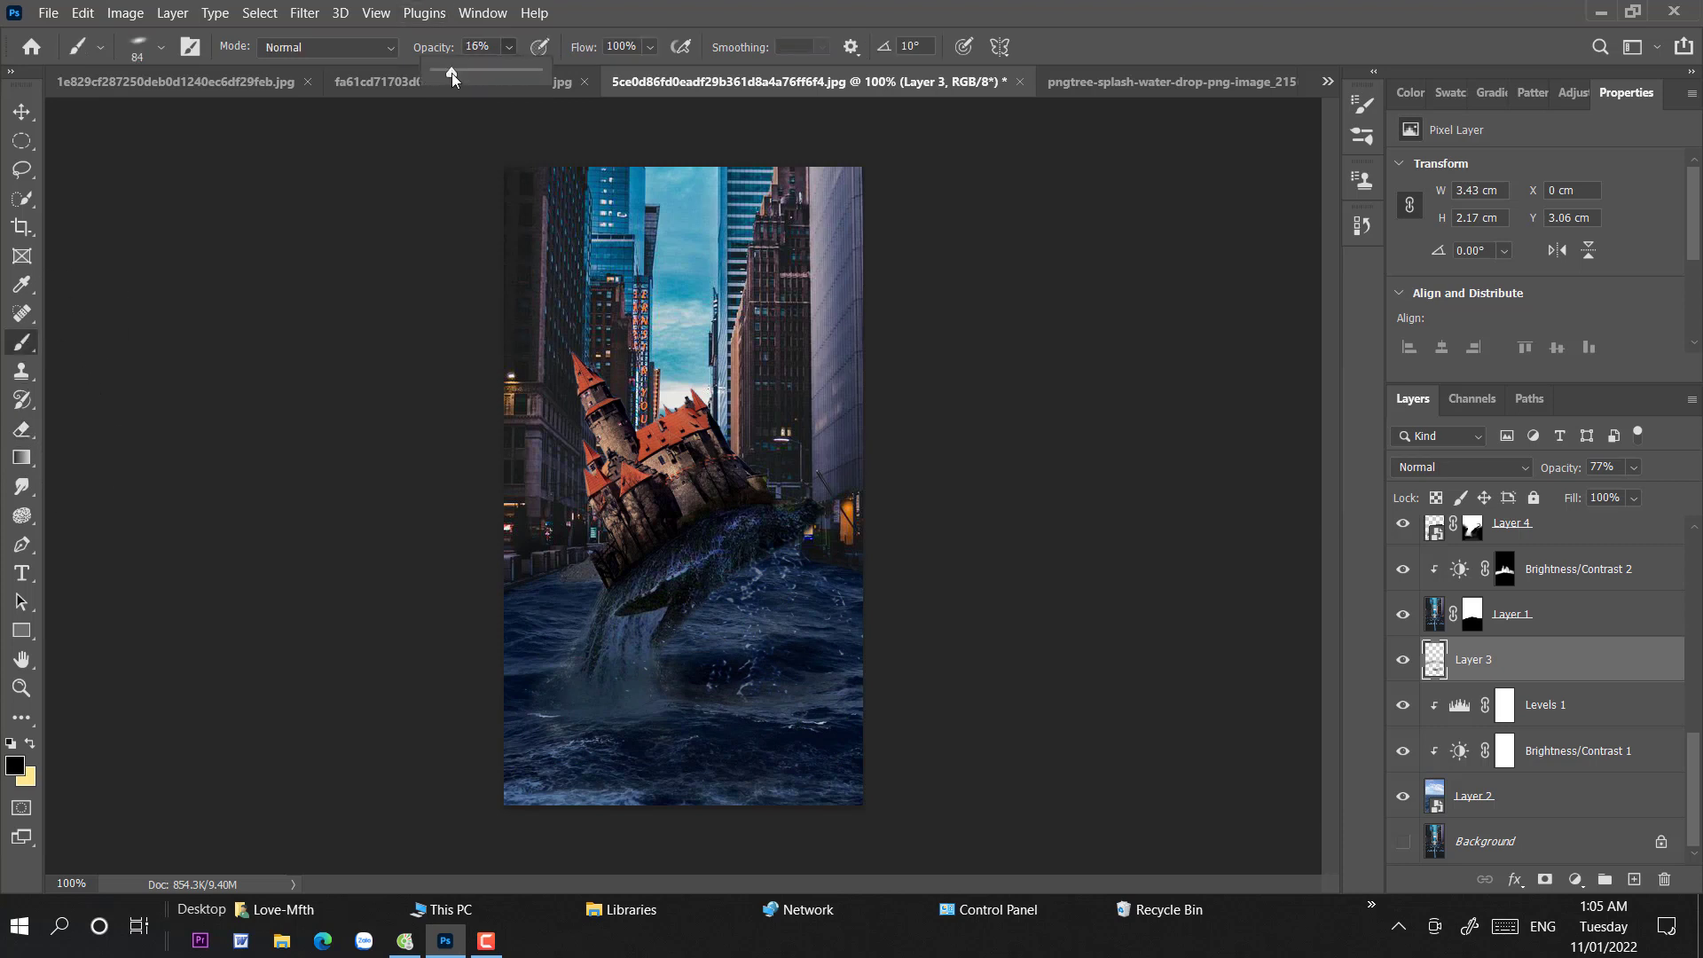
pyautogui.moveTo(889, 667)
pyautogui.mouseDown()
pyautogui.moveTo(829, 694)
pyautogui.moveTo(603, 691)
pyautogui.moveTo(814, 691)
pyautogui.mouseUp()
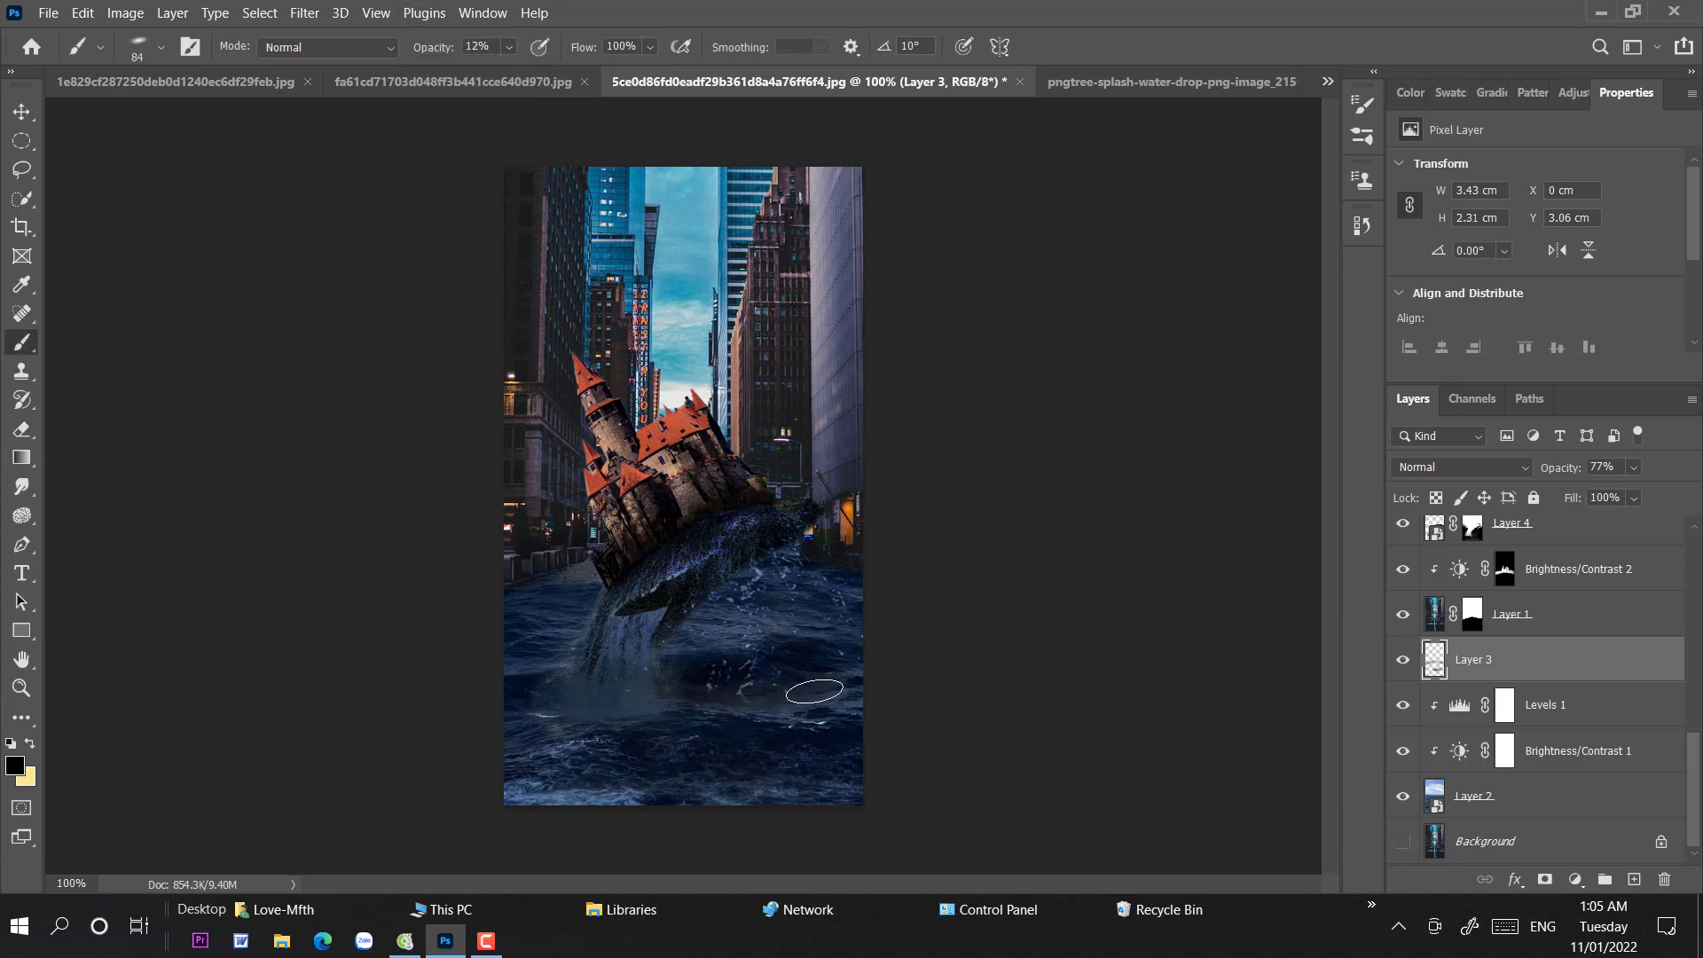
pyautogui.moveTo(680, 700)
pyautogui.mouseDown()
pyautogui.moveTo(839, 678)
pyautogui.moveTo(642, 675)
pyautogui.moveTo(1005, 695)
pyautogui.mouseUp()
pyautogui.click(22, 430)
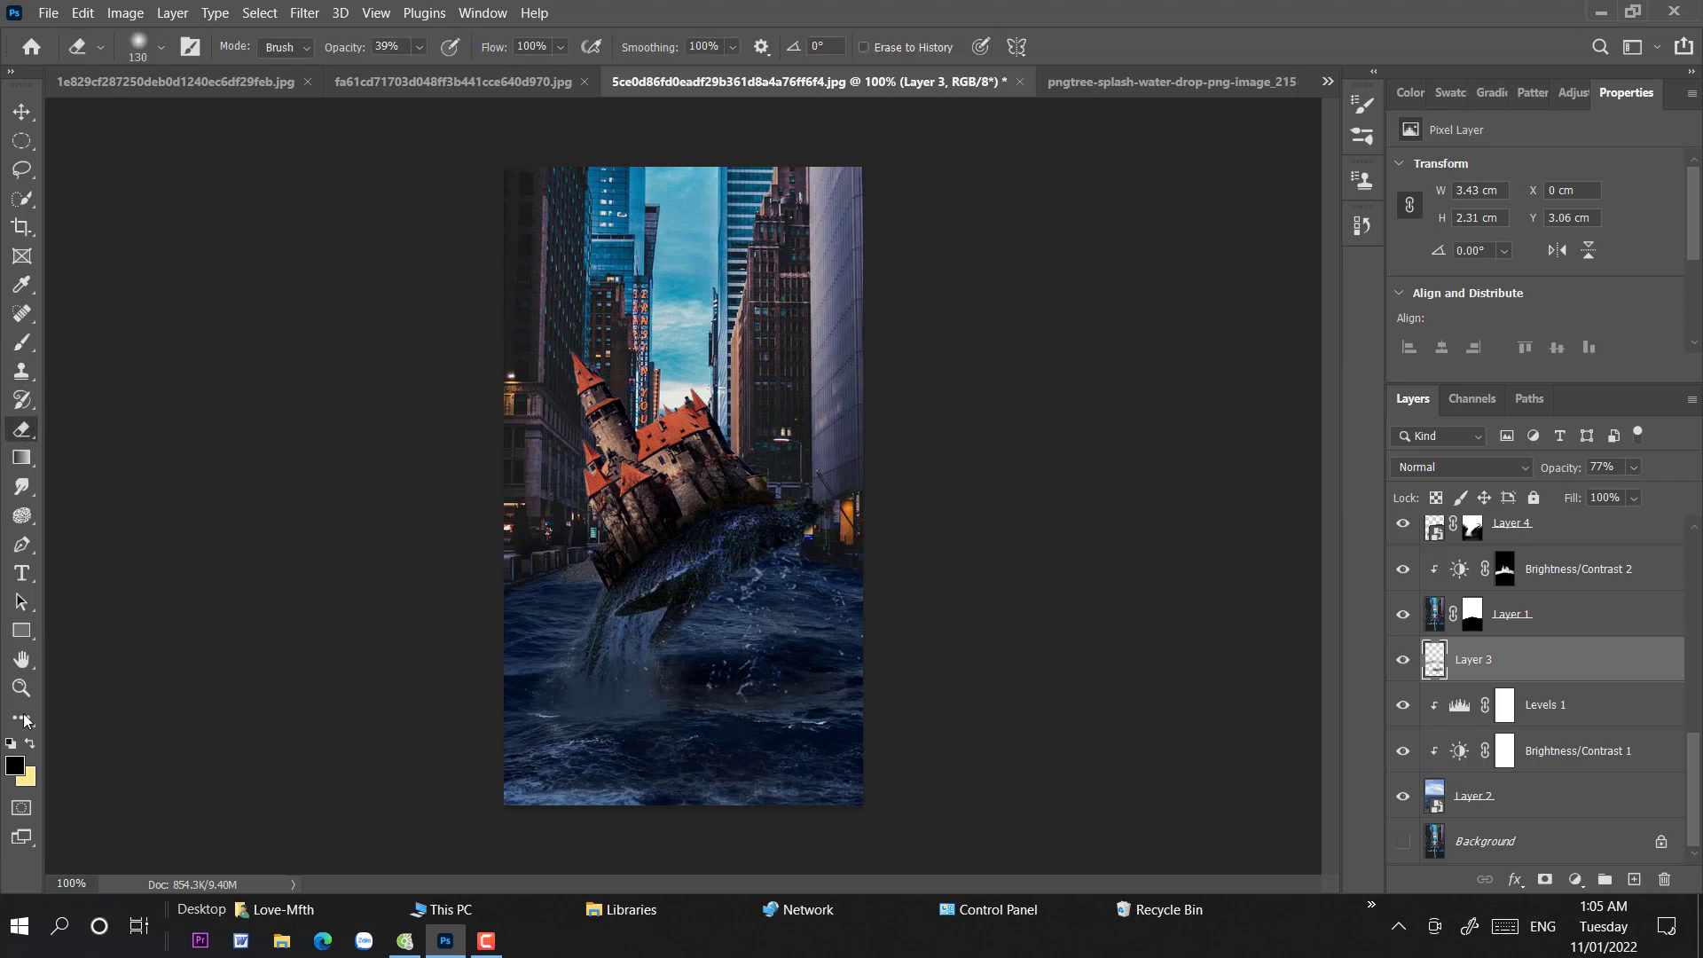
pyautogui.click(20, 112)
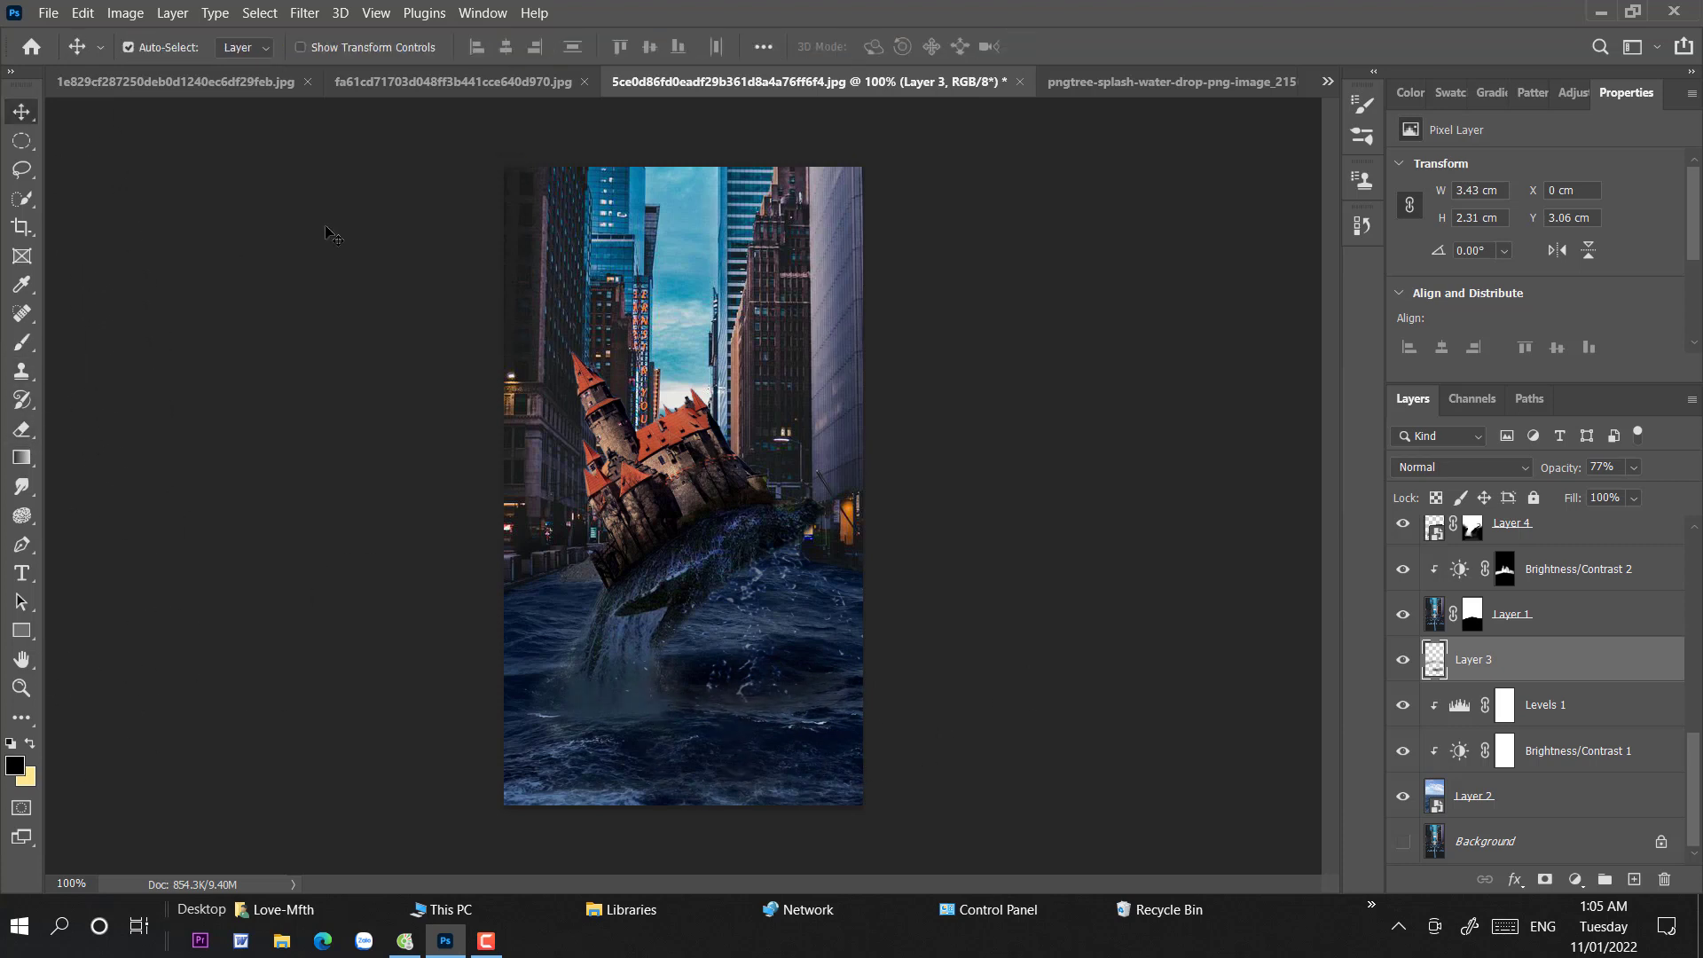
# - Darken the water around the base of the whale's falling water on Layer 3, painting with color 000000 at 30% brush opacity
pyautogui.click(23, 342)
pyautogui.hotkey('ctrl', '+')
pyautogui.hotkey('ctrl', '+')
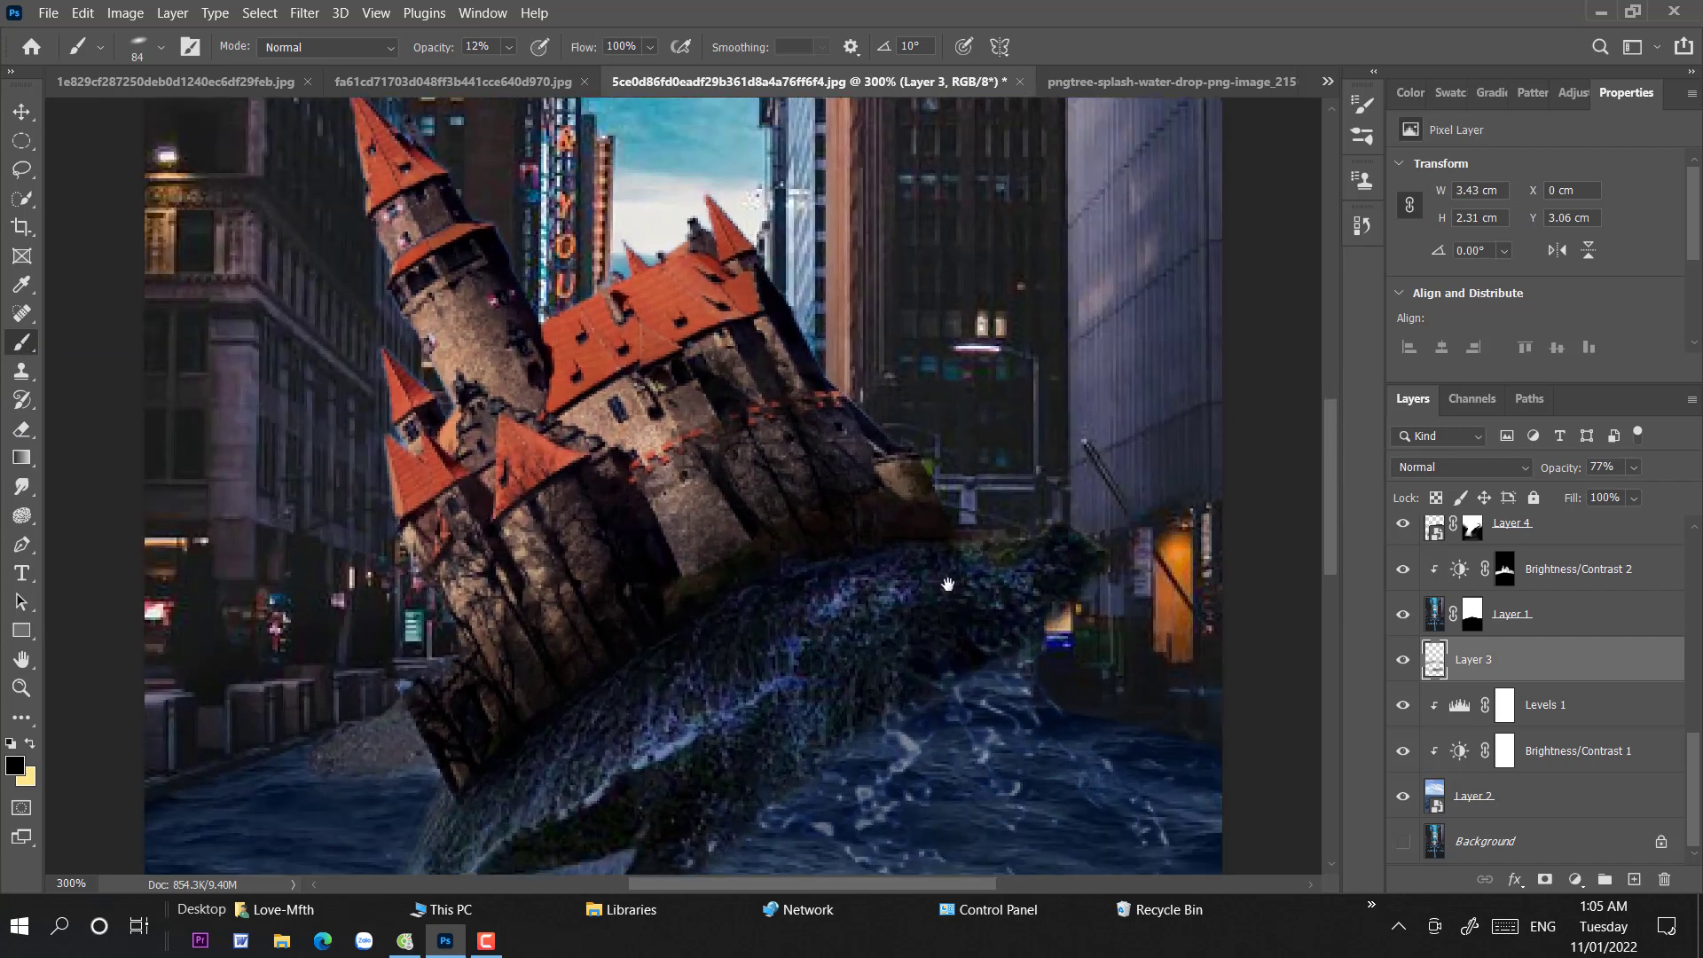
pyautogui.scroll(-5, 947, 584)
pyautogui.click(509, 47)
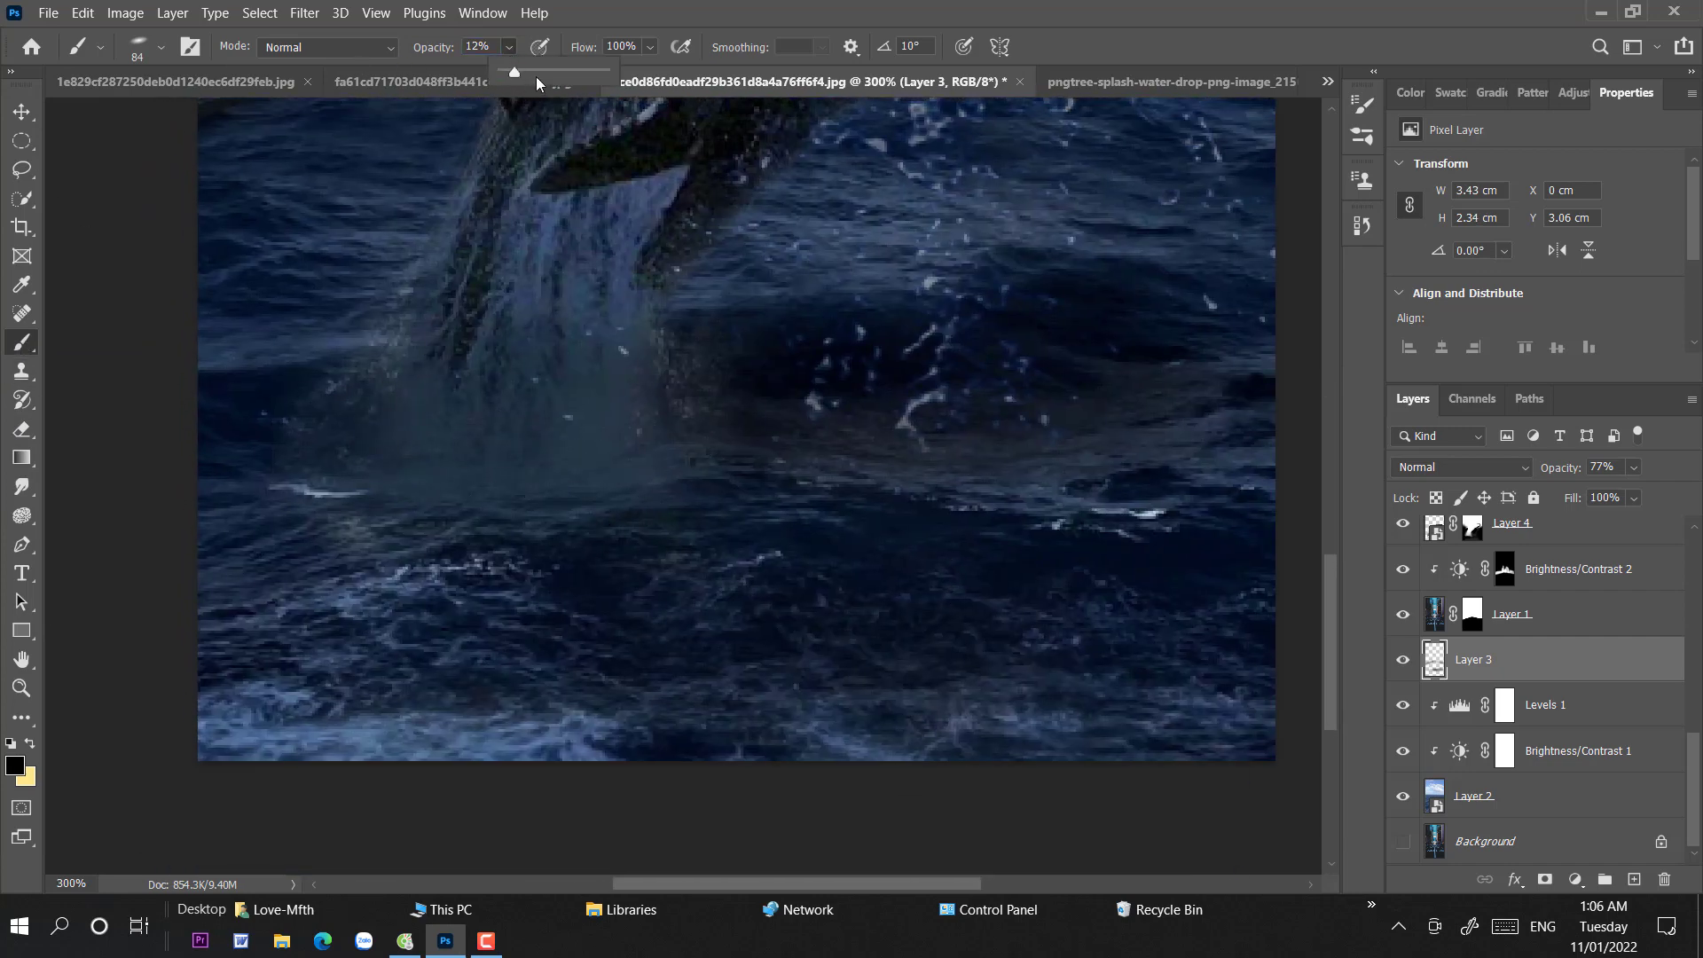
pyautogui.moveTo(536, 84); pyautogui.dragTo(537, 83)
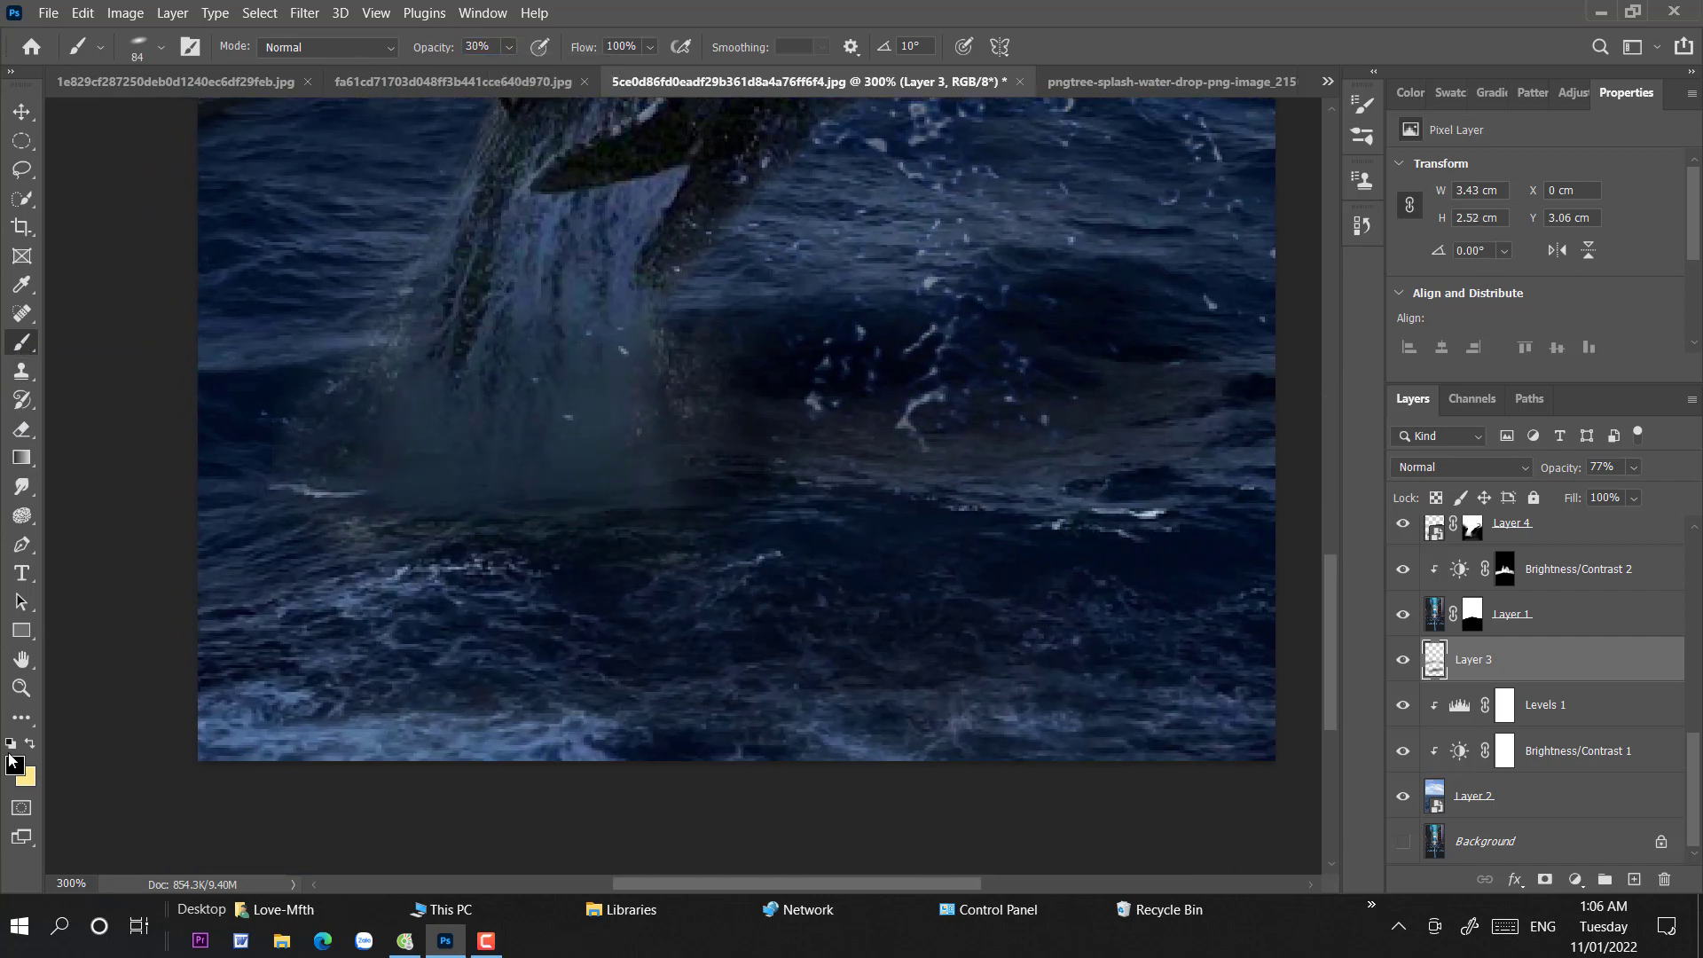
pyautogui.click(14, 763)
pyautogui.write('000000')
pyautogui.press('Return')
pyautogui.moveTo(392, 479)
pyautogui.mouseDown()
pyautogui.moveTo(413, 501)
pyautogui.moveTo(900, 446)
pyautogui.moveTo(876, 405)
pyautogui.moveTo(362, 447)
pyautogui.mouseUp()
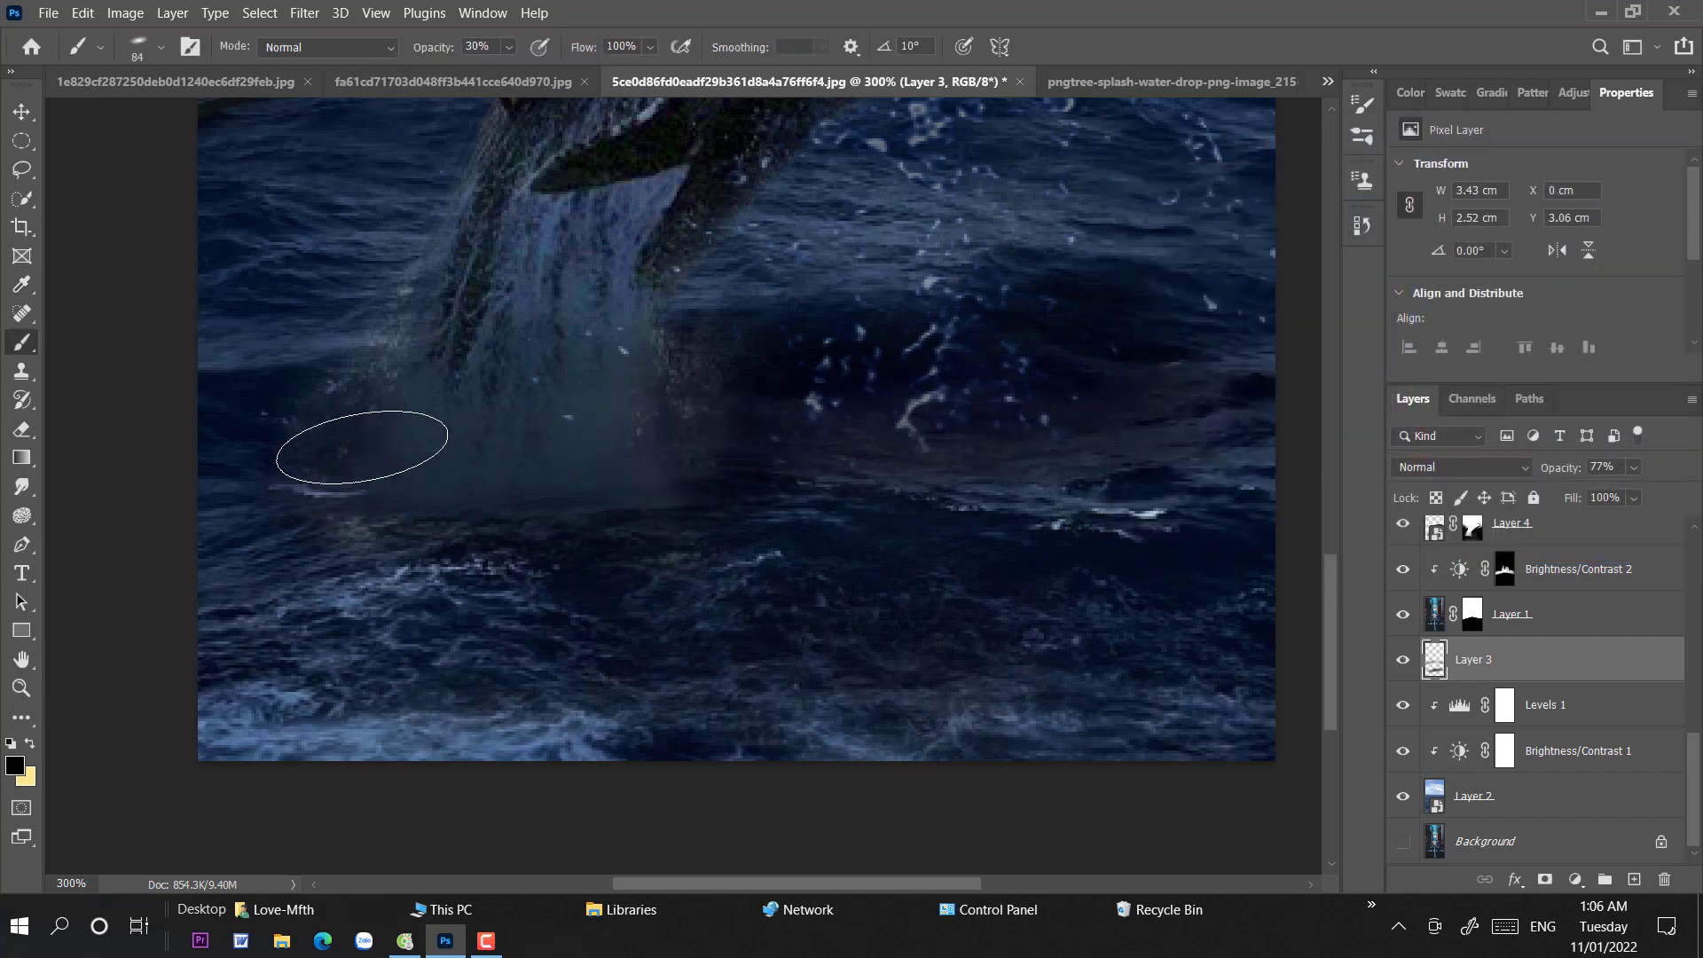
pyautogui.press('v')
pyautogui.hotkey('ctrl', '1')
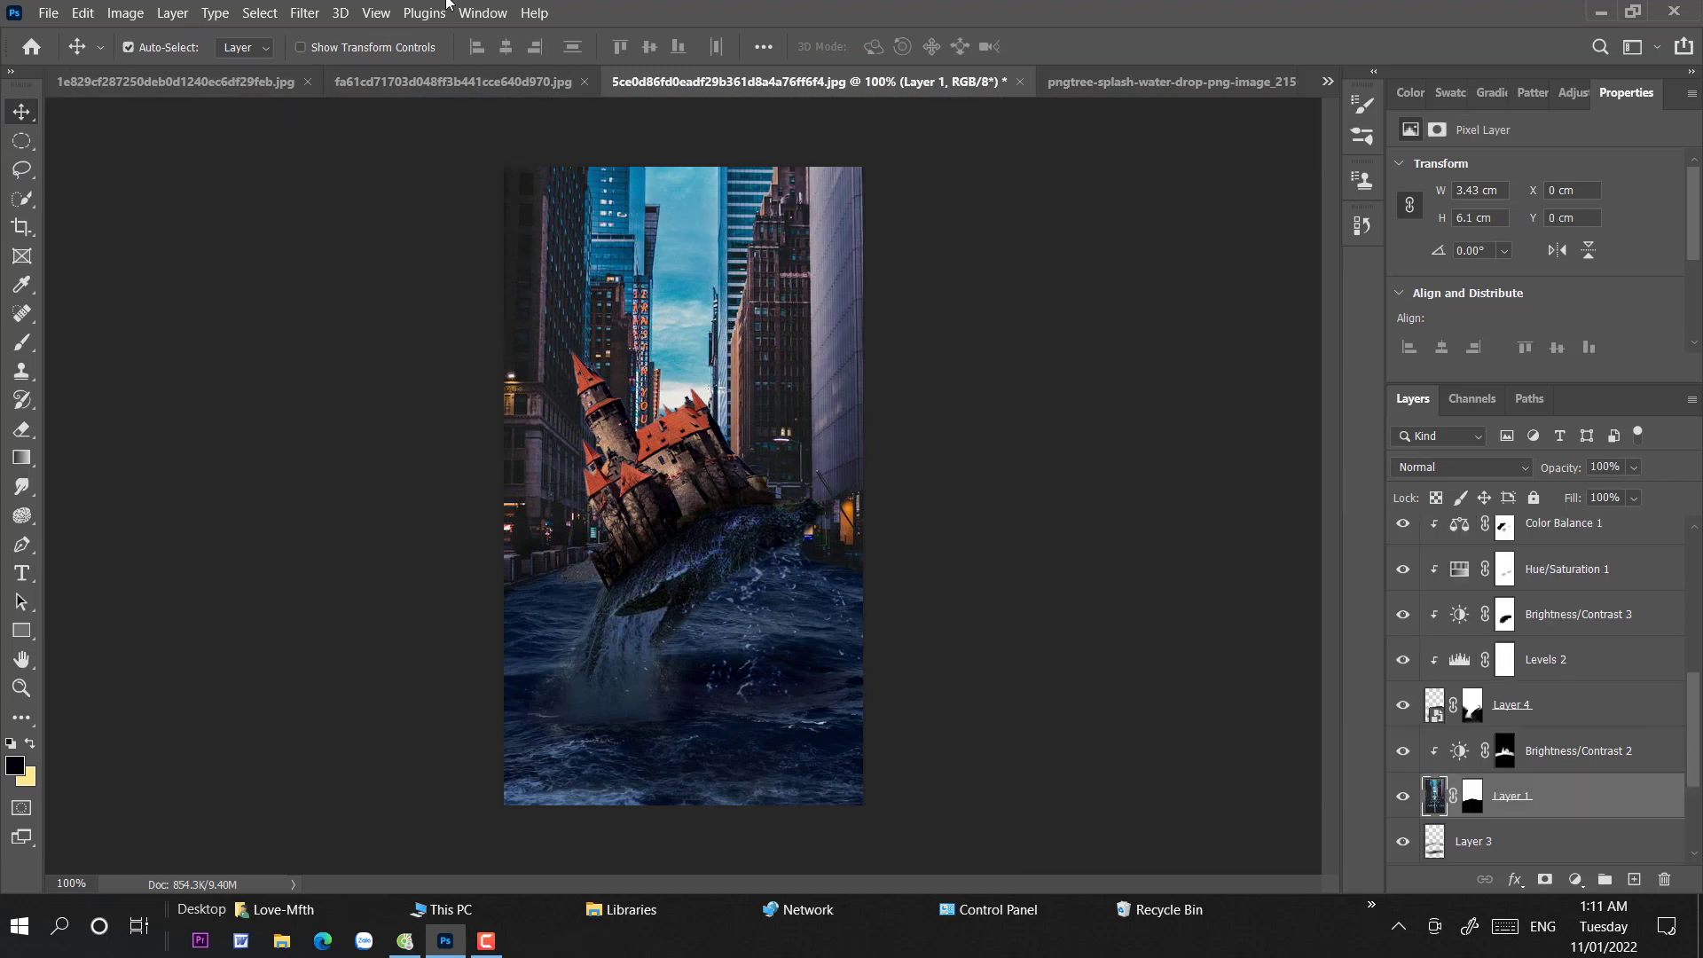
# - Apply a Gaussian Blur with a radius of about 1 pixel to the city street on Layer 1
pyautogui.click(293, 13)
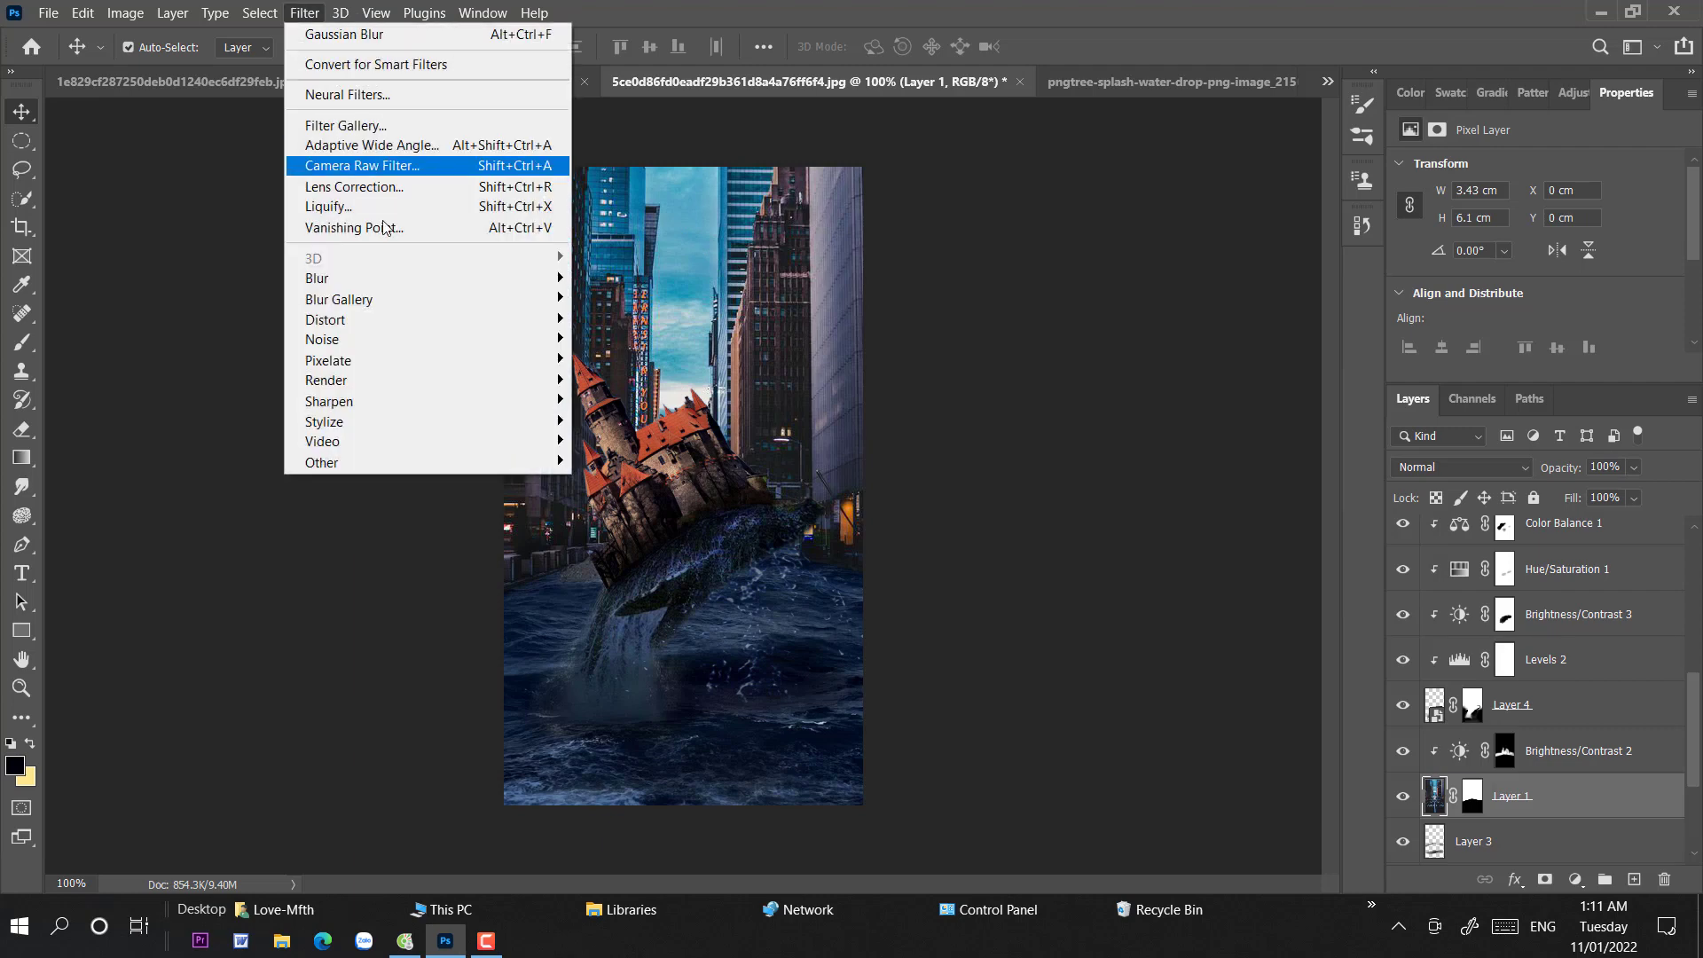
pyautogui.moveTo(395, 280)
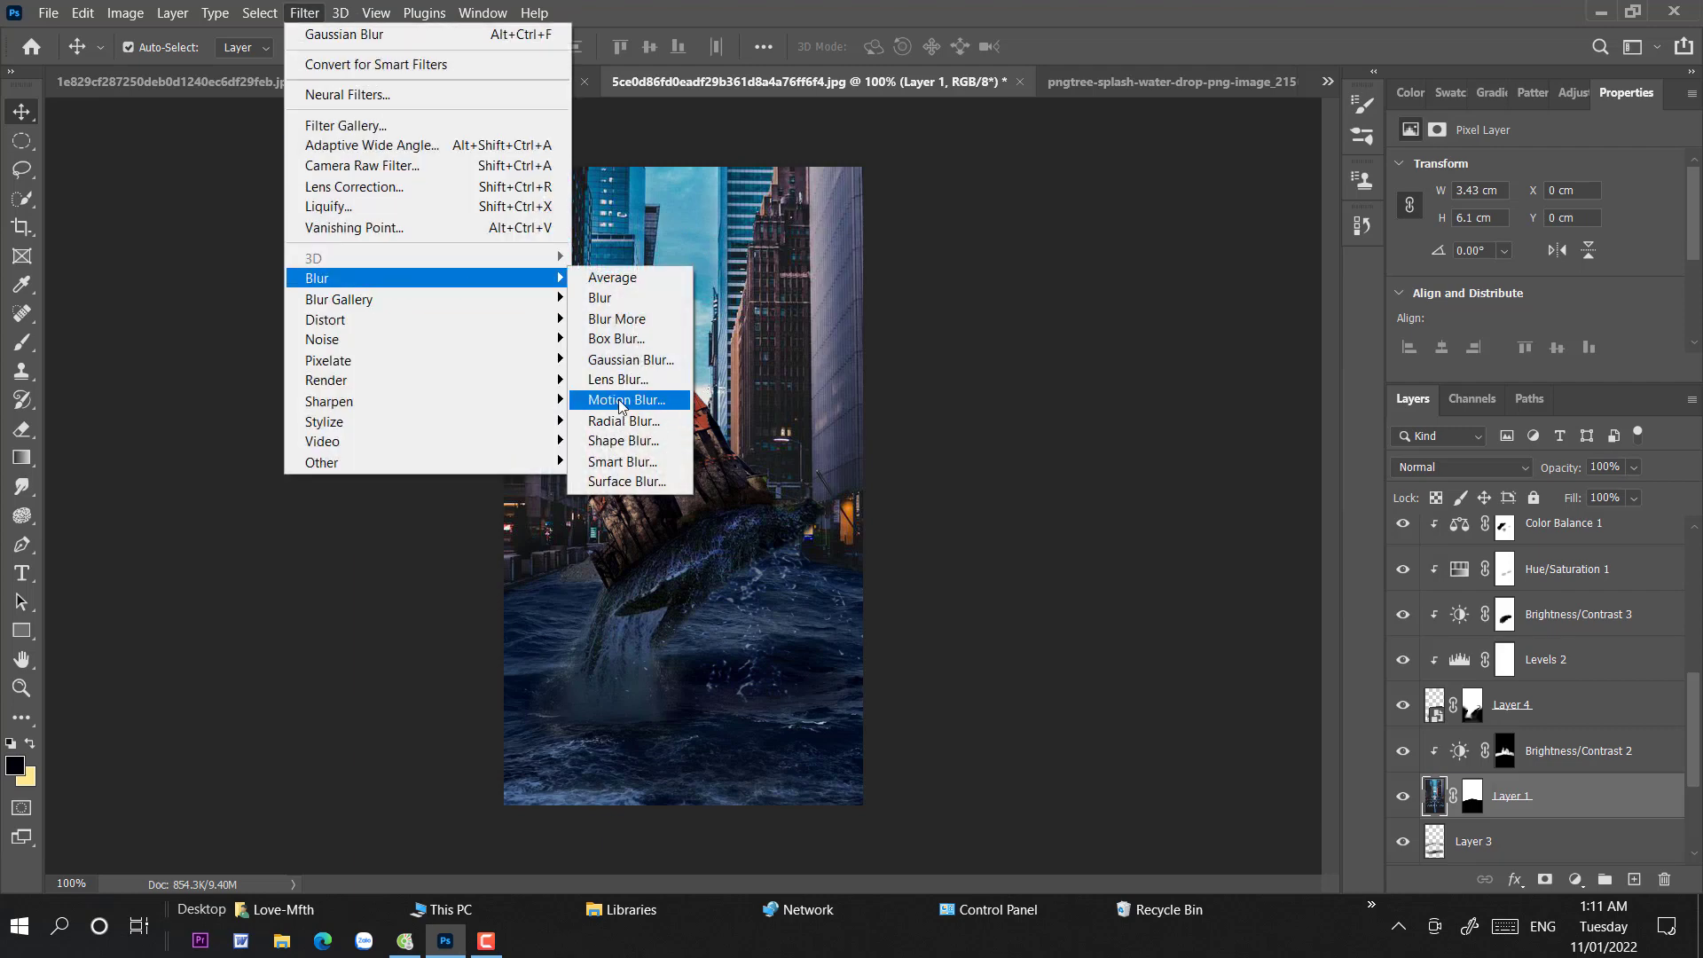
pyautogui.click(623, 362)
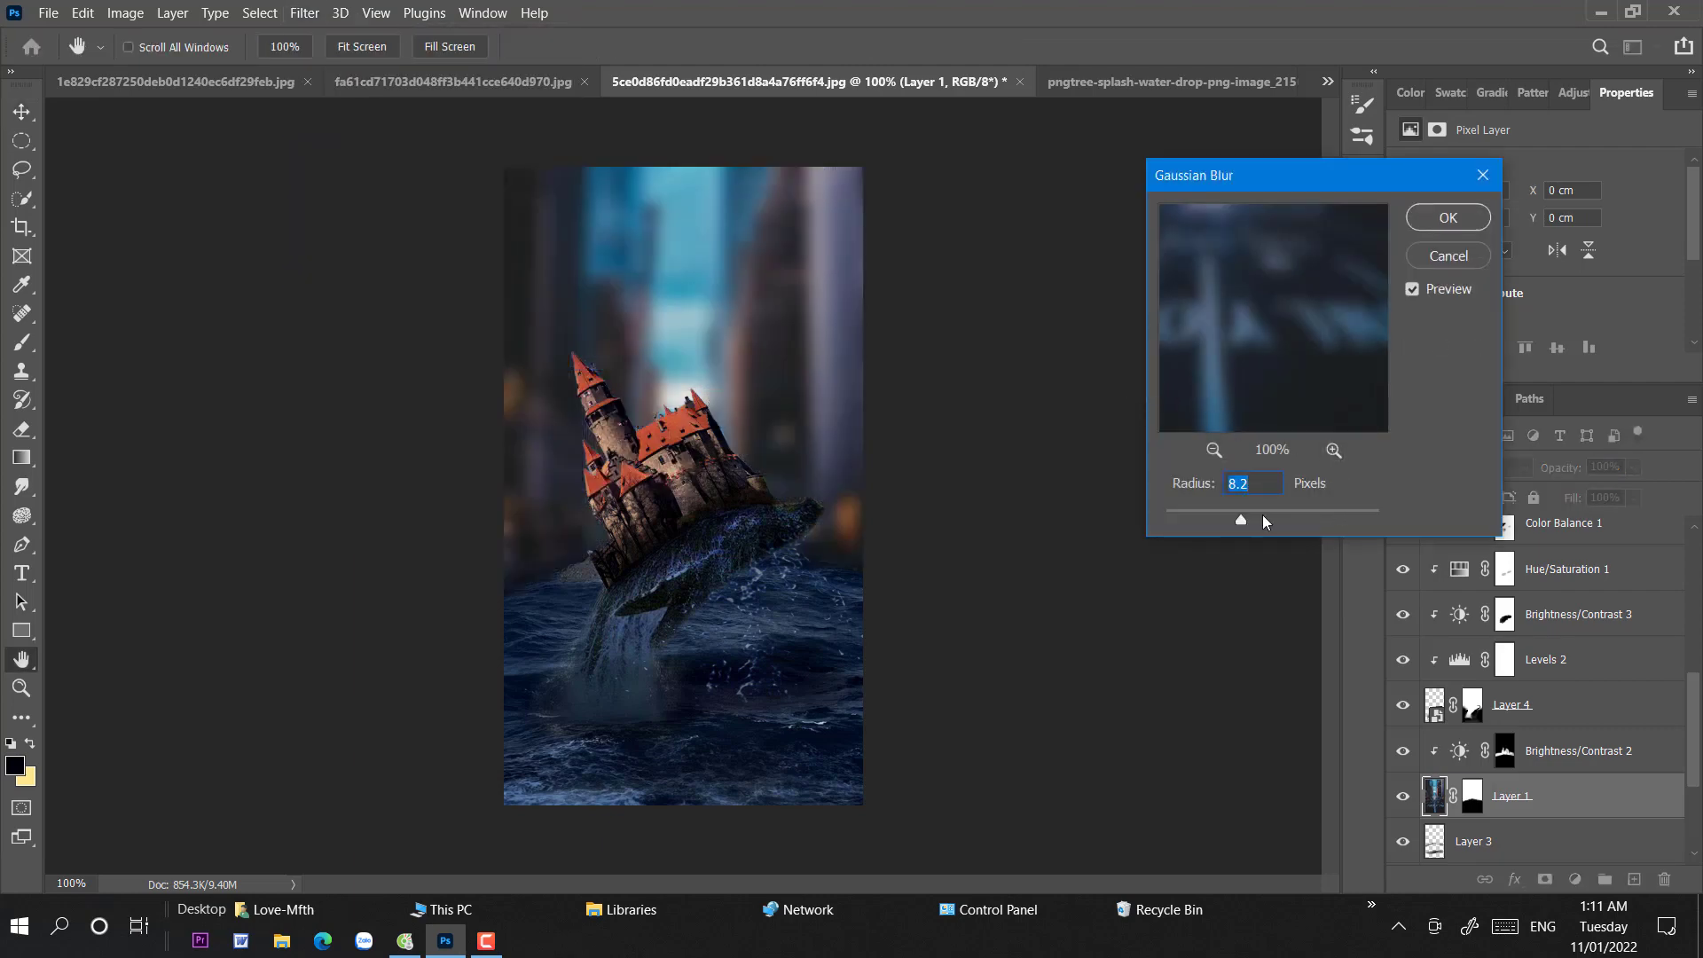
pyautogui.moveTo(1212, 518); pyautogui.dragTo(1181, 524)
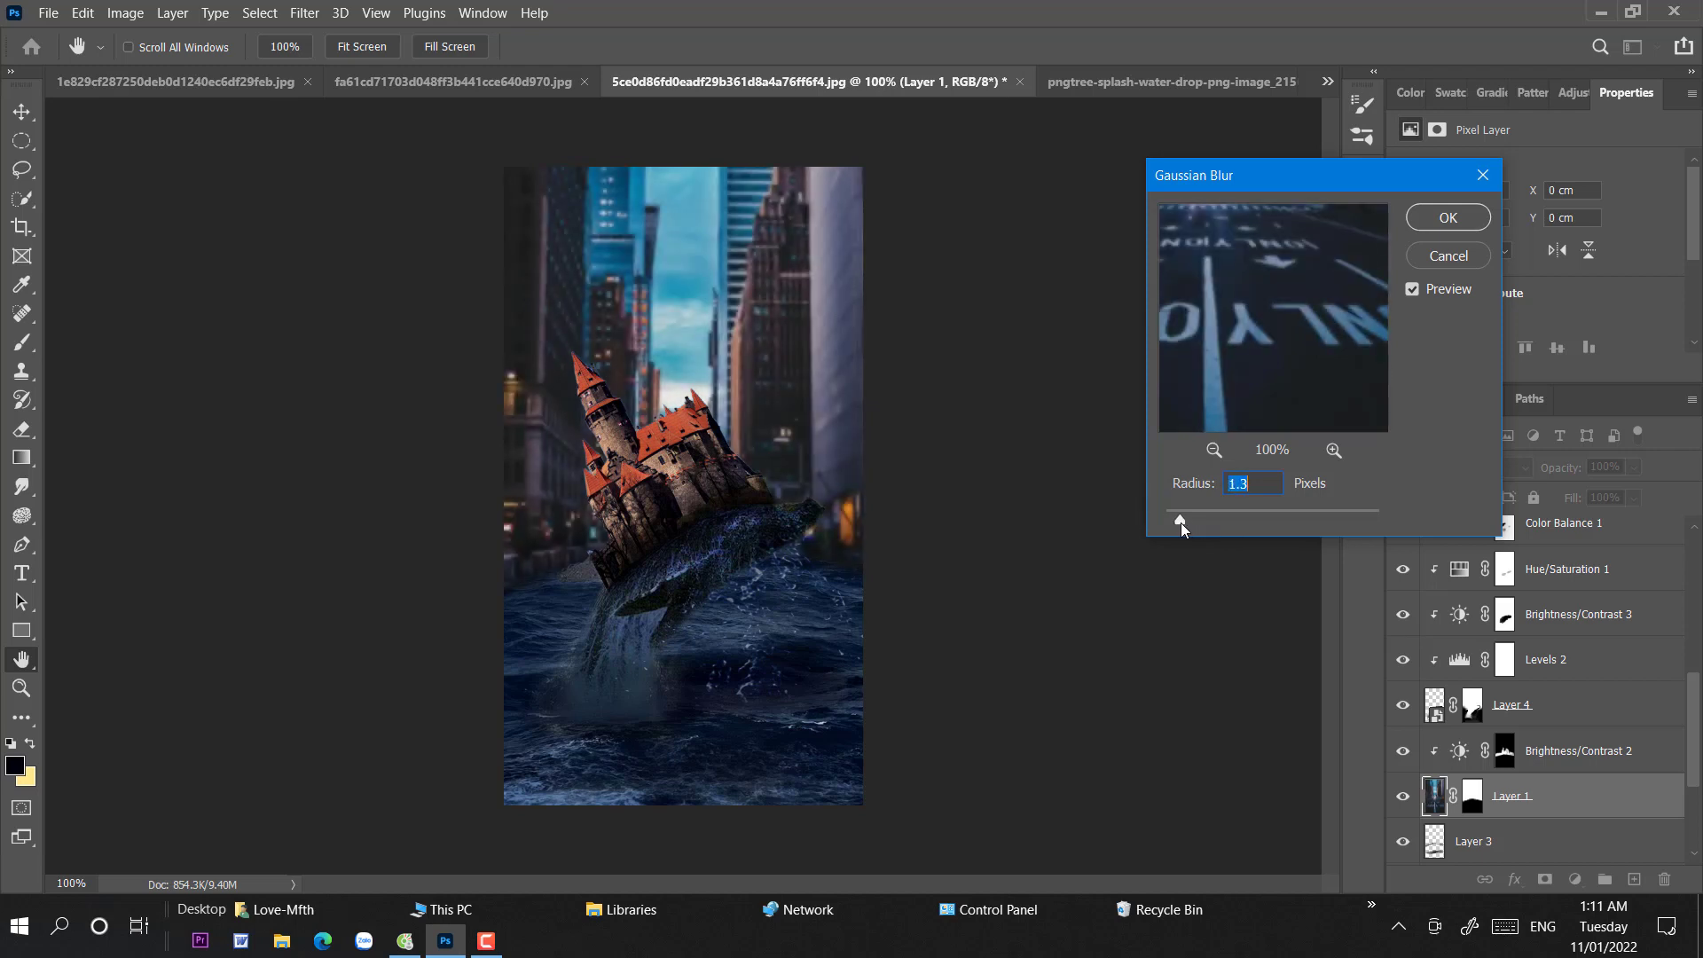
pyautogui.press('Down')
pyautogui.press('Down')
pyautogui.press('Return')
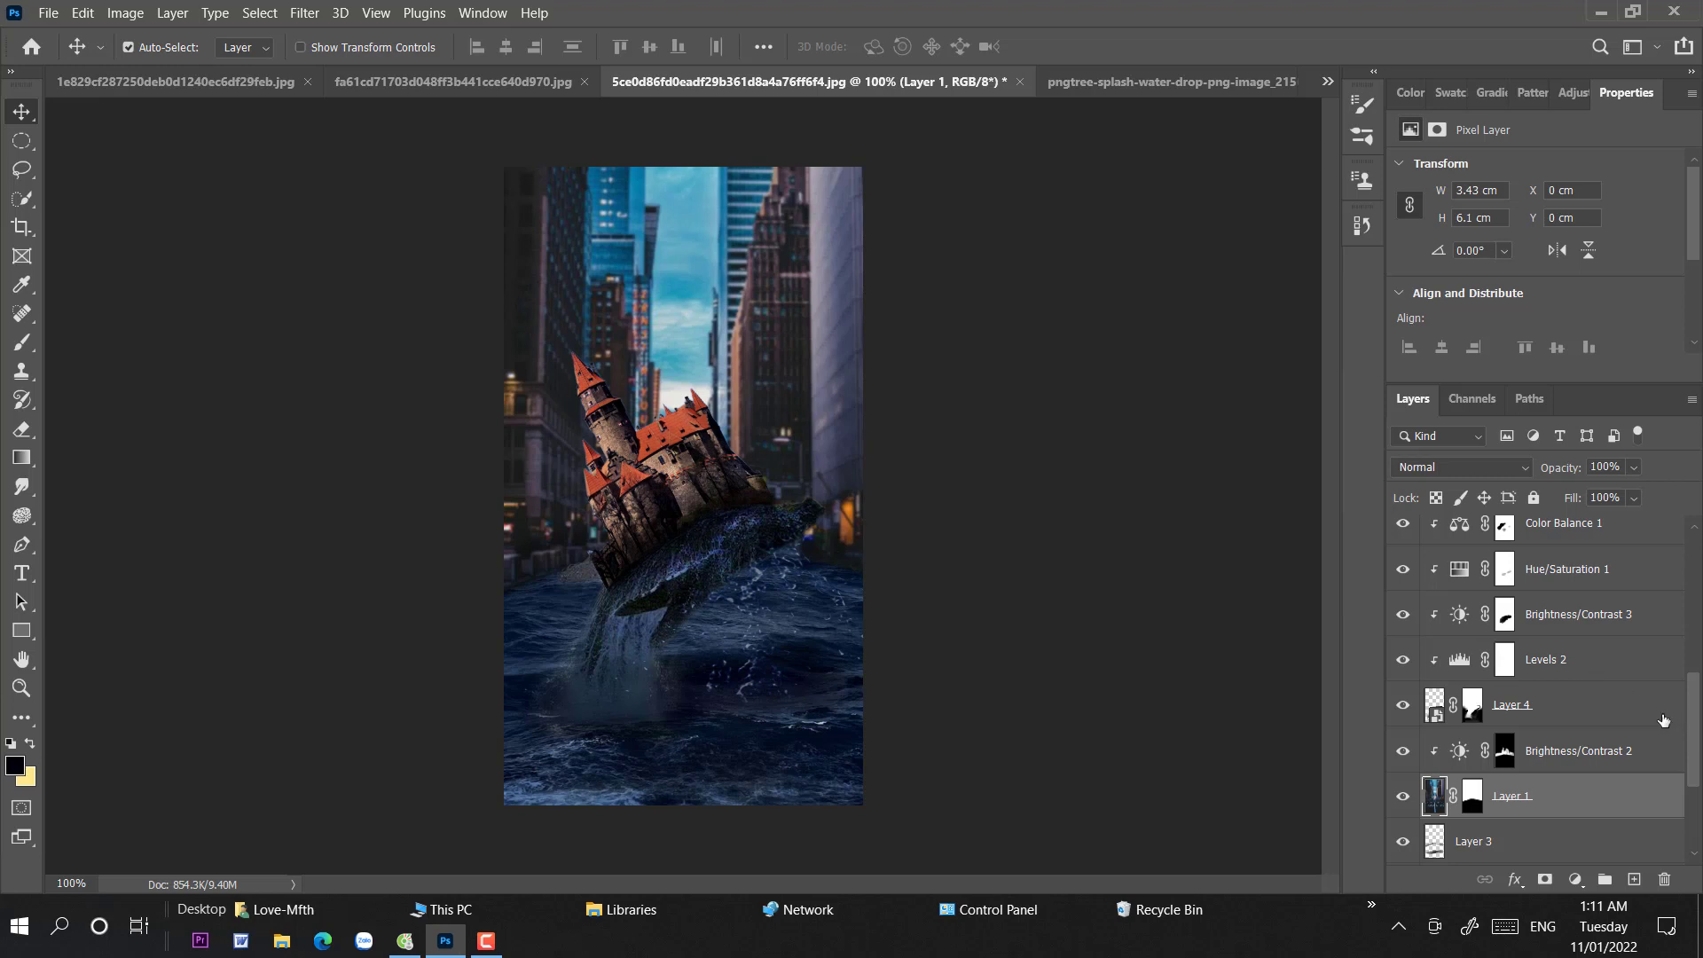
# - Merge all the composite layers above Background into a single layer
pyautogui.scroll(6, 1663, 720)
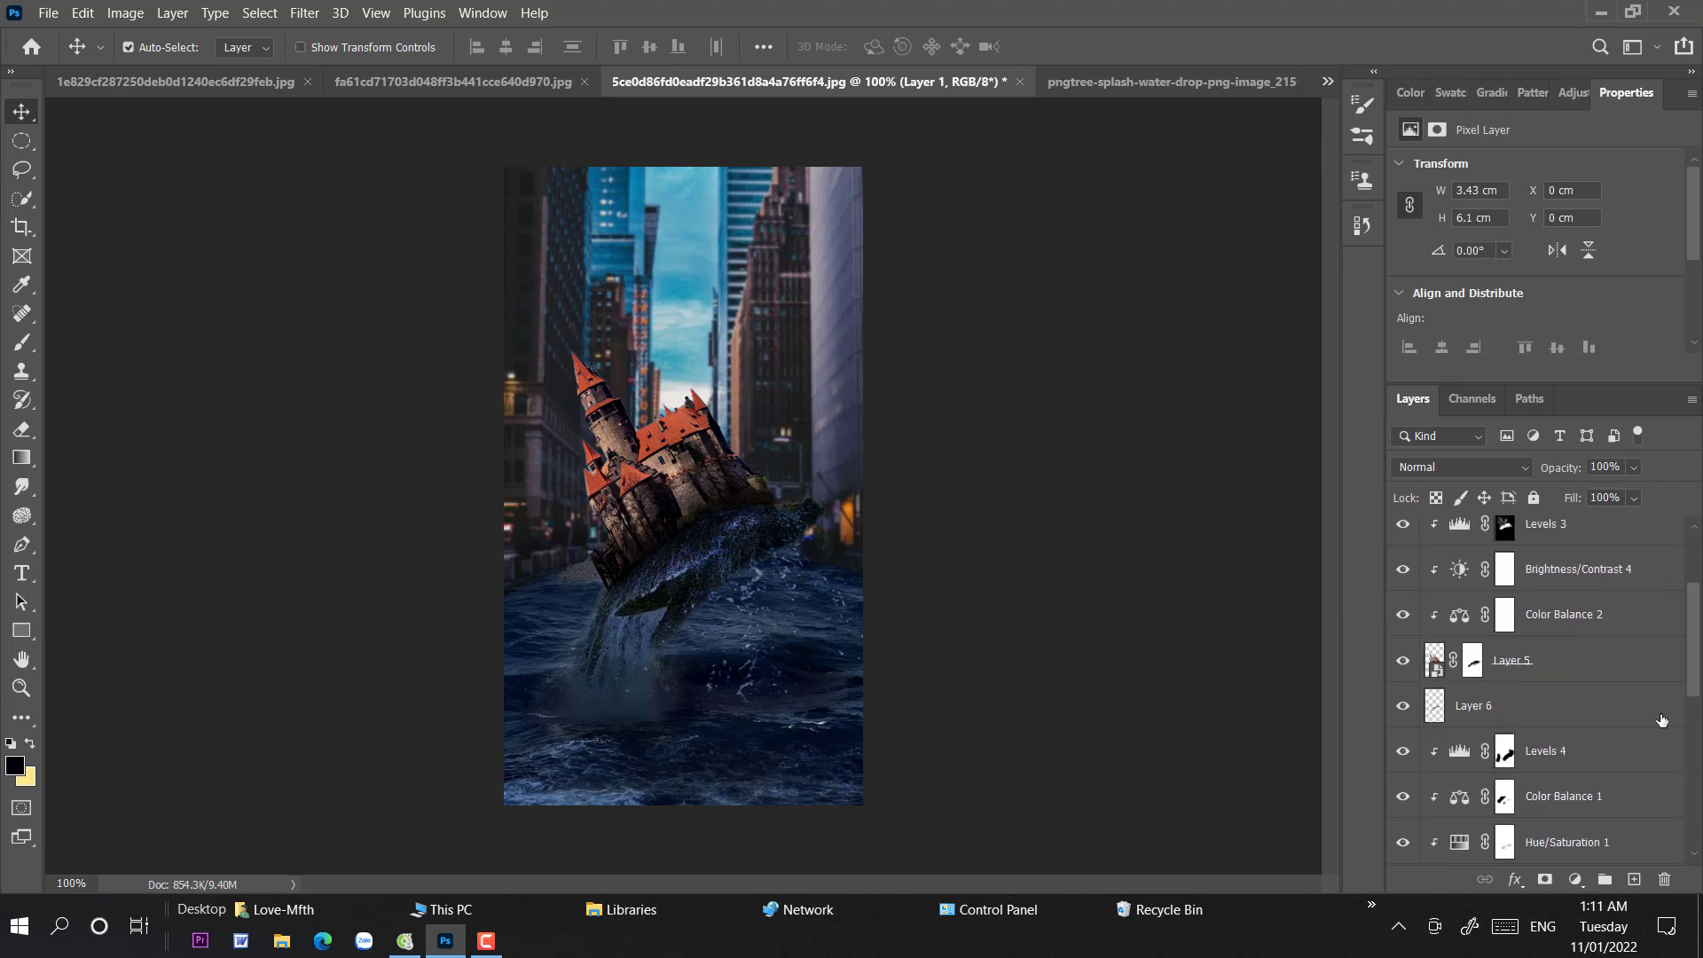
pyautogui.scroll(3, 1662, 720)
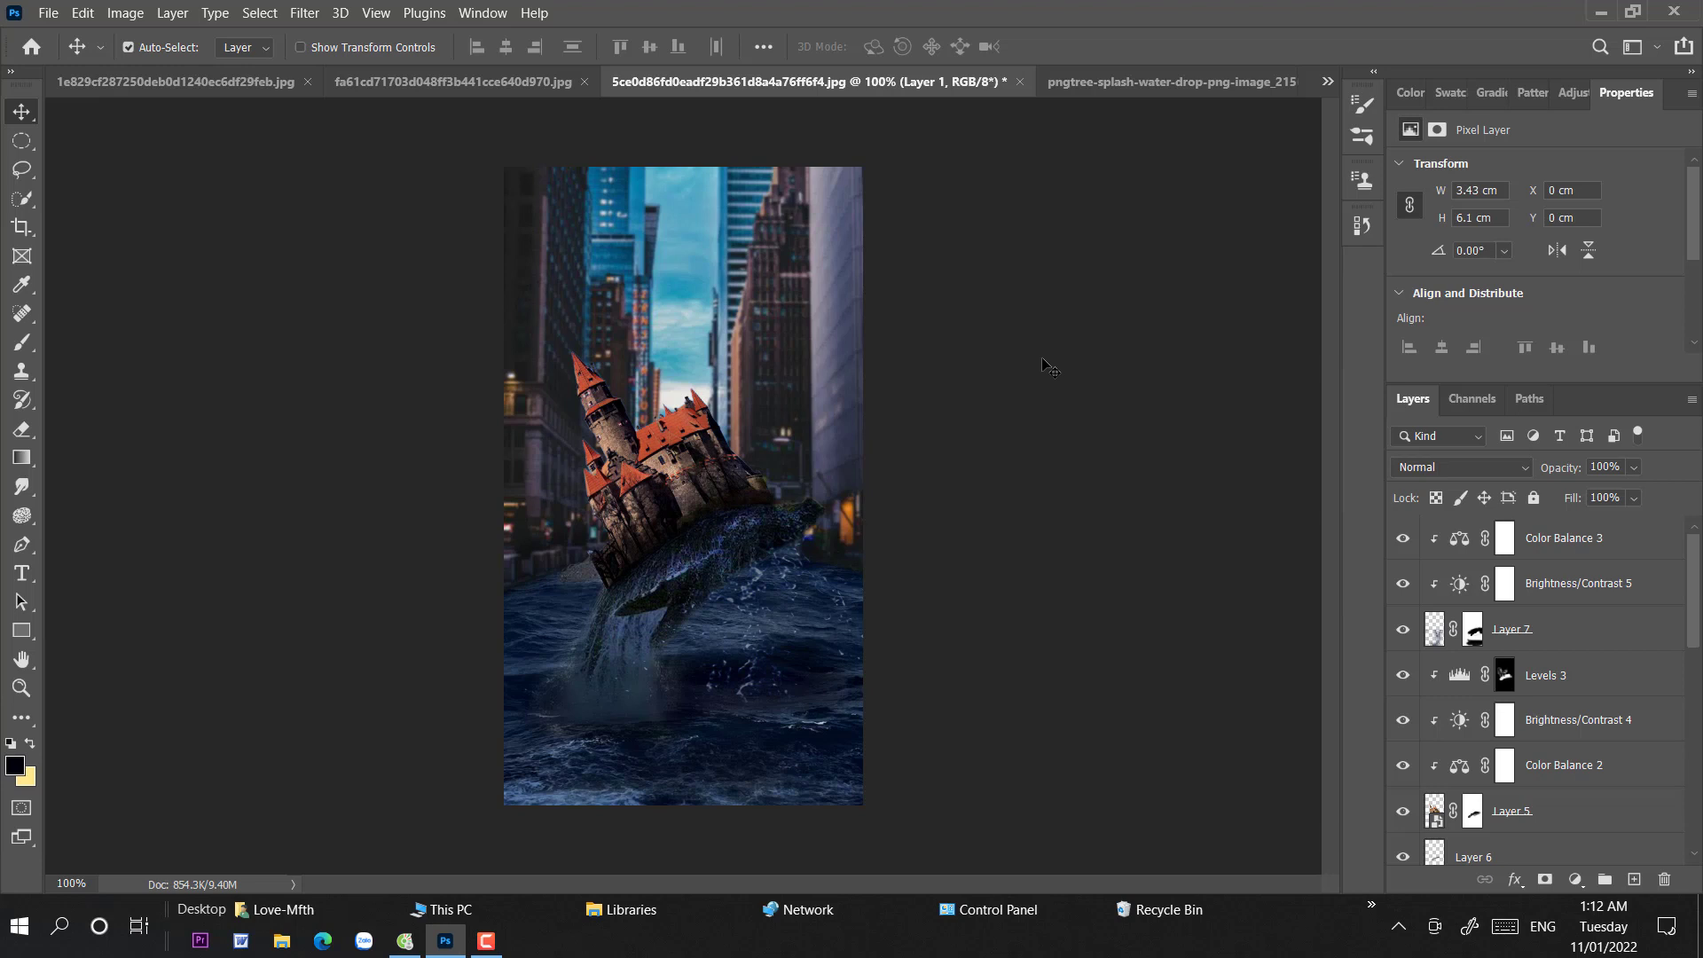
pyautogui.click(751, 581)
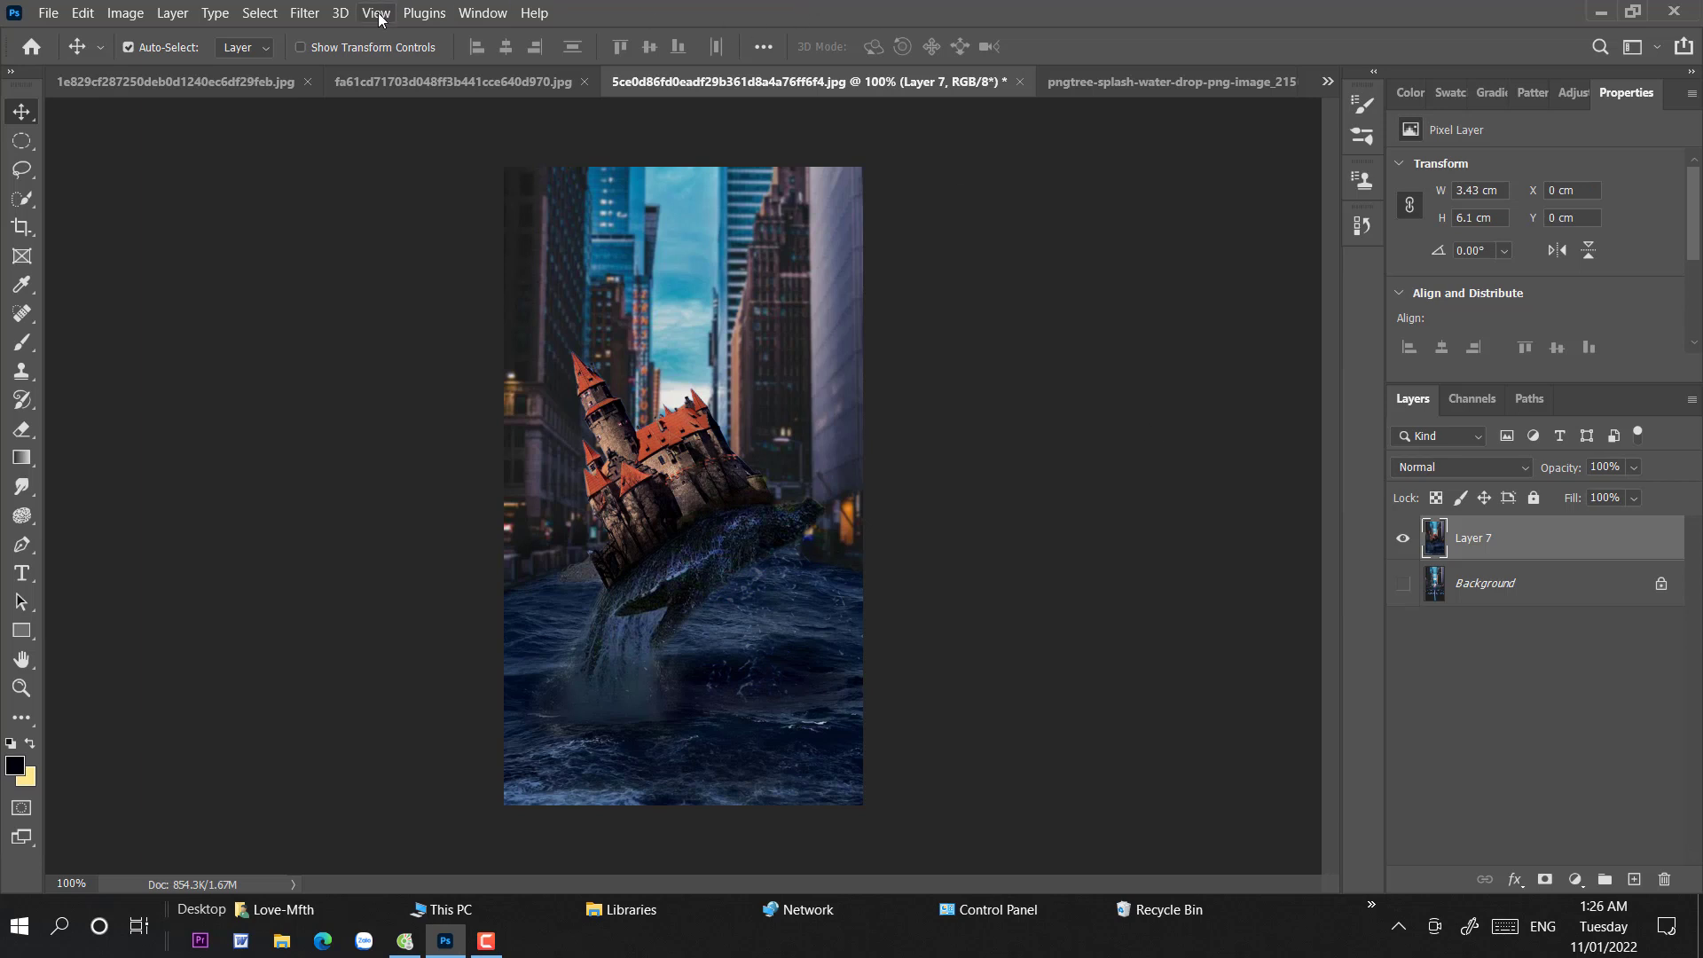
# - Open the Camera Raw Filter on the merged layer and set the exposure to +0.12
pyautogui.click(308, 13)
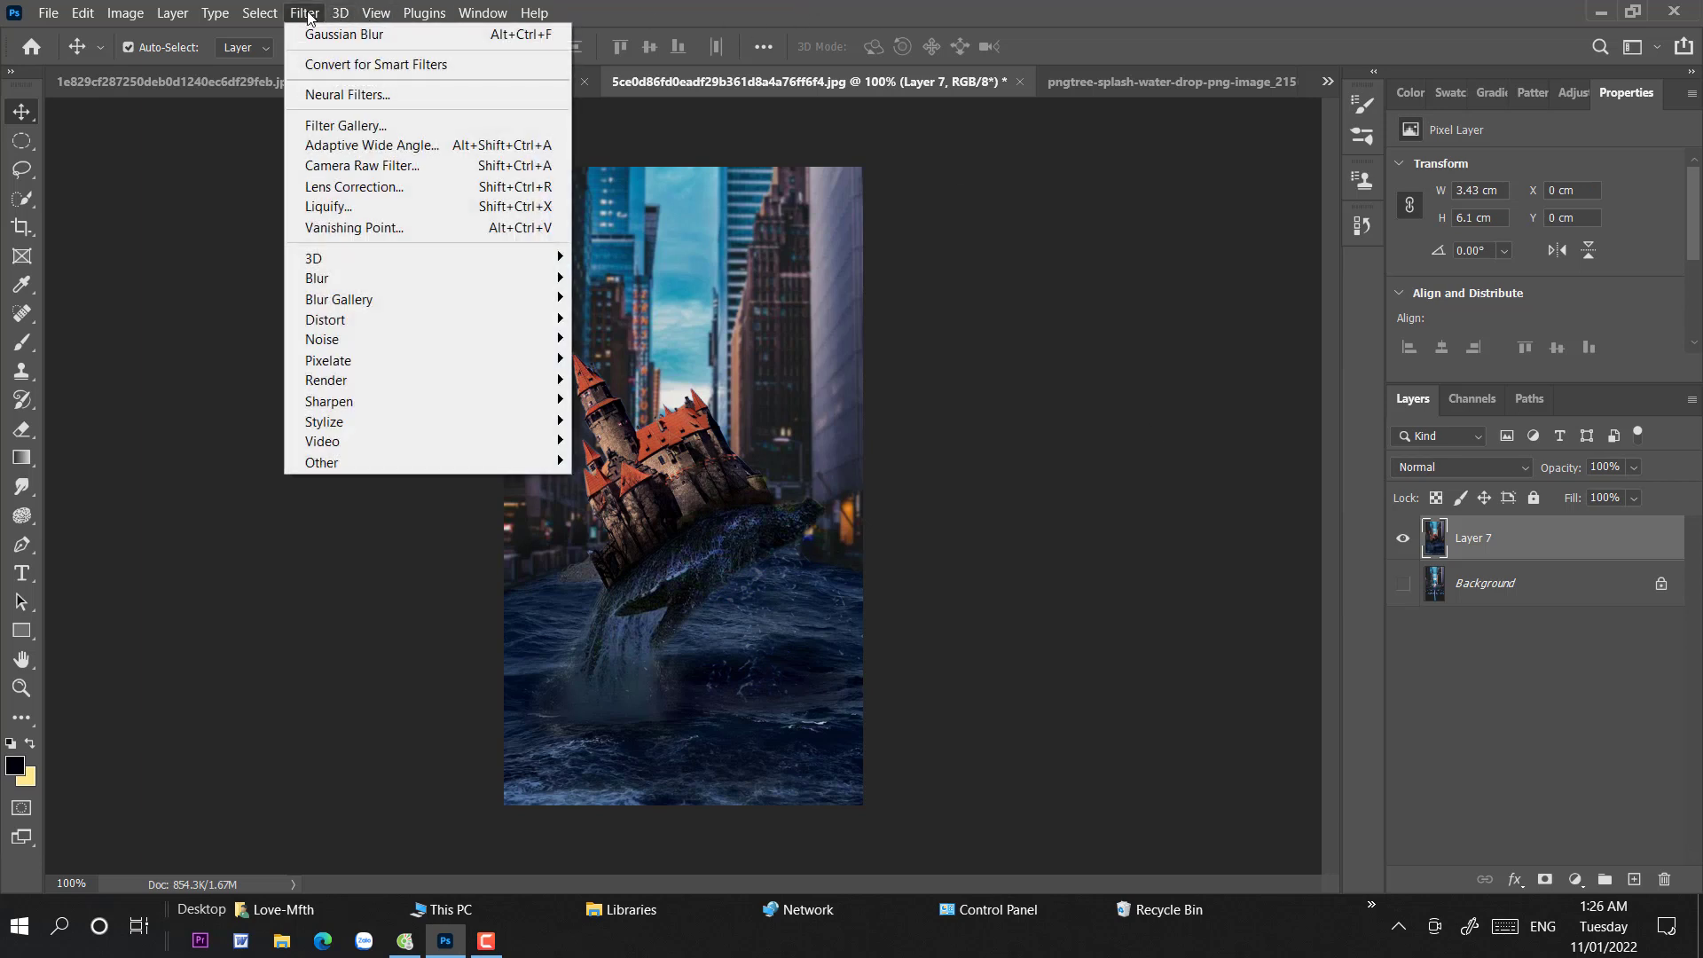
pyautogui.click(364, 167)
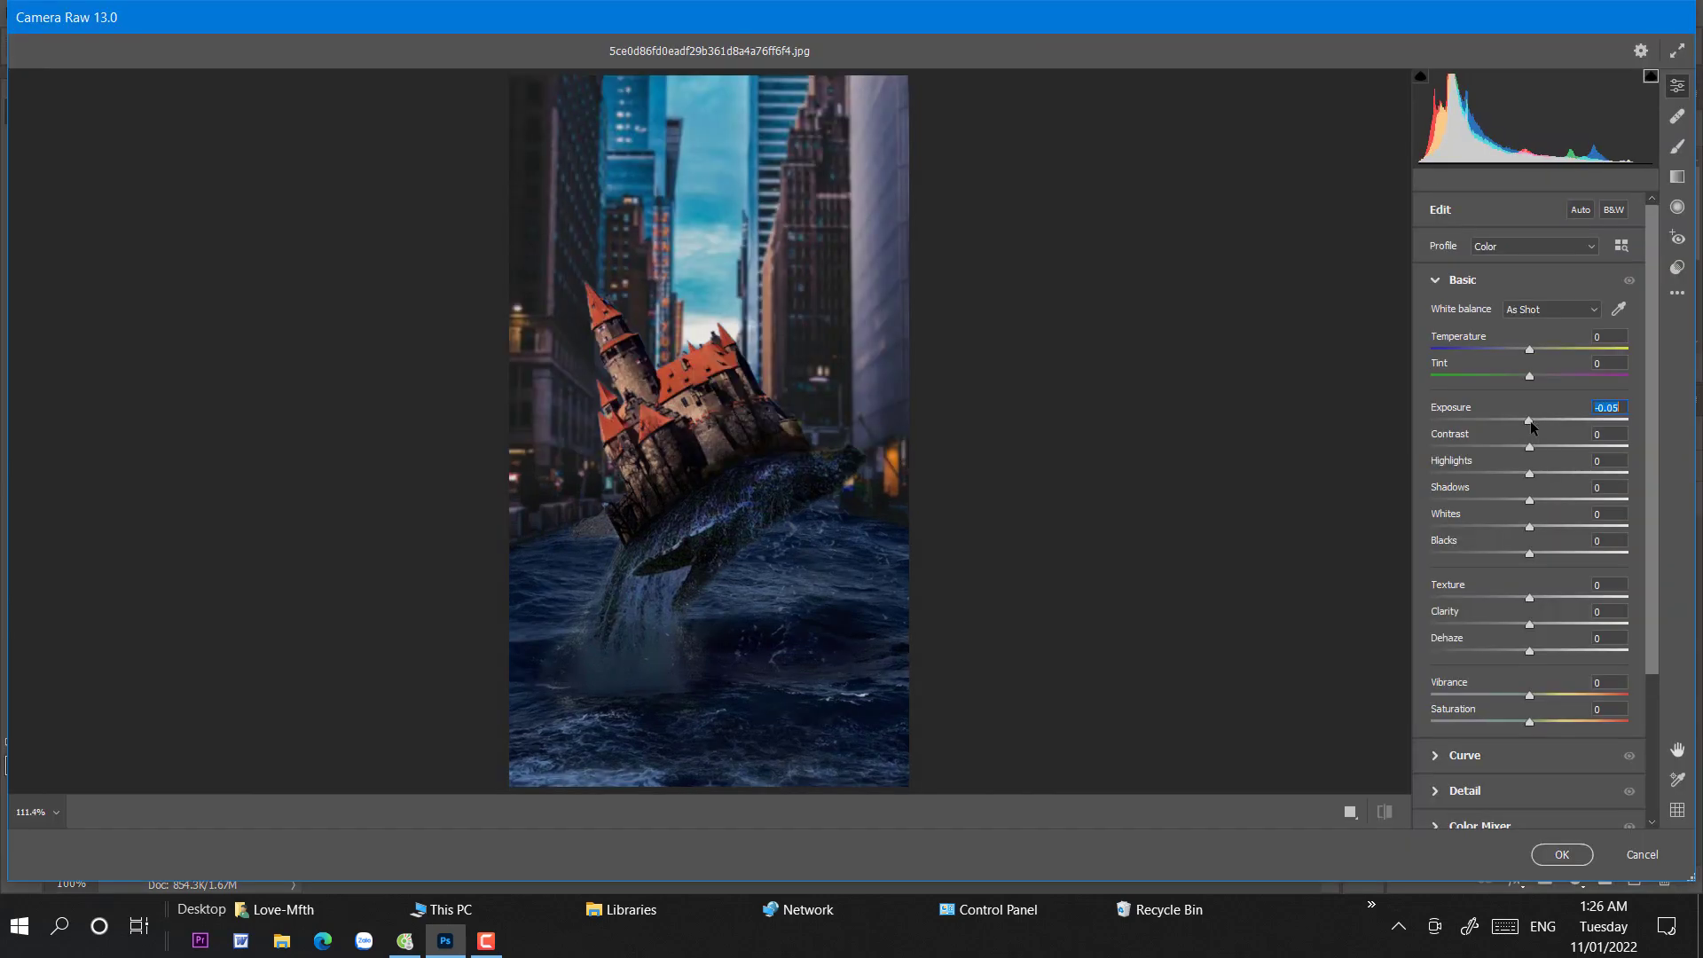
pyautogui.moveTo(1532, 427); pyautogui.dragTo(1538, 428)
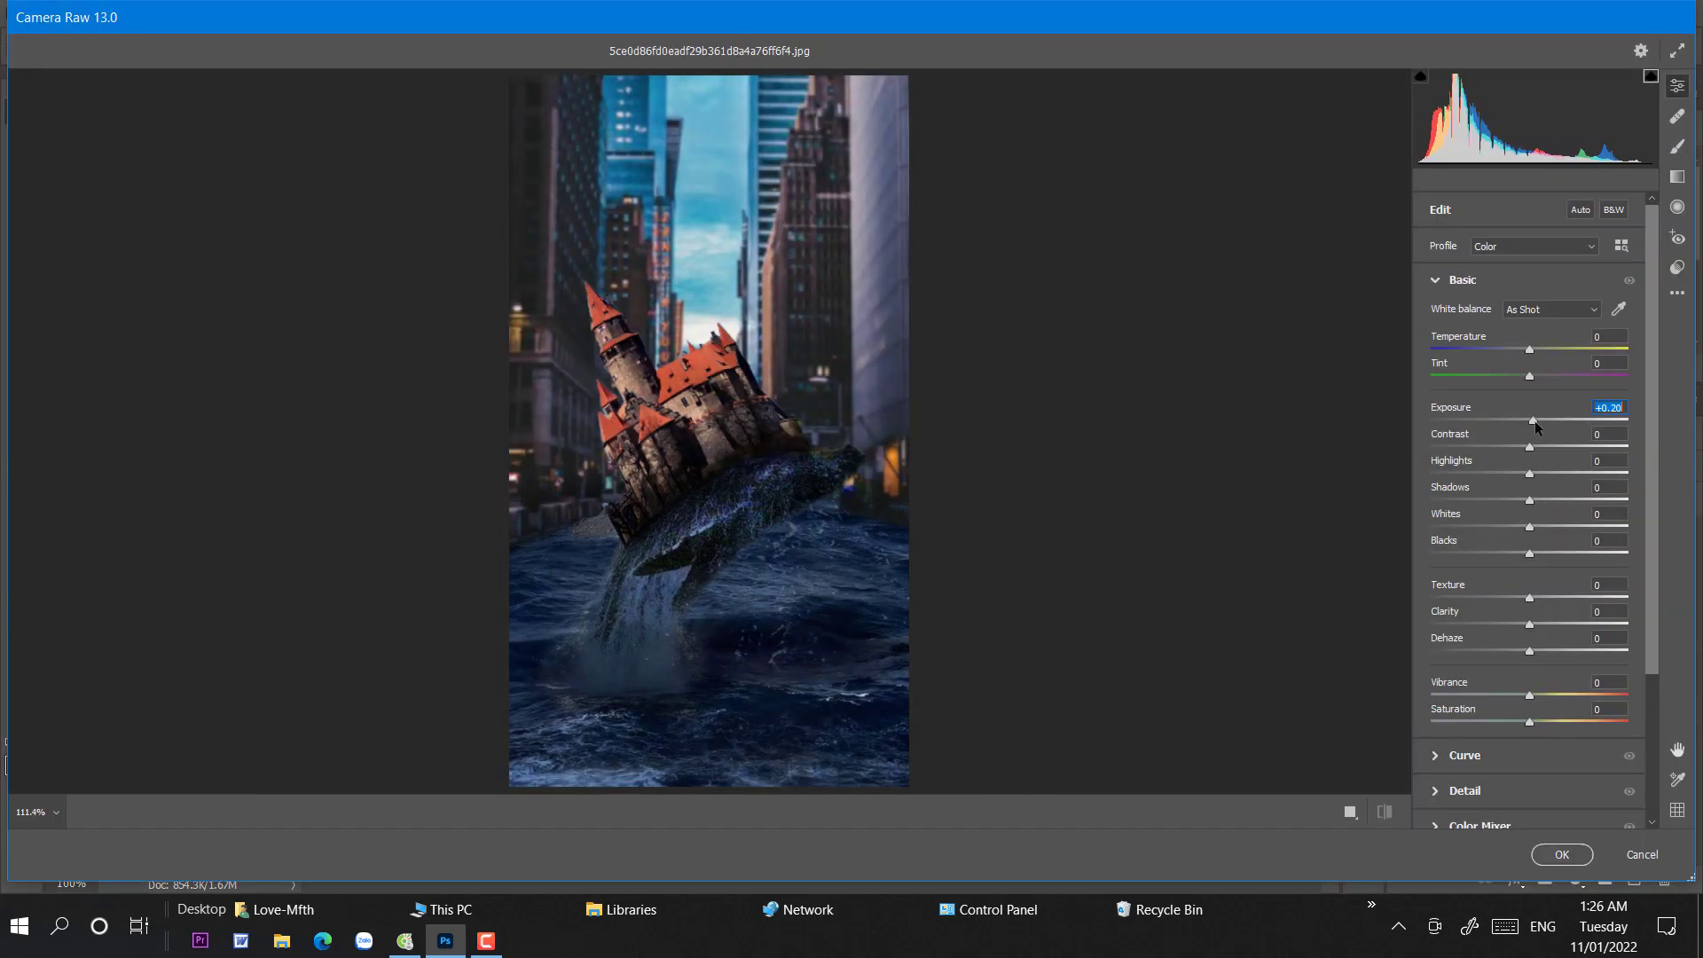
pyautogui.click(1623, 407)
pyautogui.press('BackSpace')
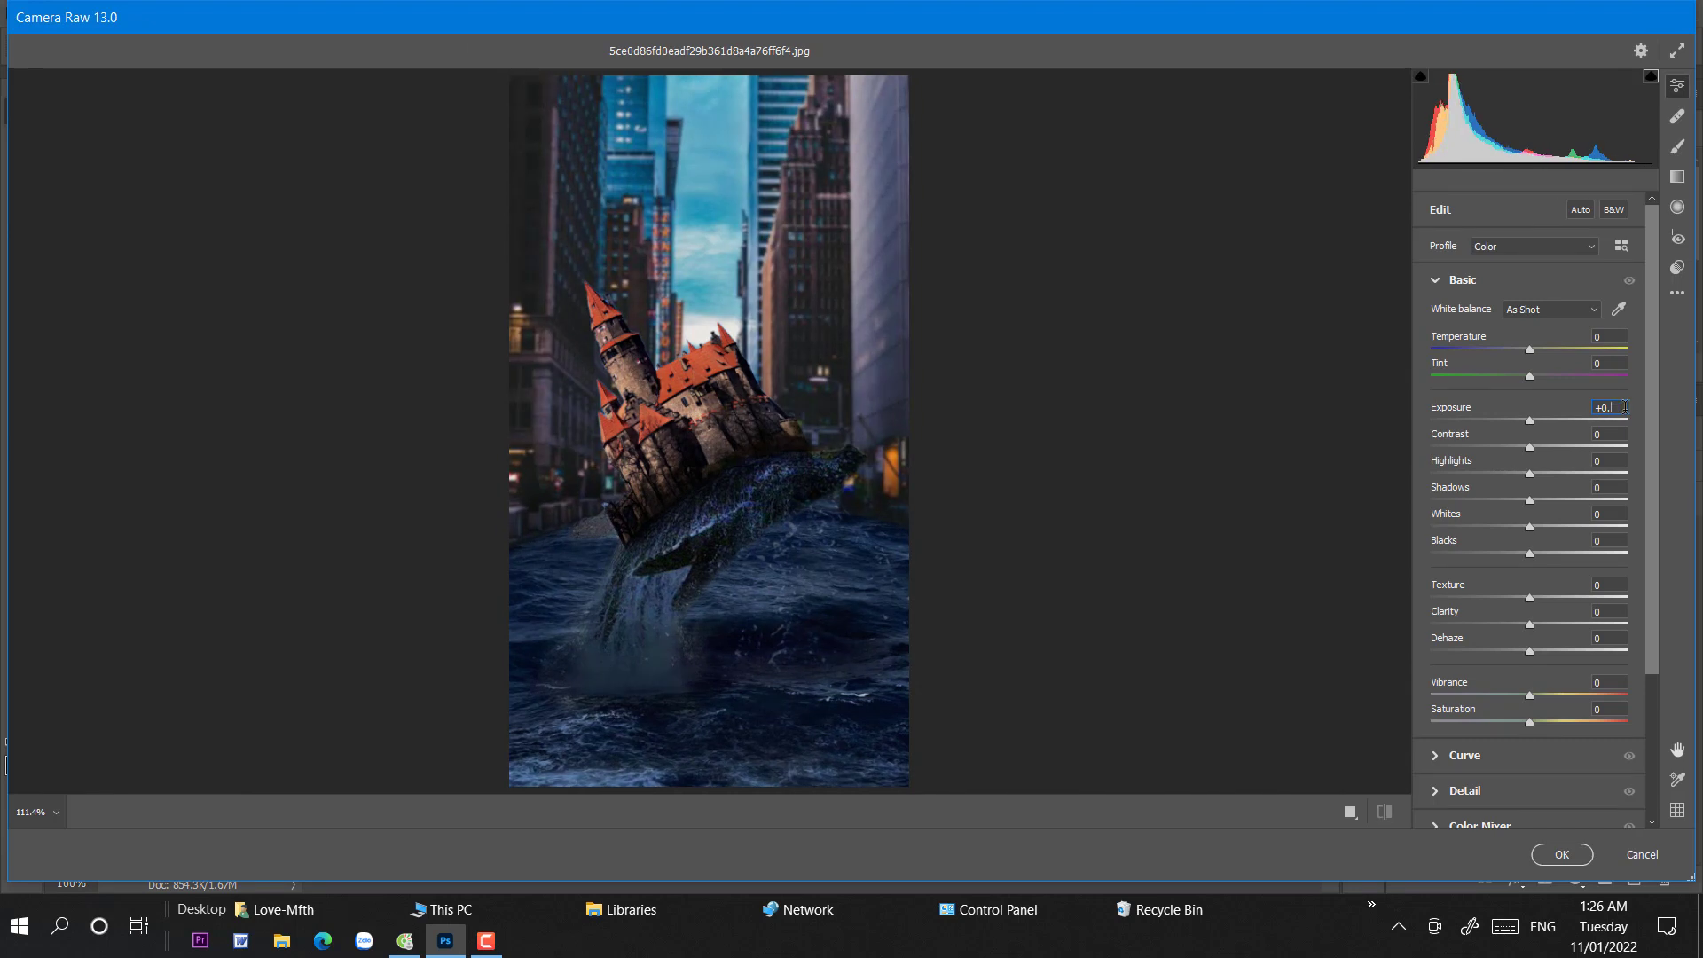
pyautogui.press('BackSpace')
pyautogui.write('12')
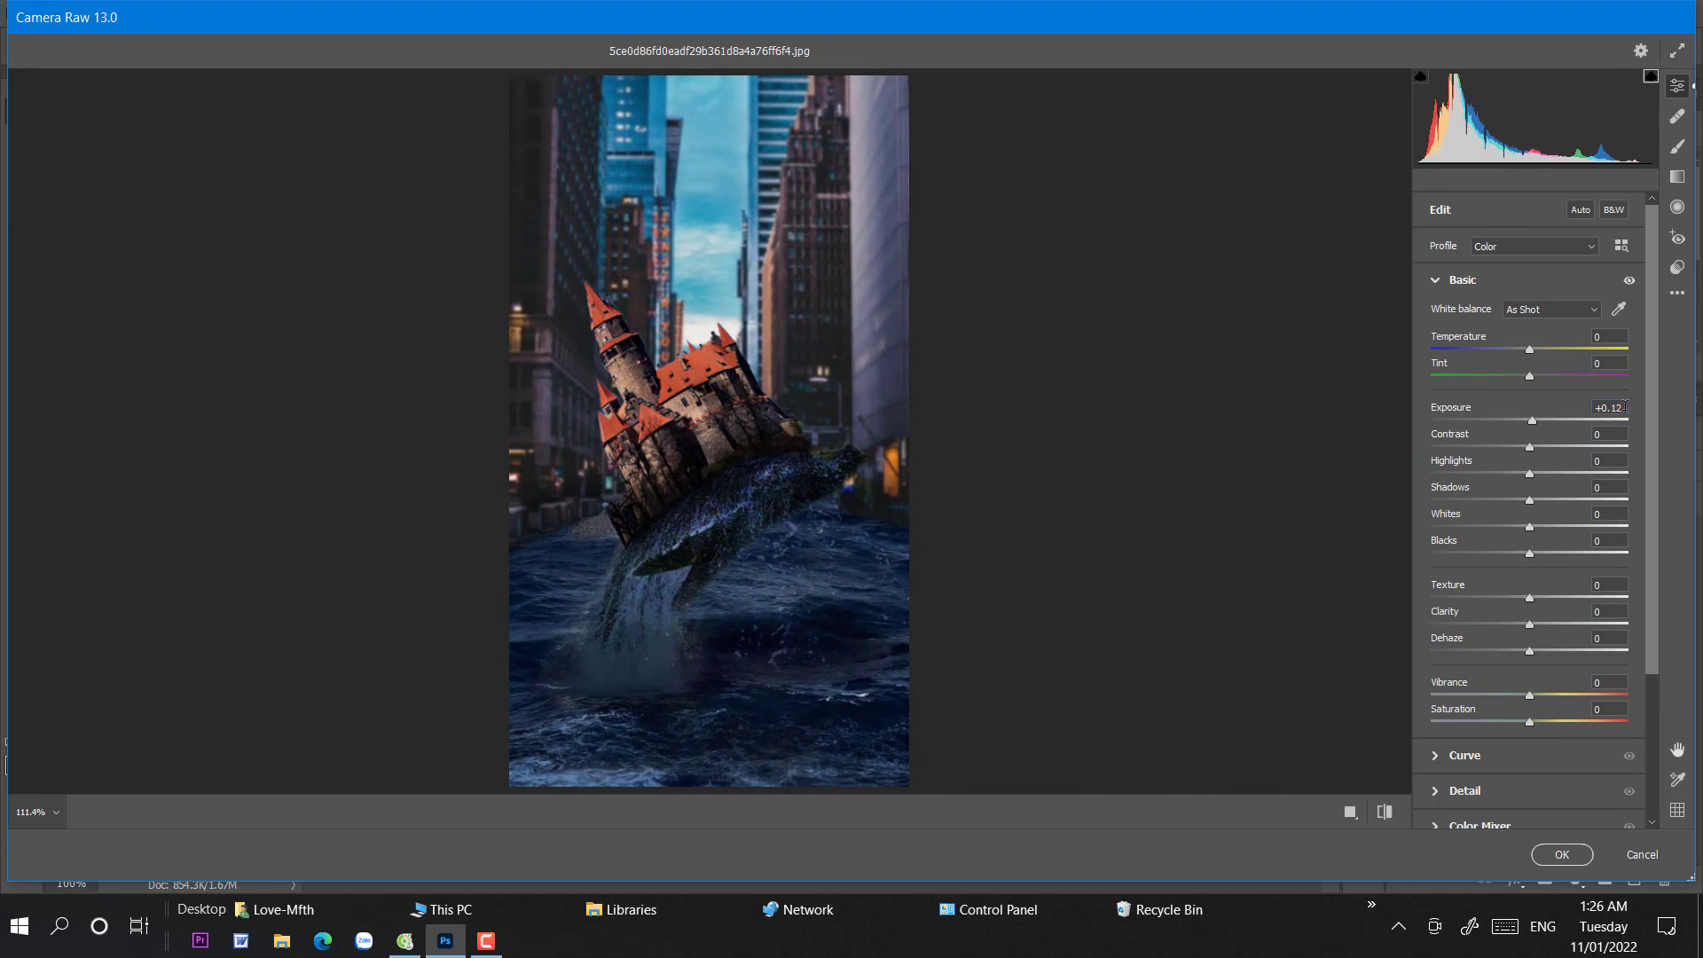
# - Set Exposure to +0.45, Contrast +15, Highlights -38, Shadows +37, Whites -17, Blacks +11, Texture -2, Clarity +5 and Vibrance +5
pyautogui.moveTo(1530, 446)
pyautogui.mouseDown()
pyautogui.moveTo(1557, 452)
pyautogui.moveTo(1538, 423)
pyautogui.moveTo(1546, 460)
pyautogui.mouseUp()
pyautogui.moveTo(1529, 473); pyautogui.dragTo(1528, 600)
pyautogui.click(1534, 626)
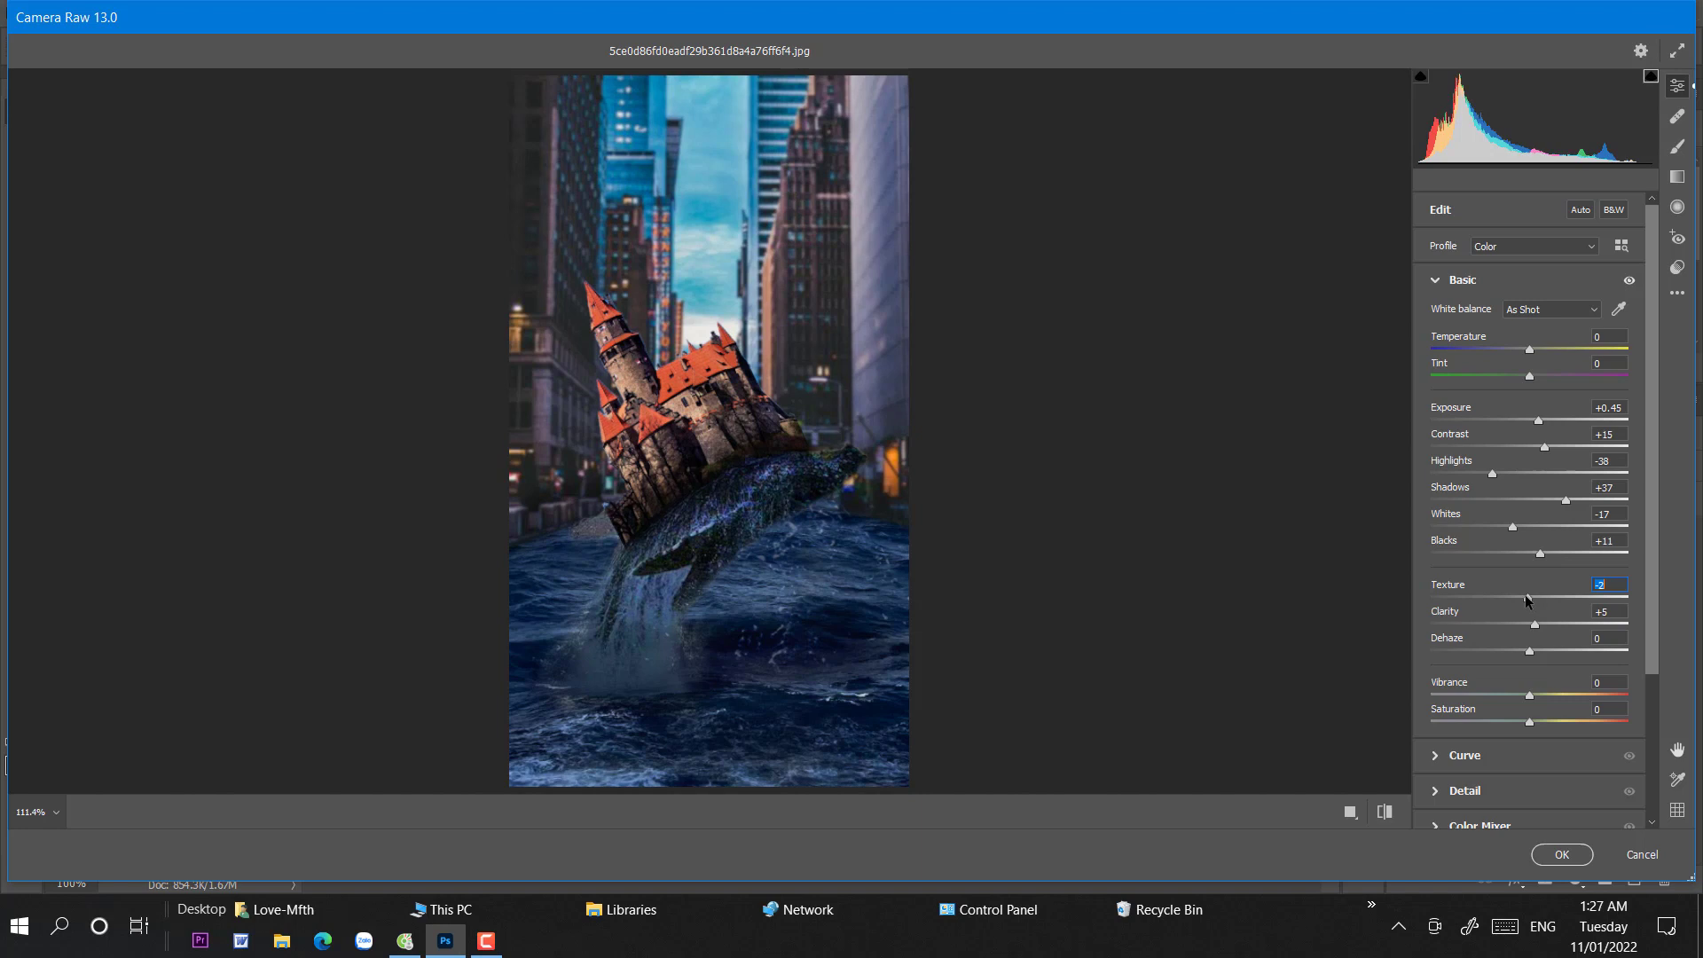
pyautogui.click(1533, 700)
# - Shift the Color Mixer hue of Blues to -6 and Purples to -11, and apply the Camera Raw Filter
pyautogui.scroll(-3, 1518, 674)
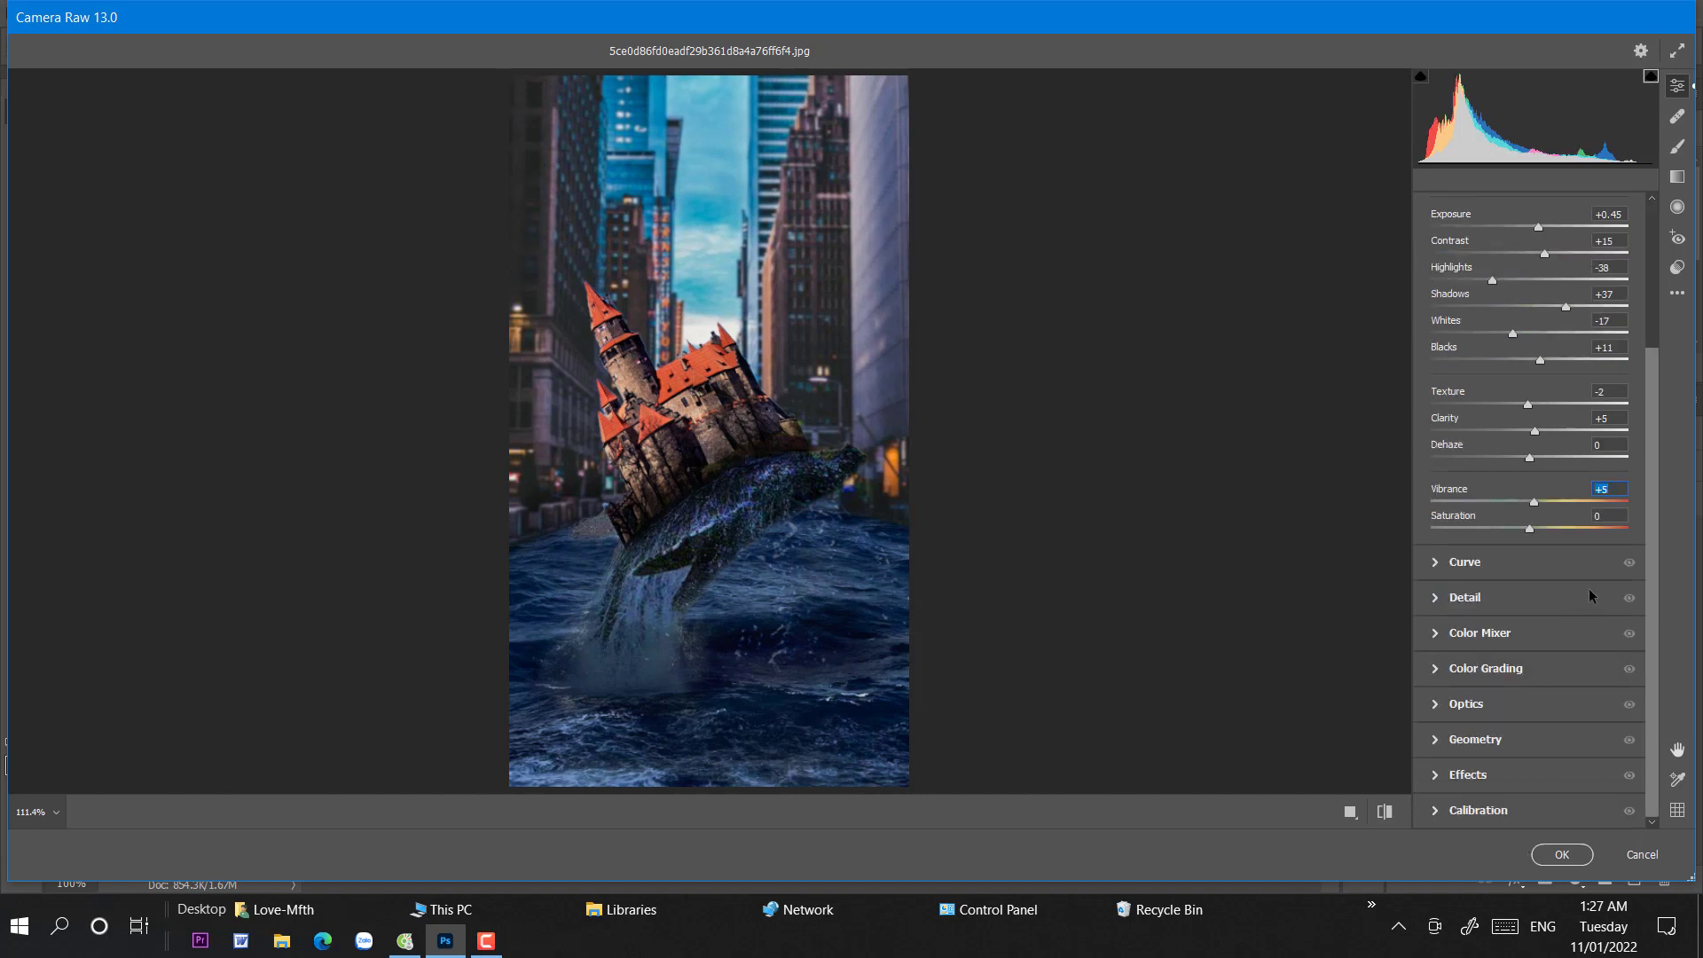
pyautogui.click(1507, 633)
pyautogui.scroll(-1, 1539, 450)
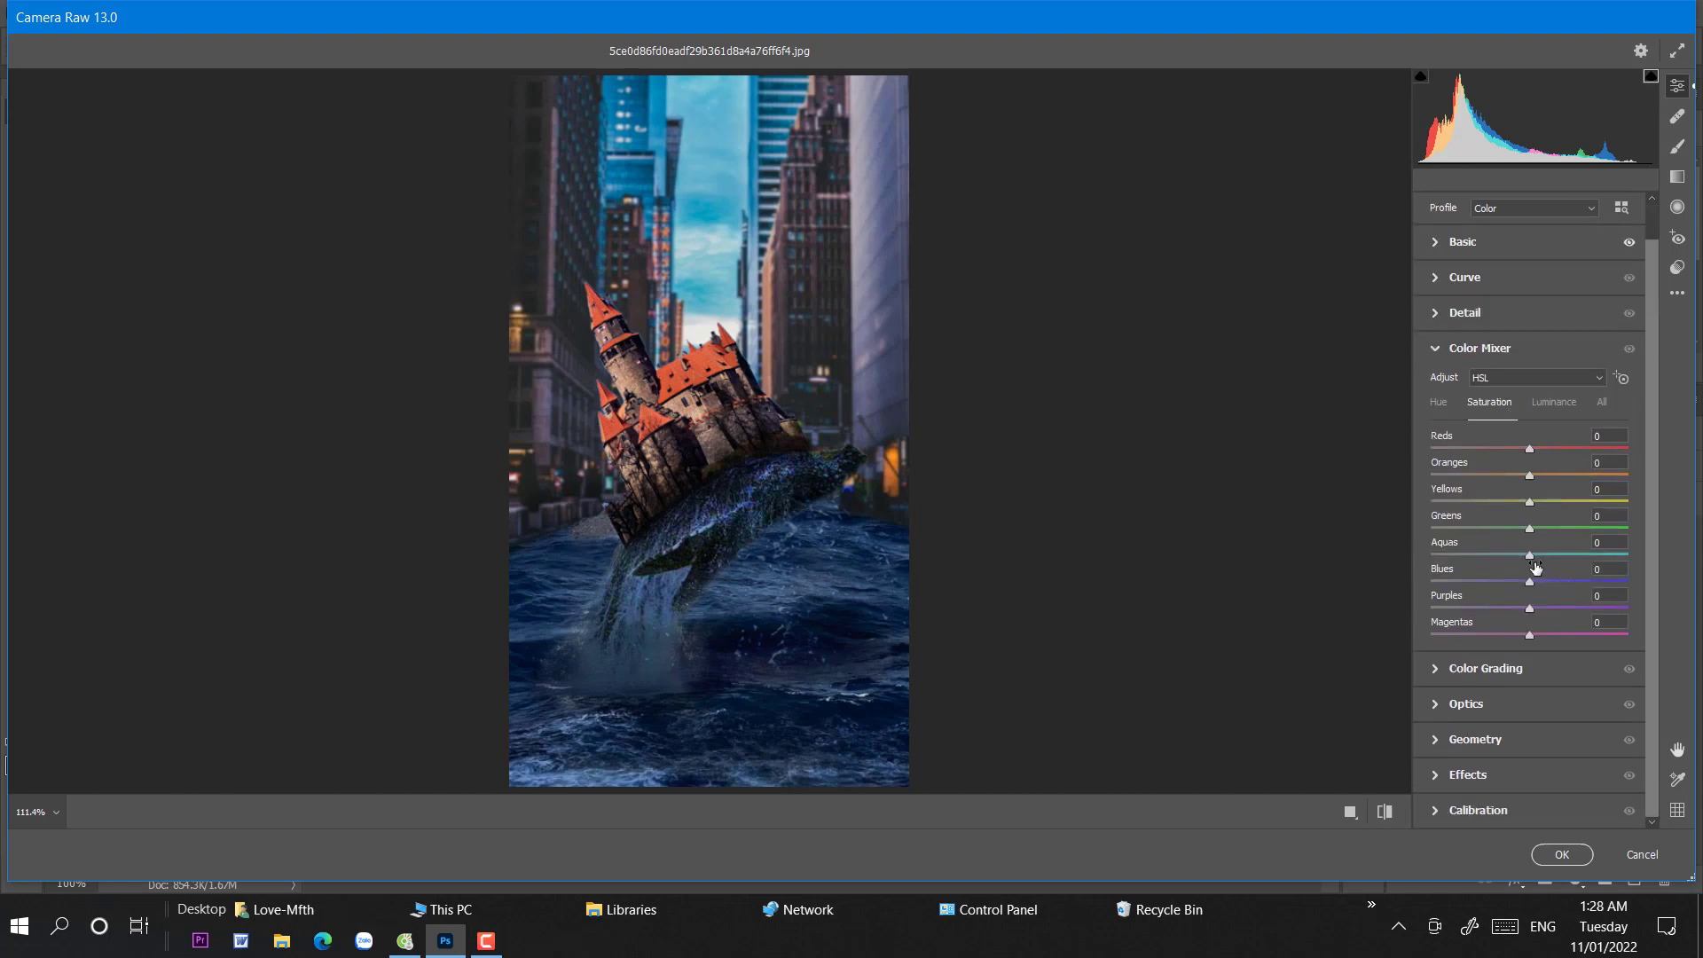
pyautogui.click(1437, 404)
pyautogui.moveTo(1529, 582); pyautogui.dragTo(1515, 611)
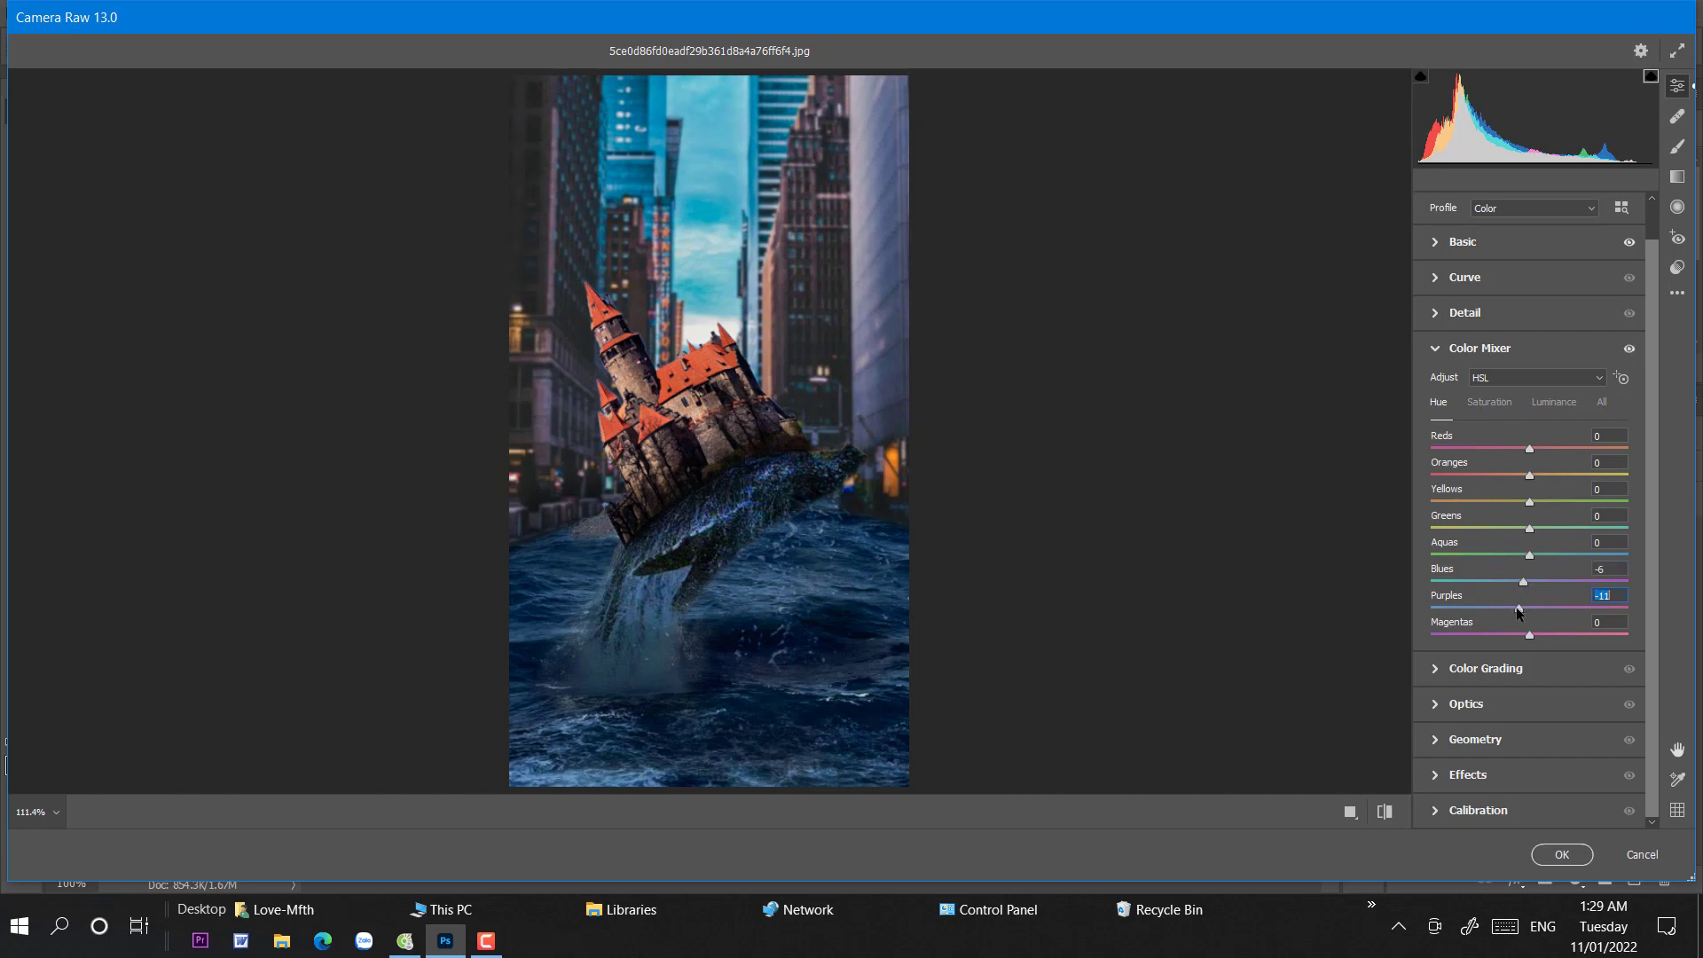
pyautogui.click(1561, 855)
# - Compare the composite before and after the Camera Raw Filter by reverting to the Merge Visible history state and restoring the filtered state
pyautogui.click(1363, 225)
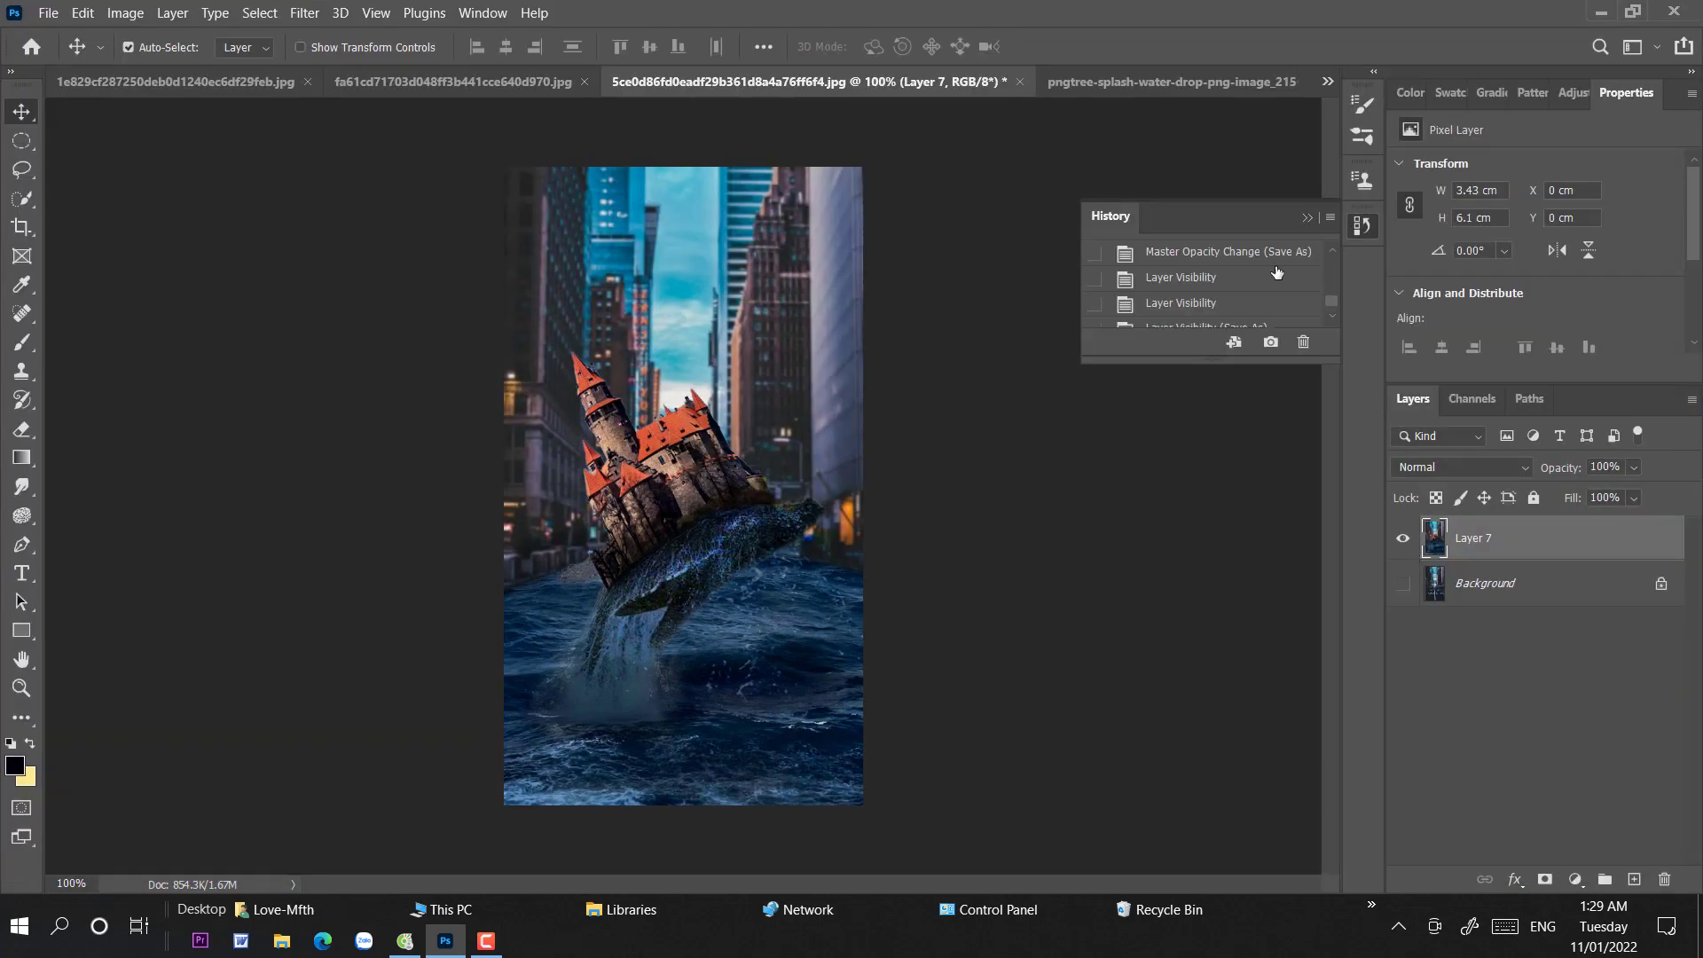
pyautogui.scroll(-3, 1259, 311)
pyautogui.click(1143, 292)
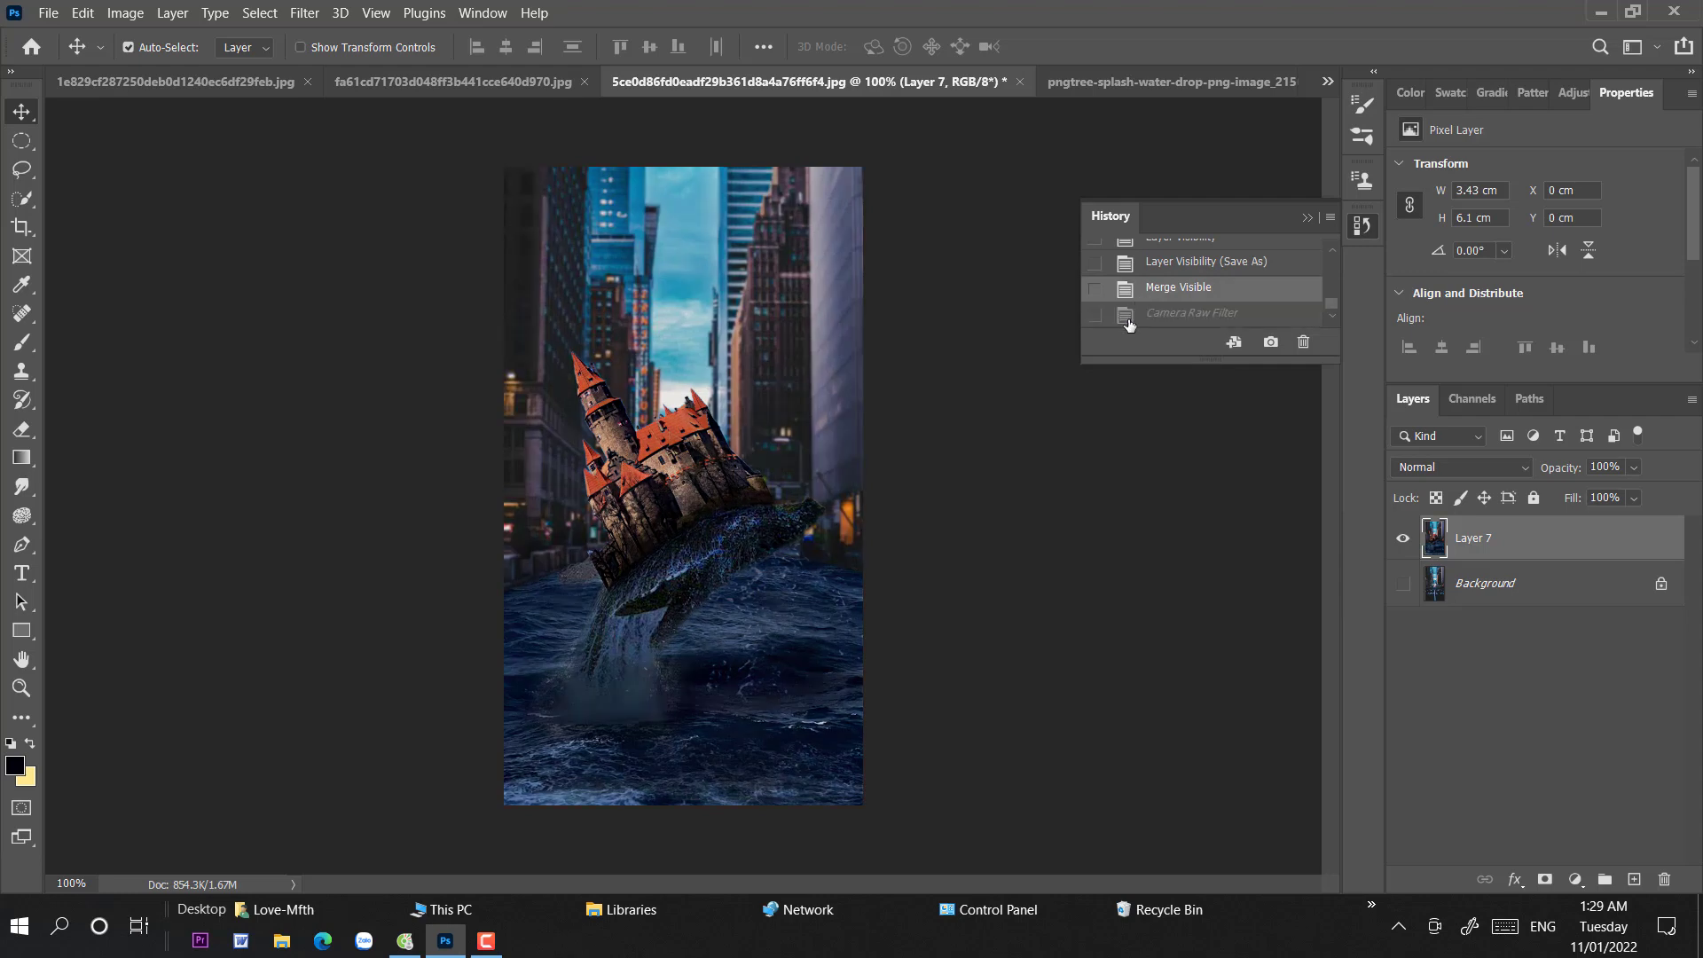
pyautogui.click(1128, 317)
# - Bring up the file commands for the graded whale and castle composite
pyautogui.click(47, 14)
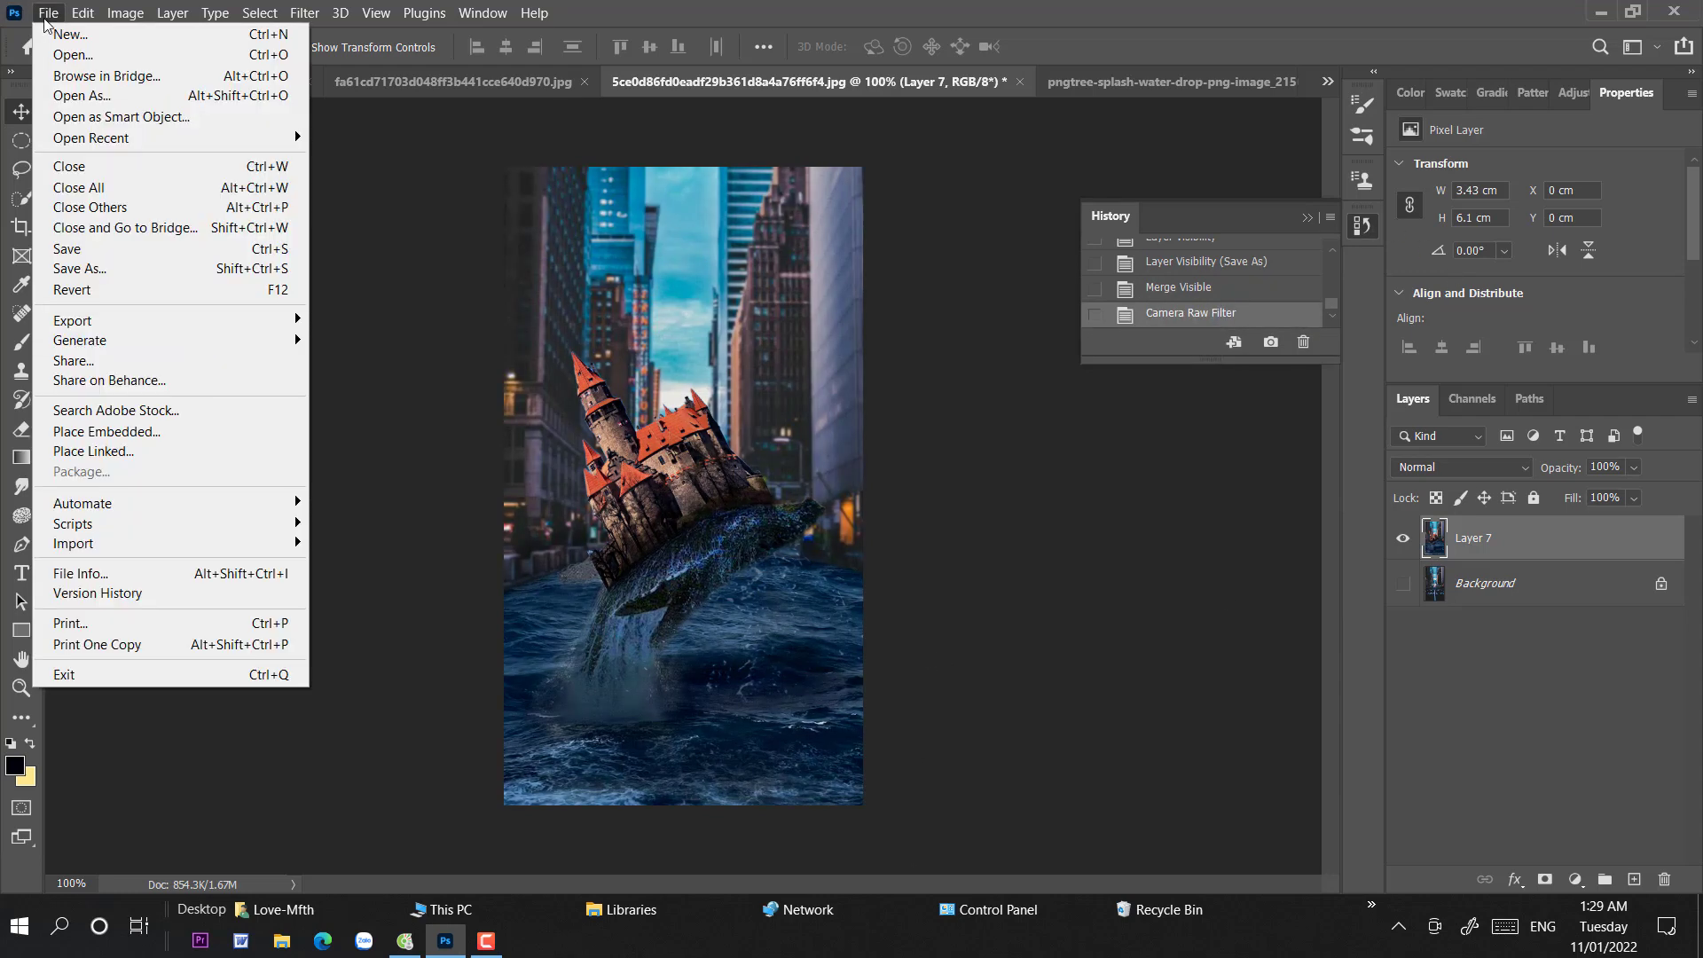